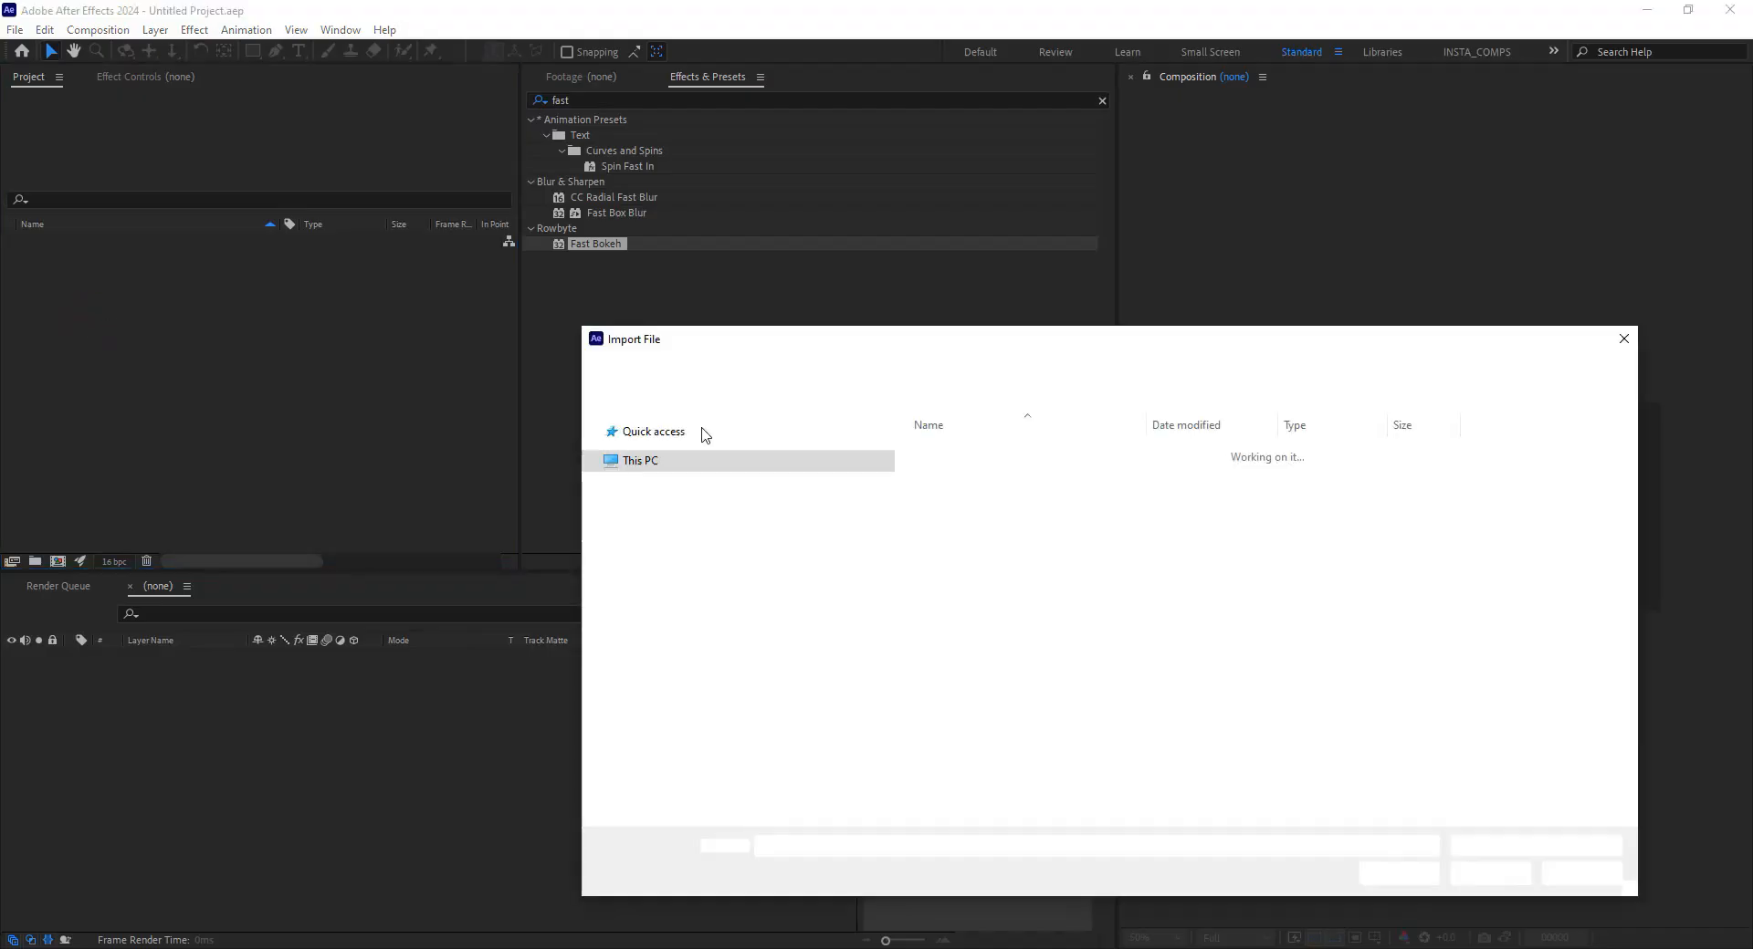
# Import the SYMBIOTE_RENDER_V03 OpenEXR sequence as a composition with pre-composed layers and without a contact sheet
pyautogui.doubleClick(1027, 461)
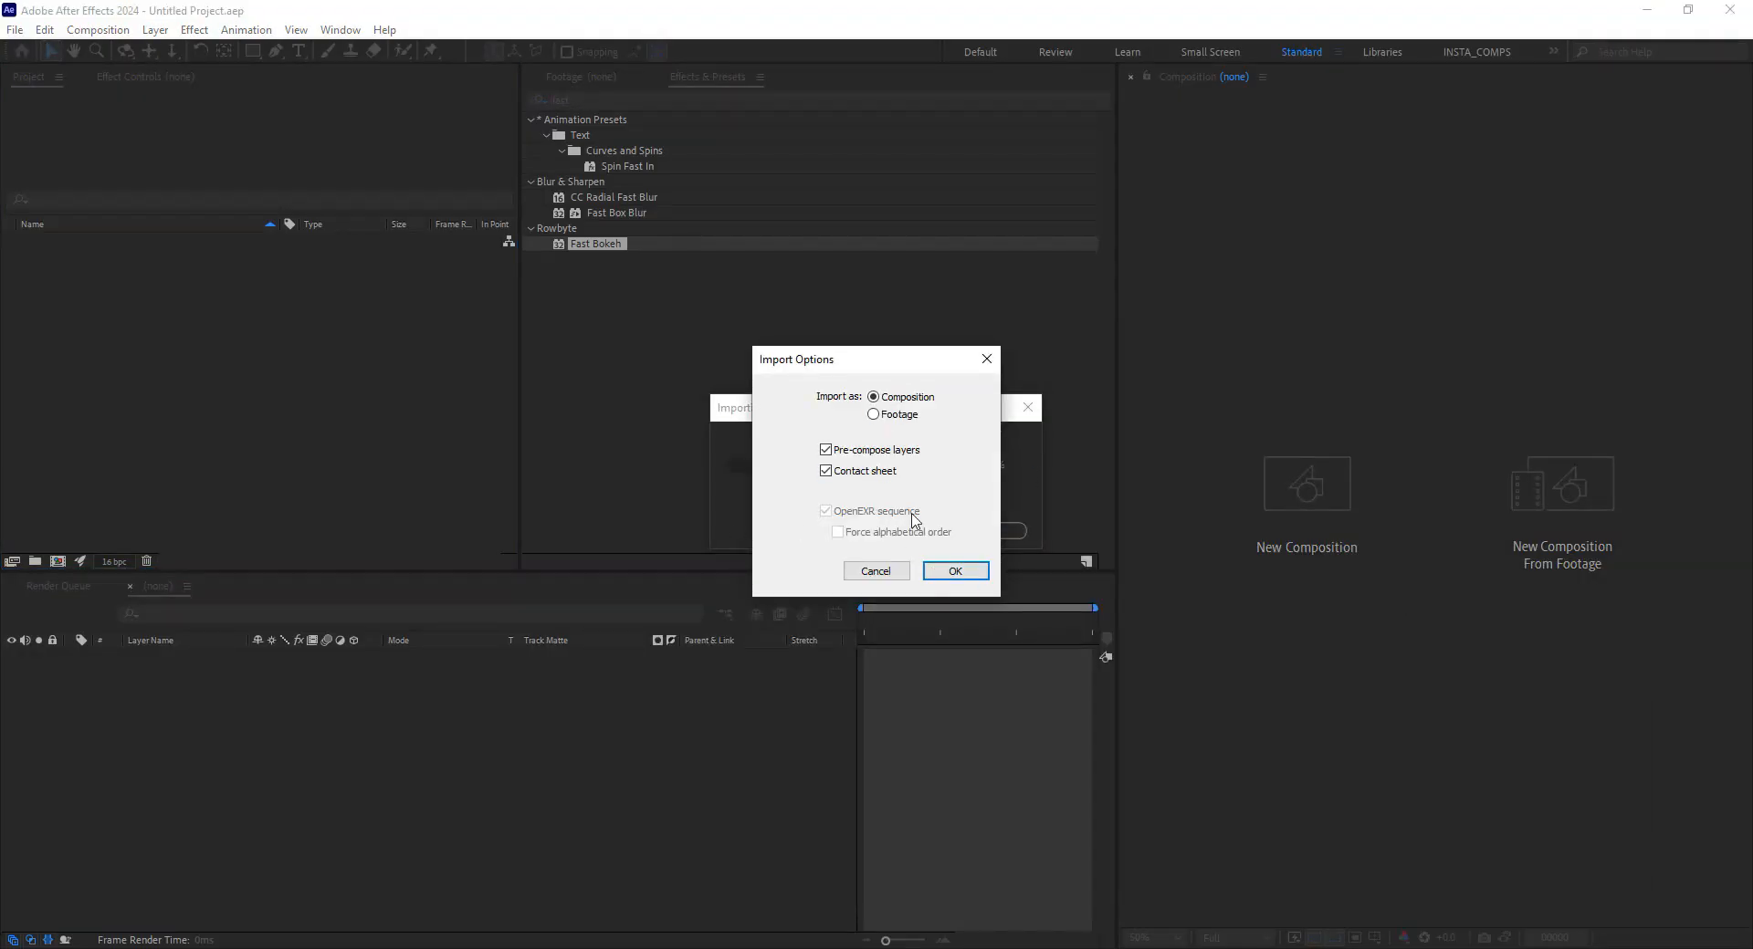
pyautogui.moveTo(841, 368); pyautogui.dragTo(676, 333)
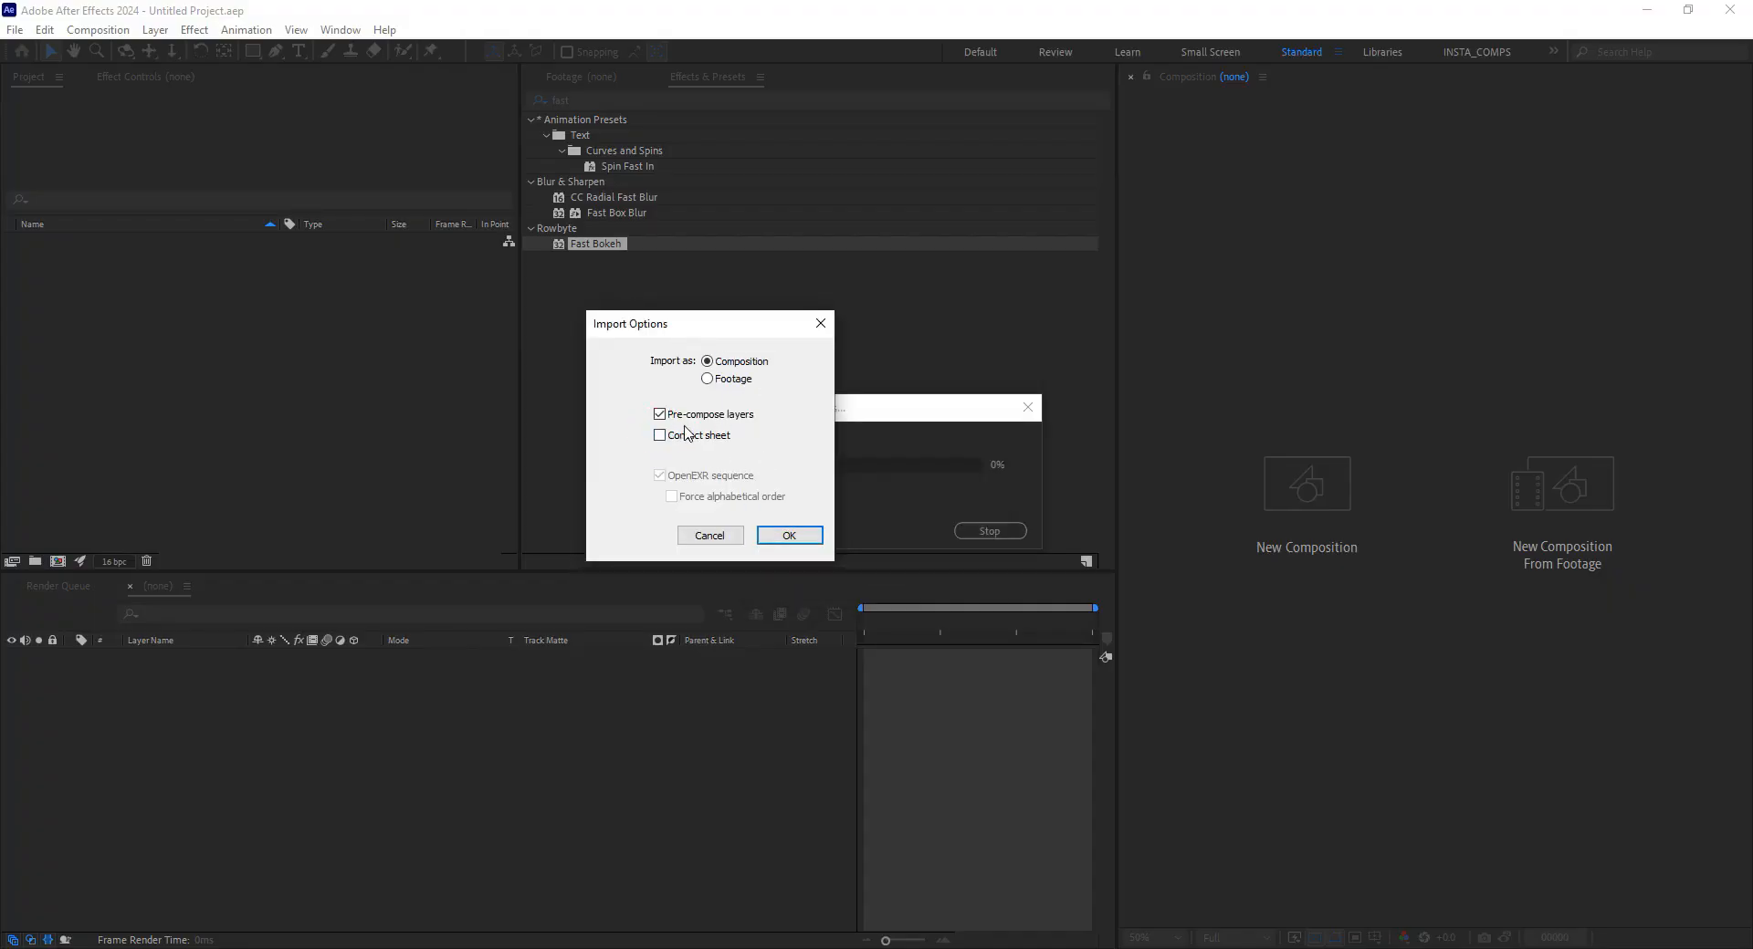
pyautogui.click(772, 539)
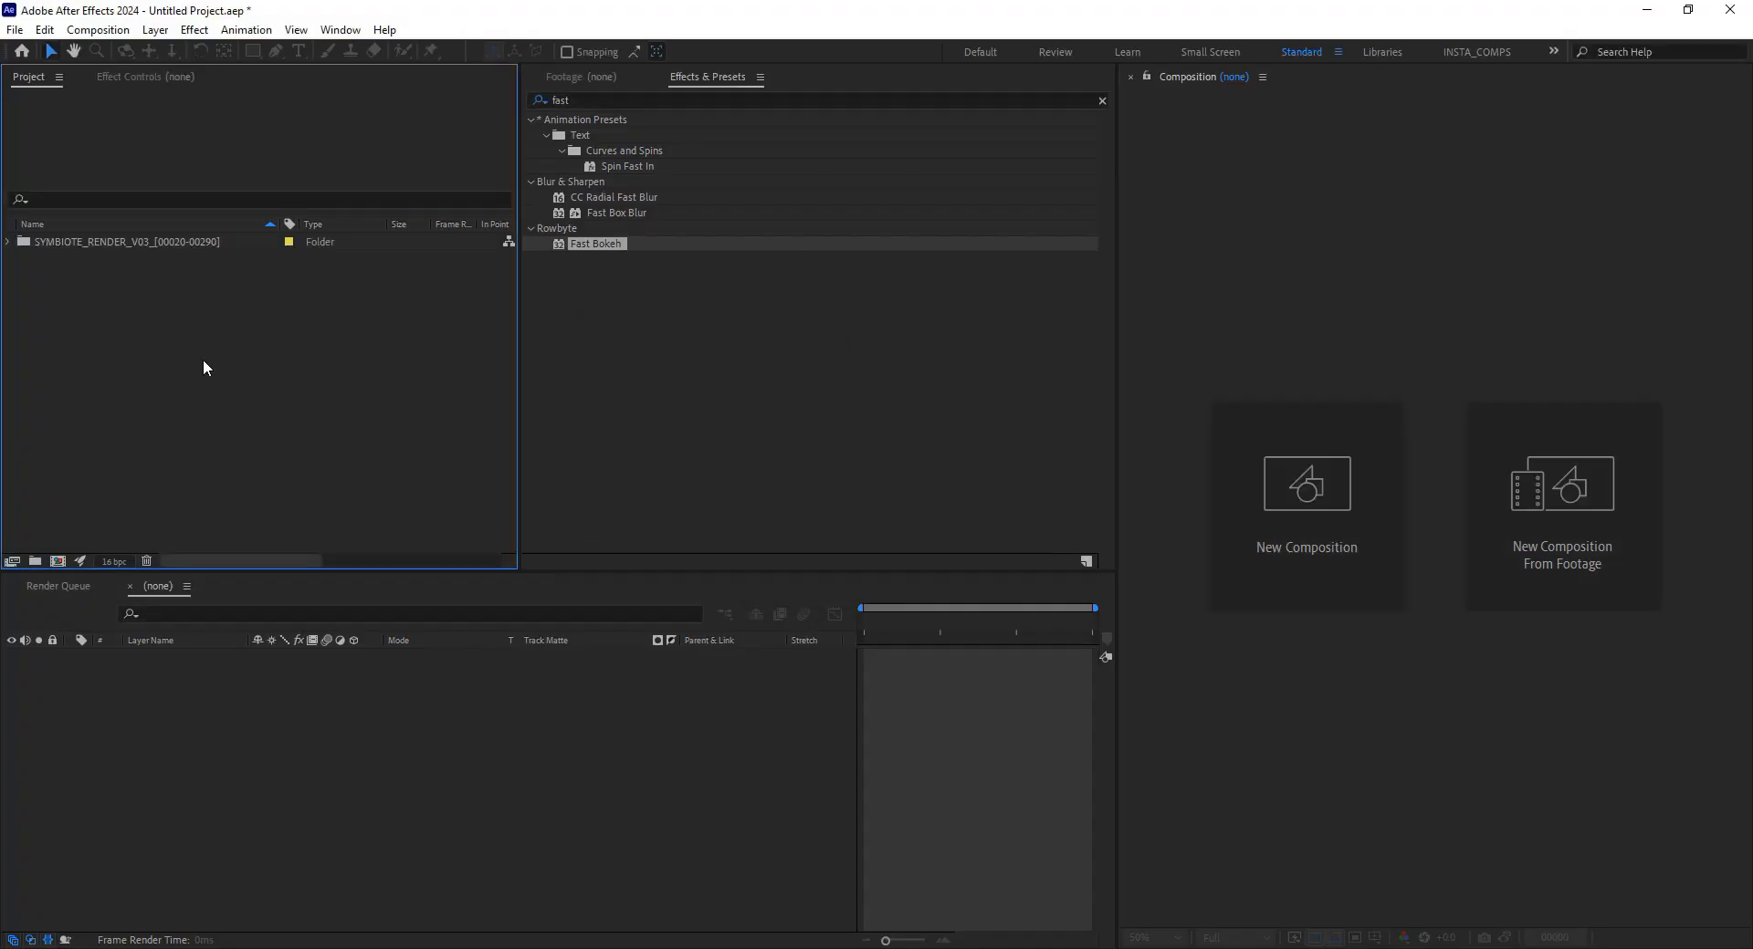
# Expand the imported render folder and its source comps subfolder, and open the SYMBIOTE_RENDER_V03 assemble composition
pyautogui.click(10, 243)
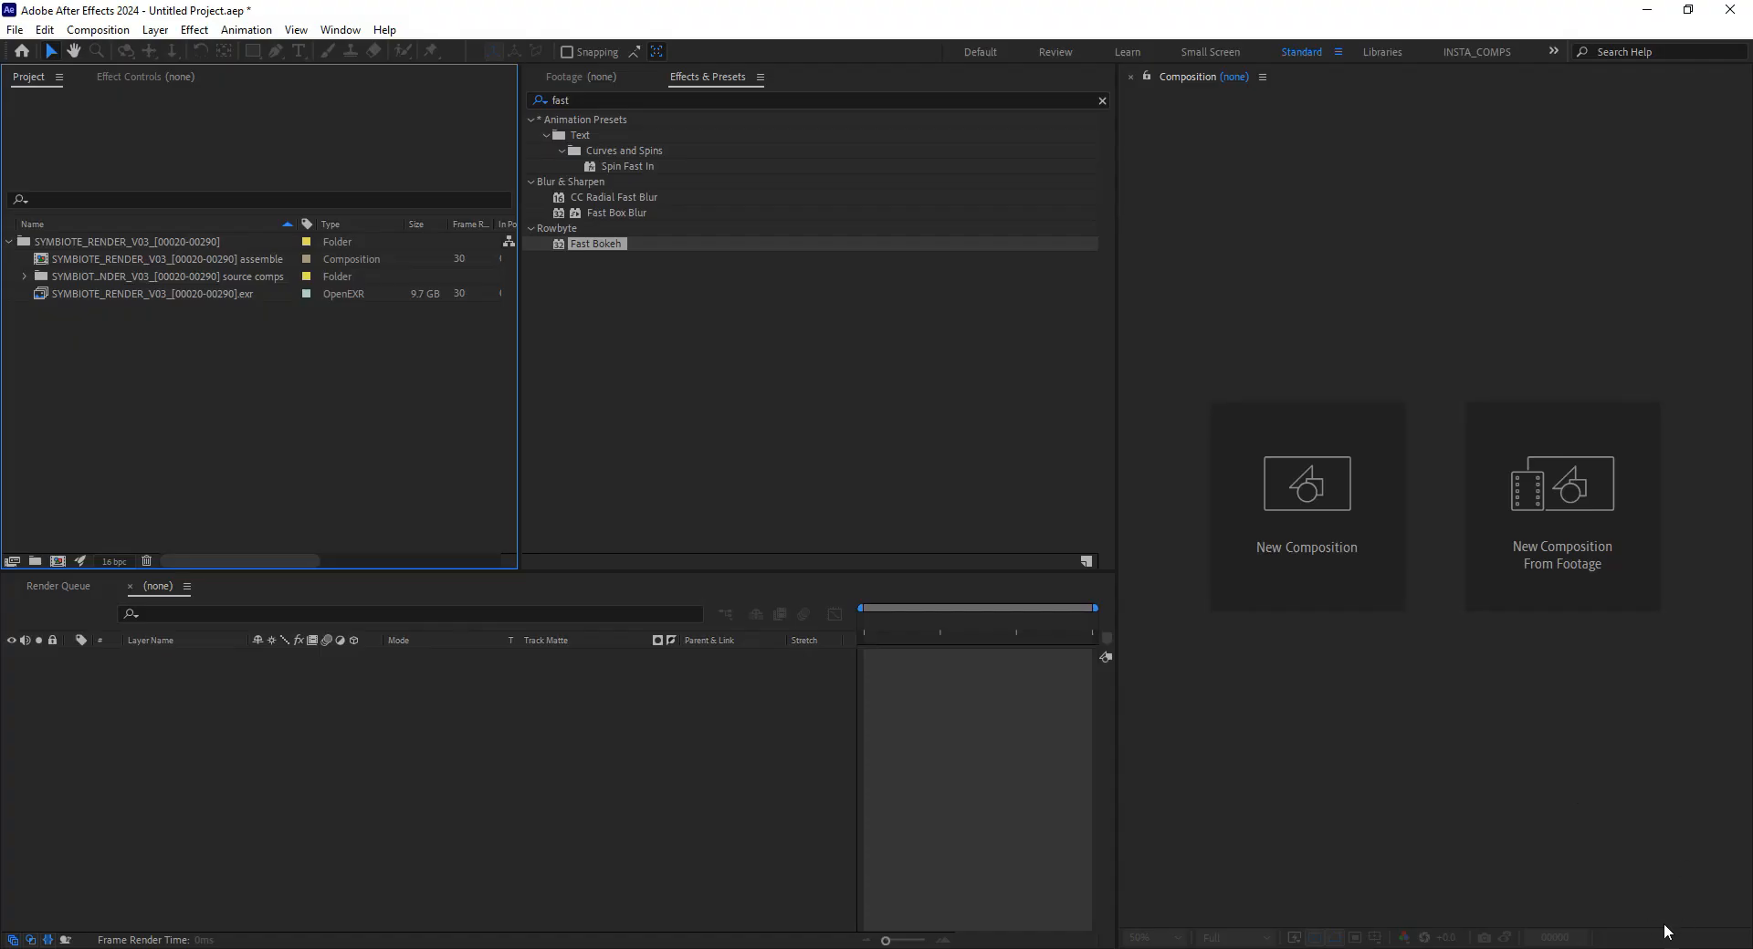
pyautogui.click(26, 275)
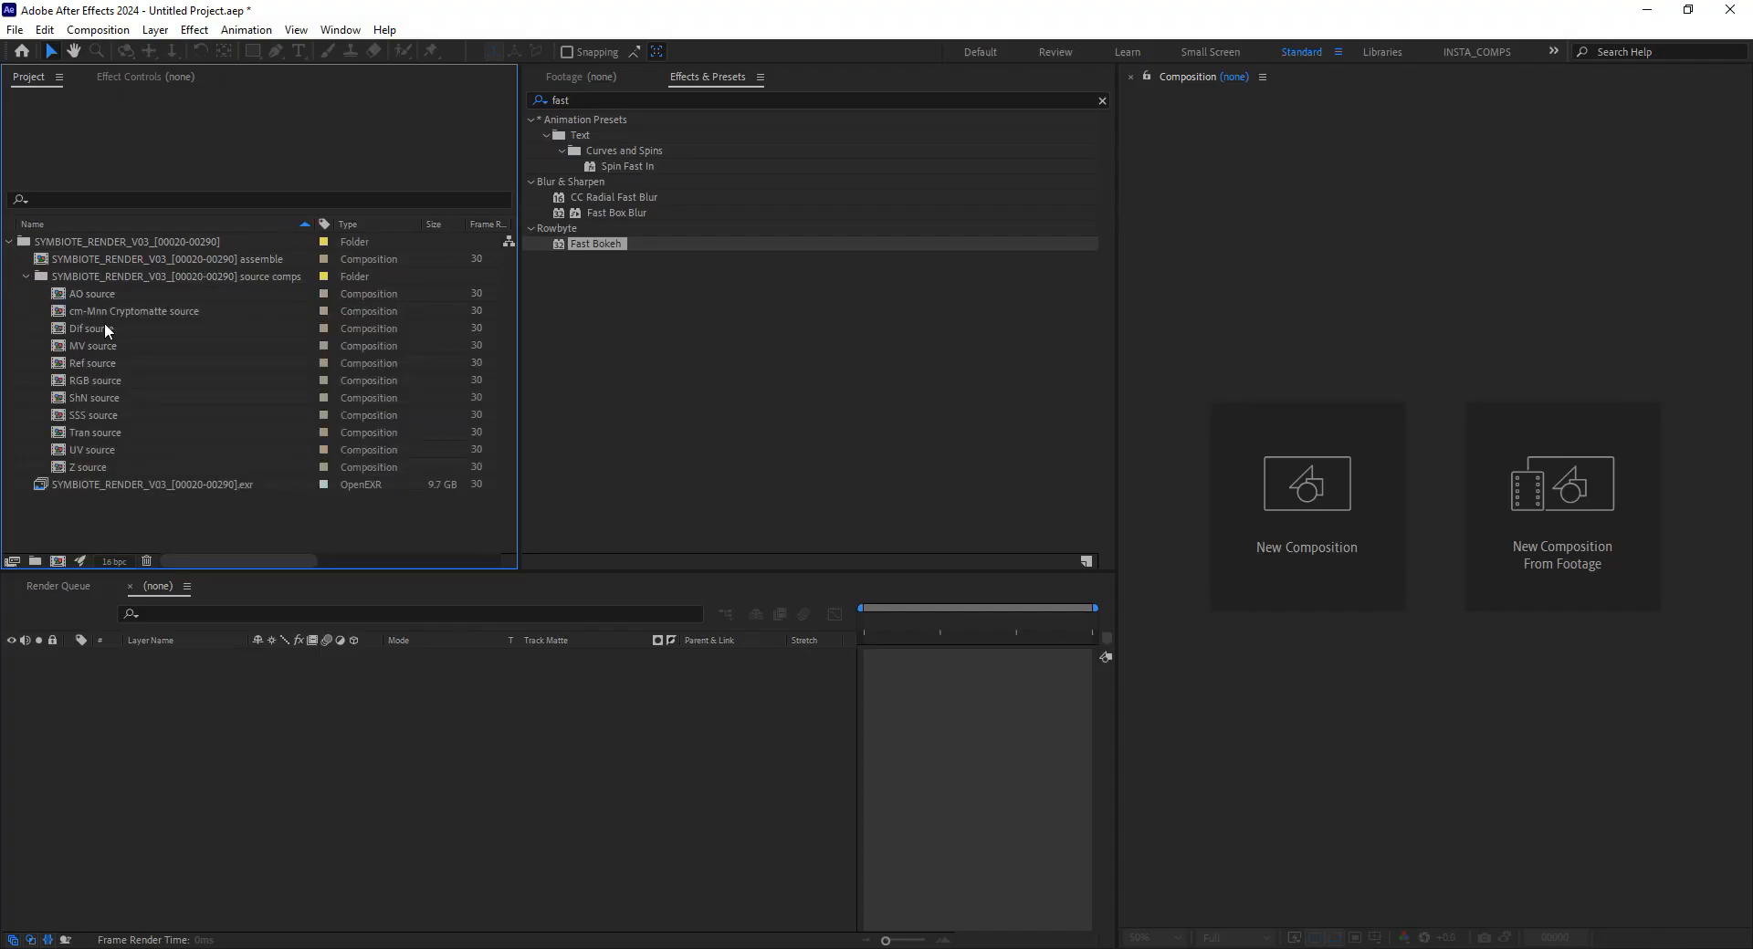
pyautogui.doubleClick(140, 259)
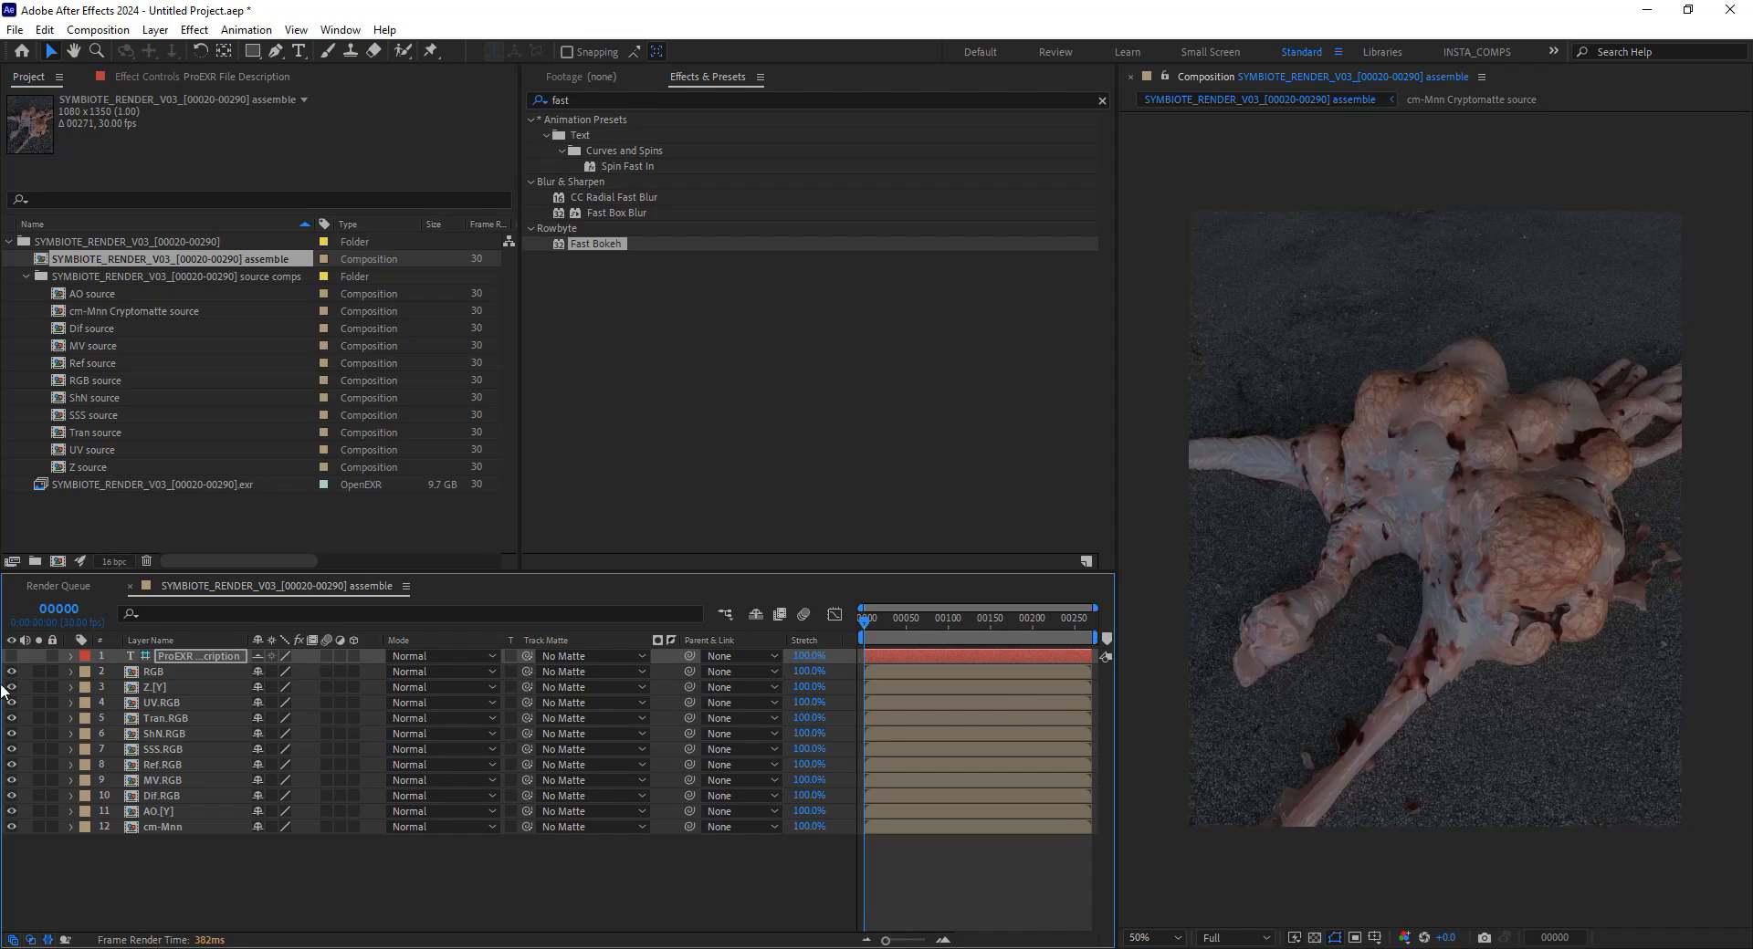
# Hide every render pass below the RGB layer and delete the ProEXR File Description layer
pyautogui.moveTo(11, 687); pyautogui.dragTo(12, 827)
pyautogui.click(178, 913)
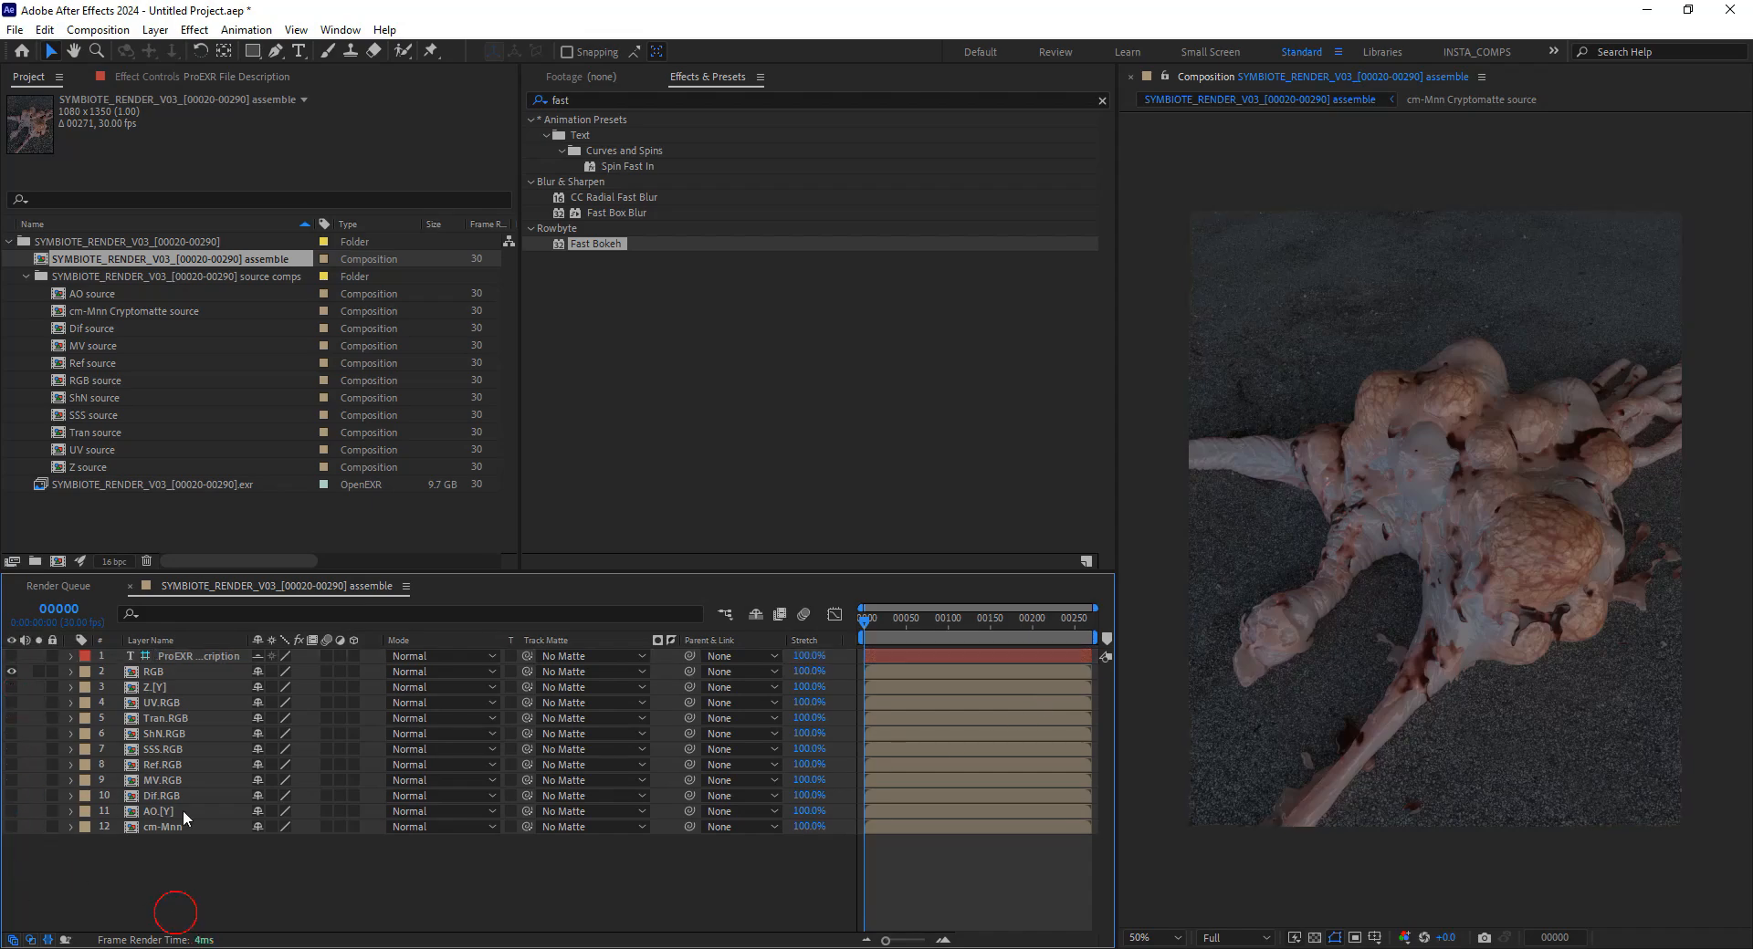
pyautogui.click(199, 655)
pyautogui.press('Delete')
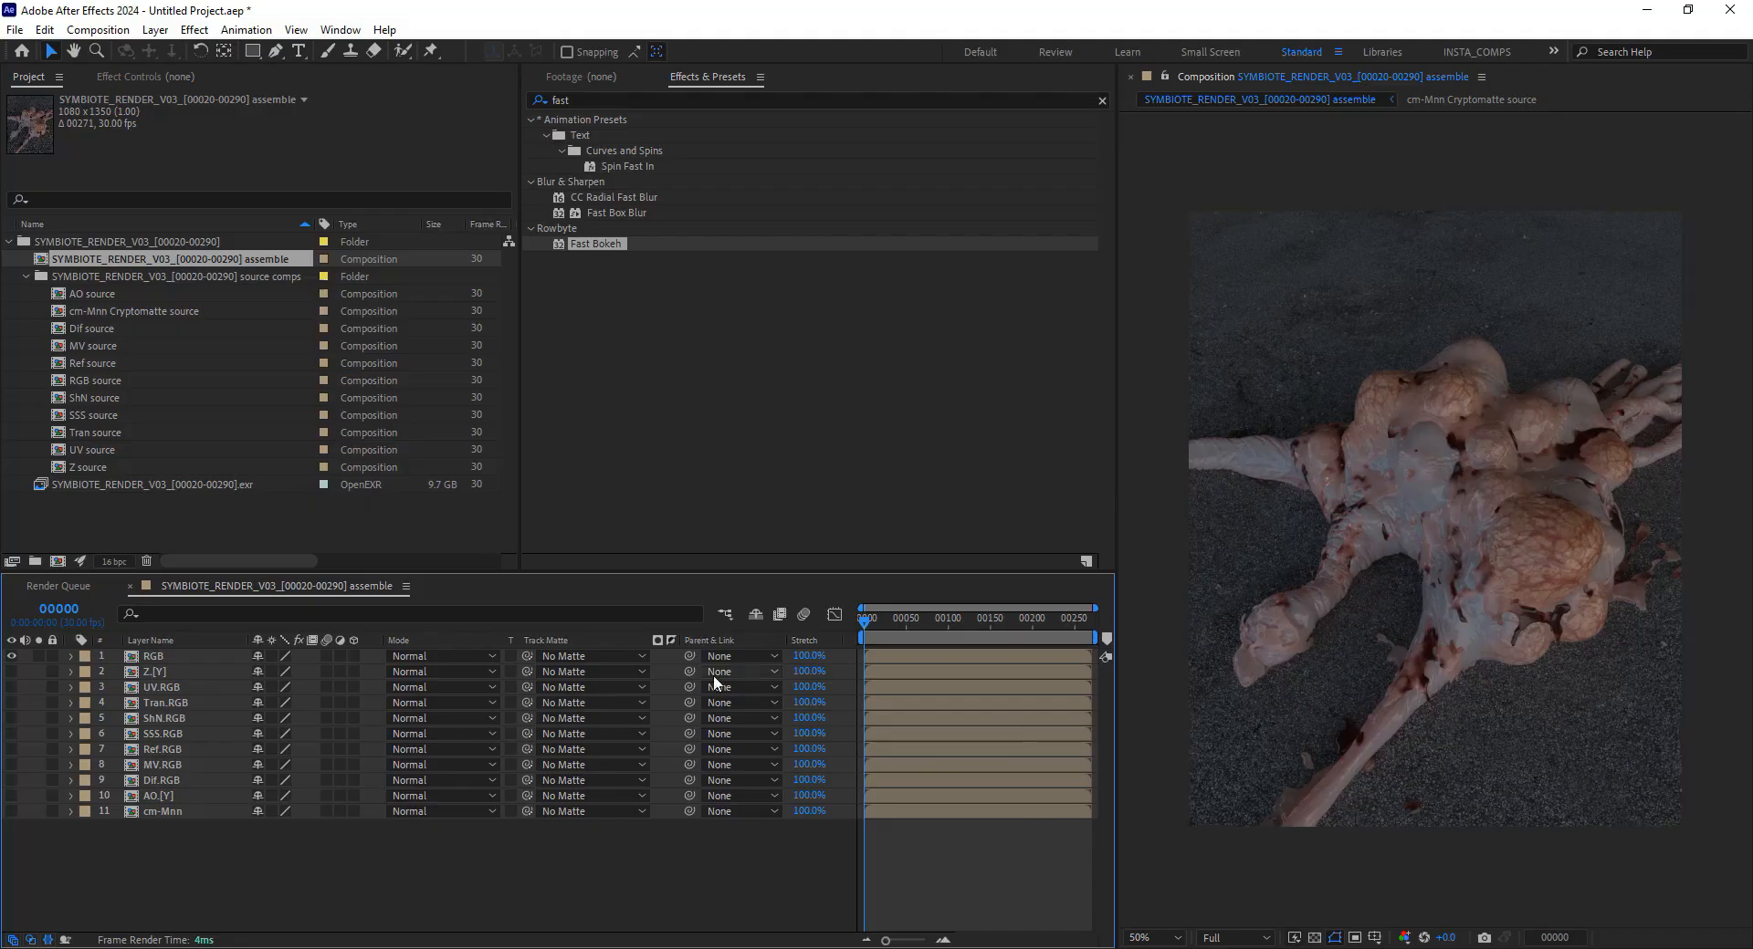
# Widen the timeline area, fit the composition's full duration in it and move the current time to frame 154
pyautogui.click(200, 657)
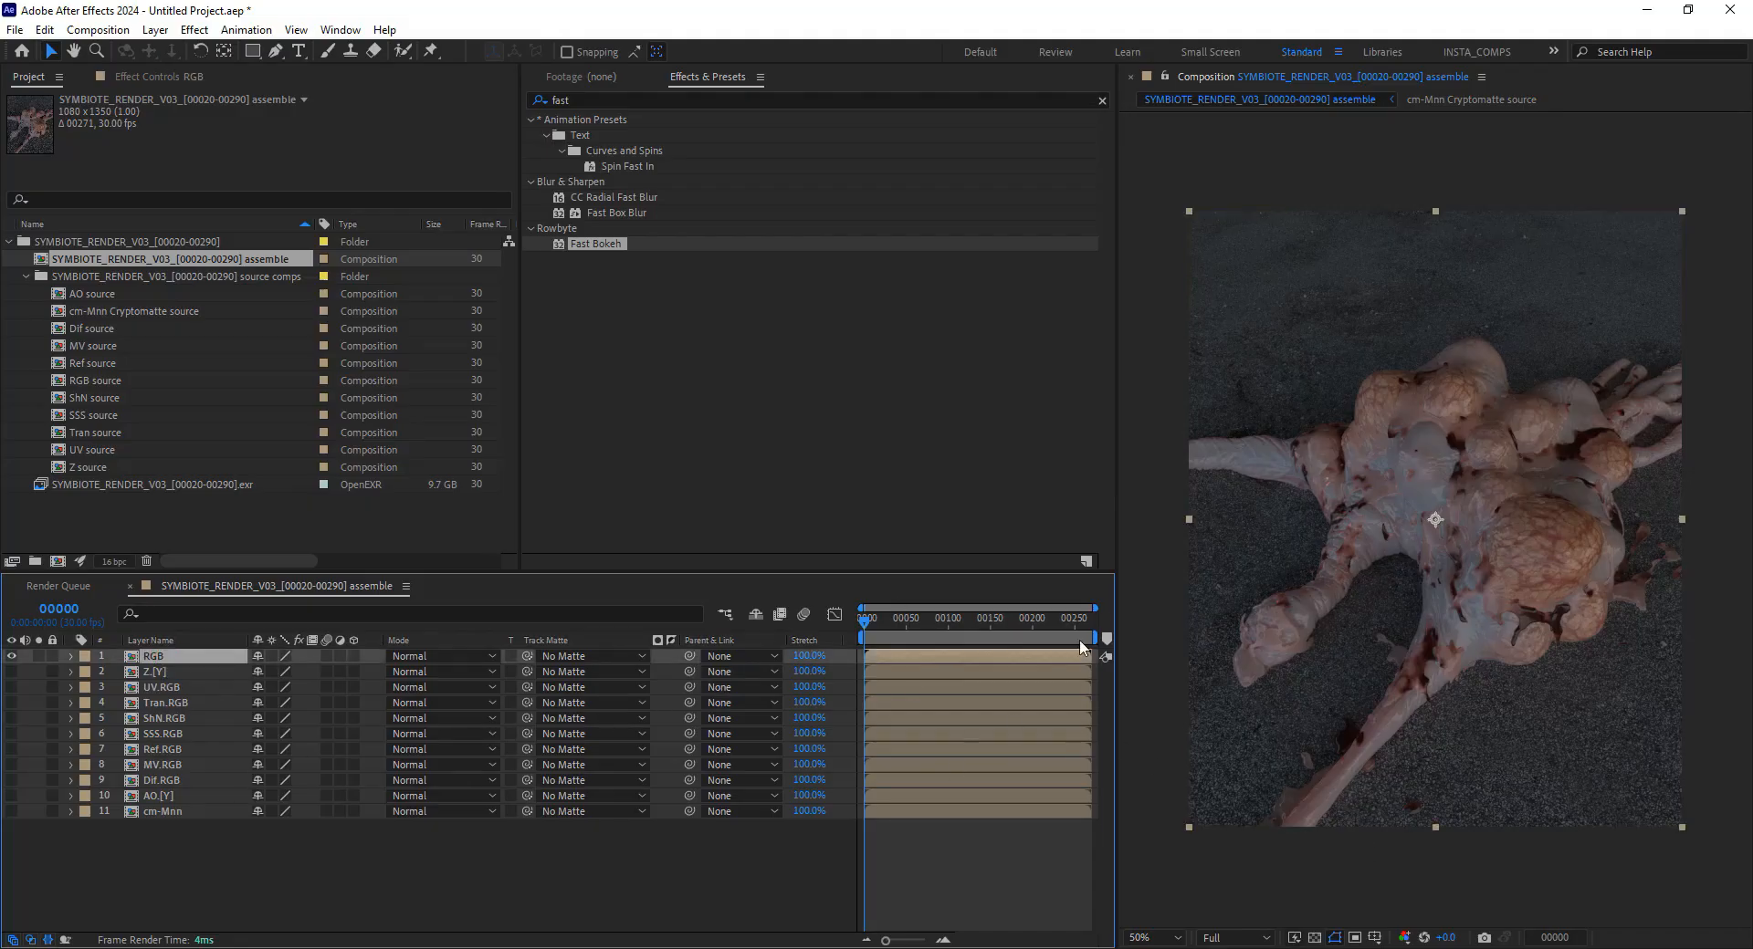
pyautogui.moveTo(1115, 551); pyautogui.dragTo(1187, 536)
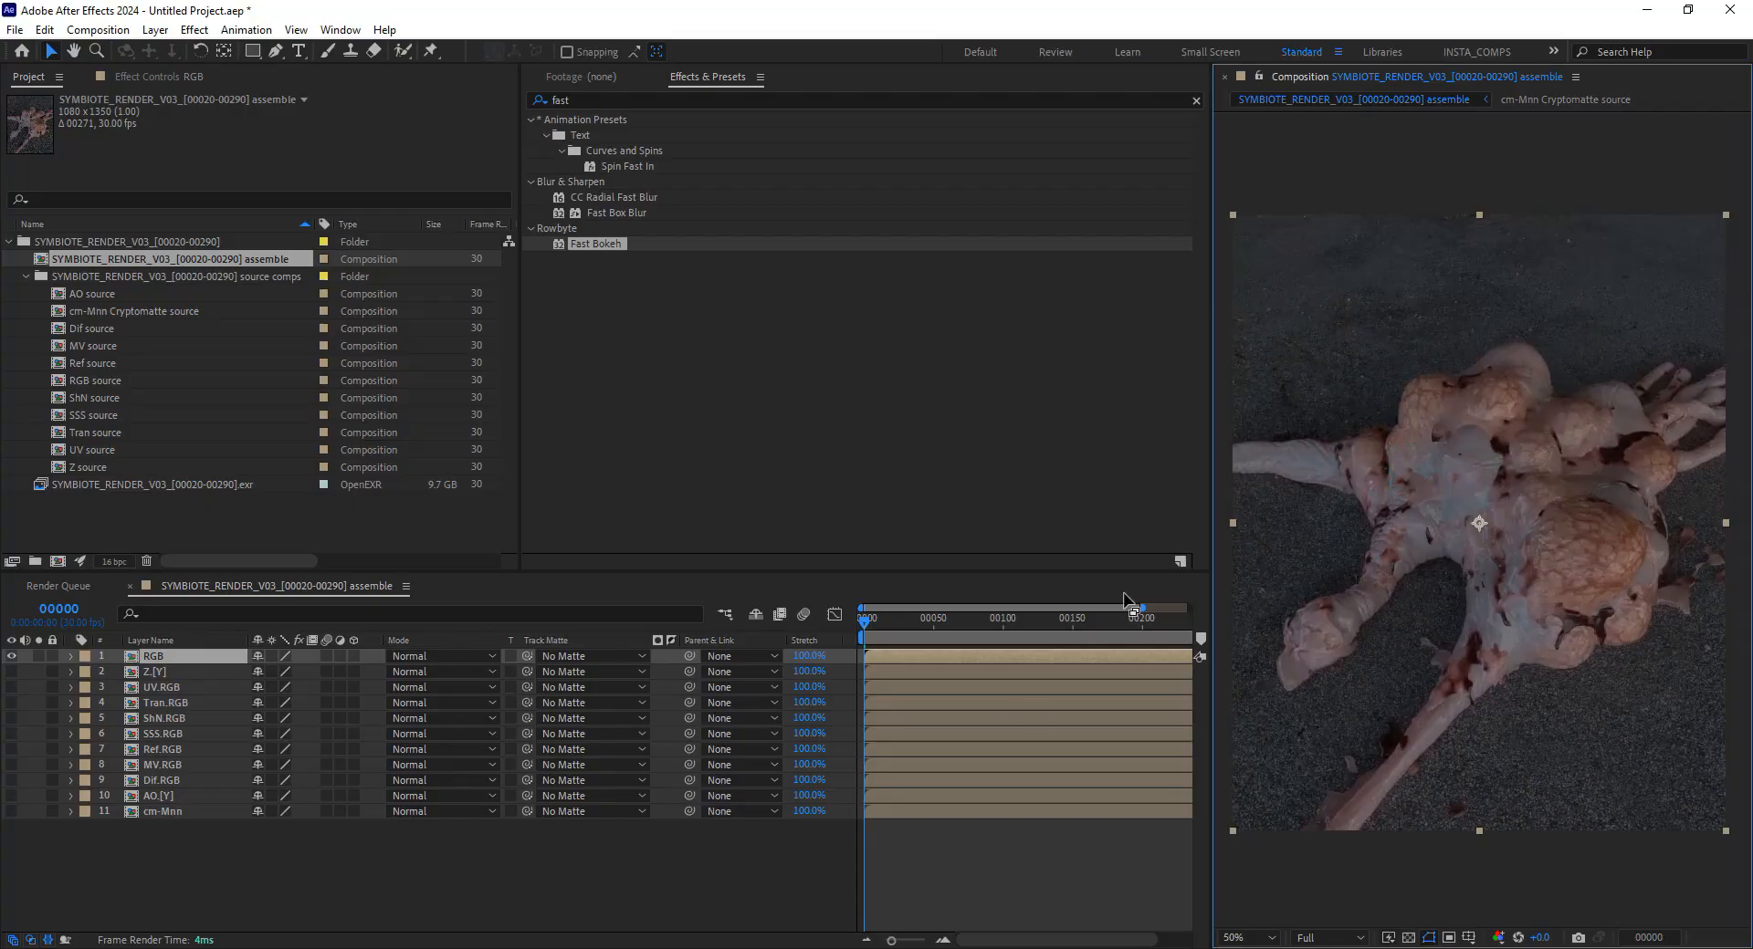
pyautogui.click(986, 621)
pyautogui.moveTo(1141, 609); pyautogui.dragTo(1192, 609)
pyautogui.moveTo(1041, 625)
pyautogui.mouseDown()
pyautogui.moveTo(1092, 619)
pyautogui.moveTo(1060, 635)
pyautogui.mouseUp()
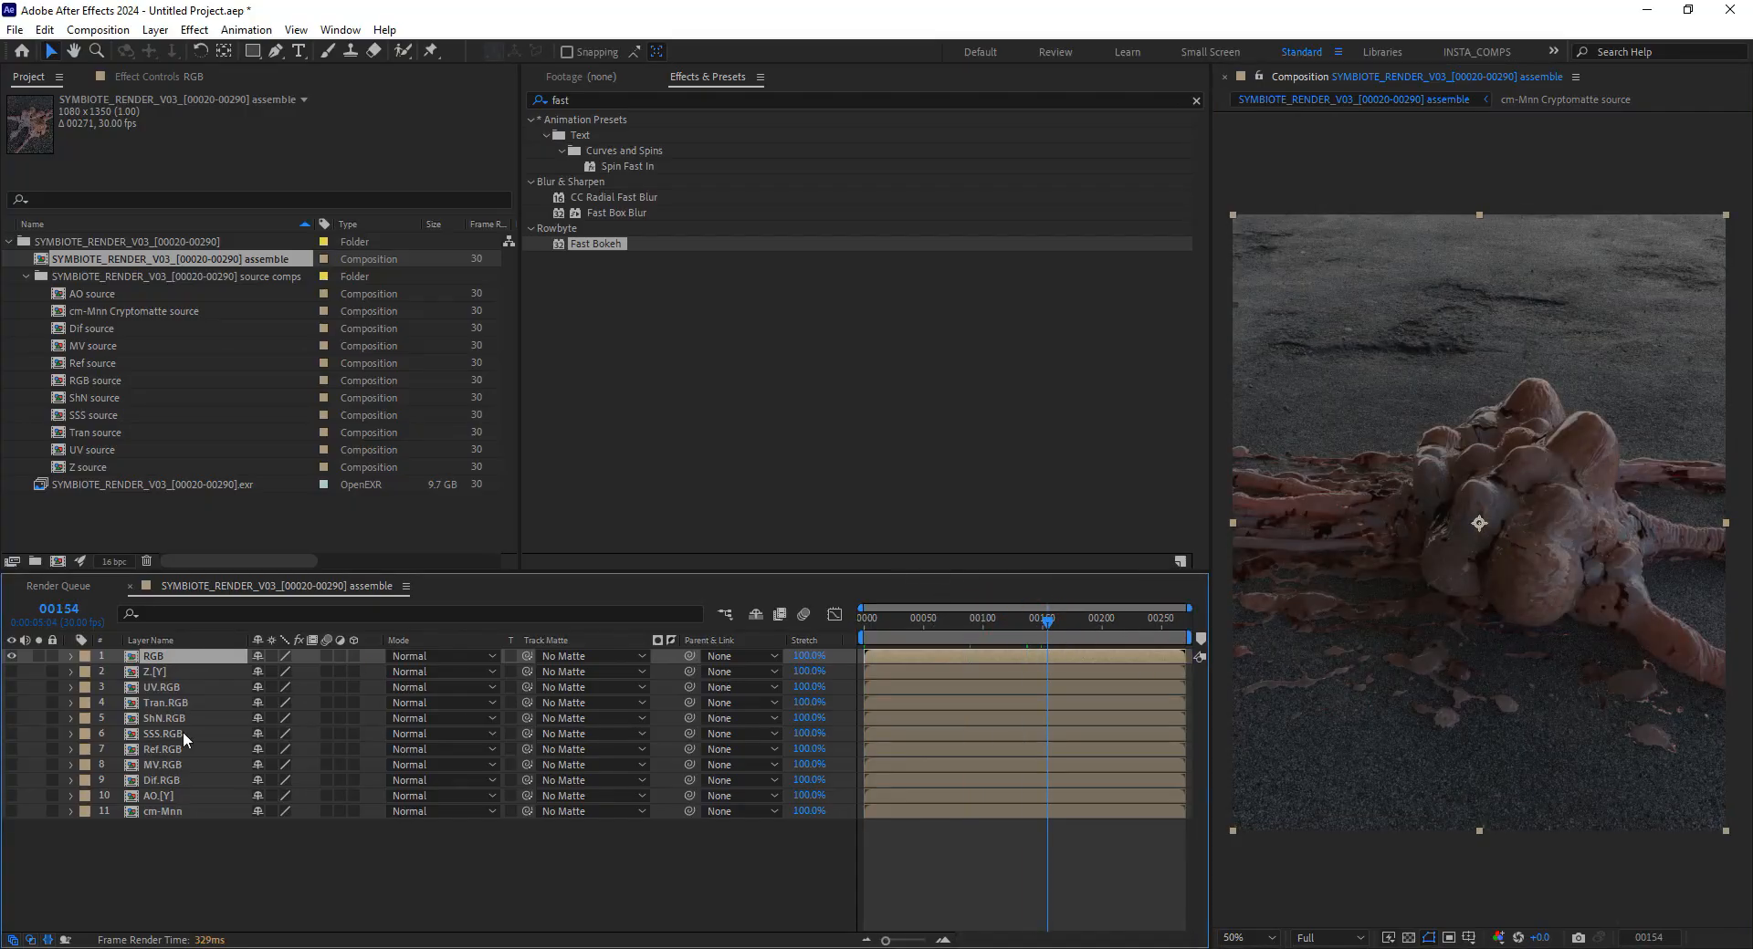
# Move the UV.RGB layer down the stack, directly above the cm-Mnn layer
pyautogui.click(151, 704)
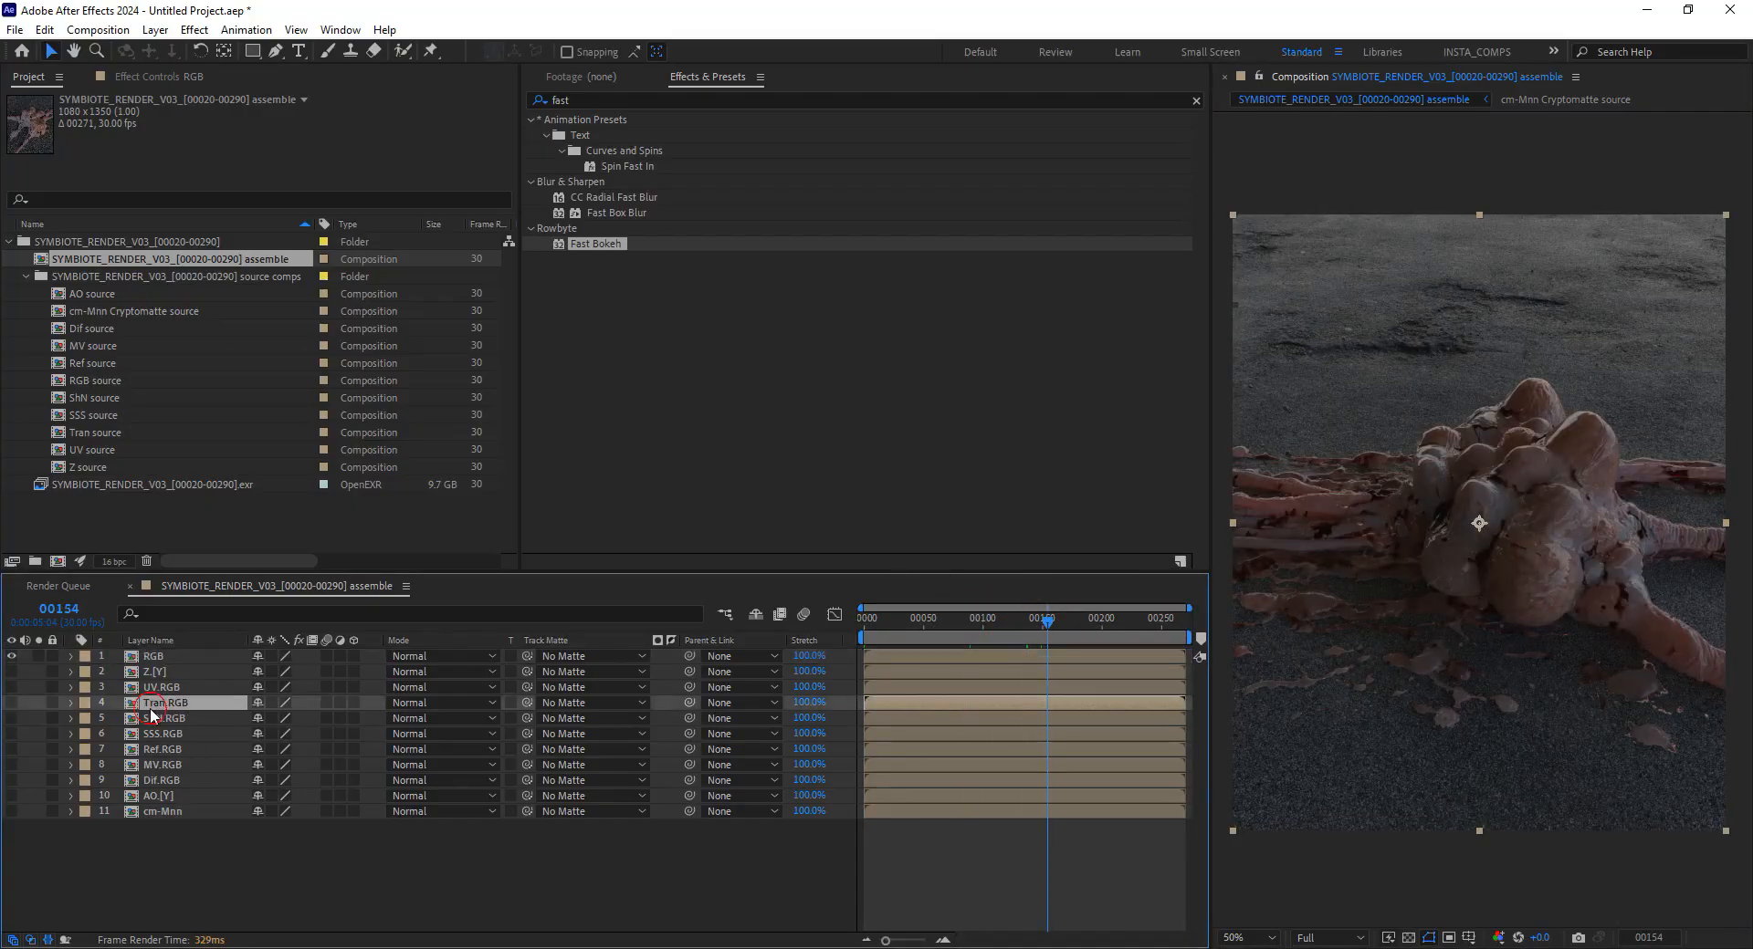
pyautogui.click(159, 658)
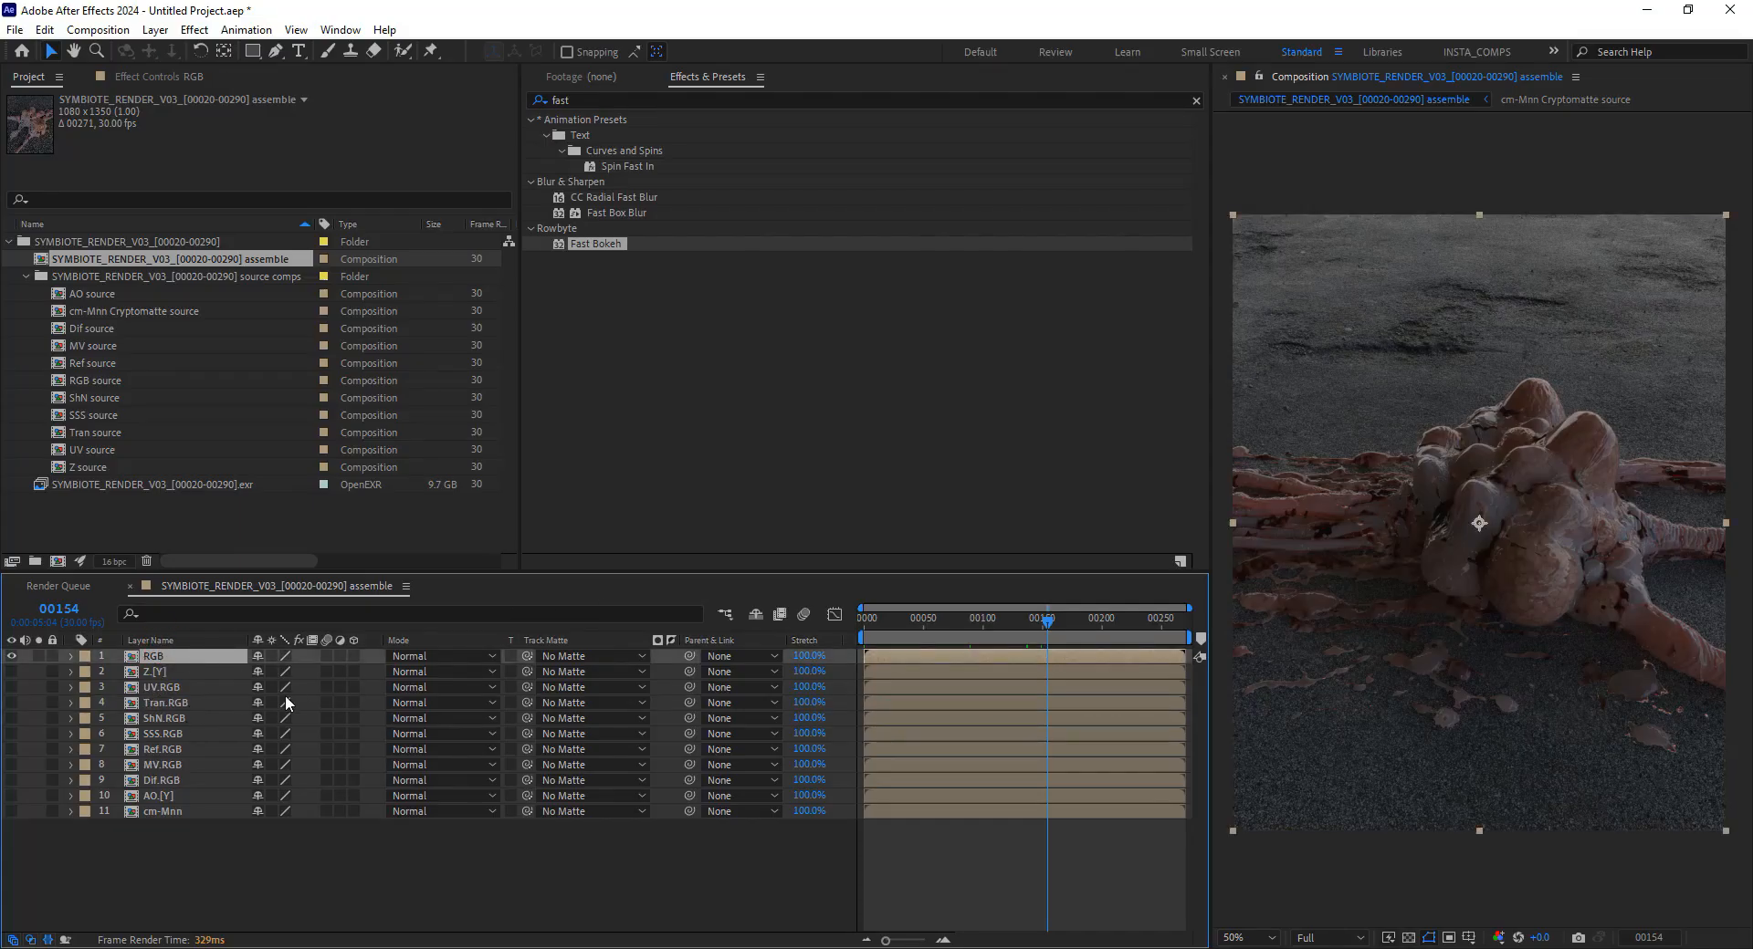
pyautogui.moveTo(183, 686); pyautogui.dragTo(169, 796)
# Move the SSS.RGB, Ref.RGB, Tran.RGB and AO.[Y] layers together above the RGB layer
pyautogui.click(166, 719)
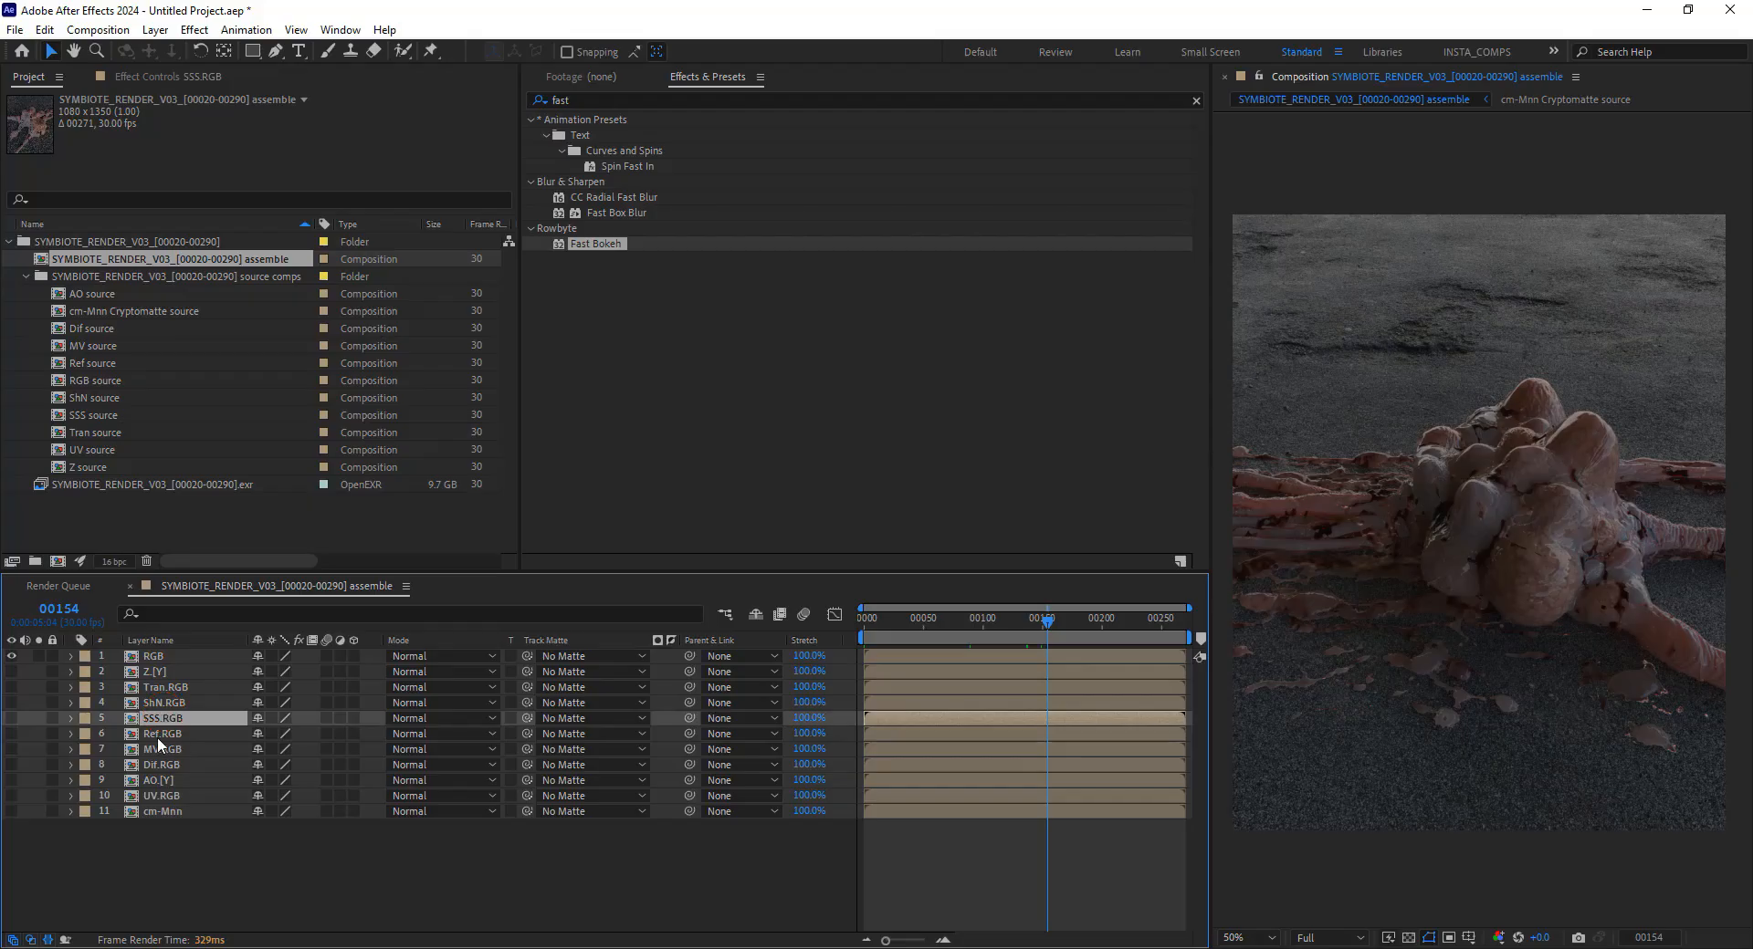
pyautogui.keyDown('shift'); pyautogui.click(160, 735); pyautogui.keyUp('shift')
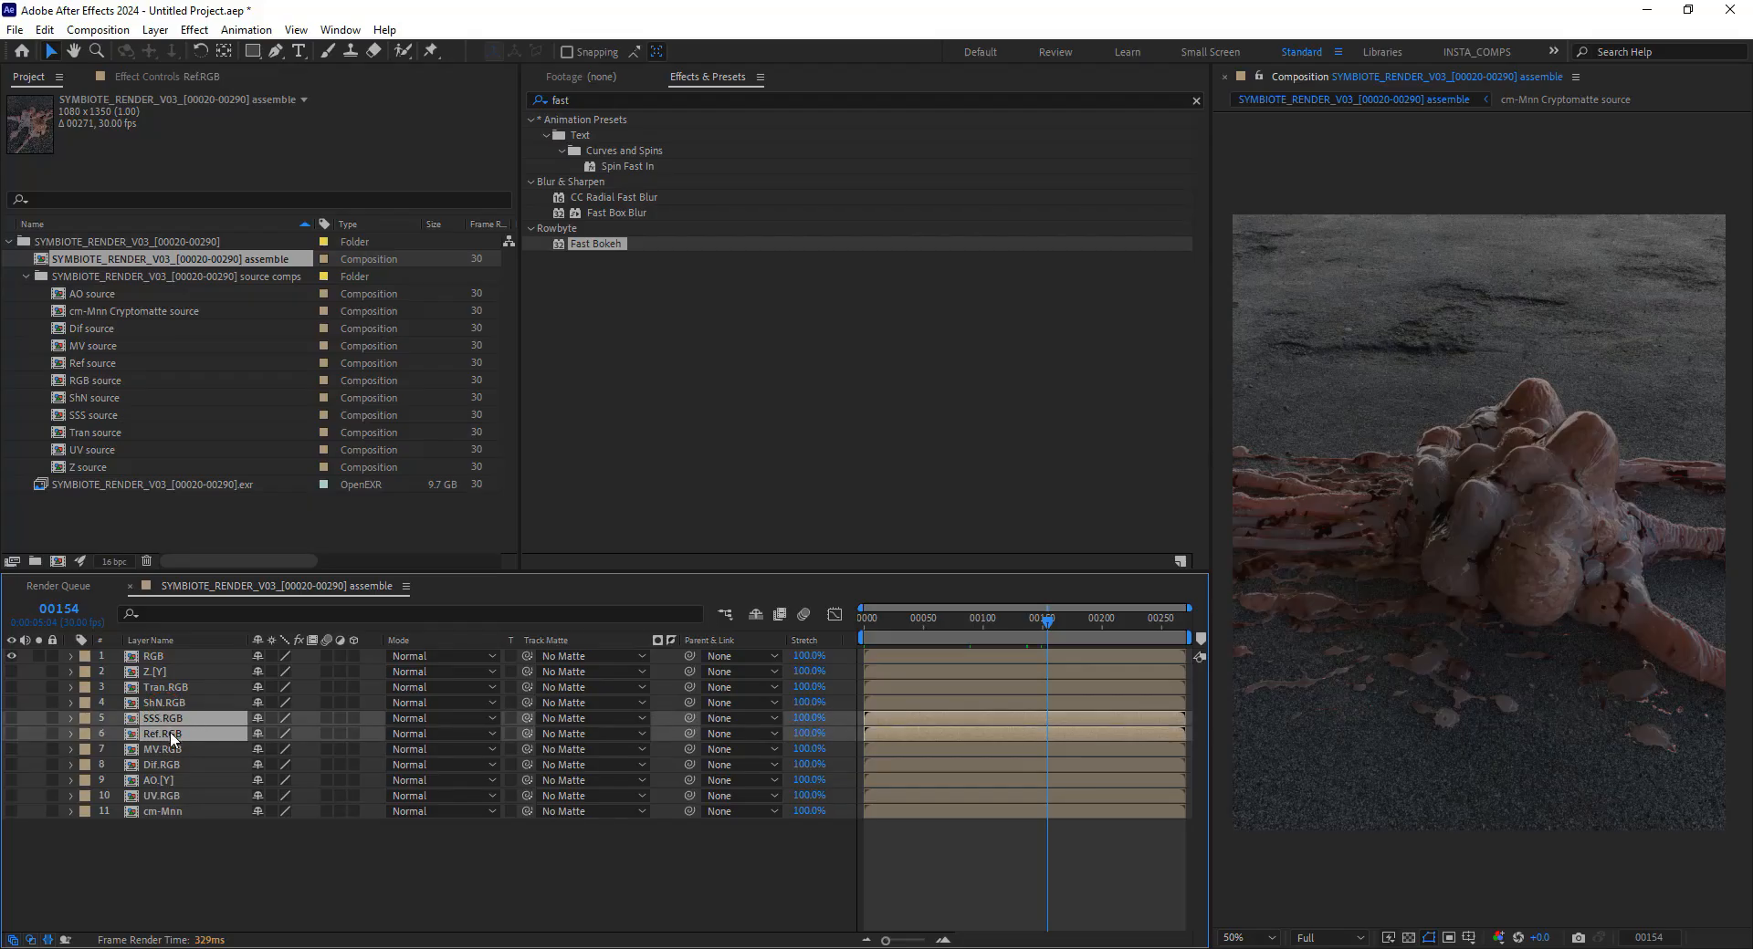
pyautogui.keyDown('ctrl'); pyautogui.click(160, 688); pyautogui.keyUp('ctrl')
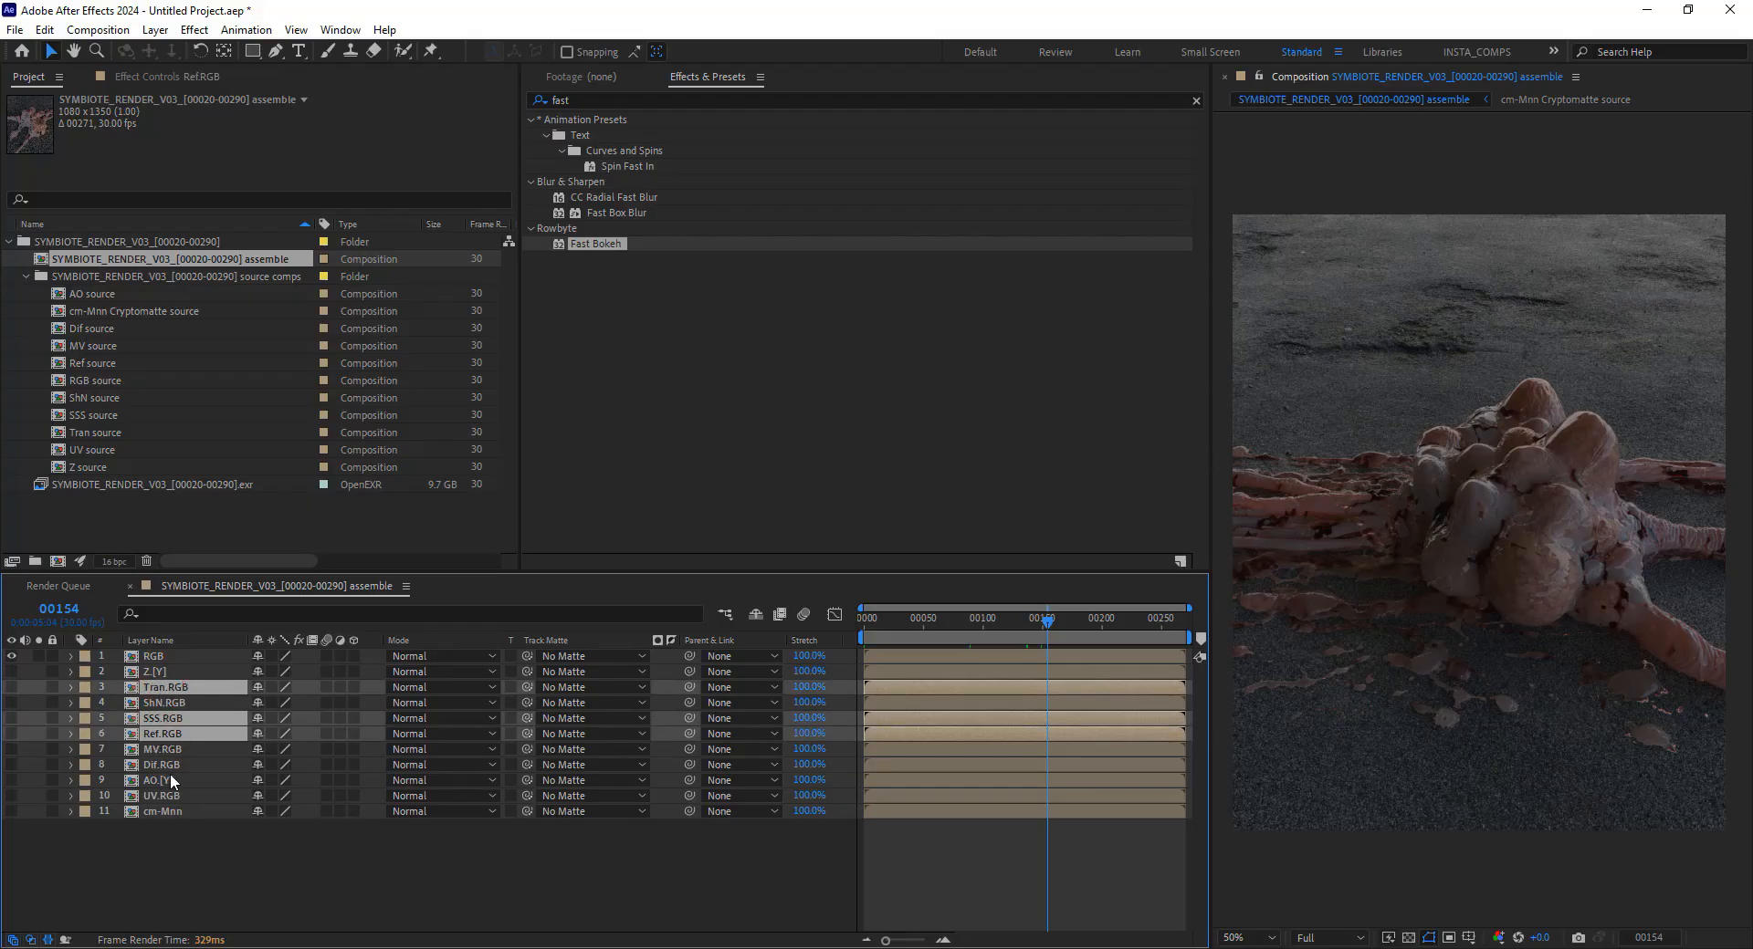
pyautogui.keyDown('ctrl'); pyautogui.click(168, 778); pyautogui.keyUp('ctrl')
pyautogui.moveTo(160, 688); pyautogui.dragTo(163, 653)
# Set the blending mode of the Ref.RGB, SSS.RGB and Tran.RGB layers to Screen
pyautogui.click(156, 717)
pyautogui.click(166, 702)
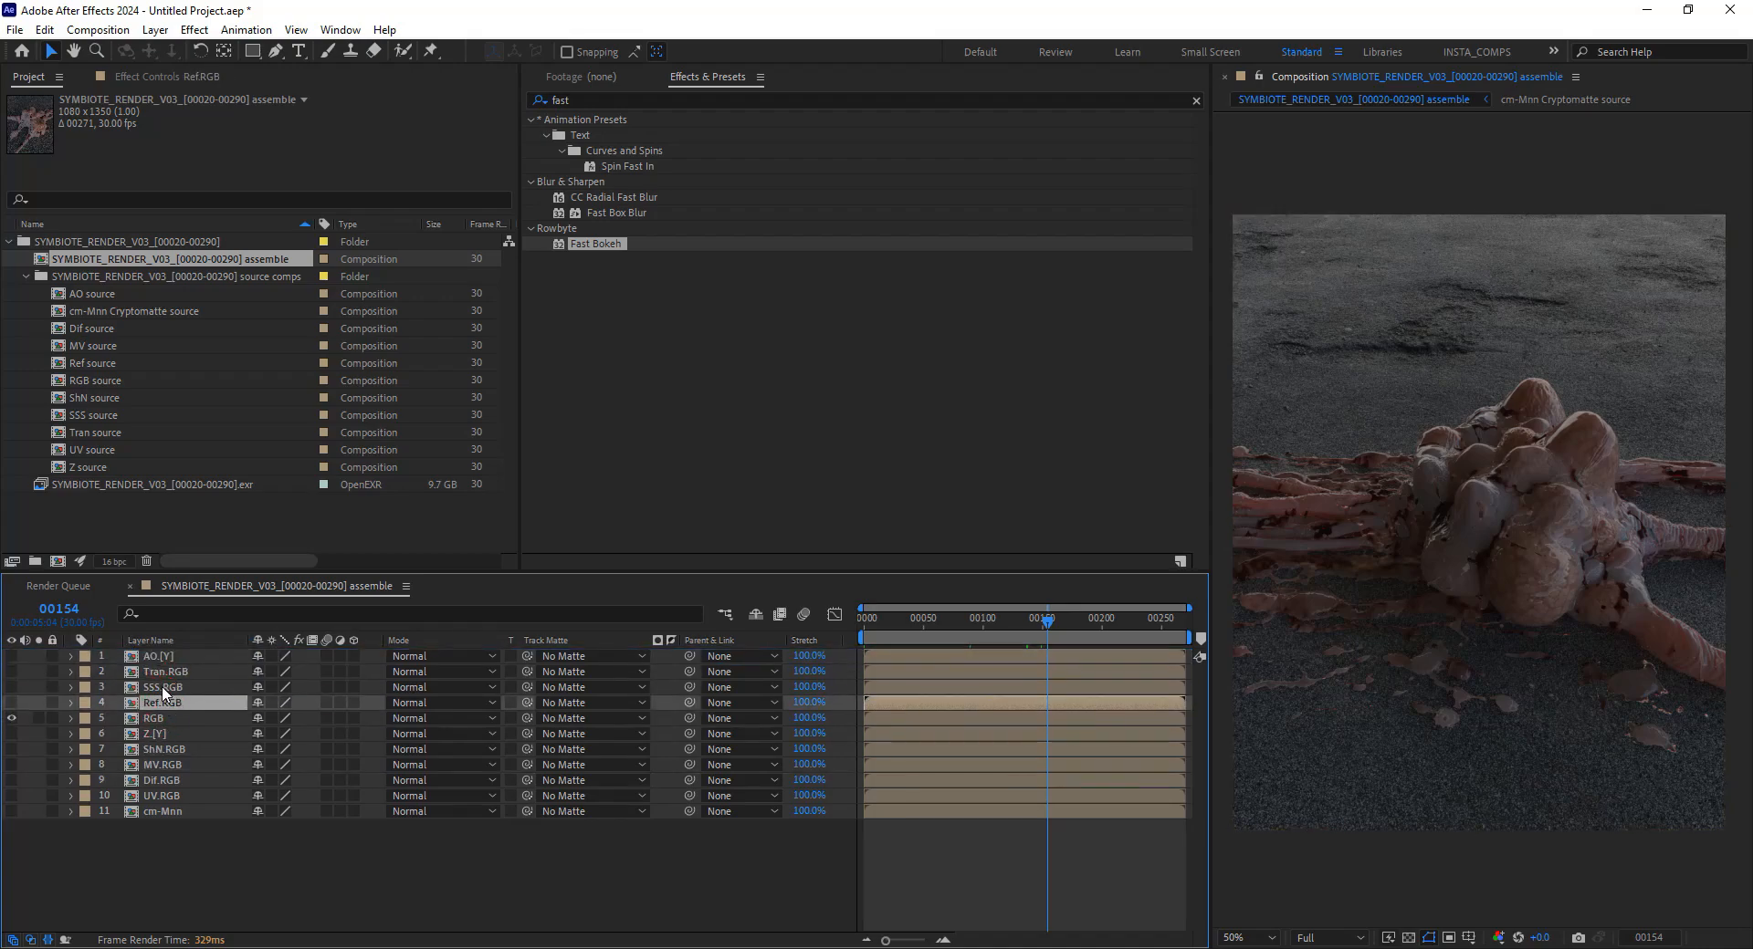
pyautogui.keyDown('shift'); pyautogui.click(162, 686); pyautogui.keyUp('shift')
pyautogui.keyDown('shift'); pyautogui.click(165, 671); pyautogui.keyUp('shift')
pyautogui.click(438, 672)
pyautogui.click(475, 383)
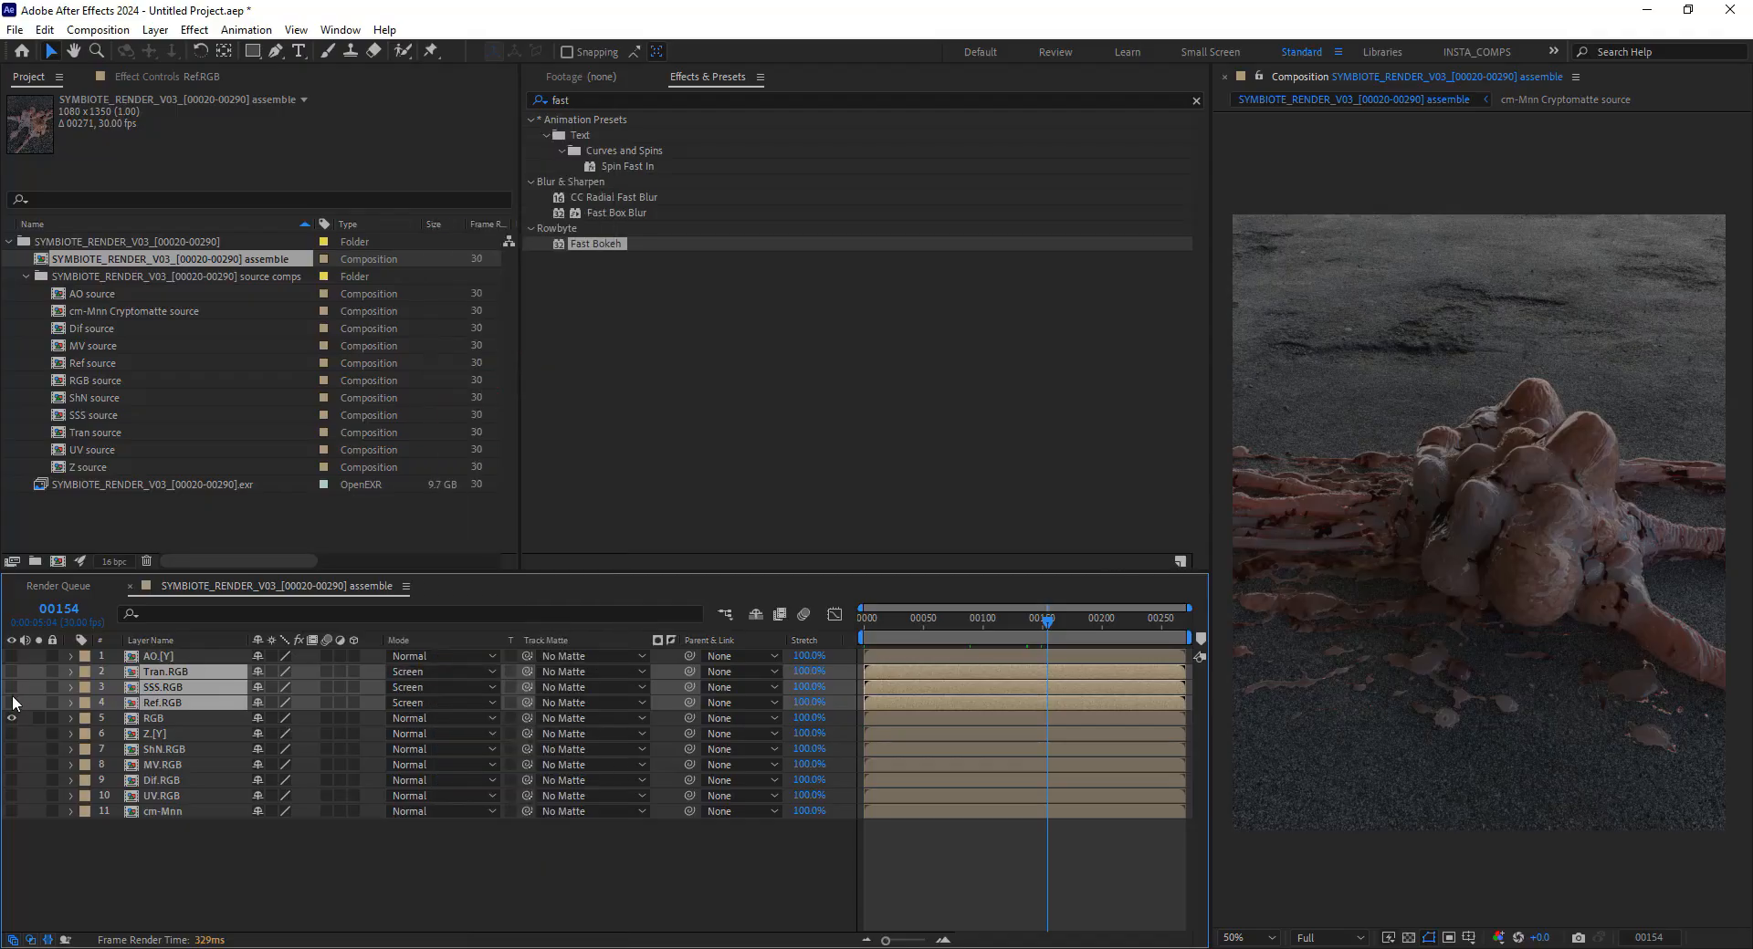
# Make the SSS.RGB, Ref.RGB and Tran.RGB layers visible over the RGB layer
pyautogui.click(12, 689)
pyautogui.click(13, 700)
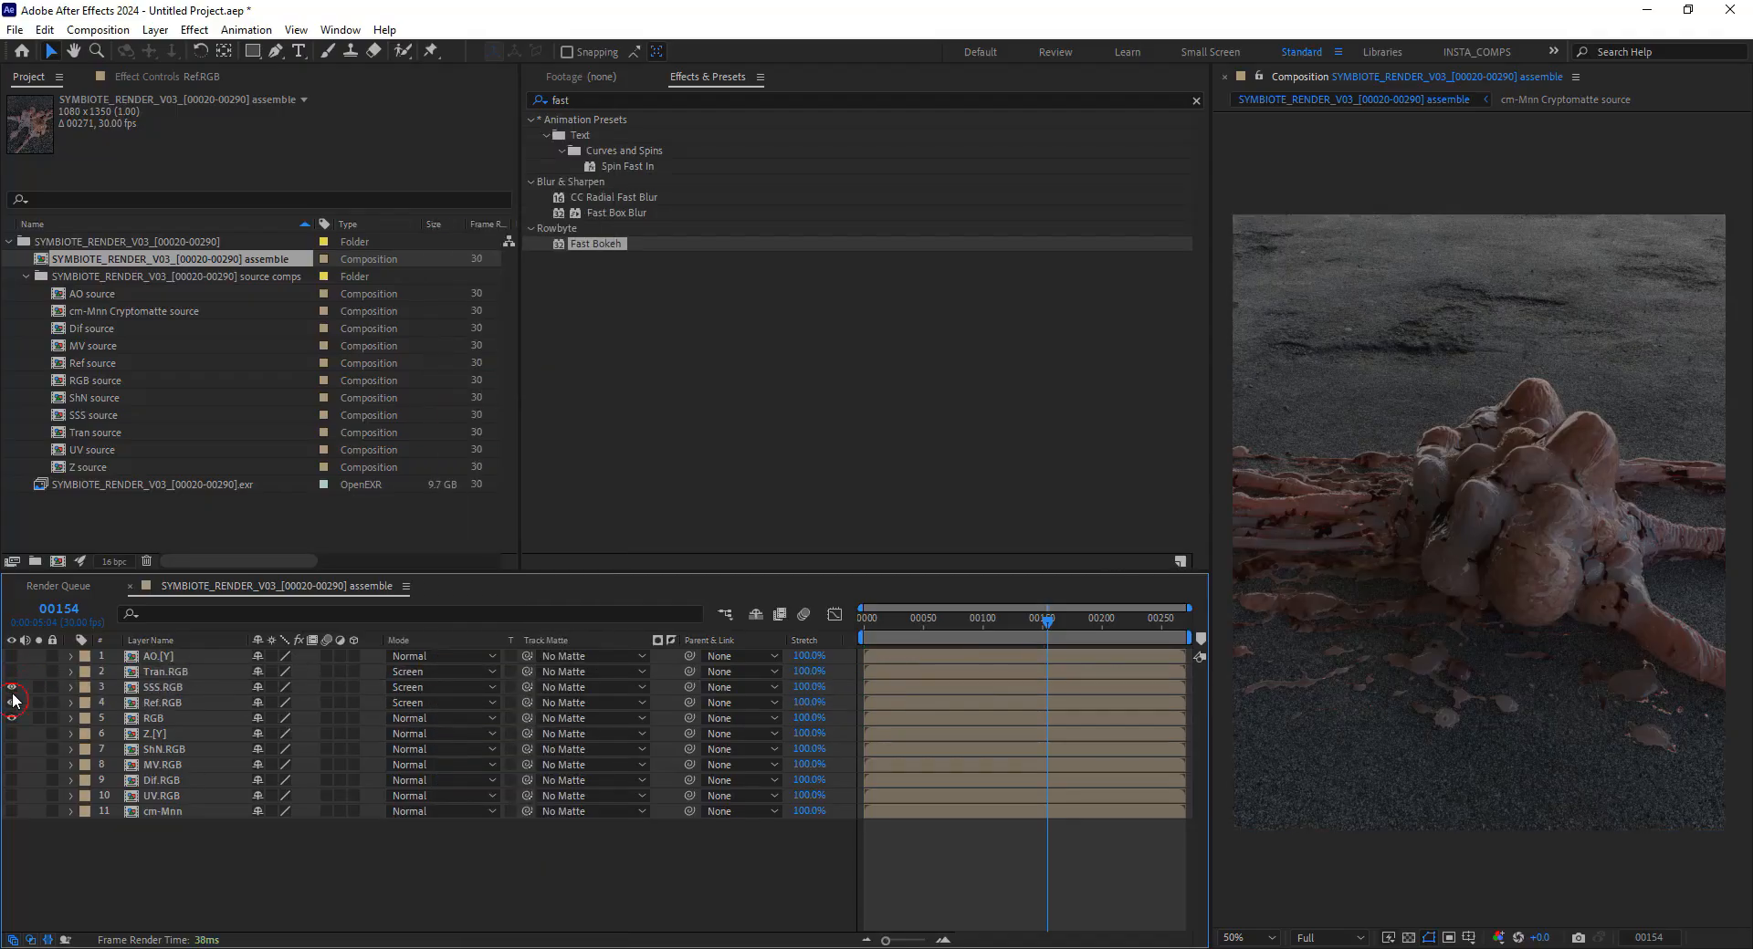
pyautogui.click(12, 672)
pyautogui.scroll(1, 1550, 489)
pyautogui.moveTo(1550, 489); pyautogui.dragTo(1471, 491)
# Set the SSS.RGB layer's opacity to 100% while viewing it soloed, and turn its solo off
pyautogui.click(163, 689)
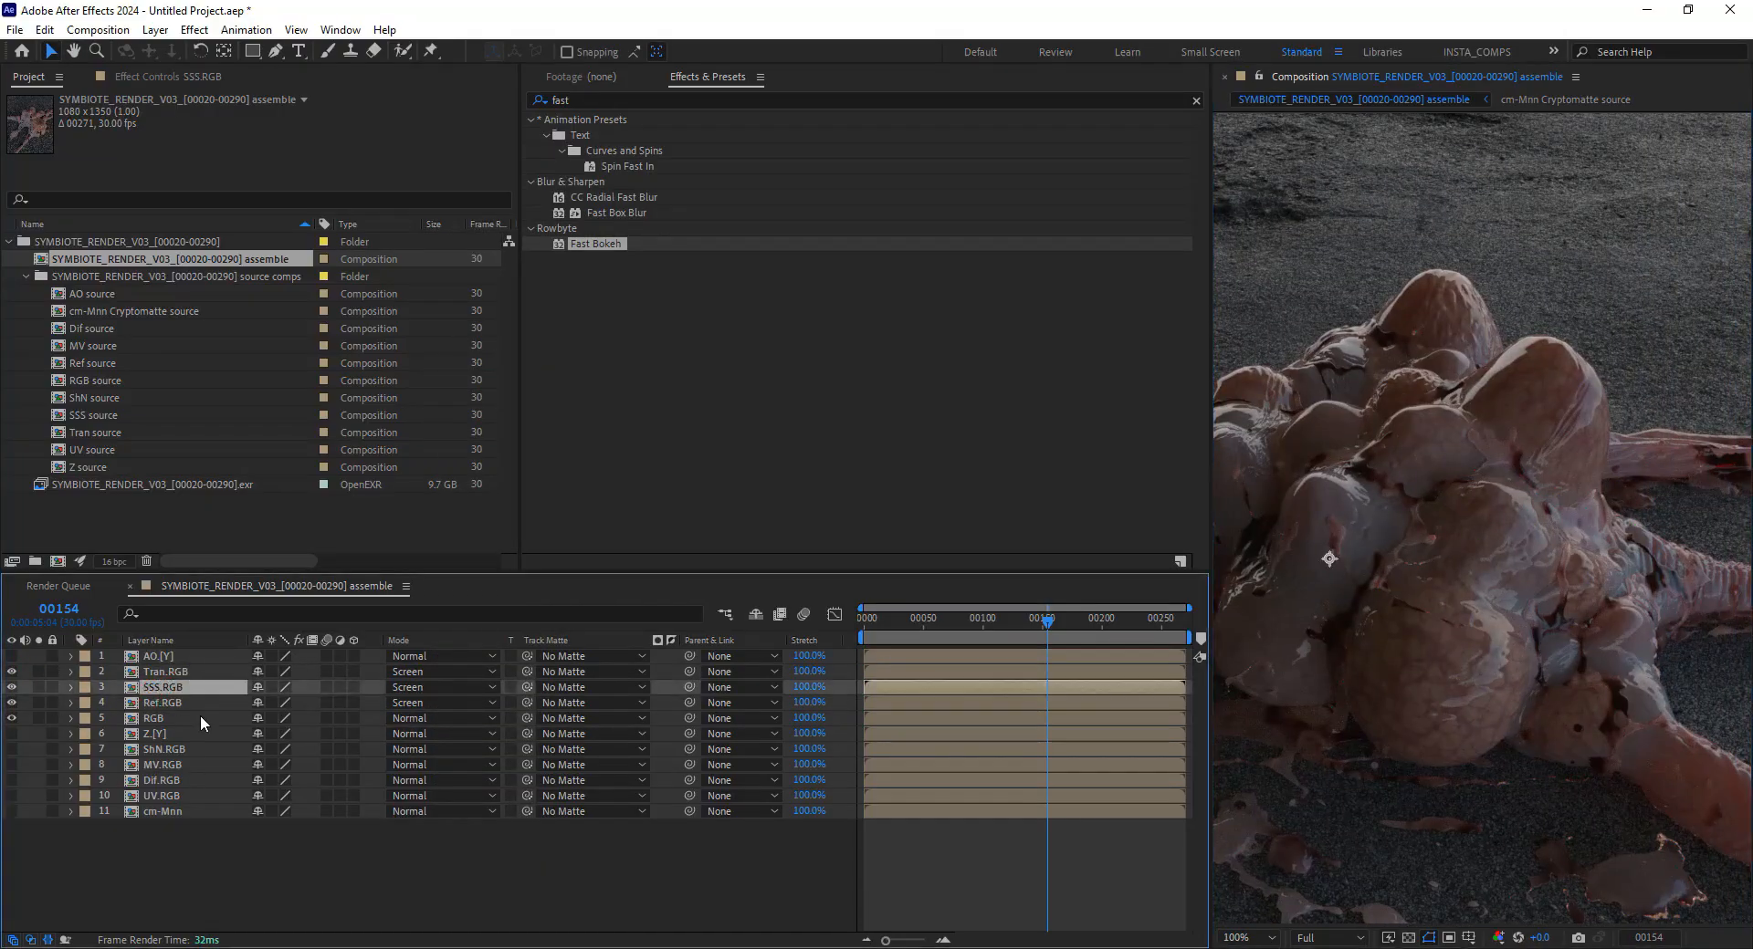
pyautogui.press('t')
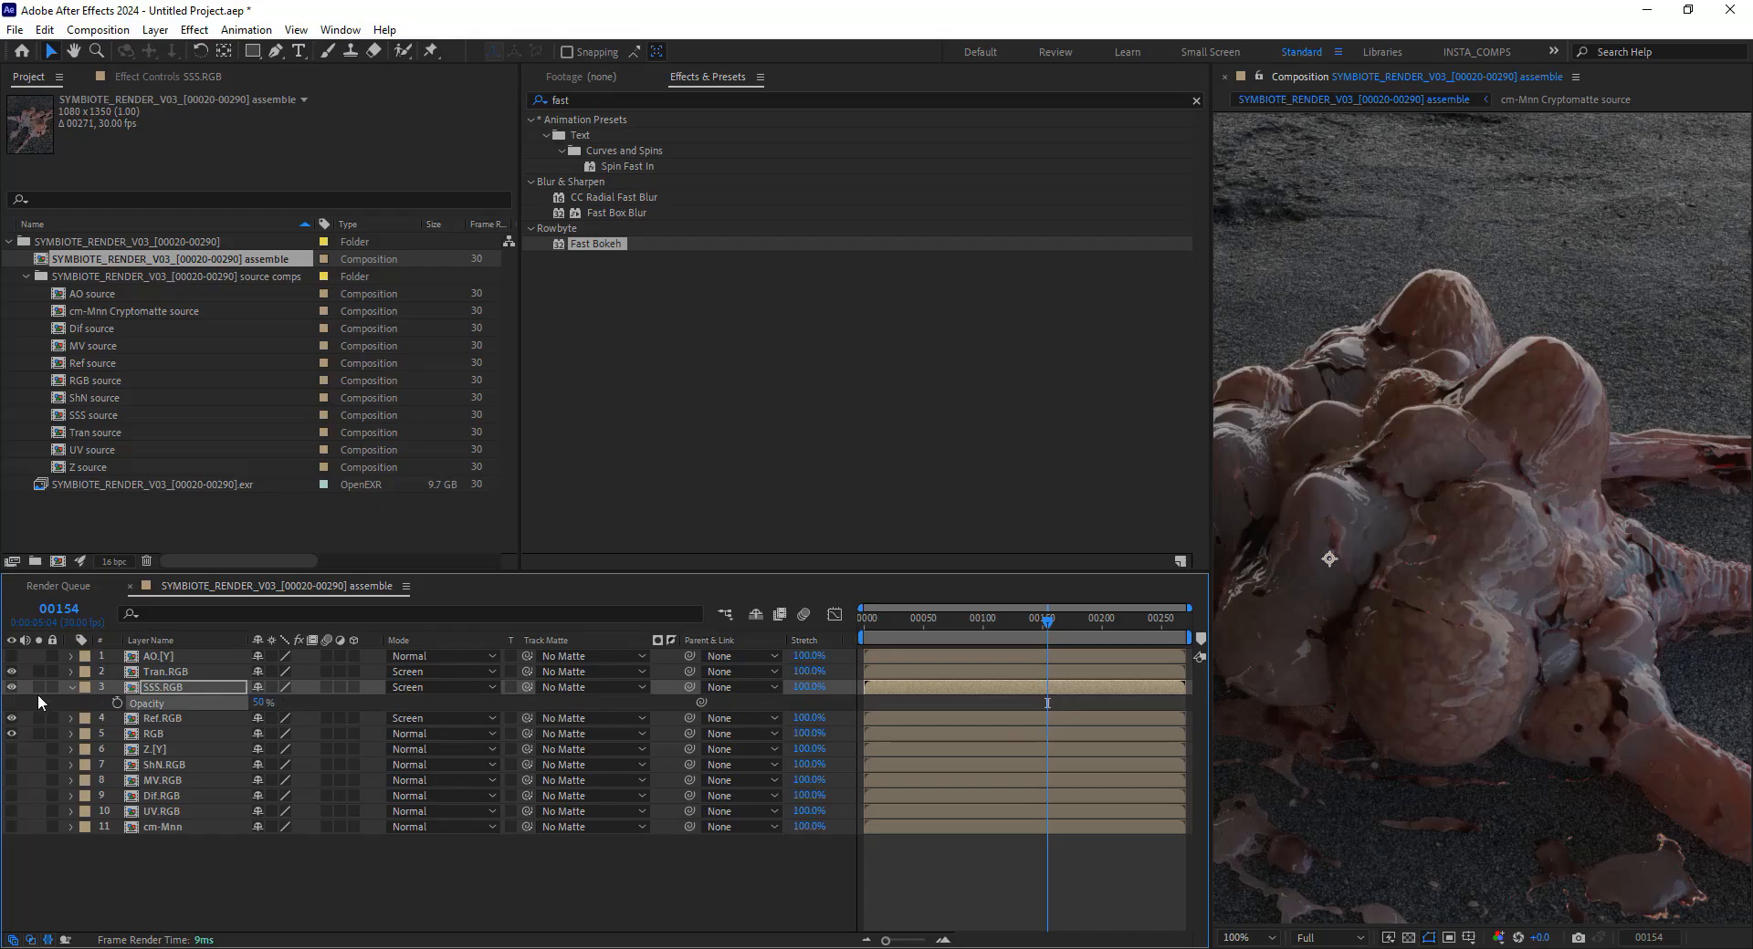
pyautogui.click(39, 686)
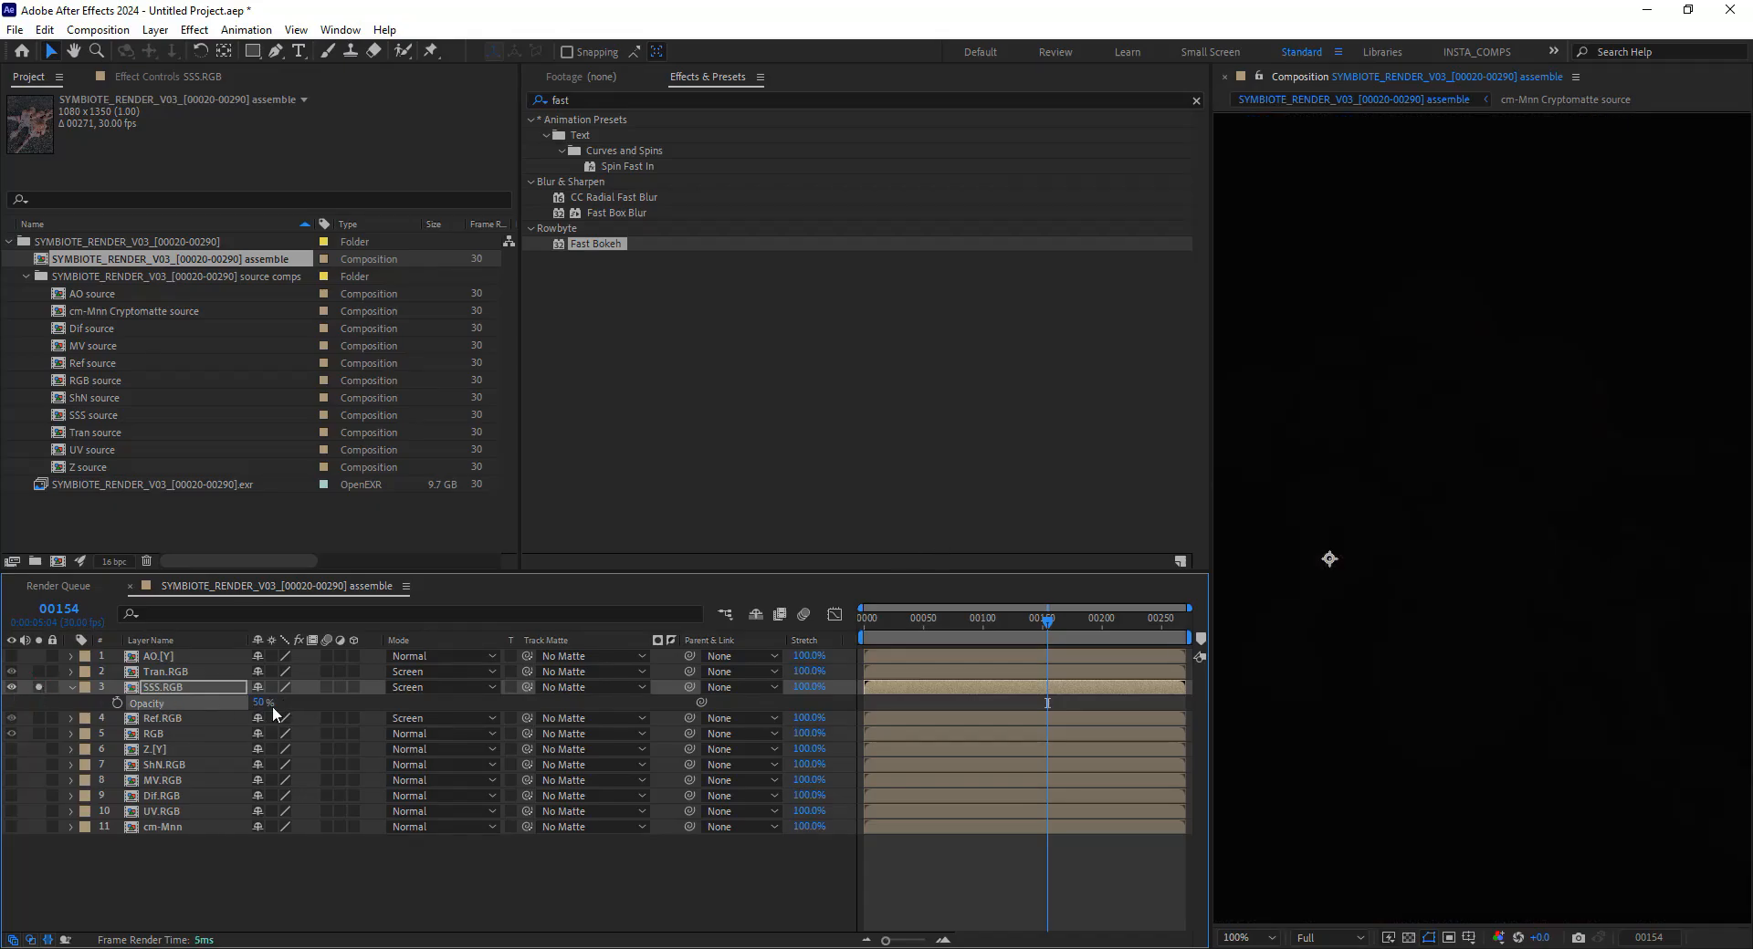
pyautogui.moveTo(260, 703); pyautogui.dragTo(523, 696)
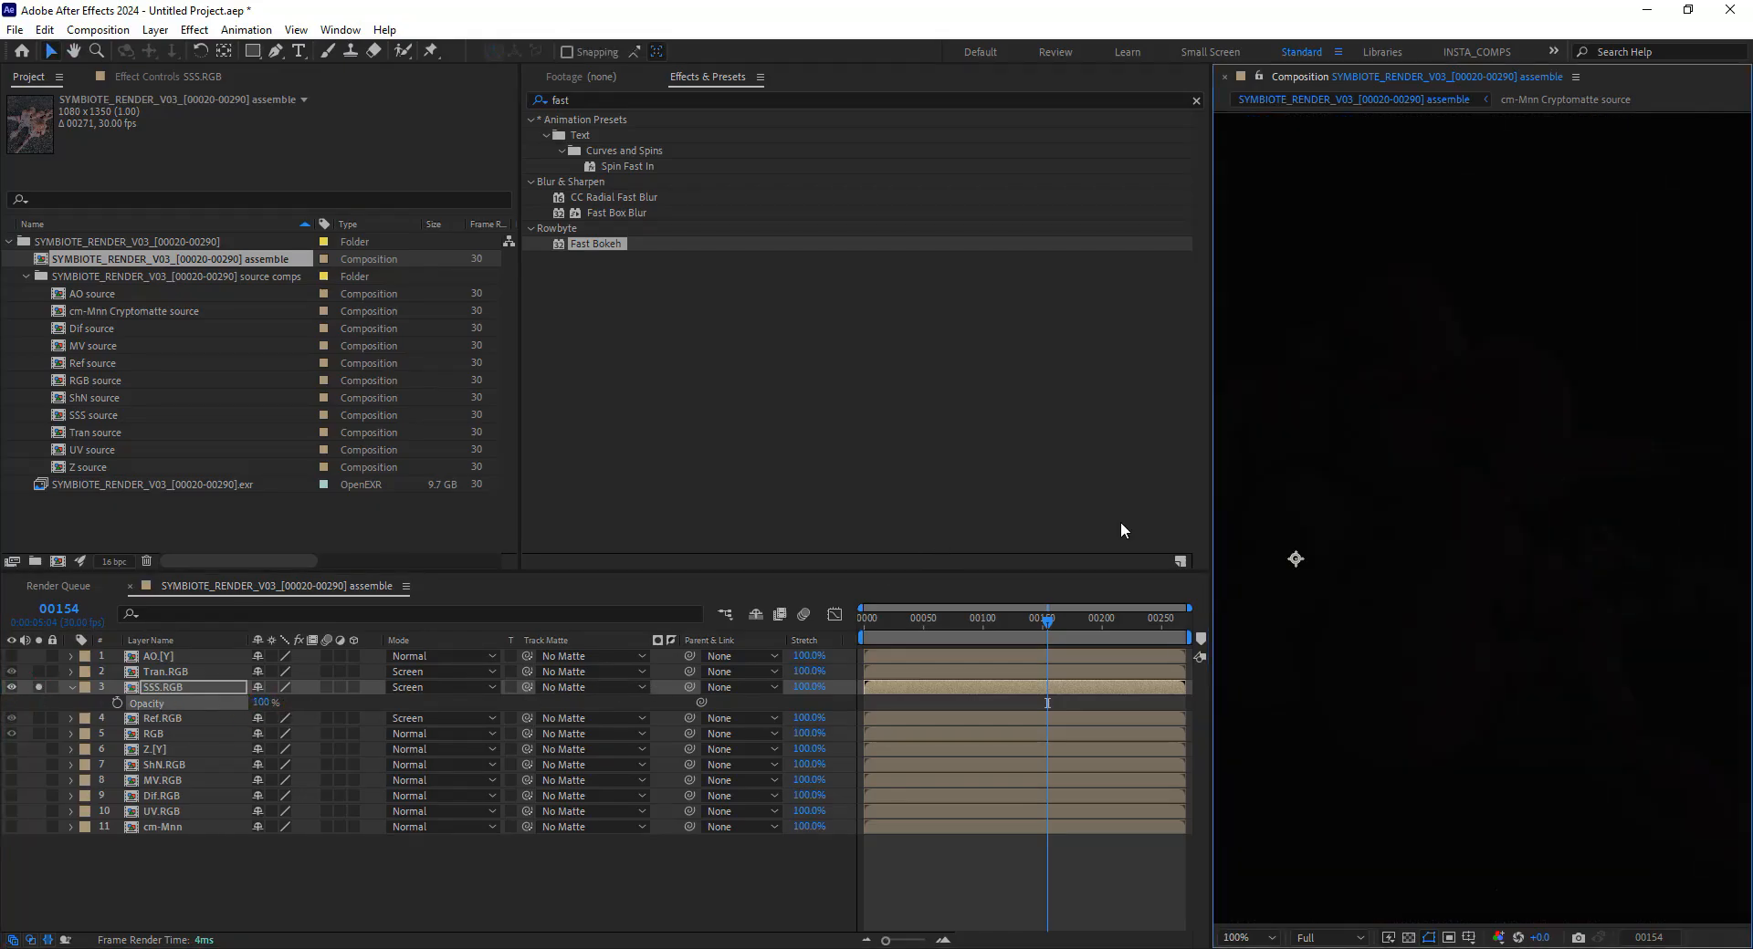
pyautogui.click(39, 687)
# Solo the Tran.RGB layer and set its opacity to 50%
pyautogui.click(38, 671)
pyautogui.click(174, 672)
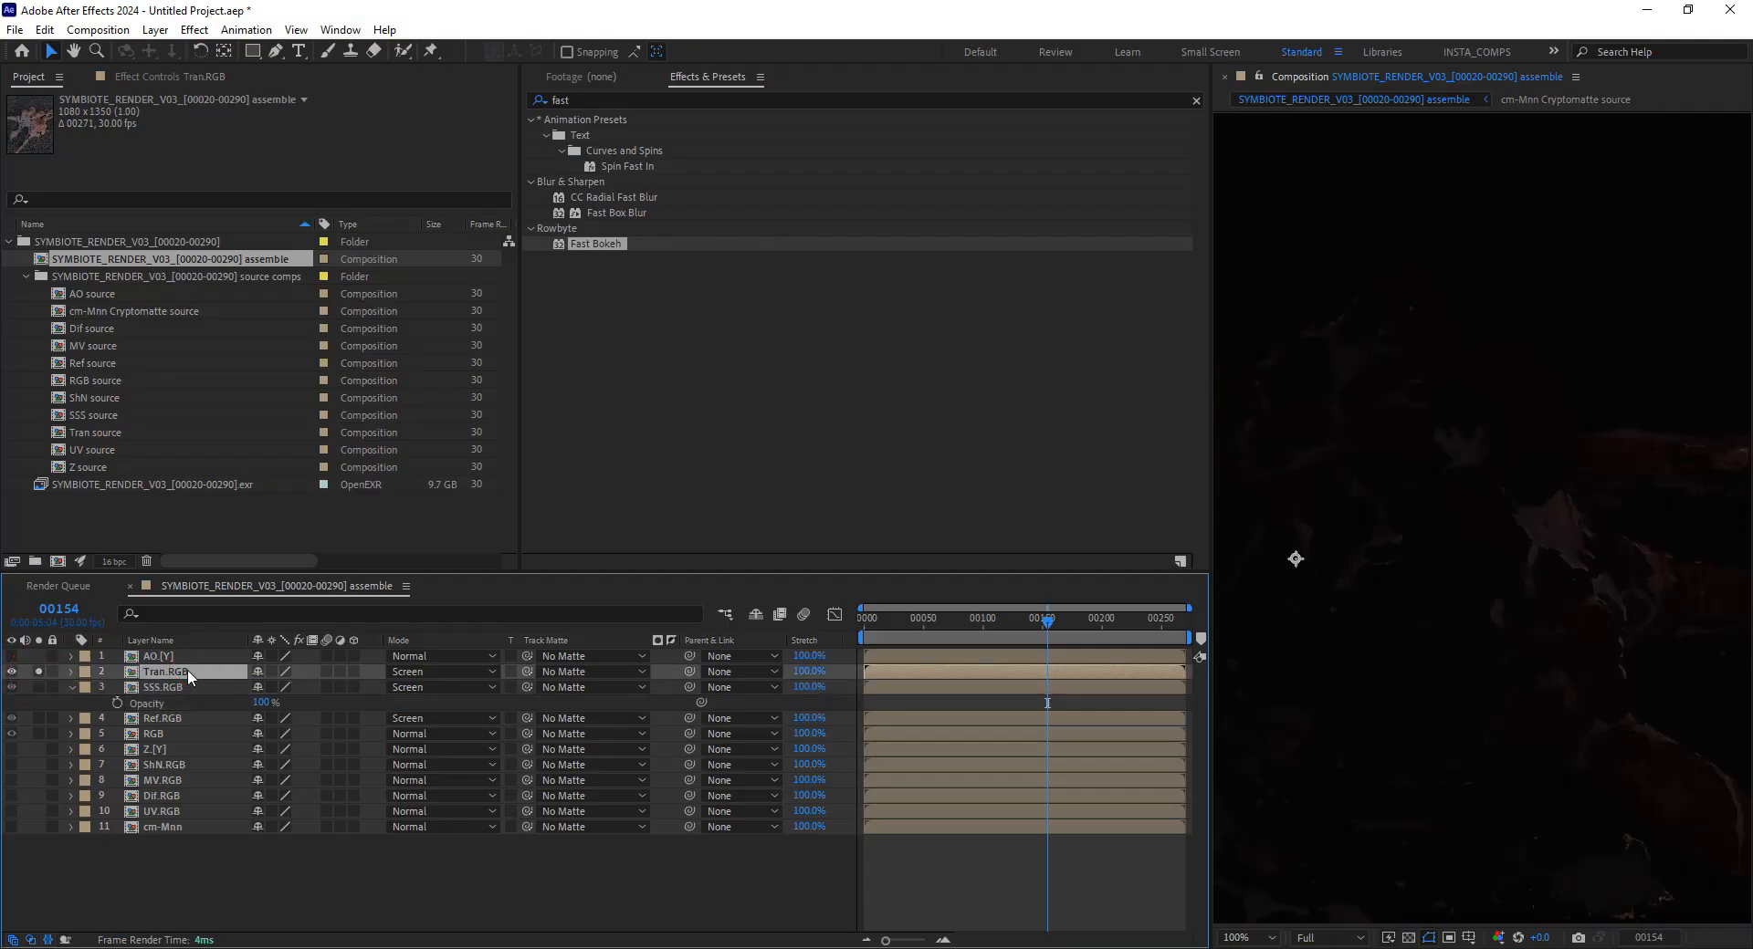
pyautogui.scroll(-2, 1565, 483)
pyautogui.press('t')
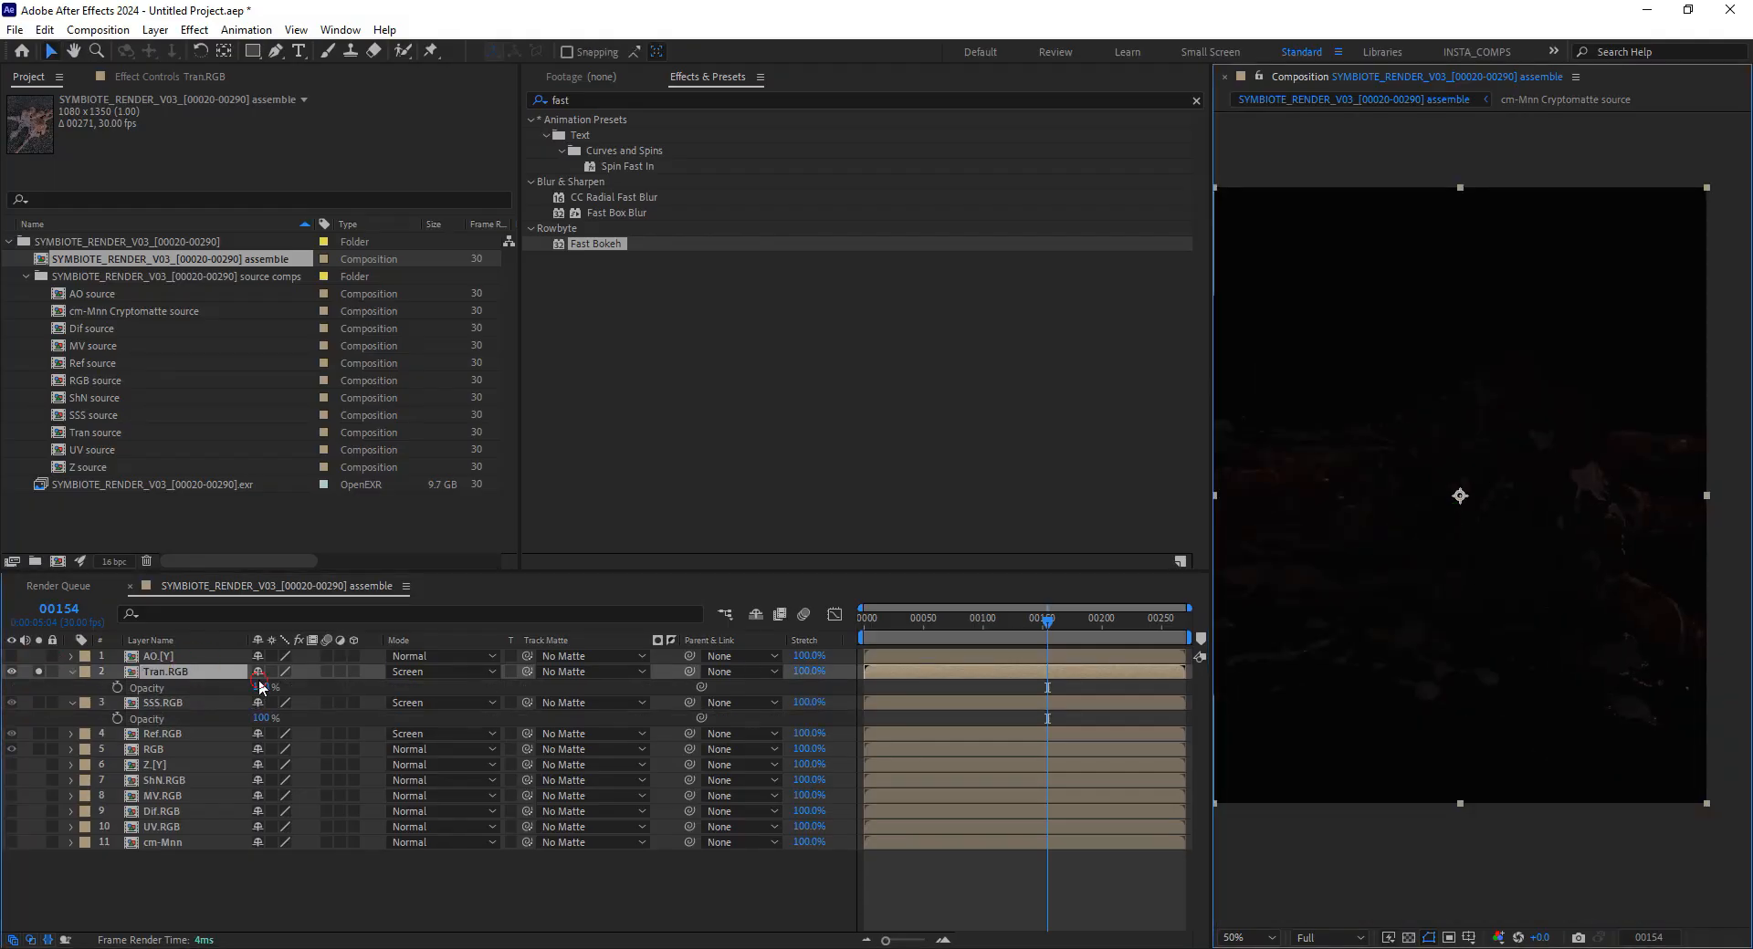
pyautogui.click(265, 687)
pyautogui.write('50')
pyautogui.press('Return')
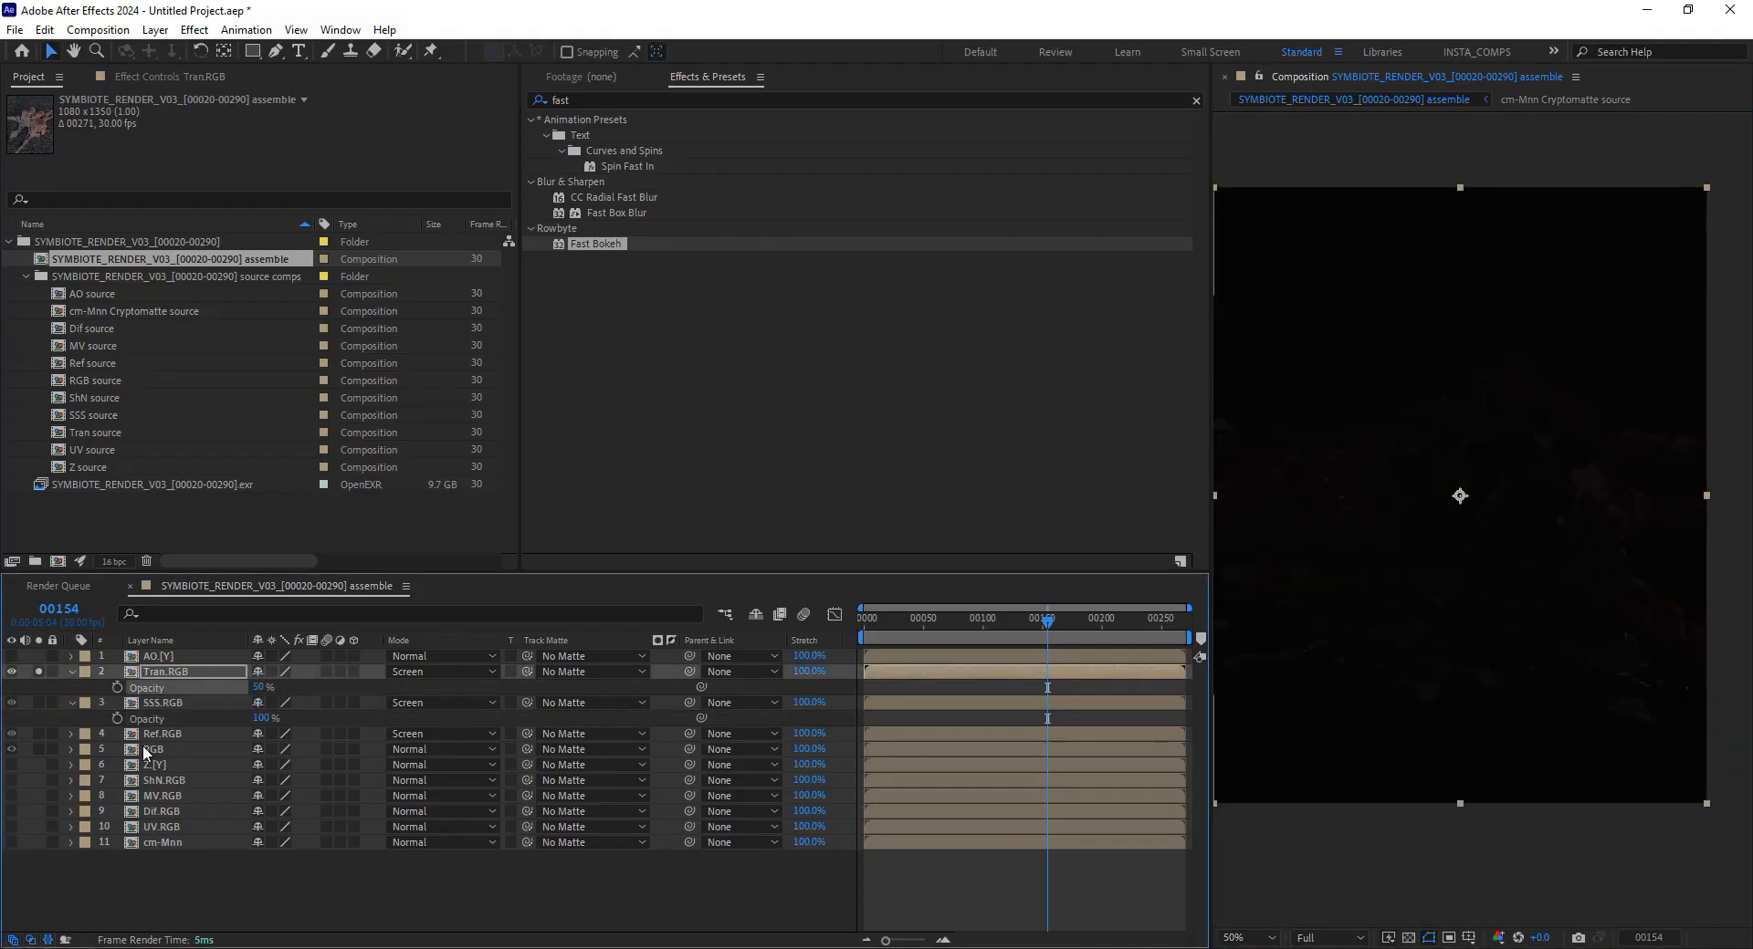
# Reveal the Ref.RGB layer's opacity and open its value for editing
pyautogui.click(169, 735)
pyautogui.press('t')
pyautogui.click(261, 749)
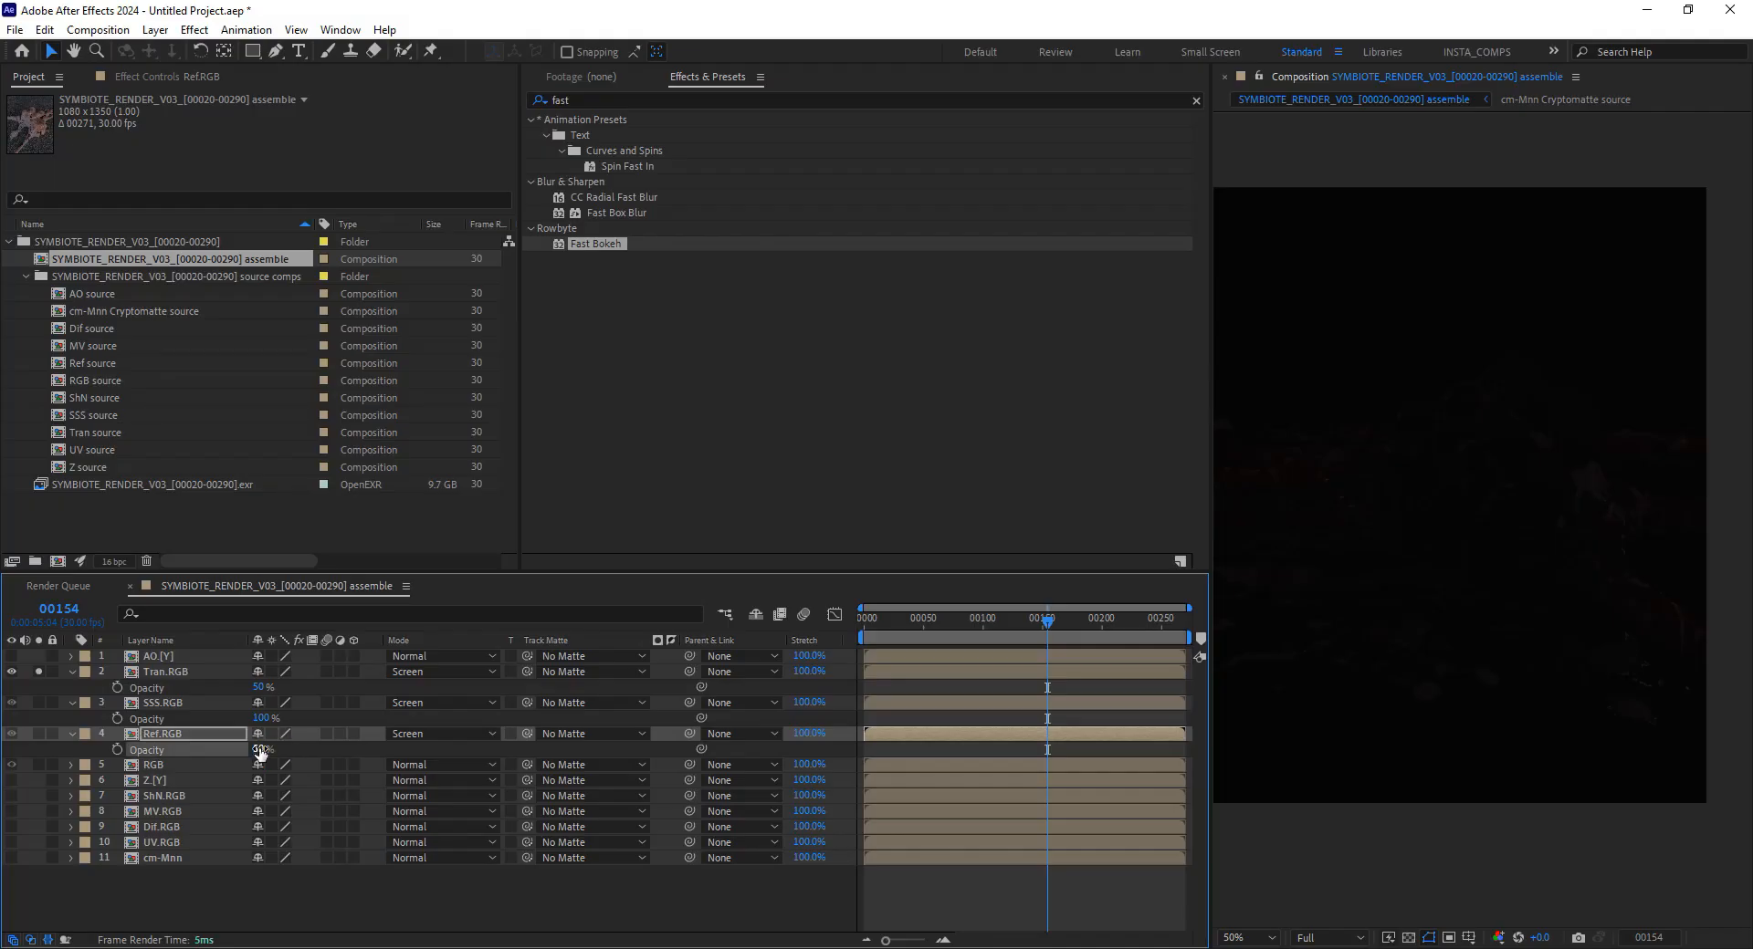
# Compare the RGB layer alone with the Ref.RGB, SSS.RGB and Tran.RGB passes added one by one, leaving no layer soloed
pyautogui.click(39, 672)
pyautogui.click(37, 765)
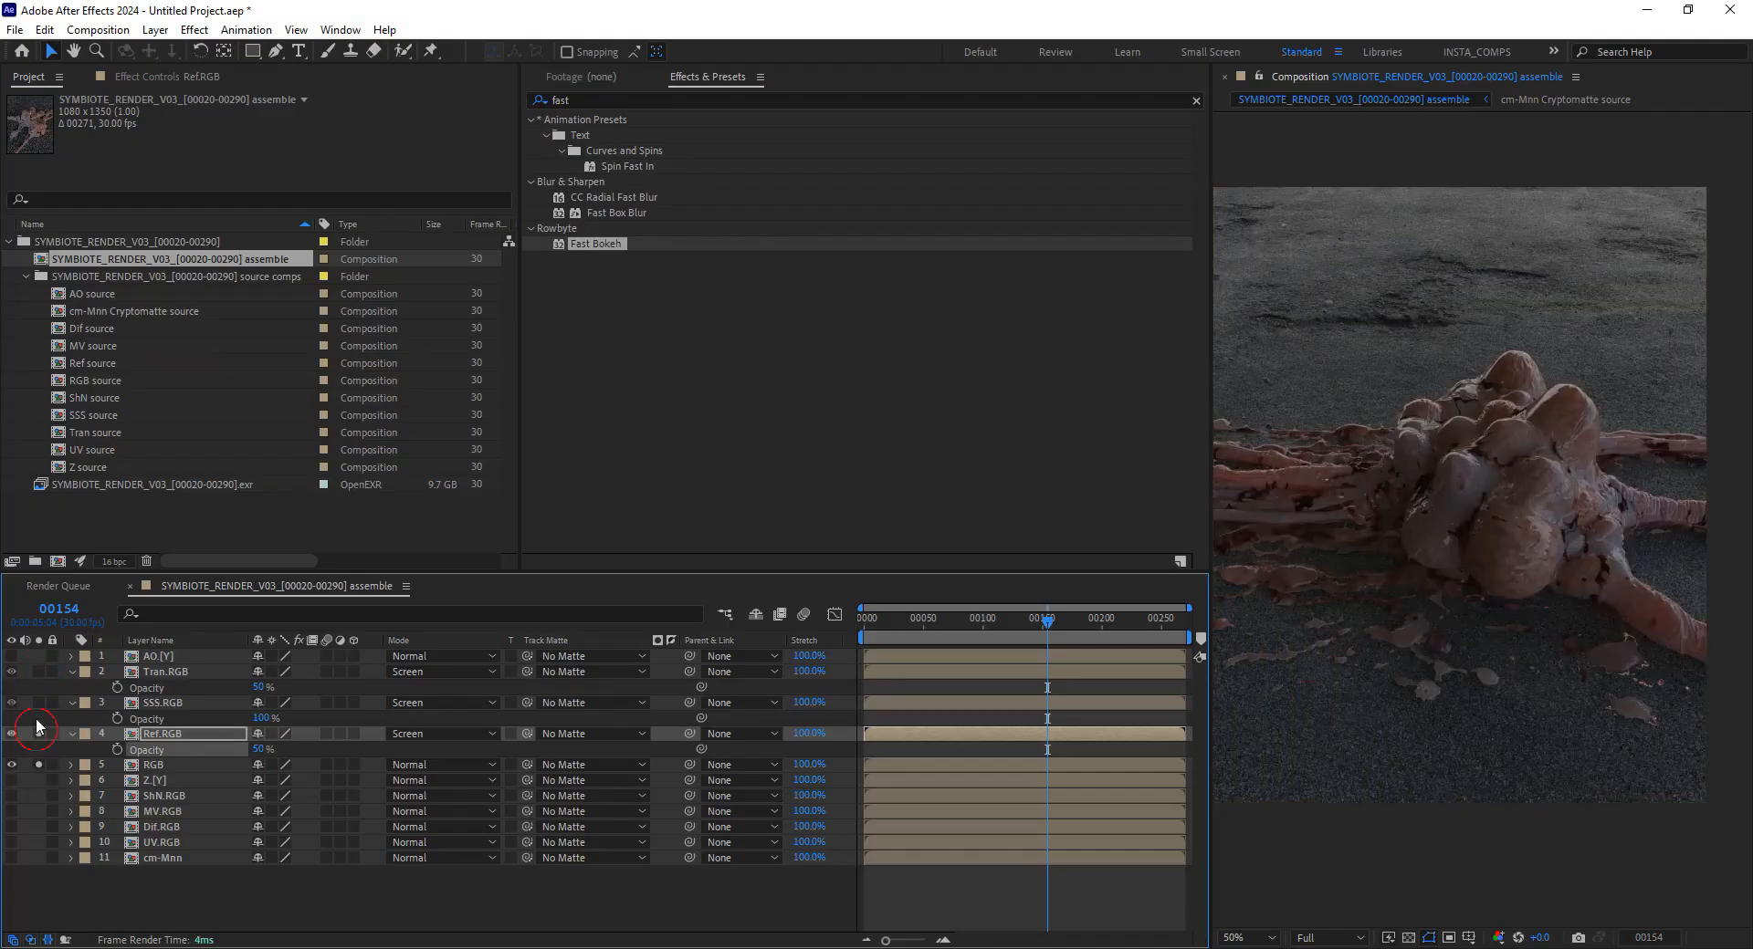
pyautogui.click(39, 734)
pyautogui.click(39, 703)
pyautogui.click(38, 672)
pyautogui.click(38, 672)
pyautogui.click(39, 703)
pyautogui.click(38, 734)
pyautogui.click(39, 765)
pyautogui.scroll(2, 1515, 493)
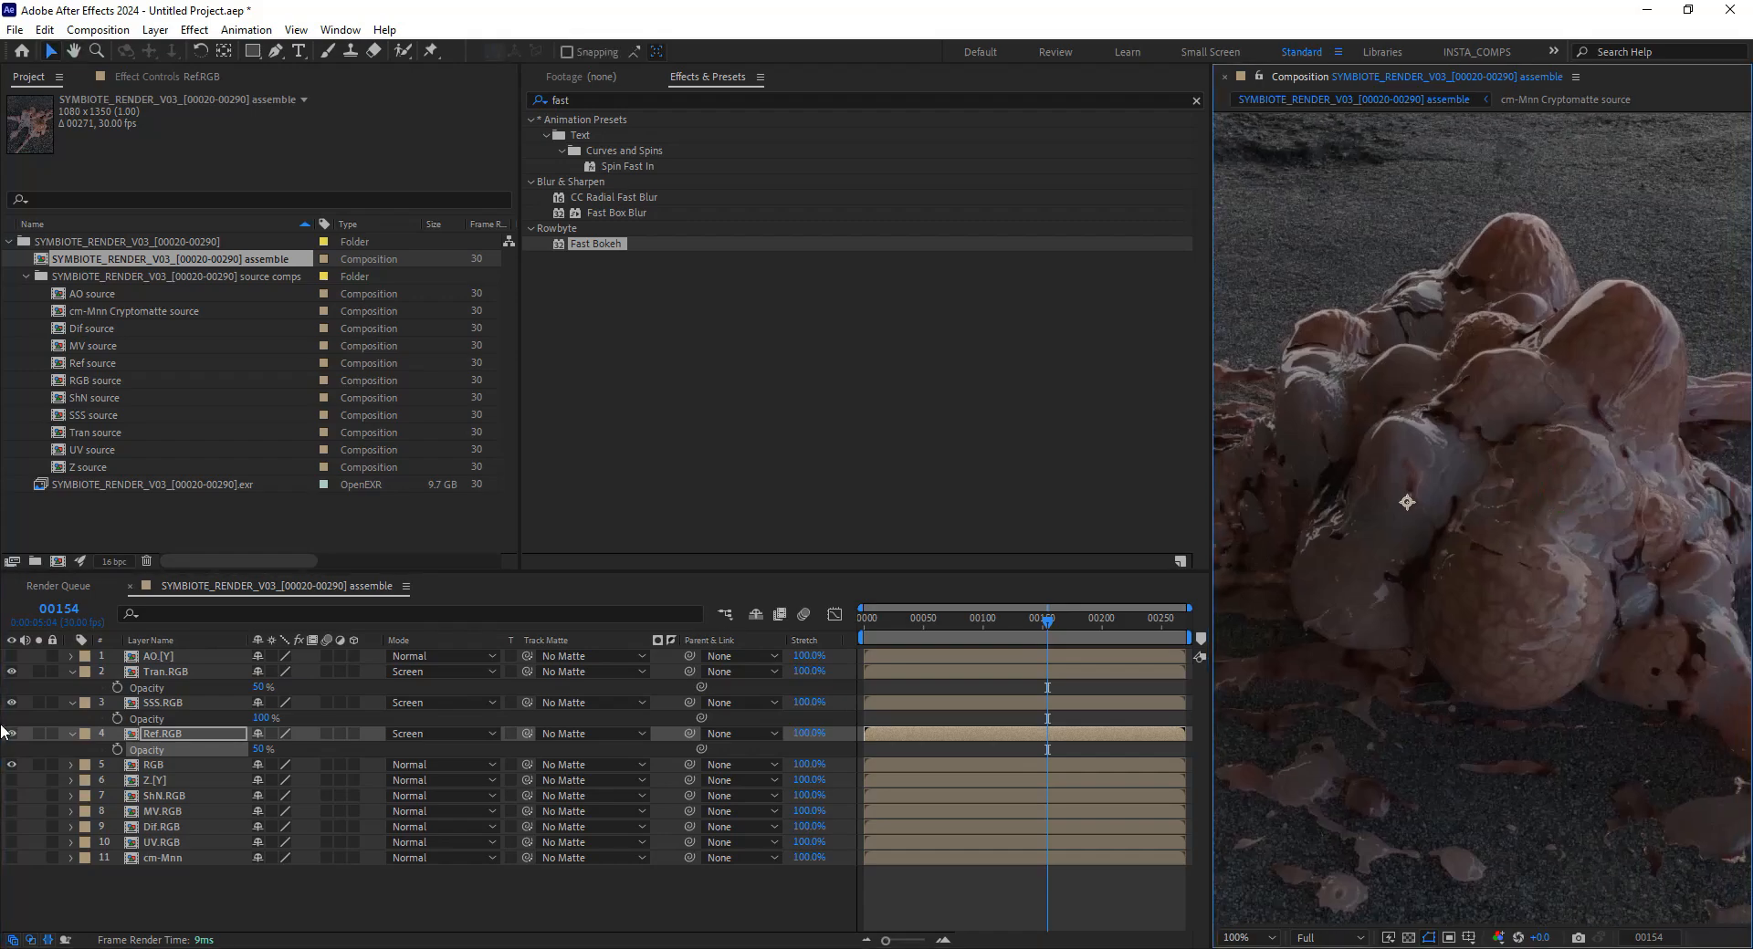
pyautogui.moveTo(11, 674)
pyautogui.mouseDown()
pyautogui.moveTo(14, 732)
pyautogui.moveTo(13, 672)
pyautogui.mouseUp()
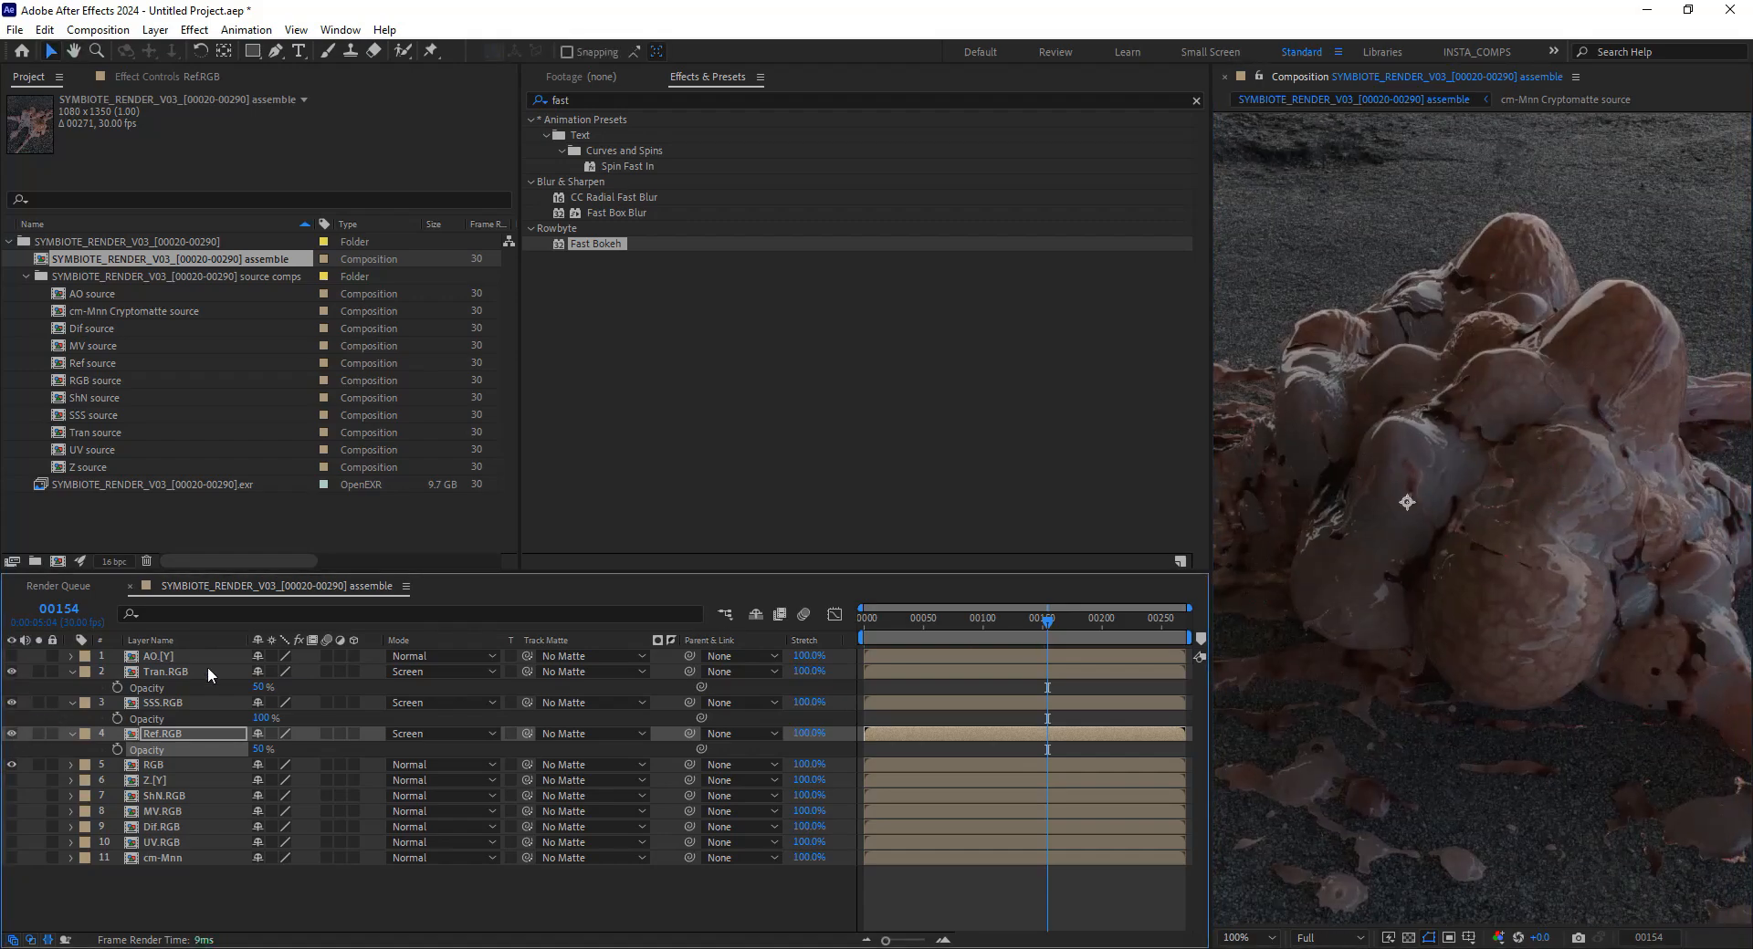
# Make the AO.[Y] layer visible above the other passes
pyautogui.click(163, 657)
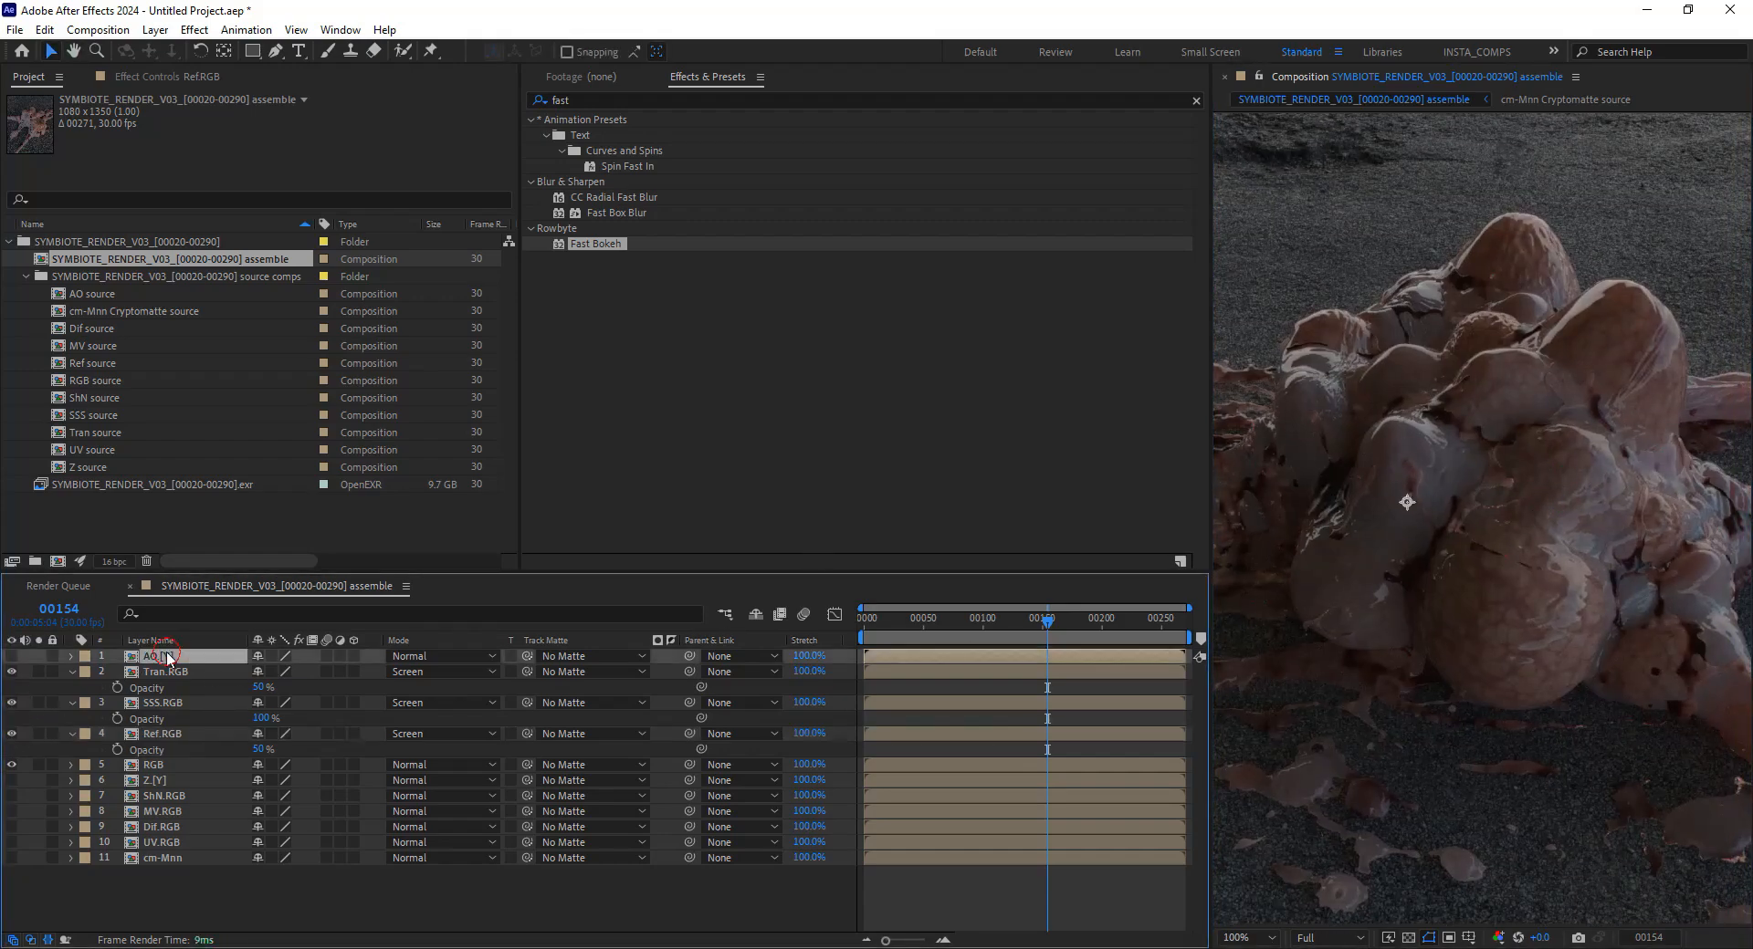
pyautogui.click(12, 656)
# Examine the ambient occlusion pass up close, checking the shading in the creature's creases and along the ground
pyautogui.scroll(-2, 1409, 537)
pyautogui.scroll(2, 1409, 537)
pyautogui.moveTo(1409, 537); pyautogui.dragTo(1243, 459)
pyautogui.moveTo(1380, 717); pyautogui.dragTo(1532, 703)
pyautogui.scroll(1, 1311, 664)
pyautogui.scroll(-1, 1370, 713)
pyautogui.moveTo(1278, 629); pyautogui.dragTo(1332, 680)
pyautogui.scroll(-1, 1332, 680)
pyautogui.moveTo(1498, 613); pyautogui.dragTo(1431, 598)
pyautogui.scroll(2, 1432, 598)
pyautogui.moveTo(1409, 313); pyautogui.dragTo(1717, 591)
pyautogui.moveTo(1261, 149); pyautogui.dragTo(1498, 497)
pyautogui.scroll(-3, 1549, 501)
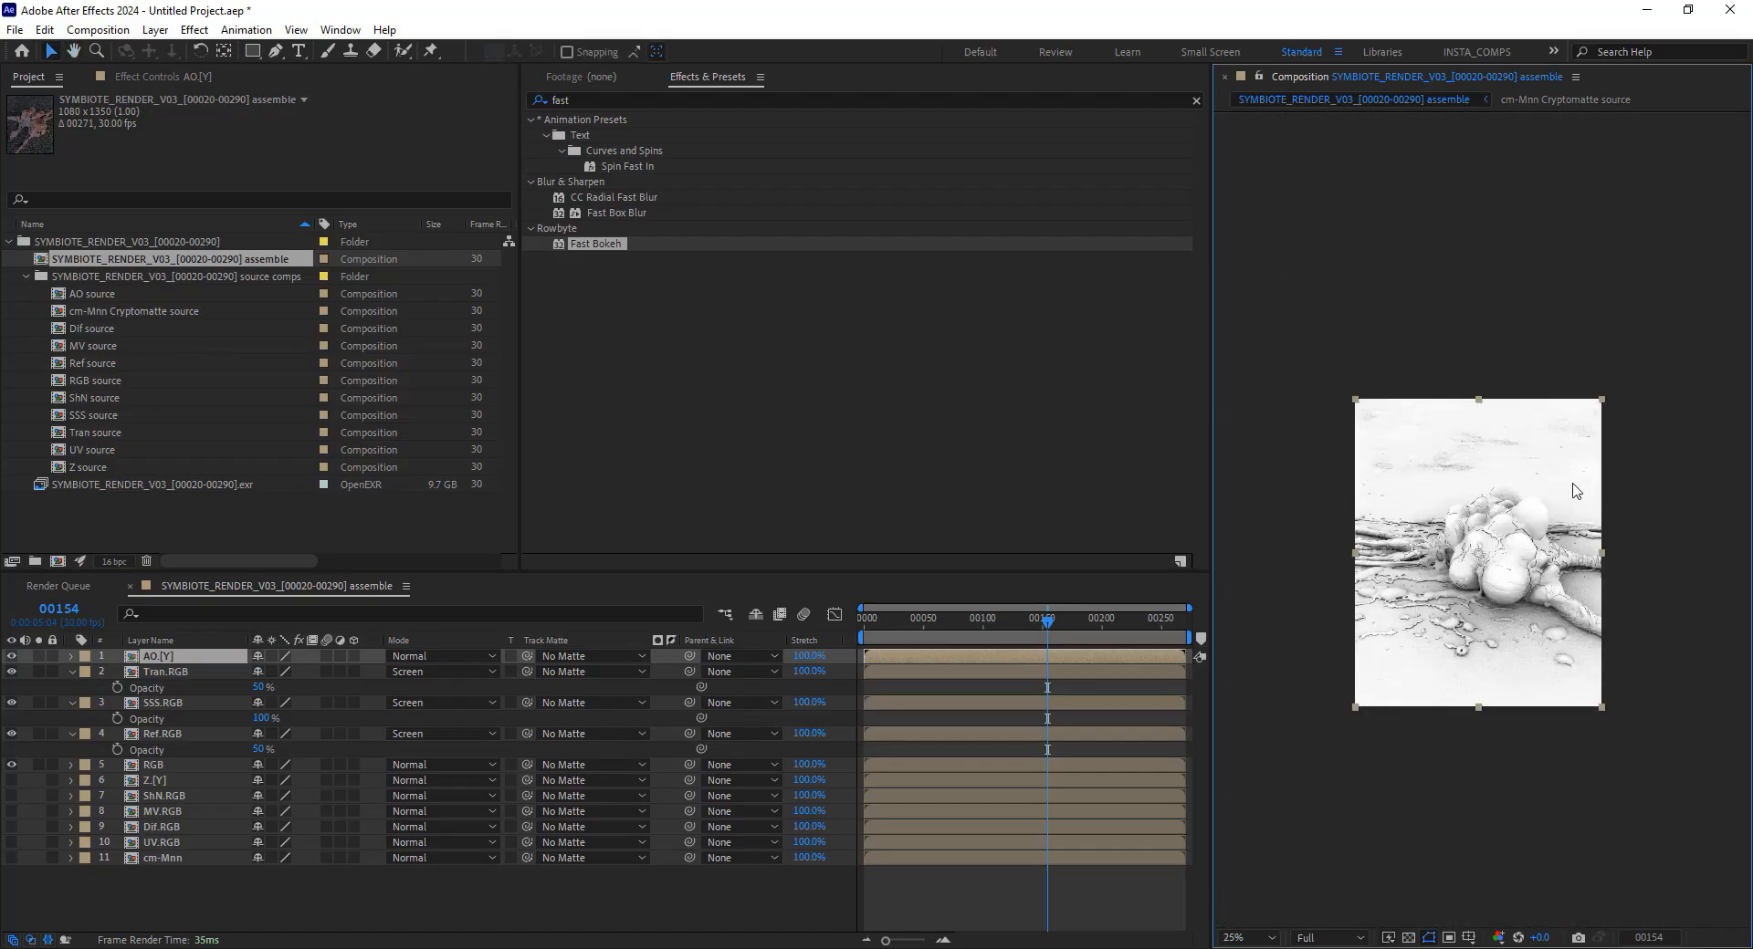
# Widen the composition viewer and frame the whole ambient occlusion image at 50% magnification
pyautogui.scroll(1, 1574, 486)
pyautogui.moveTo(1694, 587); pyautogui.dragTo(1565, 494)
pyautogui.moveTo(1211, 532); pyautogui.dragTo(1112, 532)
pyautogui.moveTo(1410, 514); pyautogui.dragTo(1457, 527)
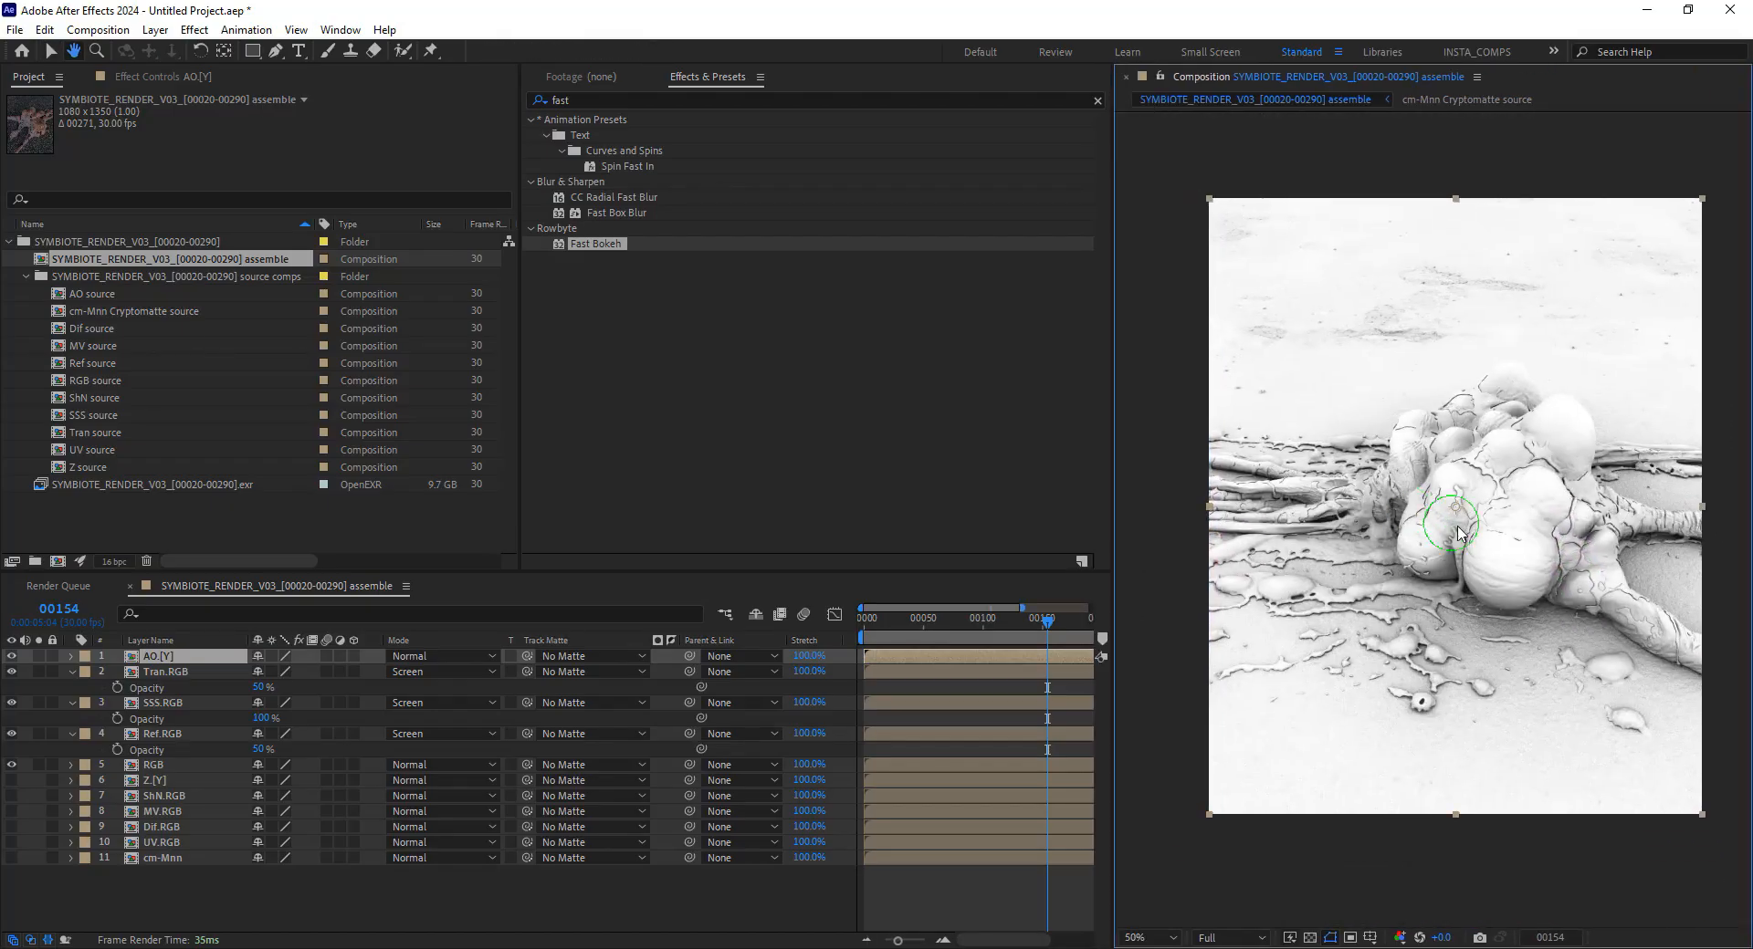
pyautogui.press('v')
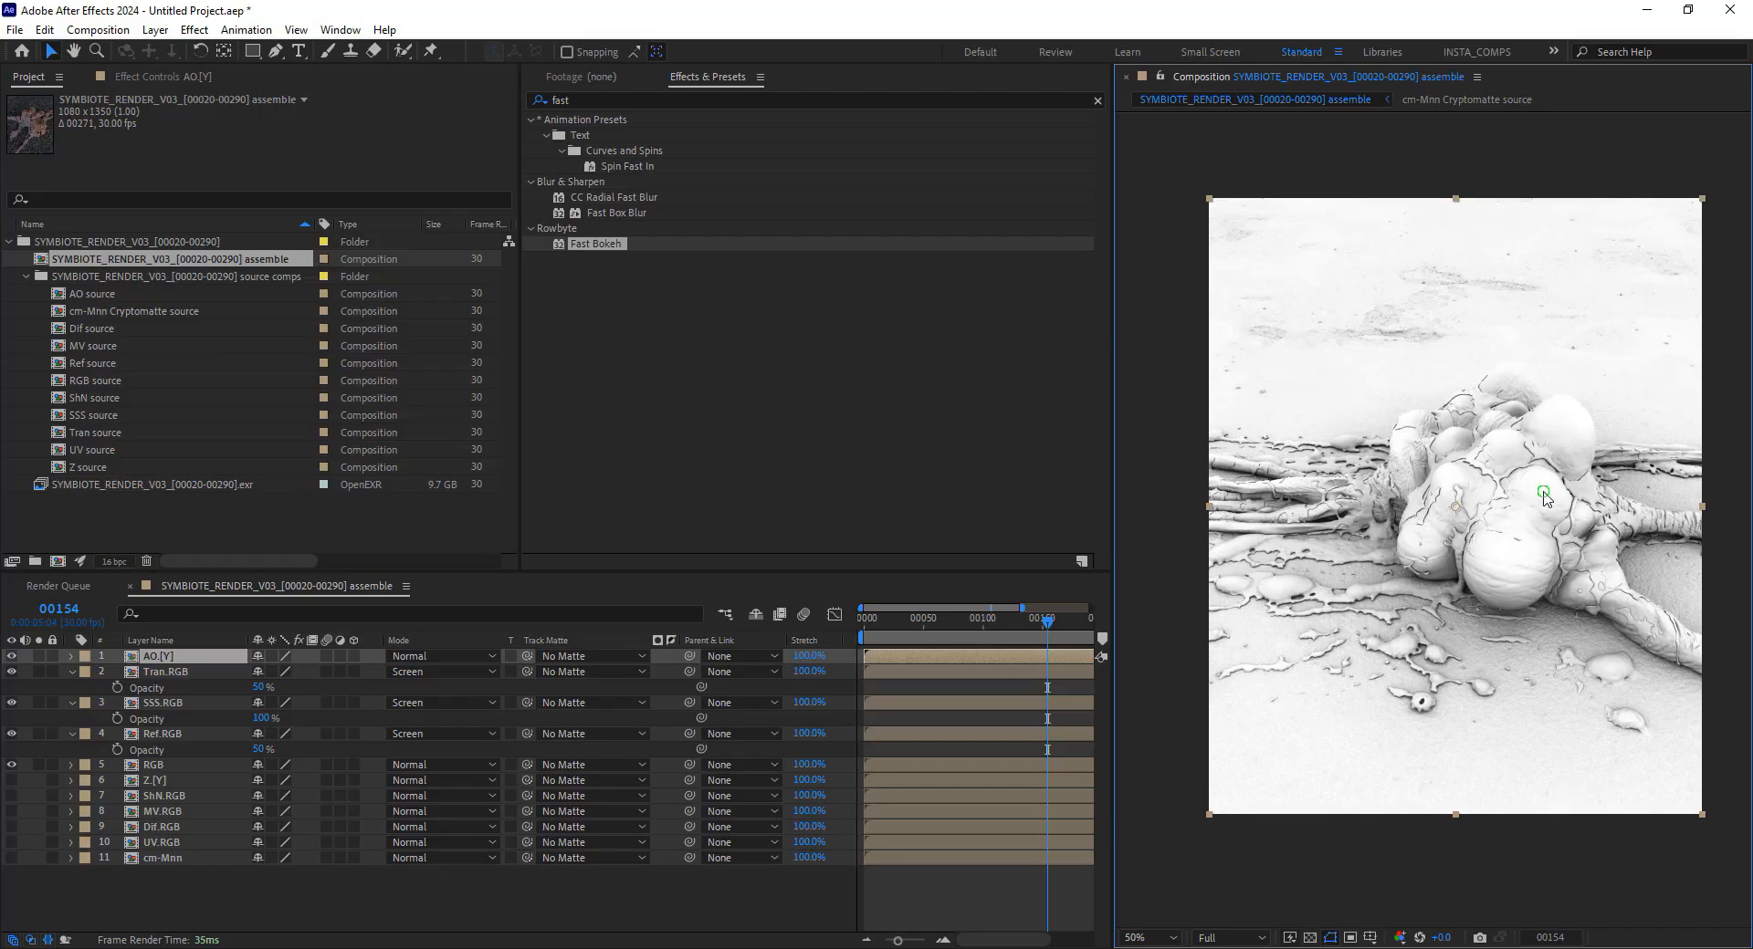
pyautogui.scroll(2, 1542, 498)
pyautogui.scroll(-2, 1500, 548)
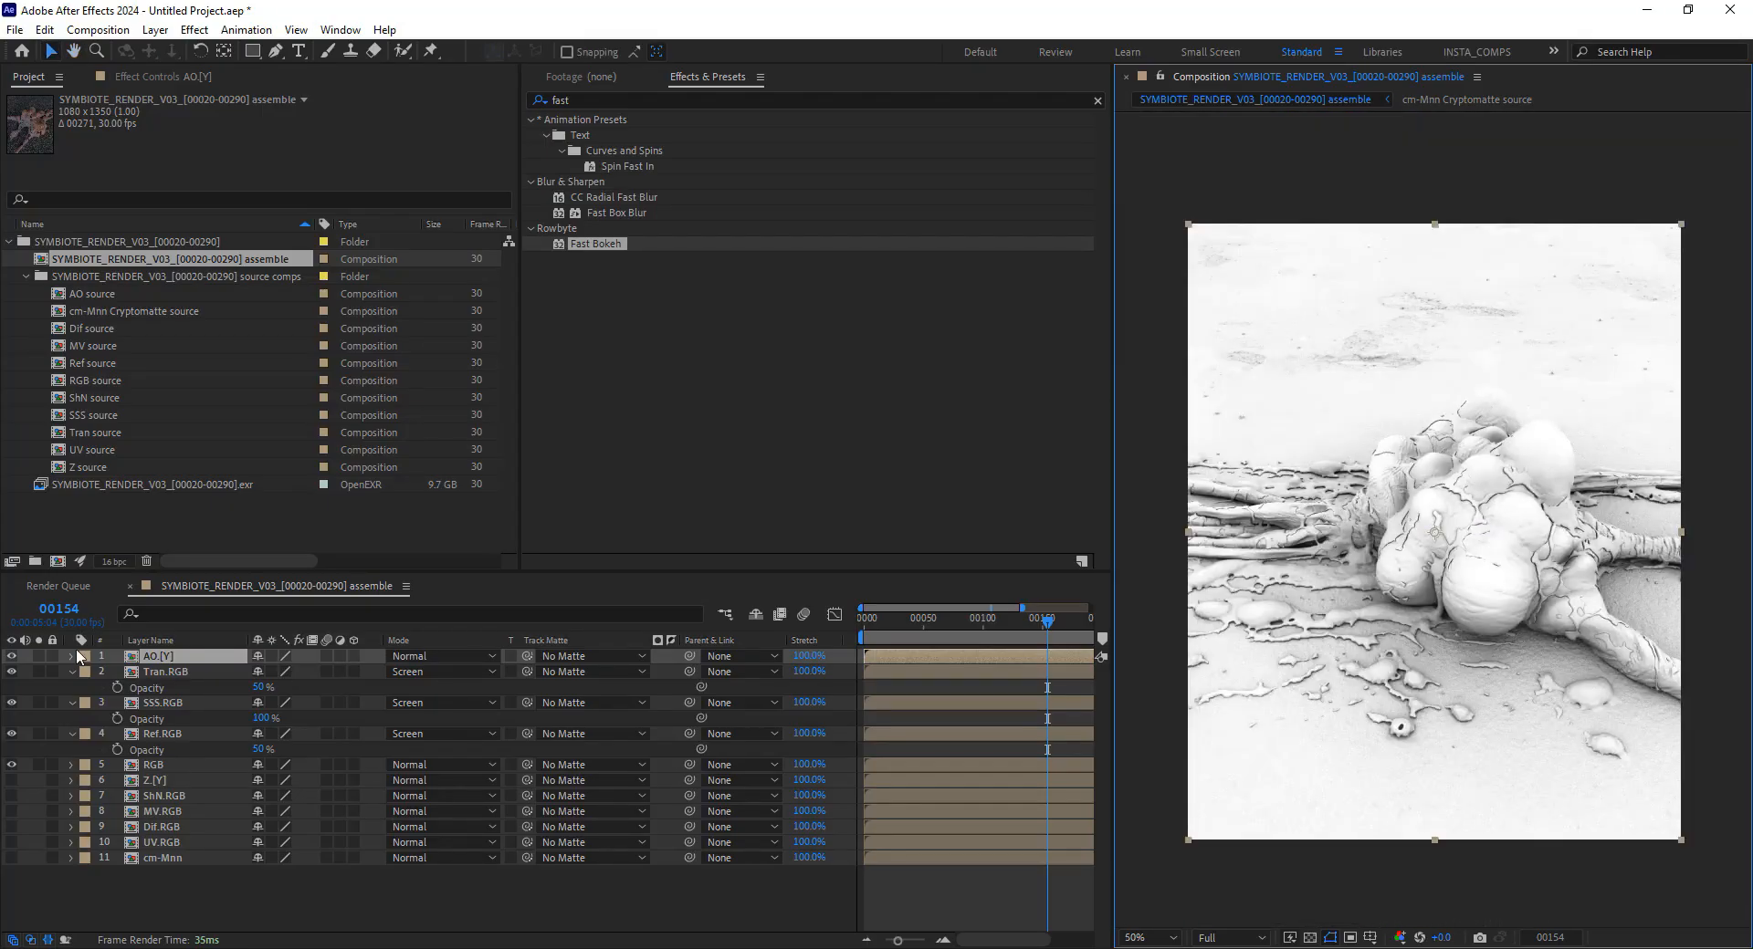
# Show the full composition duration in the timeline and add a new adjustment layer above the AO.[Y] layer
pyautogui.moveTo(1022, 608); pyautogui.dragTo(1092, 608)
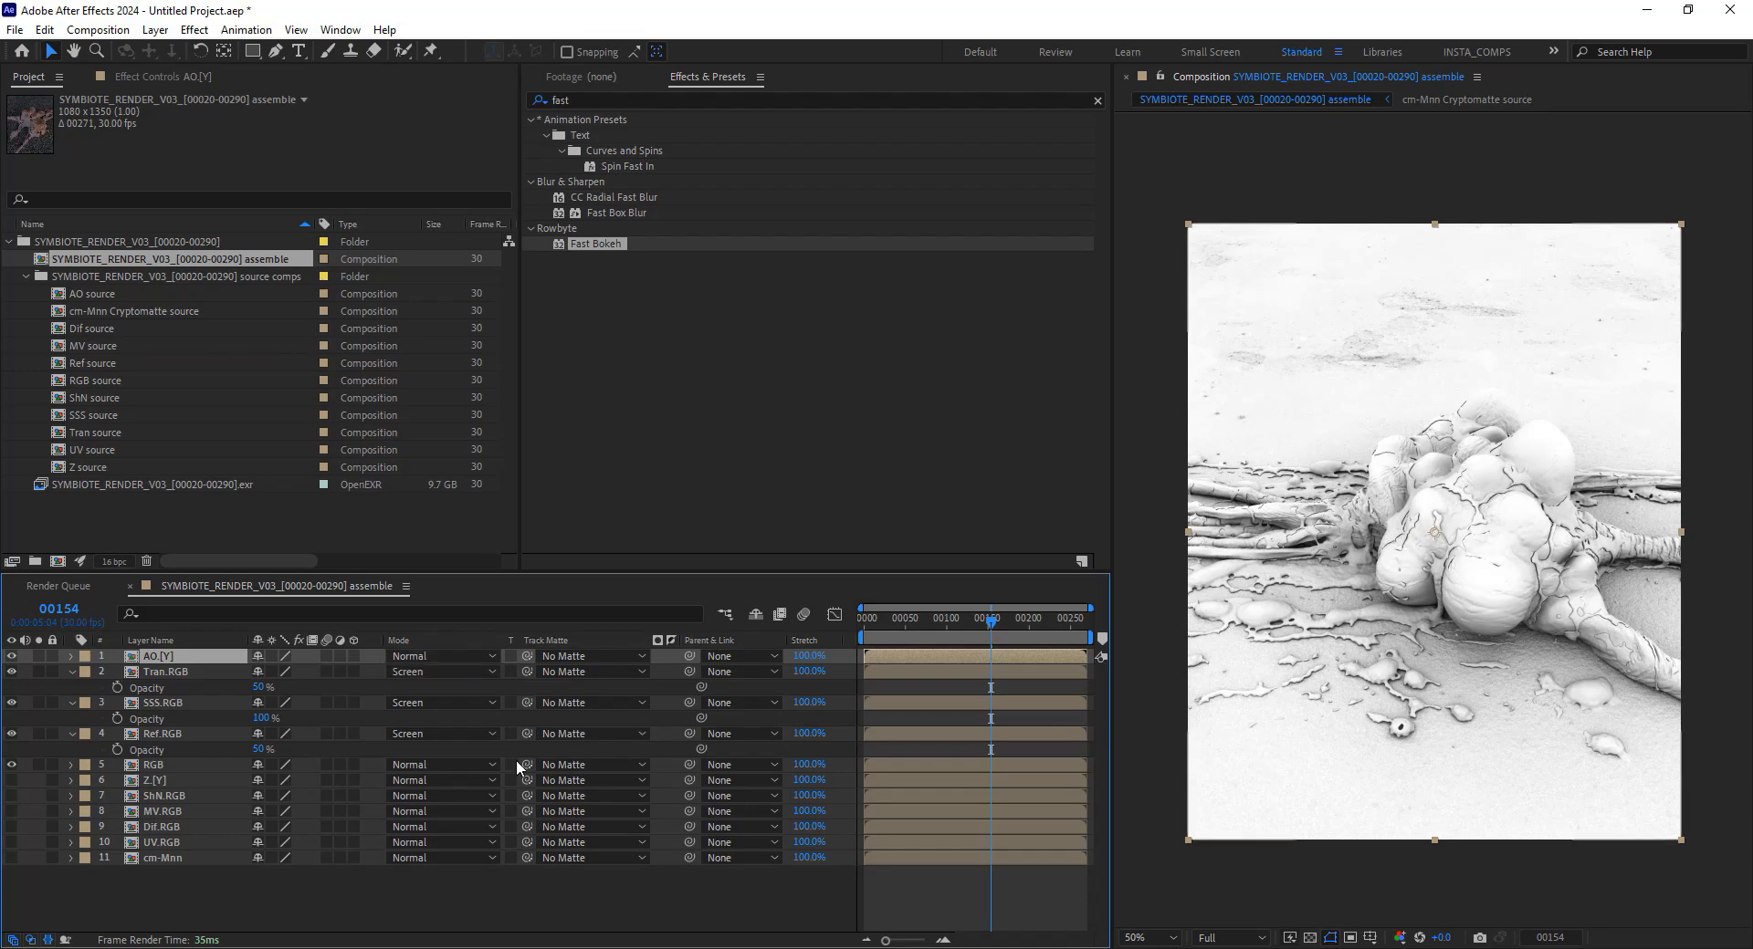
pyautogui.click(160, 671)
pyautogui.click(159, 660)
pyautogui.rightClick(128, 893)
pyautogui.moveTo(237, 665)
pyautogui.click(453, 821)
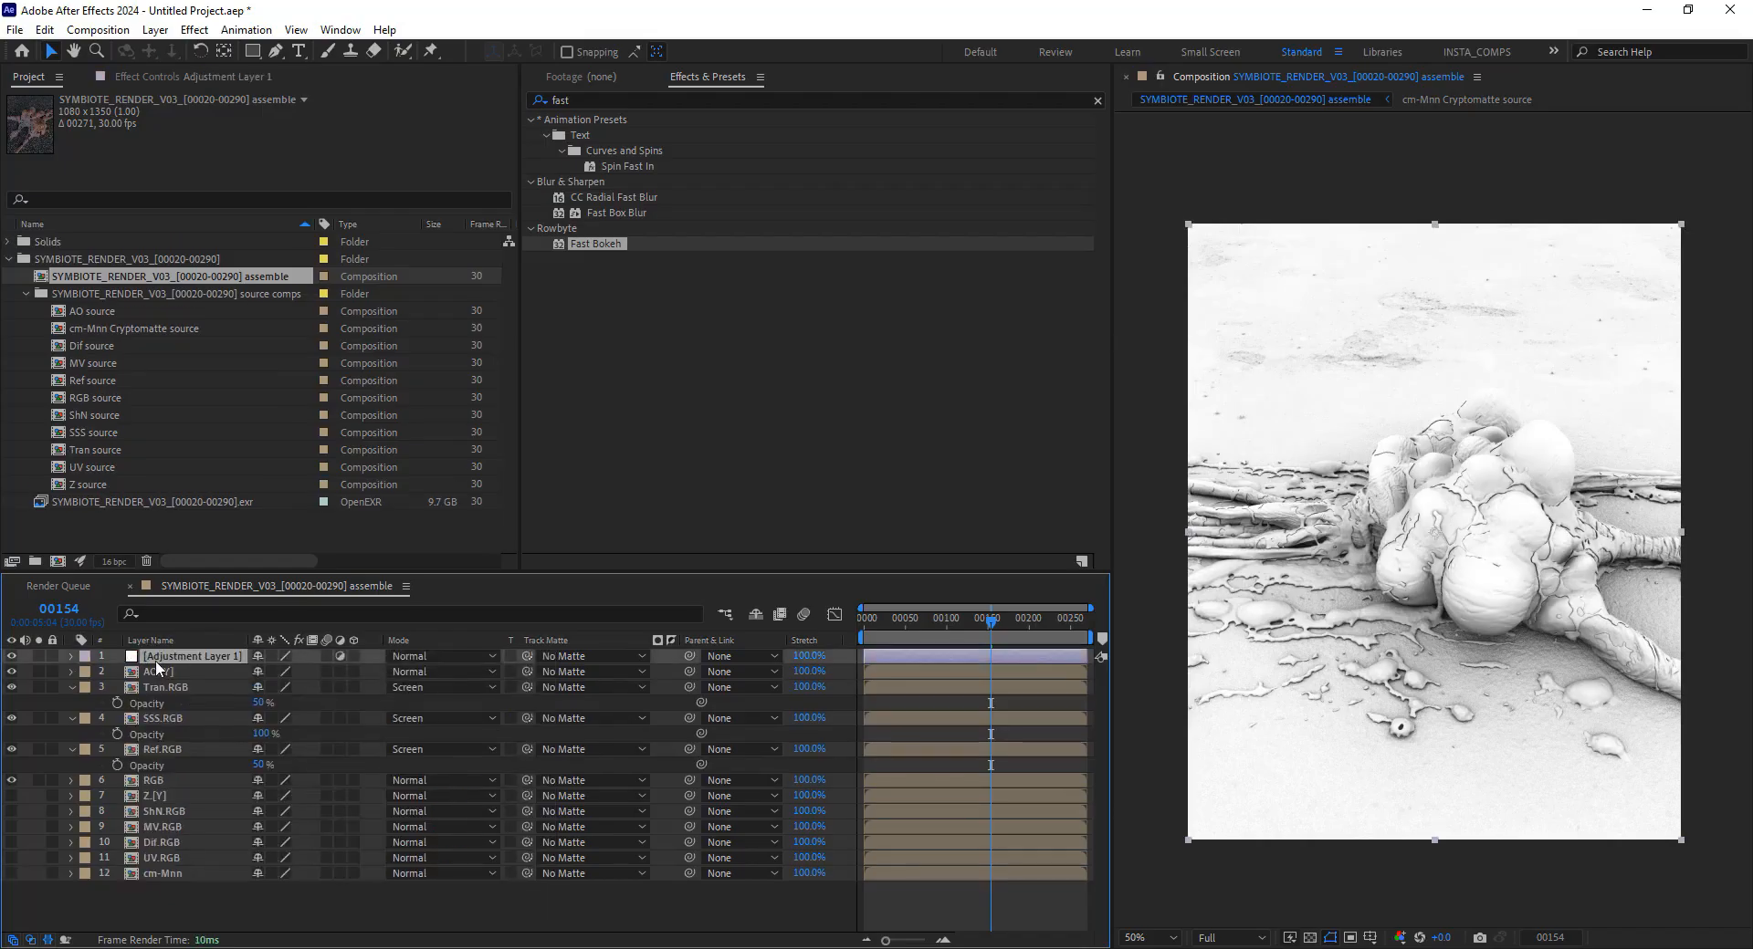
# Rename the new adjustment layer as CC
pyautogui.click(568, 98)
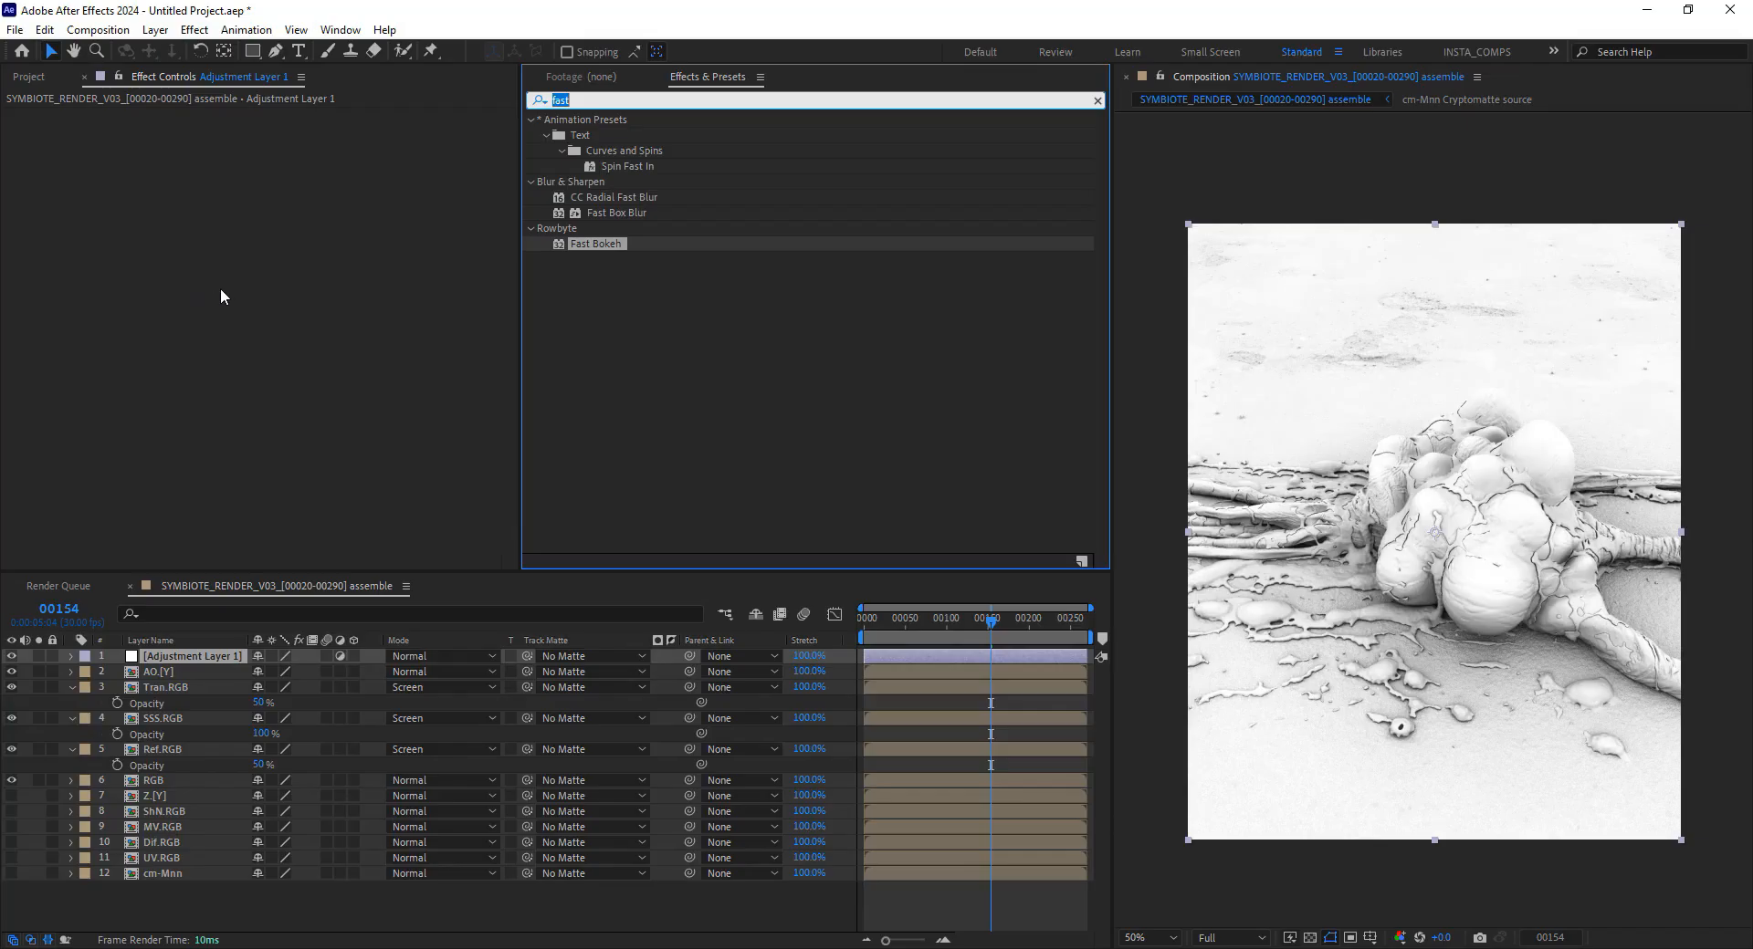
pyautogui.click(167, 661)
pyautogui.press('Return')
pyautogui.write('cc')
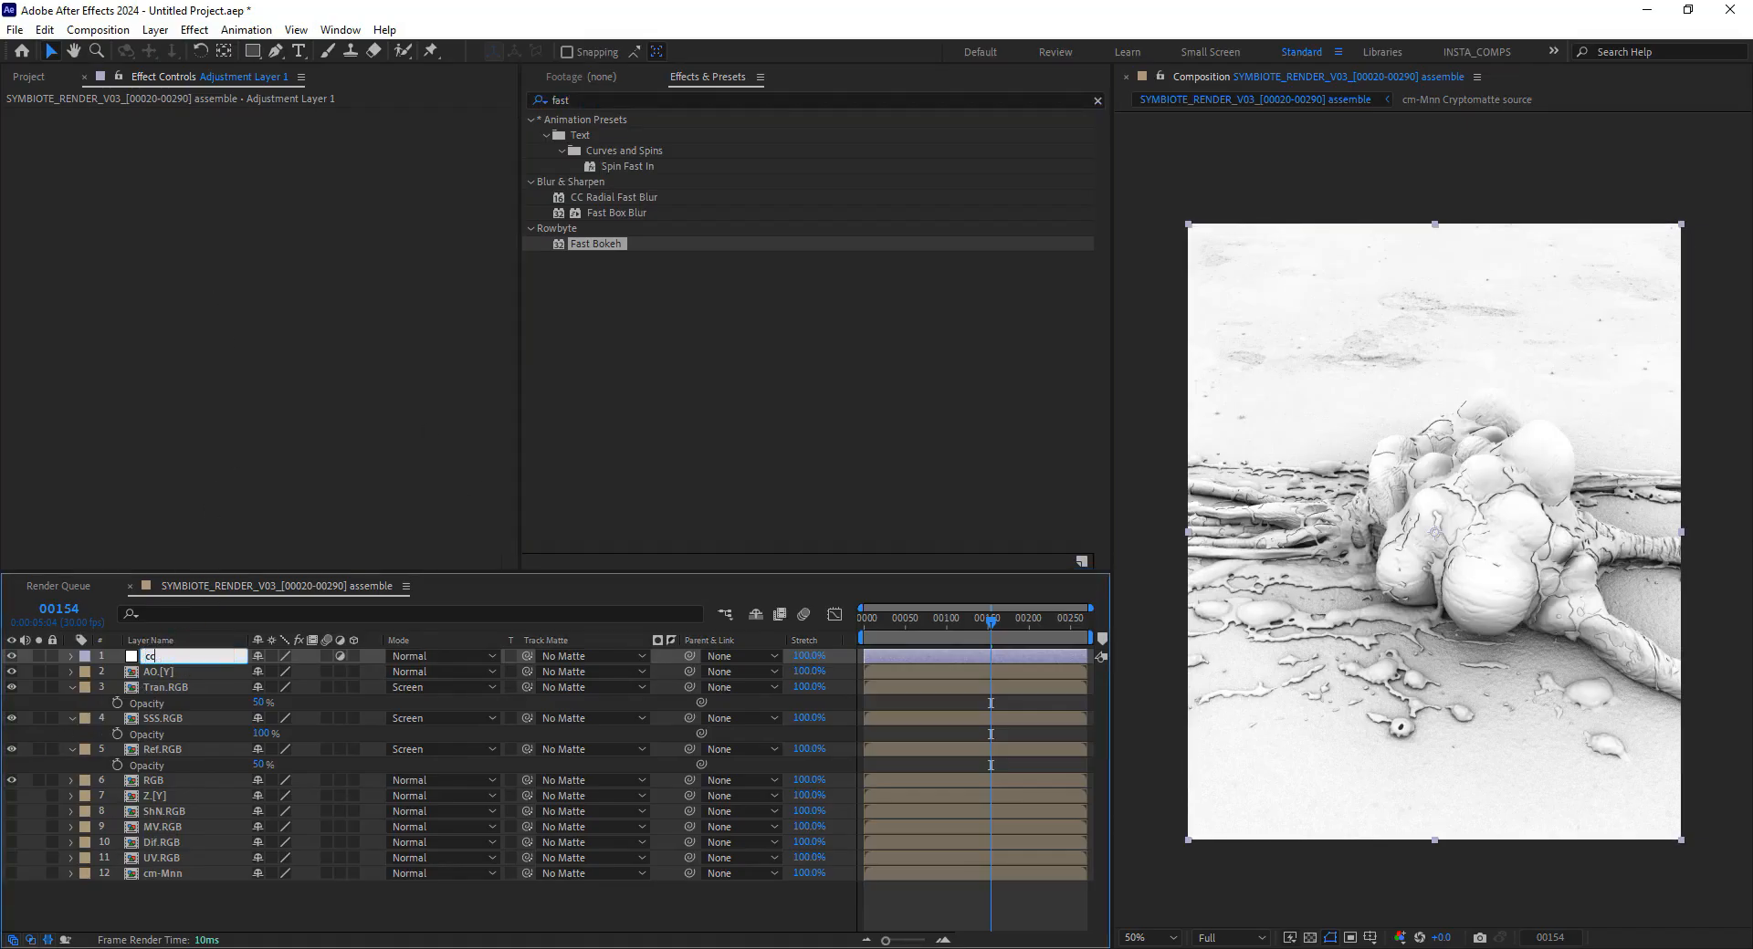
pyautogui.press('Return')
# Solo the MV.RGB layer to view the motion vector pass on its own
pyautogui.click(18, 78)
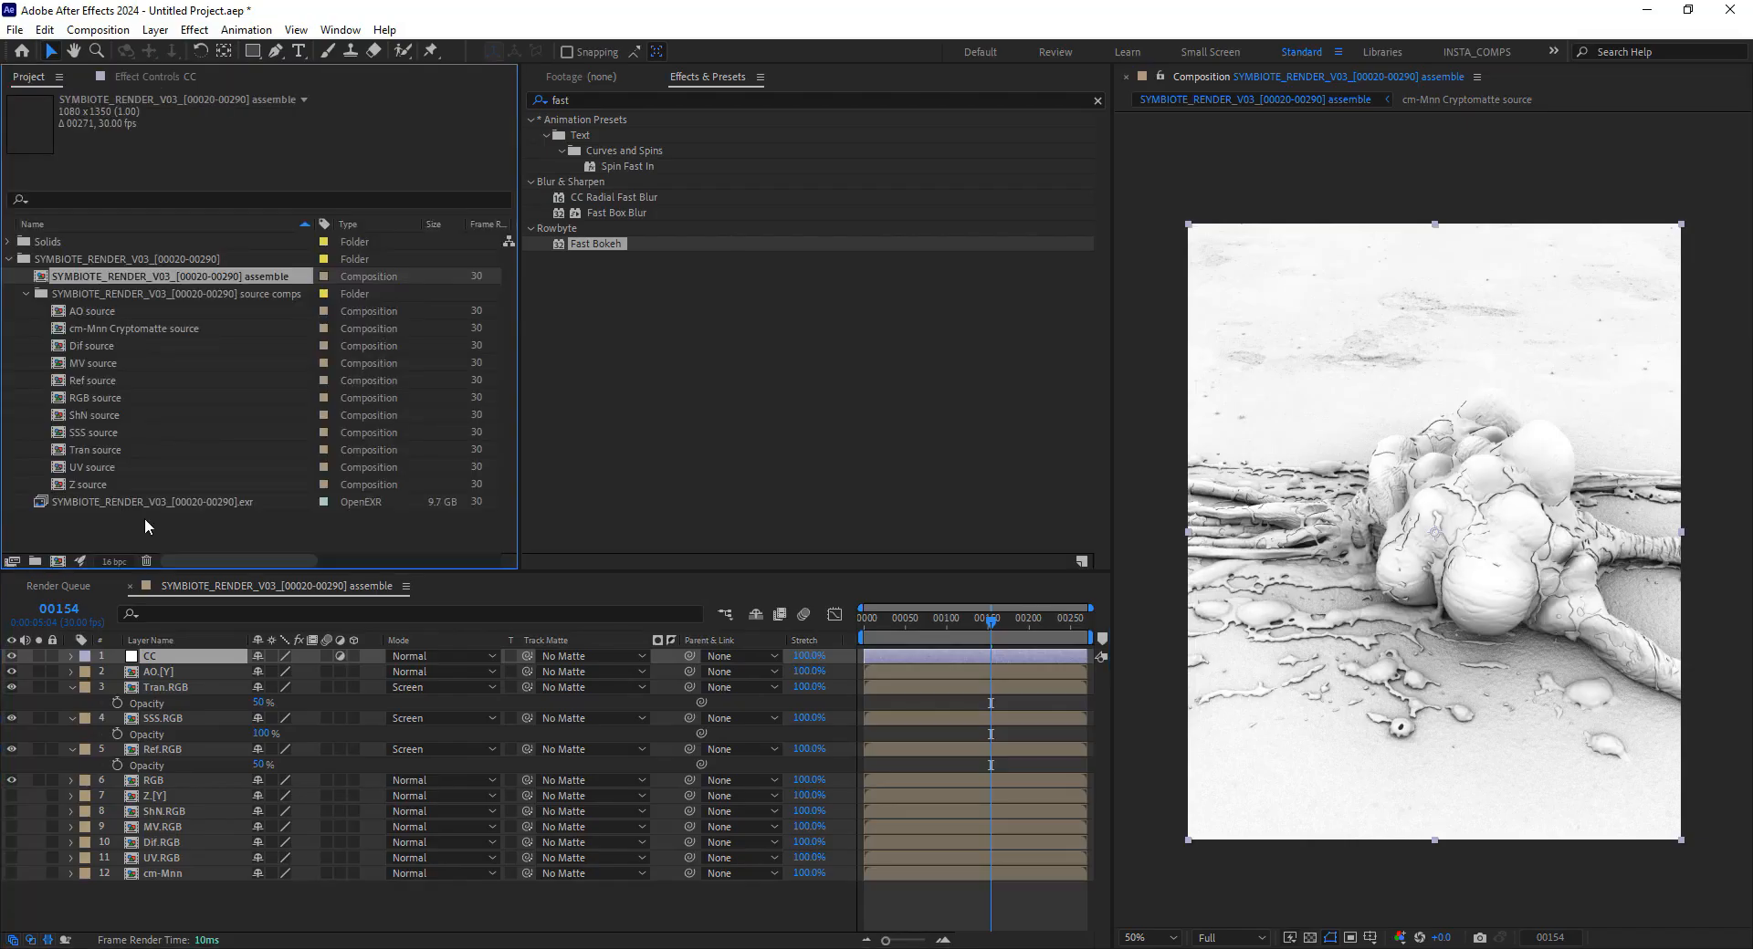
pyautogui.click(160, 842)
pyautogui.click(163, 827)
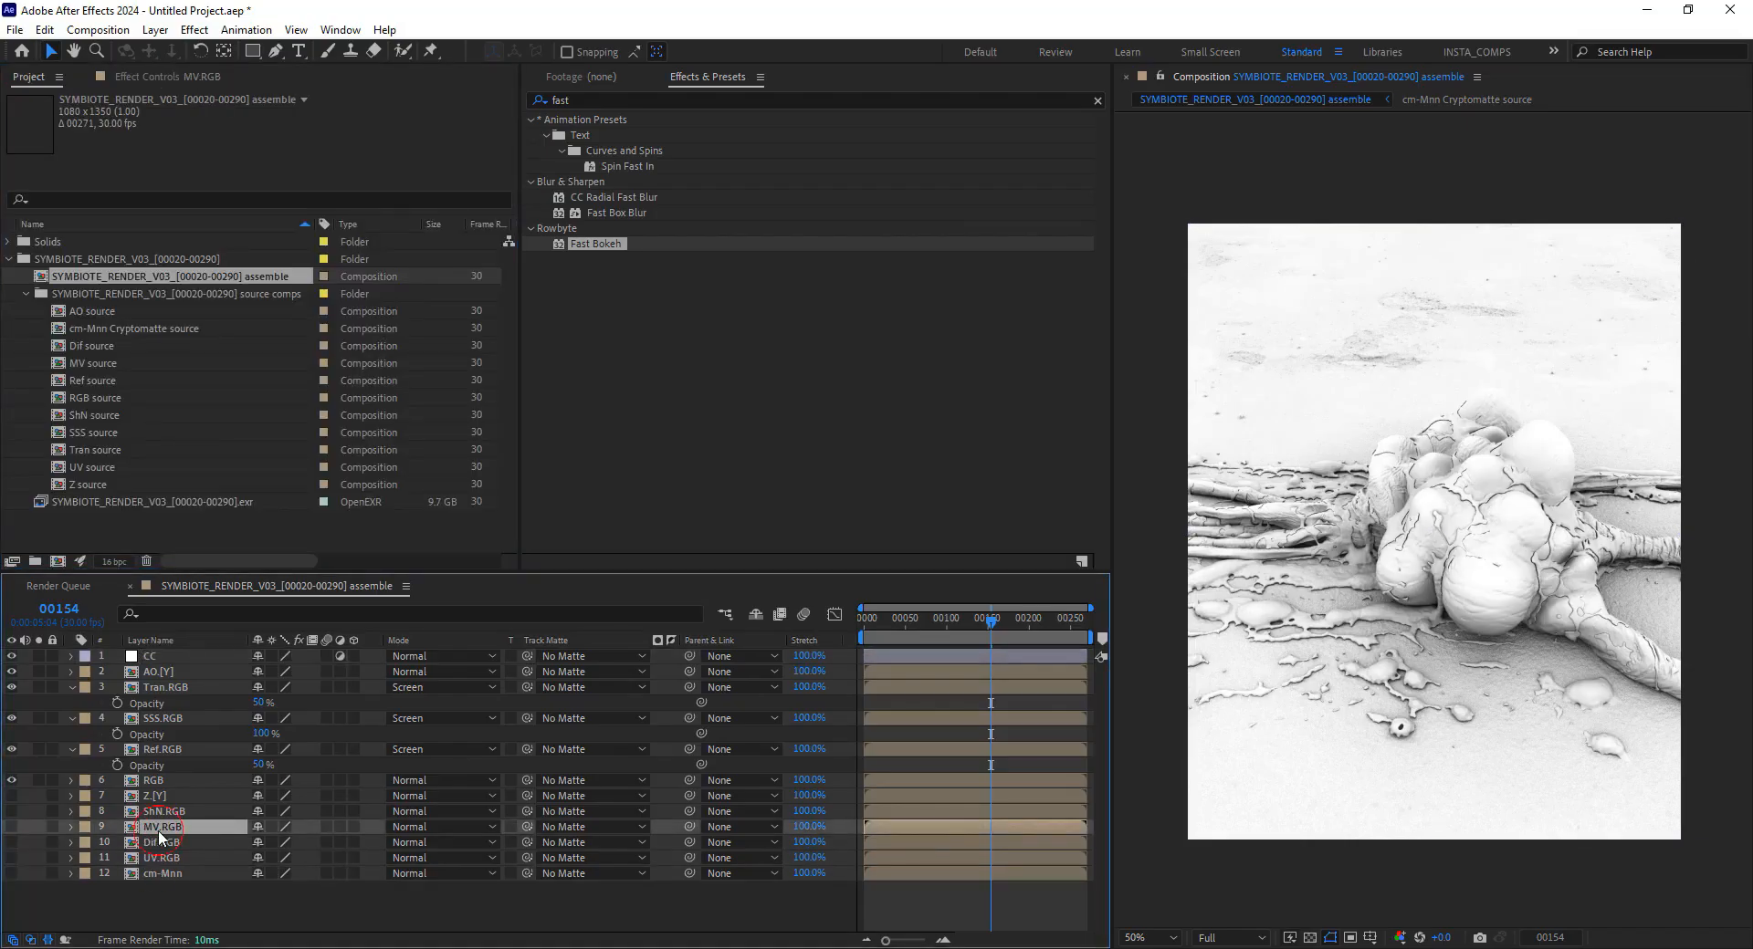
pyautogui.click(38, 827)
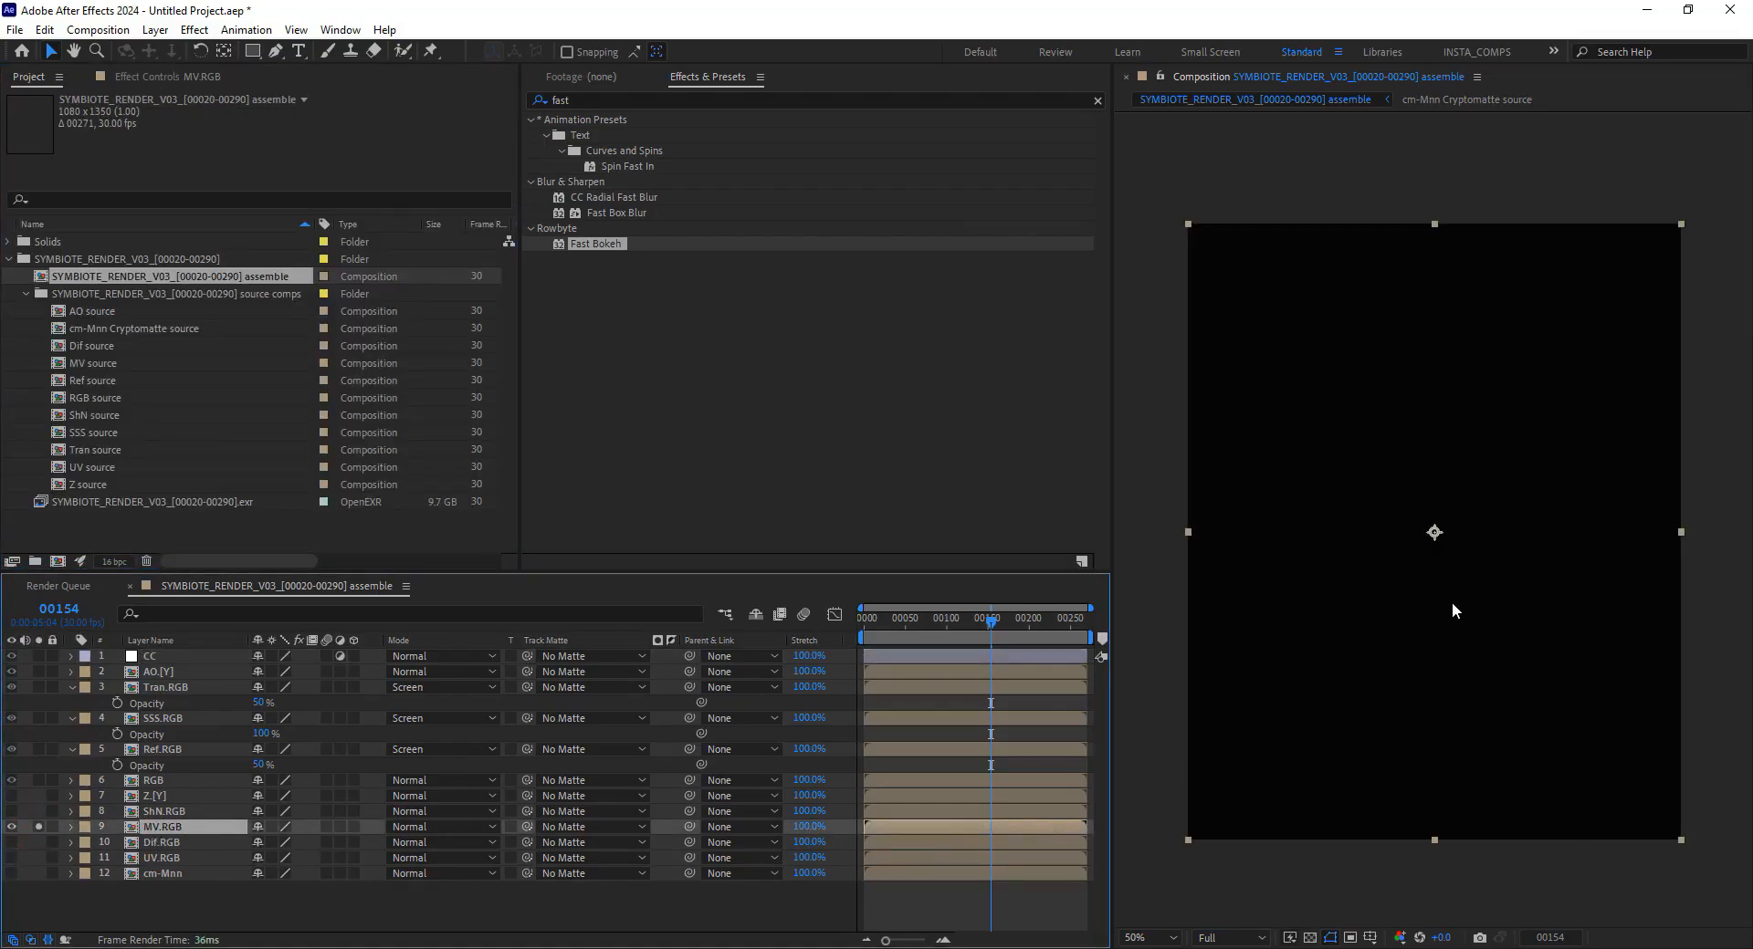
pyautogui.press('/')
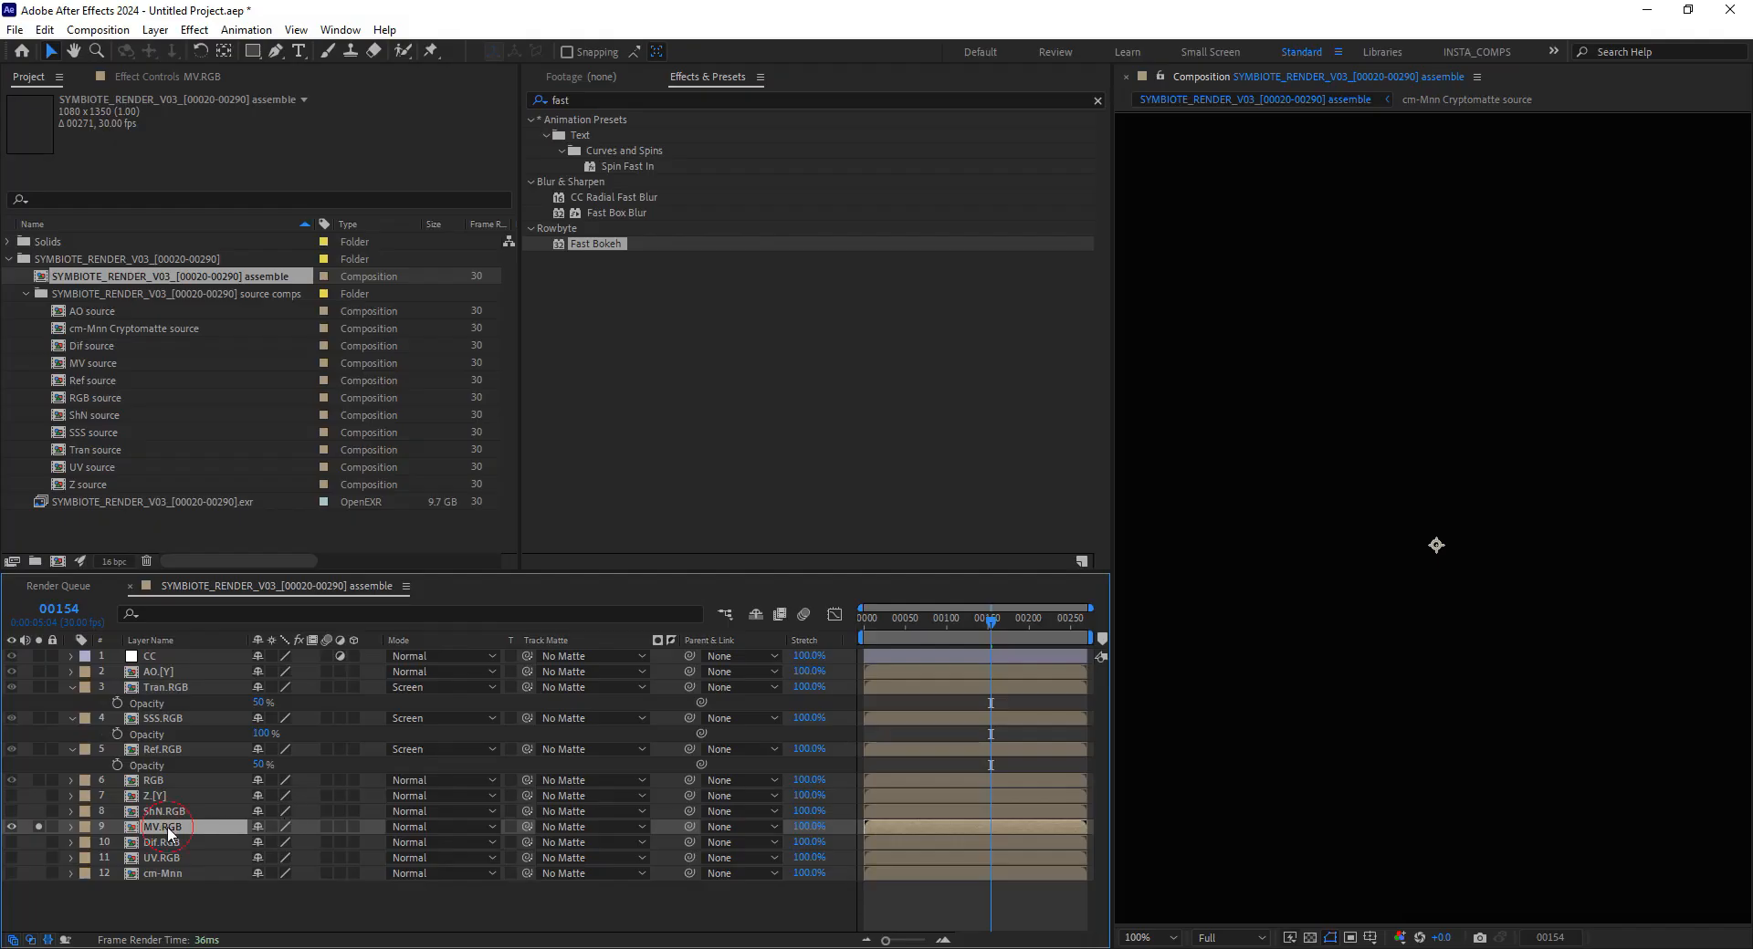
# Show the effect controls of the MV.RGB layer
pyautogui.press('F3')
pyautogui.press('F3')
pyautogui.press('F3')
pyautogui.press('F3')
pyautogui.press('F3')
pyautogui.press('F3')
pyautogui.press('F3')
pyautogui.press('F3')
pyautogui.press('F3')
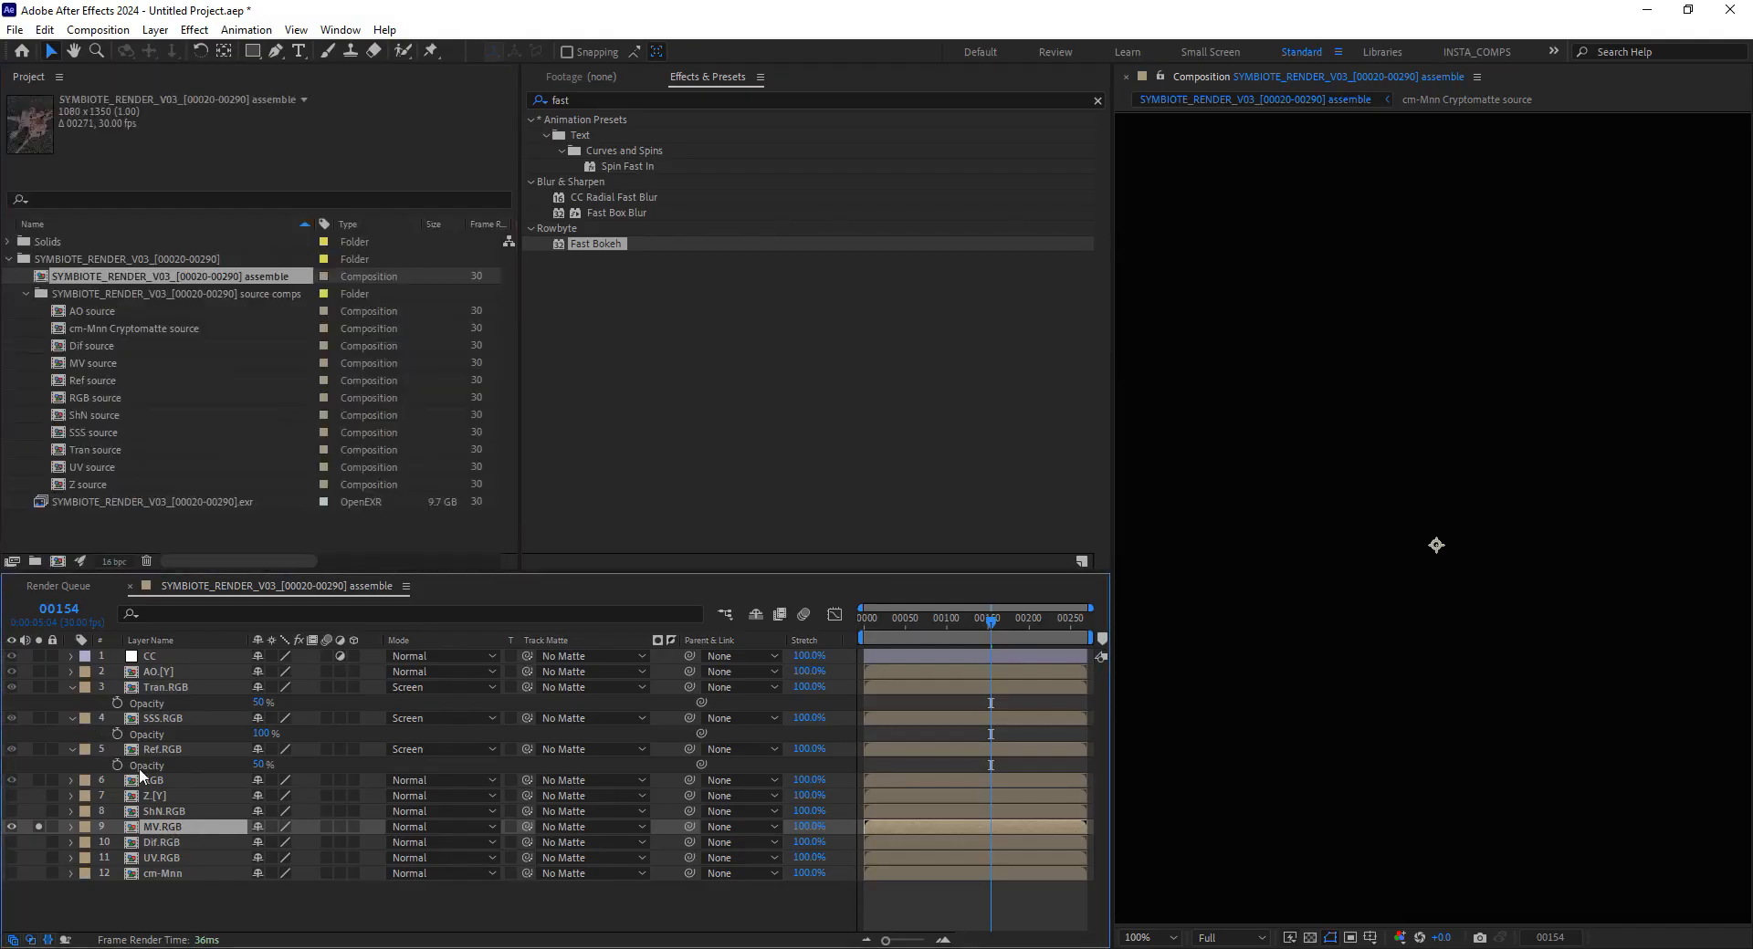
# Compare the composition with and without MV.RGB soloed, leaving the motion vector layer soloed
pyautogui.click(39, 827)
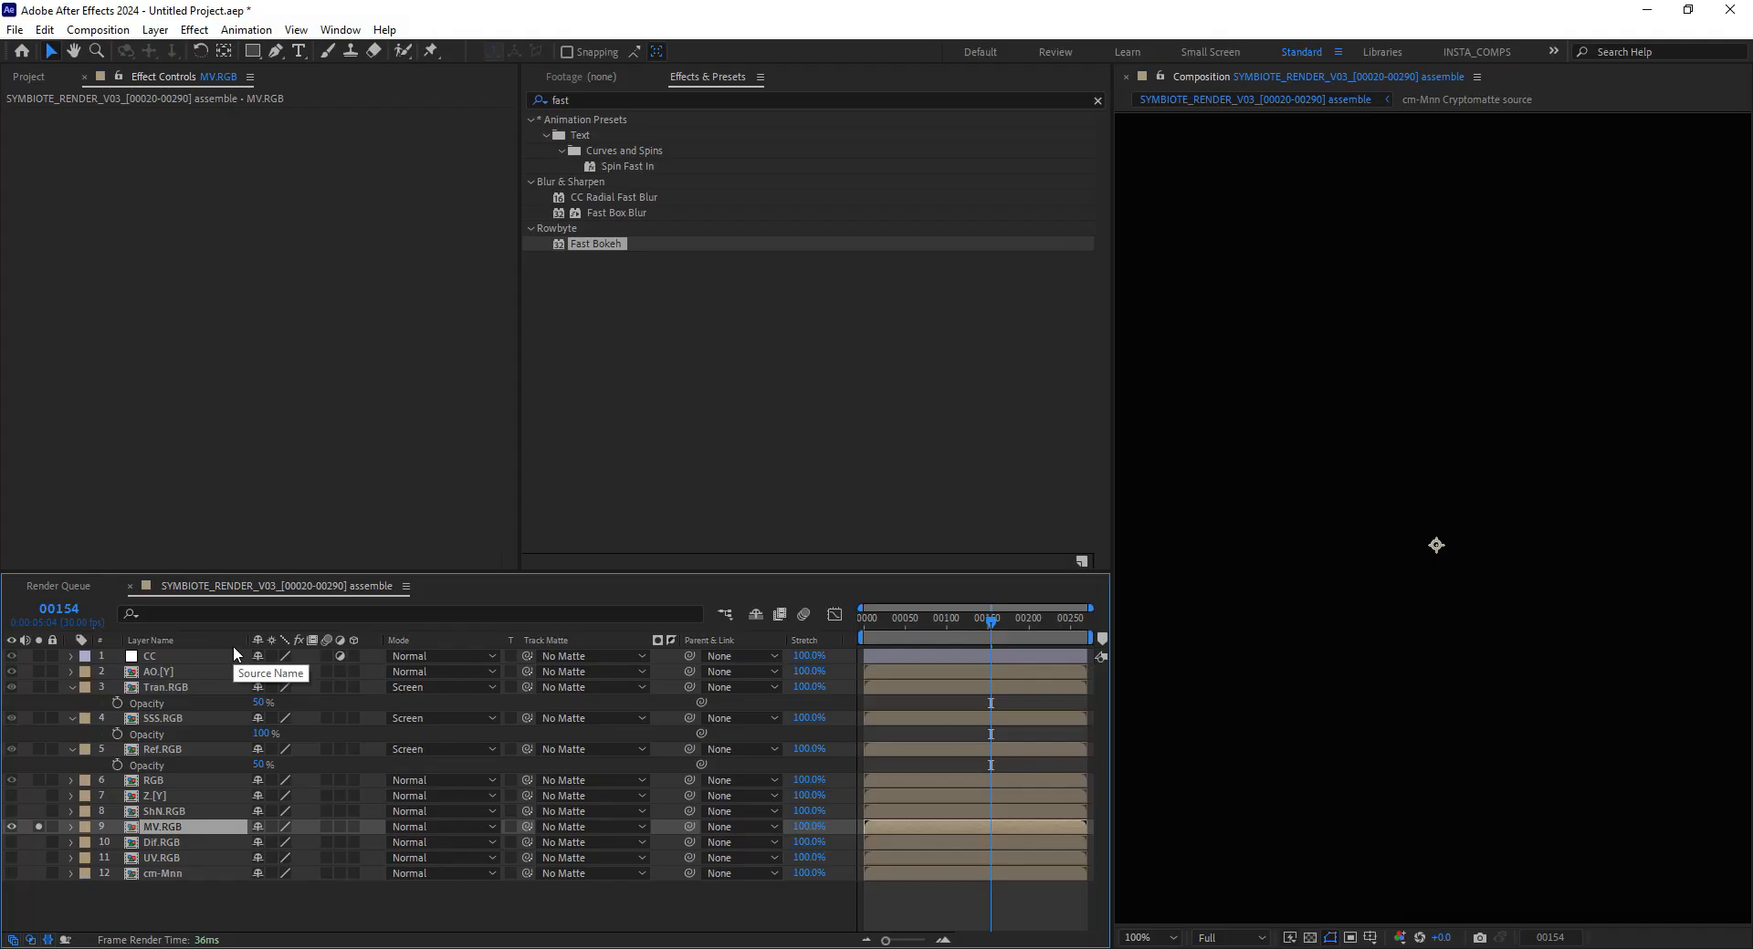
pyautogui.click(39, 827)
pyautogui.click(38, 827)
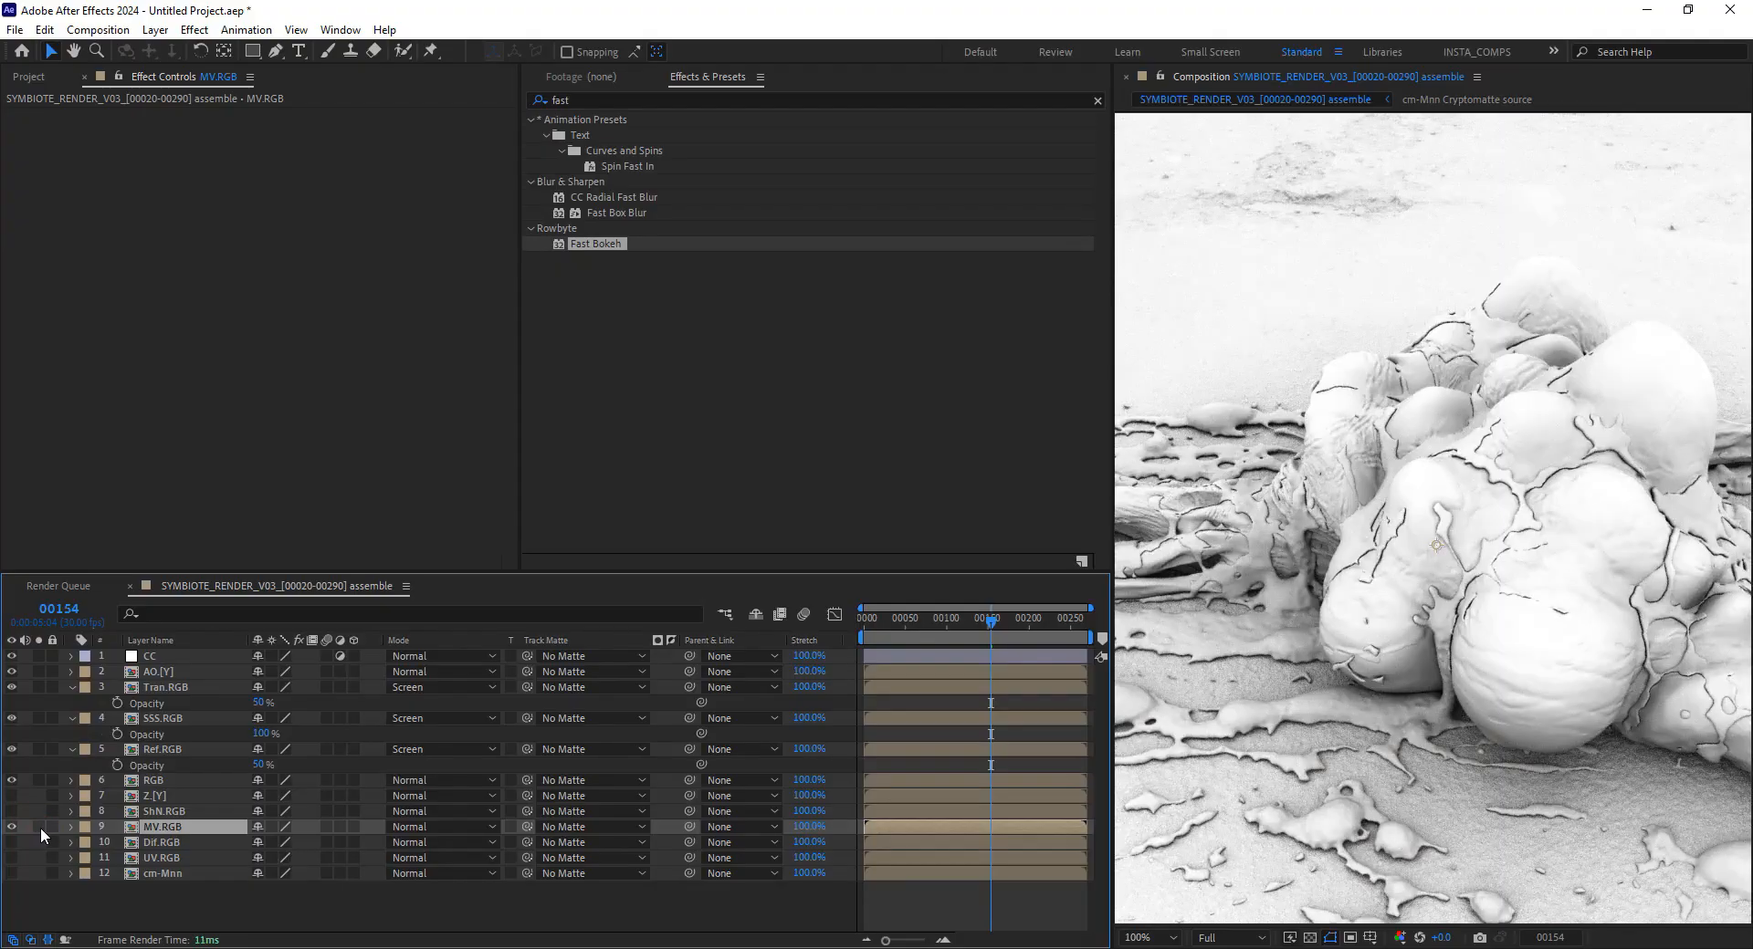
pyautogui.scroll(-3, 1267, 549)
pyautogui.scroll(2, 1266, 549)
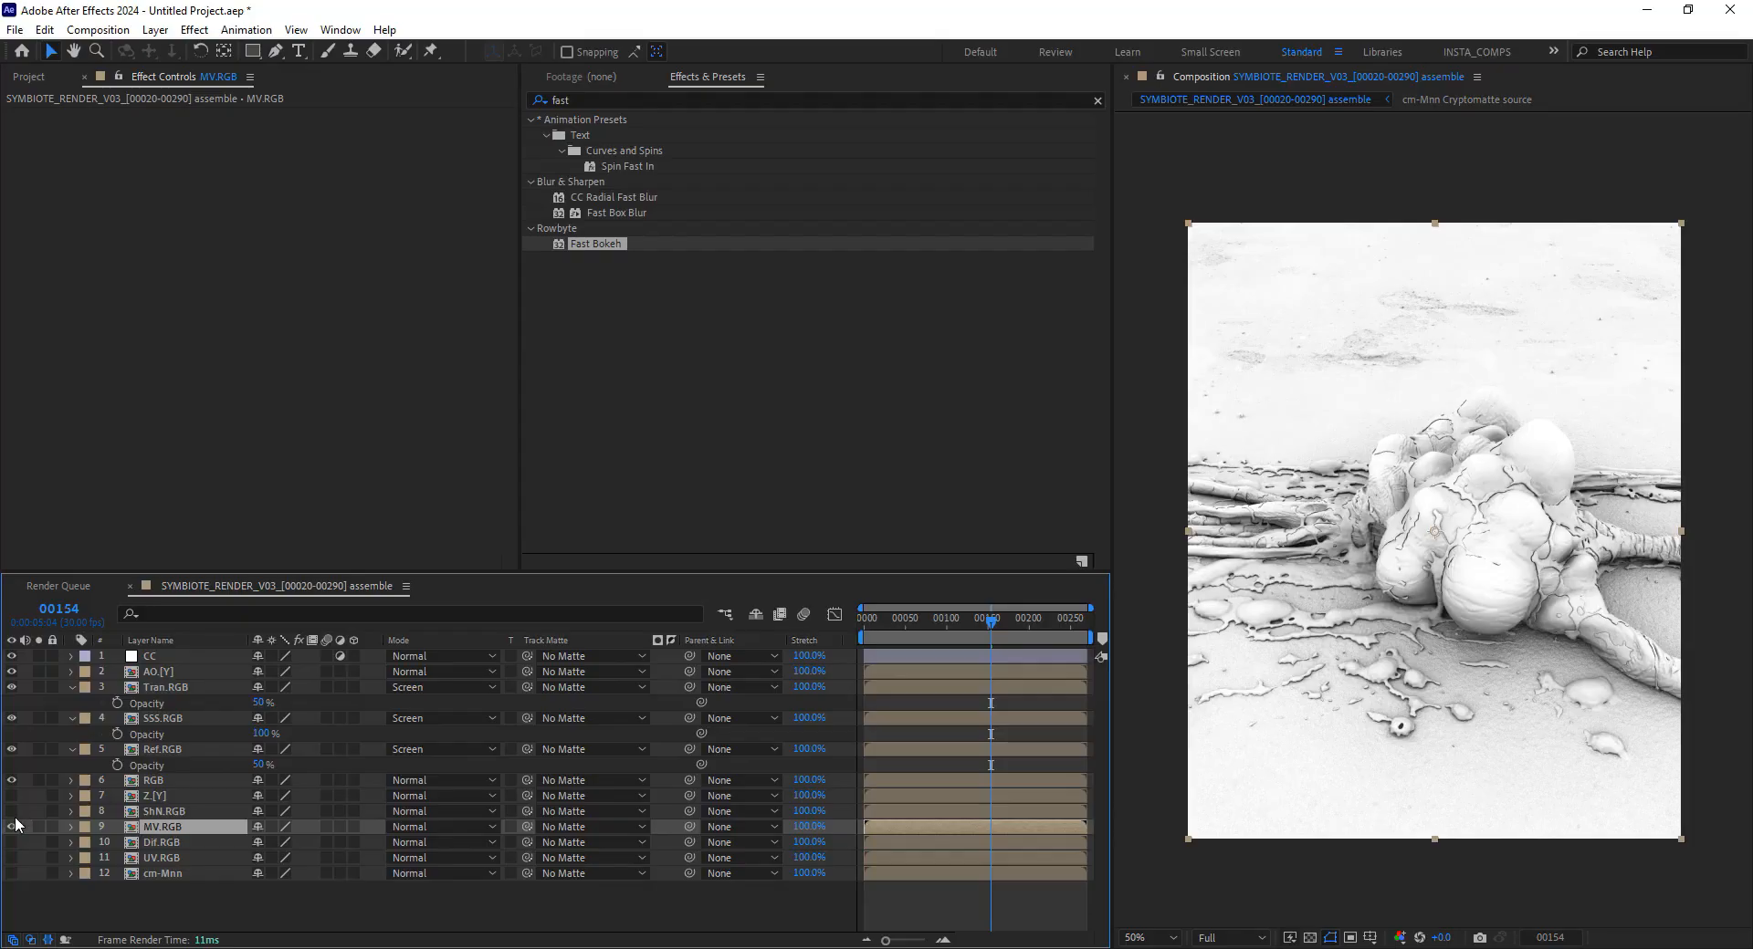
pyautogui.click(39, 827)
pyautogui.click(38, 827)
pyautogui.click(13, 827)
pyautogui.click(13, 827)
pyautogui.click(39, 827)
pyautogui.scroll(2, 1406, 636)
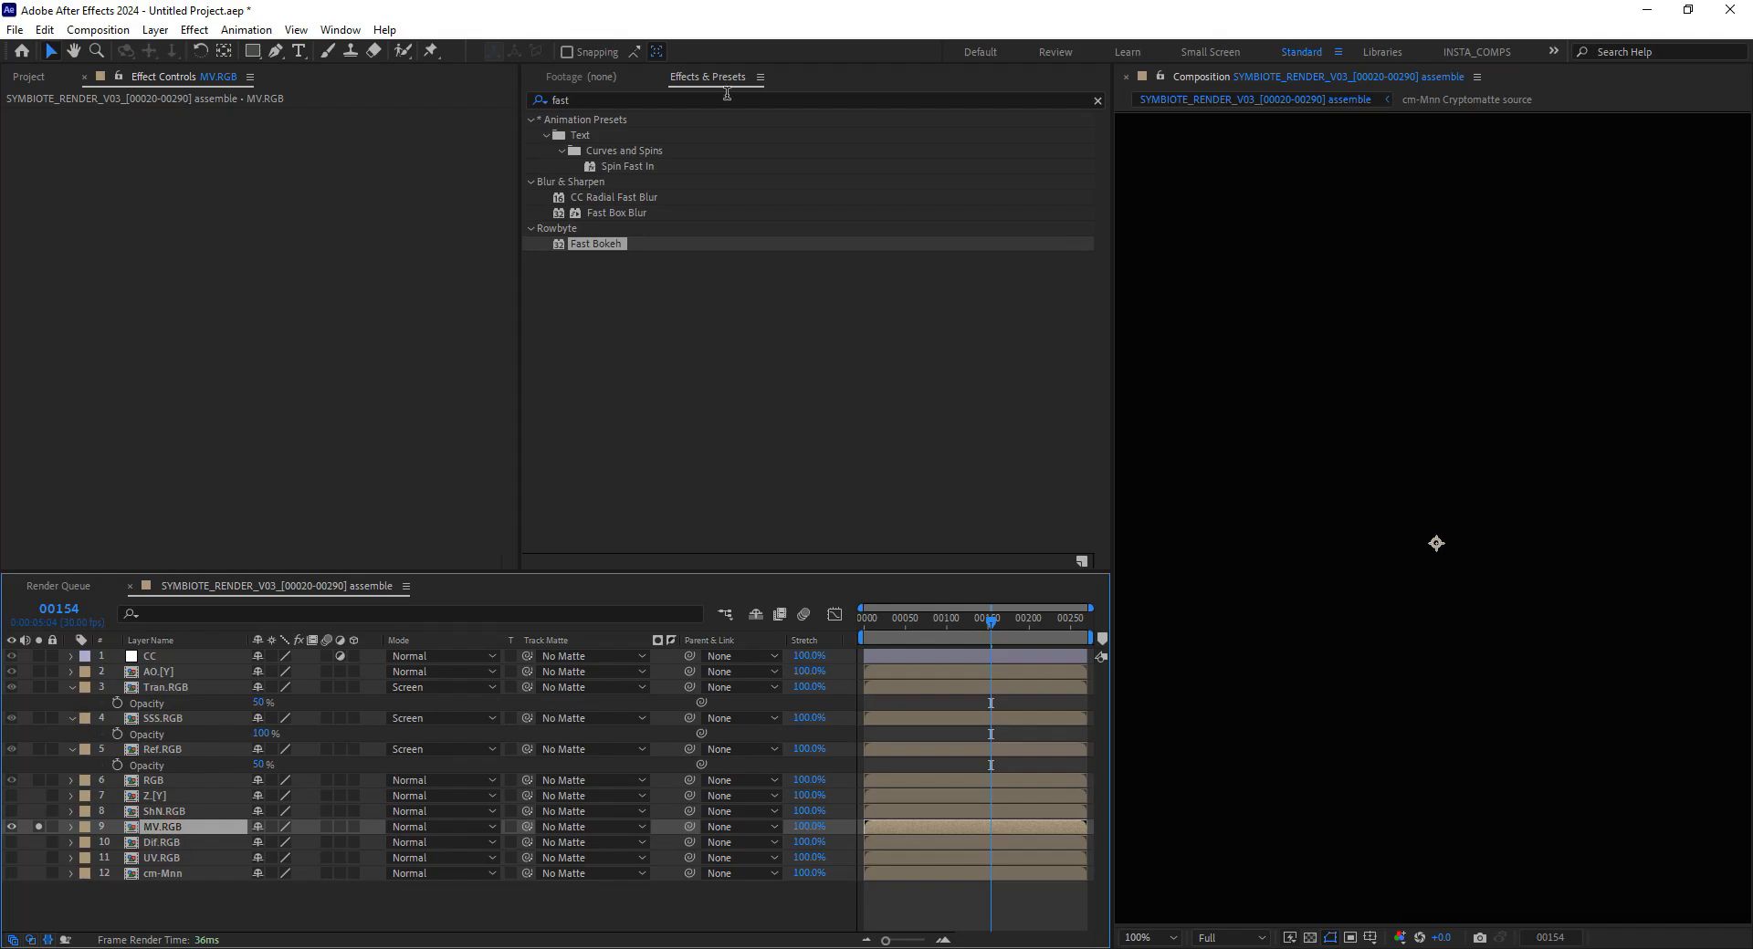
# Apply the Exposure effect to the MV.RGB layer and raise its master exposure to about 21.38
pyautogui.doubleClick(727, 97)
pyautogui.write('expos')
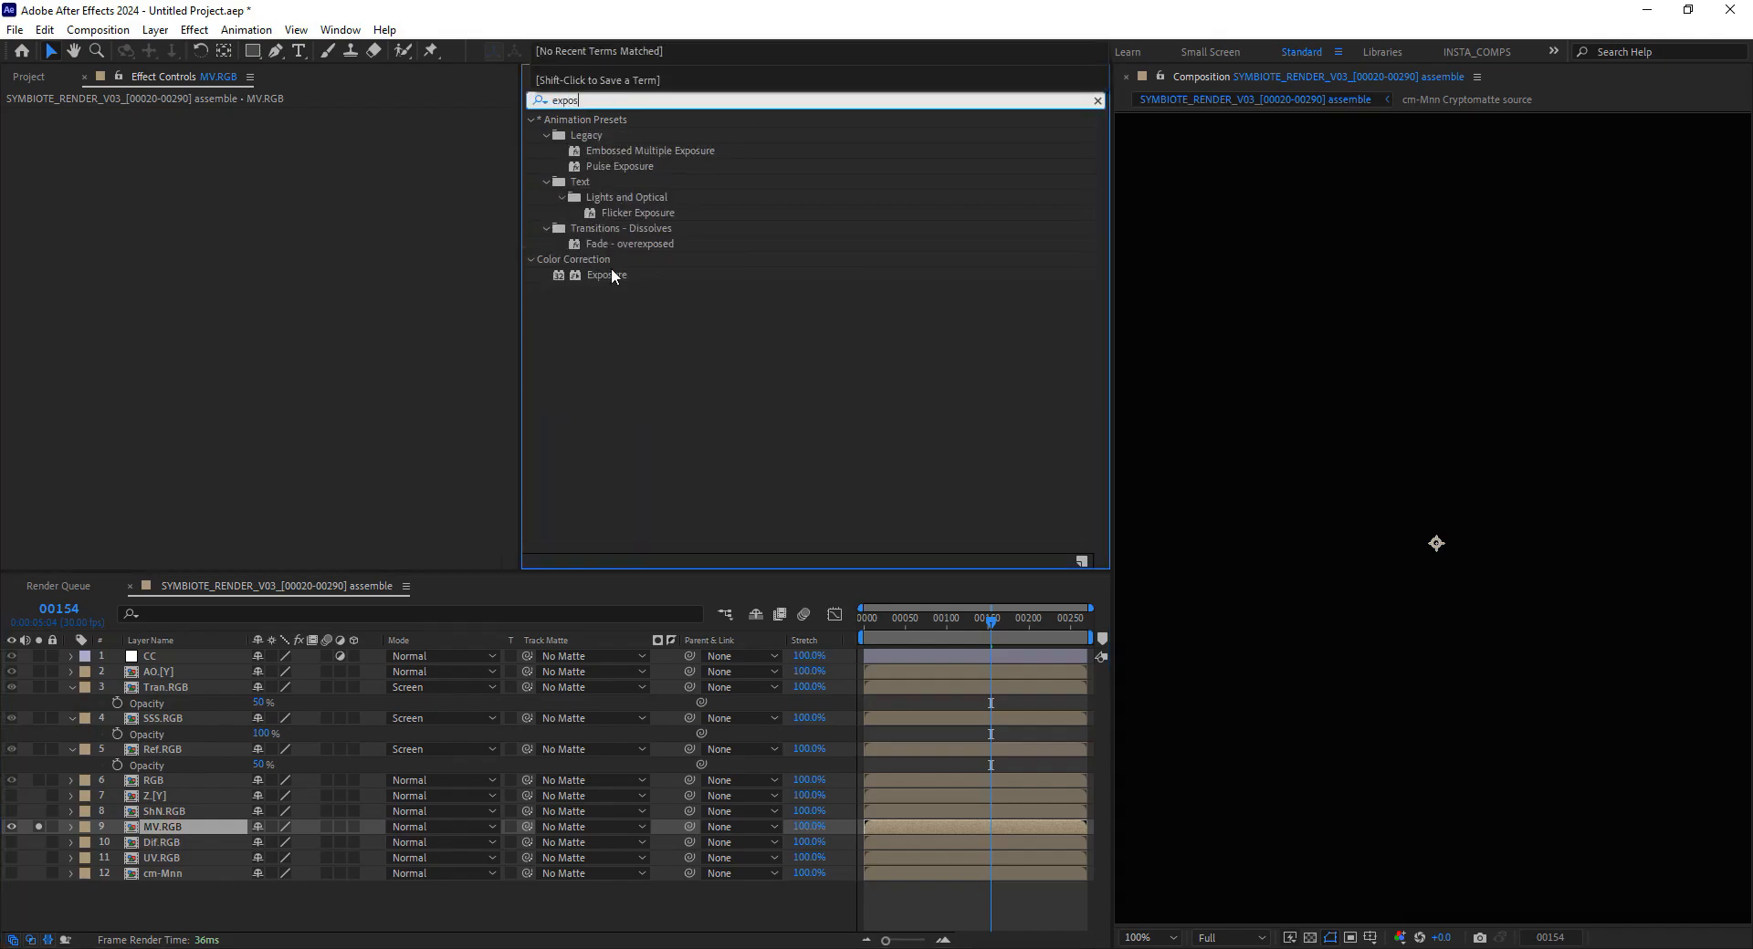
pyautogui.doubleClick(607, 275)
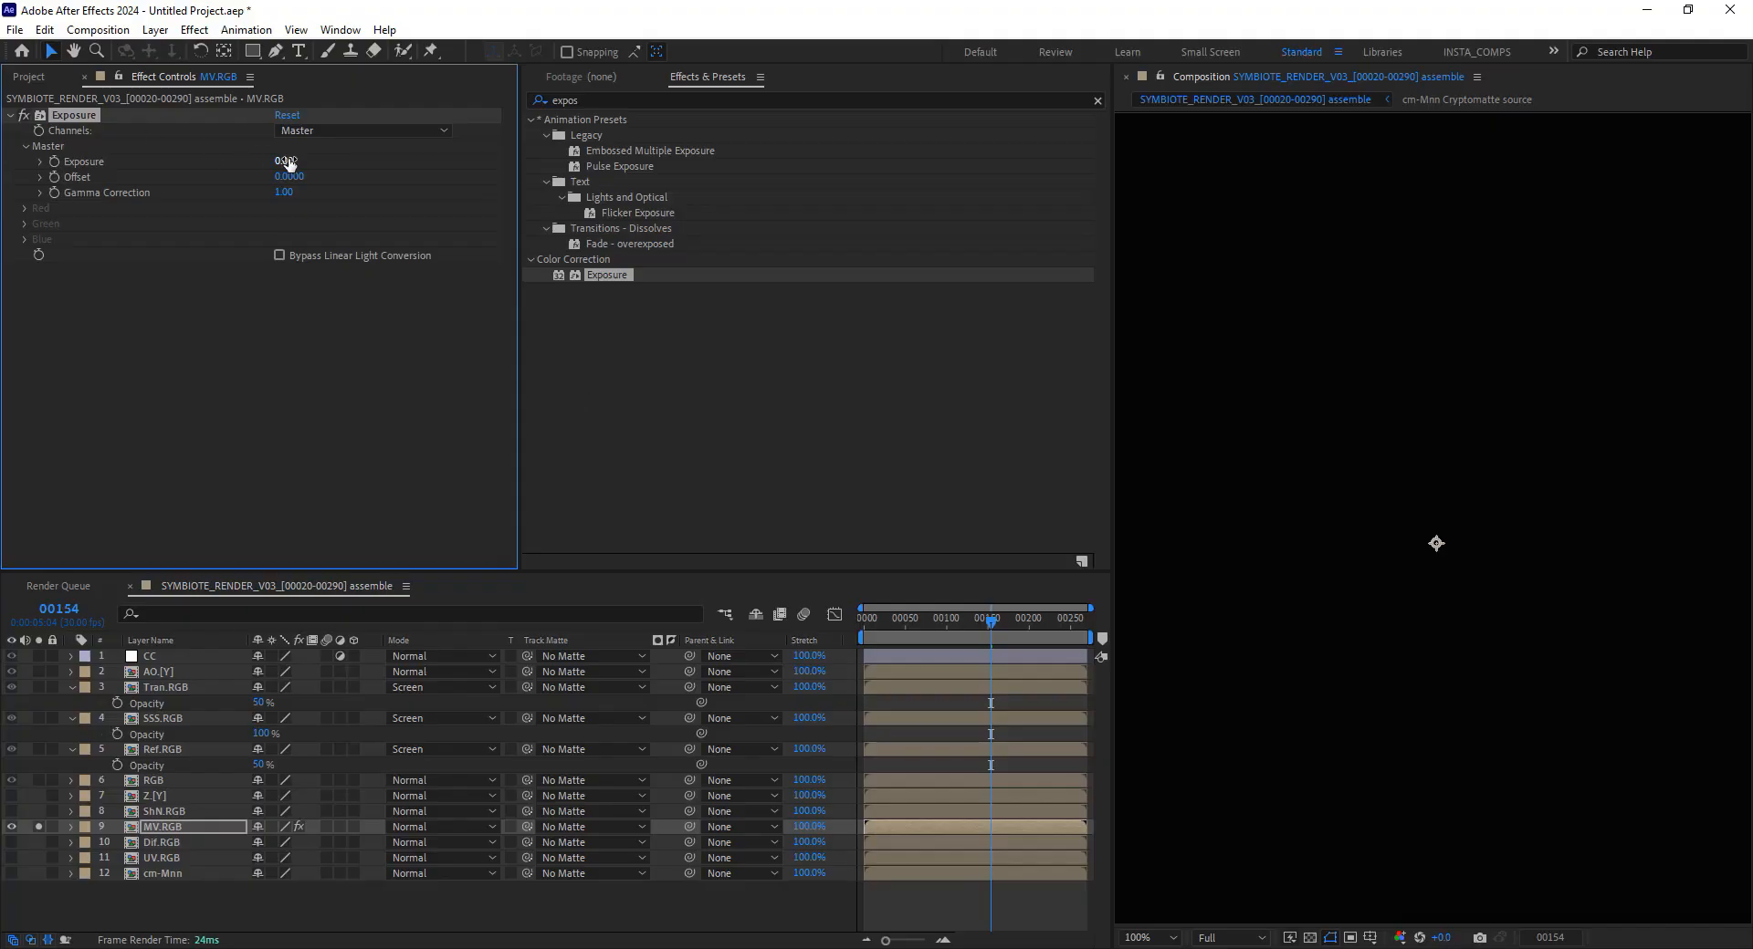
pyautogui.moveTo(286, 163); pyautogui.dragTo(609, 183)
# Display the pixel colour information and set the MV.RGB layer's master exposure to 100
pyautogui.click(360, 30)
pyautogui.click(360, 291)
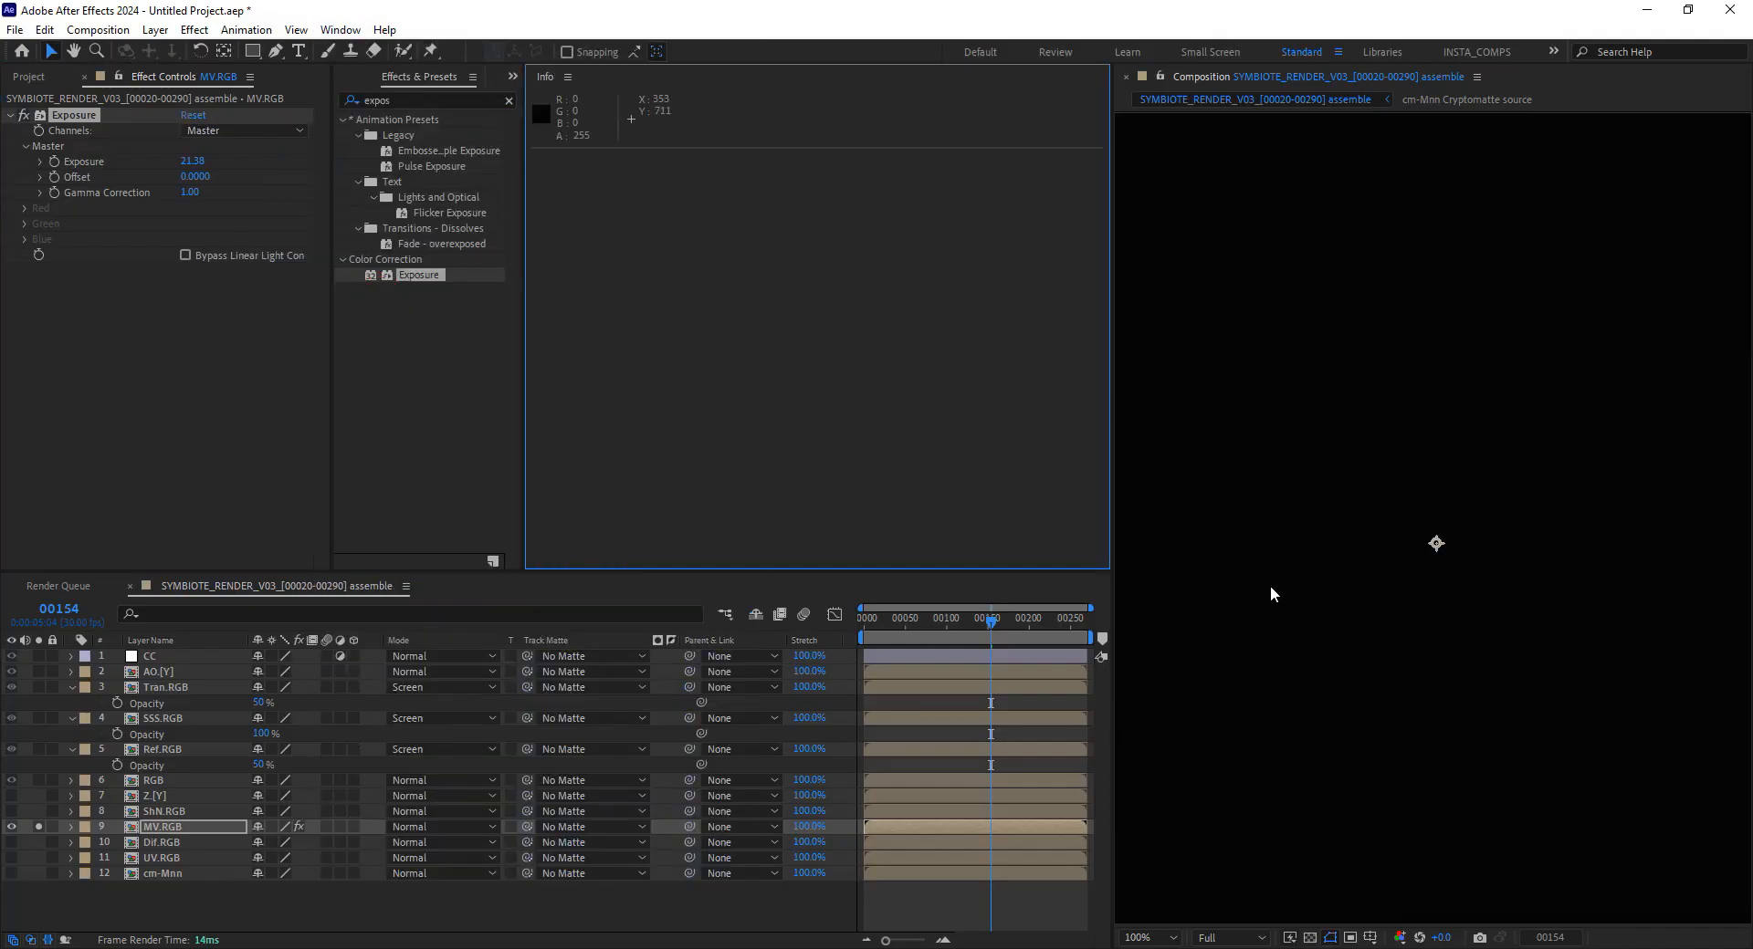
pyautogui.click(191, 163)
pyautogui.write('100')
pyautogui.press('Return')
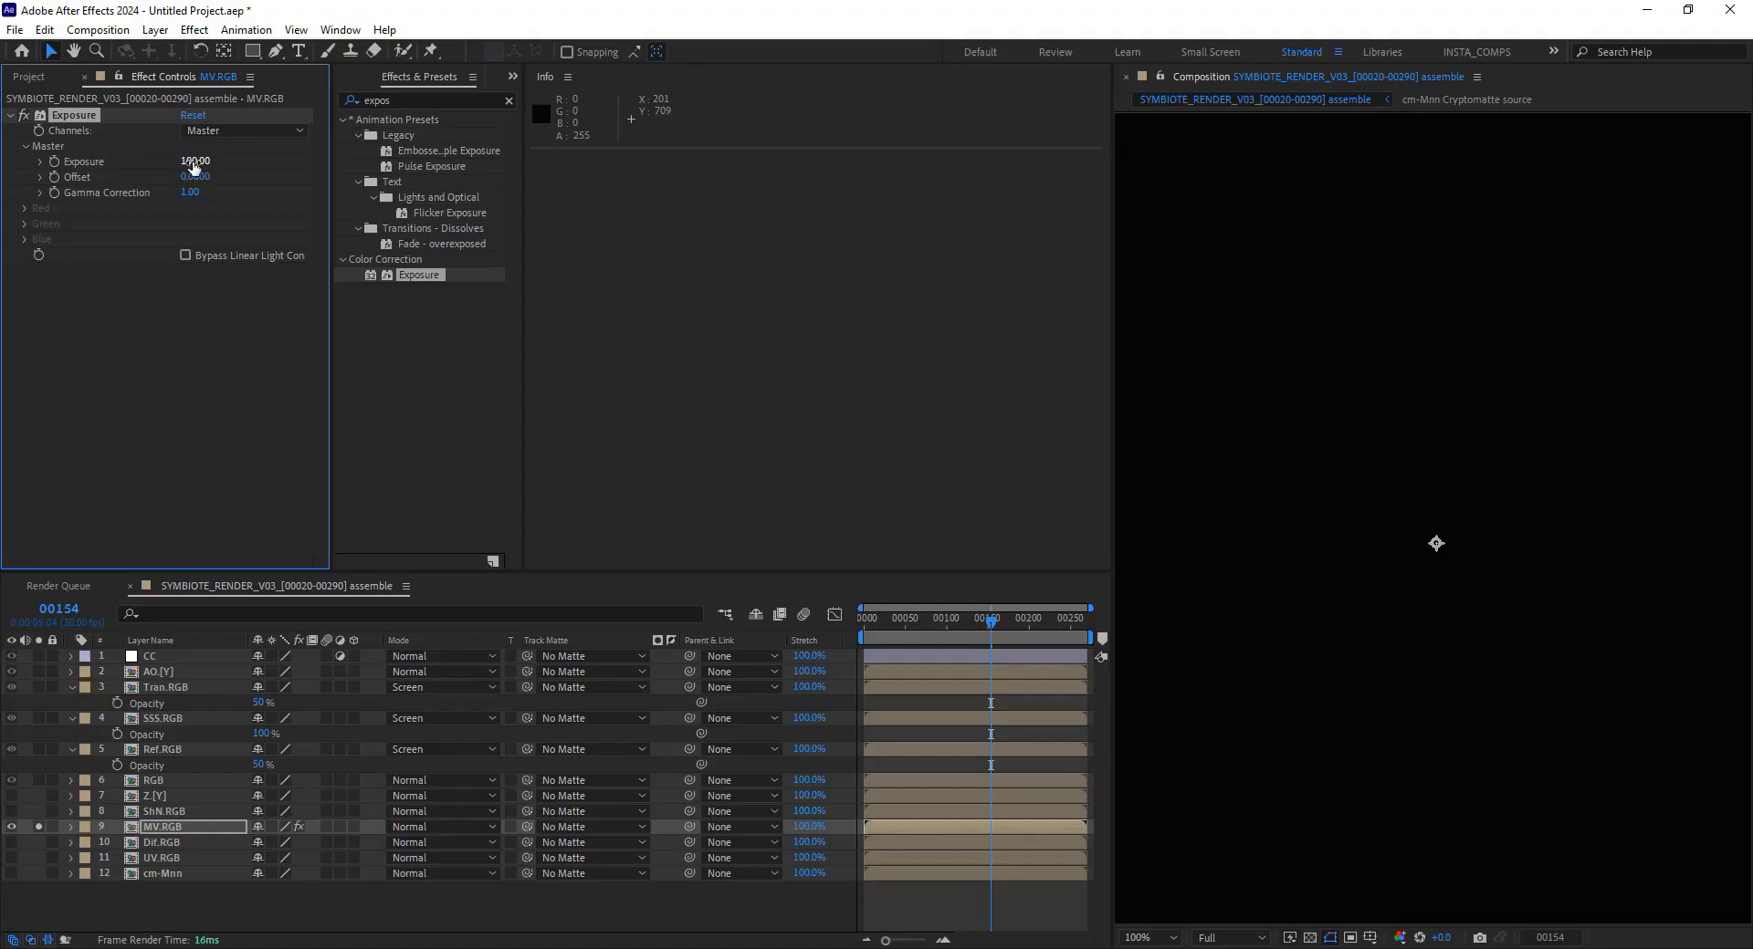
# Open the MV source composition and set the EXtractoR white point of its EXR layer to 0.01
pyautogui.doubleClick(194, 827)
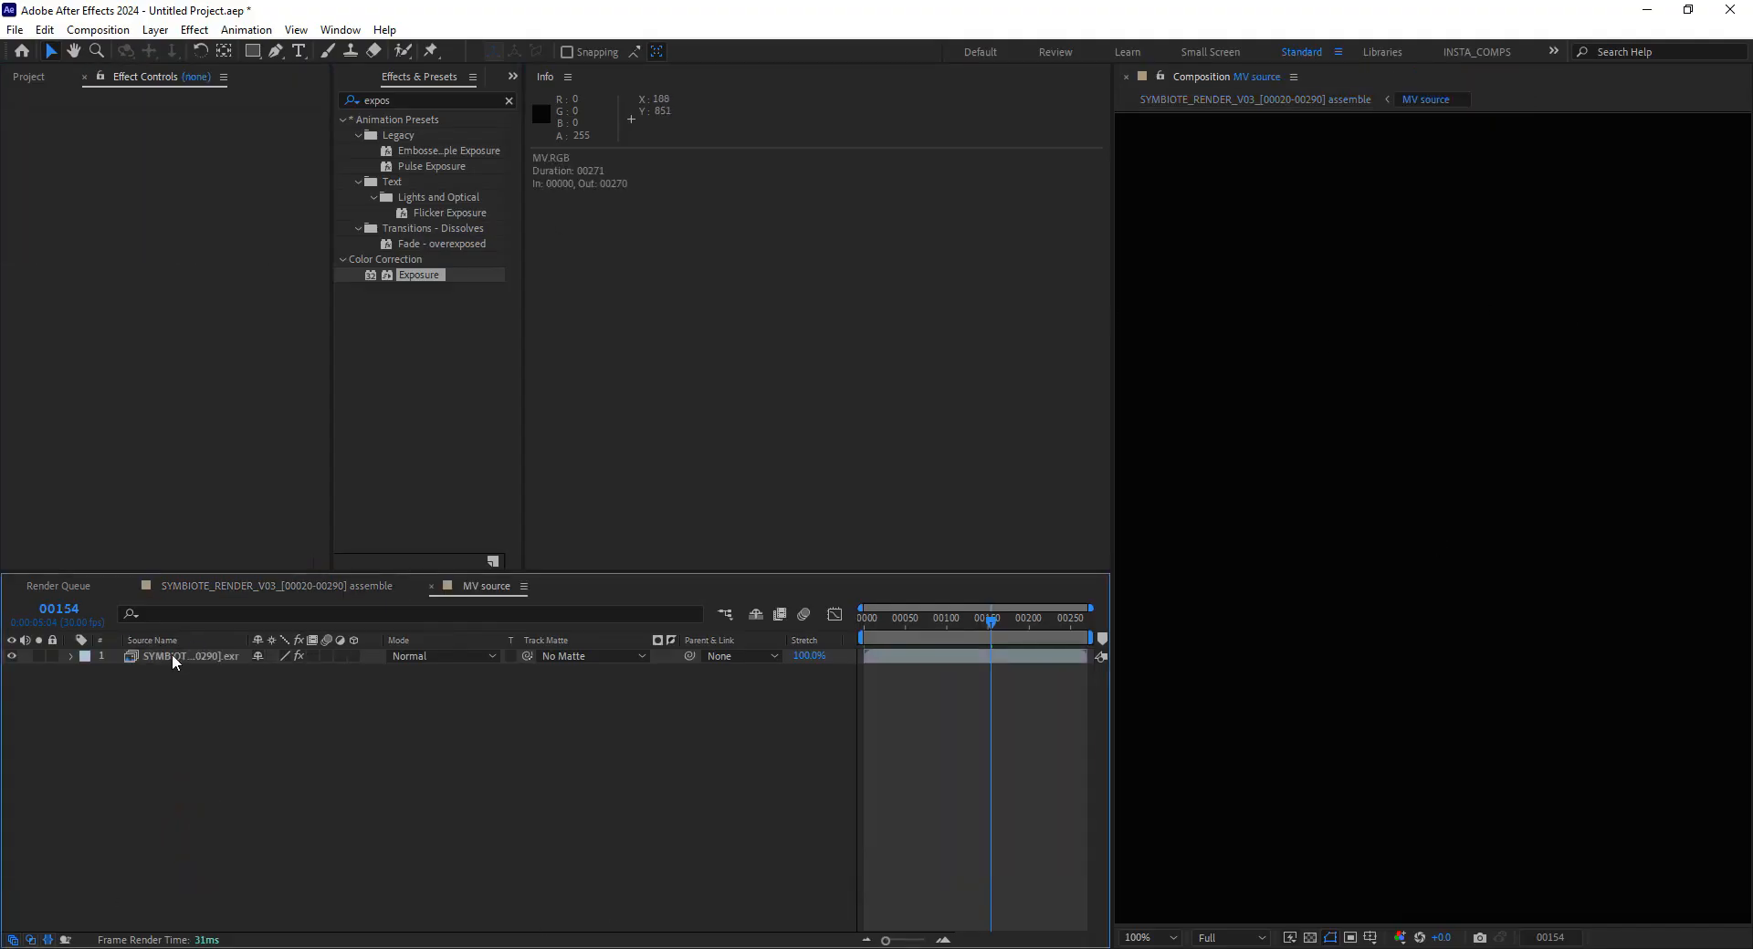
pyautogui.click(196, 657)
pyautogui.click(189, 326)
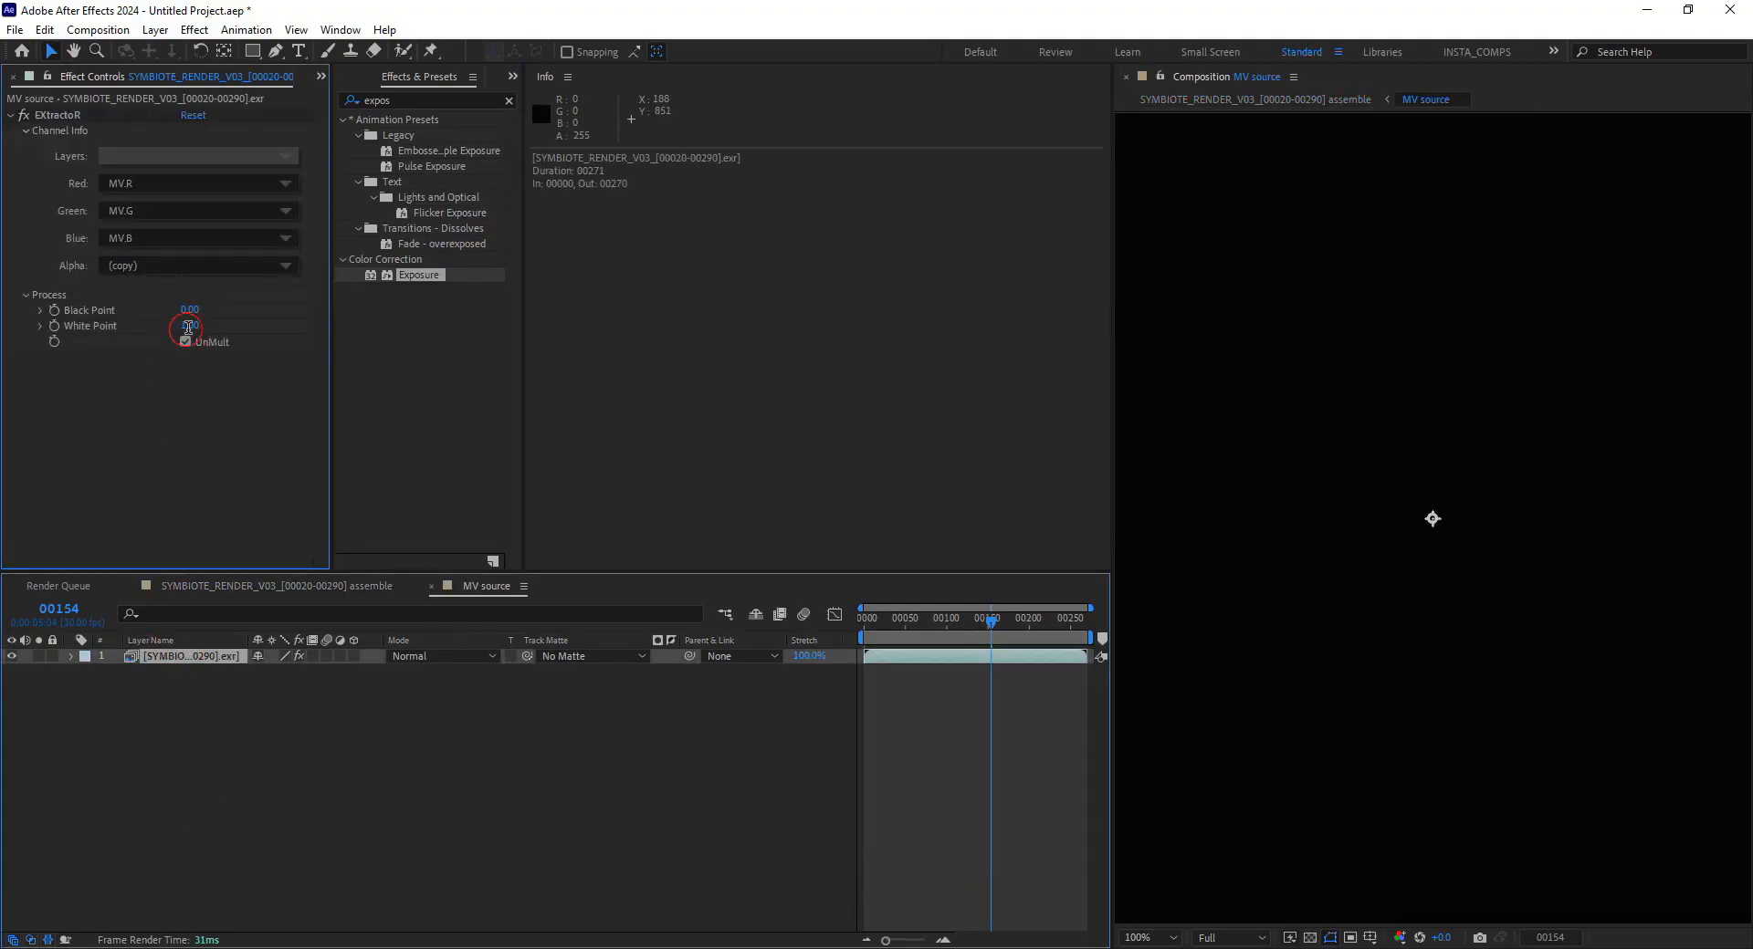
pyautogui.write('0.01')
pyautogui.press('Return')
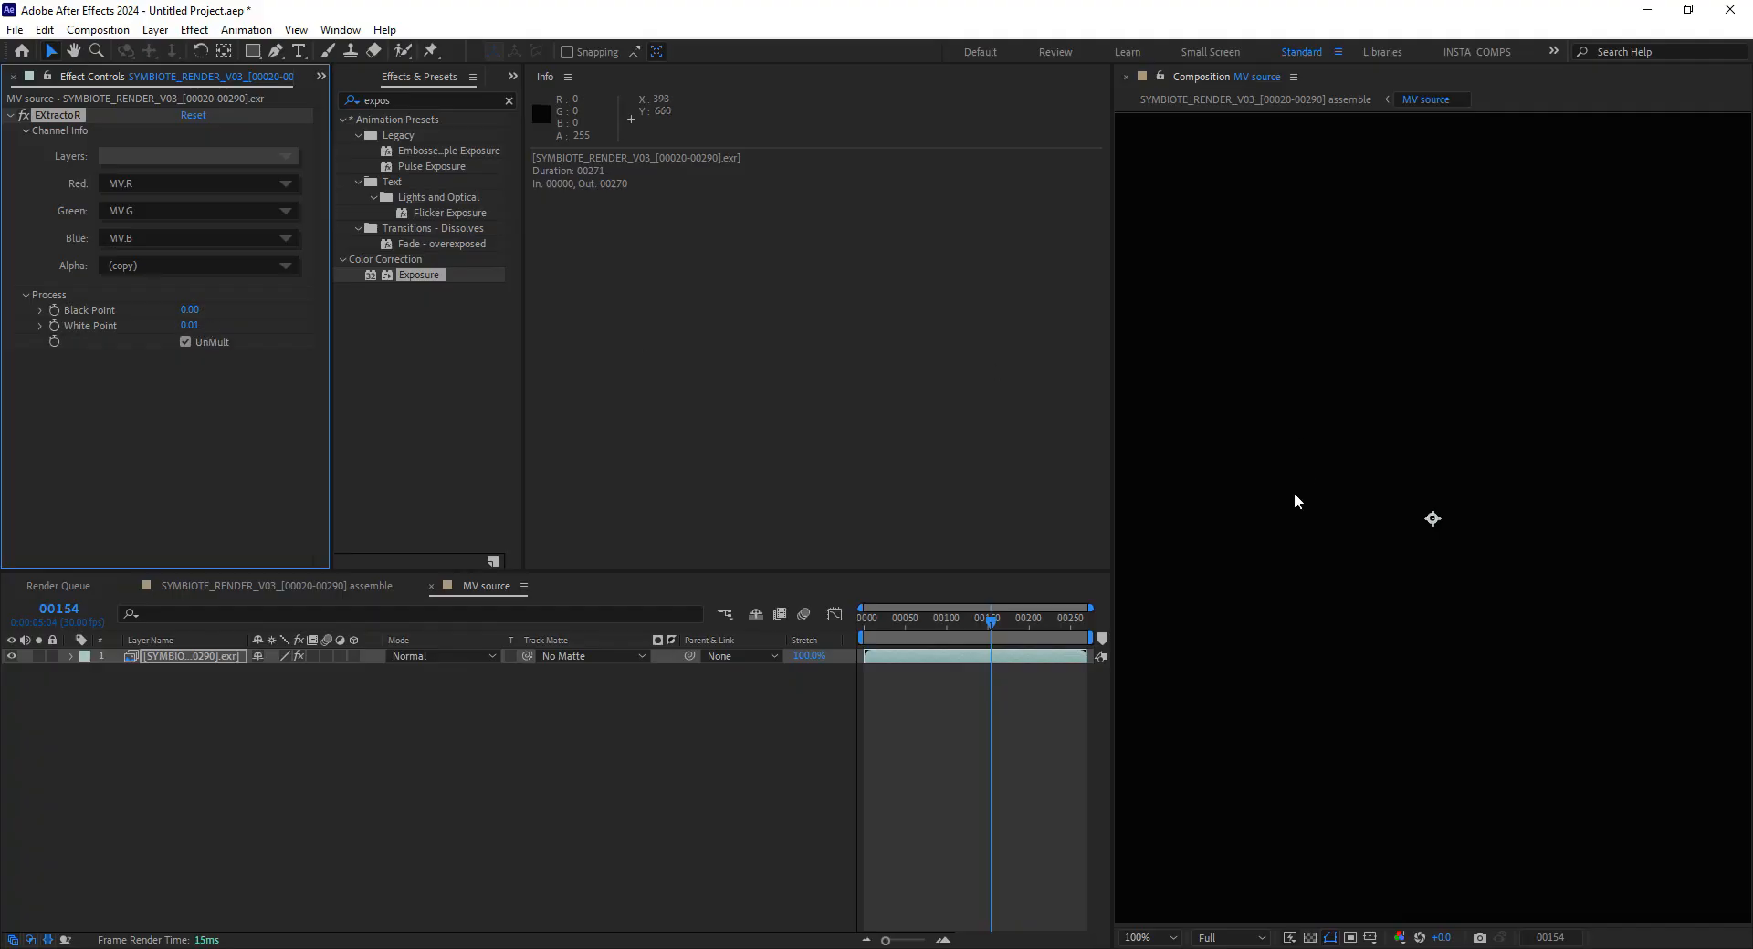
# Set the EXtractoR white point to 1000 and close the MV source composition to return to the assemble composition
pyautogui.click(194, 326)
pyautogui.write('1000')
pyautogui.press('Return')
pyautogui.click(431, 586)
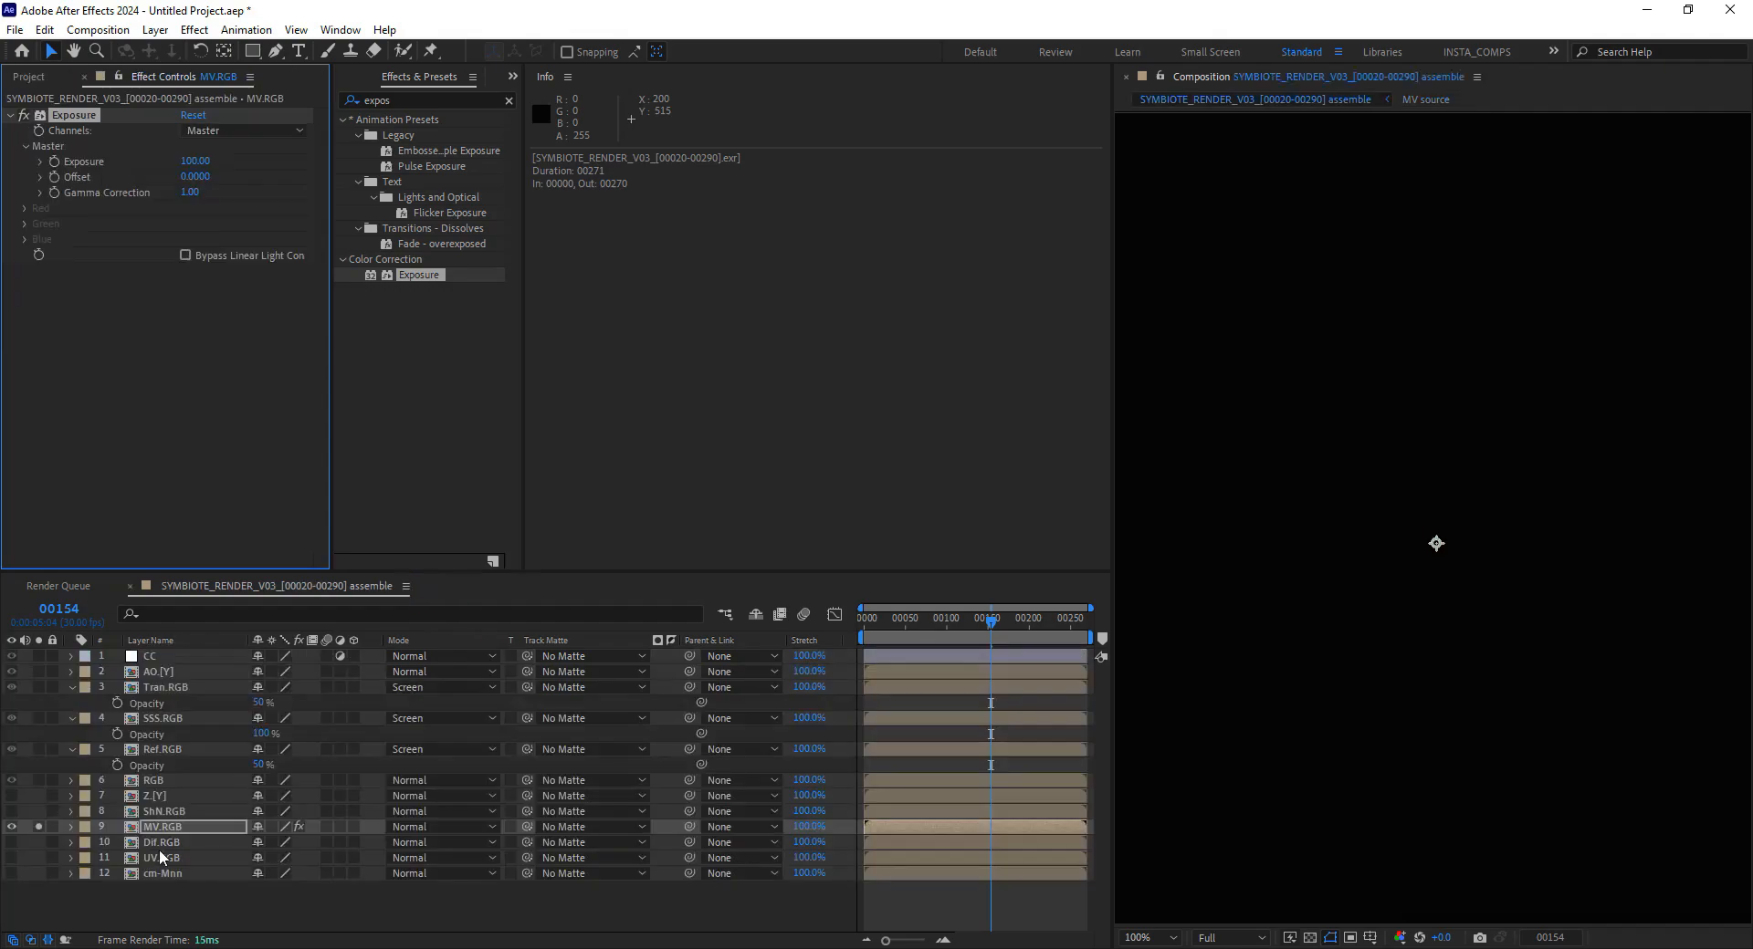
# Unsolo and hide the MV.RGB layer, and briefly check the Dif.RGB layer soloed
pyautogui.click(38, 827)
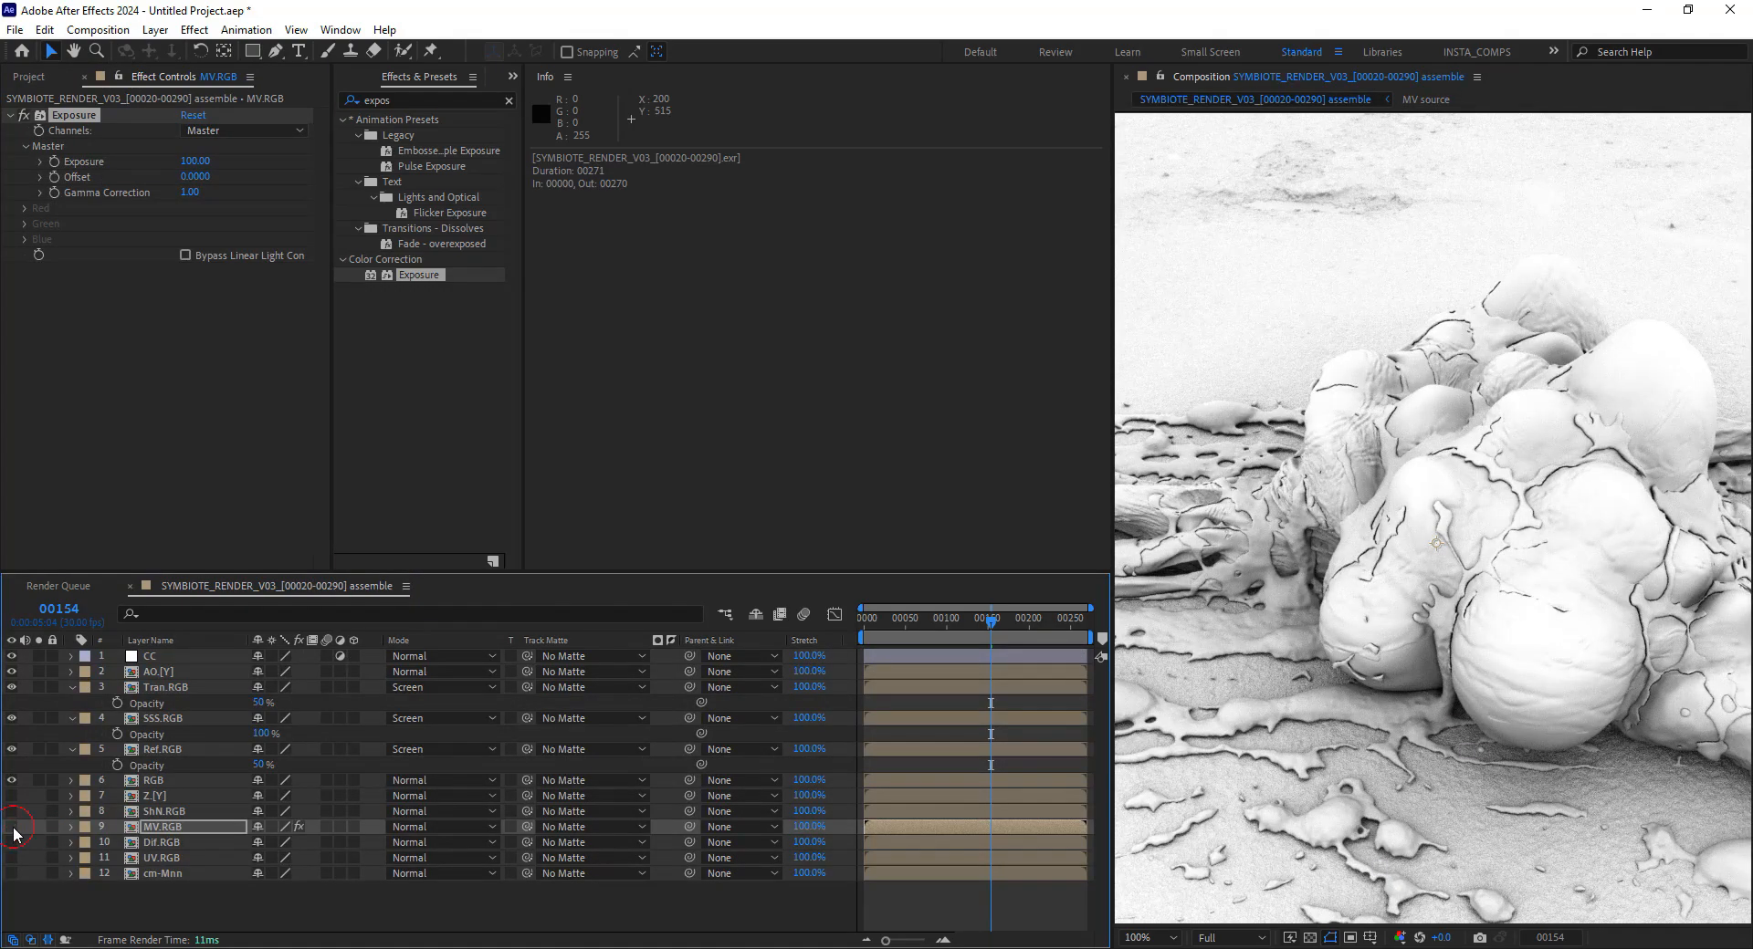
pyautogui.click(100, 840)
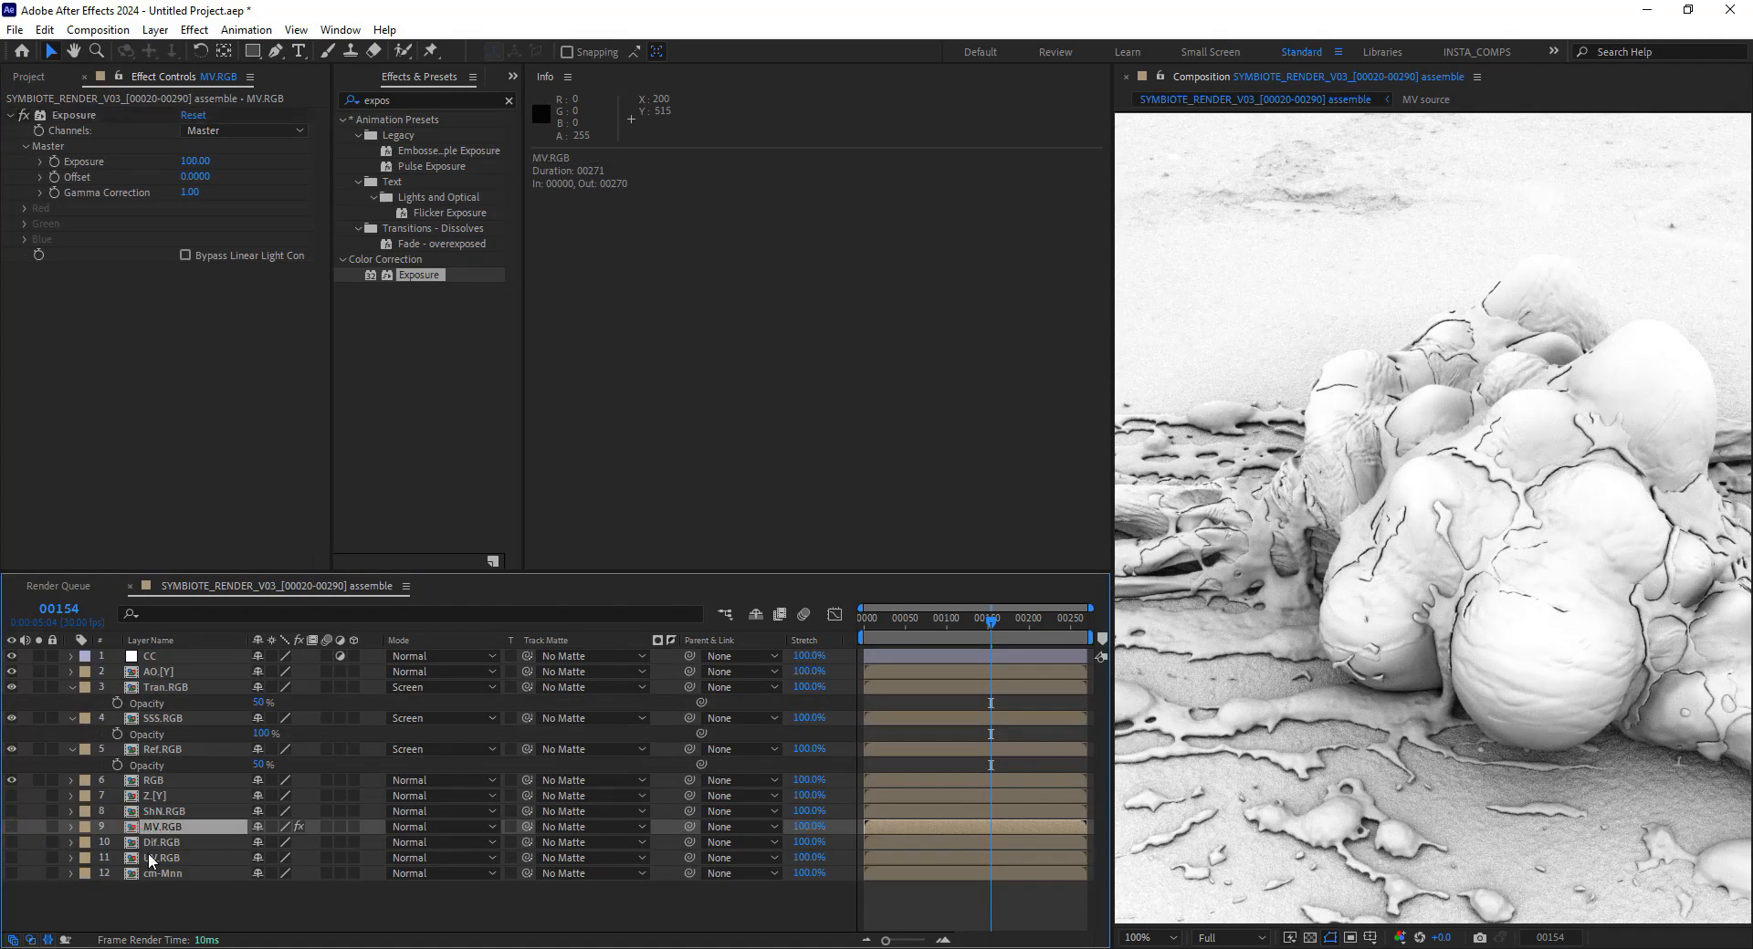
pyautogui.click(38, 841)
pyautogui.click(38, 842)
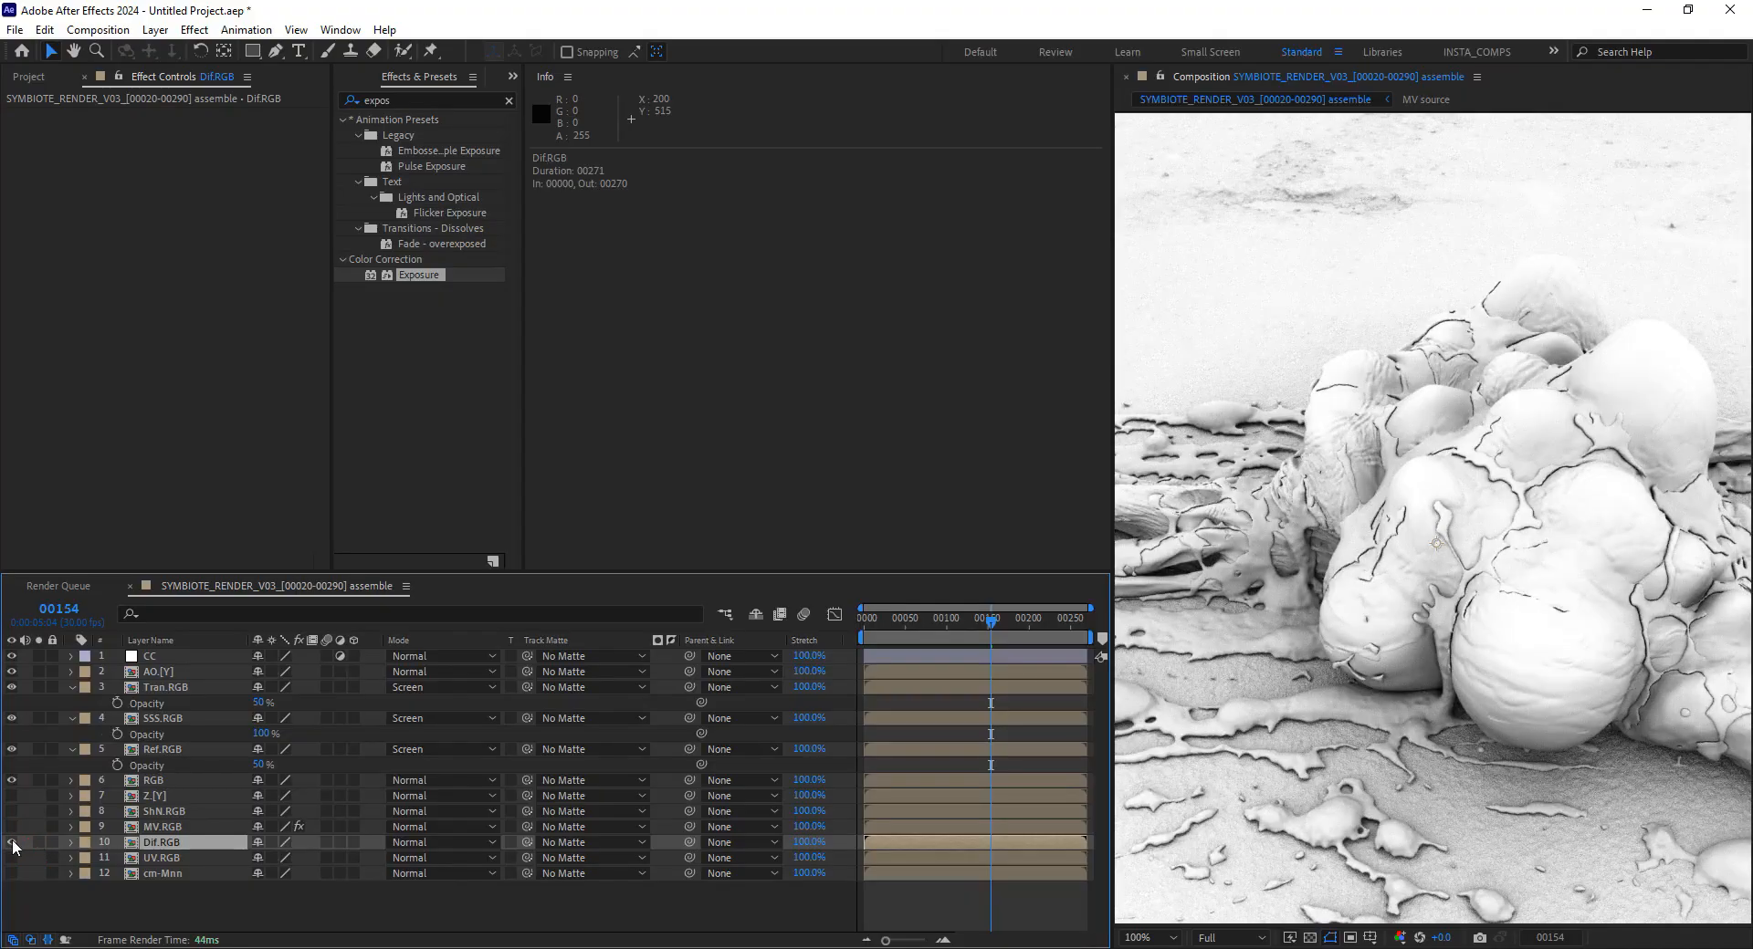
# Move the Z.[Y] layer to the bottom of the layer stack and apply the Fast Bokeh effect to the CC layer
pyautogui.moveTo(168, 802); pyautogui.dragTo(151, 884)
pyautogui.click(153, 657)
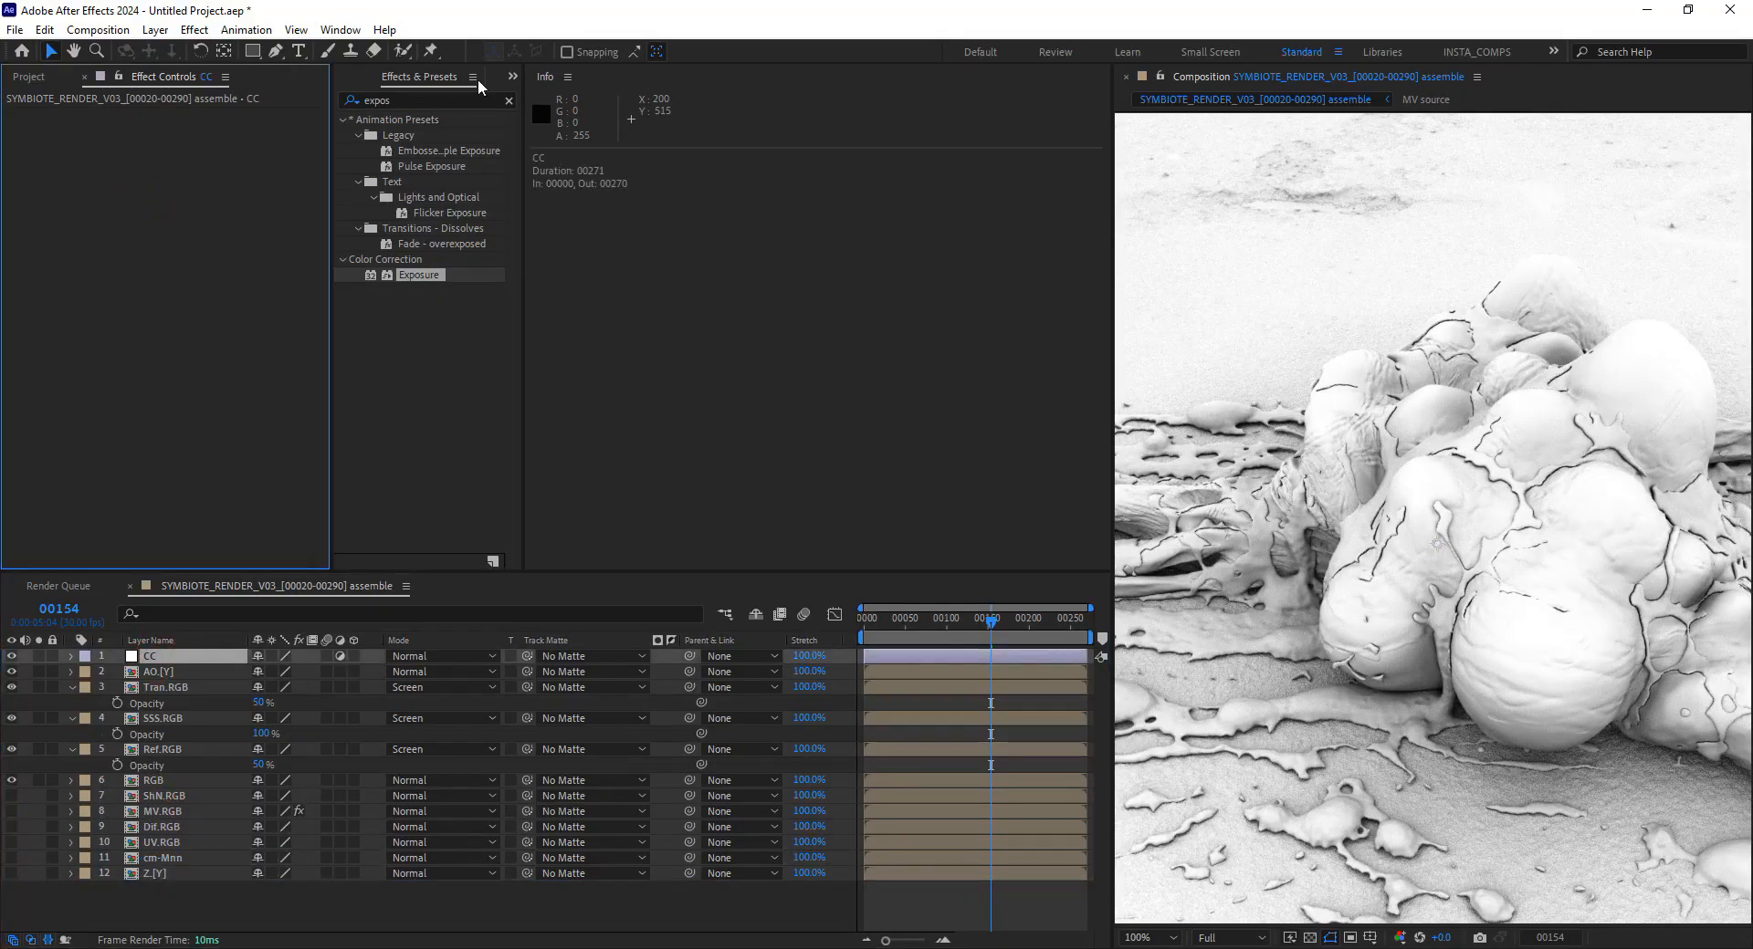
pyautogui.click(395, 101)
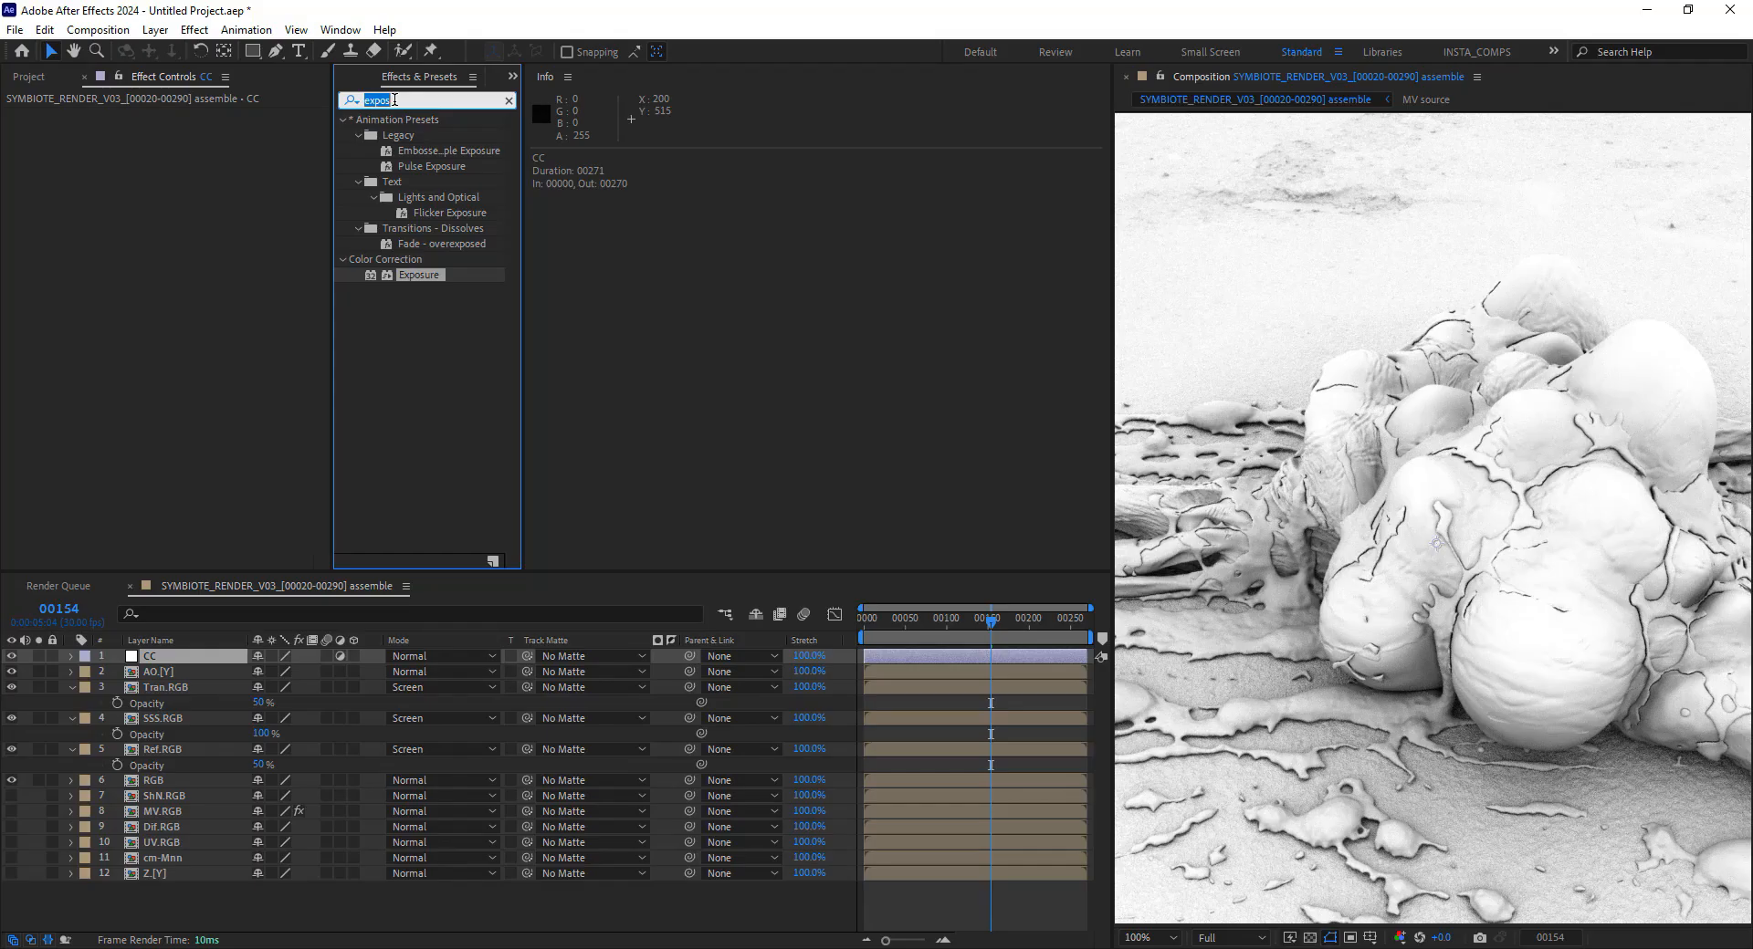
pyautogui.write('fastbok')
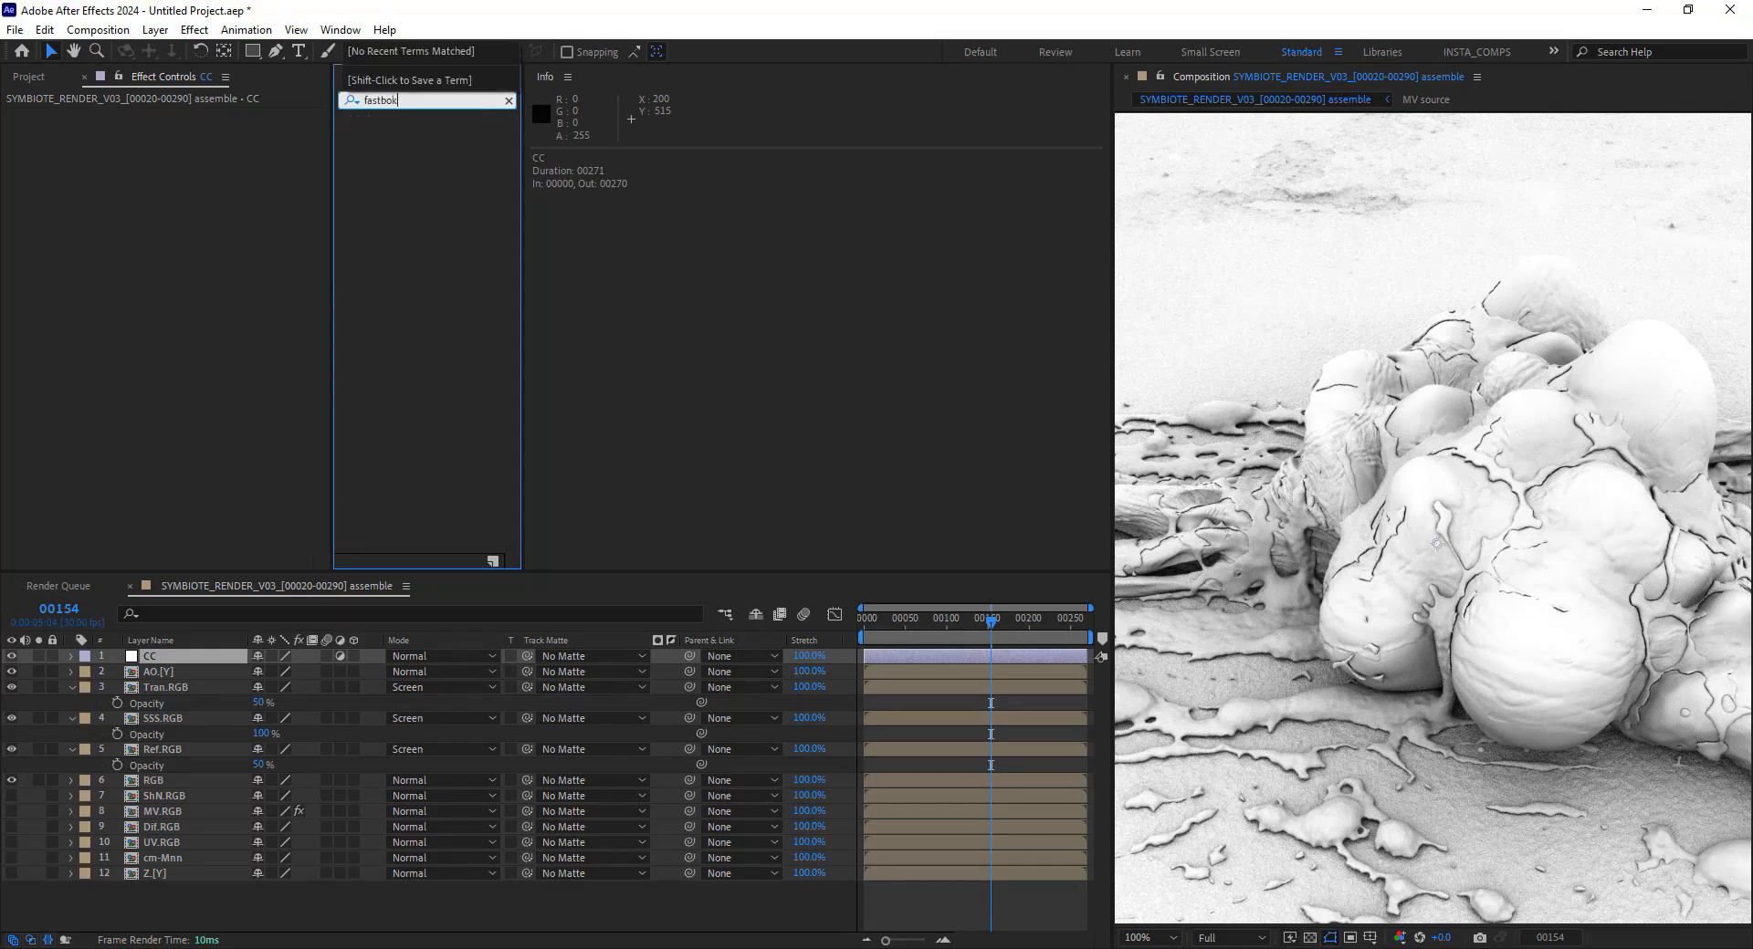
pyautogui.press('BackSpace')
pyautogui.write('bok')
pyautogui.doubleClick(393, 135)
# Set Fast Bokeh's depth map layer to Z.[Y]
pyautogui.click(210, 146)
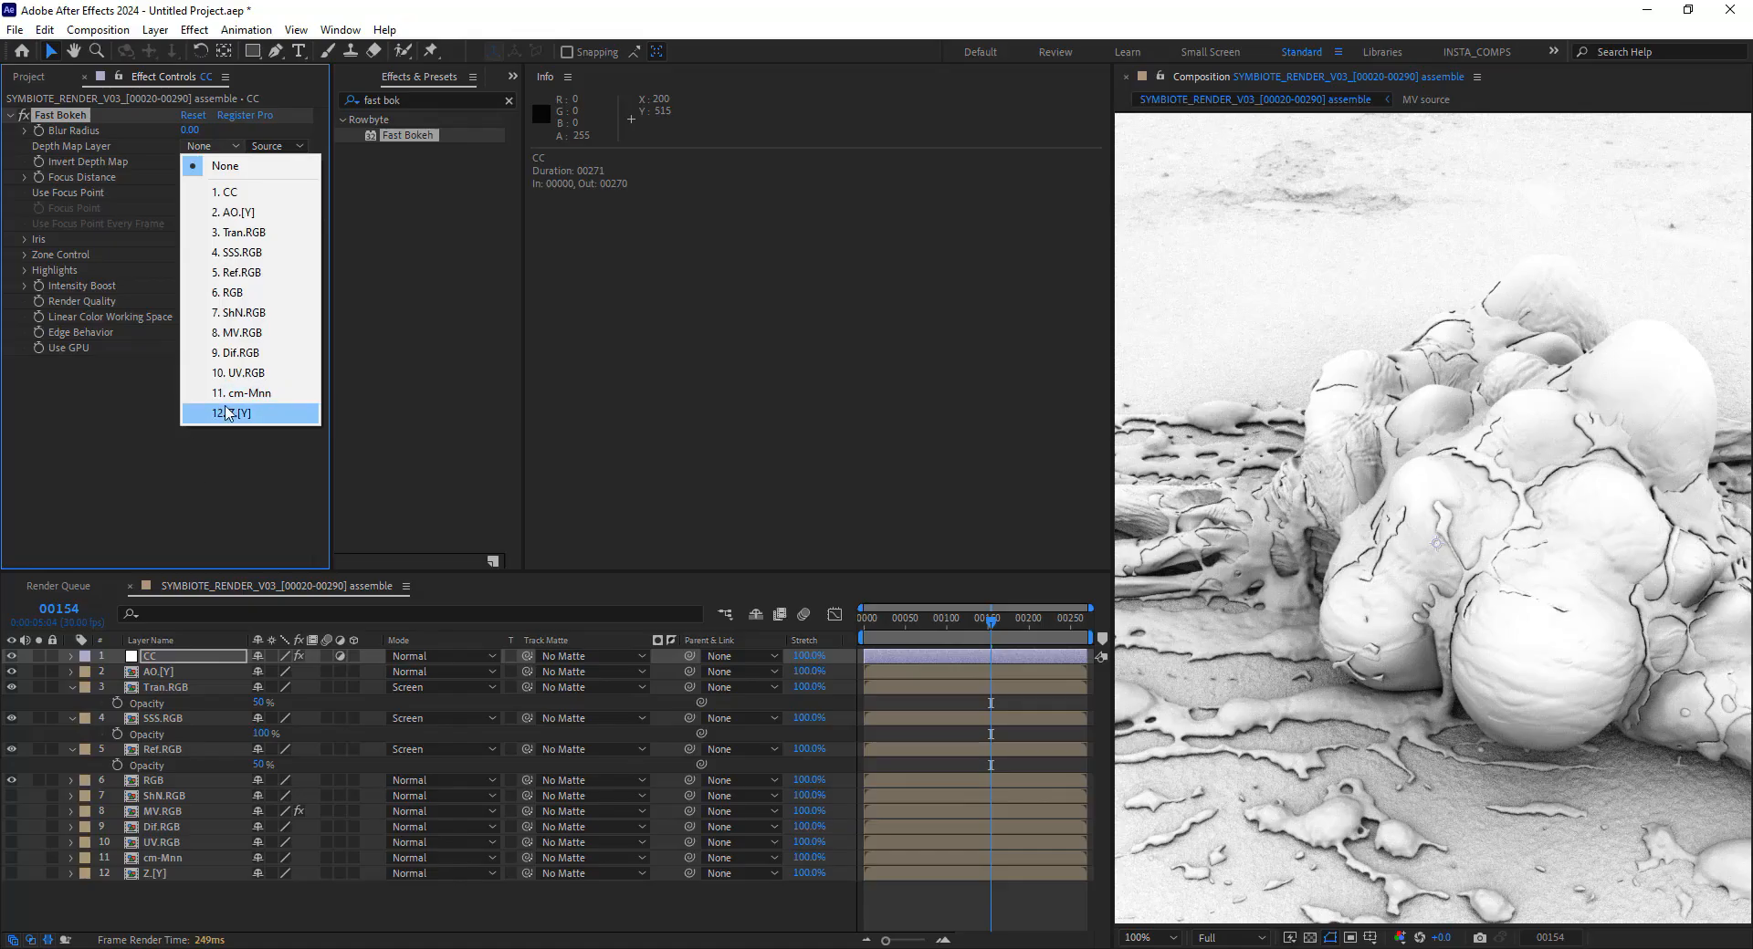
pyautogui.click(228, 413)
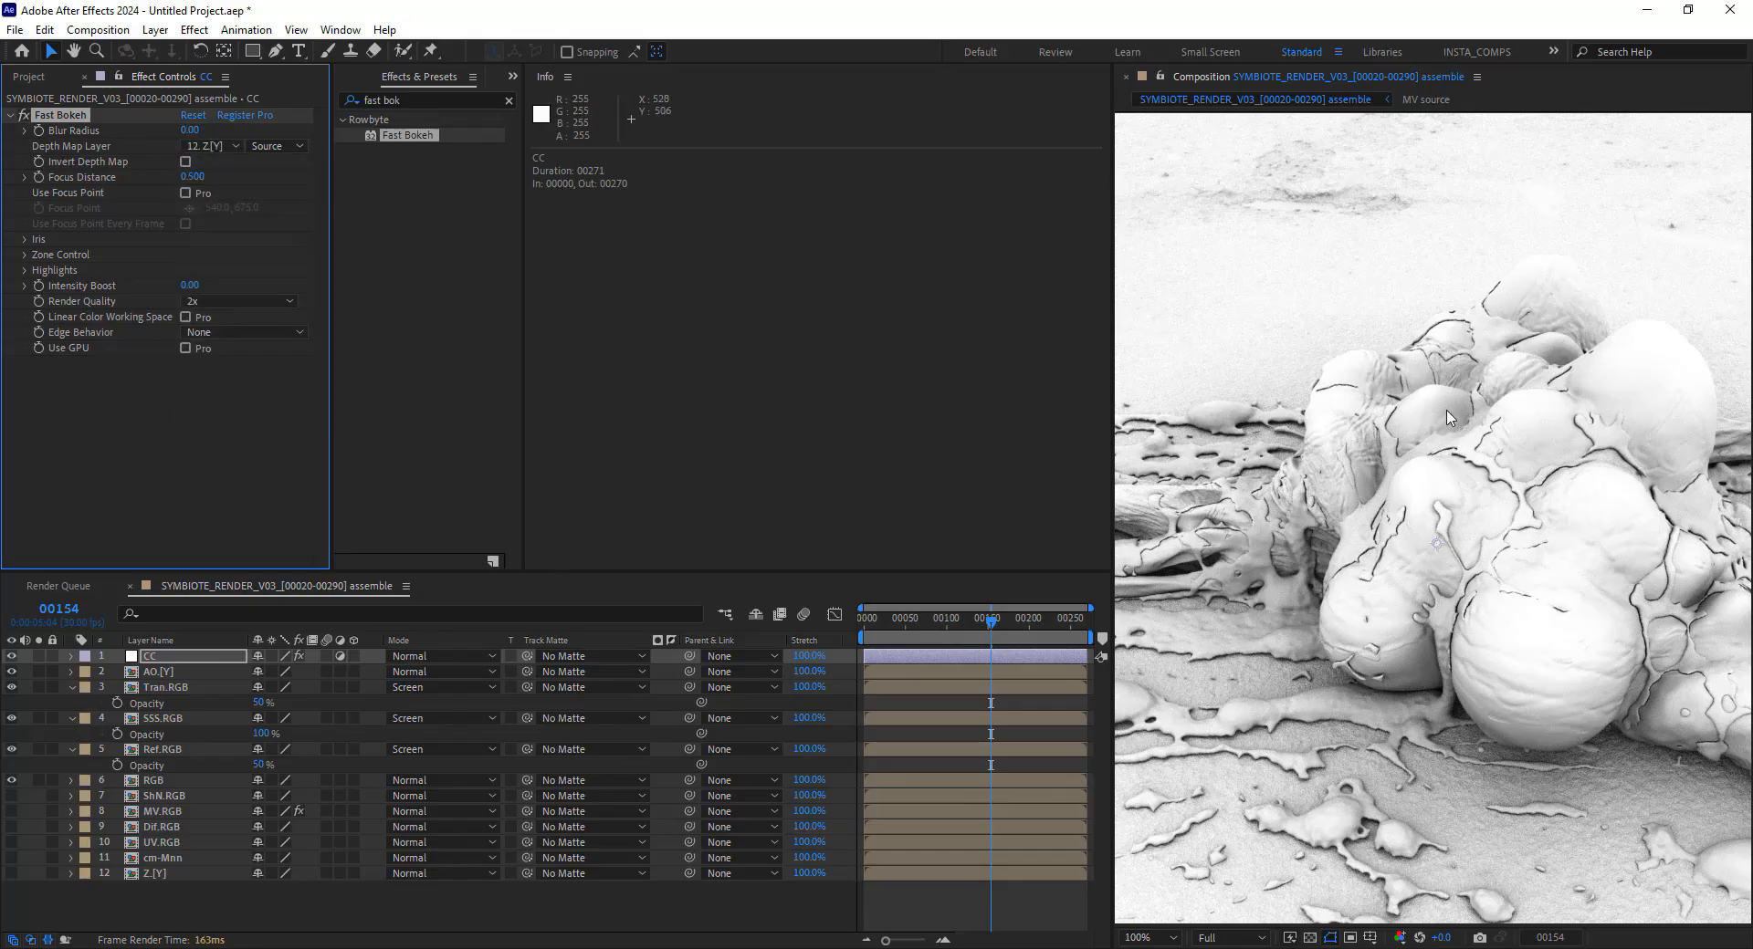
pyautogui.scroll(-2, 1471, 439)
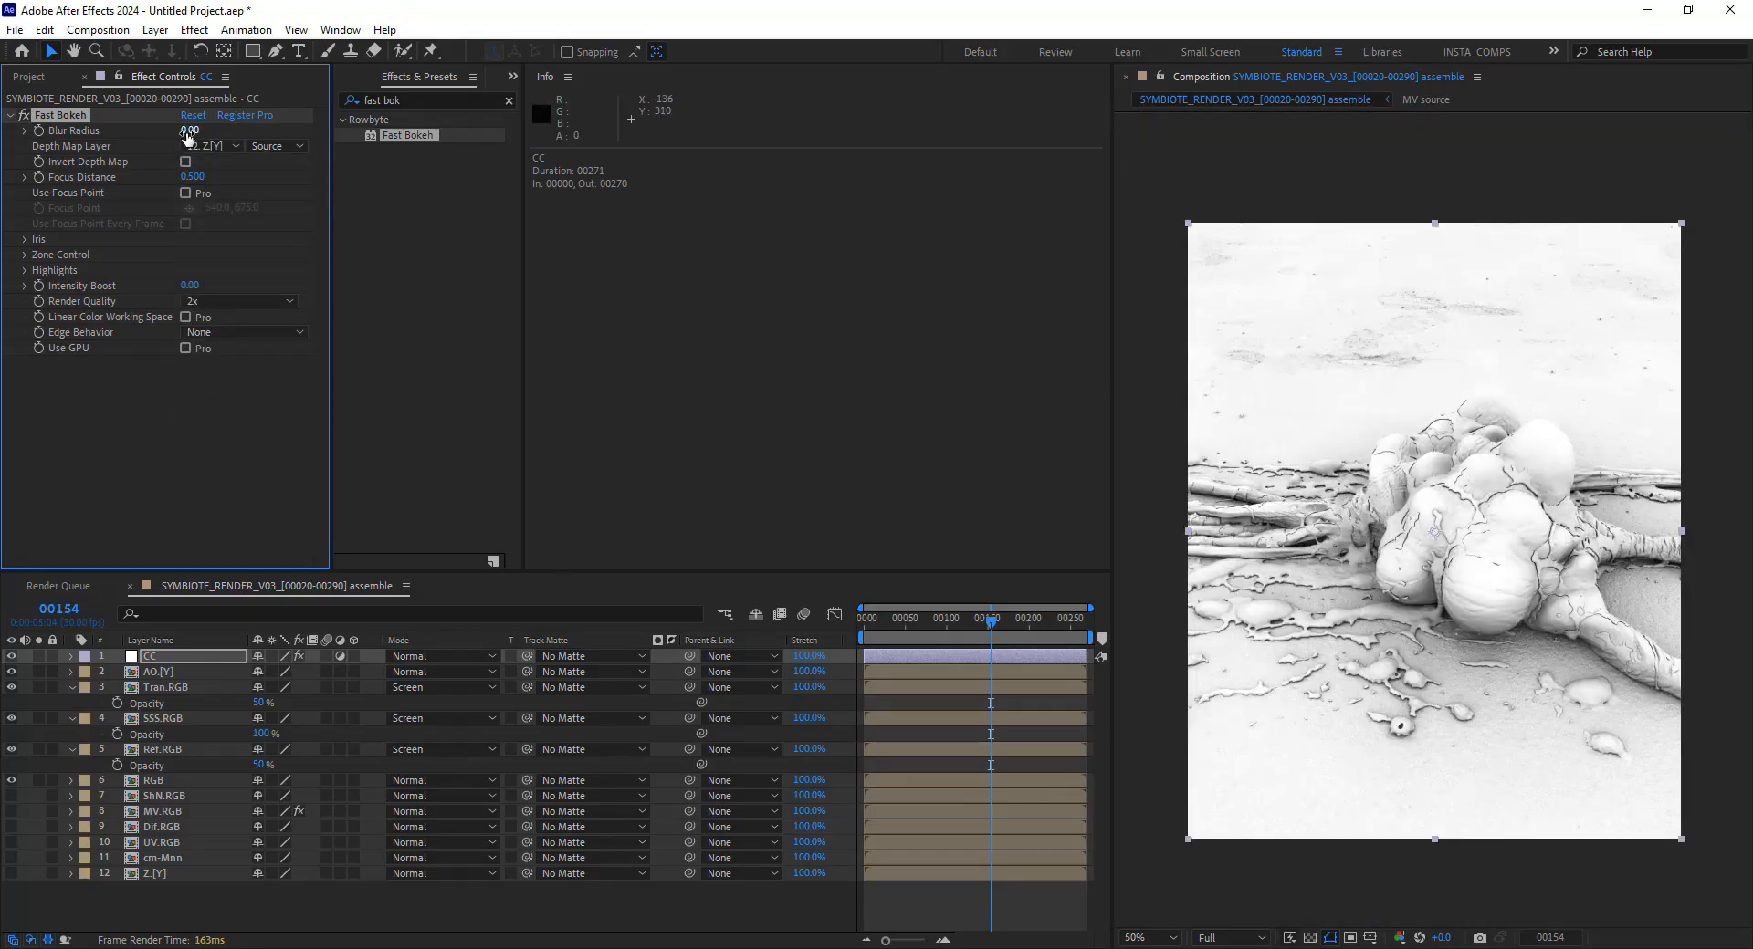
pyautogui.click(186, 129)
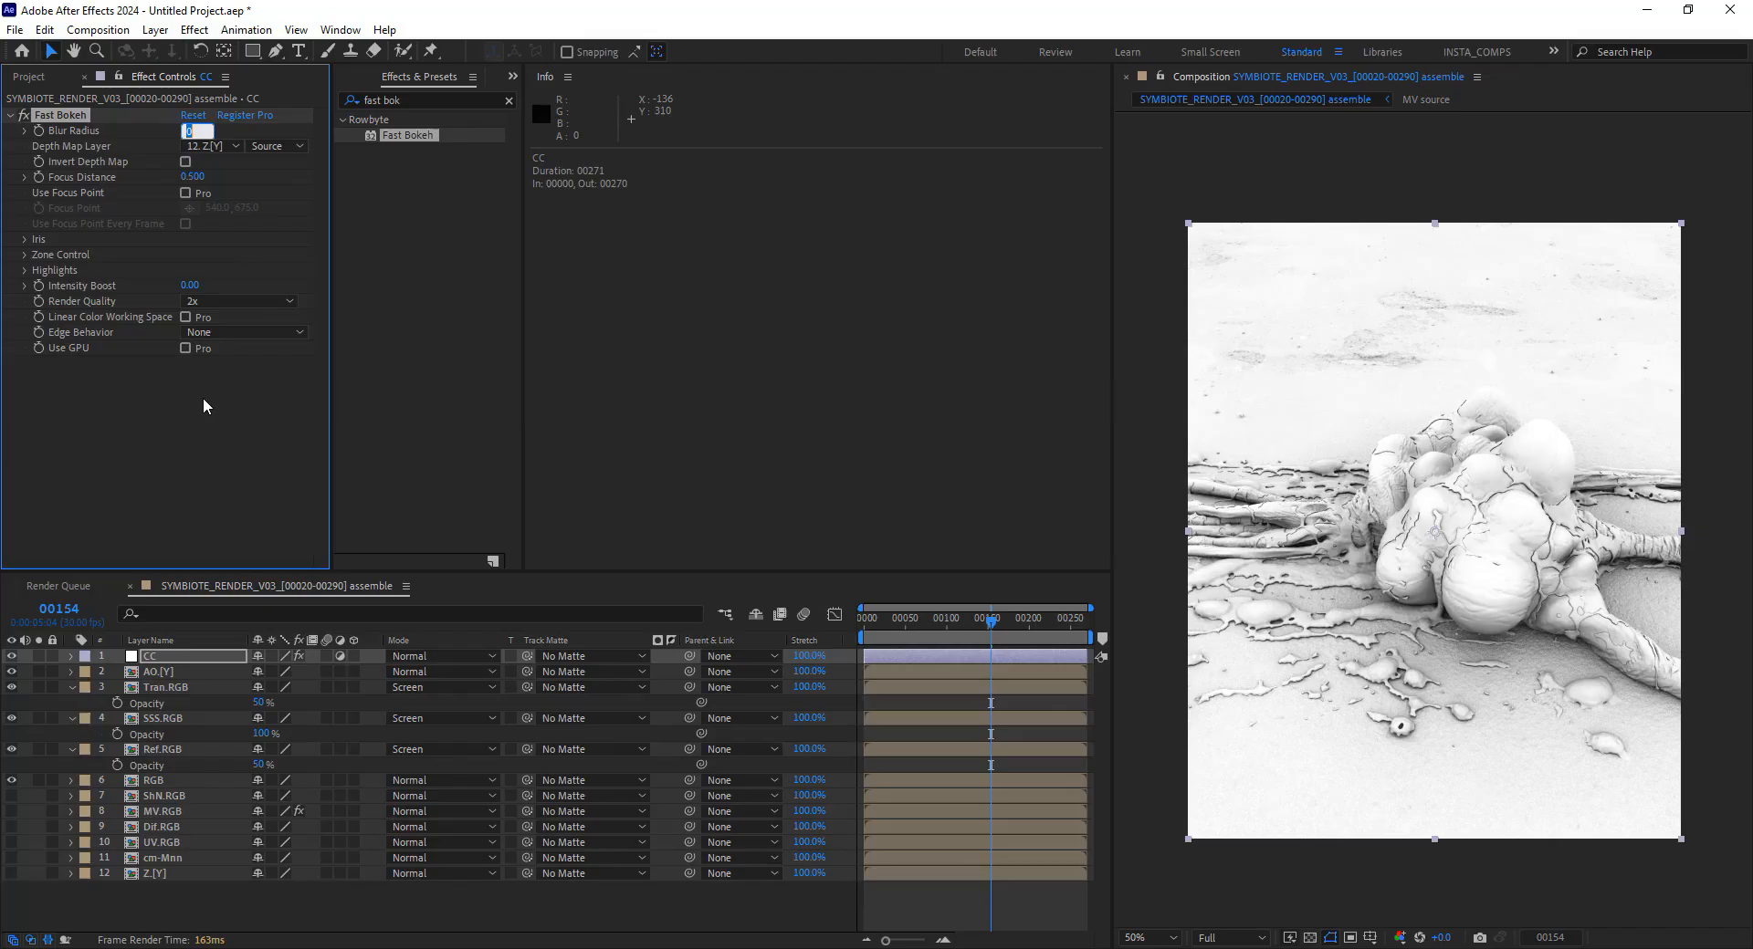
pyautogui.click(165, 478)
pyautogui.click(186, 130)
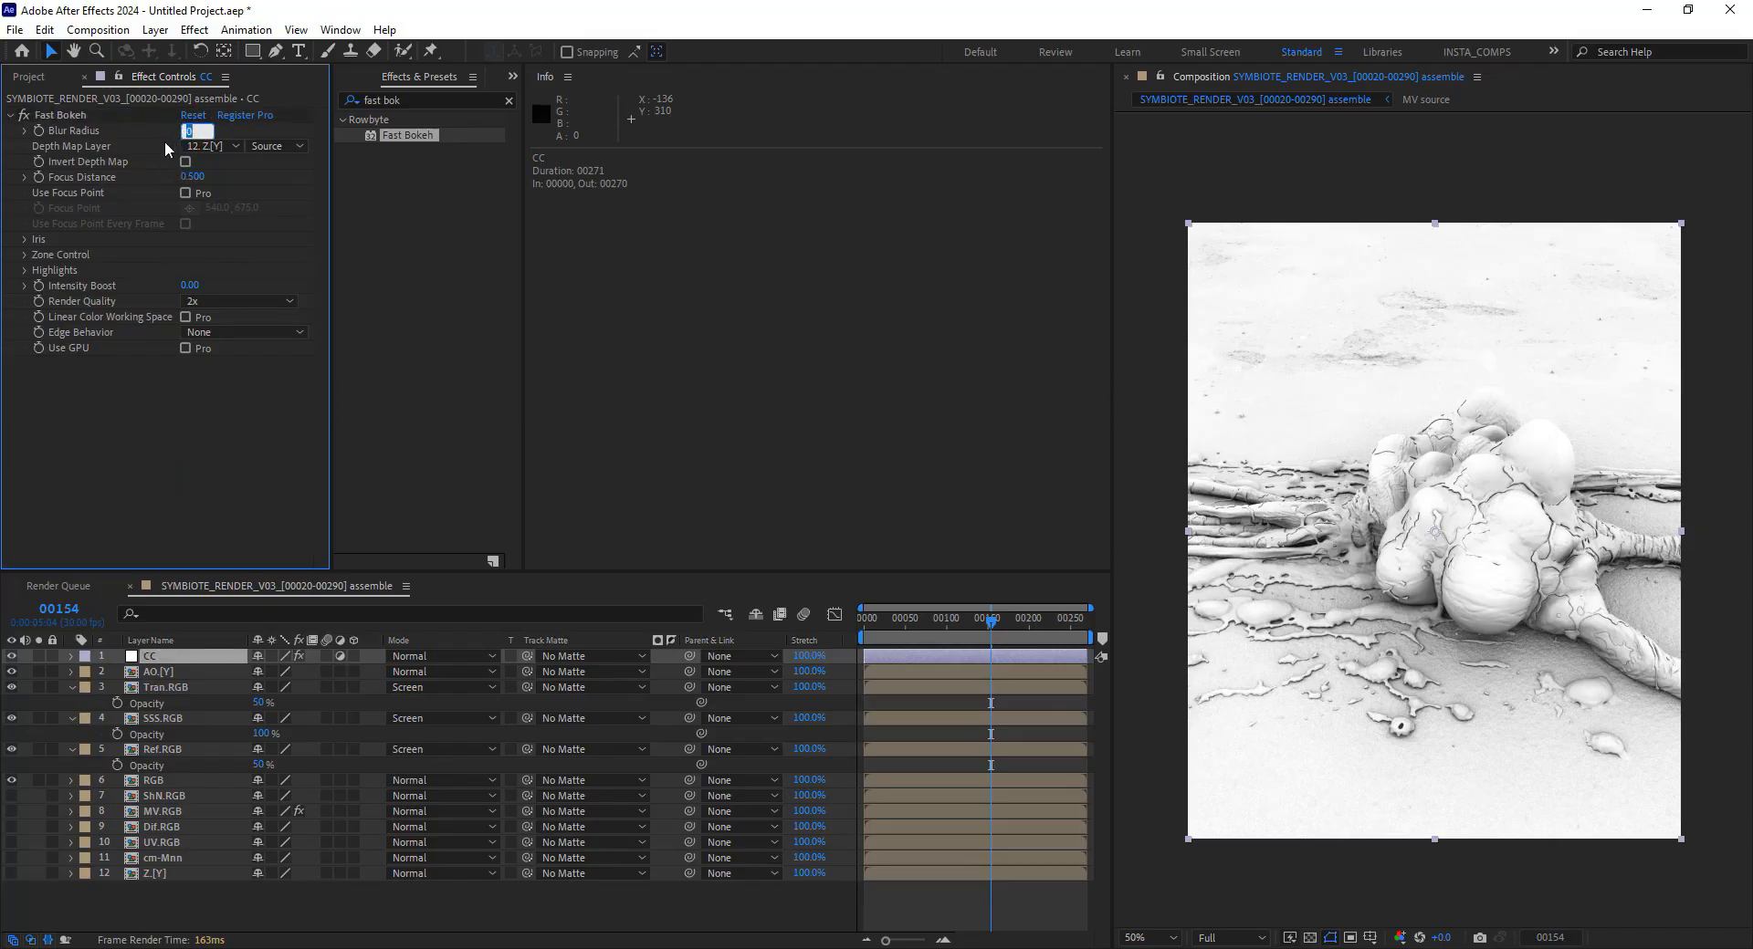
pyautogui.click(143, 420)
pyautogui.moveTo(185, 180); pyautogui.dragTo(192, 197)
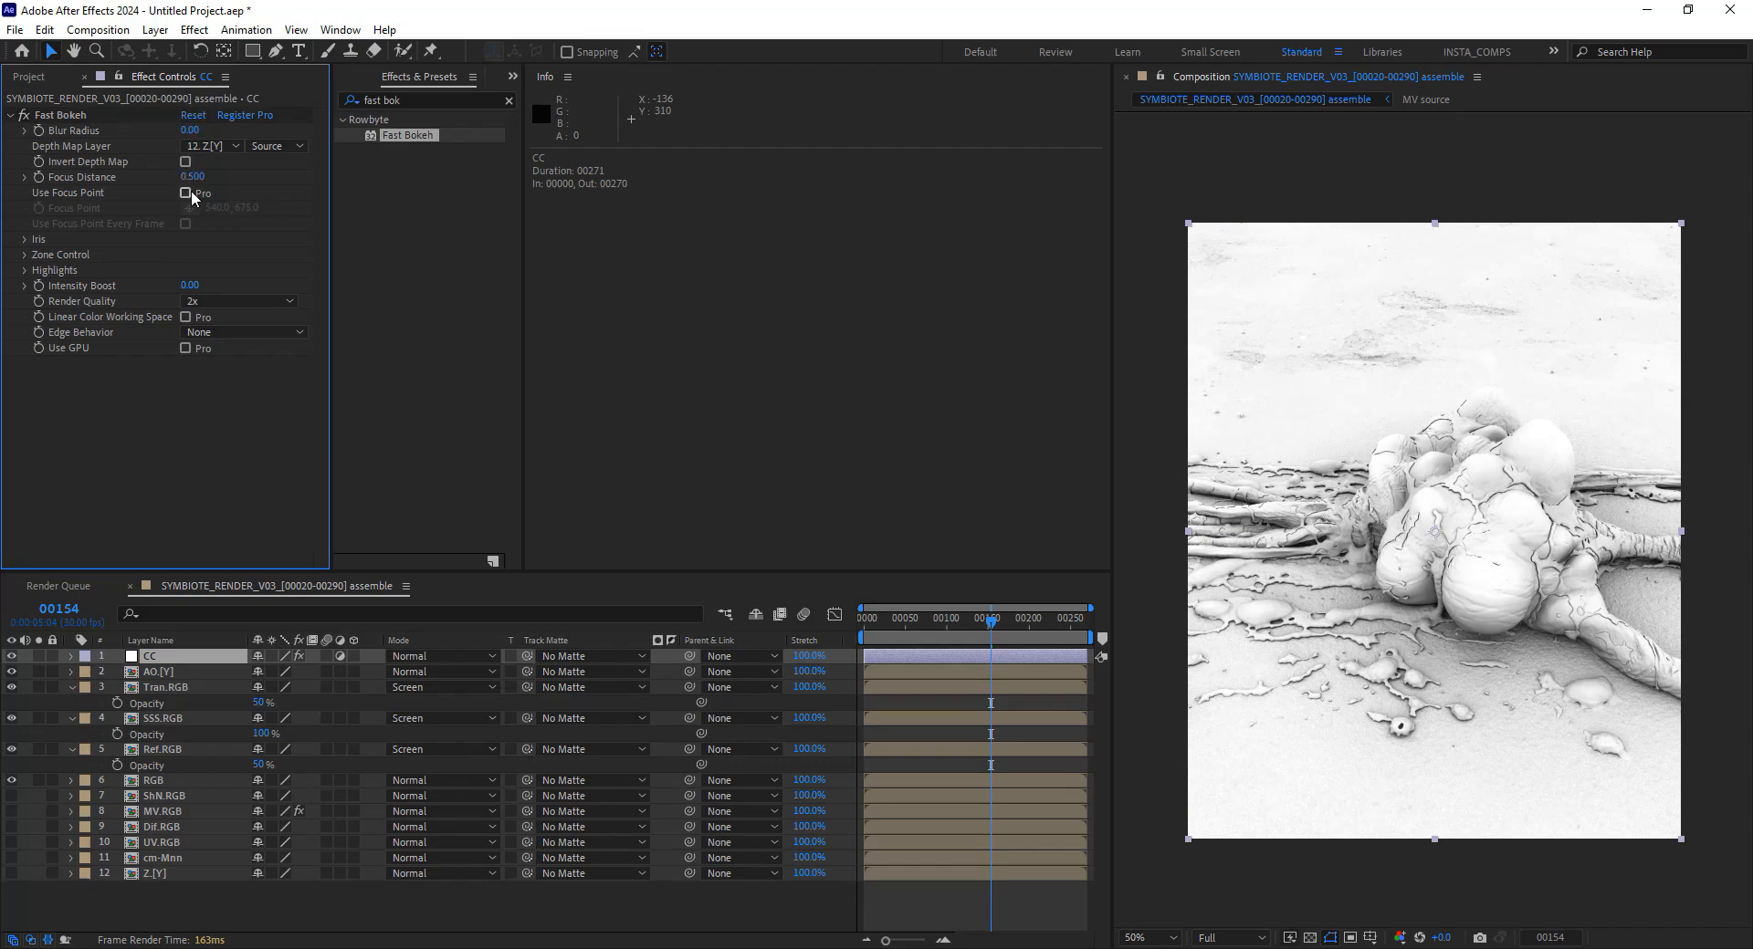
# In Fast Bokeh, enable Linear Color Working Space and Use GPU, set Edge Behavior to Repeat Edge Pixels, and keep Z.[Y] as the depth map
pyautogui.click(186, 317)
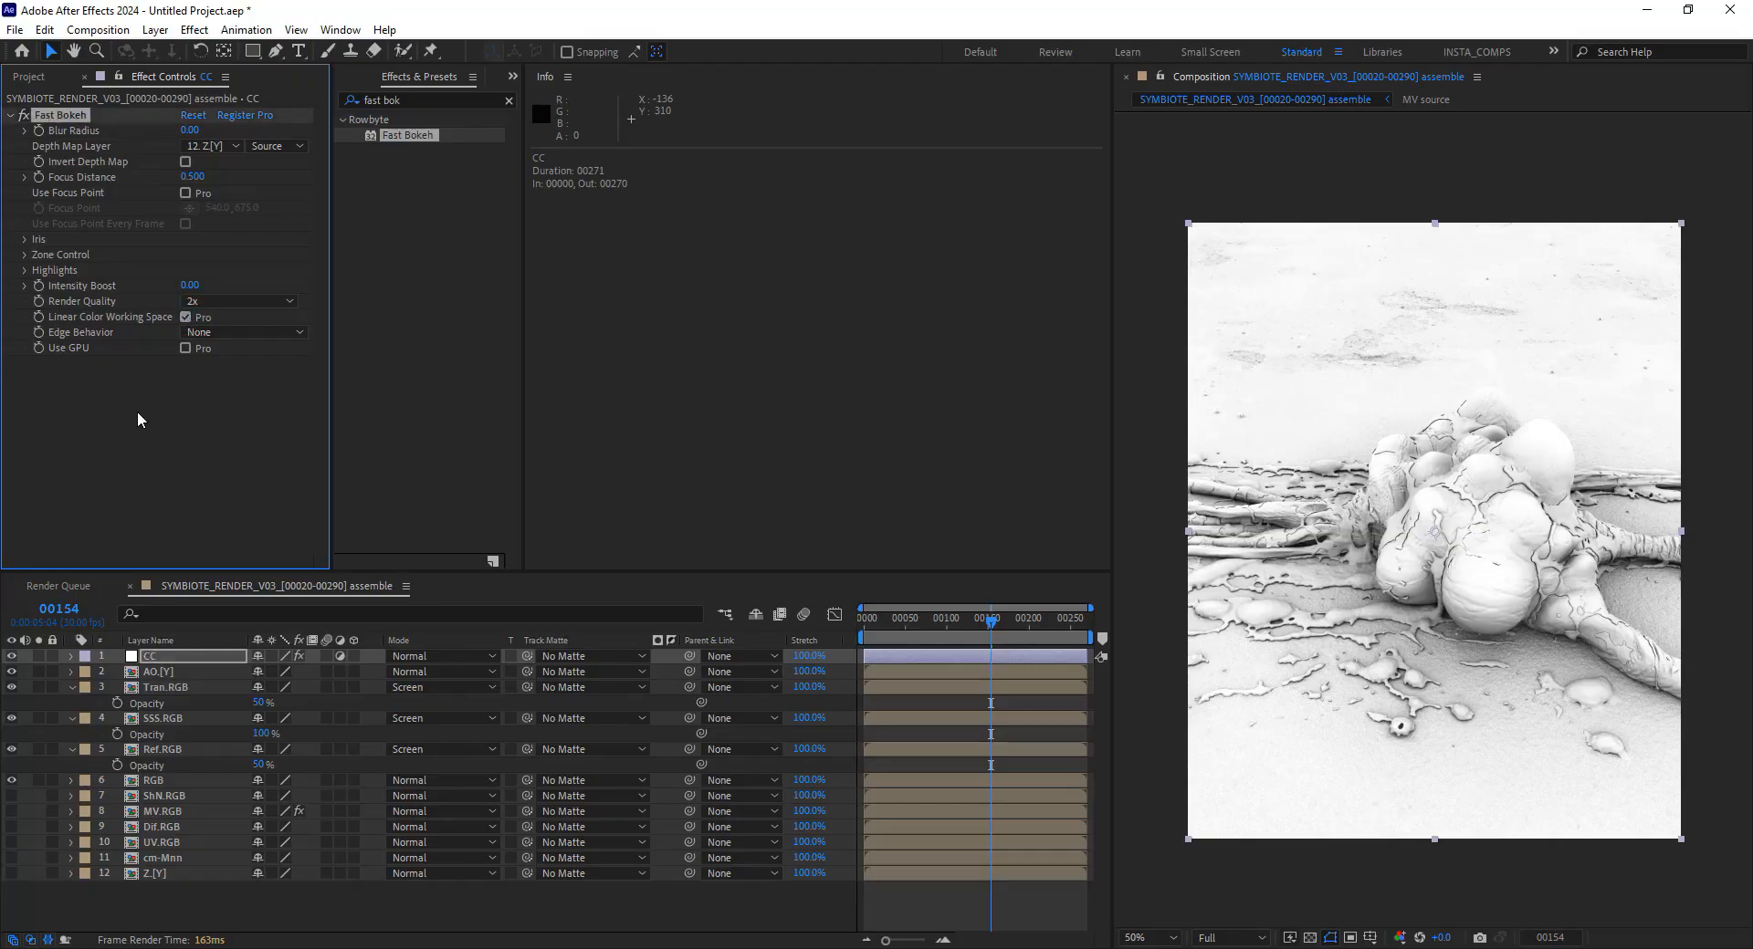
pyautogui.click(205, 332)
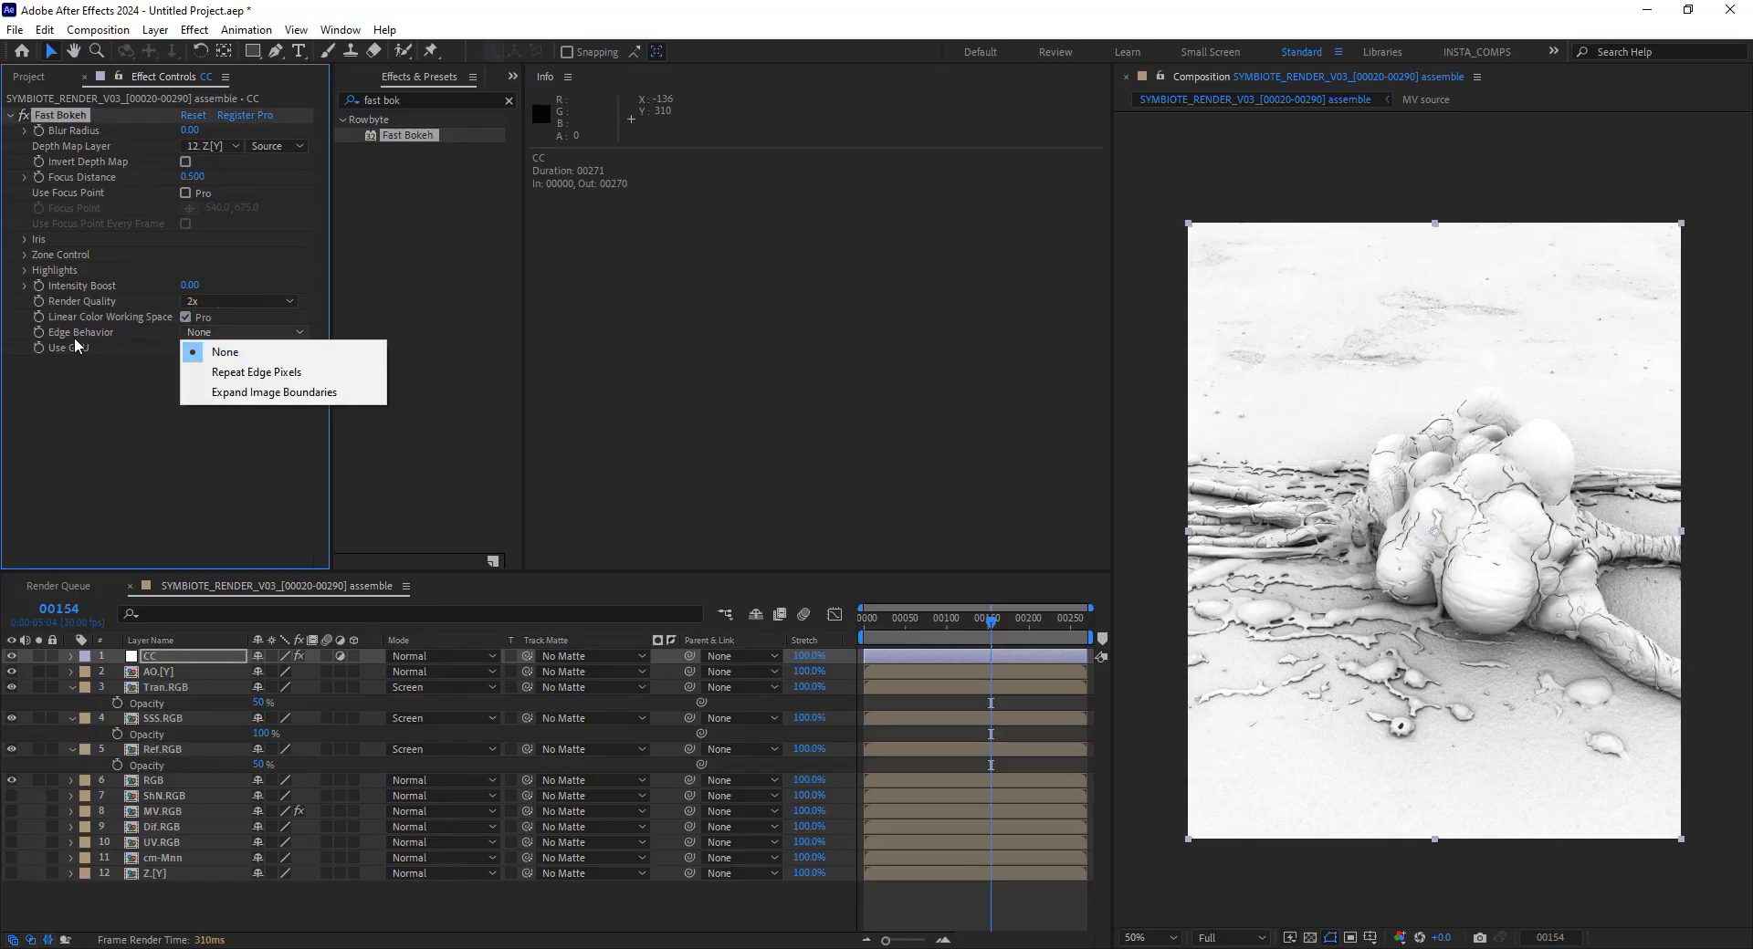
pyautogui.click(240, 379)
pyautogui.click(210, 146)
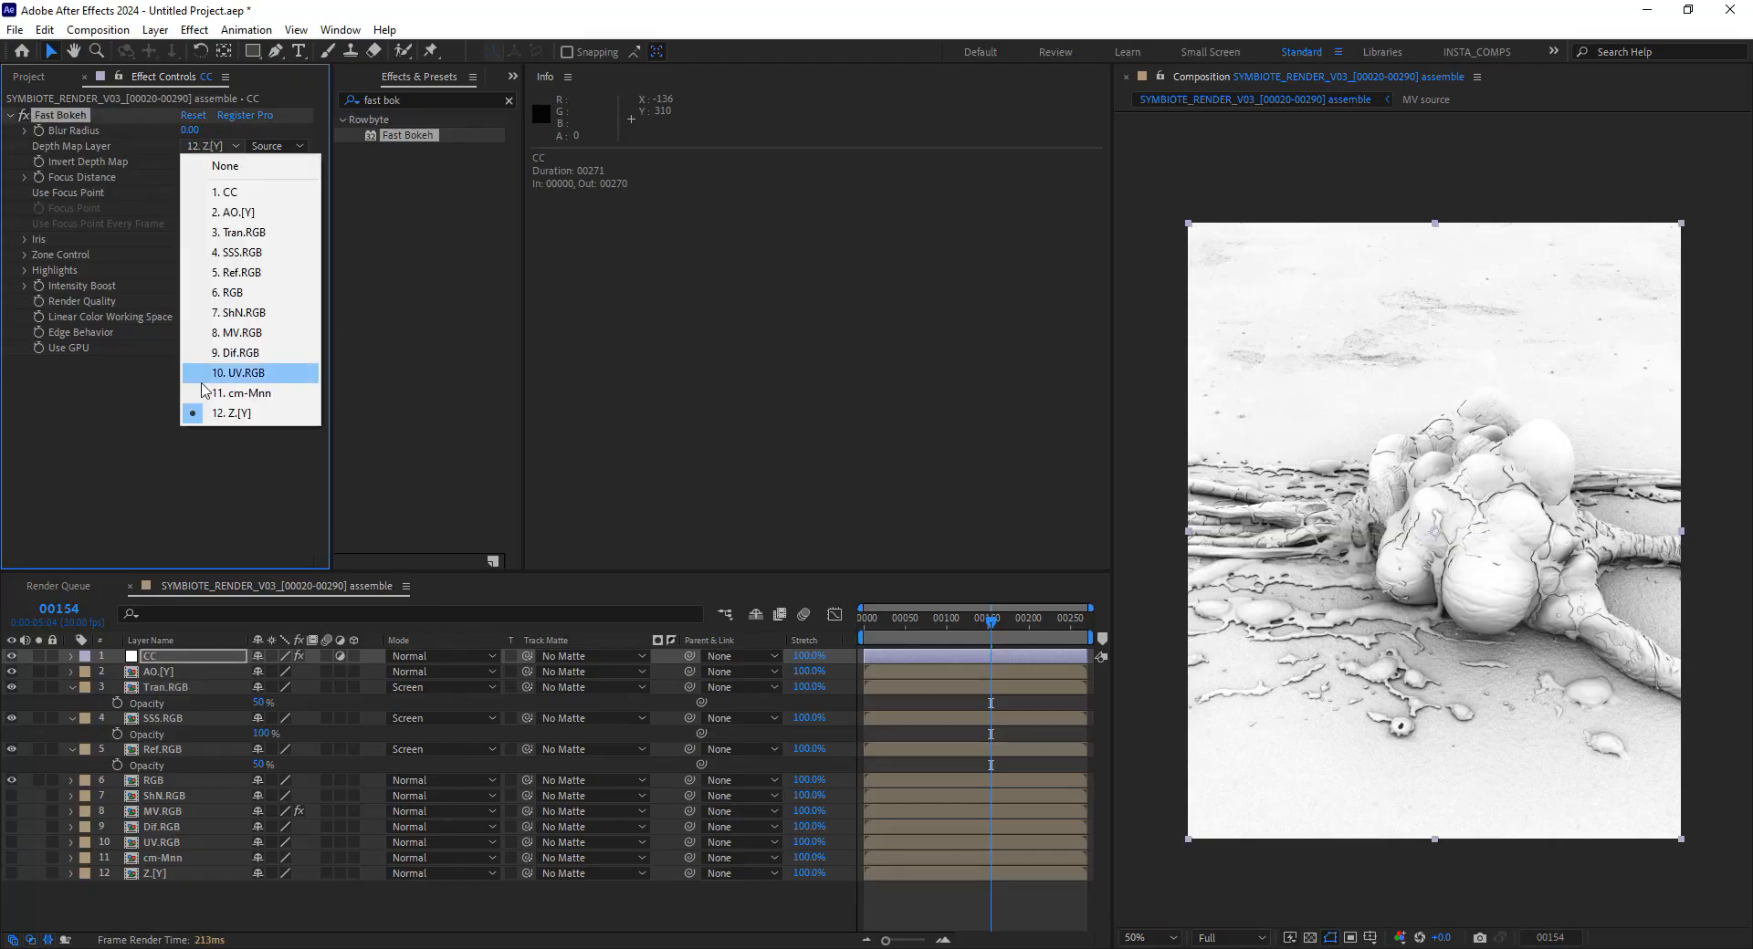
pyautogui.click(210, 413)
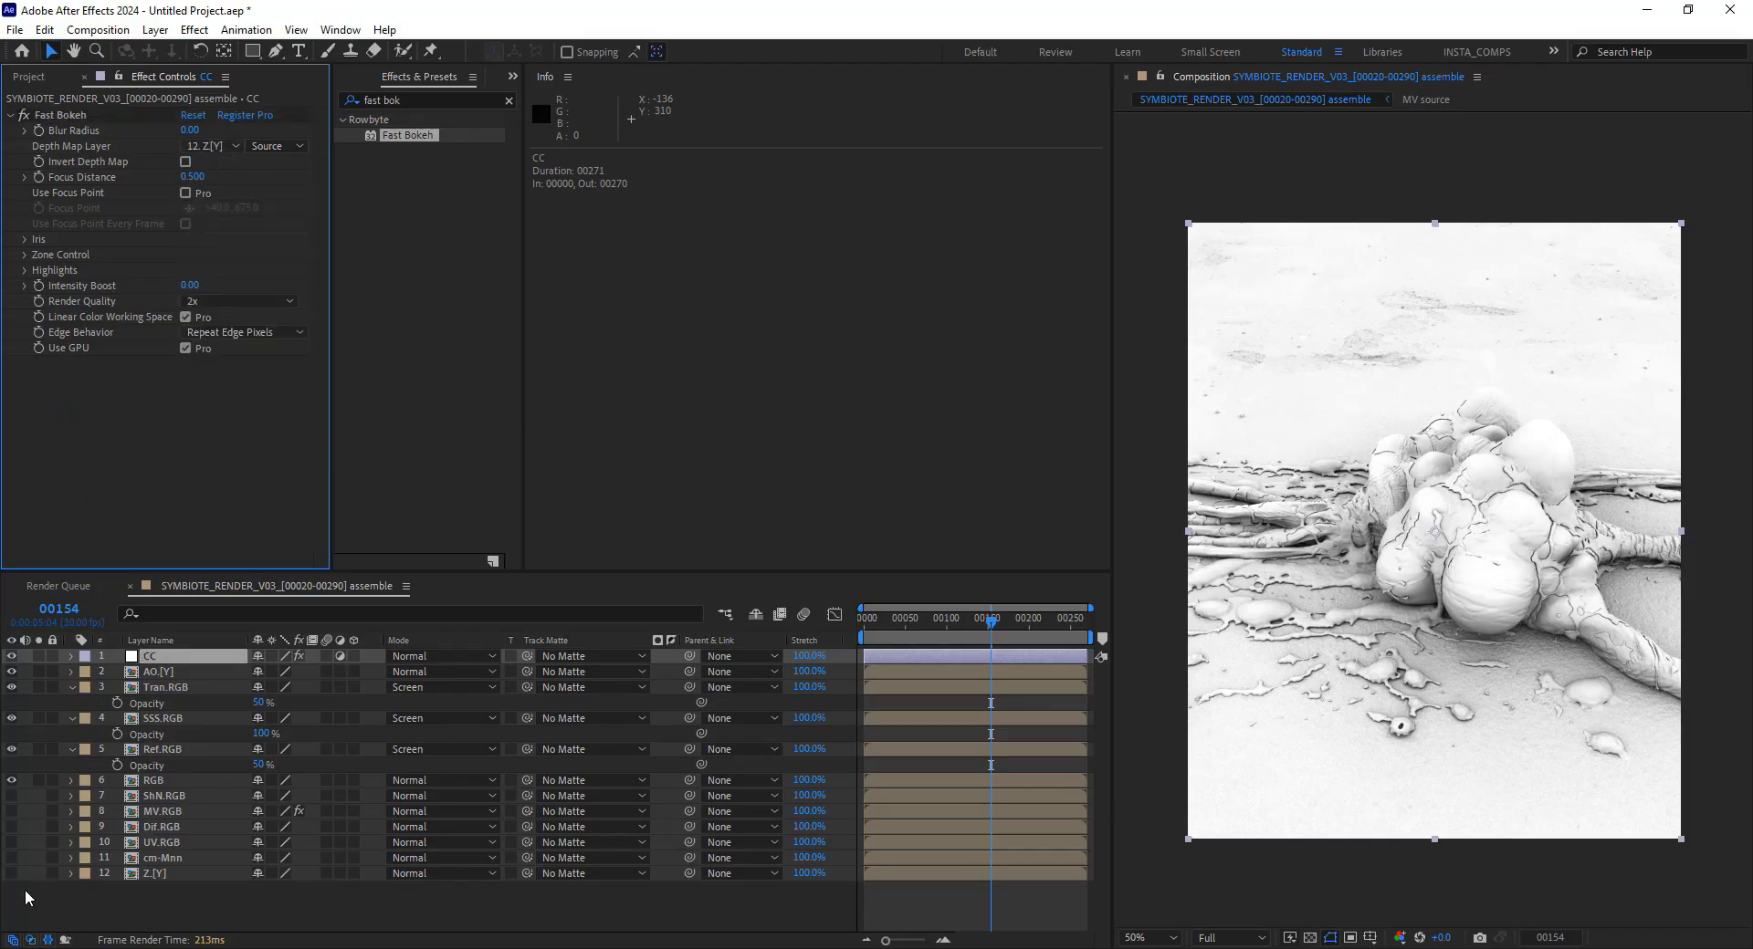
# Solo the Z.[Y] depth pass, examine its stray white pixels and depth gradient up close, then unsolo and hide it
pyautogui.click(12, 874)
pyautogui.click(38, 874)
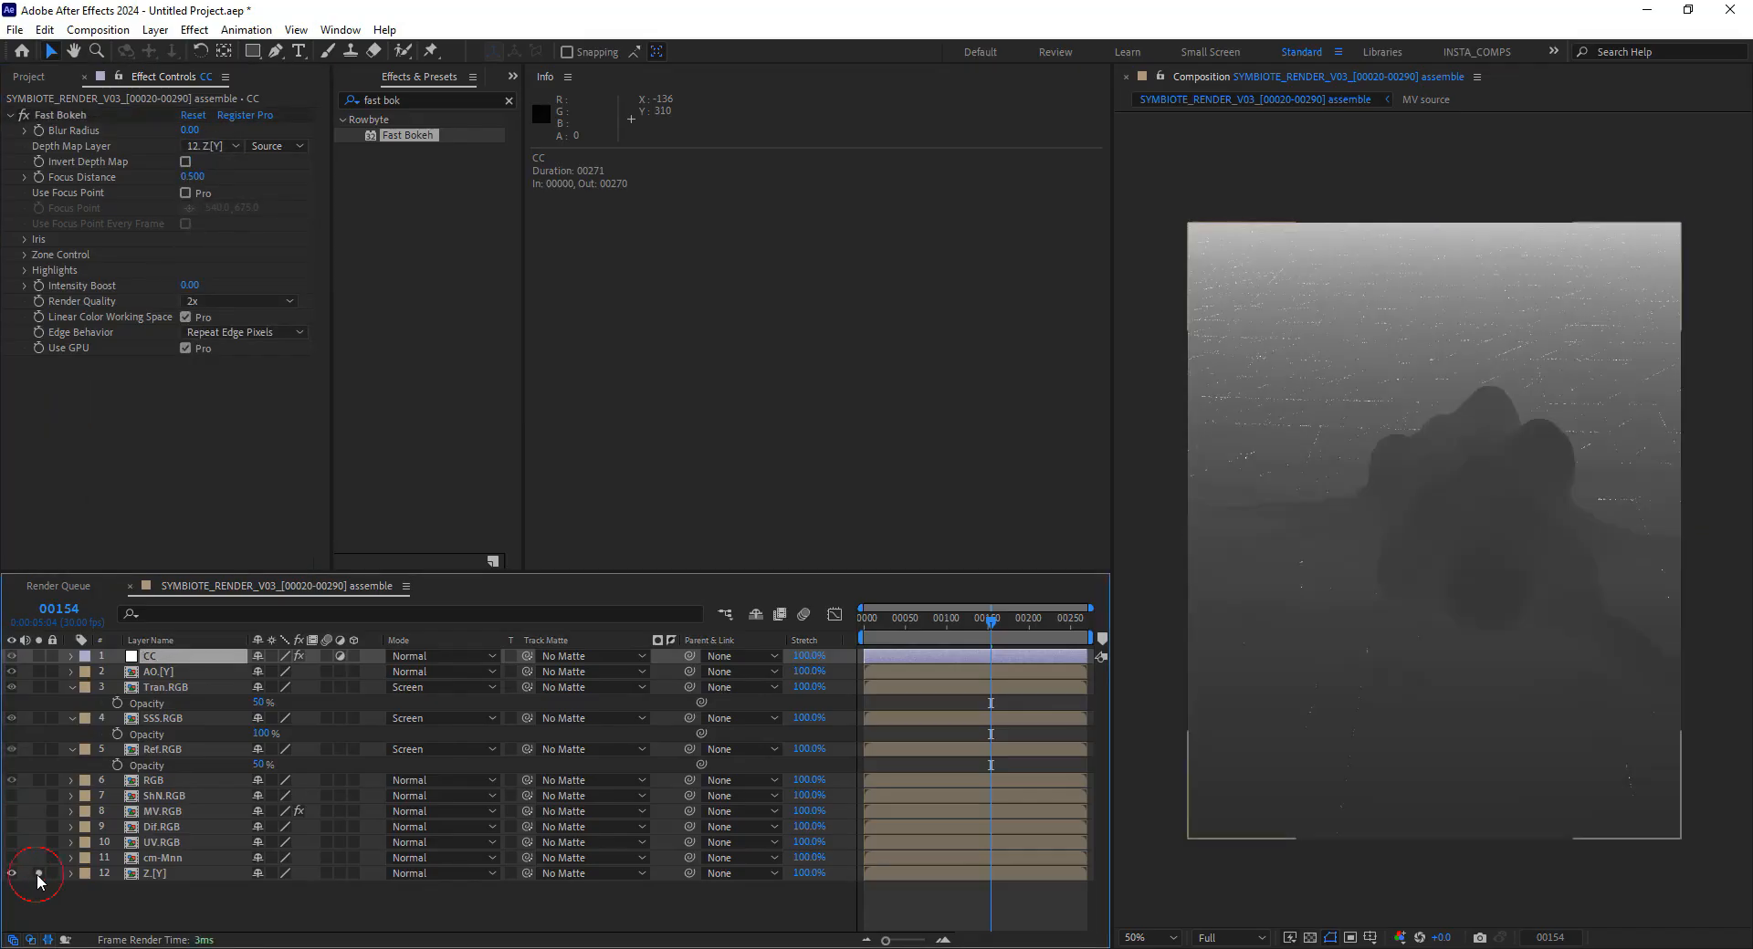
pyautogui.scroll(2, 1318, 255)
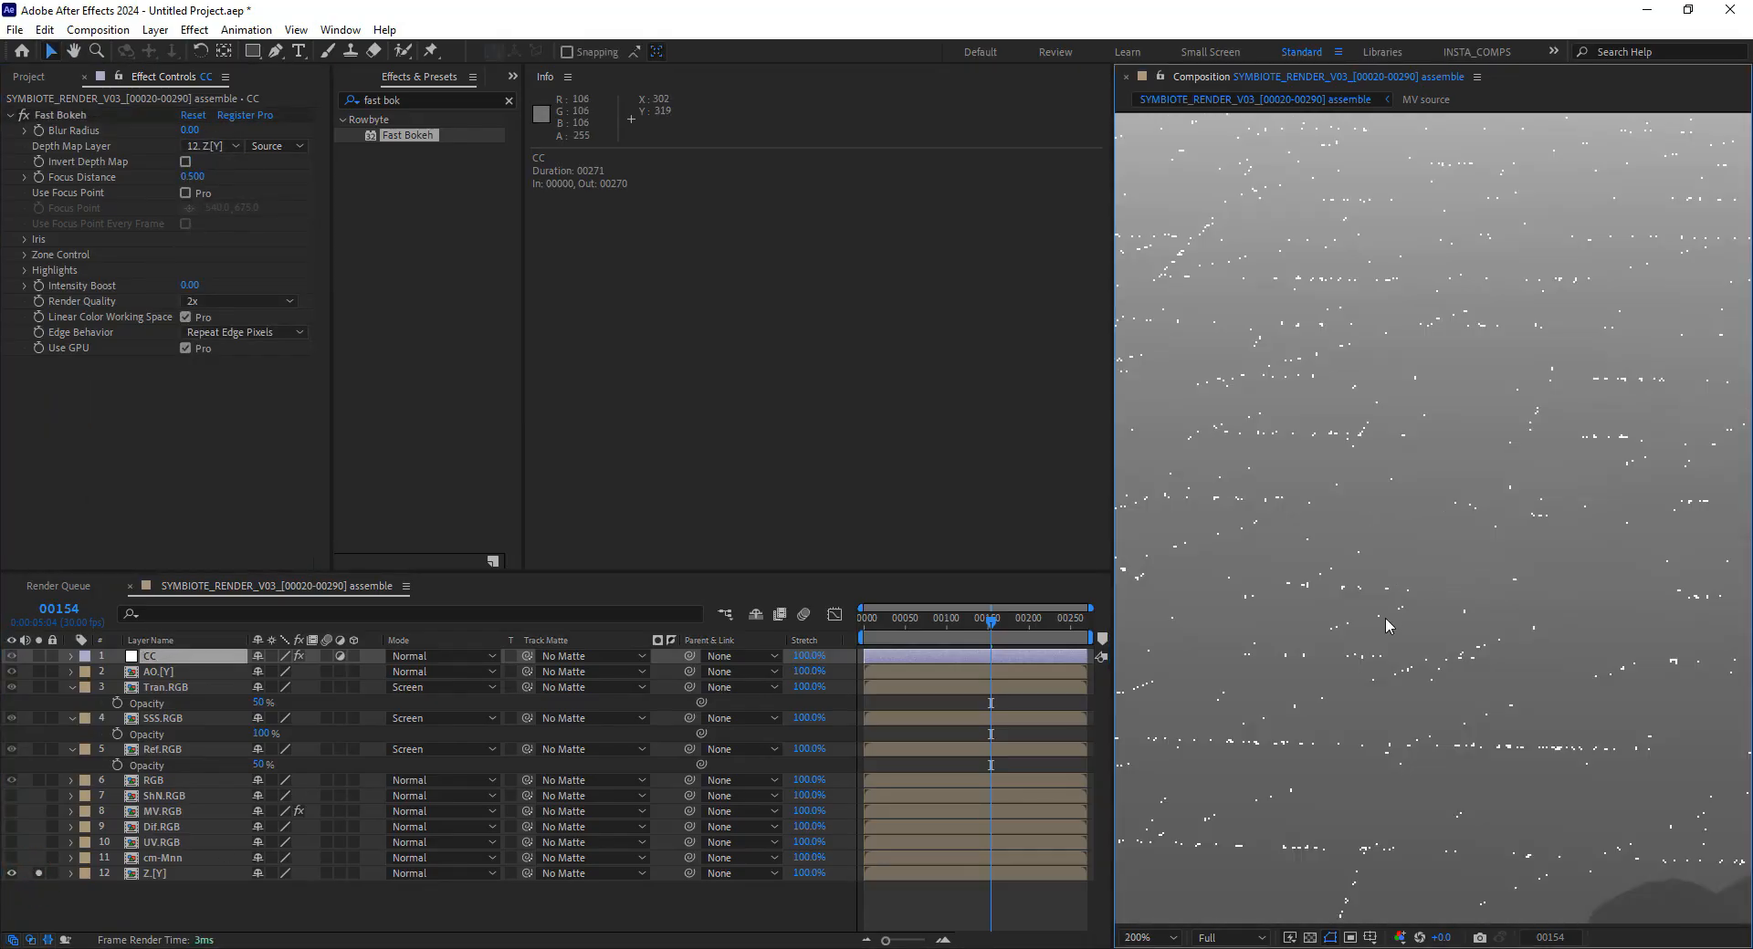
pyautogui.scroll(1, 1384, 617)
pyautogui.scroll(3, 1403, 514)
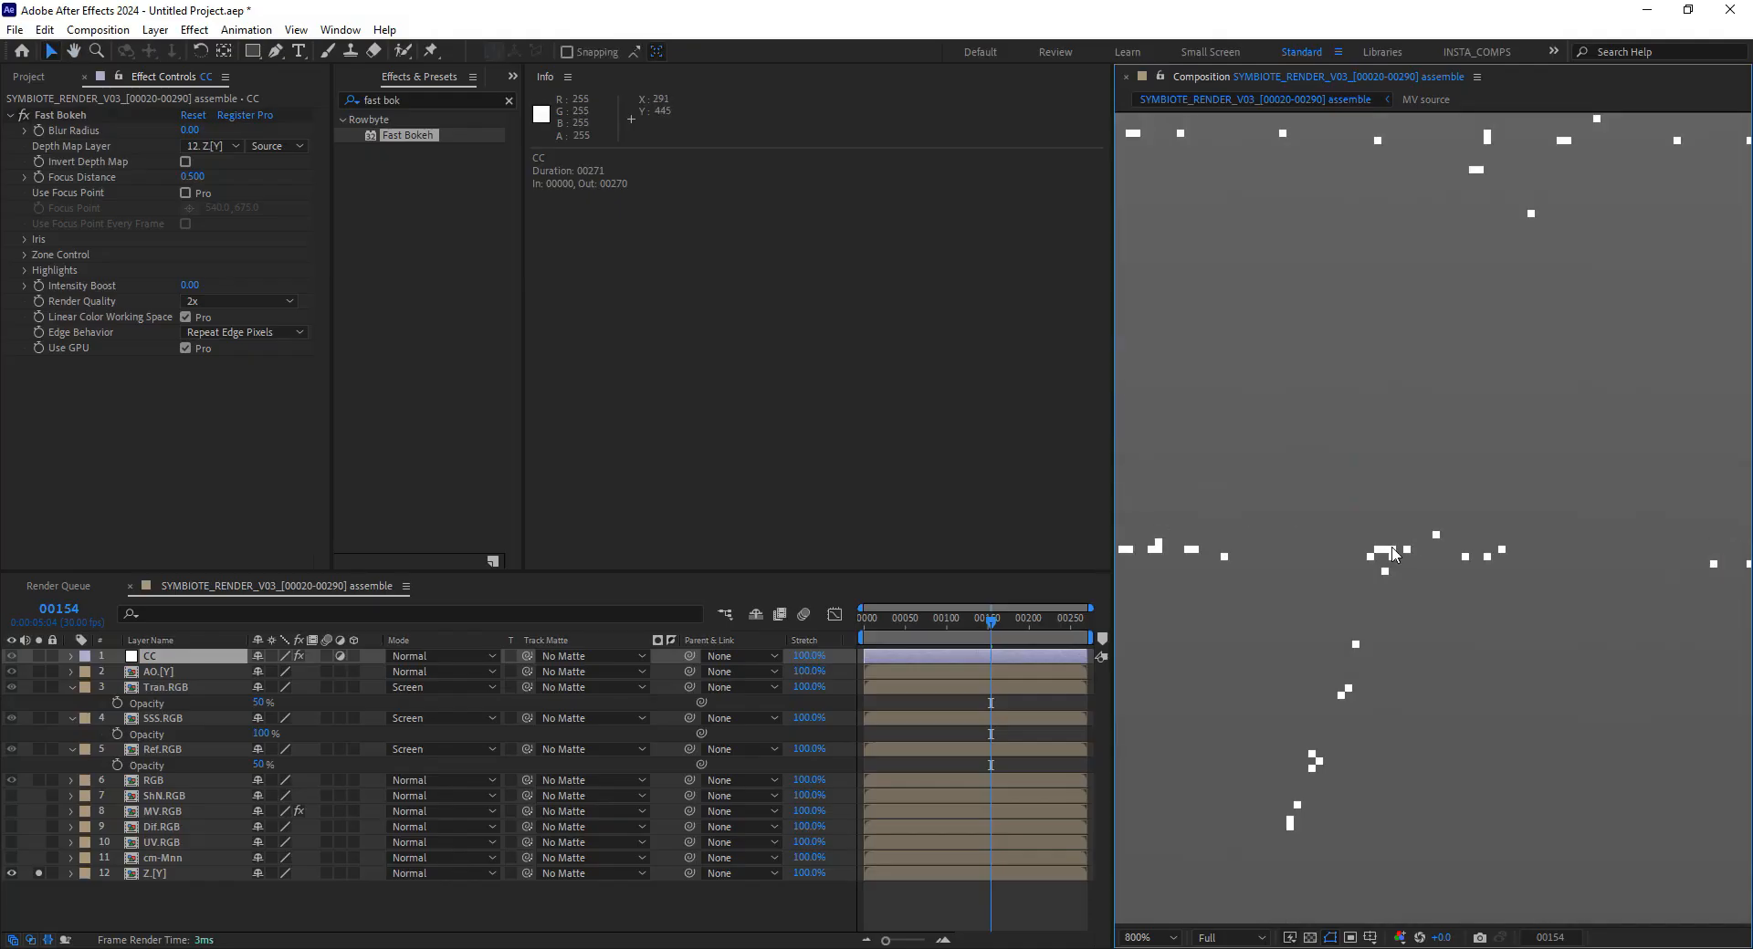
pyautogui.scroll(-1, 1393, 551)
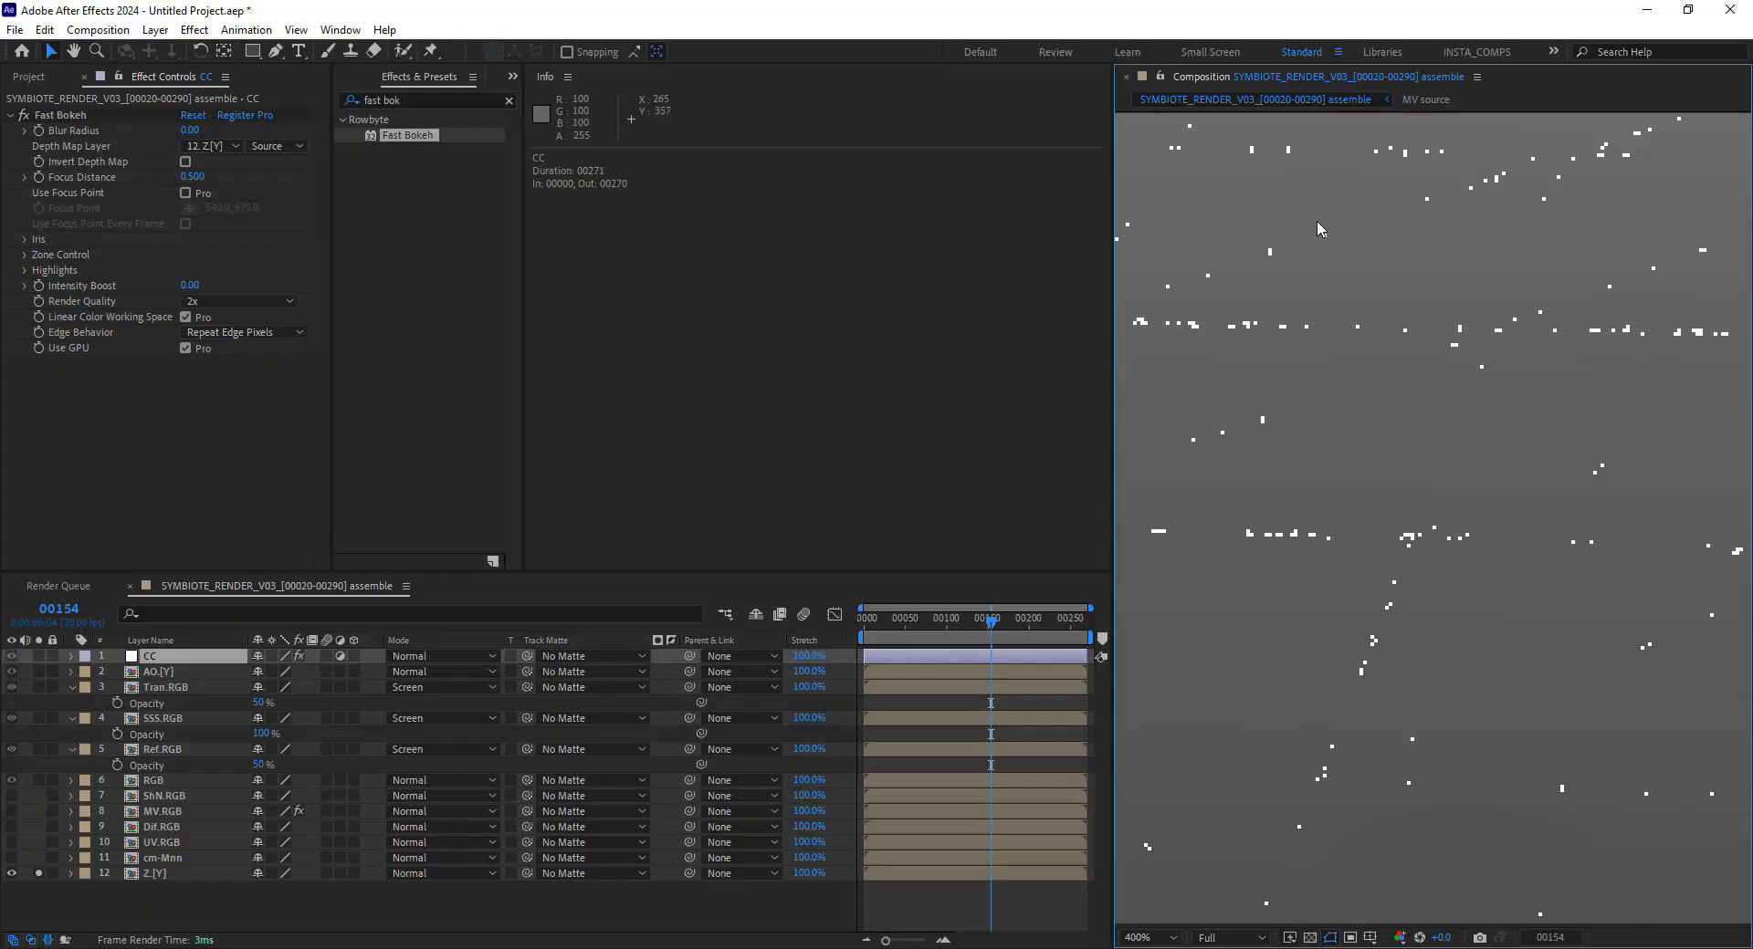
pyautogui.scroll(-2, 1422, 430)
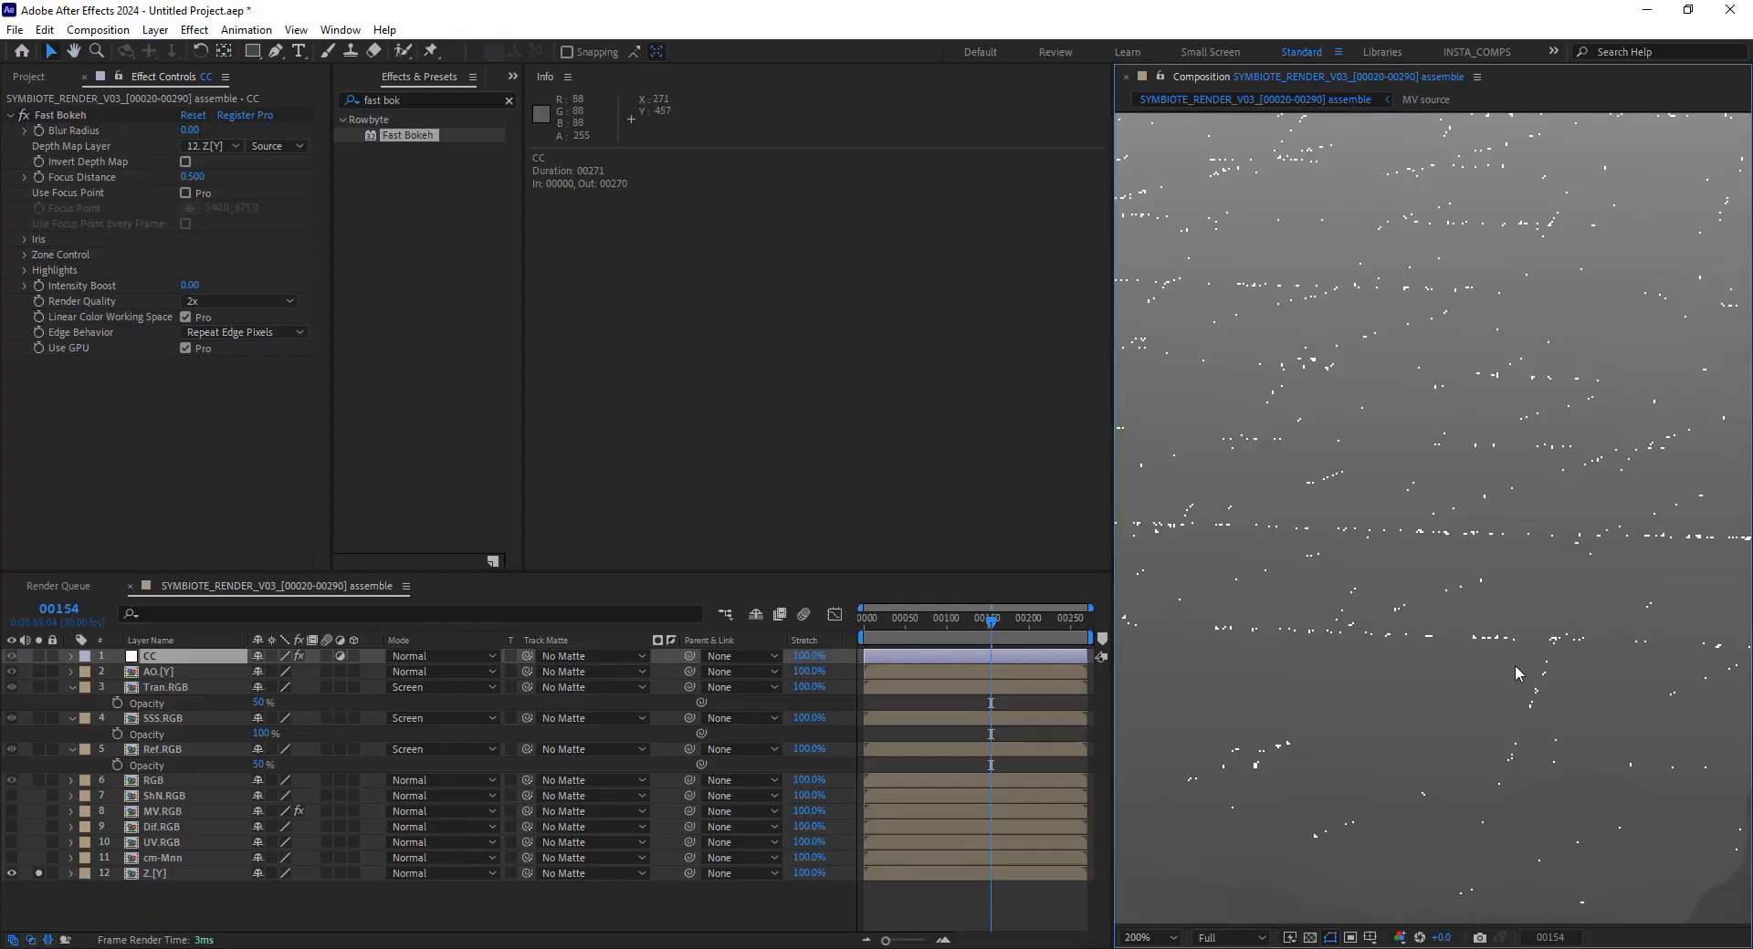
pyautogui.scroll(-2, 1515, 665)
pyautogui.moveTo(1397, 584); pyautogui.dragTo(1322, 521)
pyautogui.scroll(2, 1451, 516)
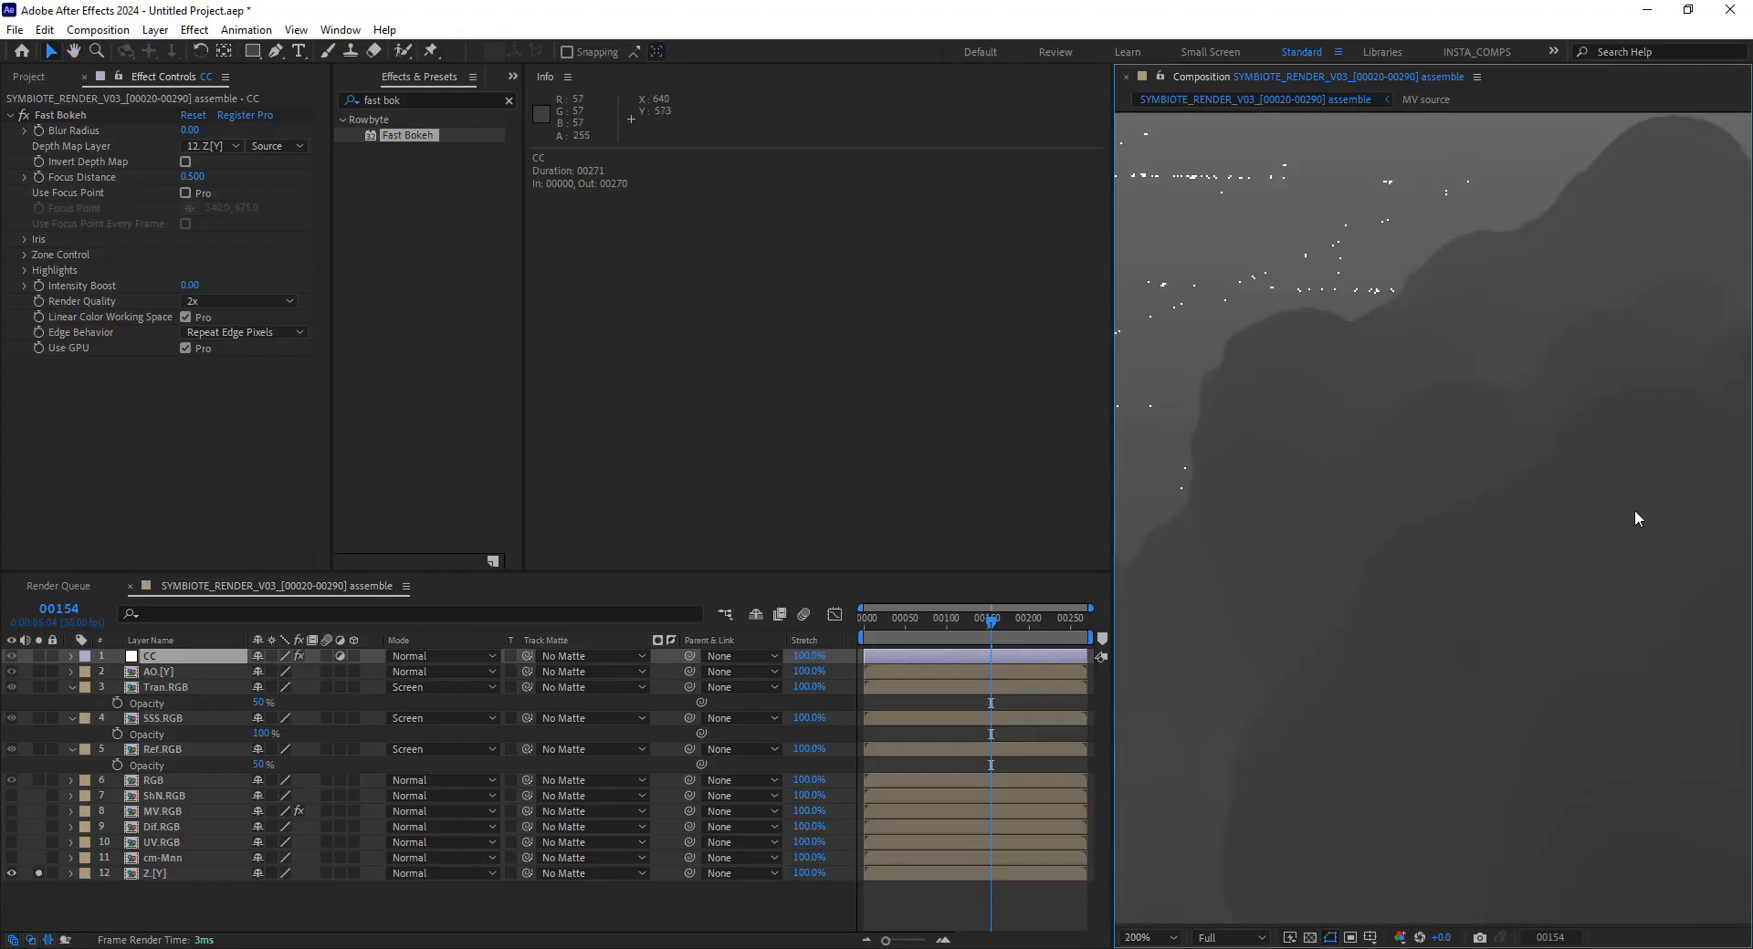
pyautogui.scroll(-2, 1636, 518)
pyautogui.scroll(1, 1558, 478)
pyautogui.scroll(-1, 1441, 480)
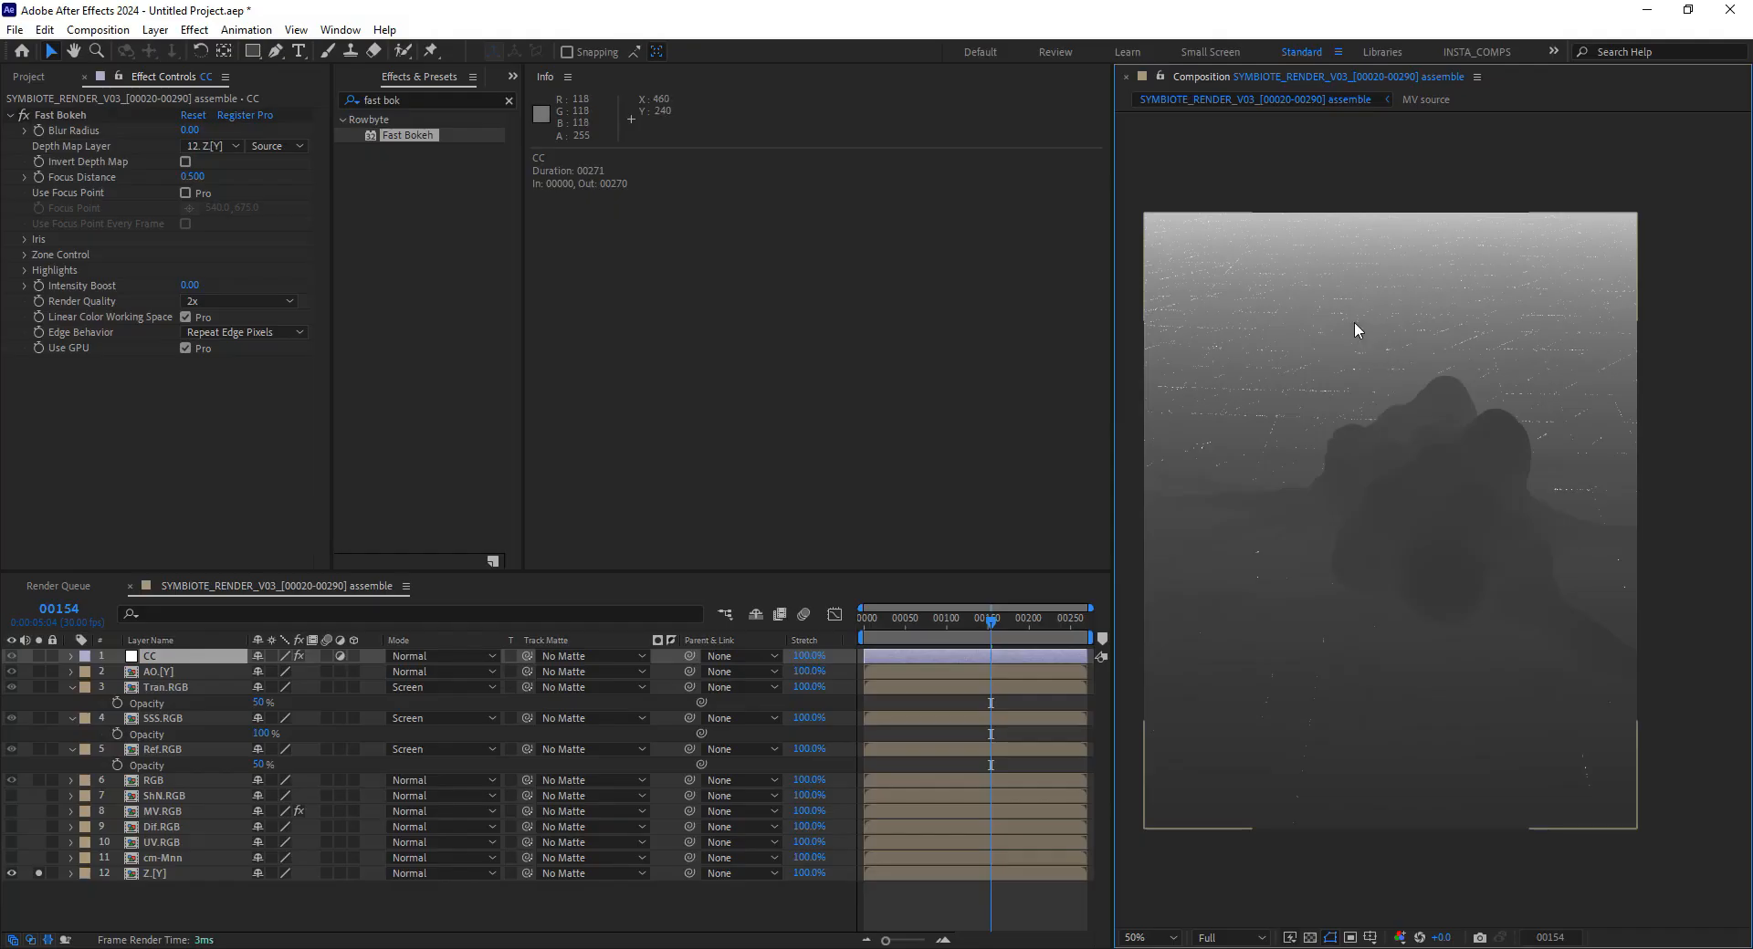
pyautogui.scroll(1, 1354, 323)
pyautogui.moveTo(1376, 351); pyautogui.dragTo(1350, 438)
pyautogui.scroll(-1, 1350, 438)
pyautogui.moveTo(1398, 506); pyautogui.dragTo(1346, 370)
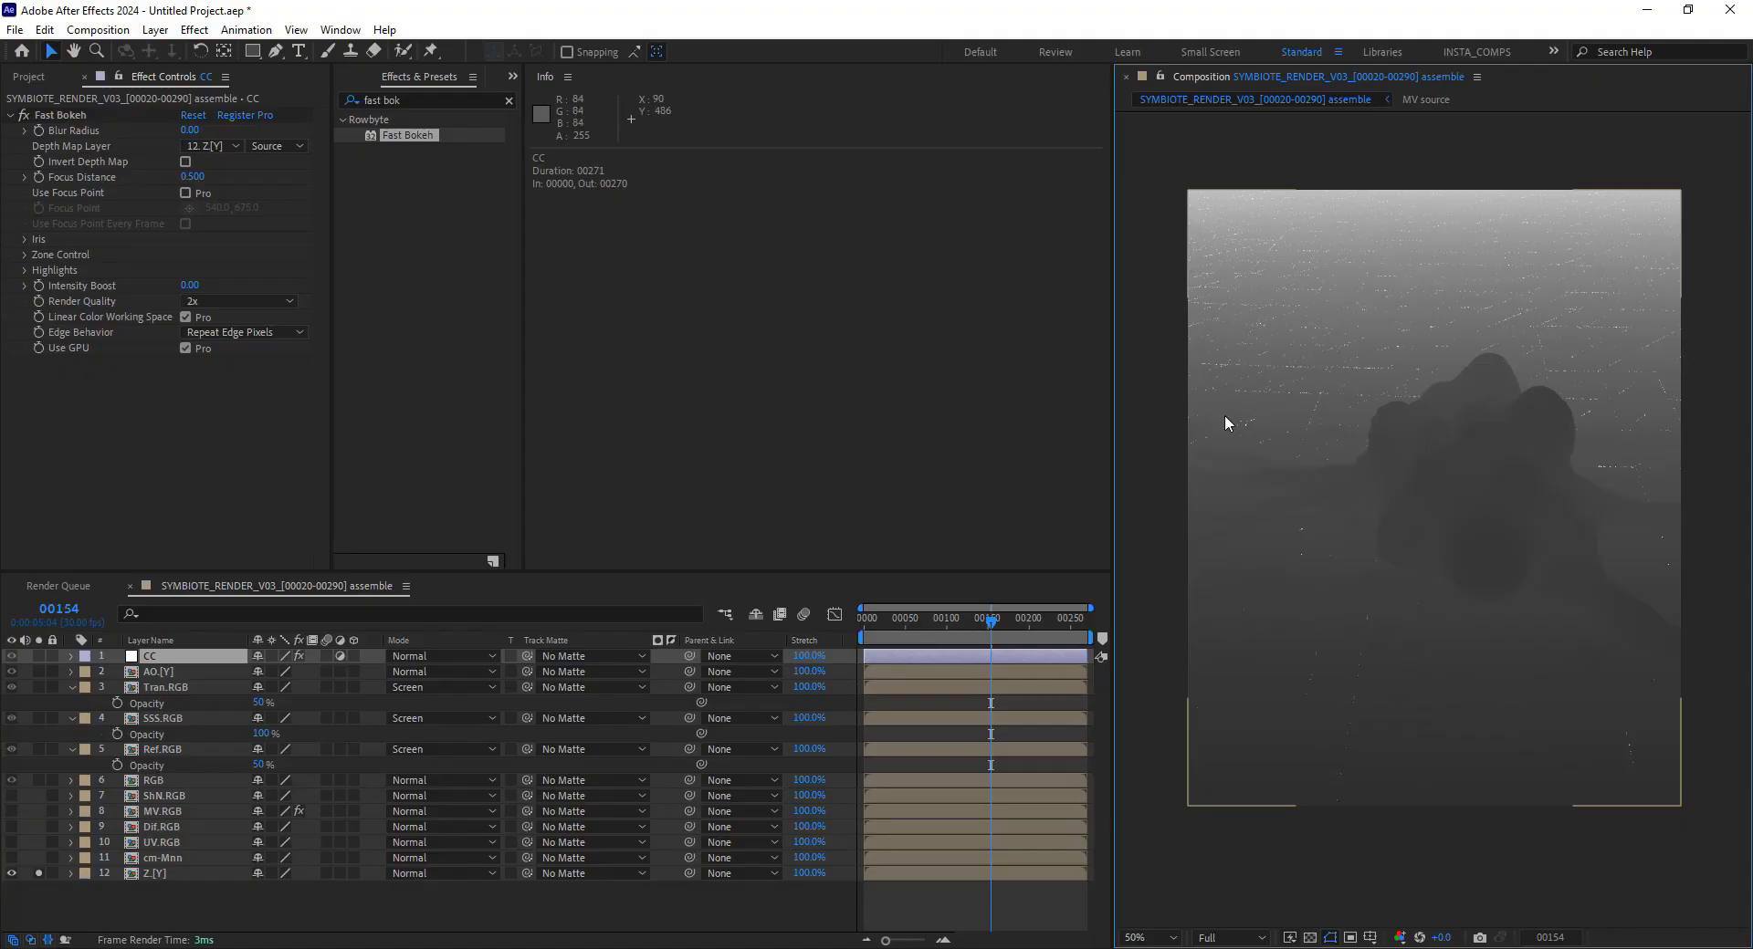
pyautogui.scroll(1, 1339, 341)
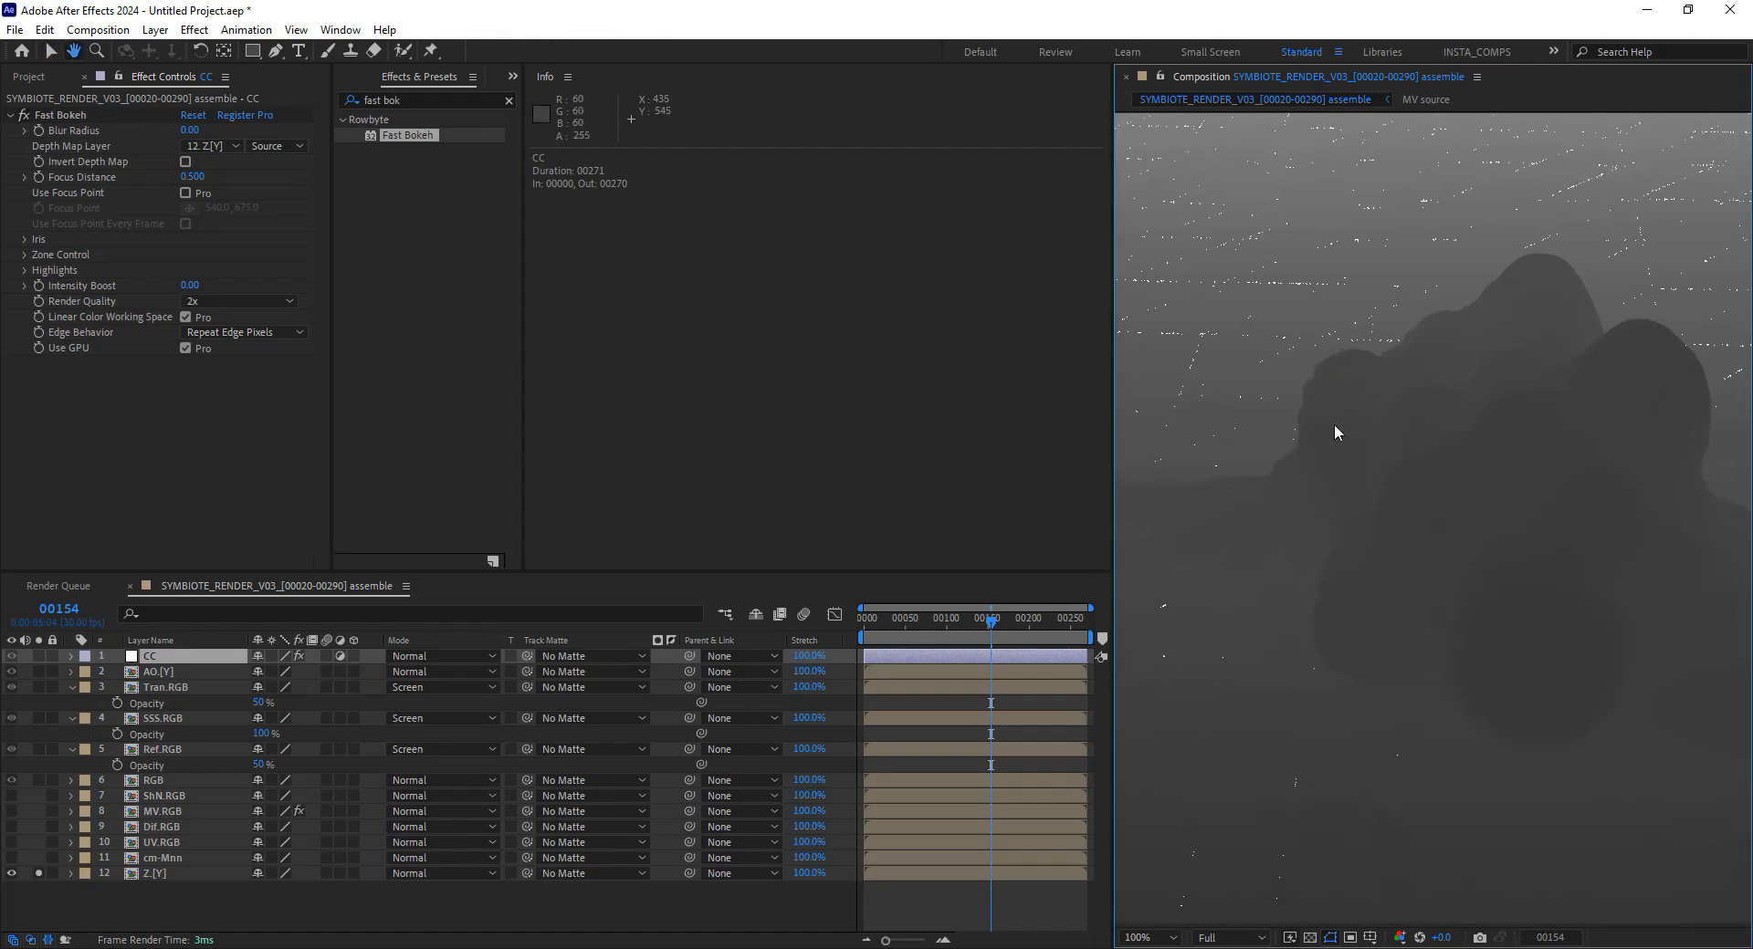
pyautogui.scroll(-1, 1316, 376)
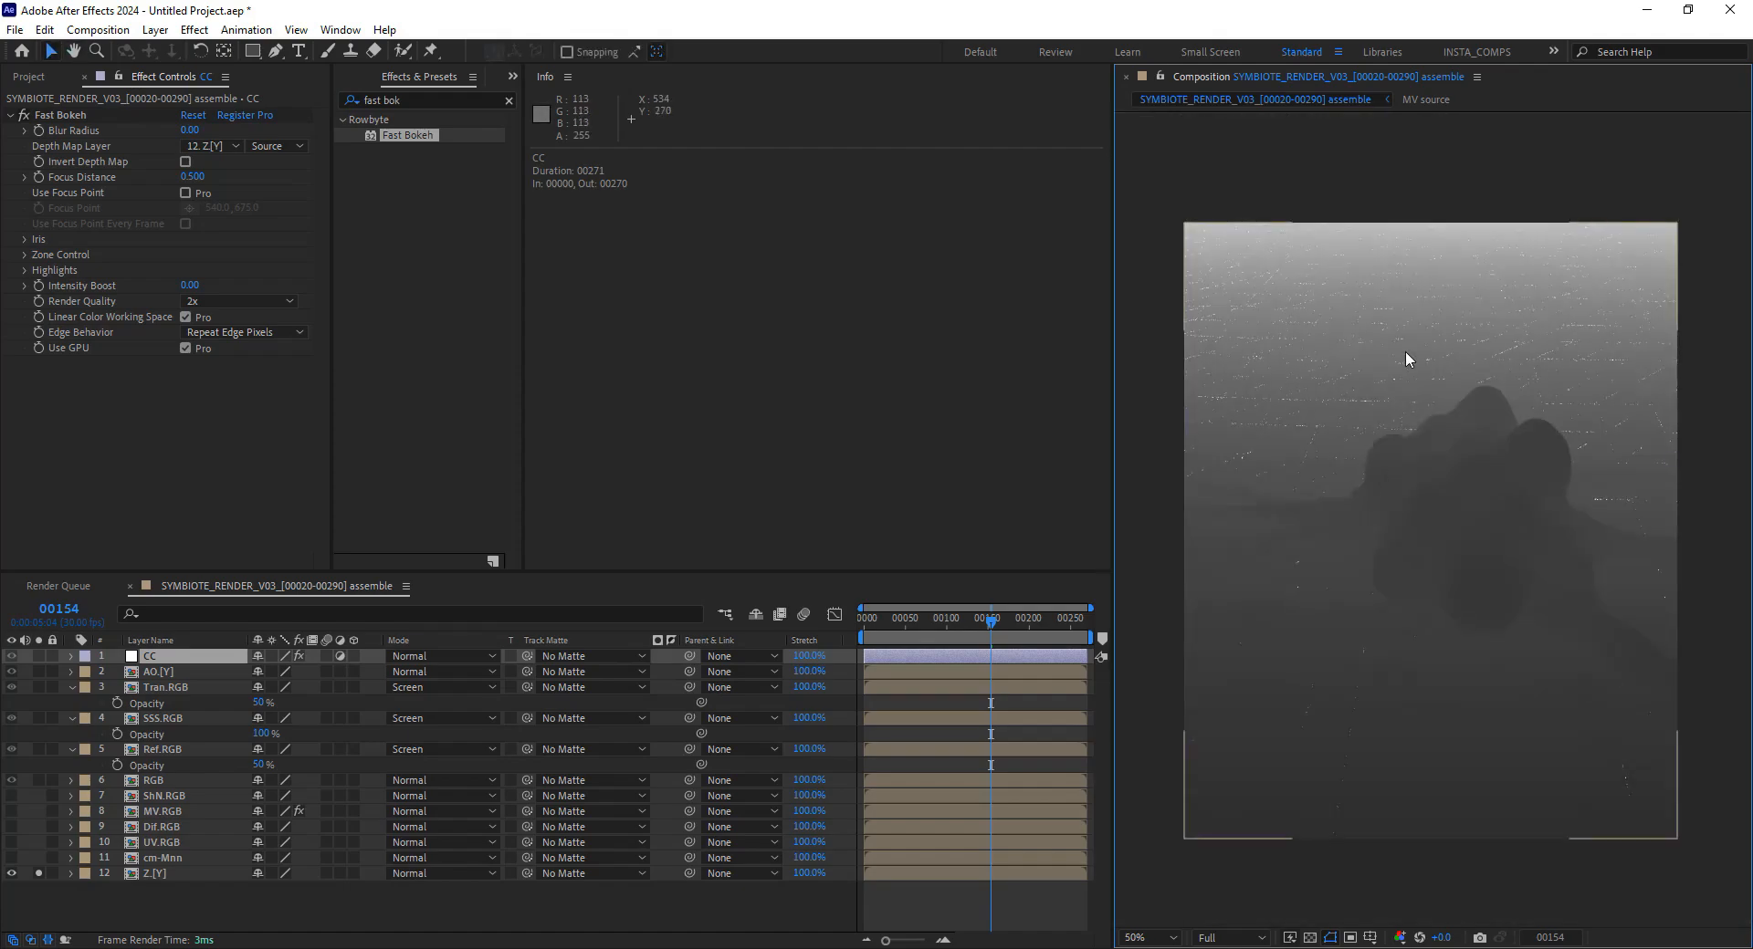
pyautogui.click(37, 873)
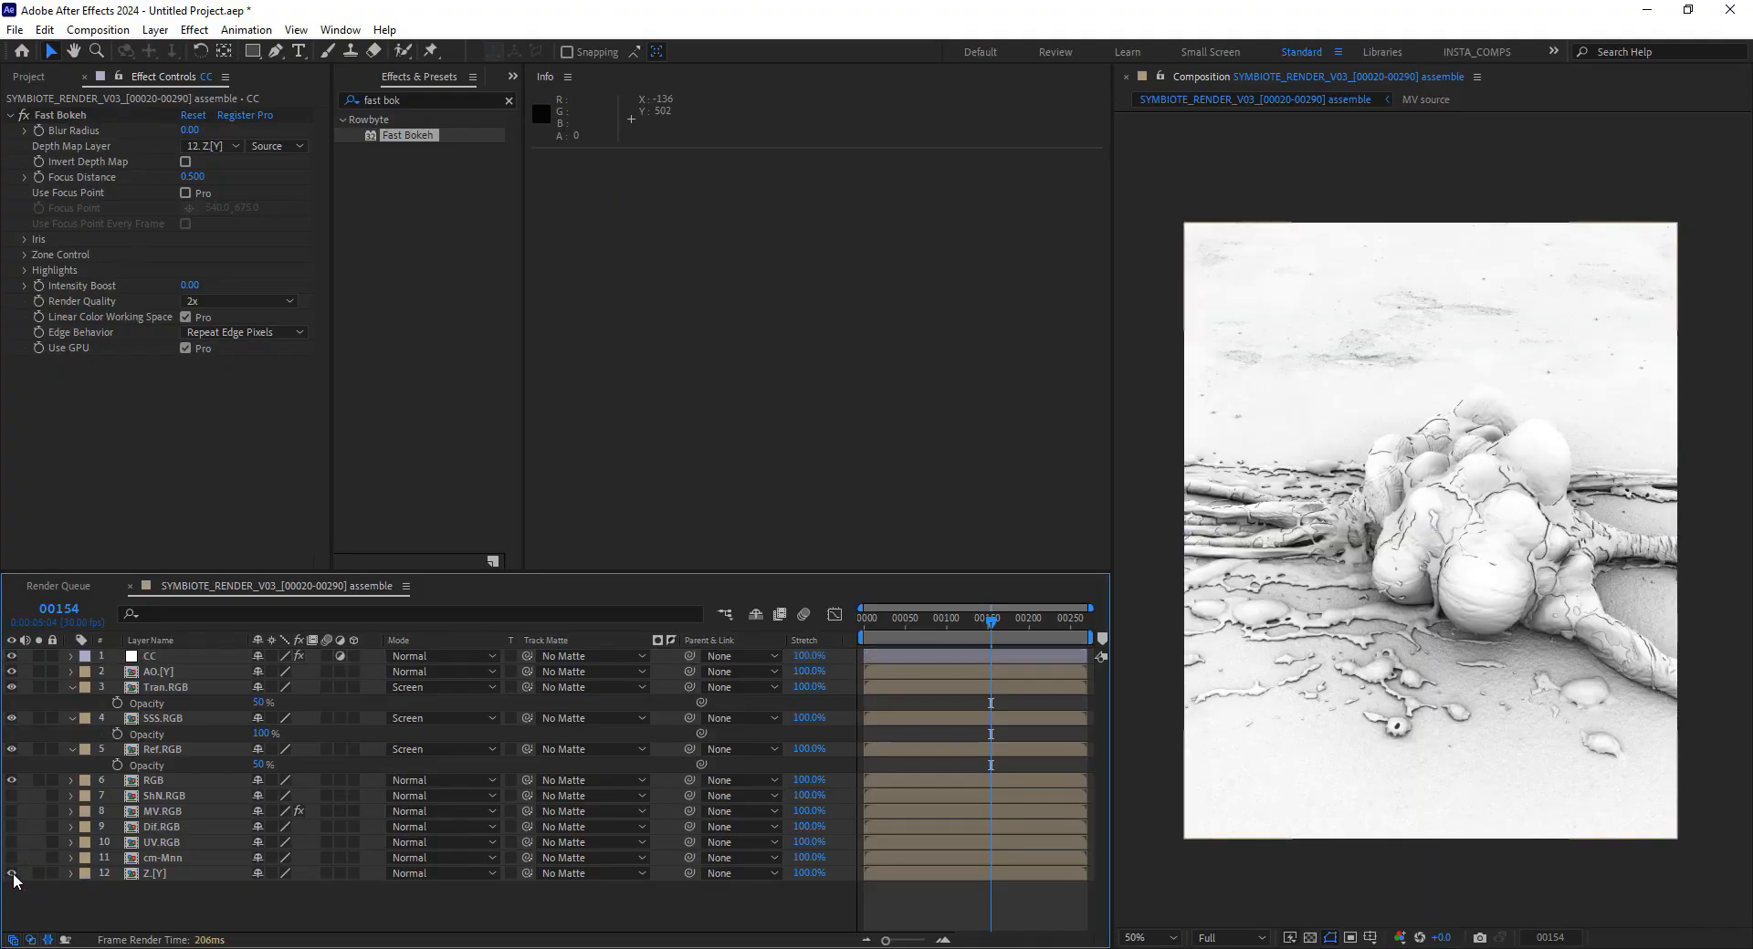
# Blend the AO.[Y] layer in Multiply mode and set its opacity to 20%
pyautogui.click(205, 672)
pyautogui.press('t')
pyautogui.click(442, 672)
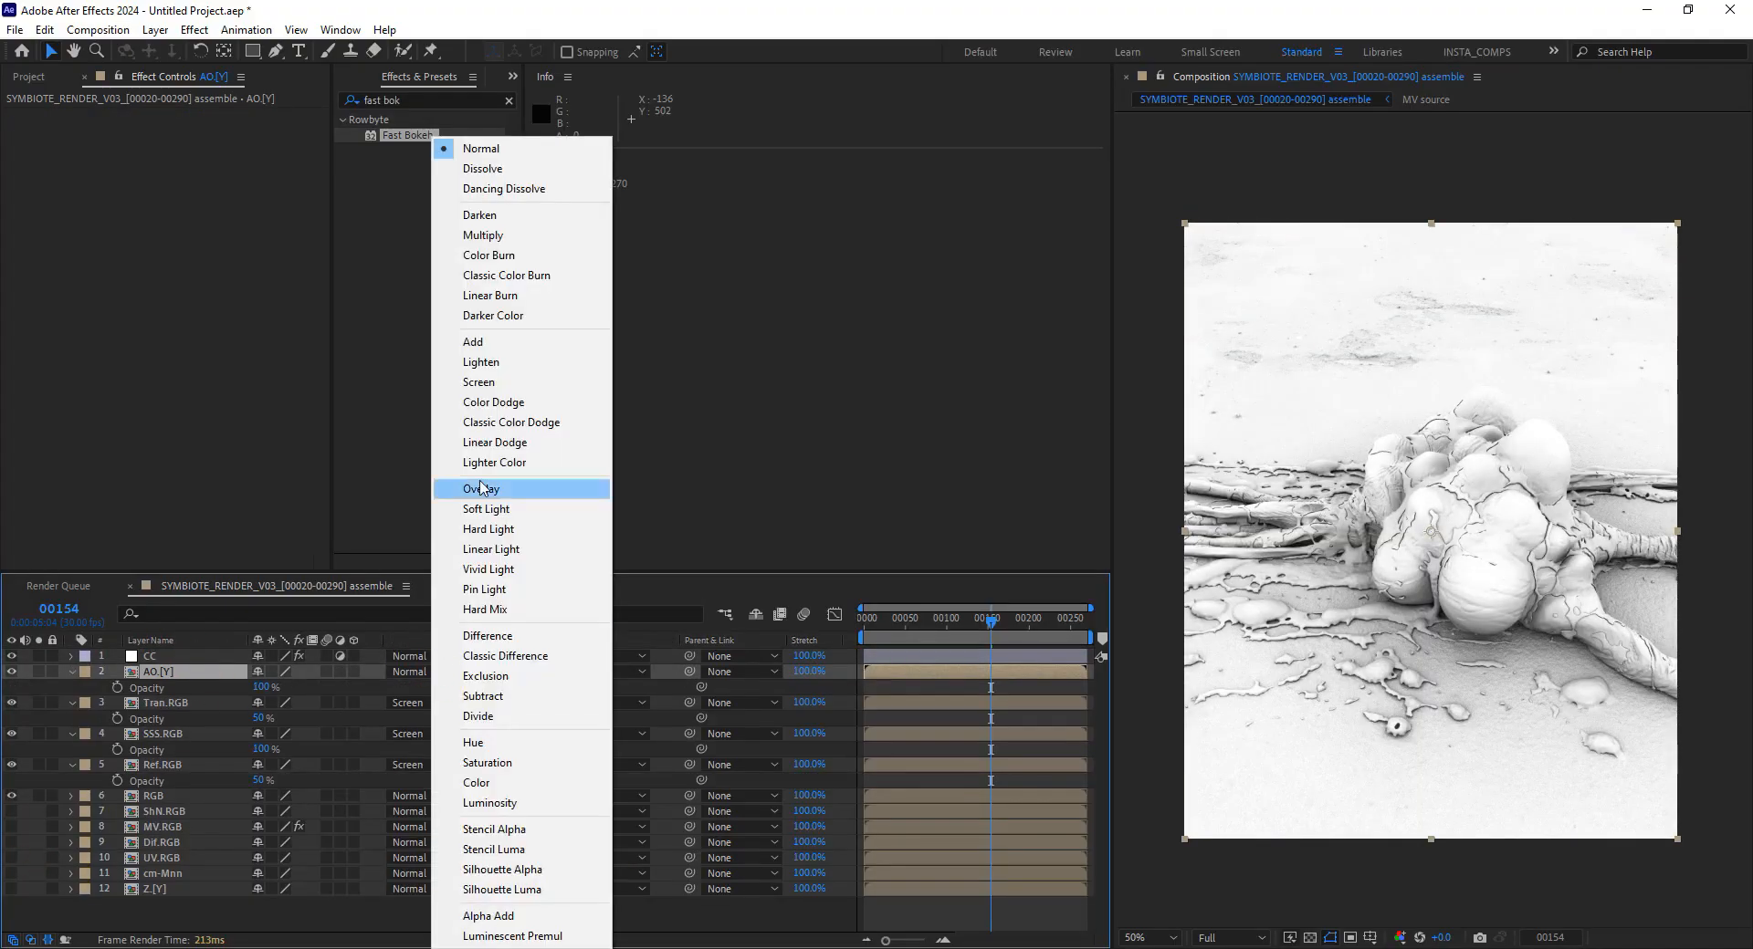
pyautogui.click(497, 219)
pyautogui.press('t')
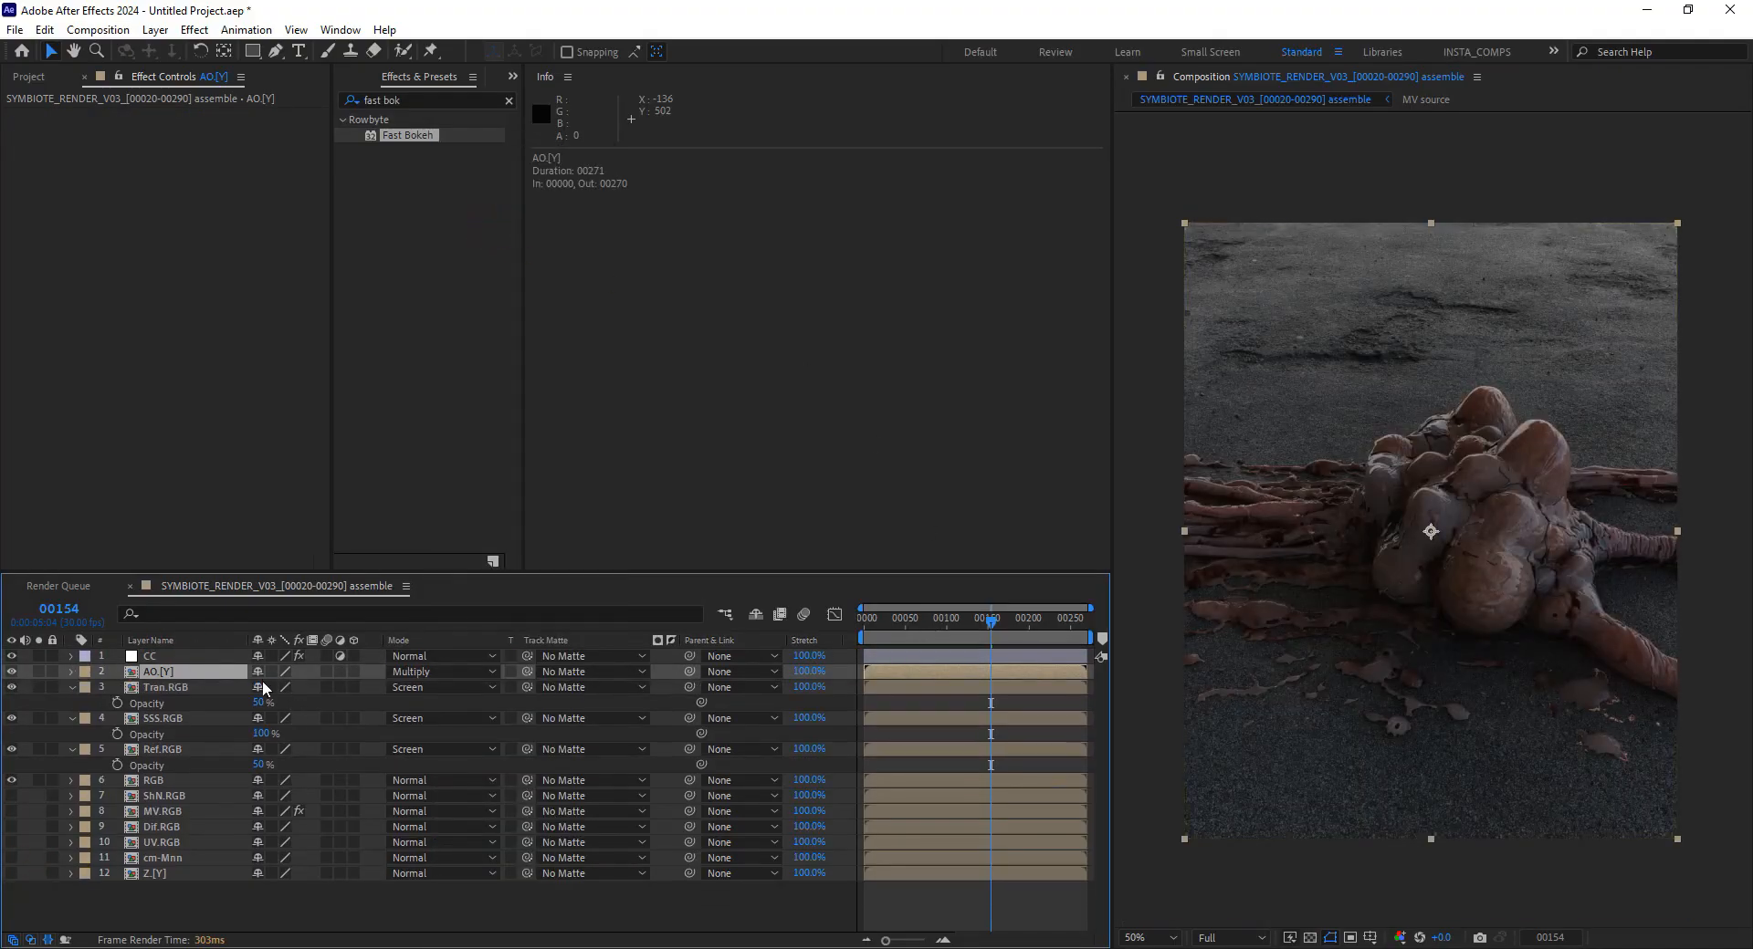
pyautogui.press('t')
pyautogui.press('t')
pyautogui.press('t')
pyautogui.click(259, 688)
pyautogui.write('20')
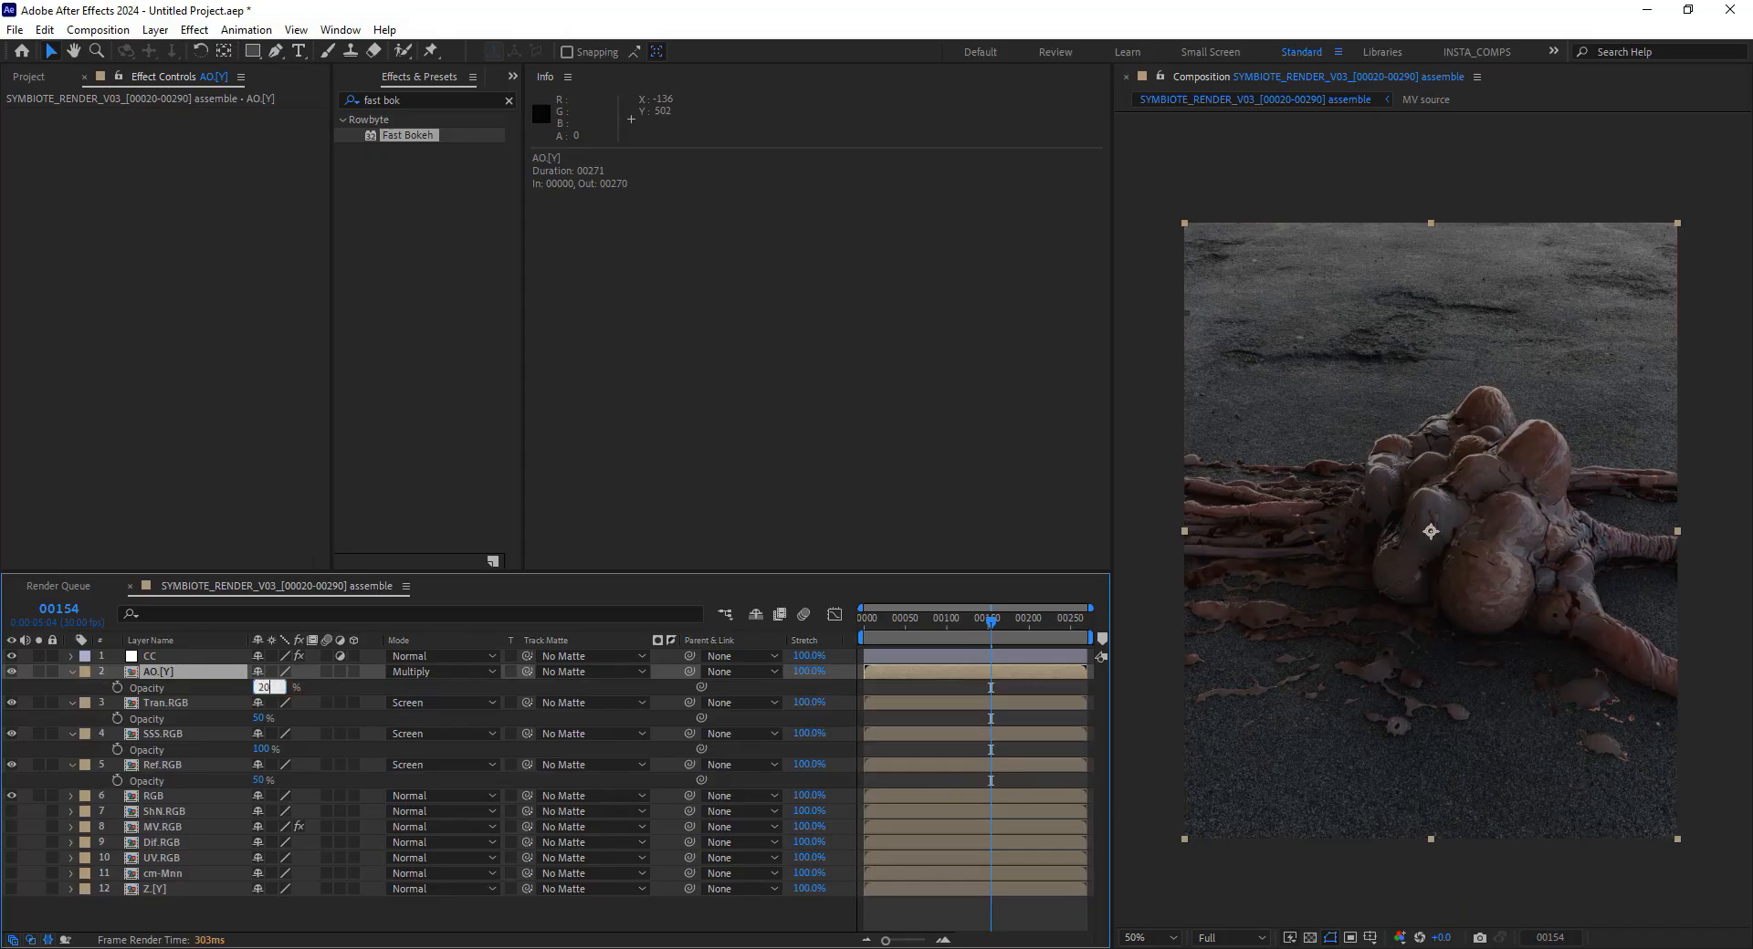
pyautogui.press('Return')
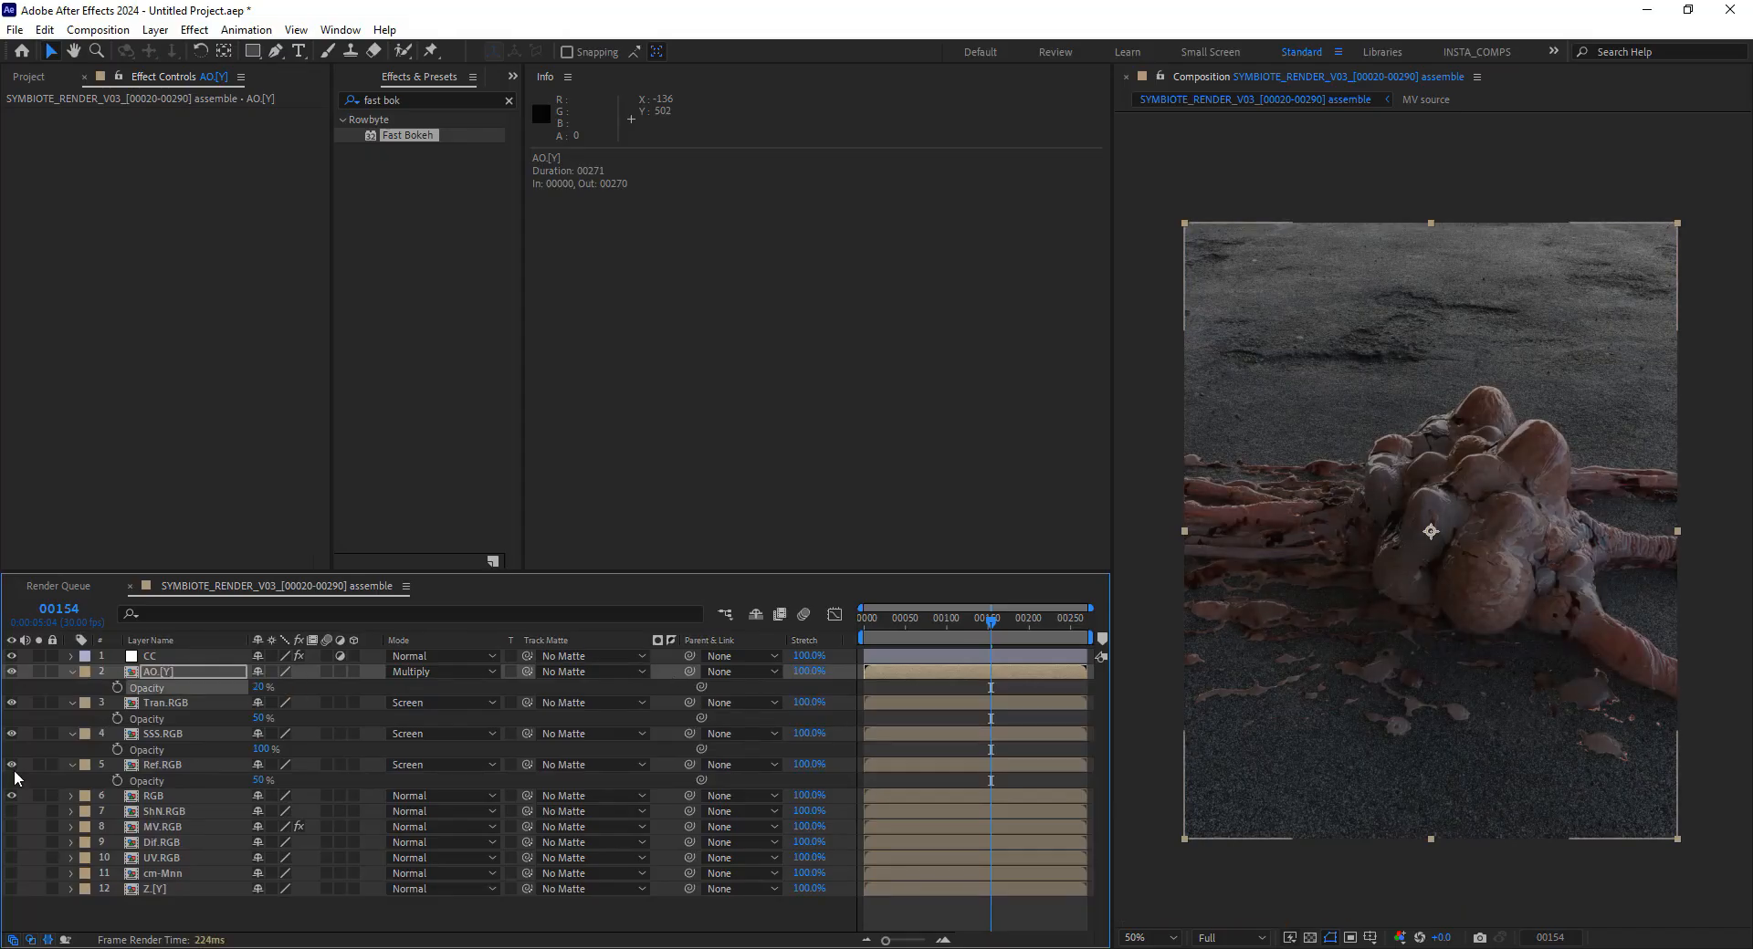
# Enable Use Focus Point in the CC layer's Fast Bokeh effect and place the focus point on the creature at about 646, 568
pyautogui.click(159, 656)
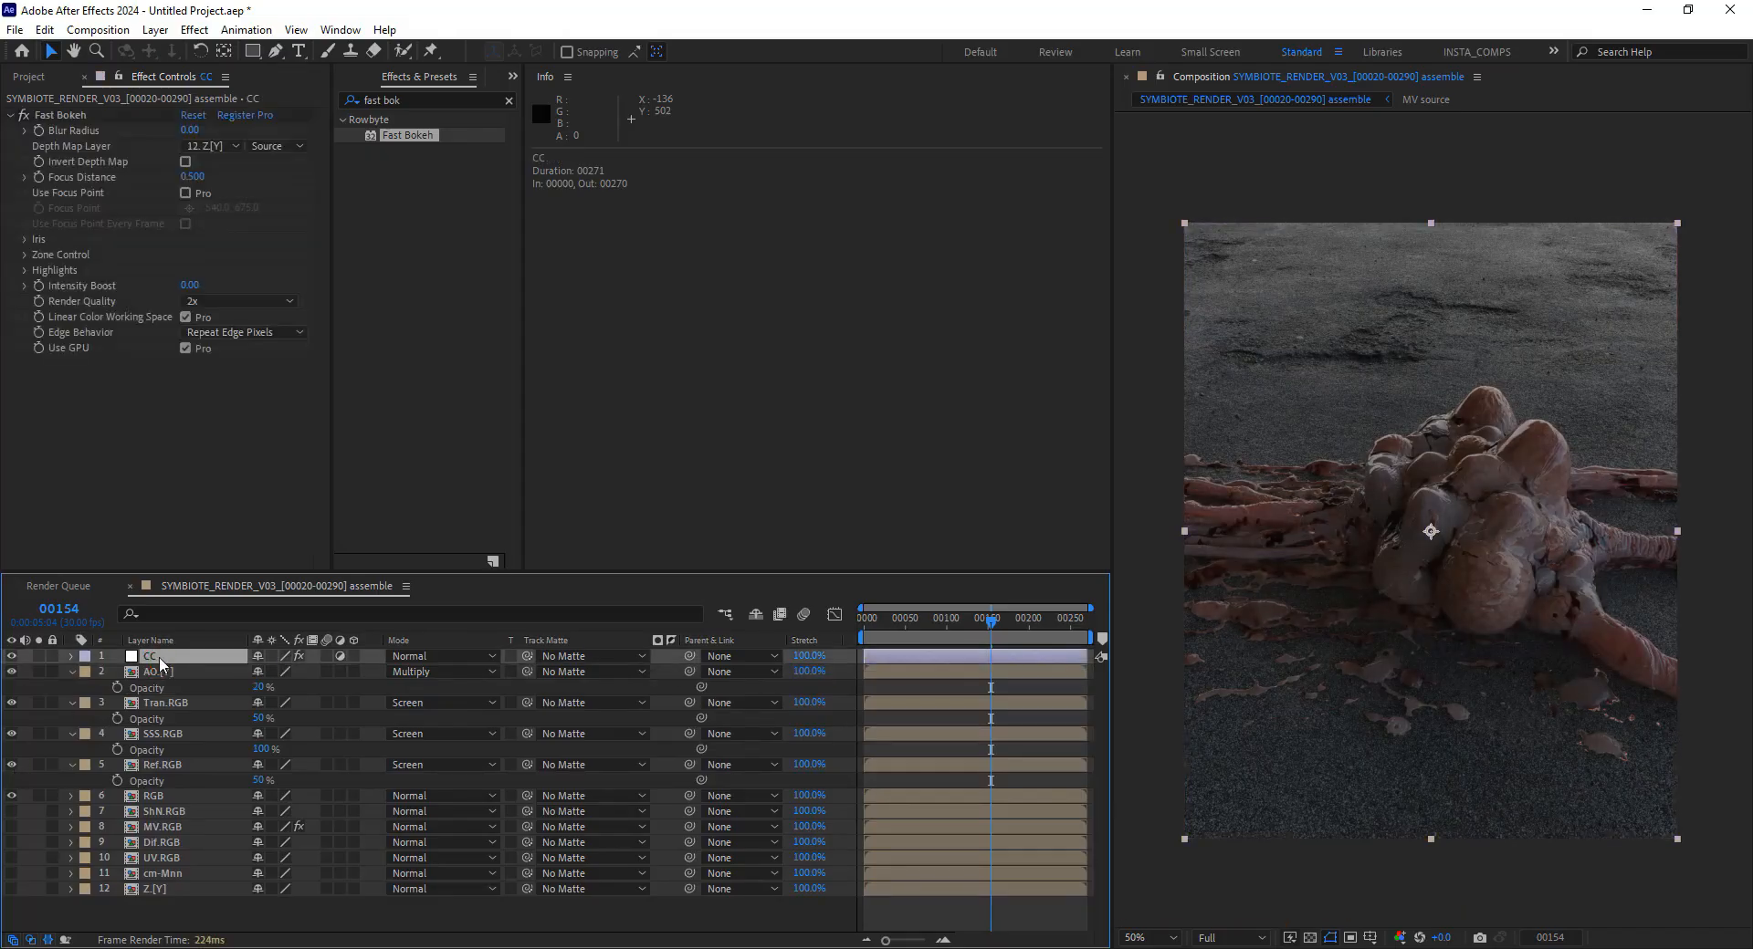
pyautogui.click(10, 115)
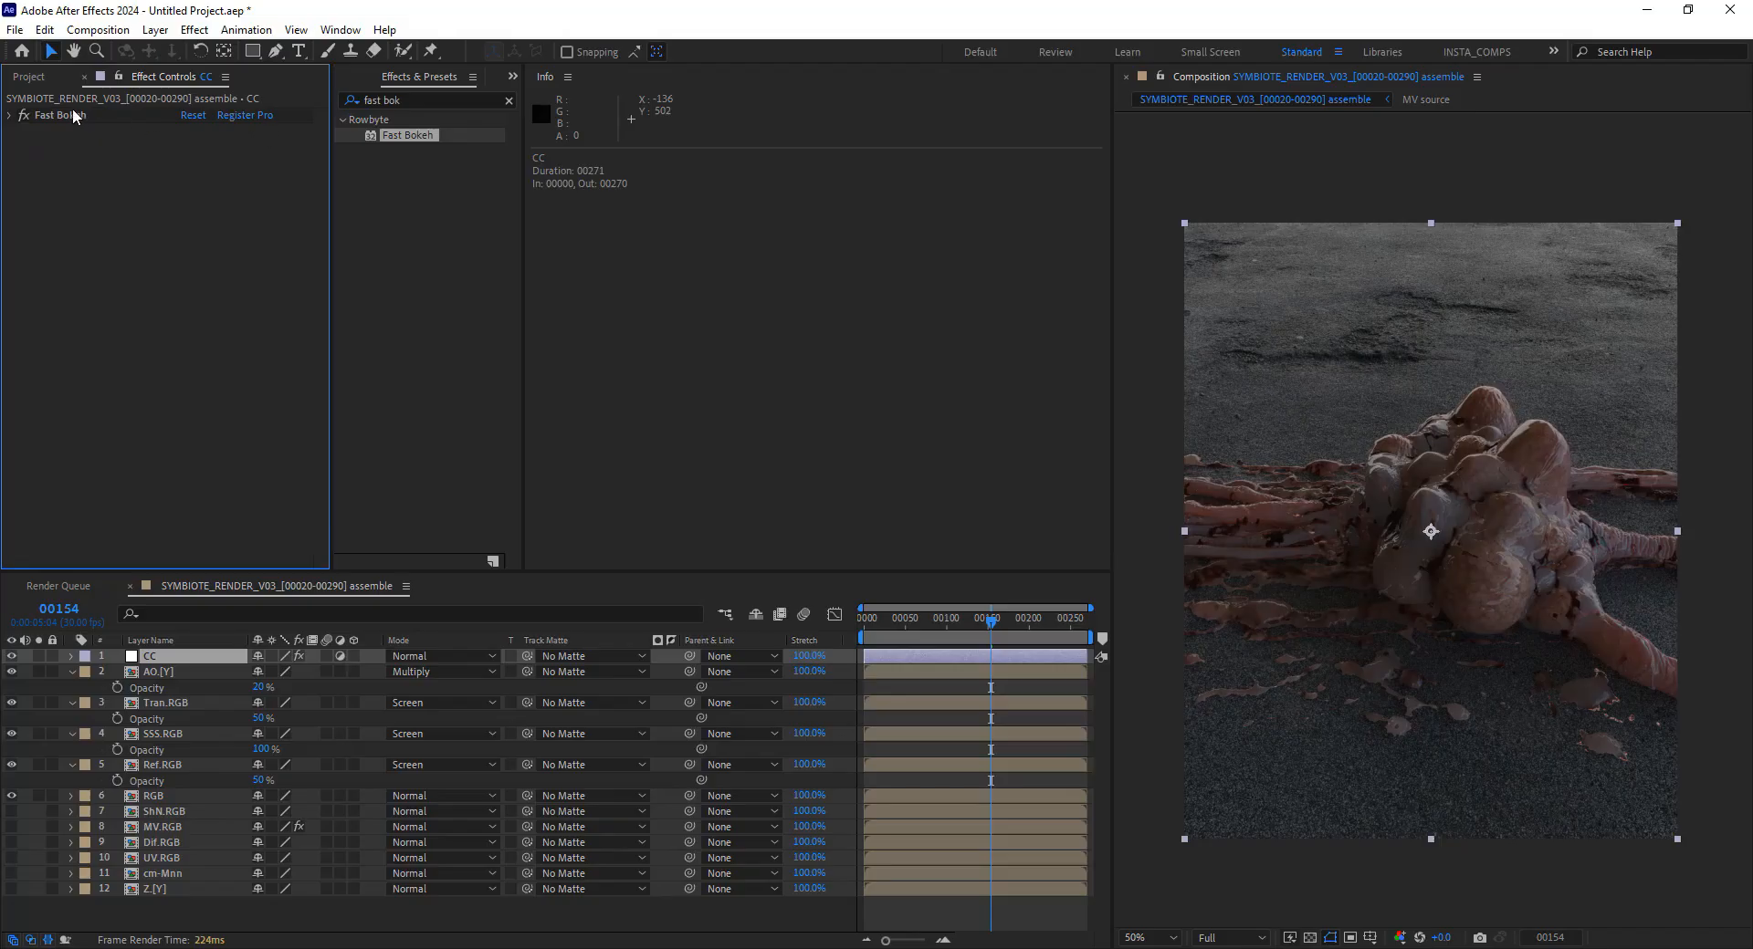
pyautogui.click(73, 114)
pyautogui.click(10, 115)
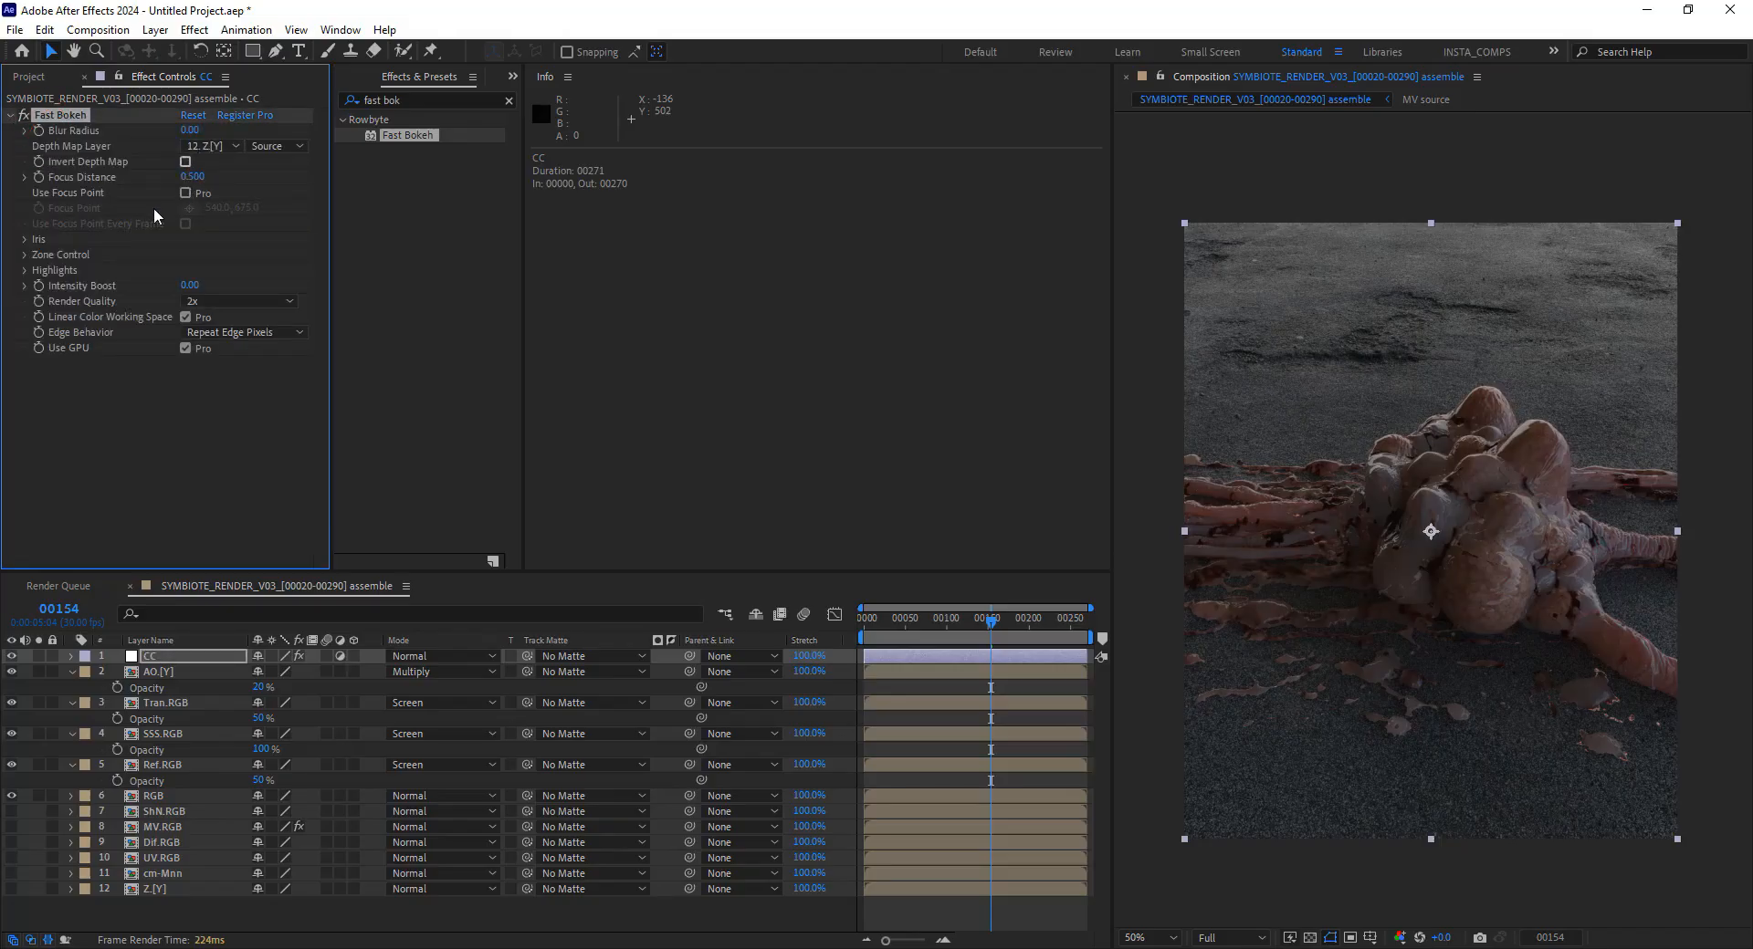
pyautogui.click(185, 194)
pyautogui.click(189, 209)
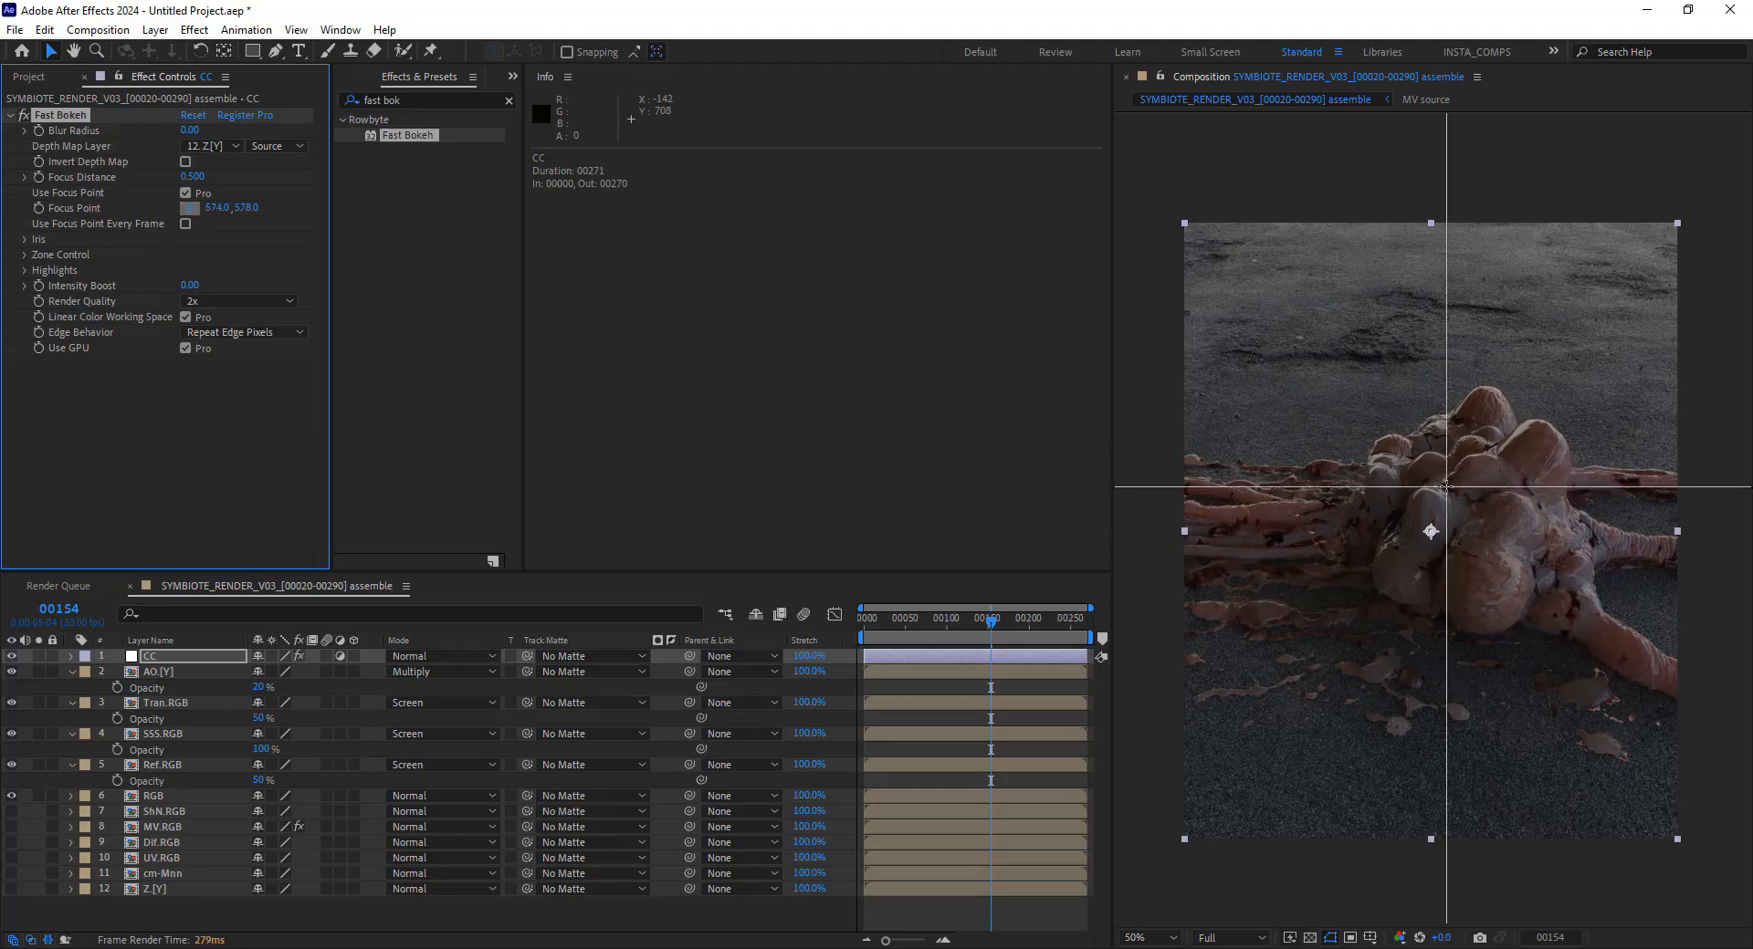
pyautogui.click(1509, 489)
pyautogui.moveTo(1510, 494); pyautogui.dragTo(1479, 486)
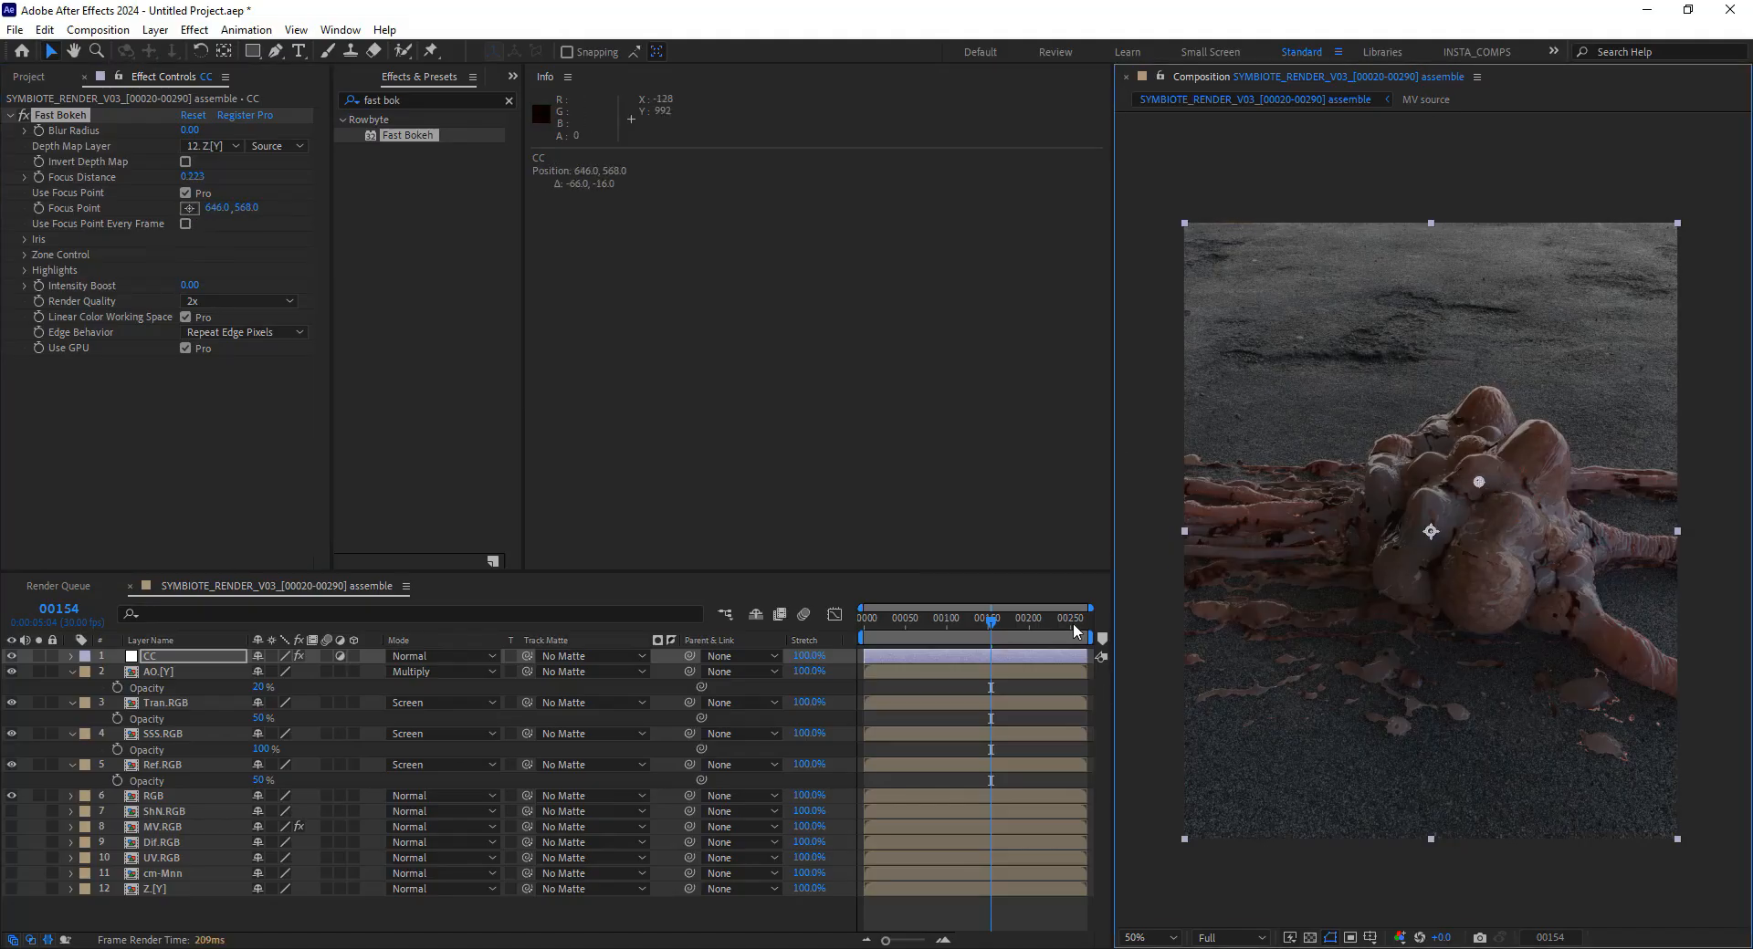
# Start keyframing the Fast Bokeh focus point at frame 0, positioned on the creature at about 616, 594
pyautogui.moveTo(1086, 624); pyautogui.dragTo(883, 632)
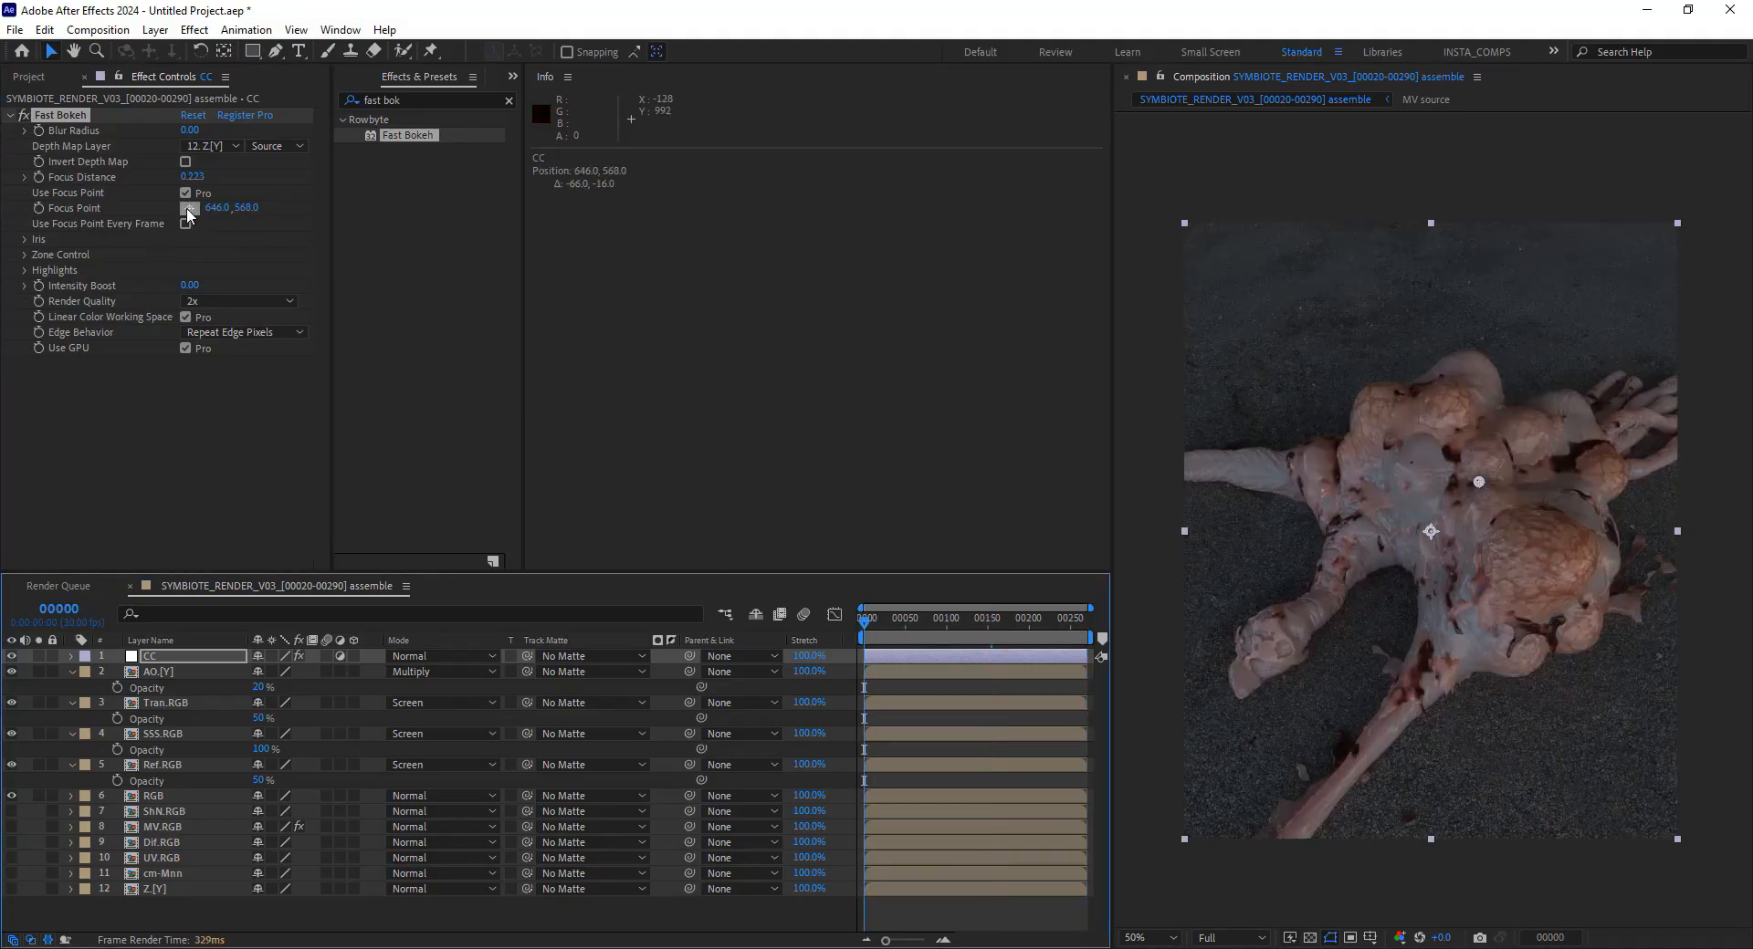
pyautogui.click(39, 208)
pyautogui.click(189, 208)
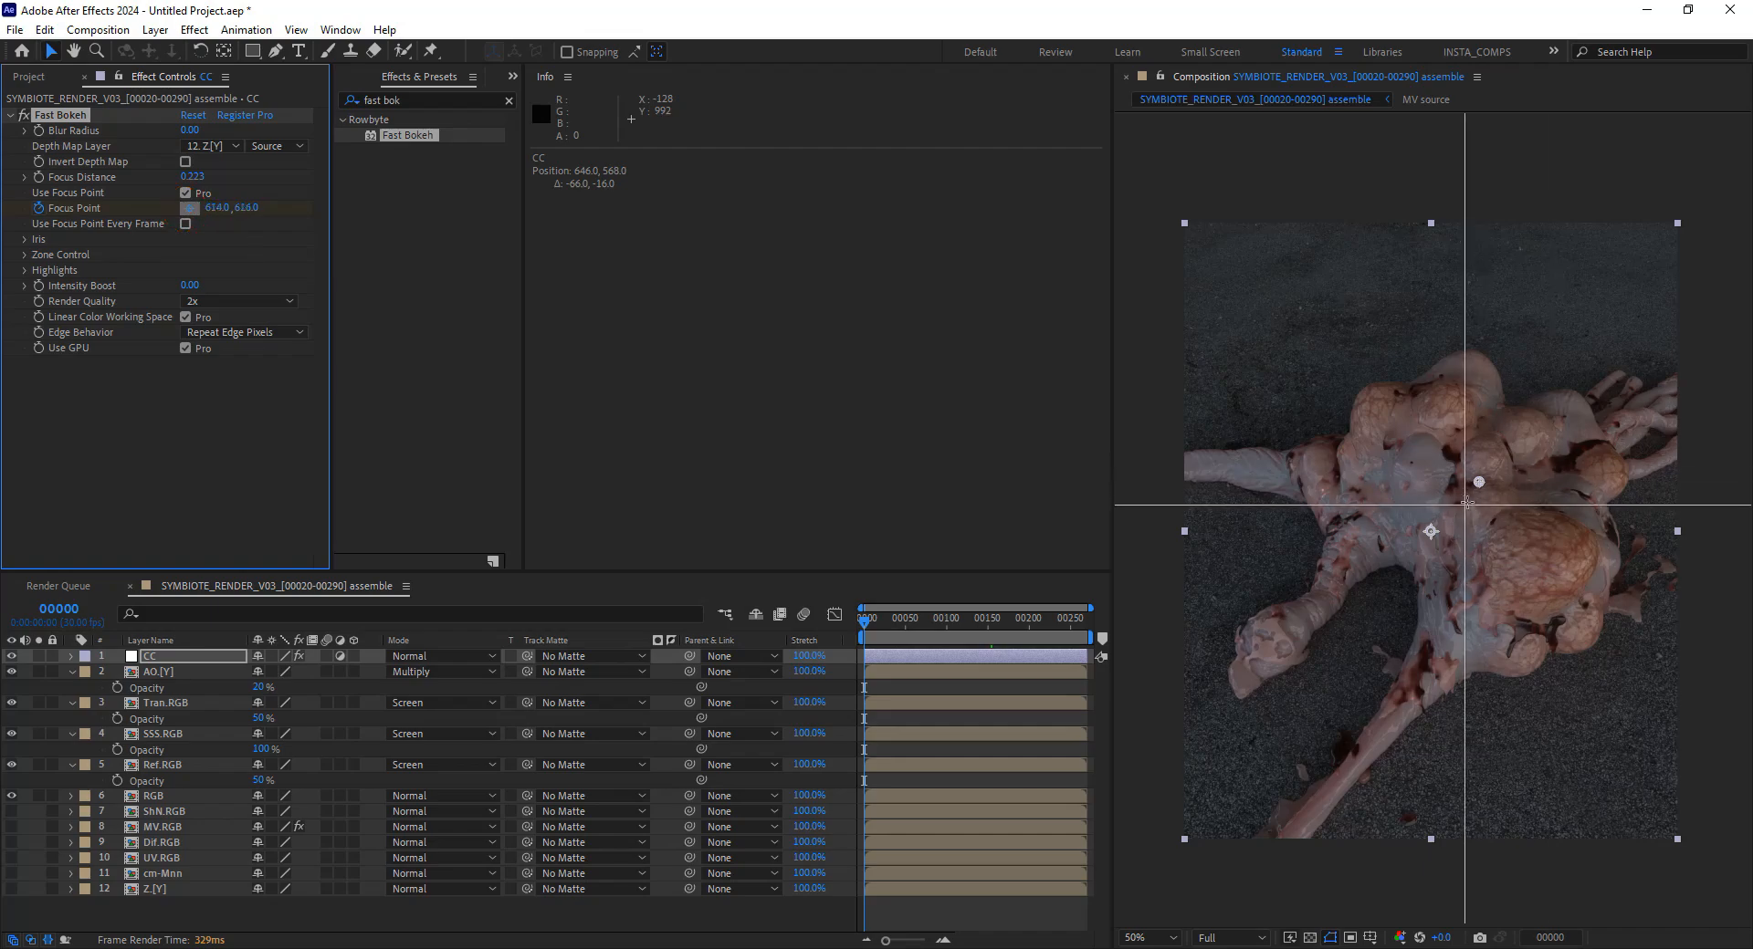
pyautogui.click(1465, 494)
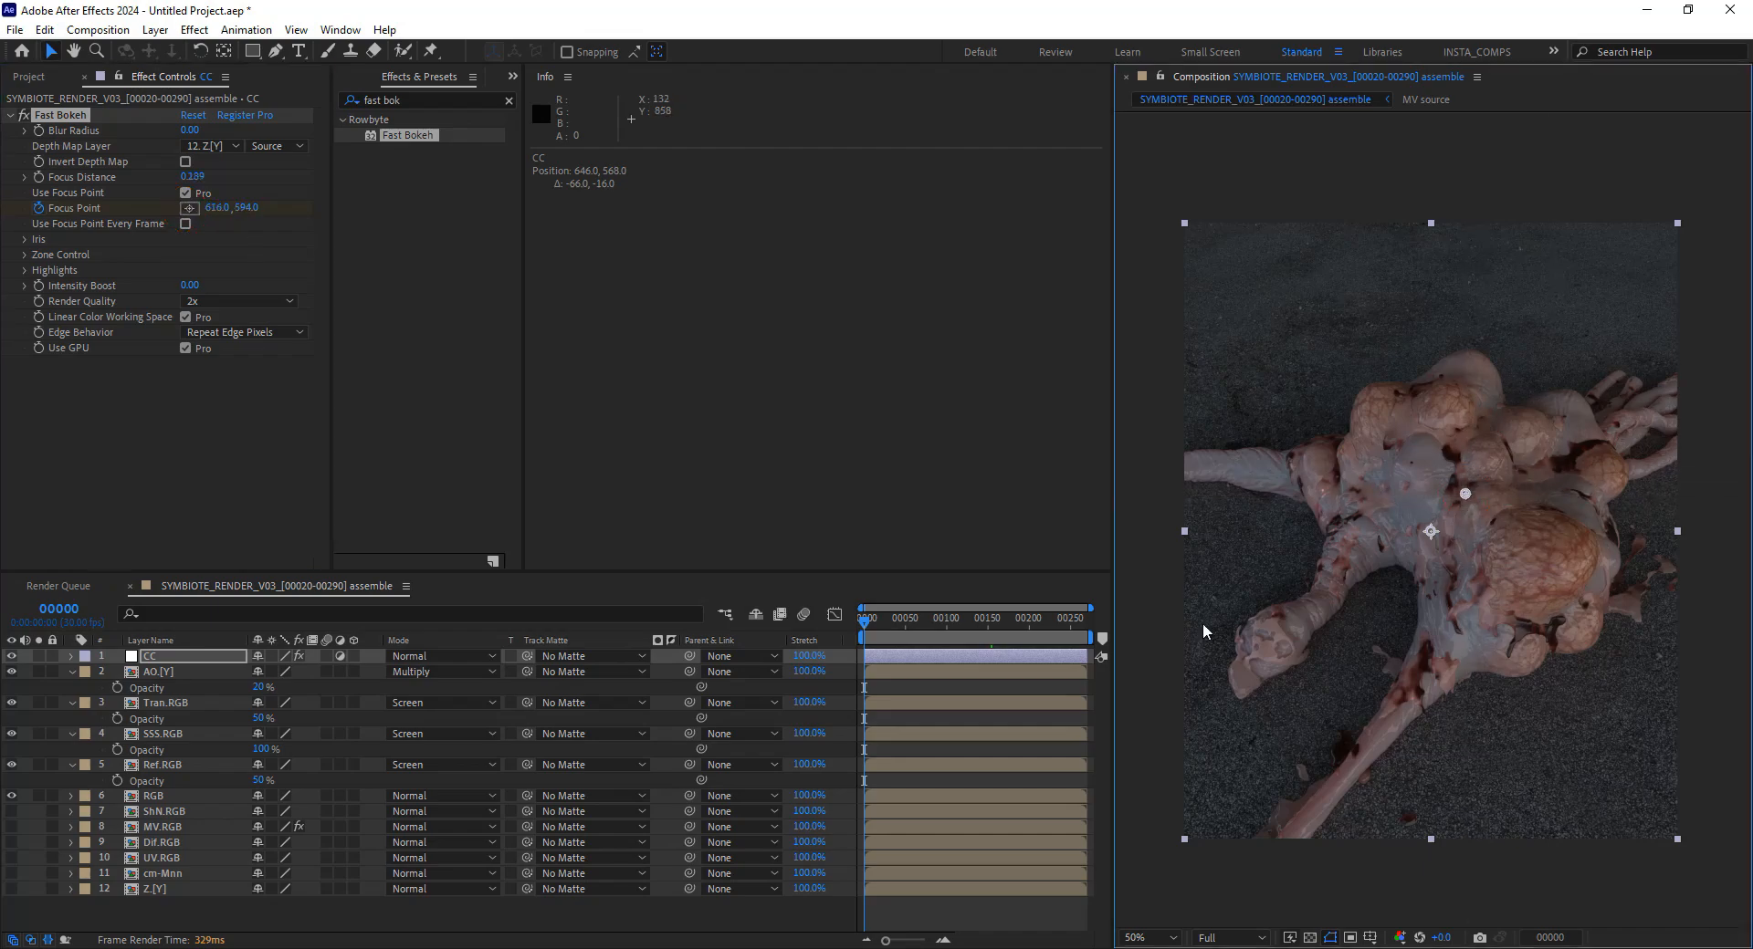
# Keyframe the focus point onto the creature at intervals through the sequence, ending at about 476, 778 on frame 270
pyautogui.click(903, 626)
pyautogui.moveTo(1461, 497); pyautogui.dragTo(1399, 493)
pyautogui.click(948, 630)
pyautogui.click(984, 628)
pyautogui.click(1029, 627)
pyautogui.click(1075, 626)
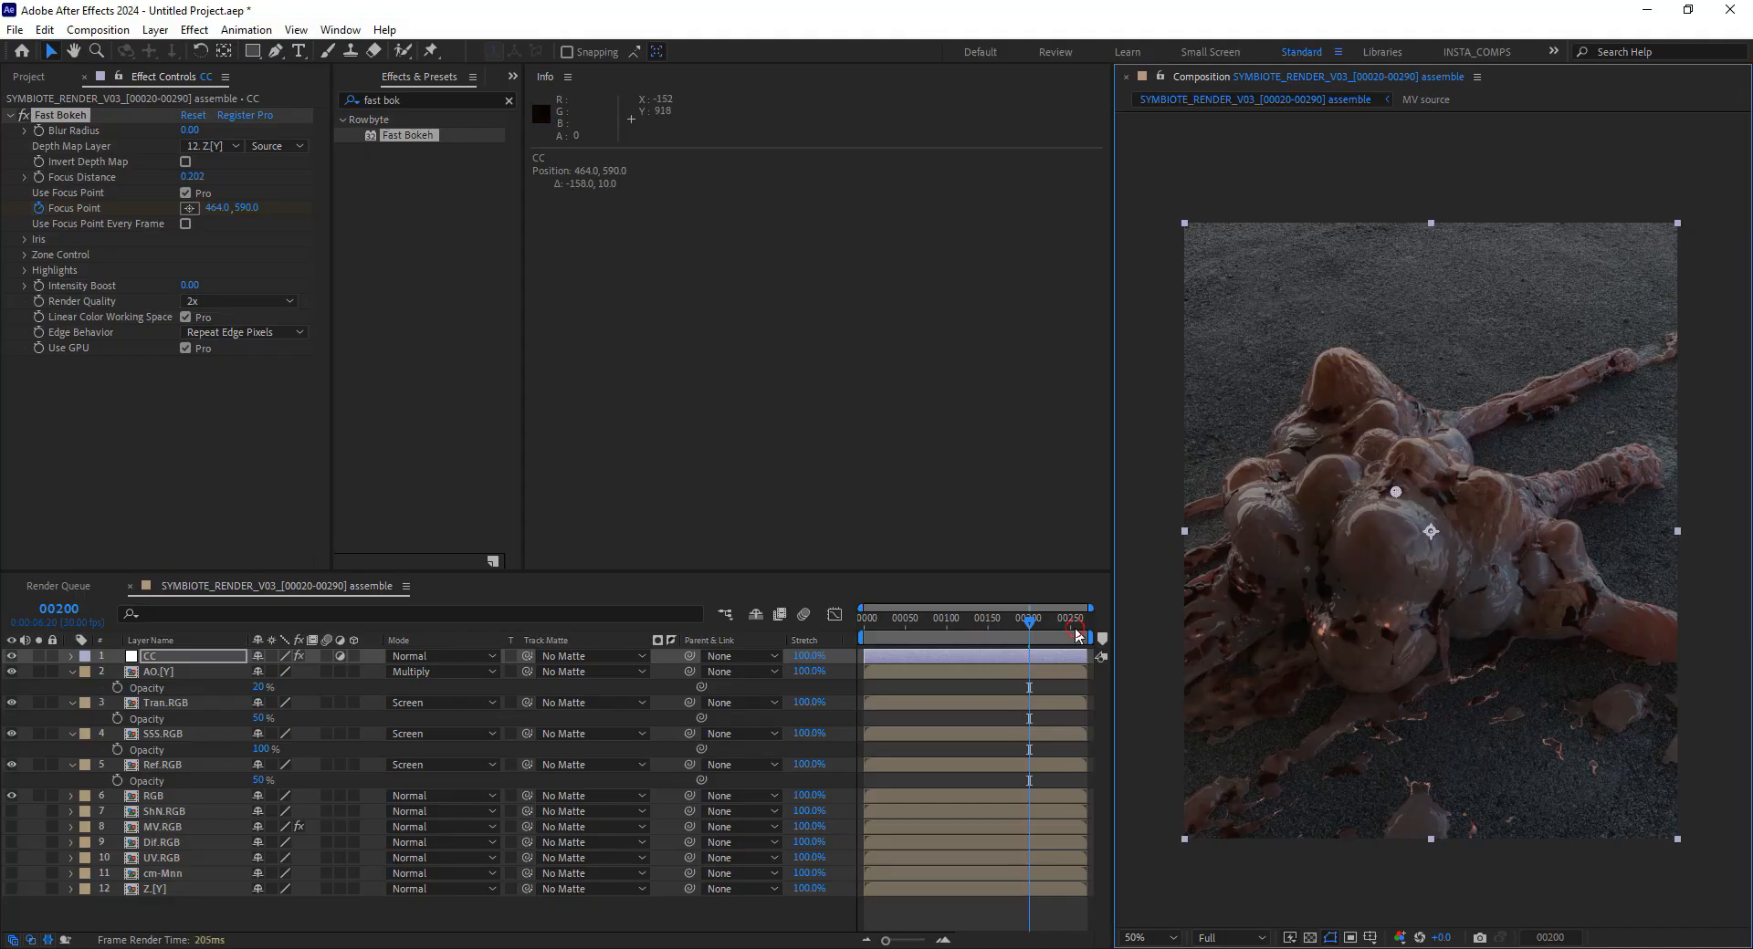
pyautogui.moveTo(1393, 496); pyautogui.dragTo(1401, 580)
pyautogui.click(1088, 623)
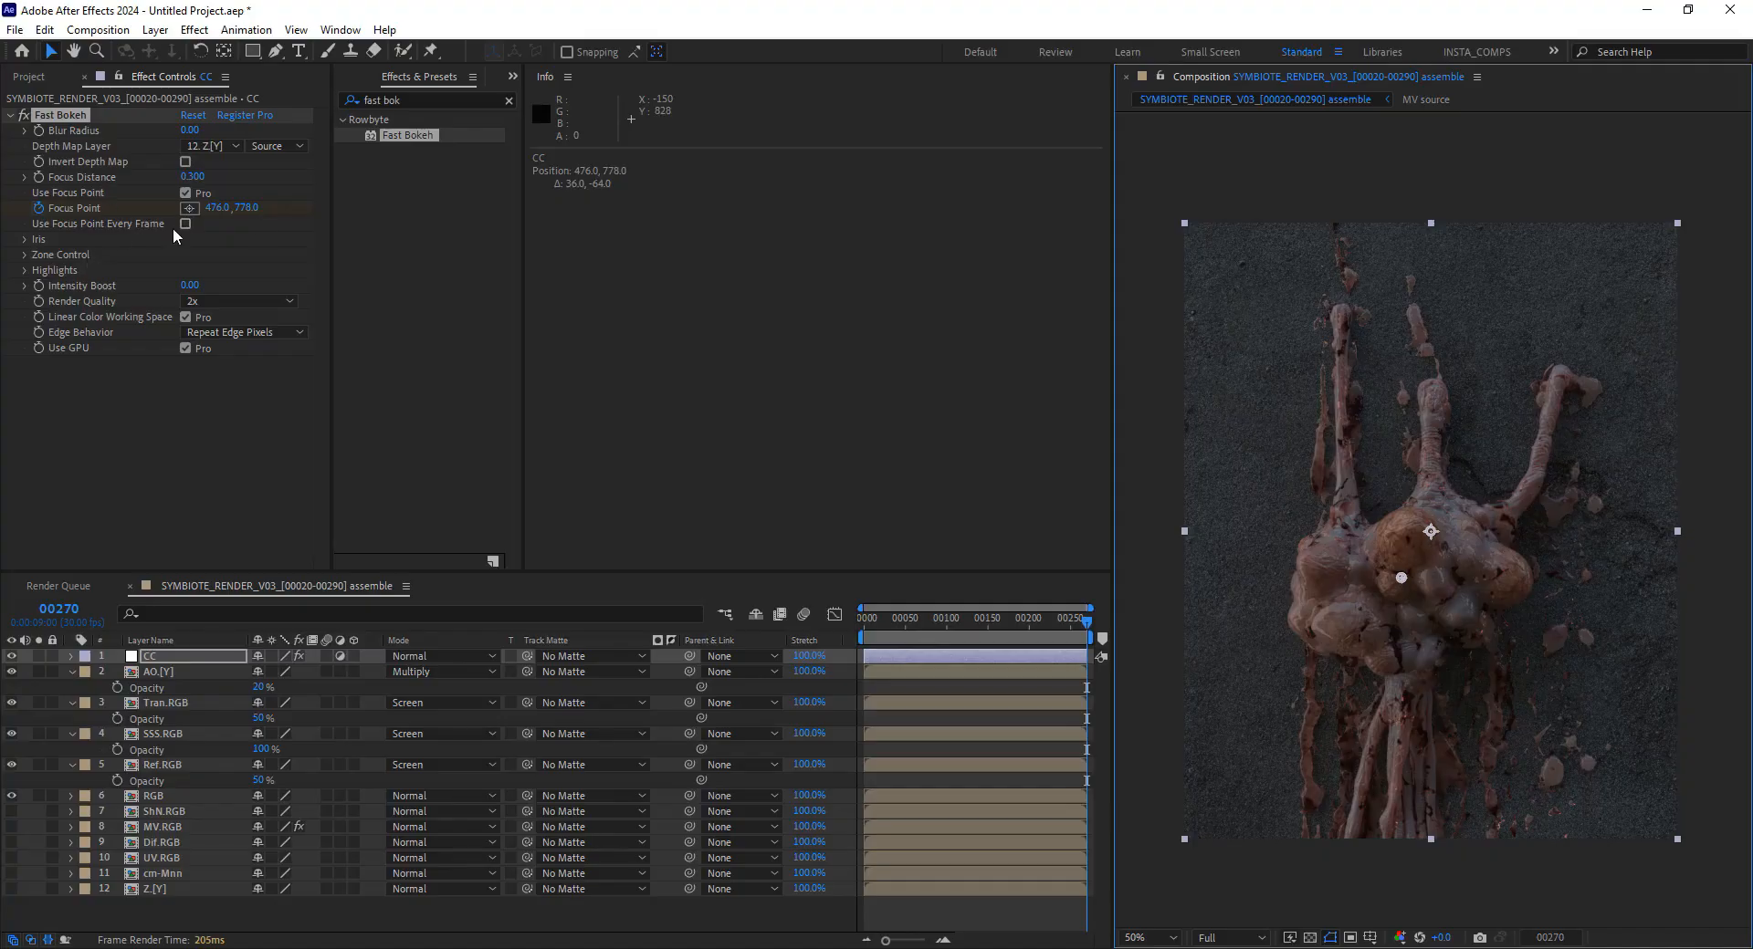
# Set Fast Bokeh's Blur Radius to 100 and check the blur at frame 104
pyautogui.click(181, 129)
pyautogui.write('100')
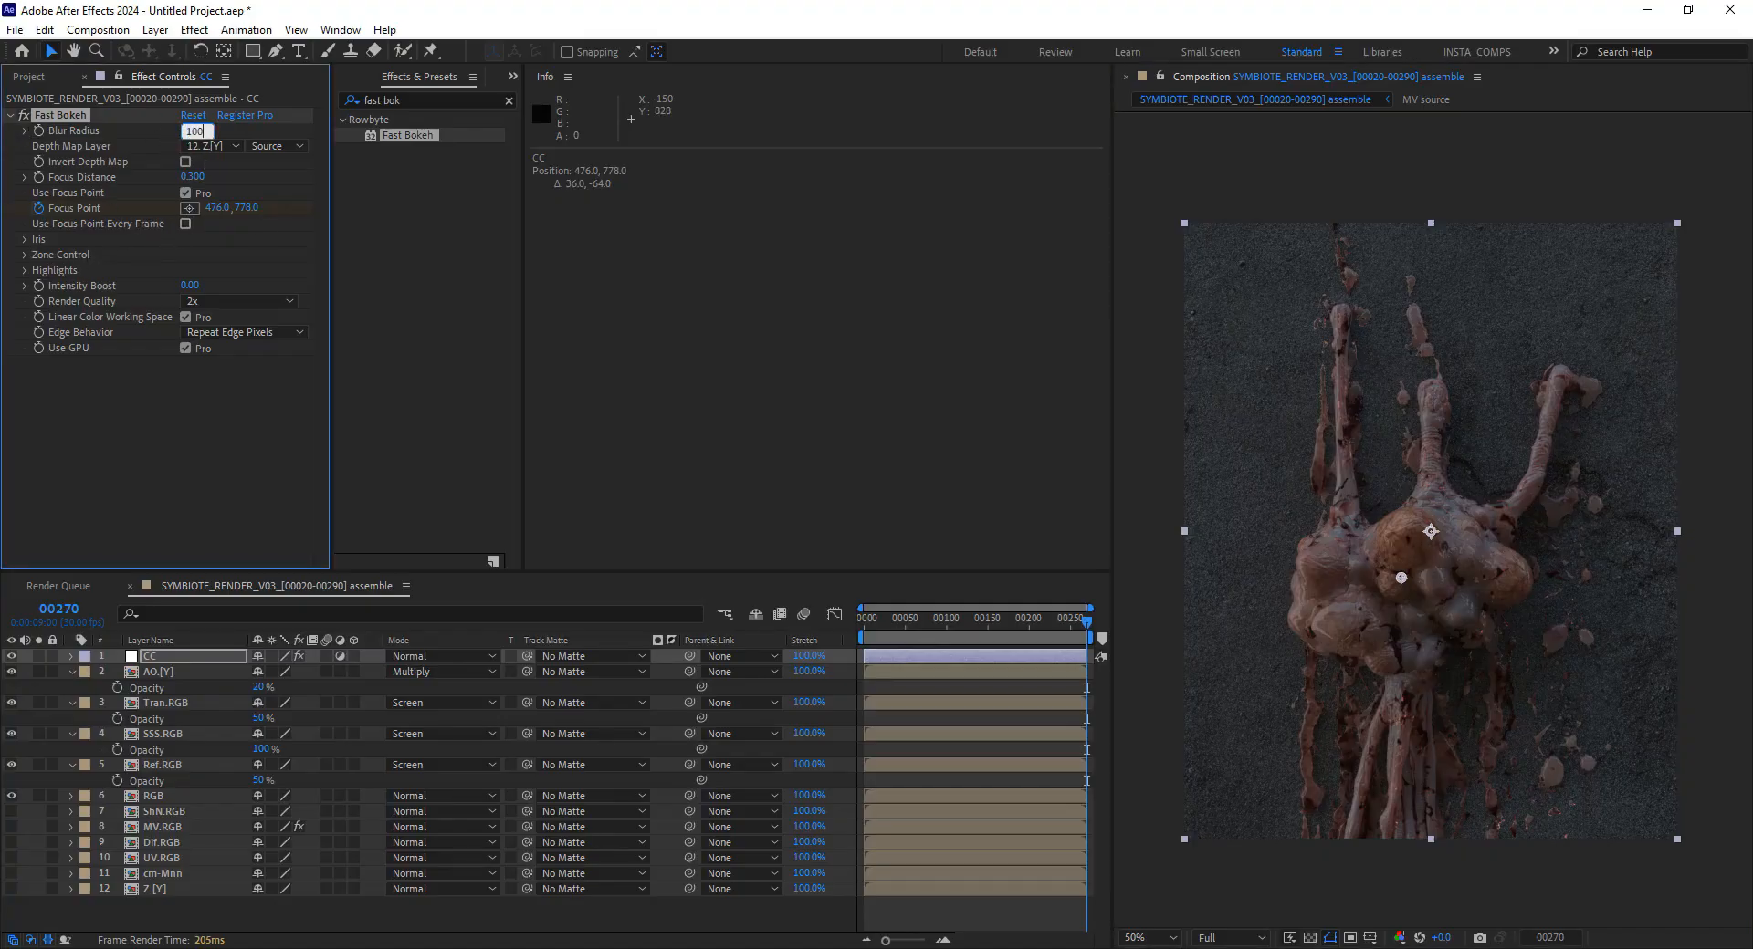
pyautogui.press('Return')
pyautogui.click(950, 624)
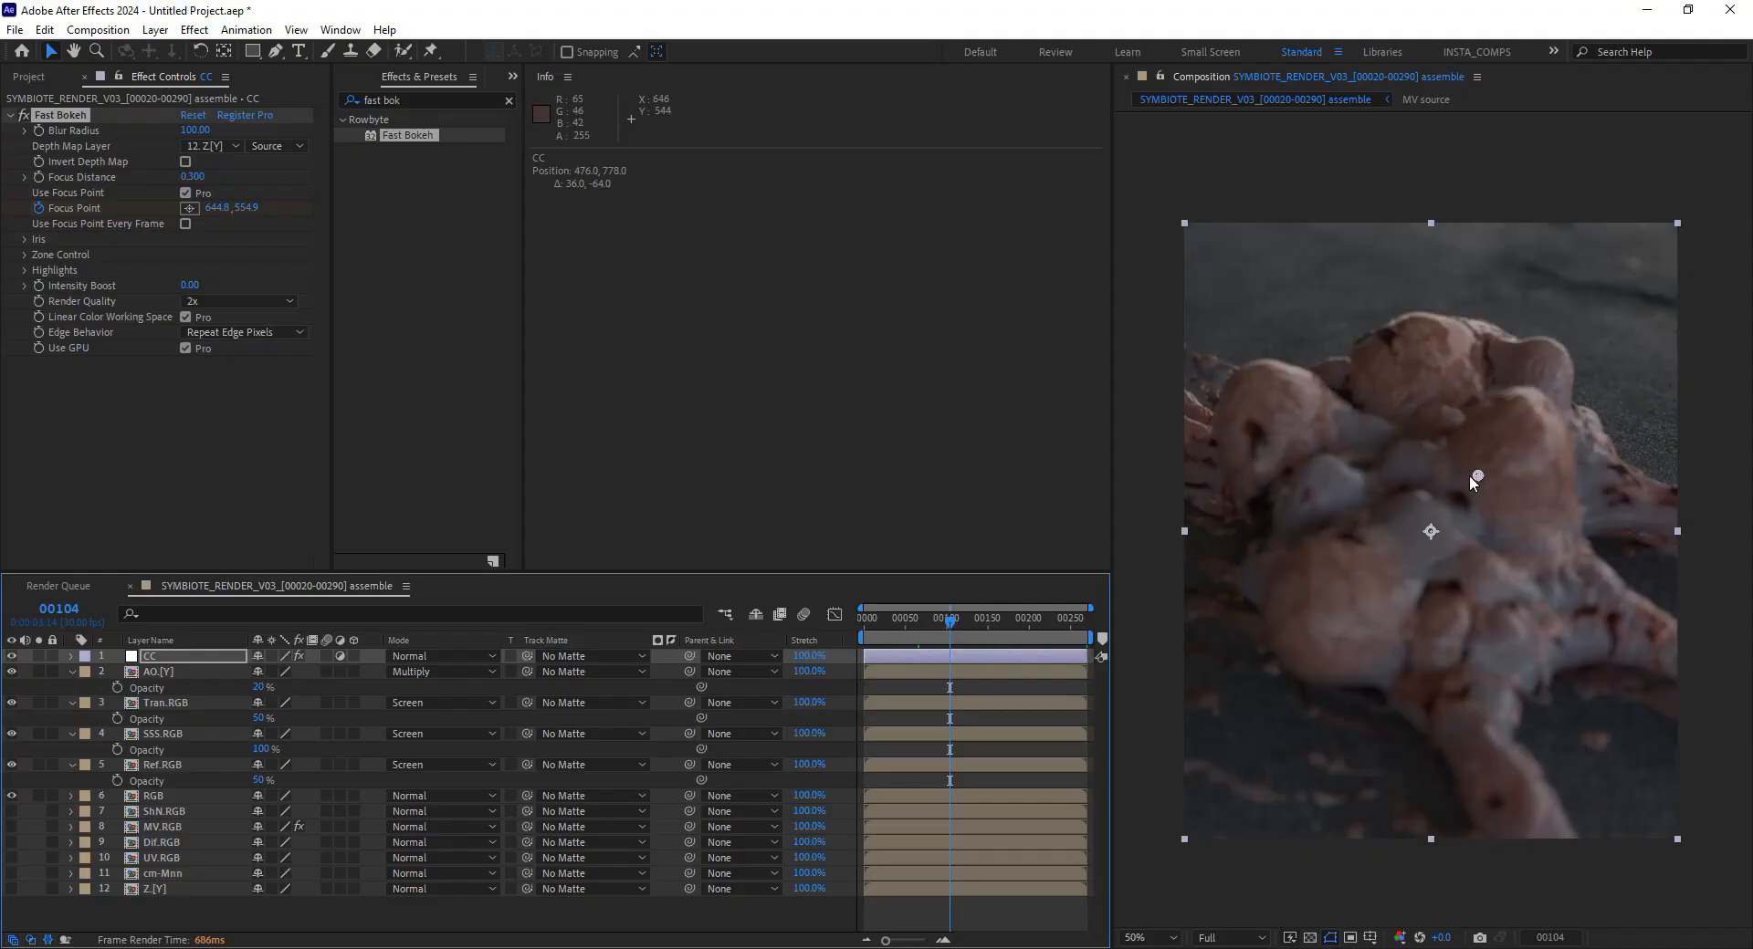
# Enable Use Focus Point Every Frame and check the focus at several frames across the timeline
pyautogui.click(185, 223)
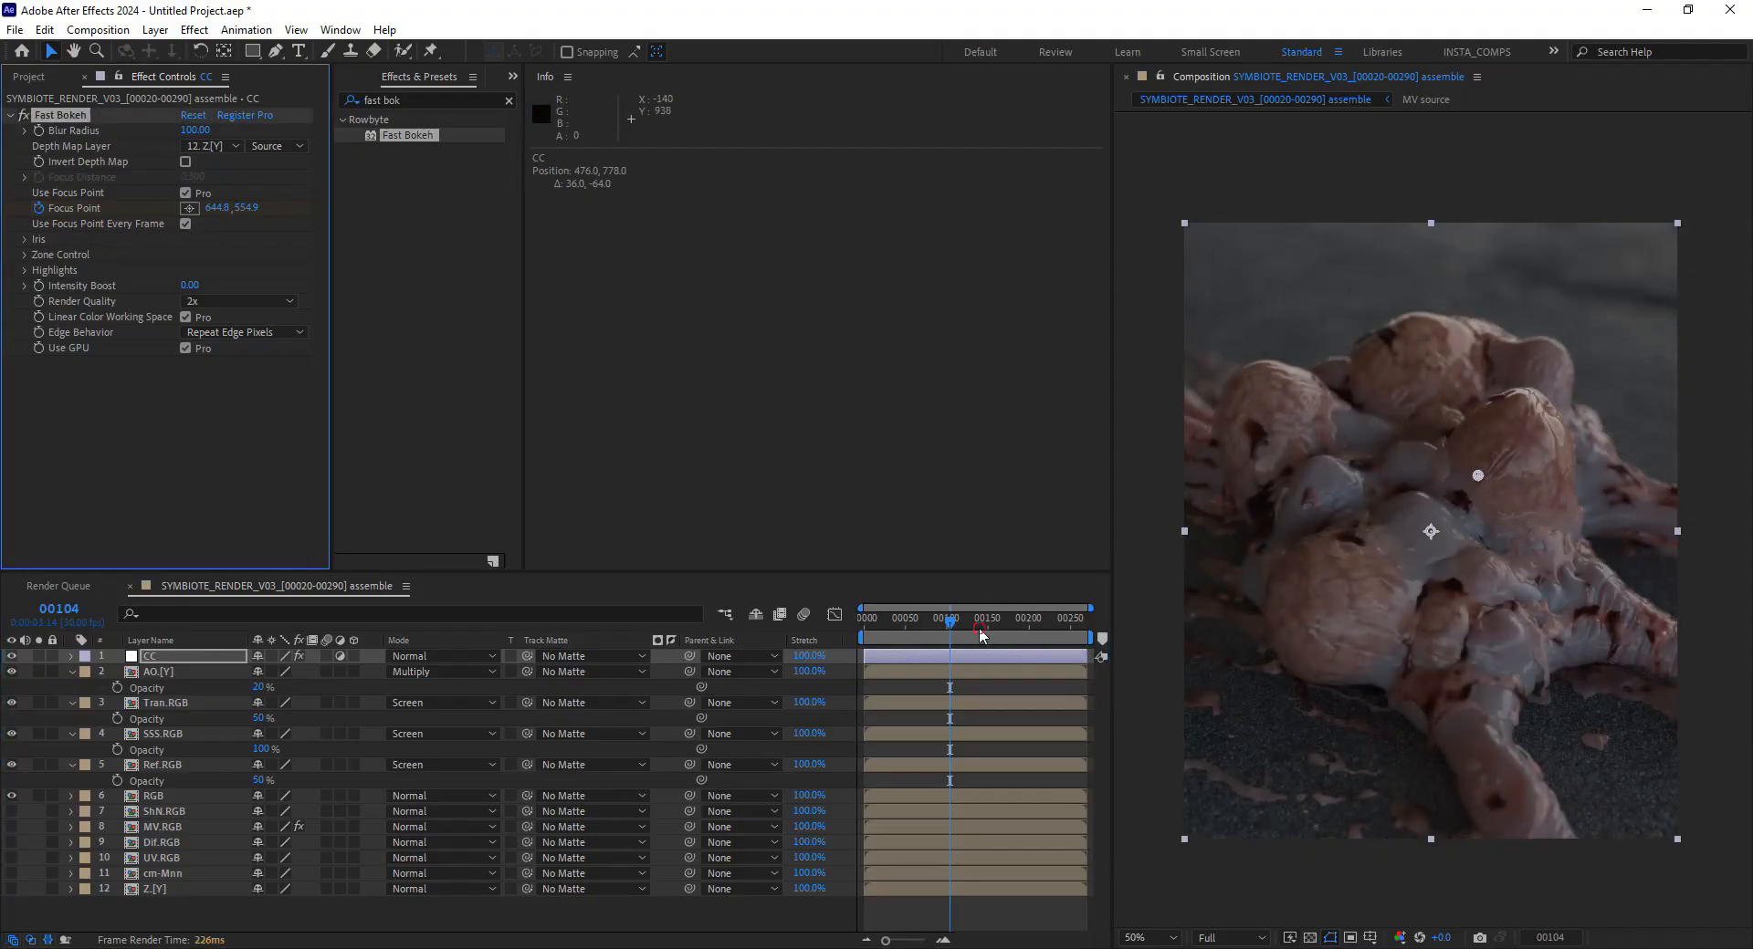
pyautogui.click(1010, 623)
pyautogui.click(1041, 624)
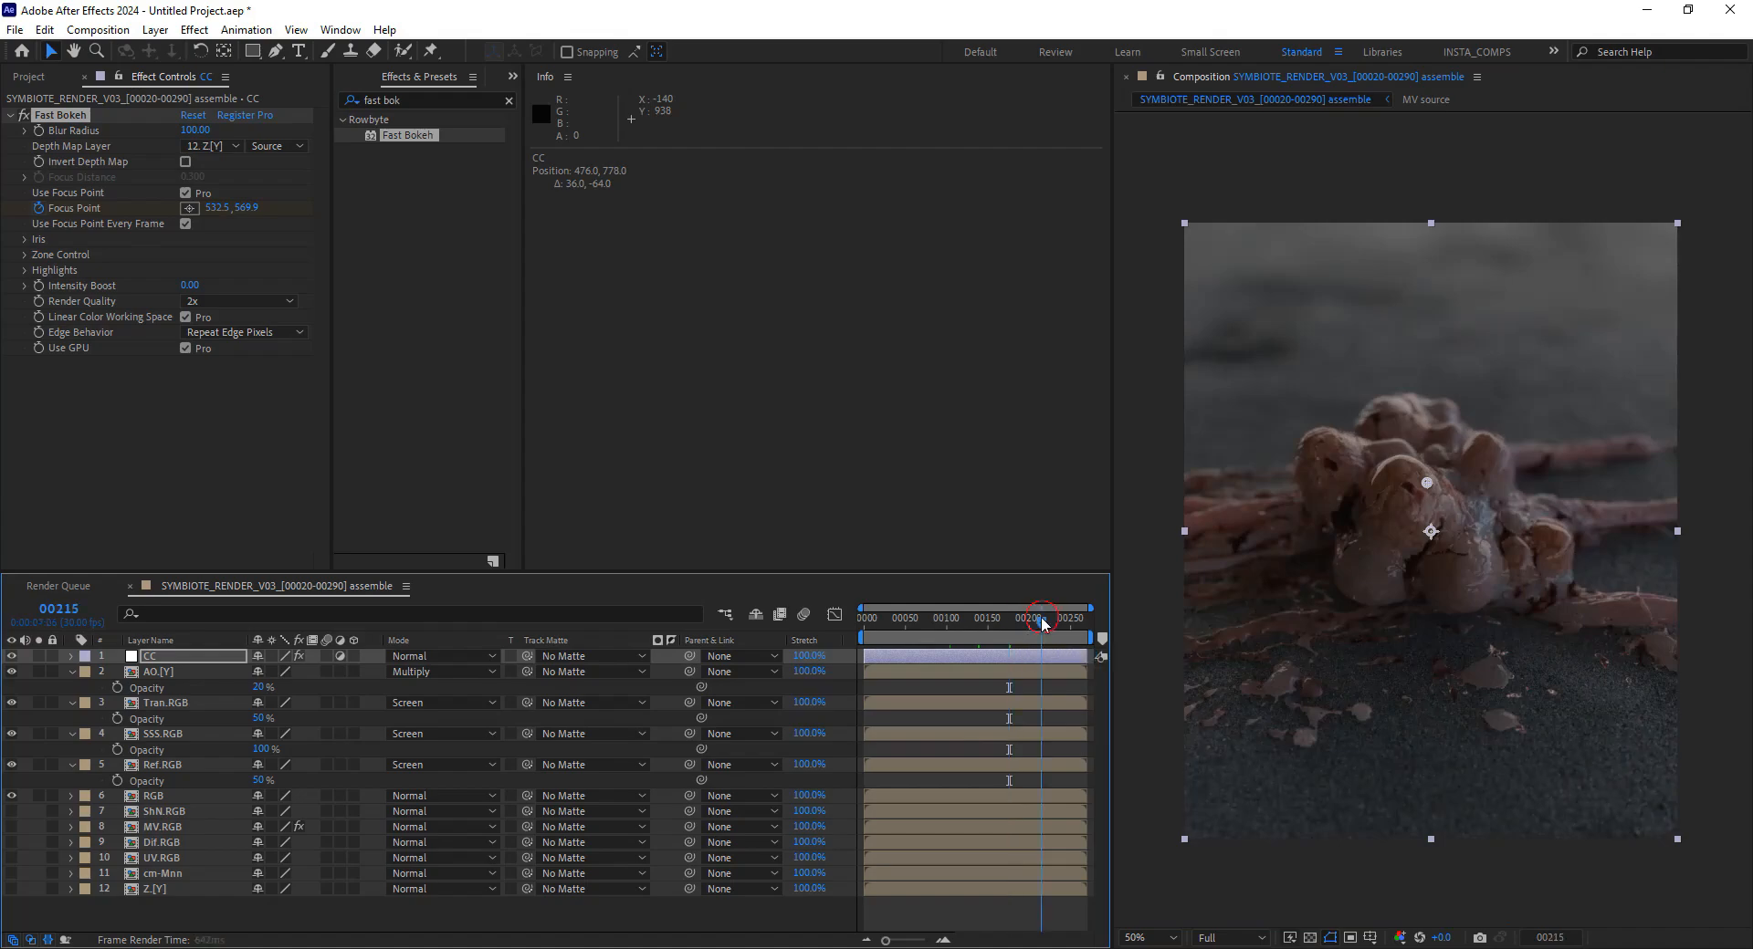
pyautogui.click(877, 623)
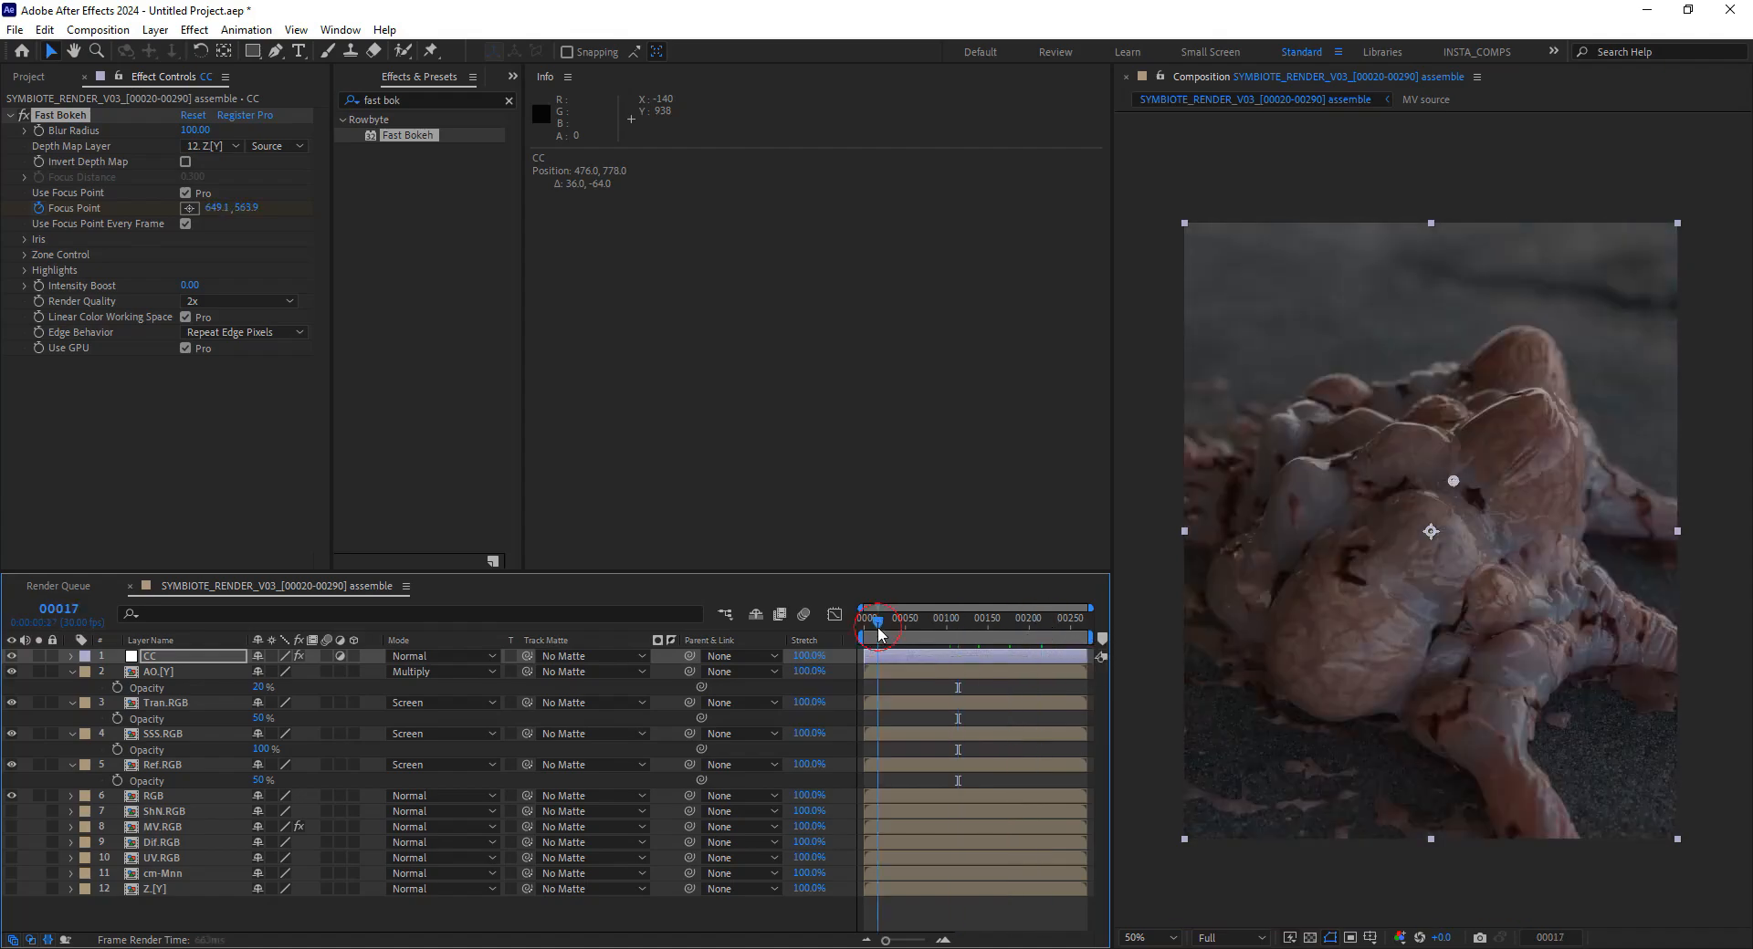
pyautogui.click(973, 622)
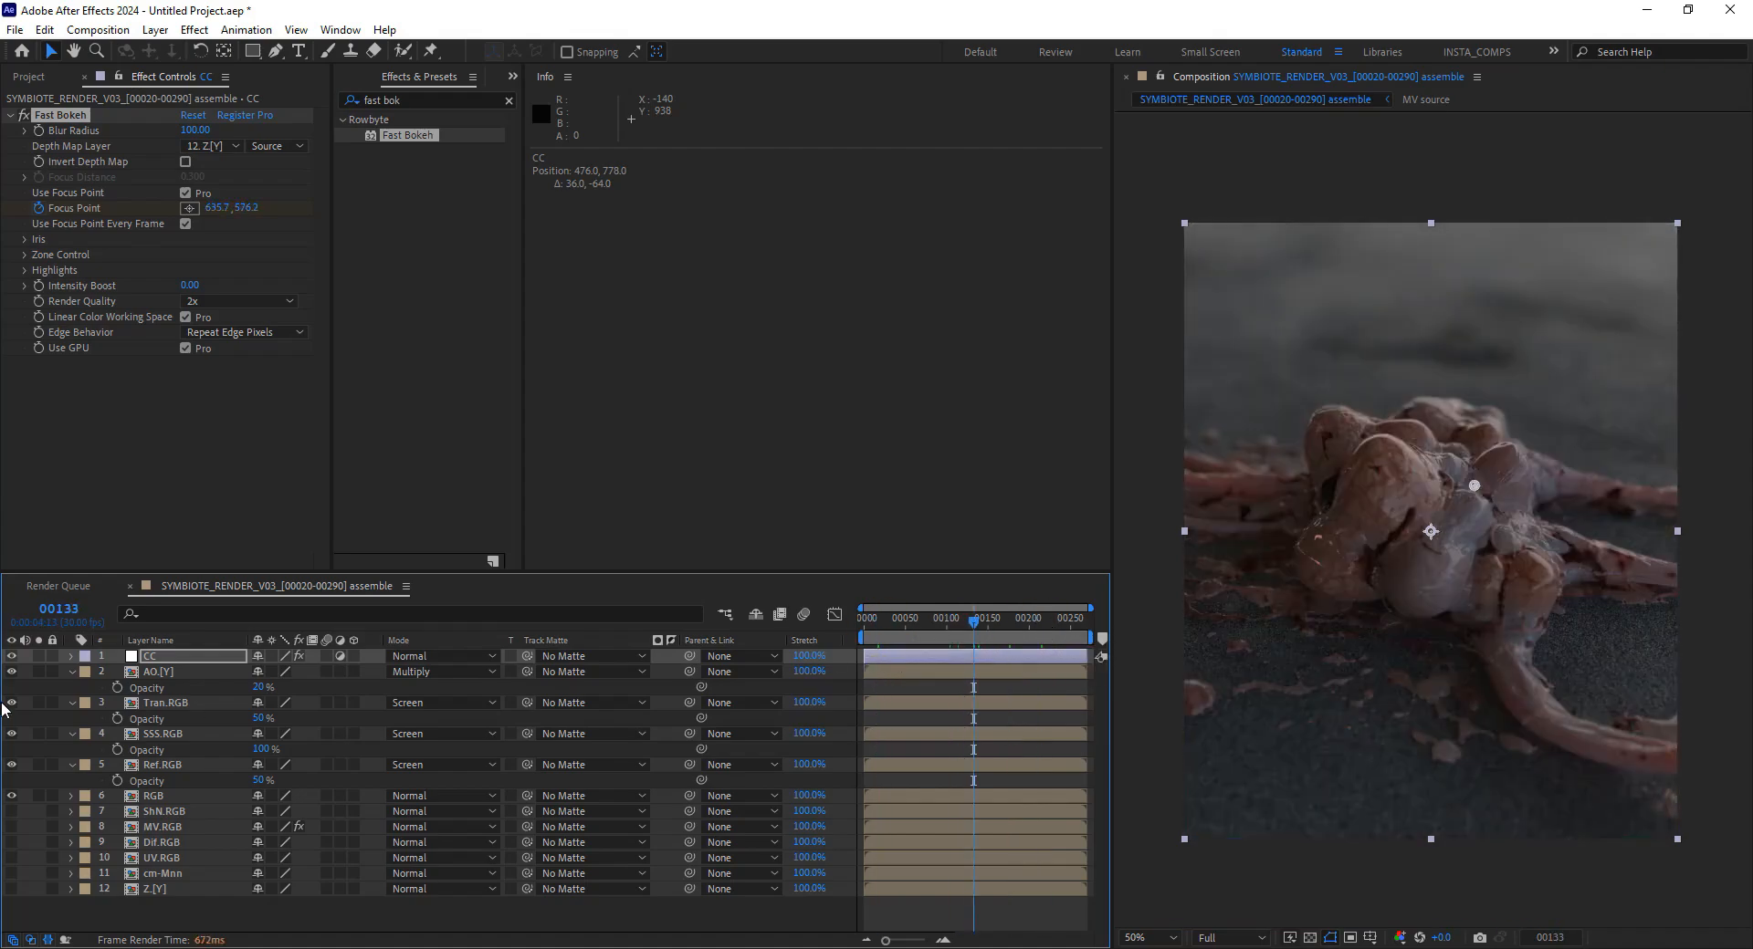
# Add the Exposure color correction effect to the SSS.RGB layer
pyautogui.click(171, 705)
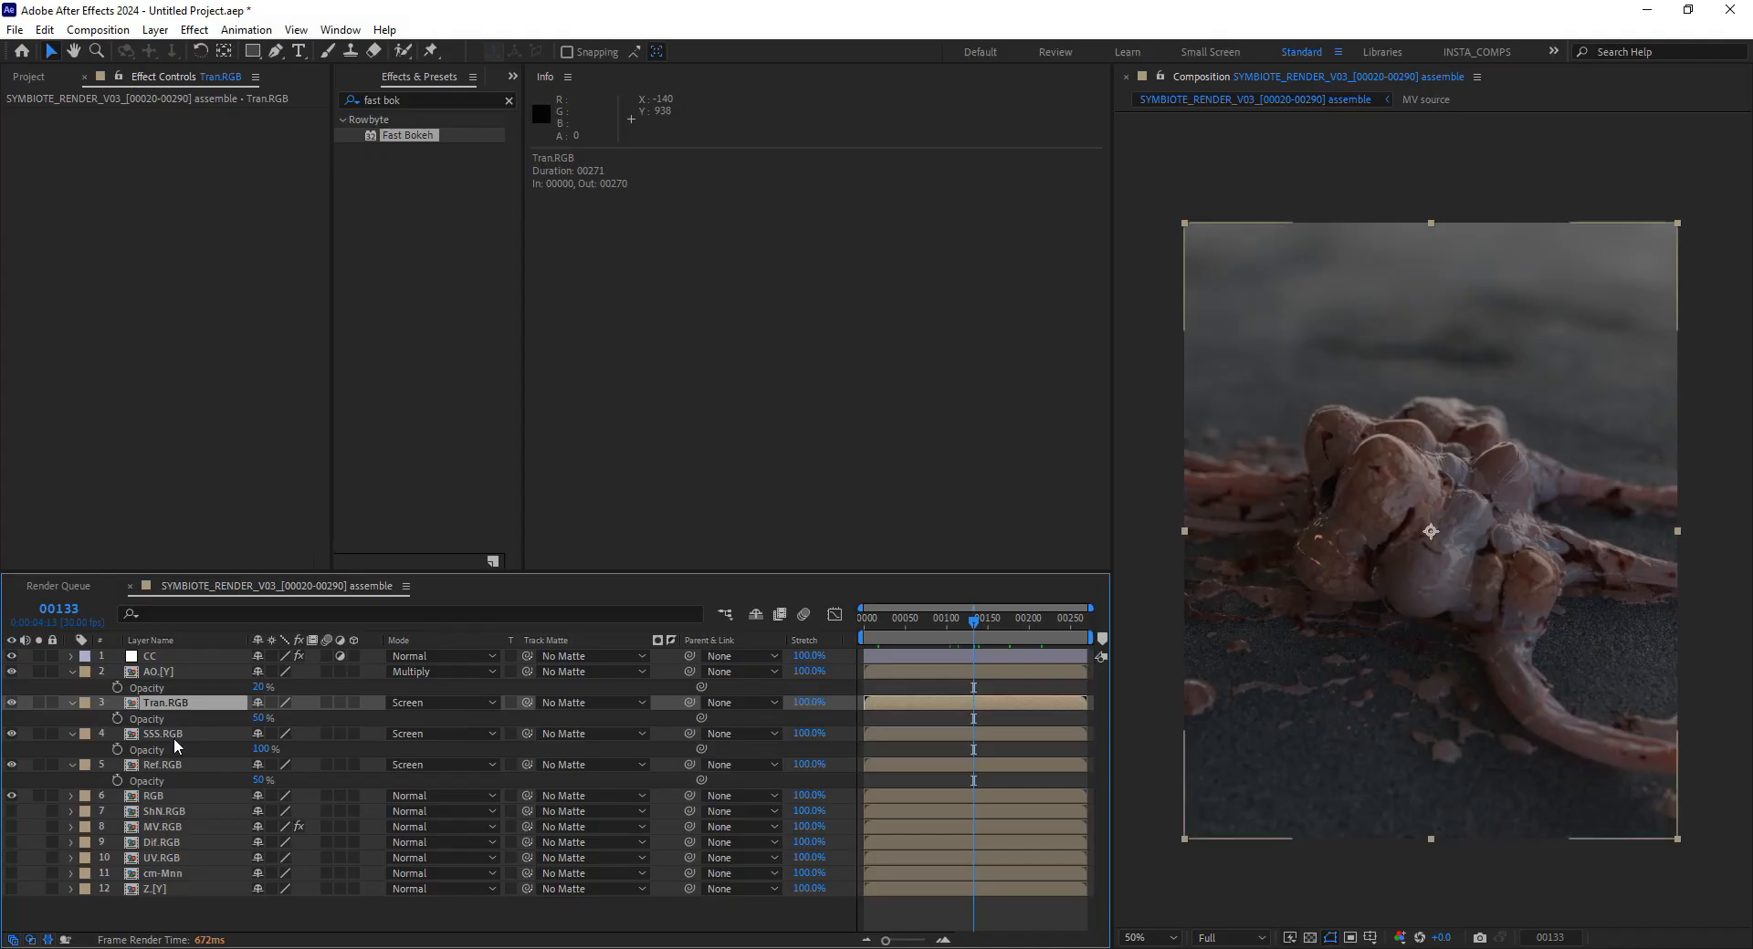
pyautogui.click(173, 736)
pyautogui.click(422, 101)
pyautogui.write('exp')
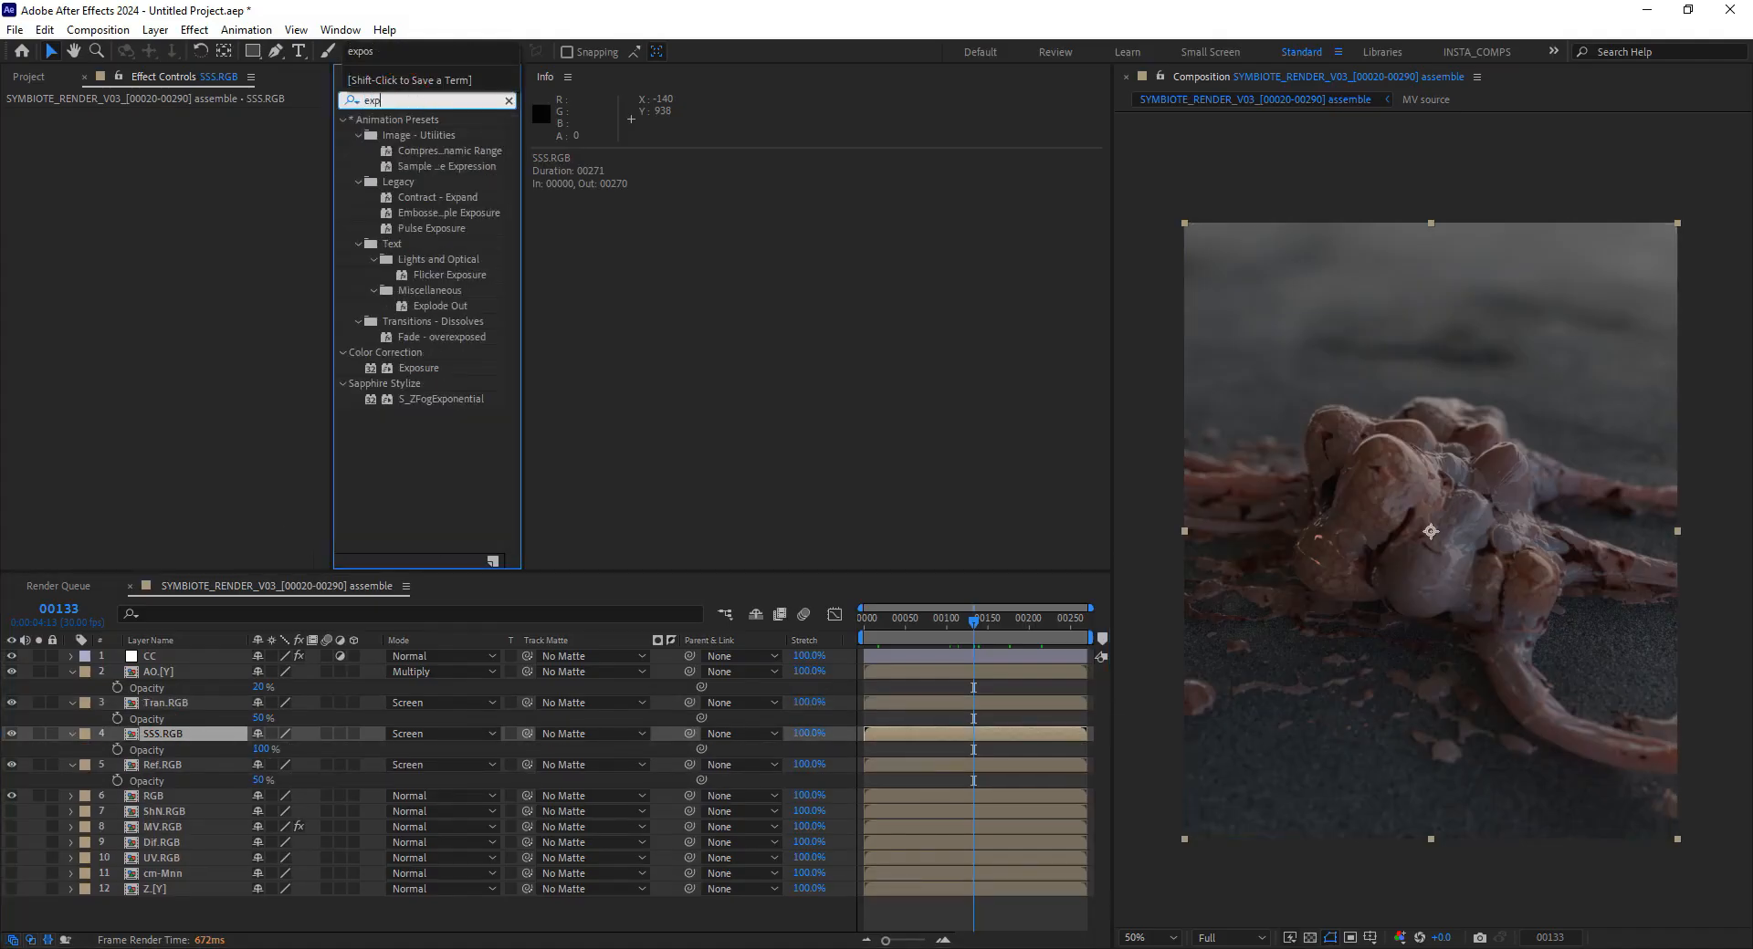
pyautogui.write('osur')
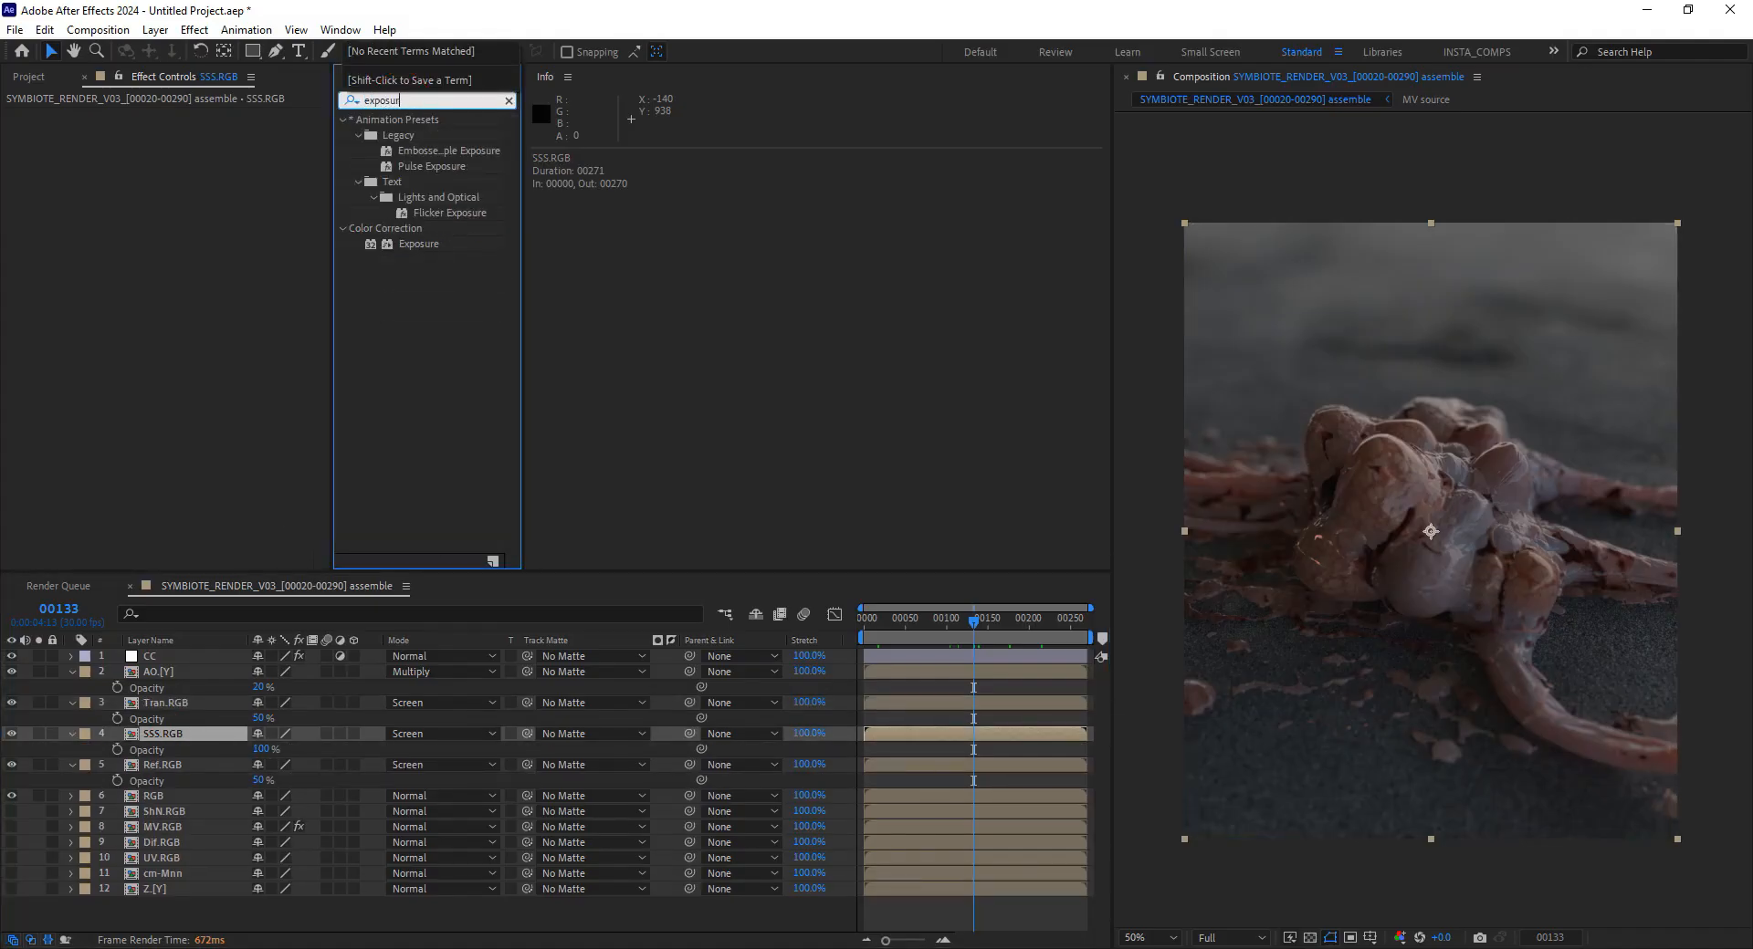
pyautogui.doubleClick(430, 247)
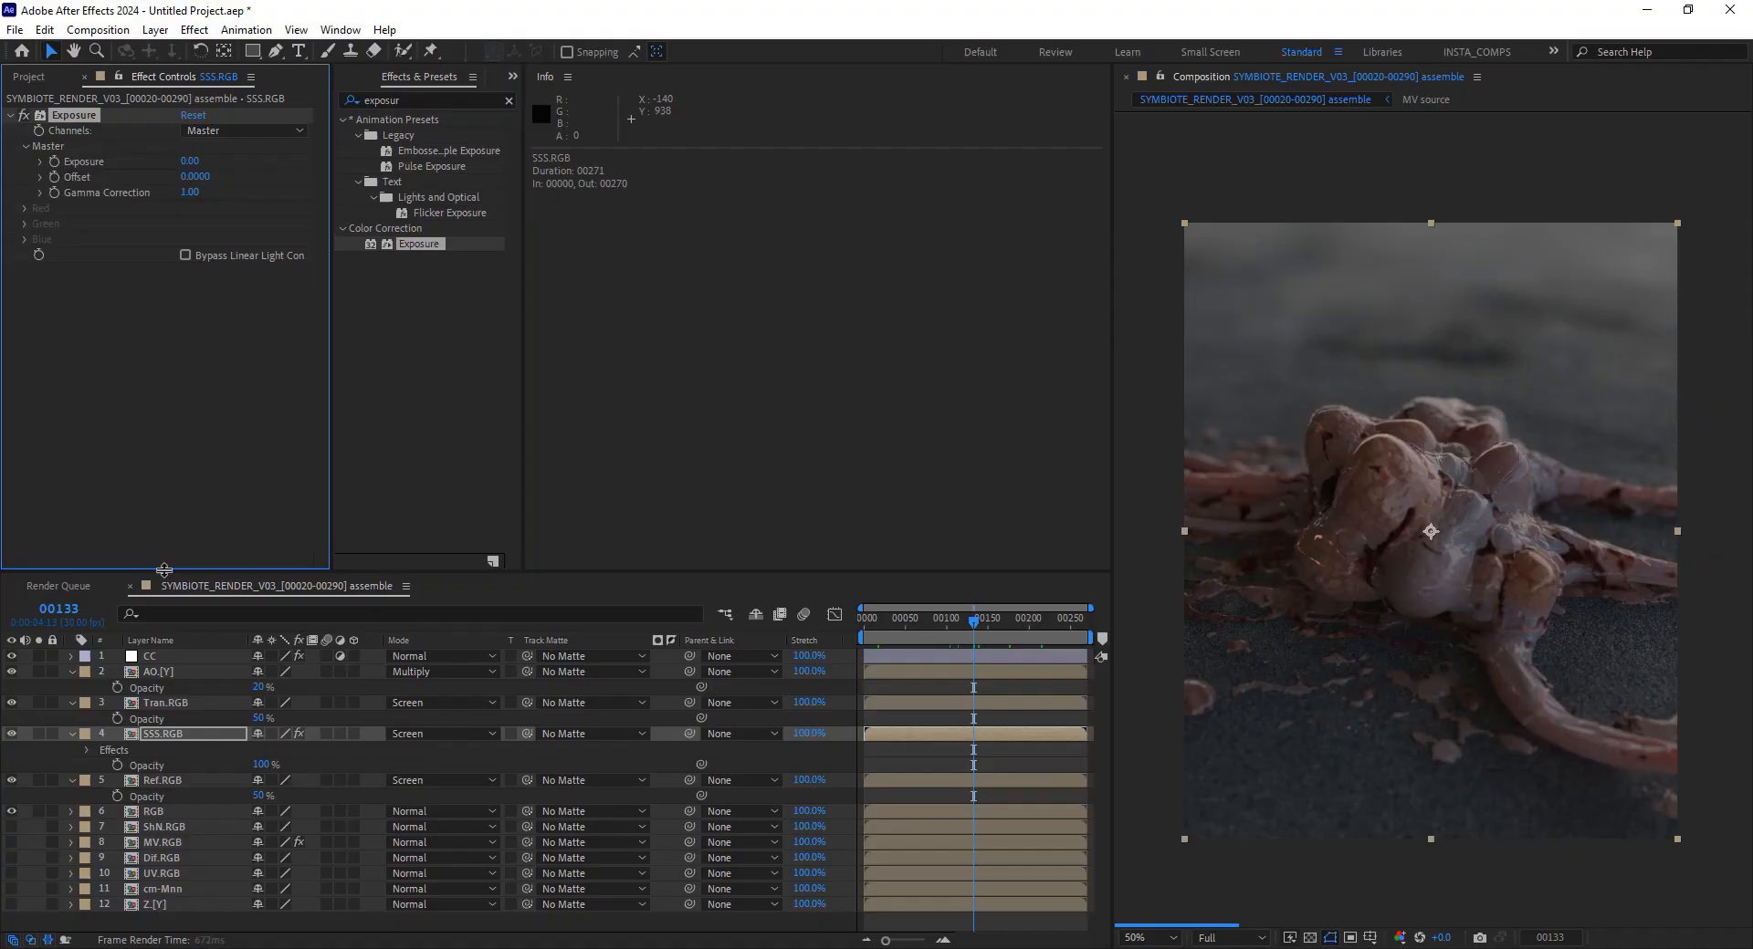
# Try Exposure values of 5, 10 and 7 on the SSS.RGB pass, soloing the layer to judge them and ending the solo
pyautogui.moveTo(188, 163); pyautogui.dragTo(731, 208)
pyautogui.click(189, 159)
pyautogui.write('5')
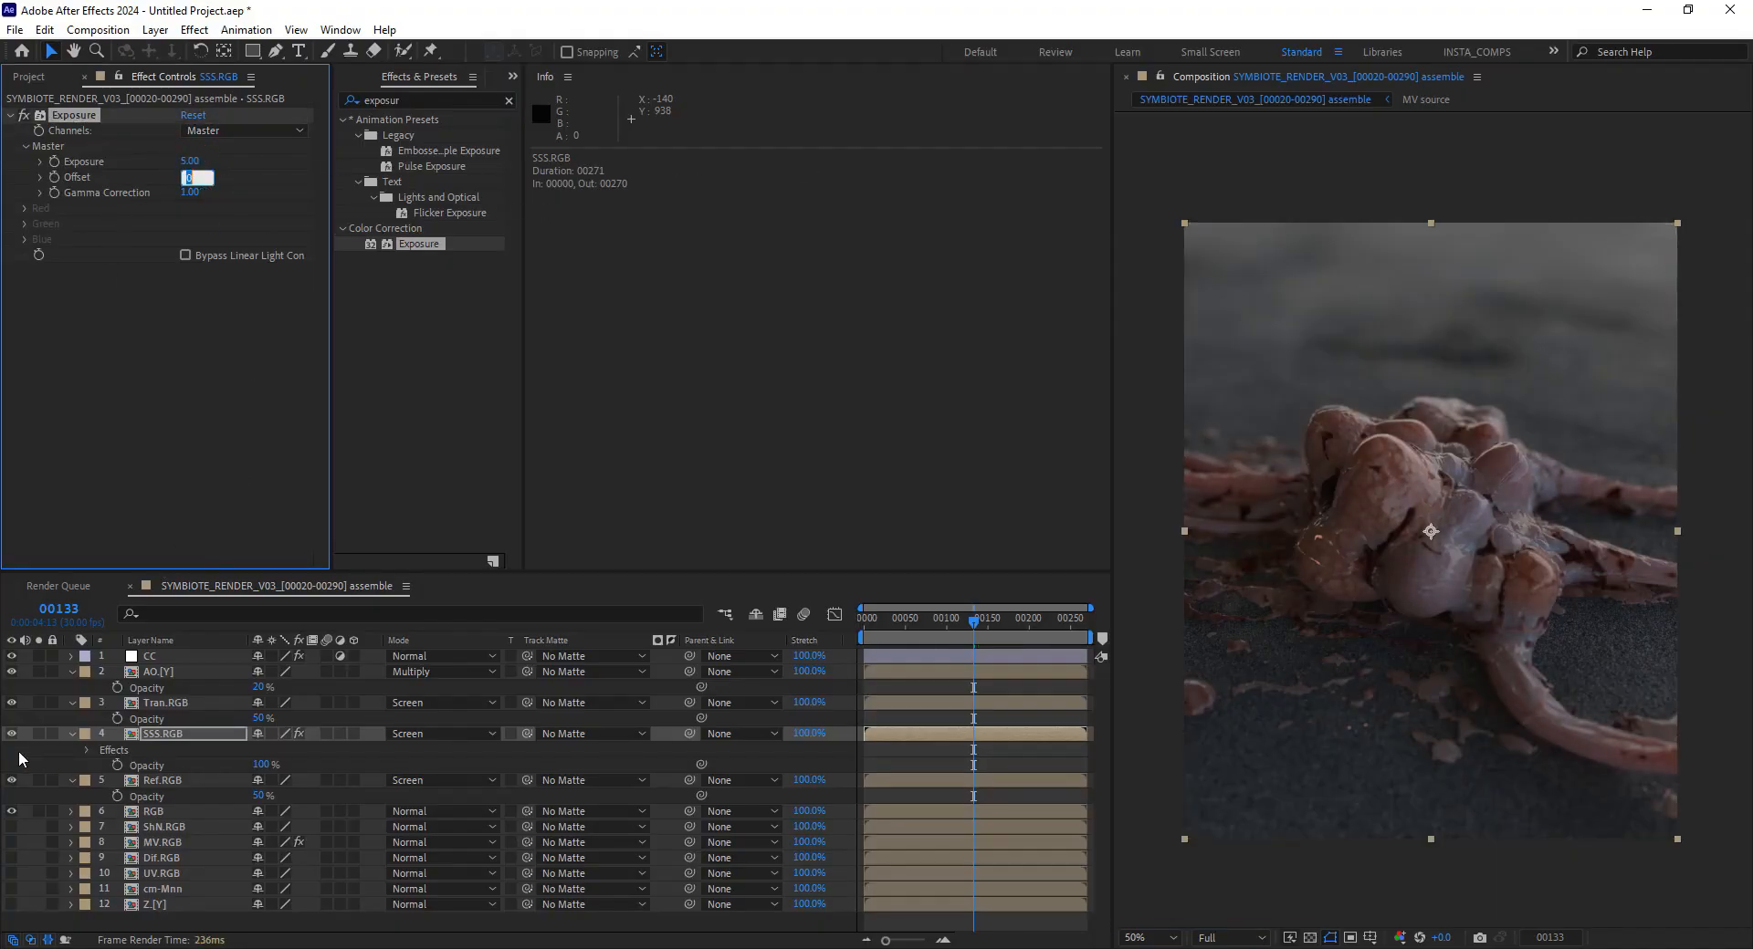
pyautogui.click(39, 734)
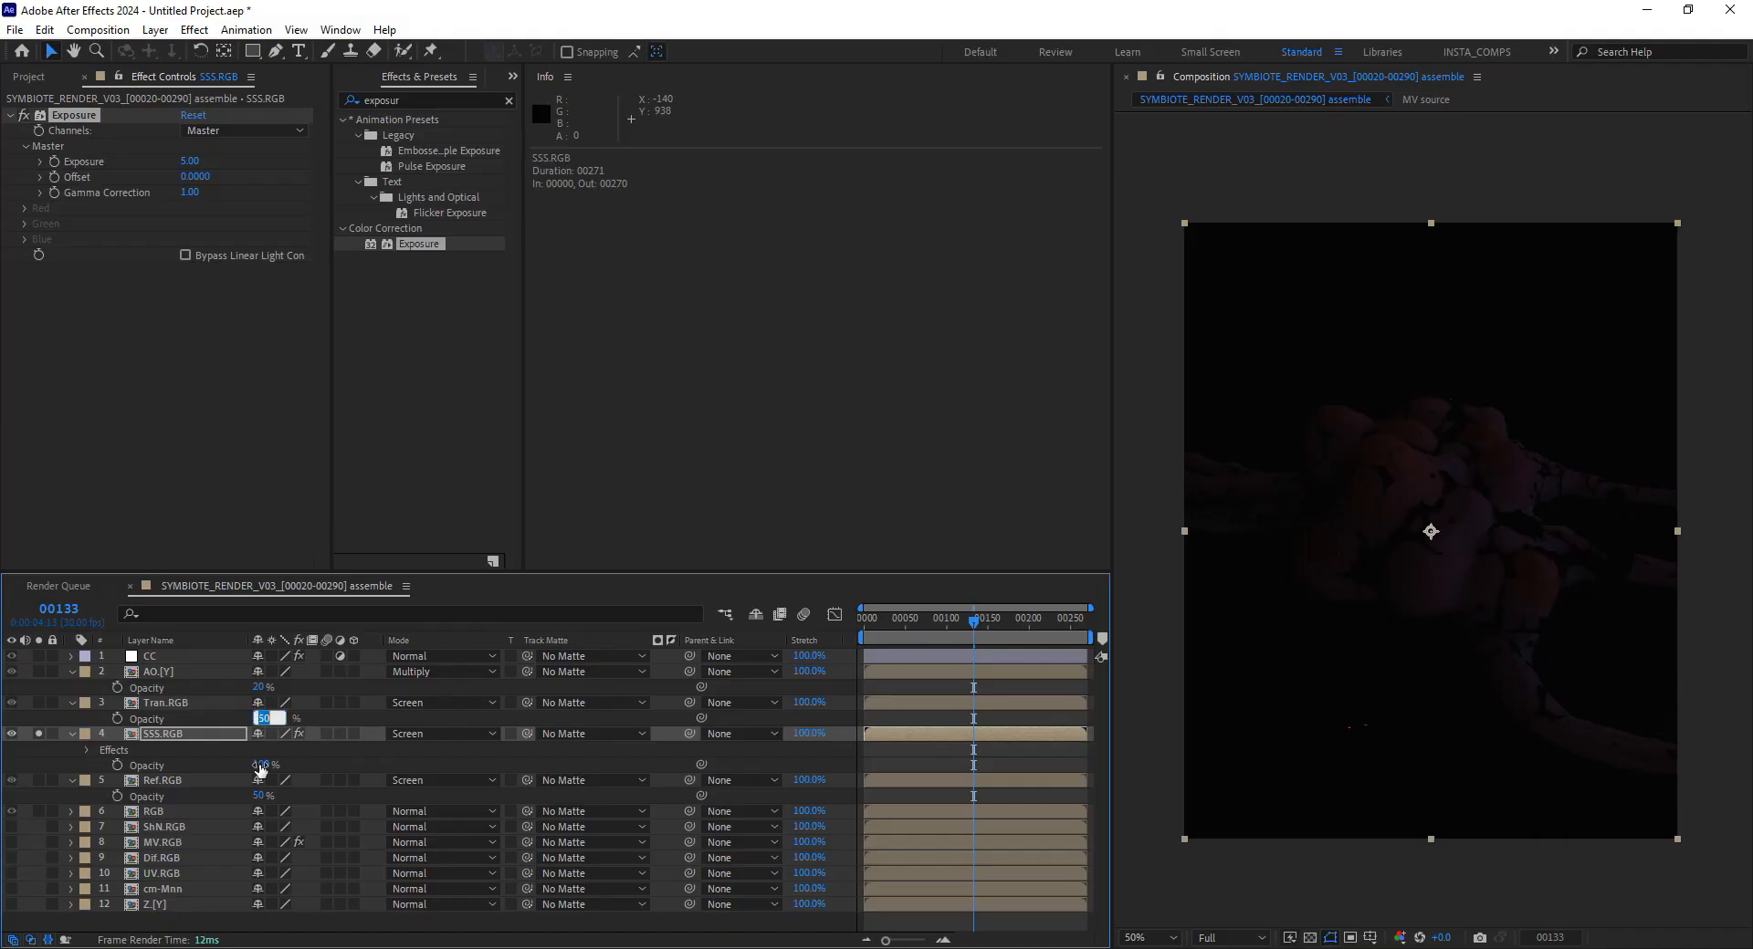
pyautogui.click(169, 735)
pyautogui.click(189, 161)
pyautogui.write('10')
pyautogui.press('Return')
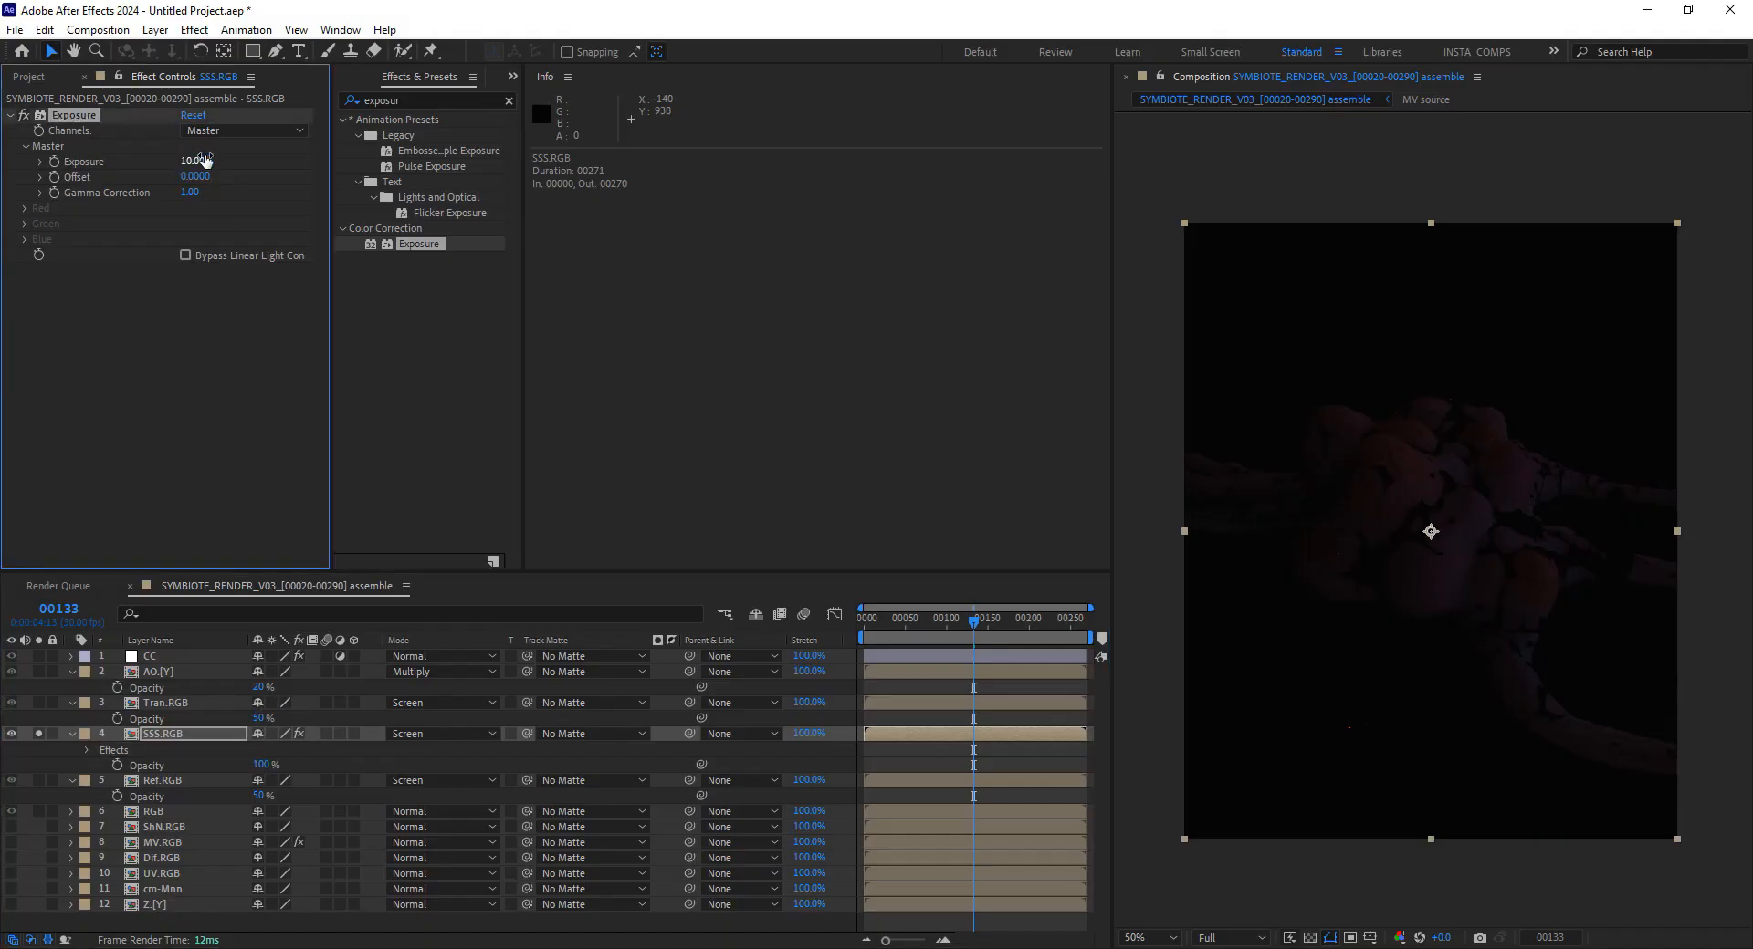
pyautogui.click(190, 160)
pyautogui.write('7')
pyautogui.press('Return')
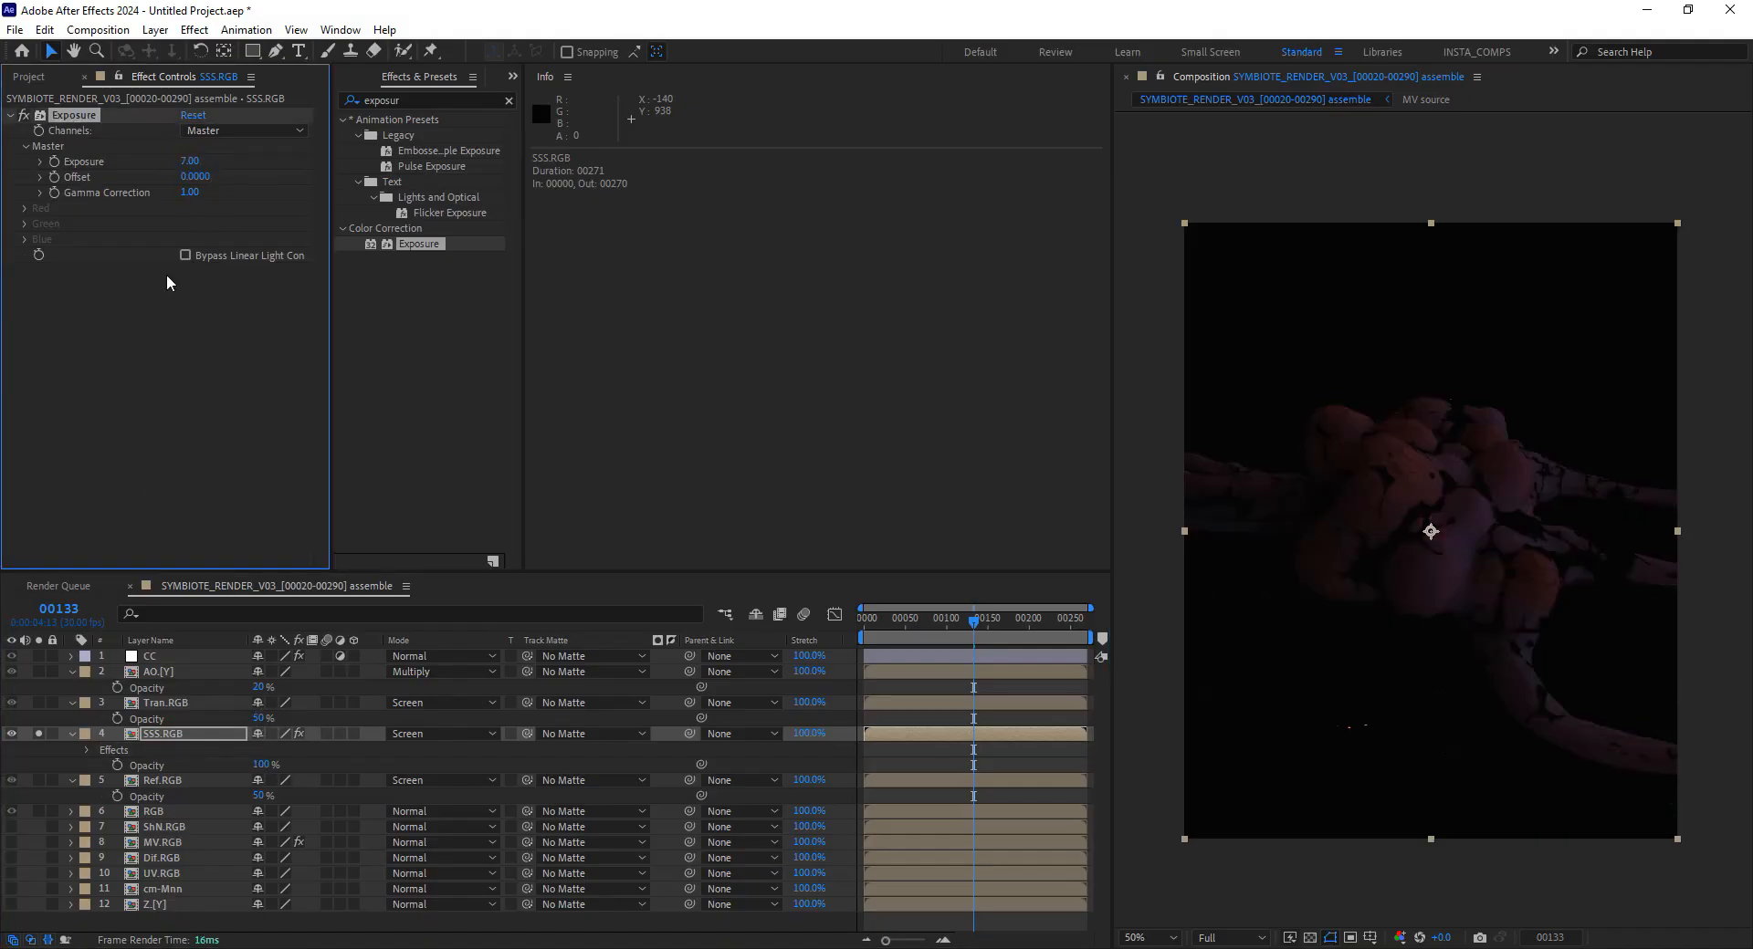
pyautogui.click(38, 735)
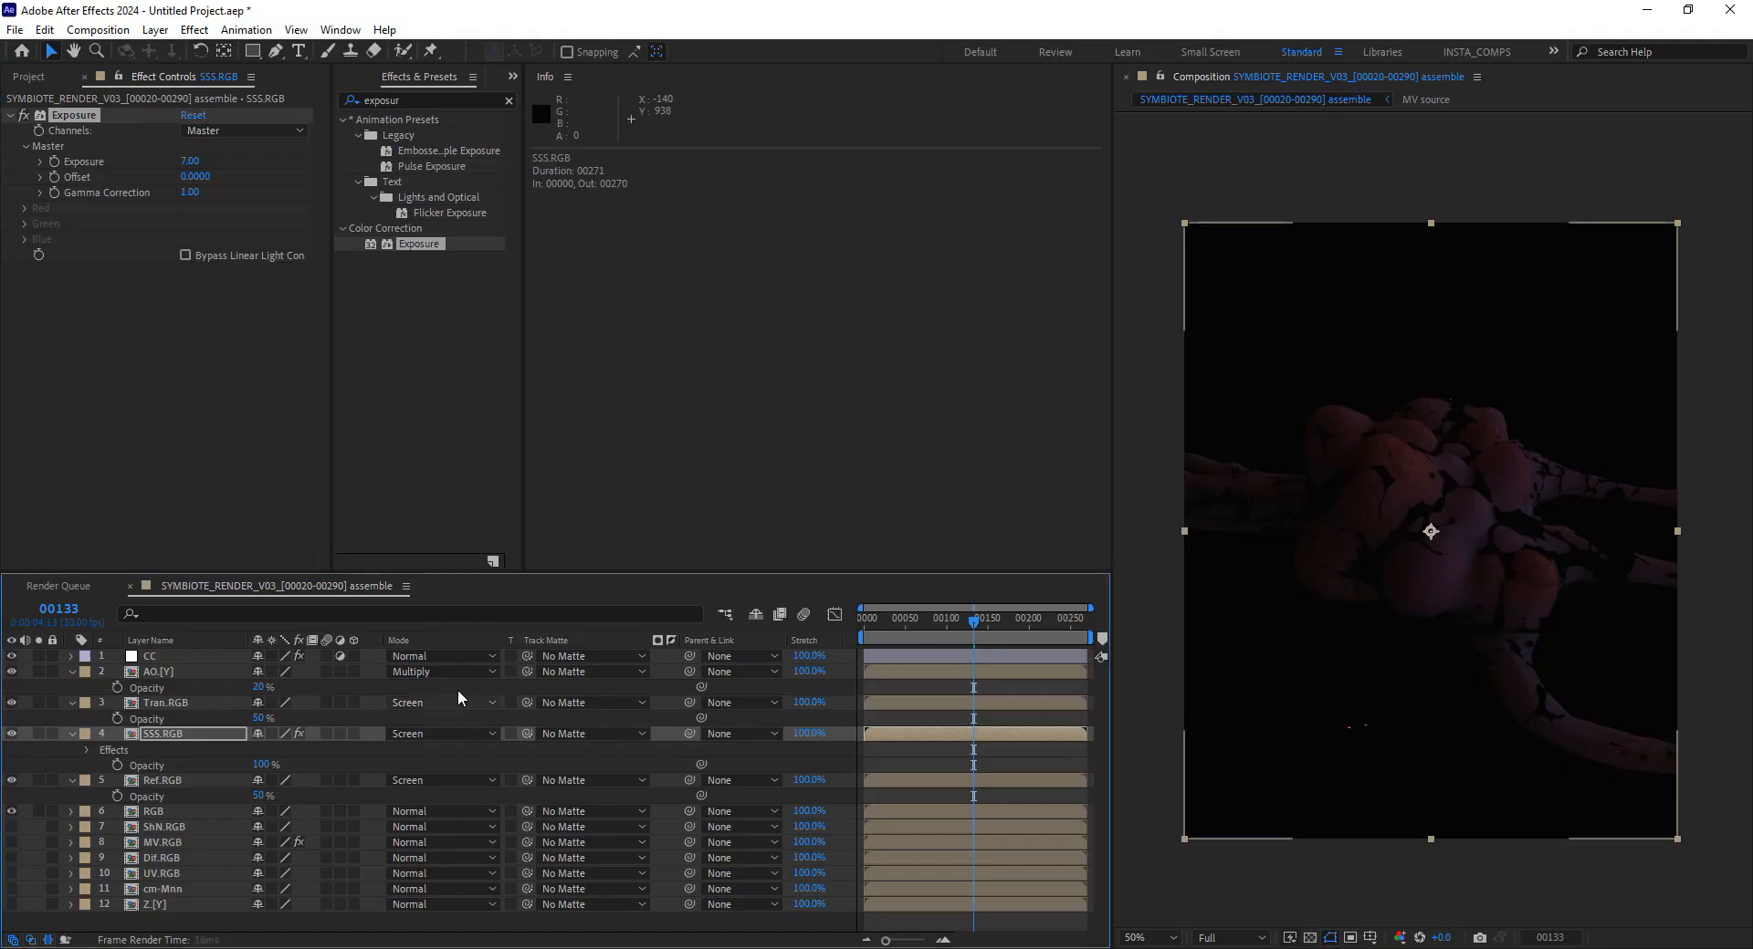
# Toggle the SSS.RGB layer's visibility repeatedly to compare the composite with and without the brightened pass
pyautogui.click(12, 735)
pyautogui.click(11, 735)
pyautogui.click(12, 735)
pyautogui.click(12, 734)
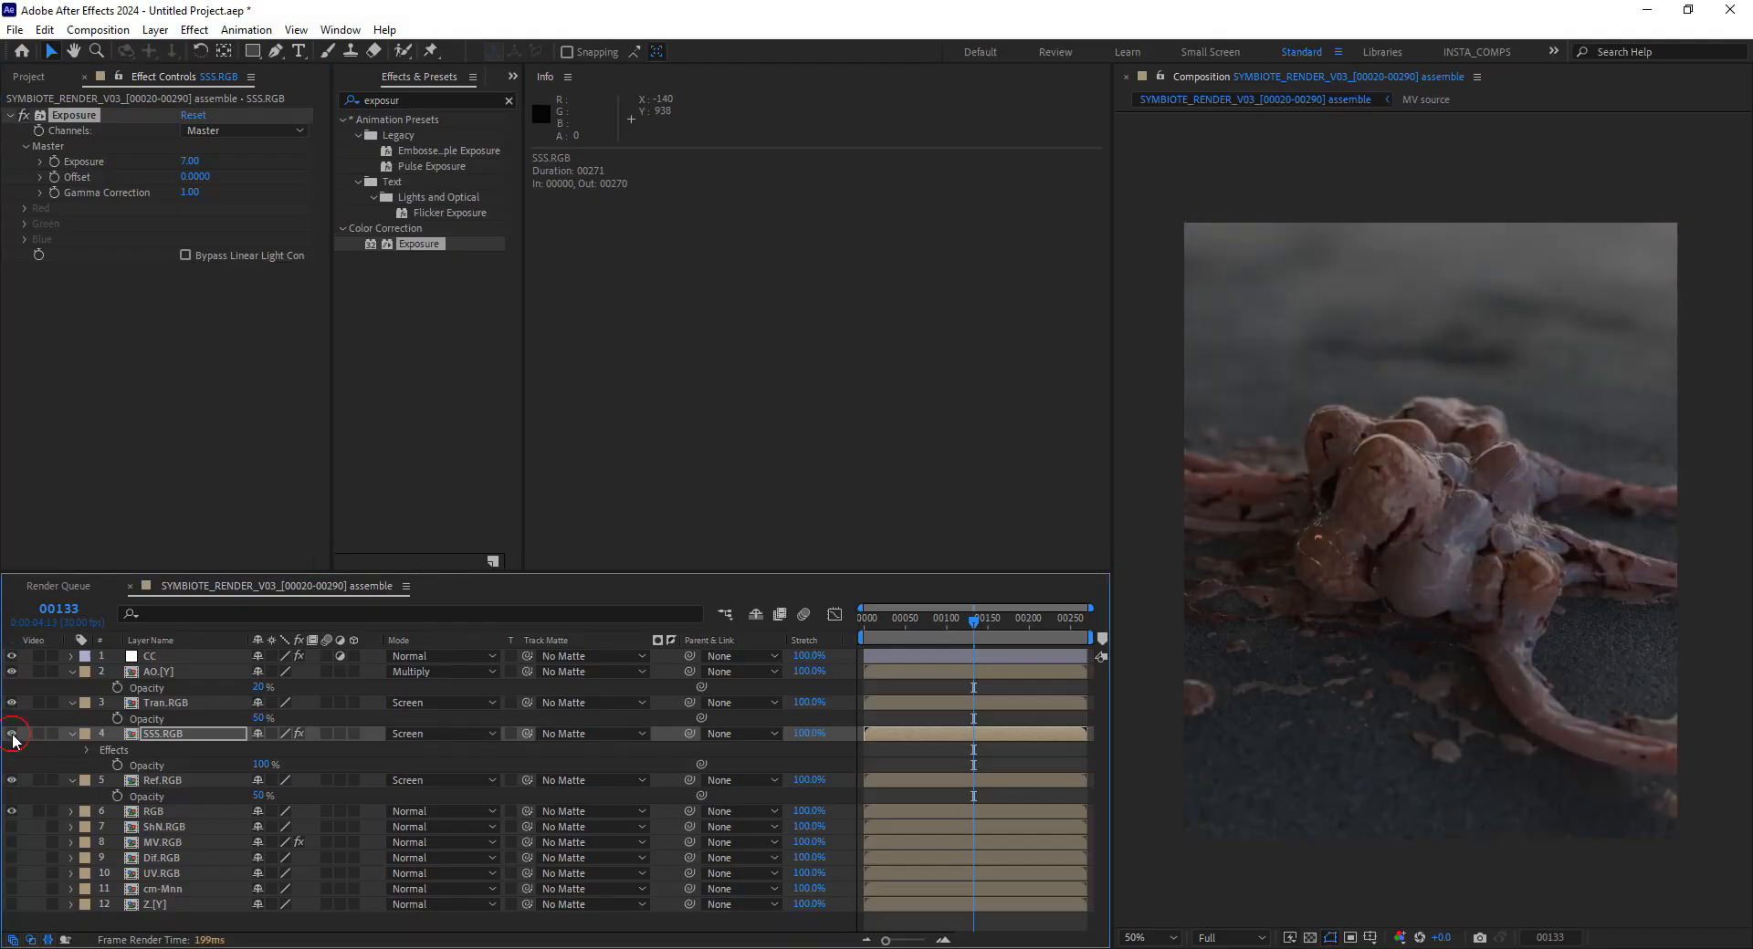
pyautogui.click(12, 735)
pyautogui.click(12, 735)
pyautogui.click(12, 735)
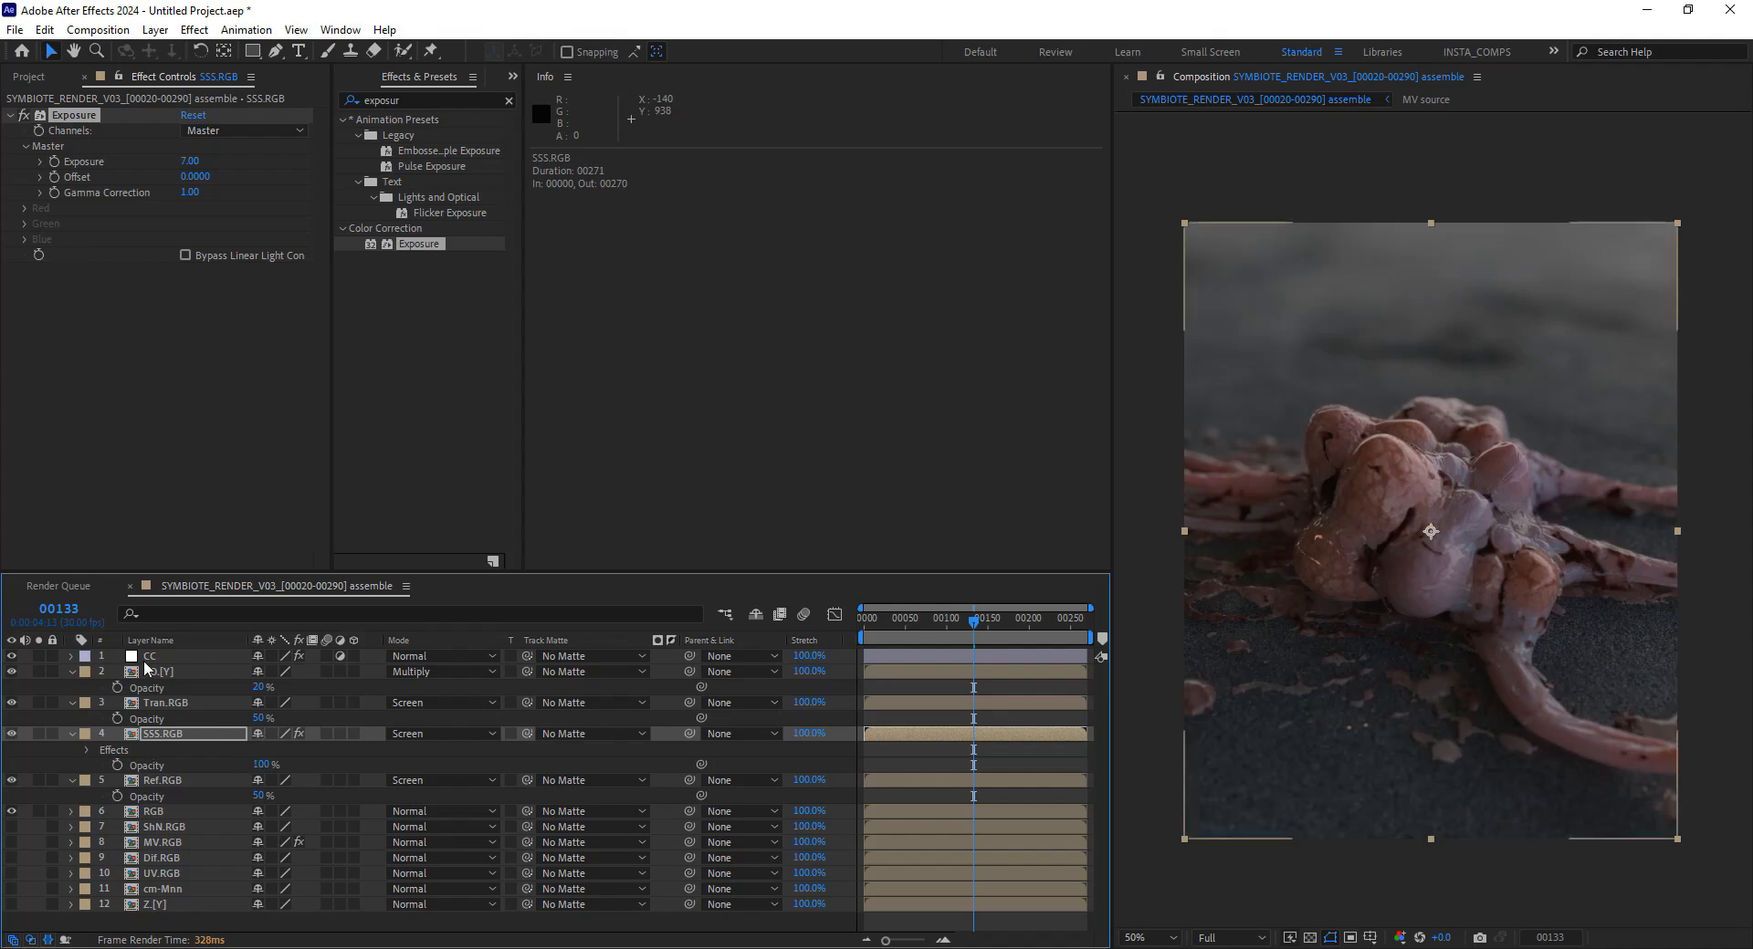
# Set the SSS.RGB pass's Exposure to 4 and check the composite at frames 200 and 83
pyautogui.click(190, 160)
pyautogui.write('4')
pyautogui.press('Tab')
pyautogui.write('0')
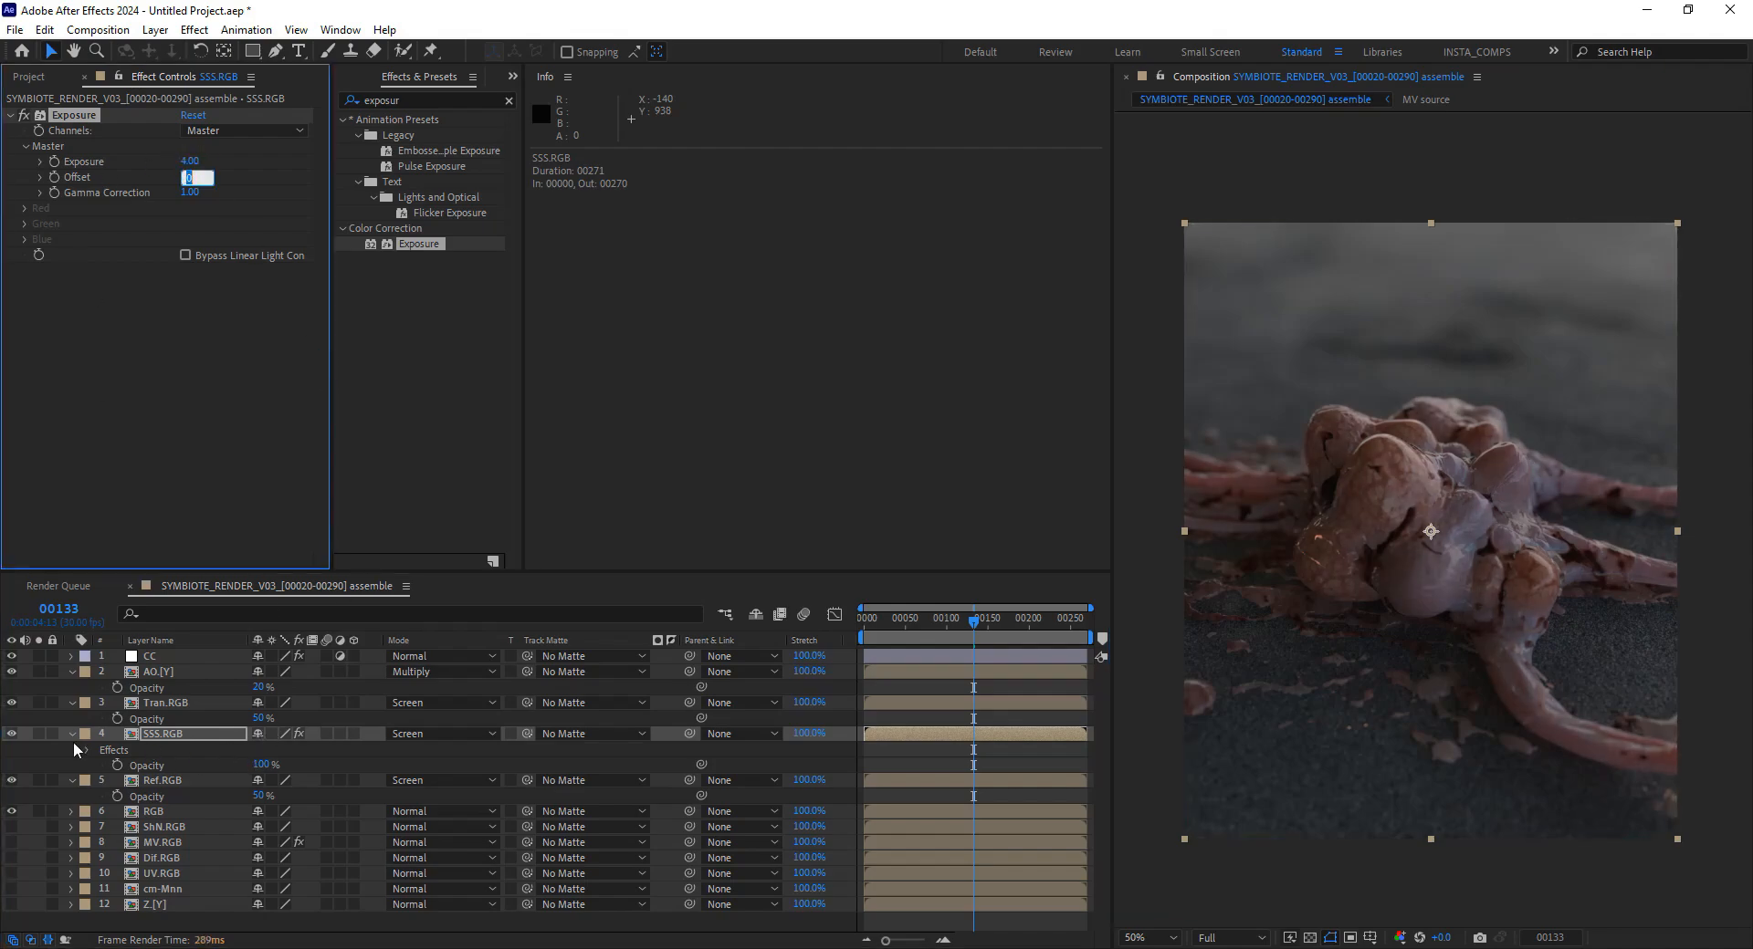
pyautogui.click(13, 735)
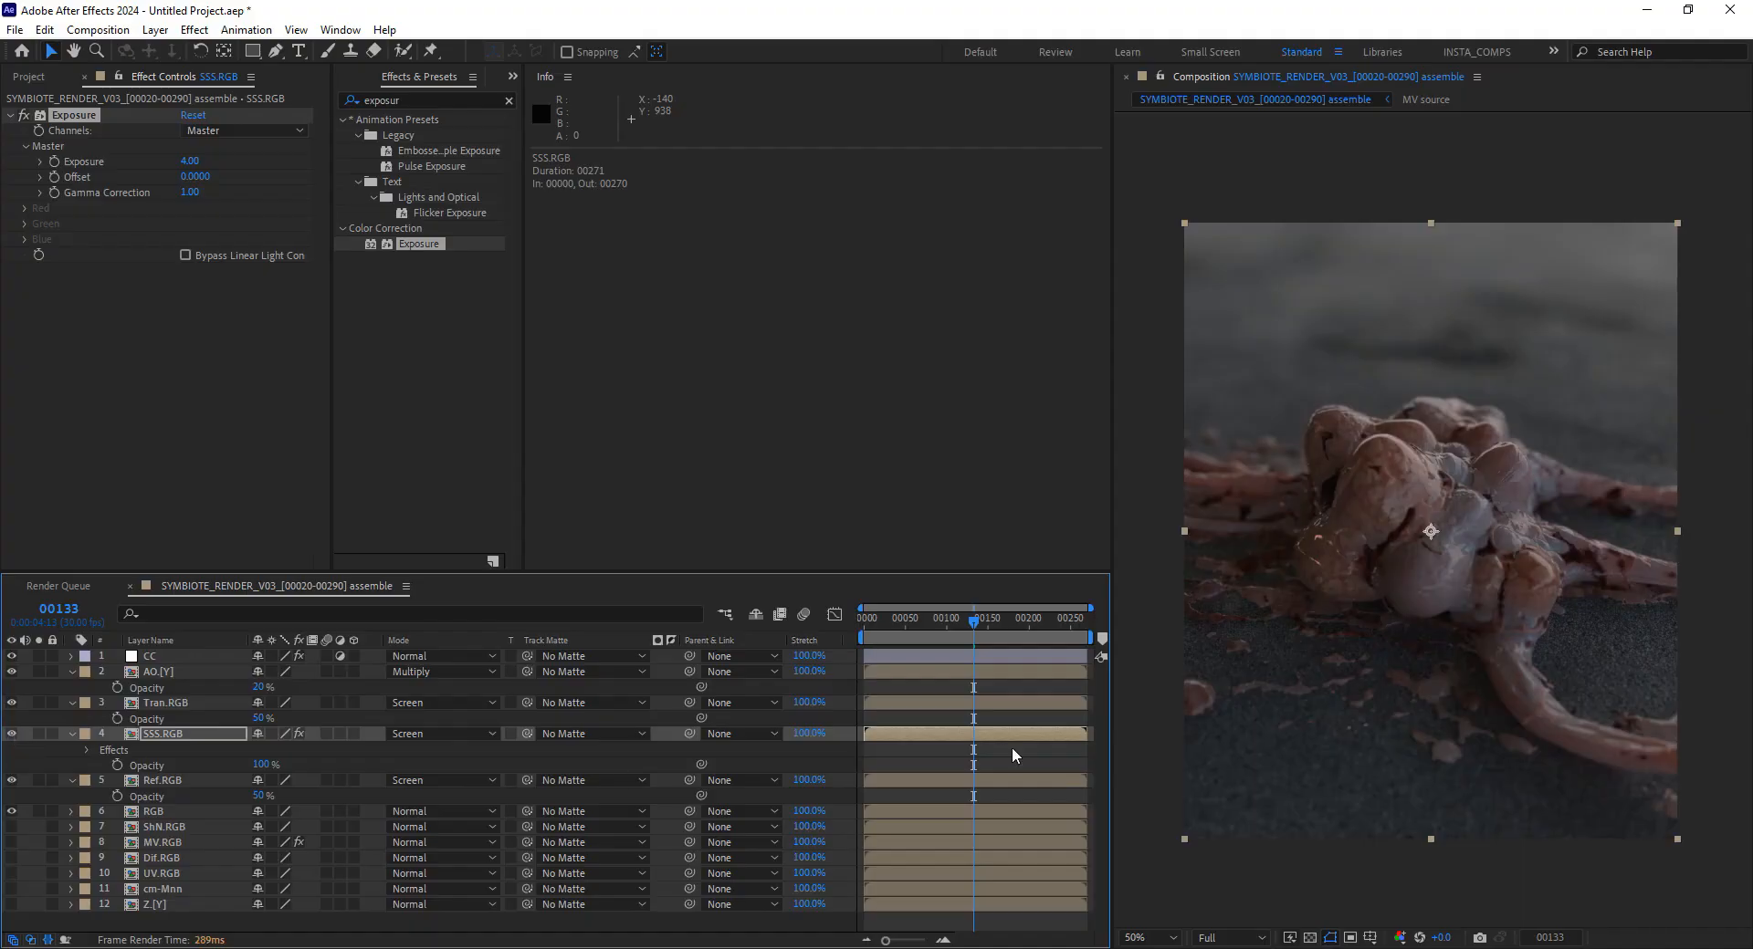
pyautogui.click(1028, 619)
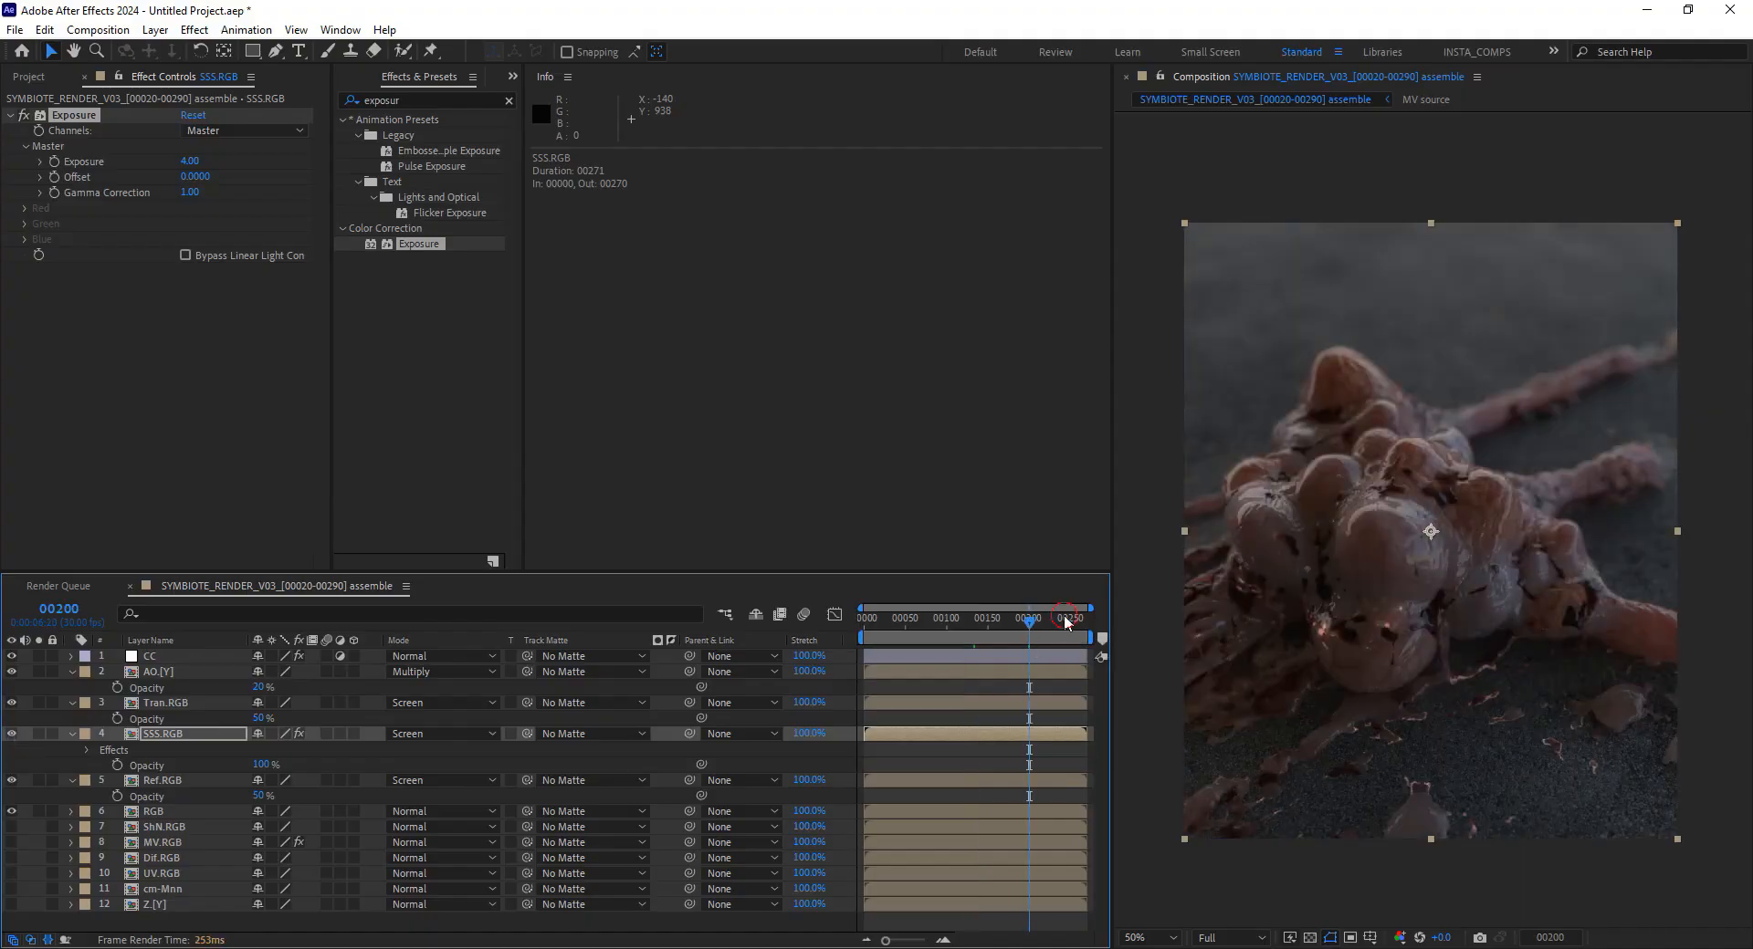
pyautogui.click(931, 619)
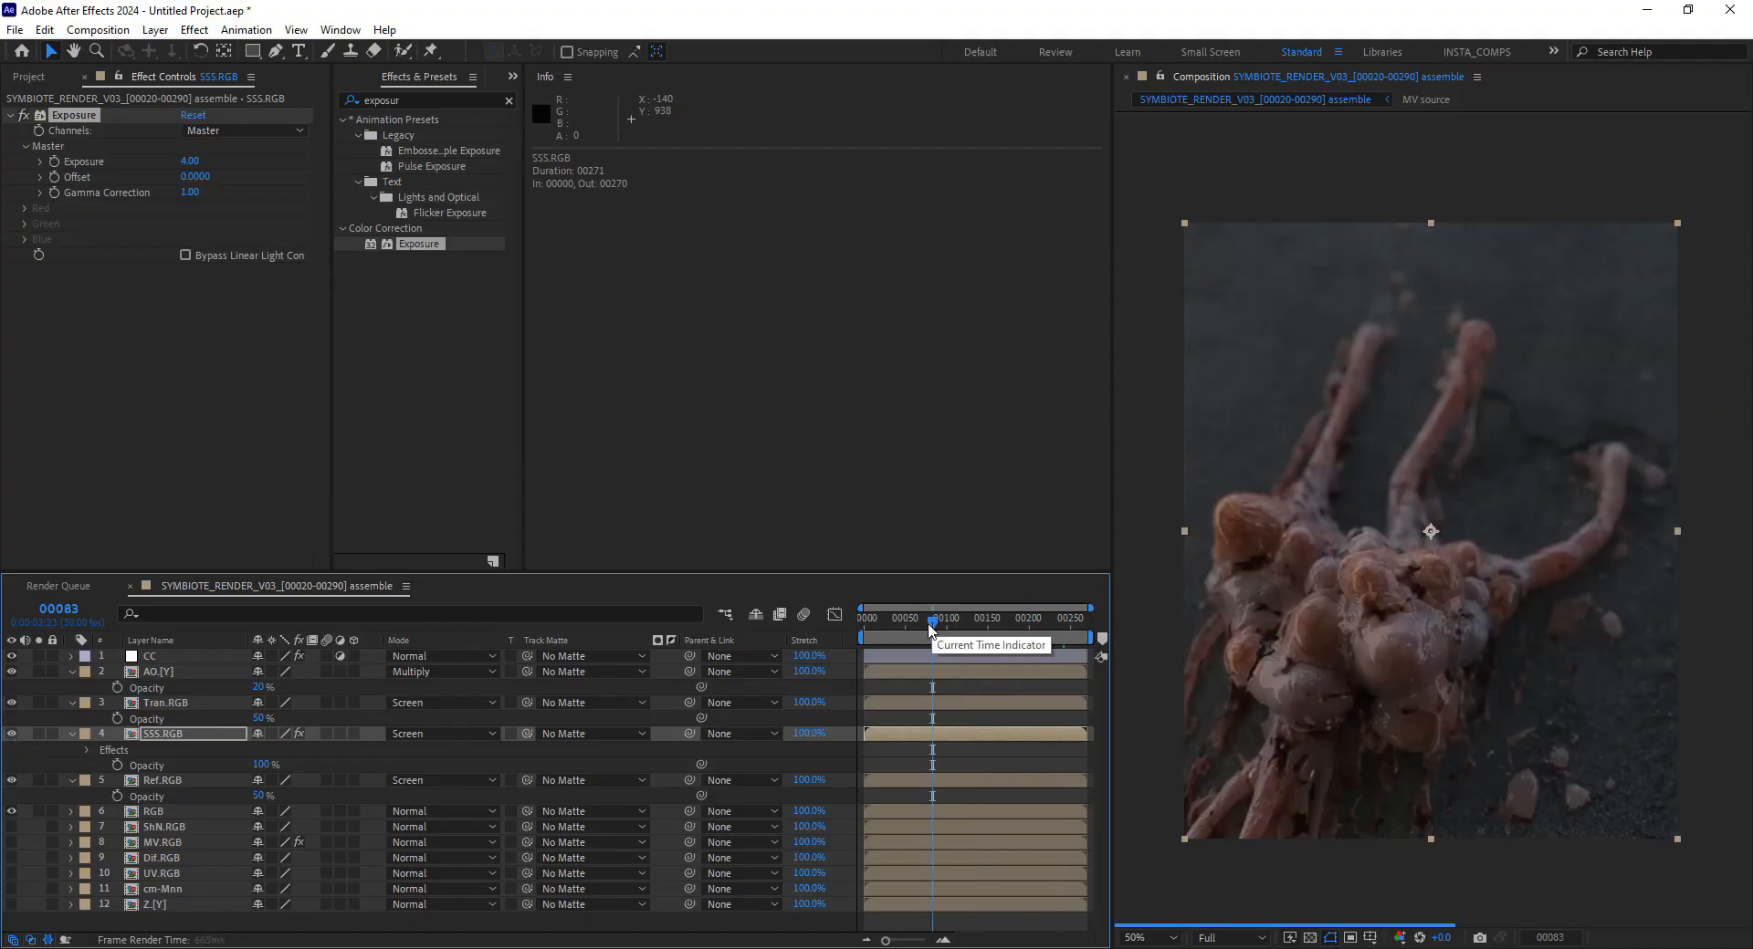
# Try moving the CC layer's Fast Bokeh focus point at frame 83 and undo the move
pyautogui.click(167, 659)
pyautogui.click(64, 116)
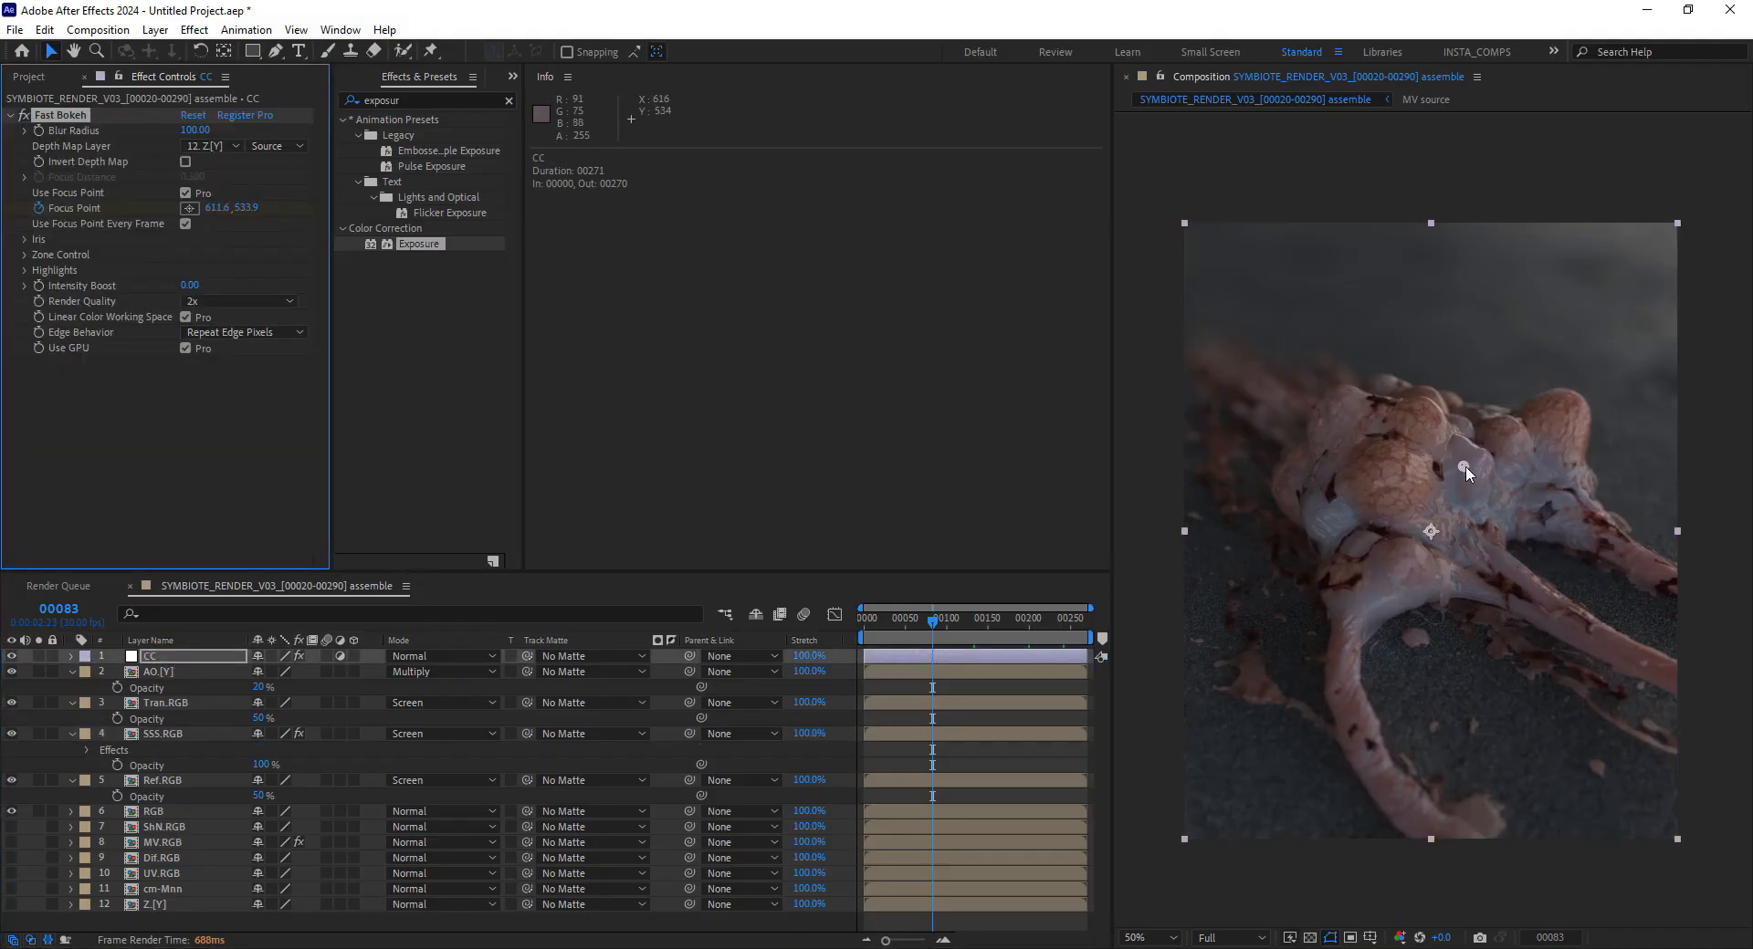
pyautogui.moveTo(1464, 468); pyautogui.dragTo(1411, 445)
pyautogui.hotkey('ctrl', 'z')
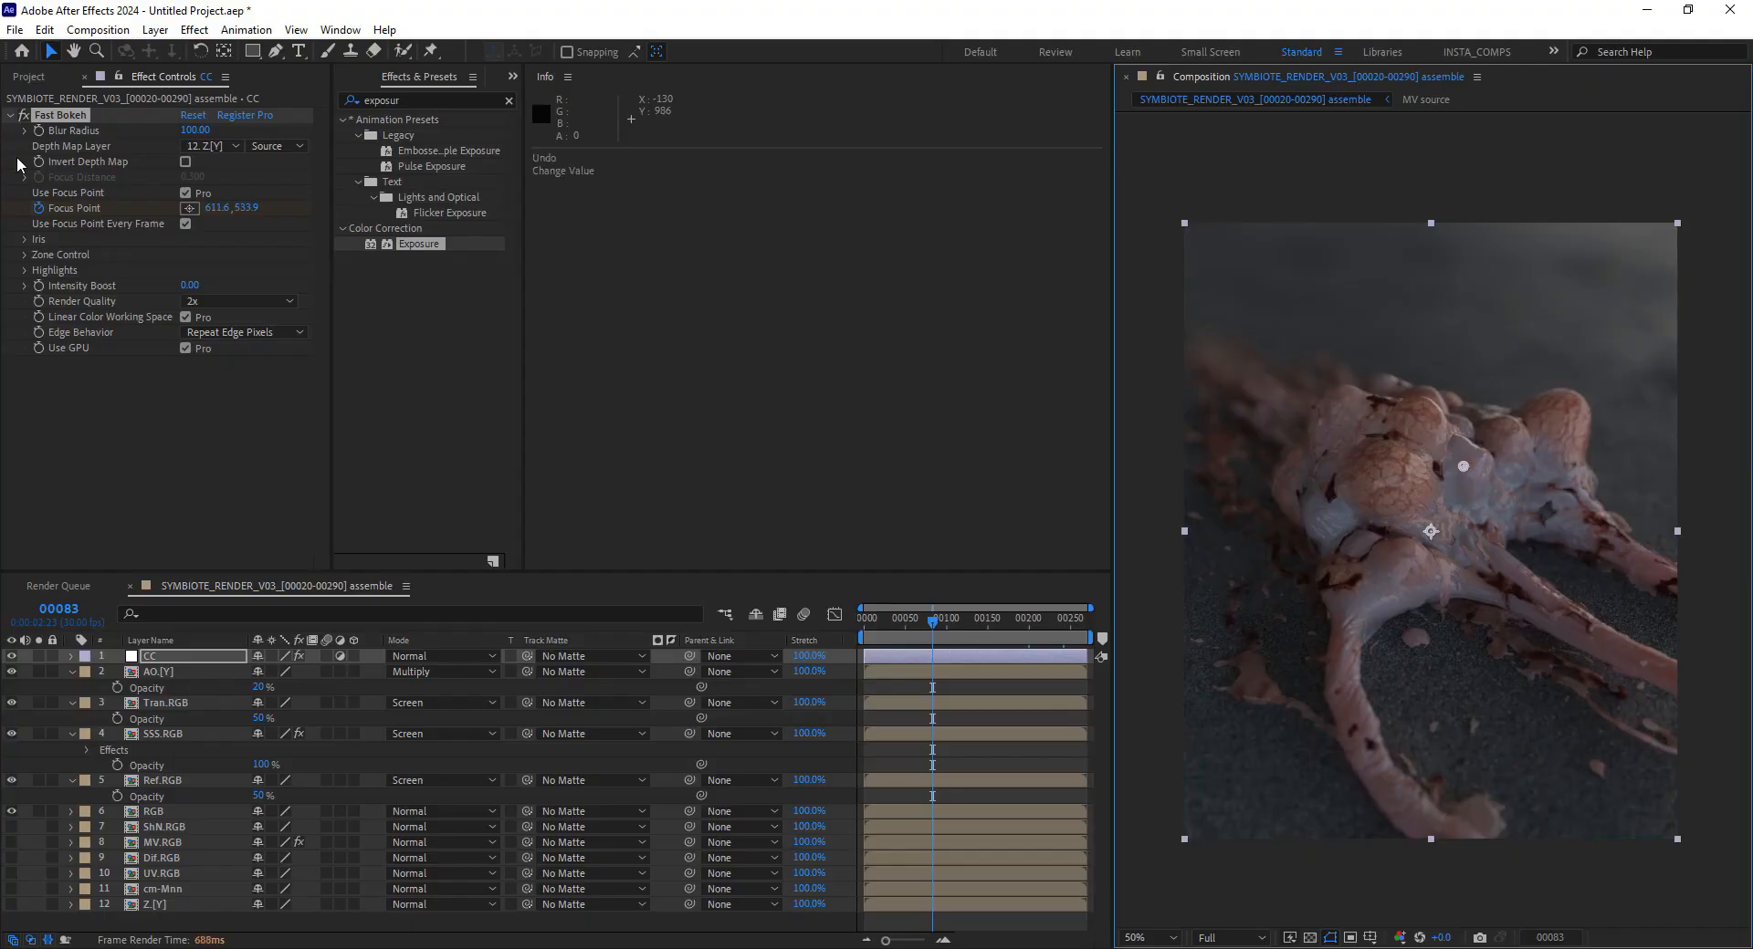
# Reposition the Focus Point keyframes to about 476, 476 on frame 100 and 596, 450 on frame 49
pyautogui.doubleClick(68, 208)
pyautogui.click(39, 780)
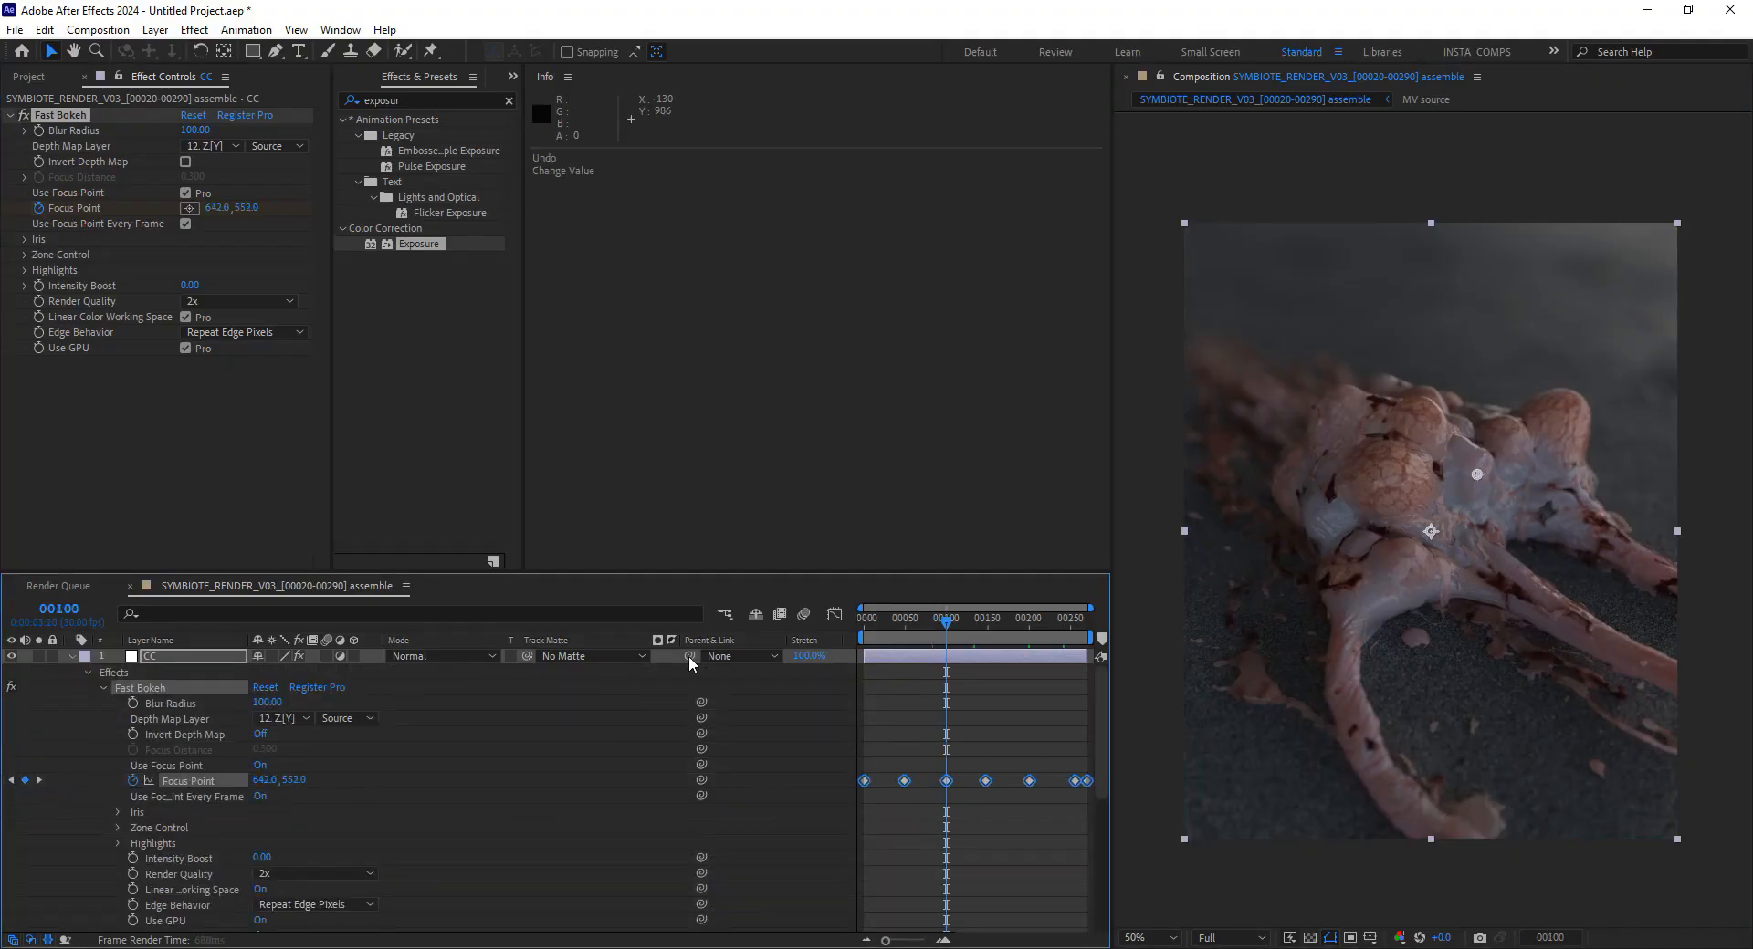
pyautogui.moveTo(1478, 475); pyautogui.dragTo(1403, 444)
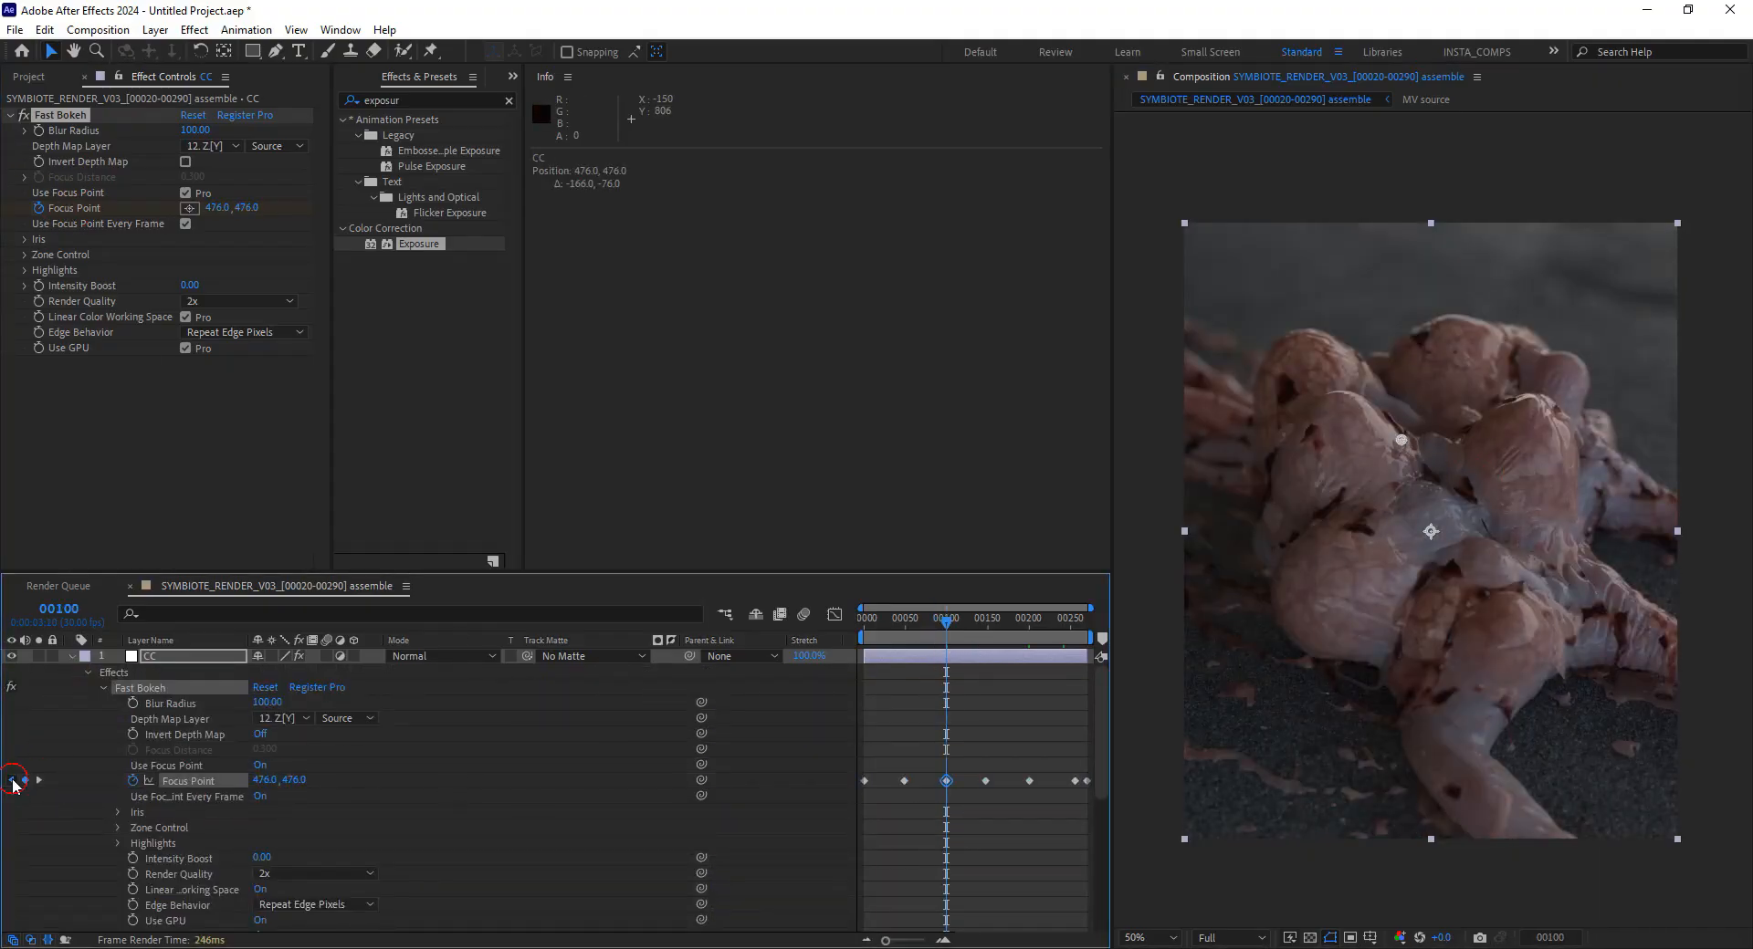
pyautogui.click(11, 780)
pyautogui.moveTo(1443, 457); pyautogui.dragTo(1466, 429)
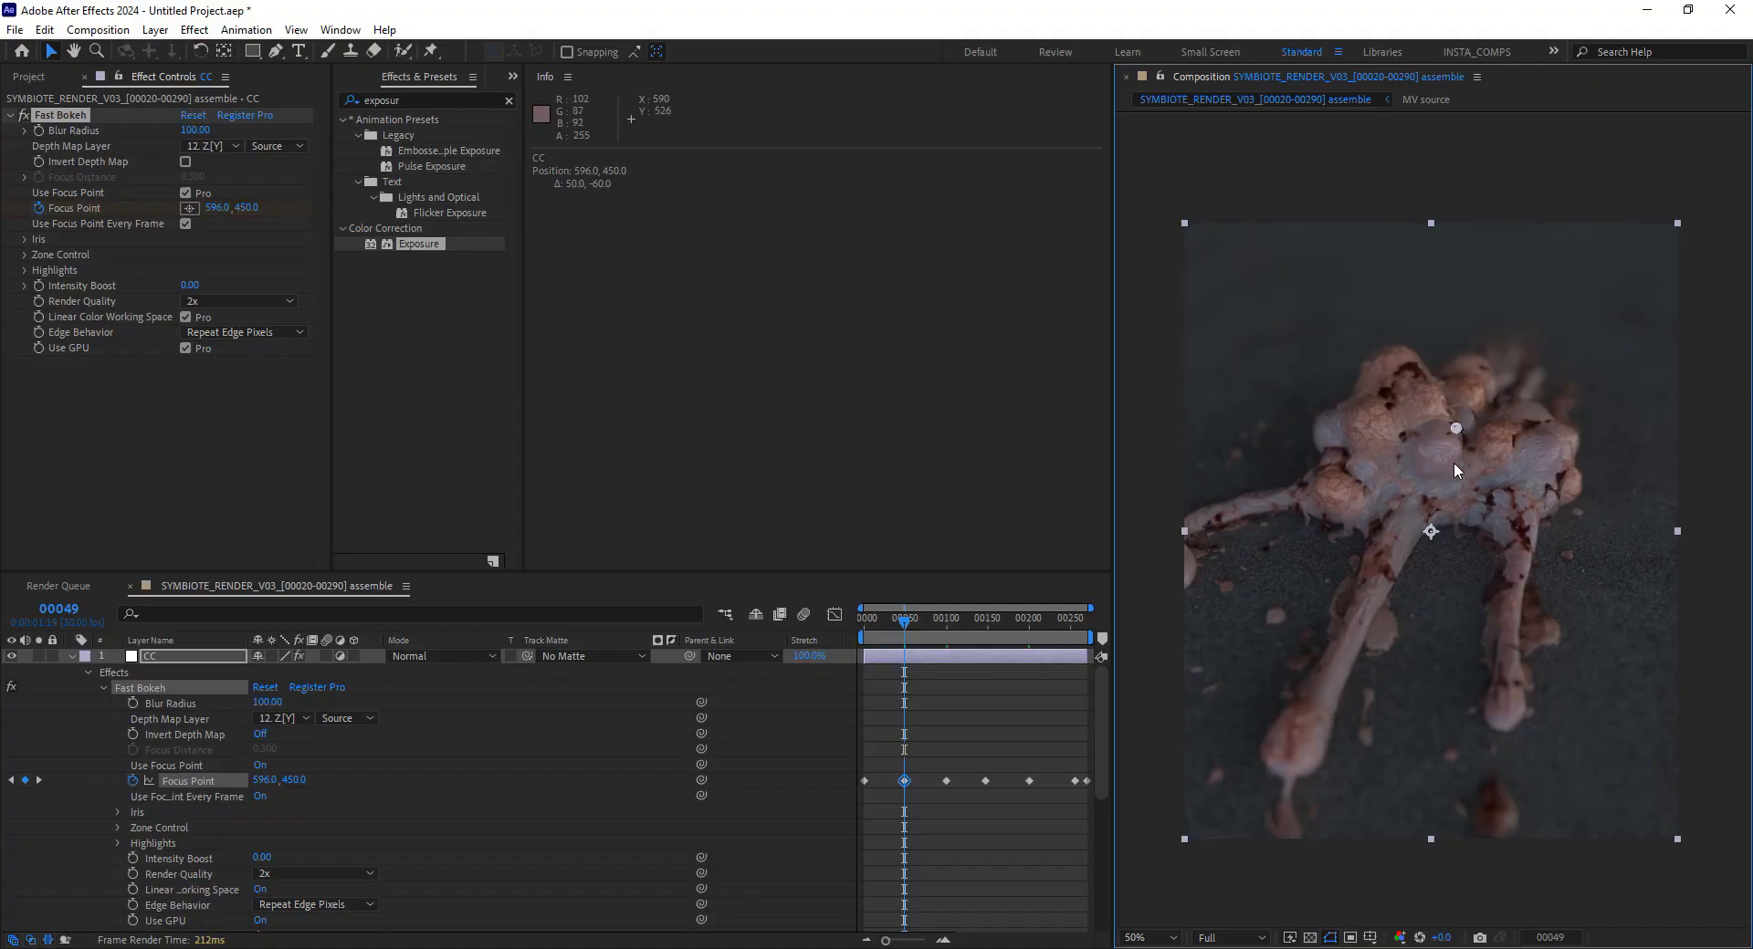
# Change Fast Bokeh's Iris Shape to Polygon (Pro)
pyautogui.click(25, 239)
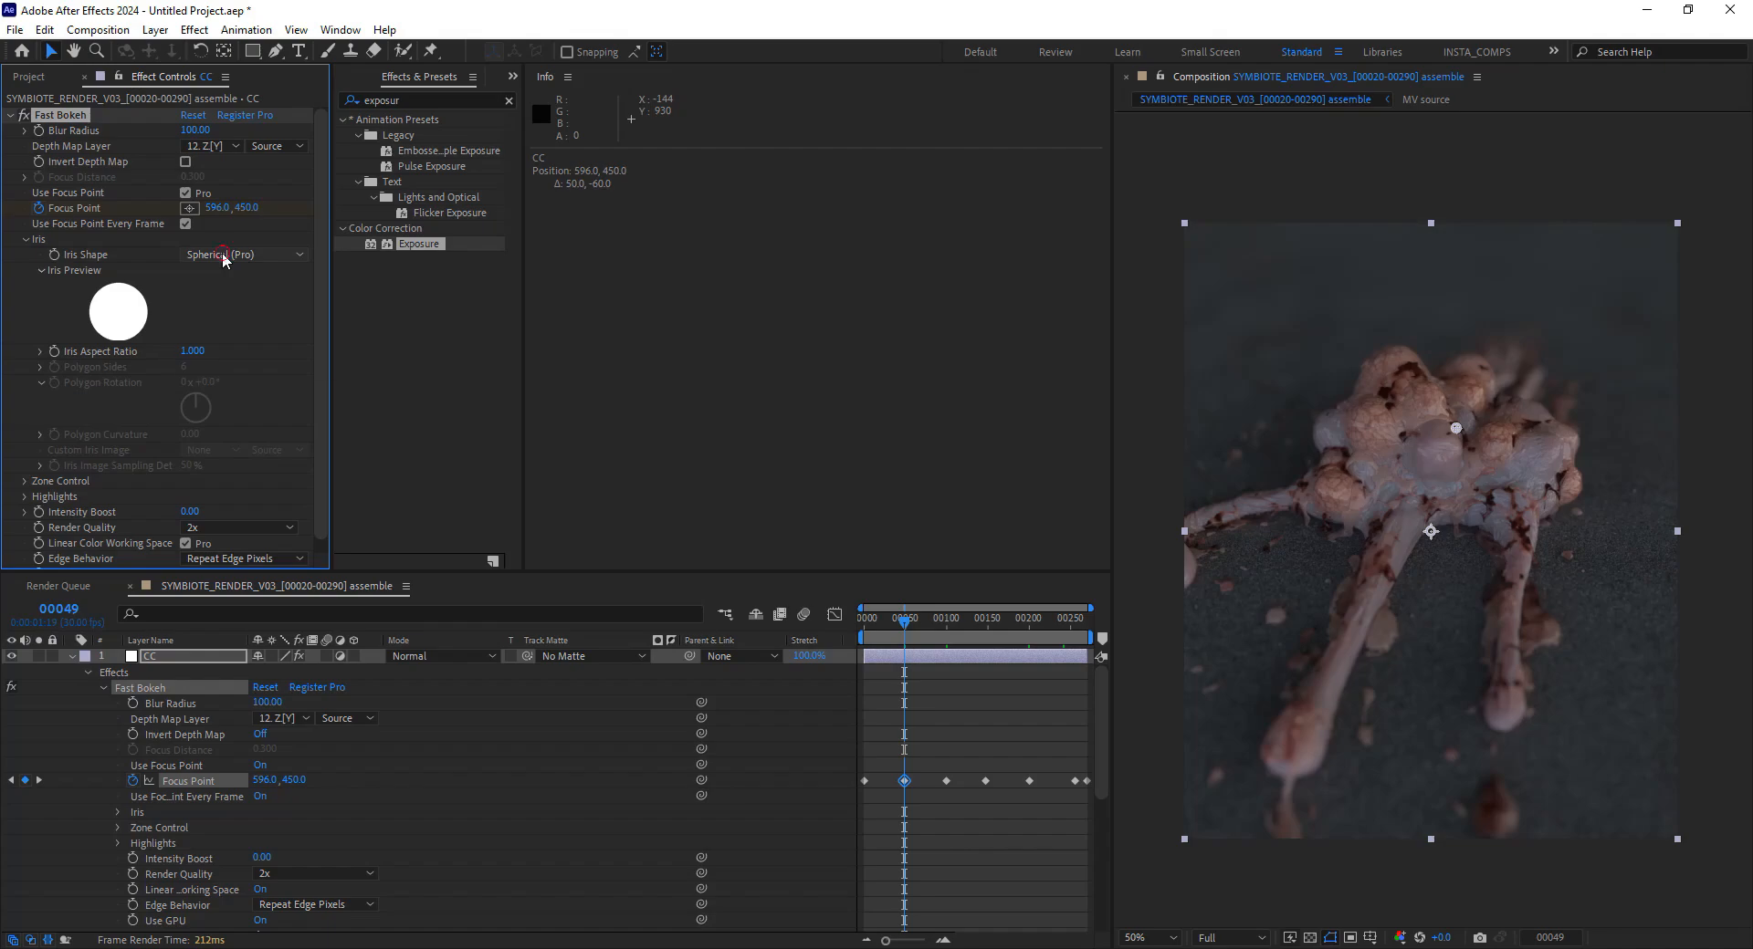
pyautogui.click(233, 256)
pyautogui.click(239, 315)
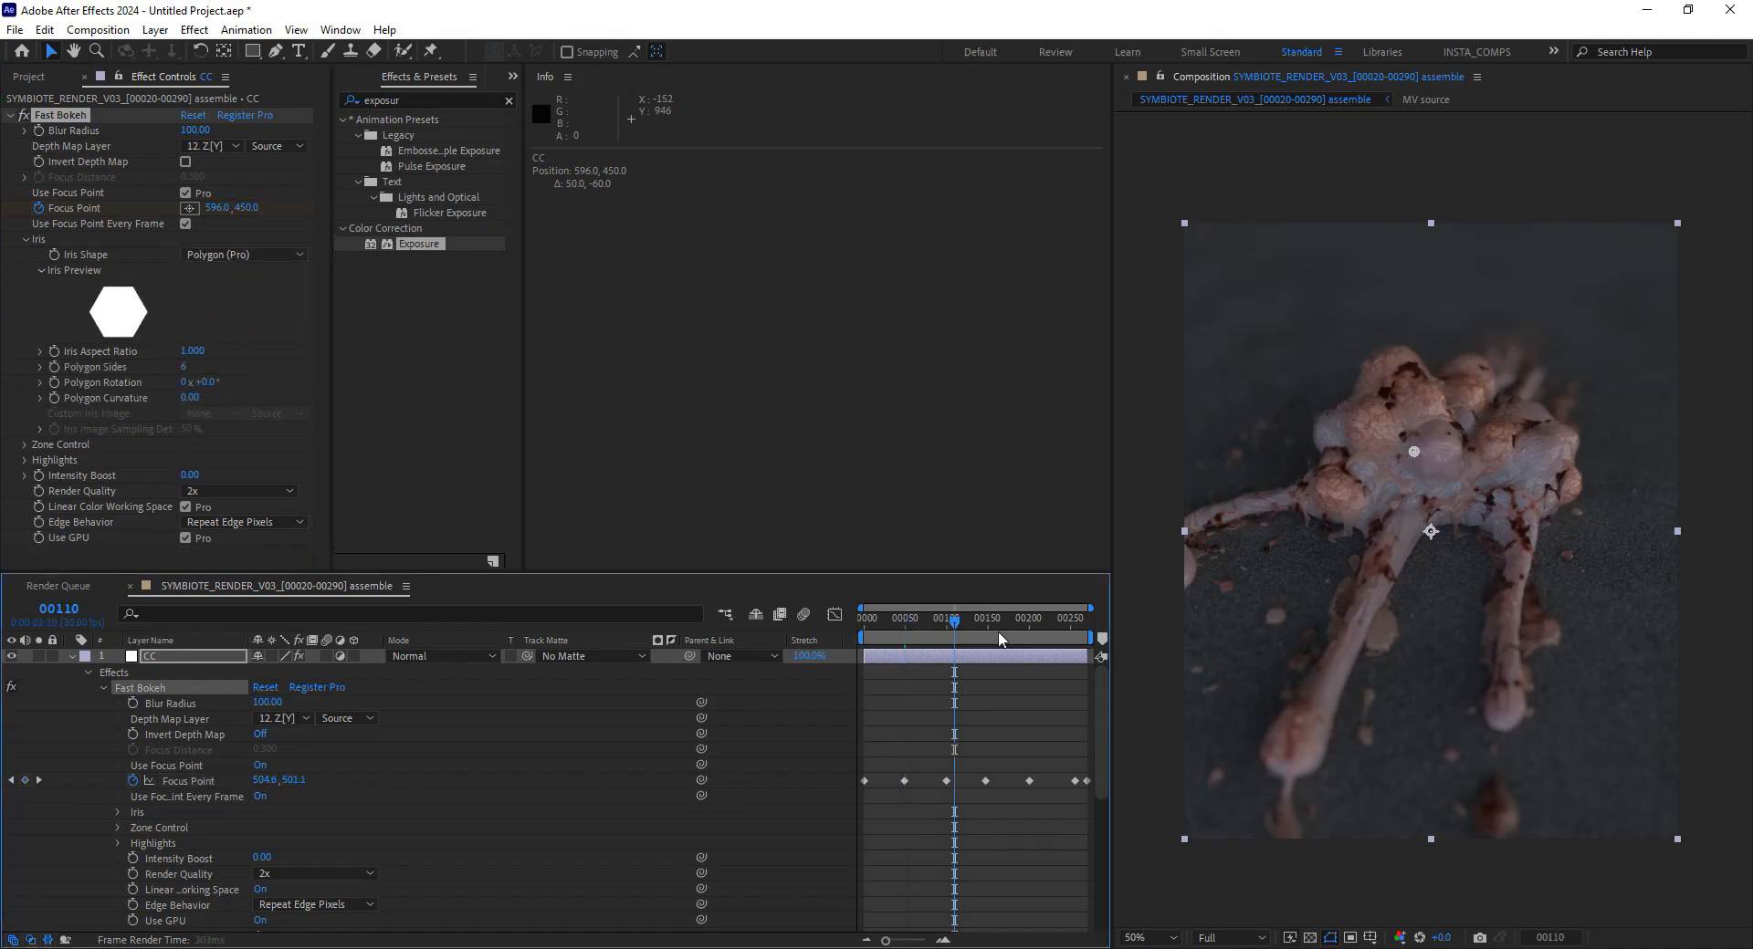
# Examine the focus and polygonal bokeh blur at several frames across the timeline, from frame 56 to frame 246
pyautogui.moveTo(999, 628)
pyautogui.mouseDown()
pyautogui.moveTo(1048, 636)
pyautogui.moveTo(971, 624)
pyautogui.mouseUp()
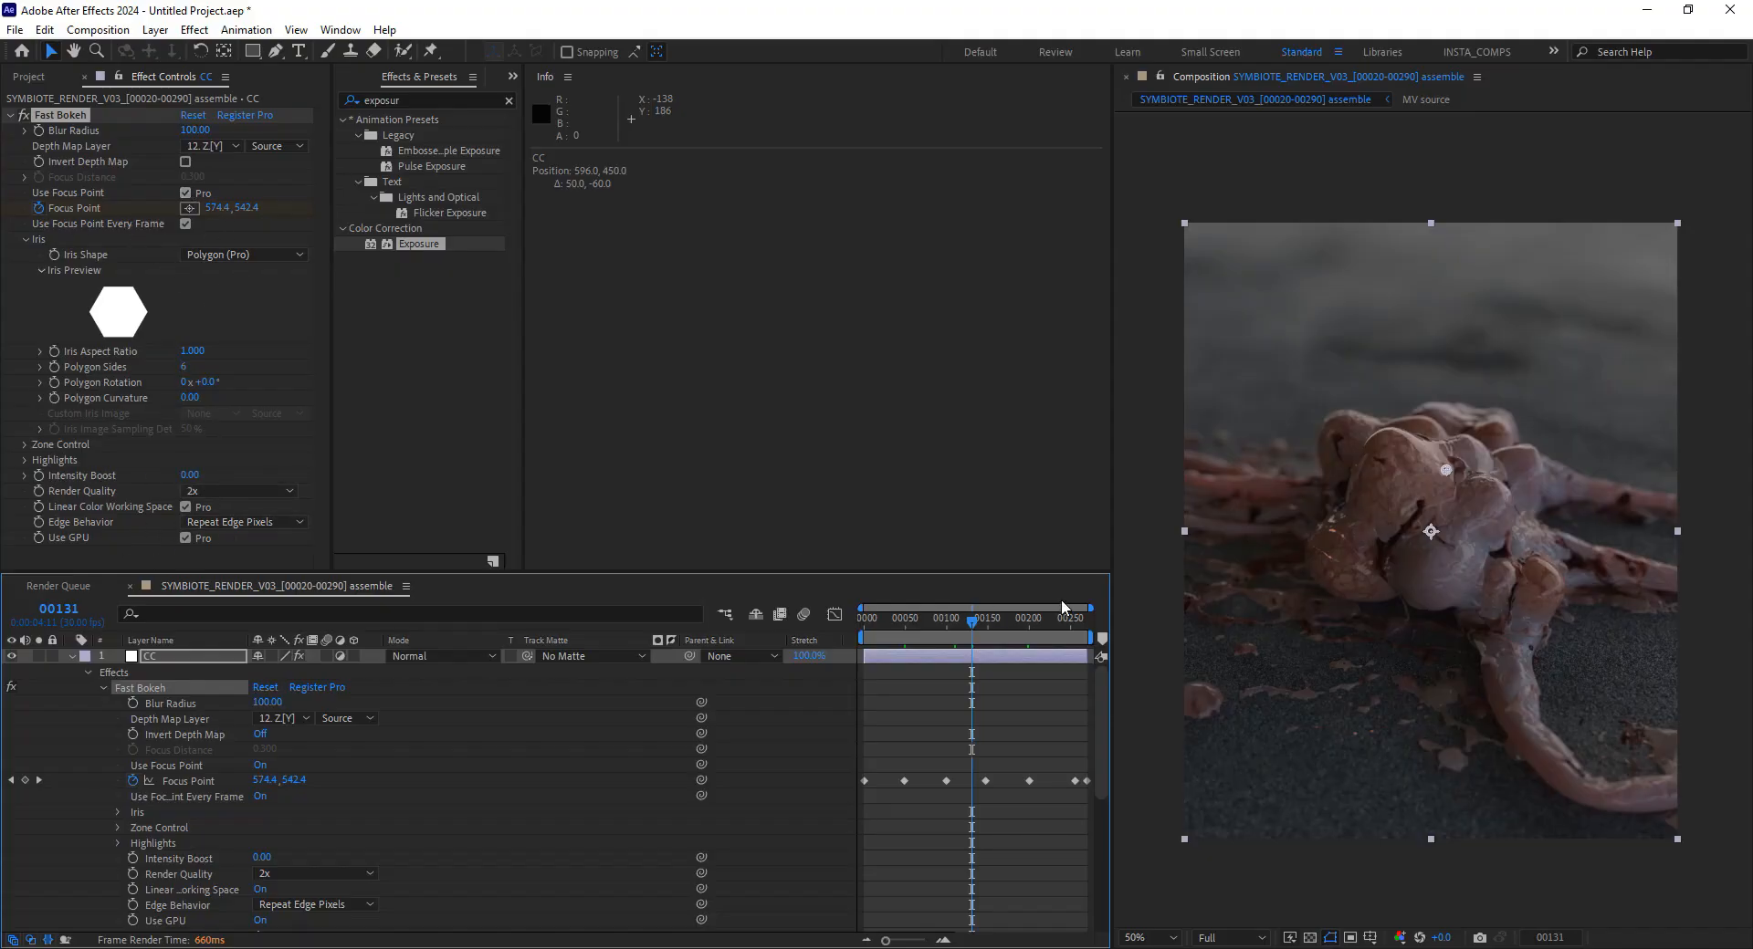
pyautogui.click(1000, 626)
pyautogui.click(1059, 628)
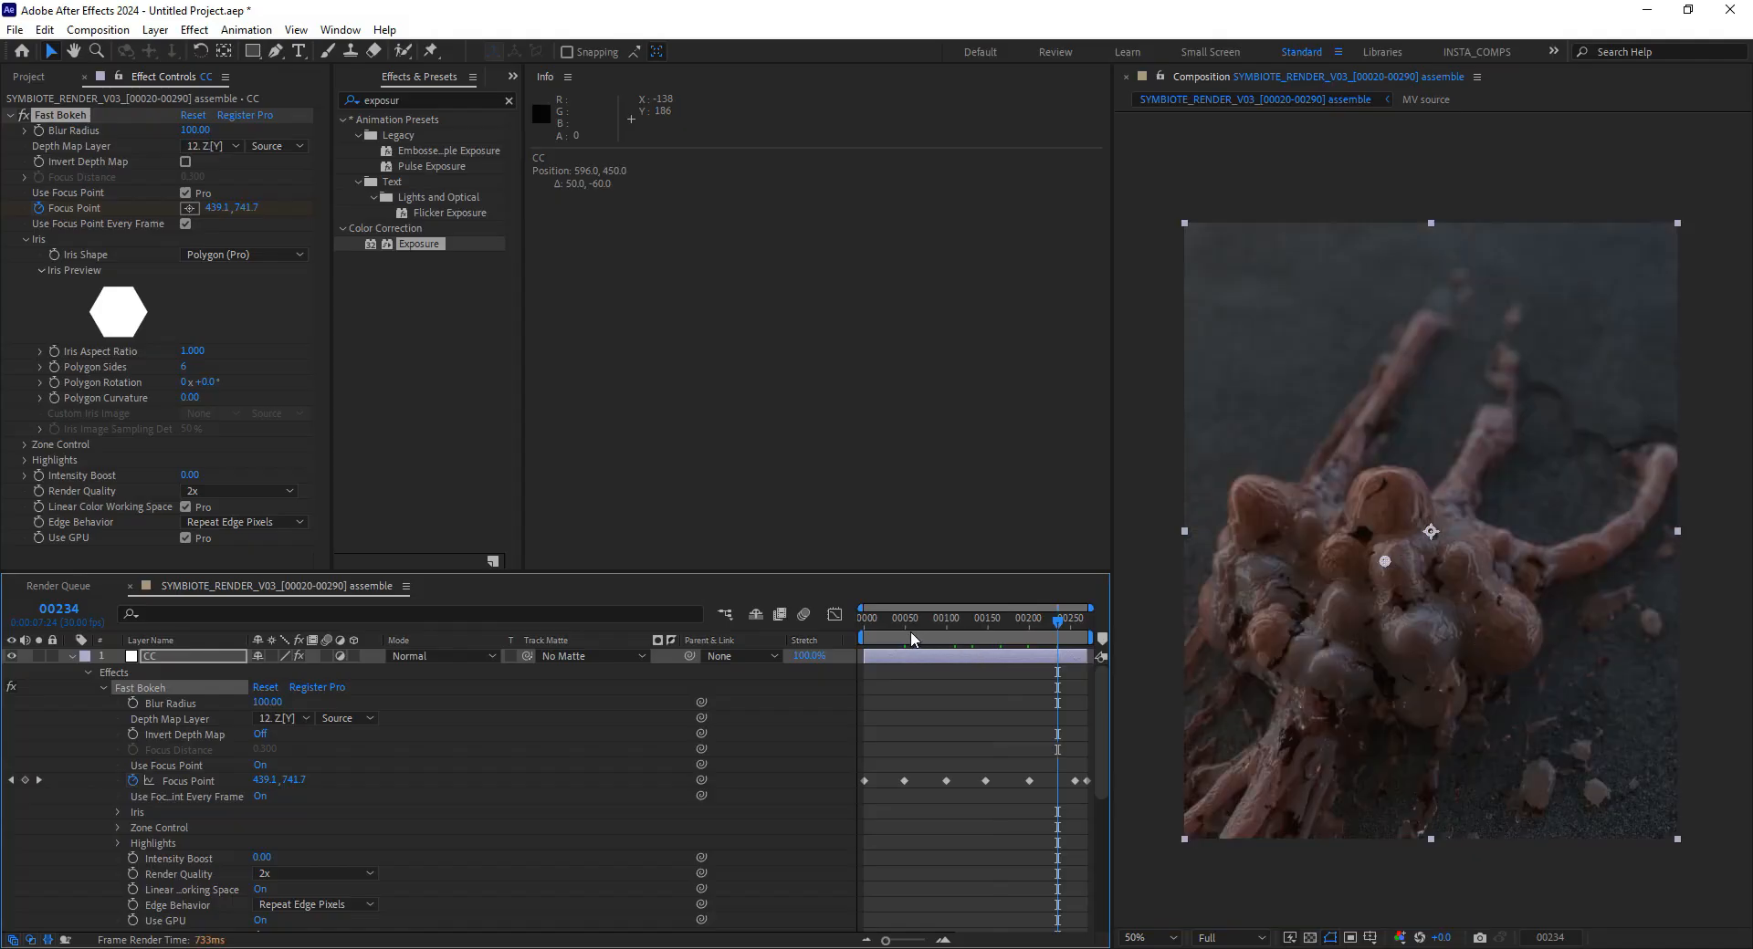
pyautogui.click(908, 630)
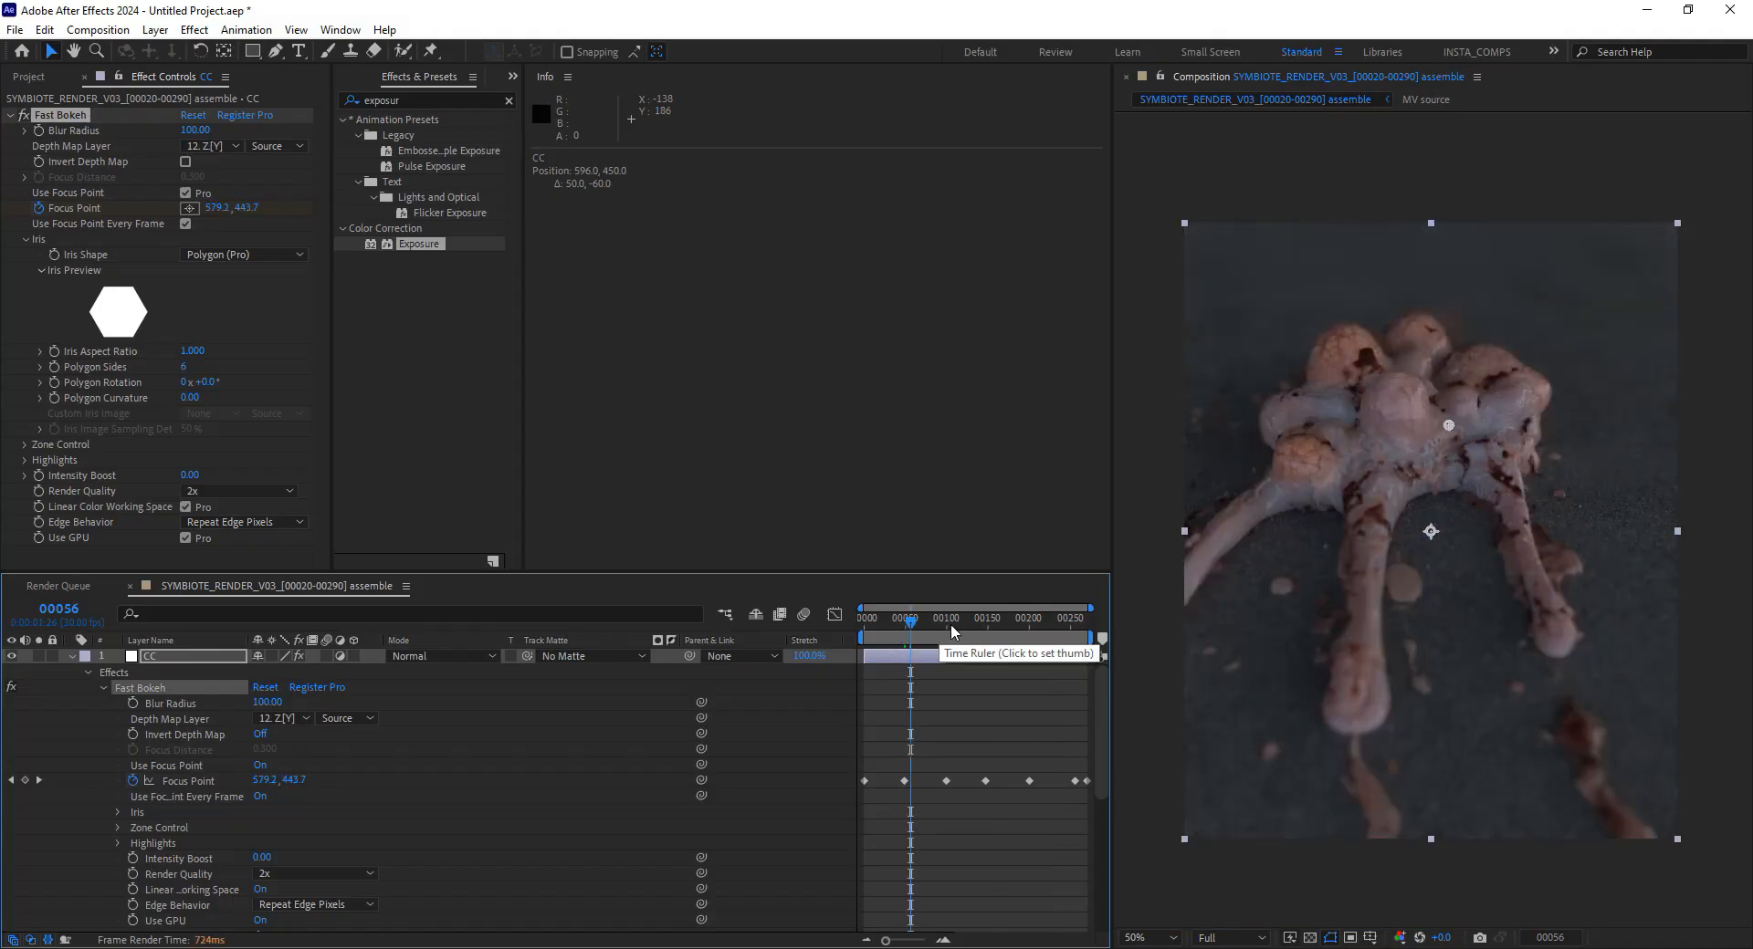
pyautogui.click(939, 636)
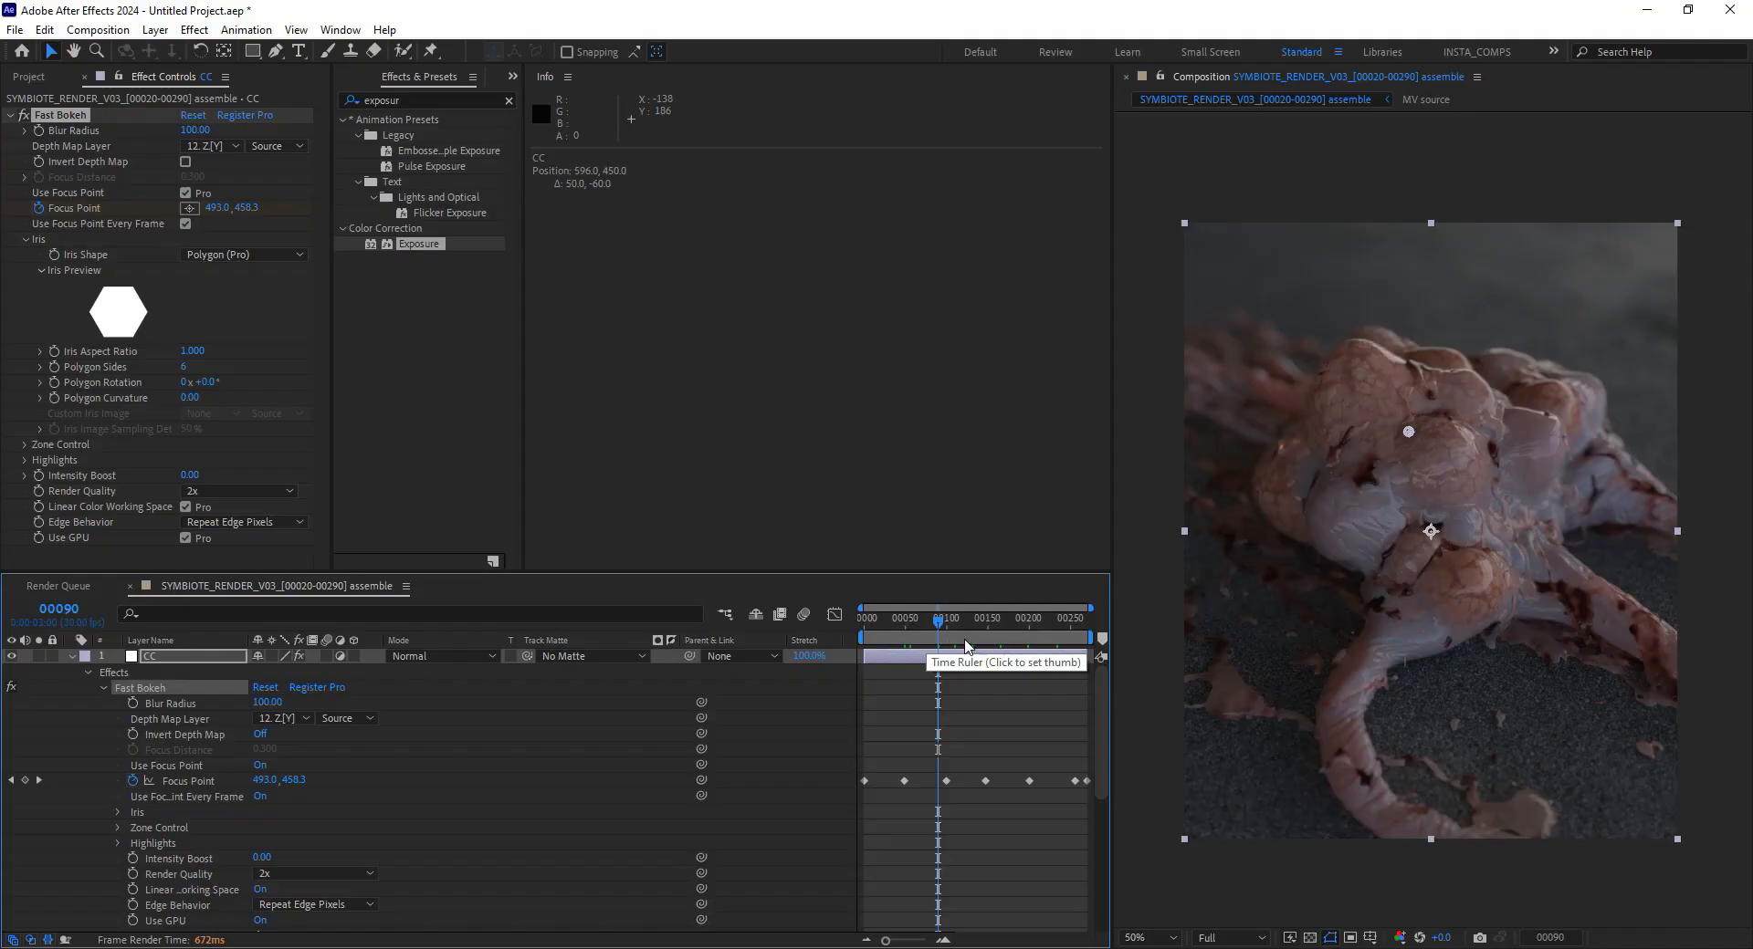
pyautogui.click(951, 636)
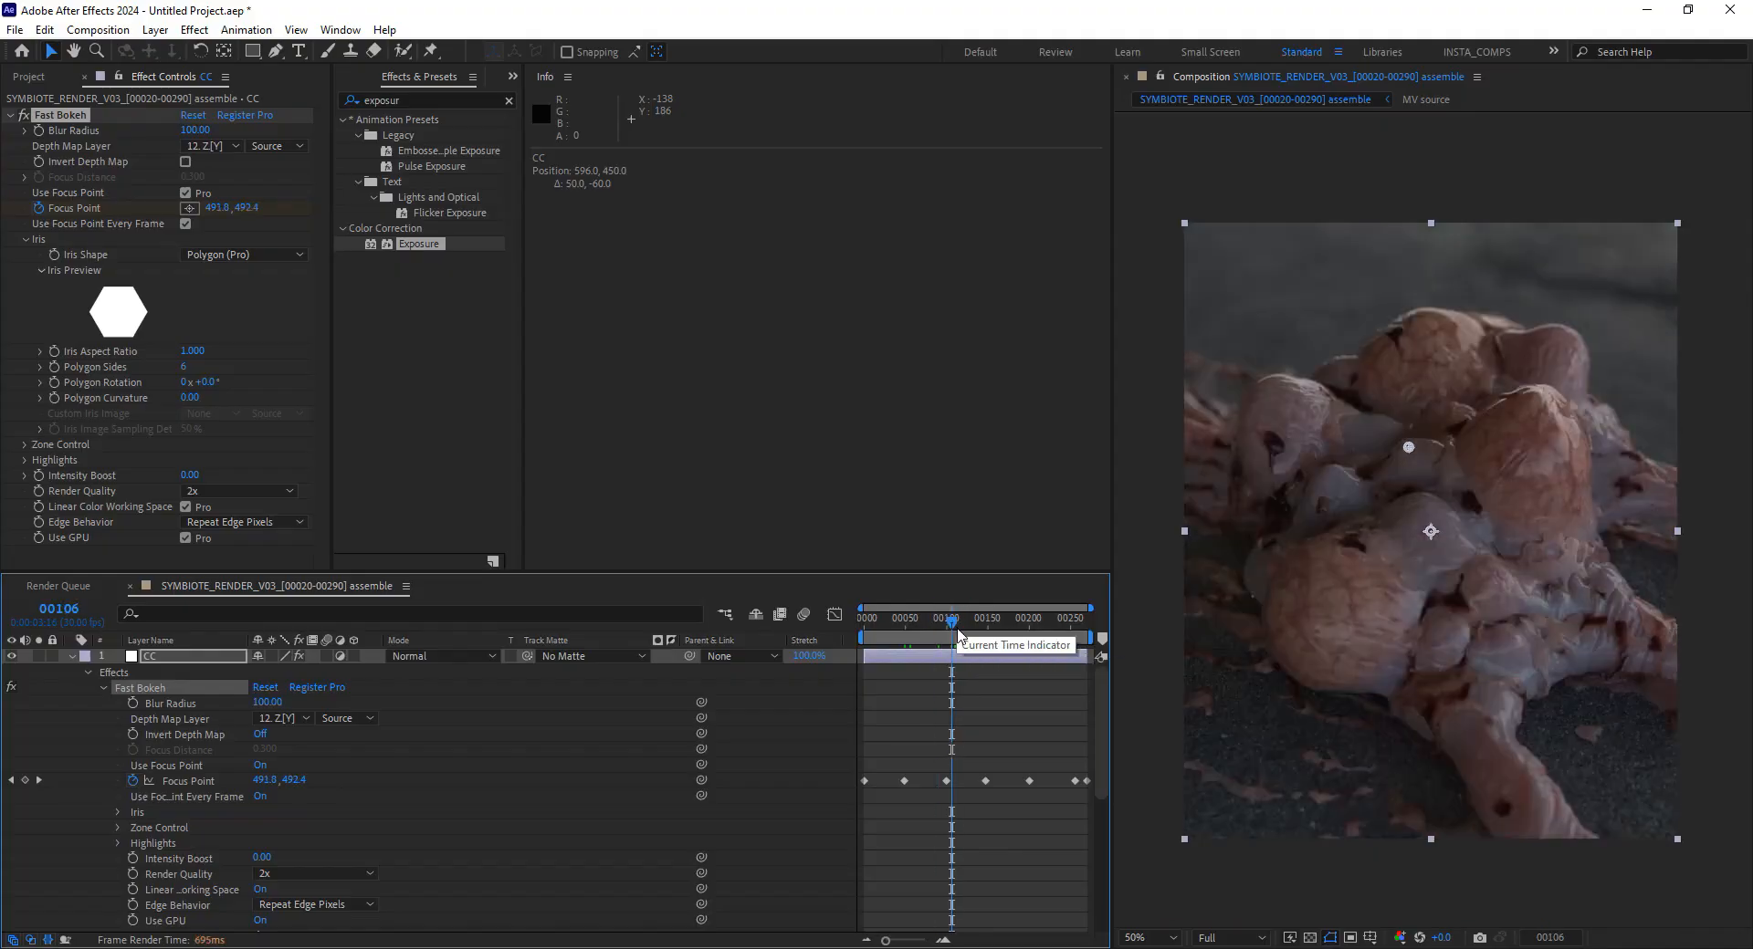
pyautogui.click(983, 636)
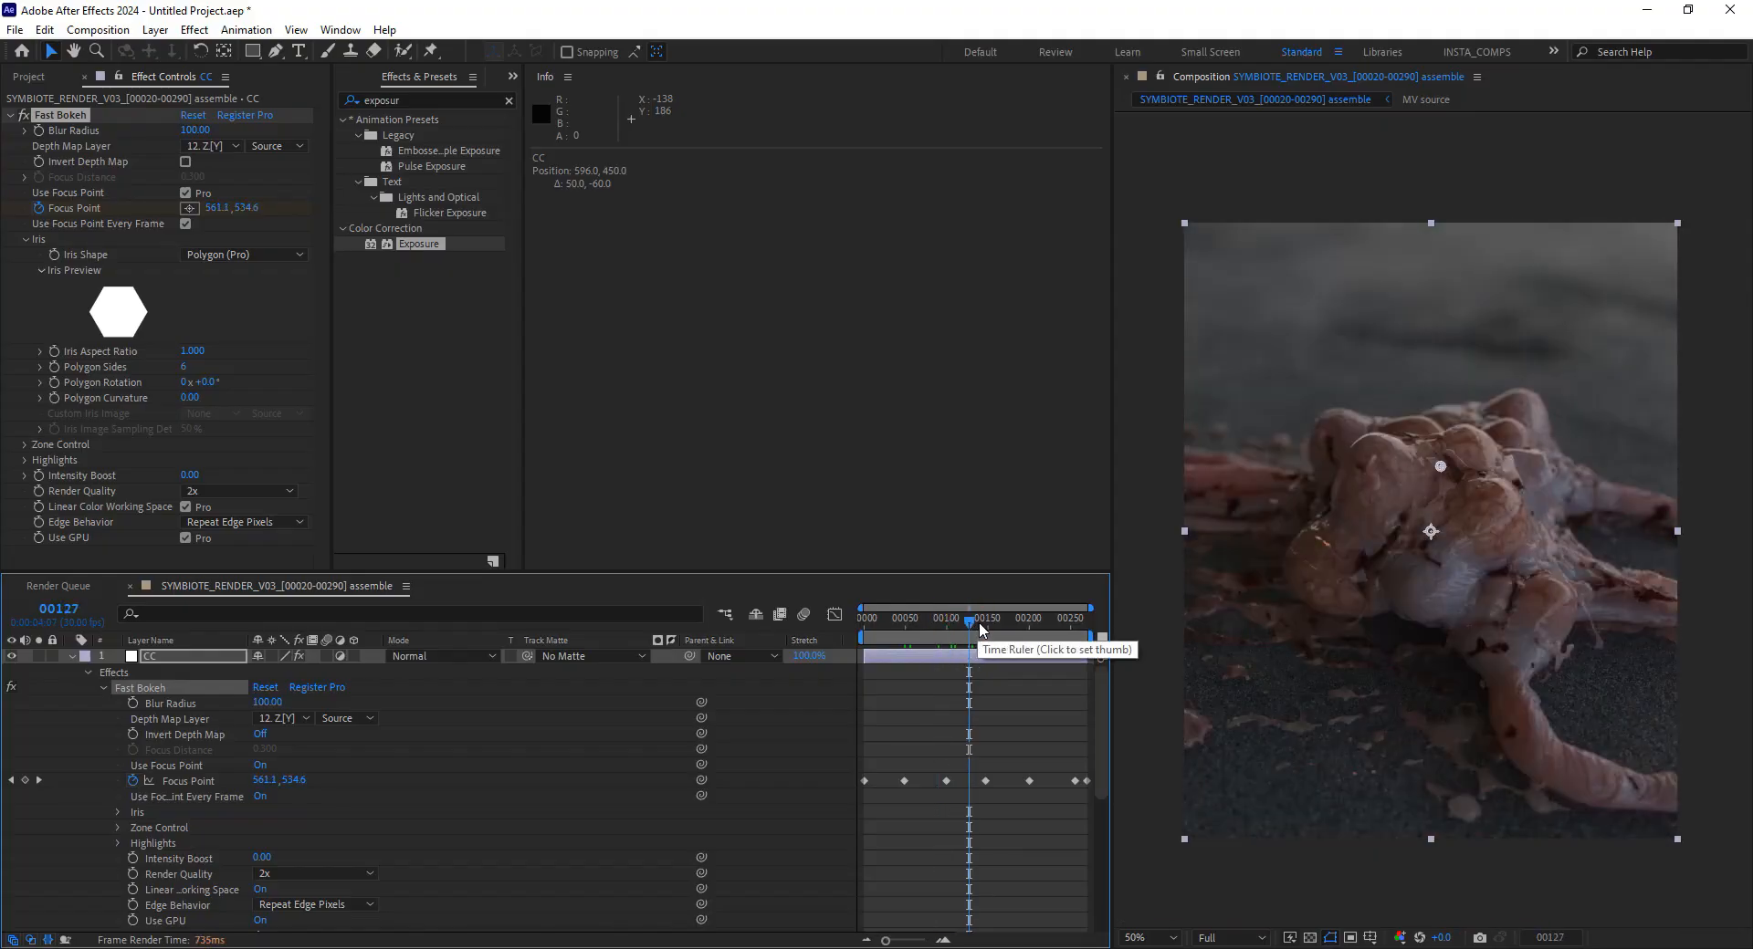
pyautogui.click(1011, 621)
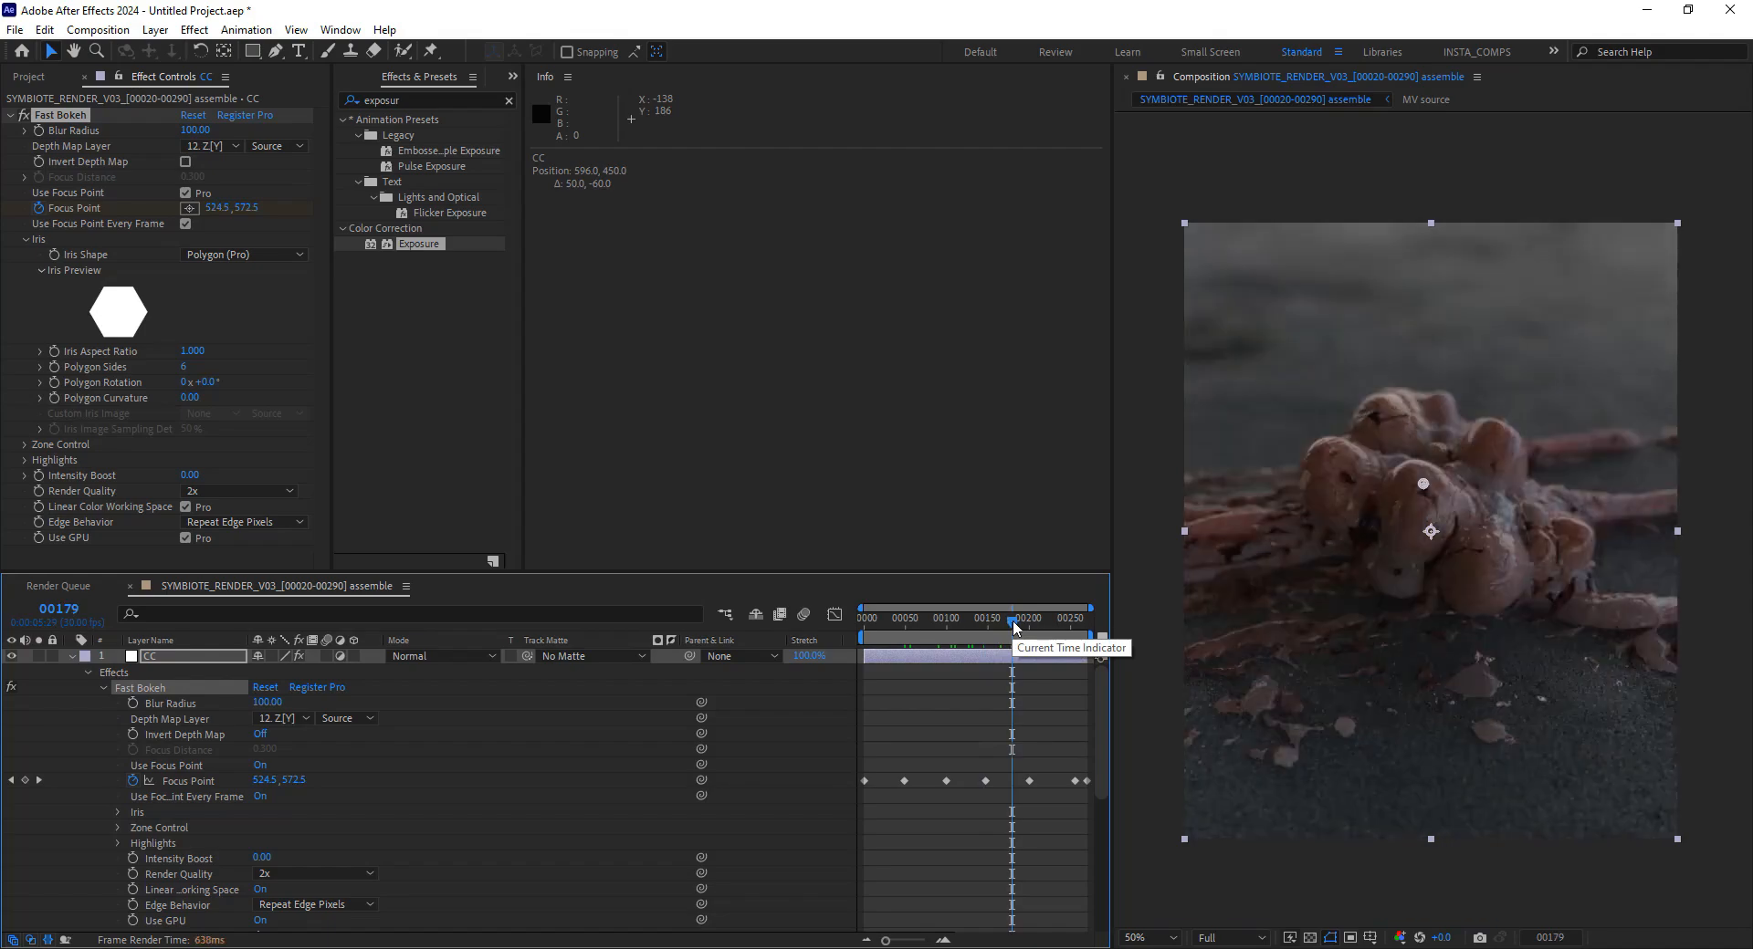
pyautogui.click(1051, 624)
pyautogui.moveTo(1050, 626); pyautogui.dragTo(1066, 626)
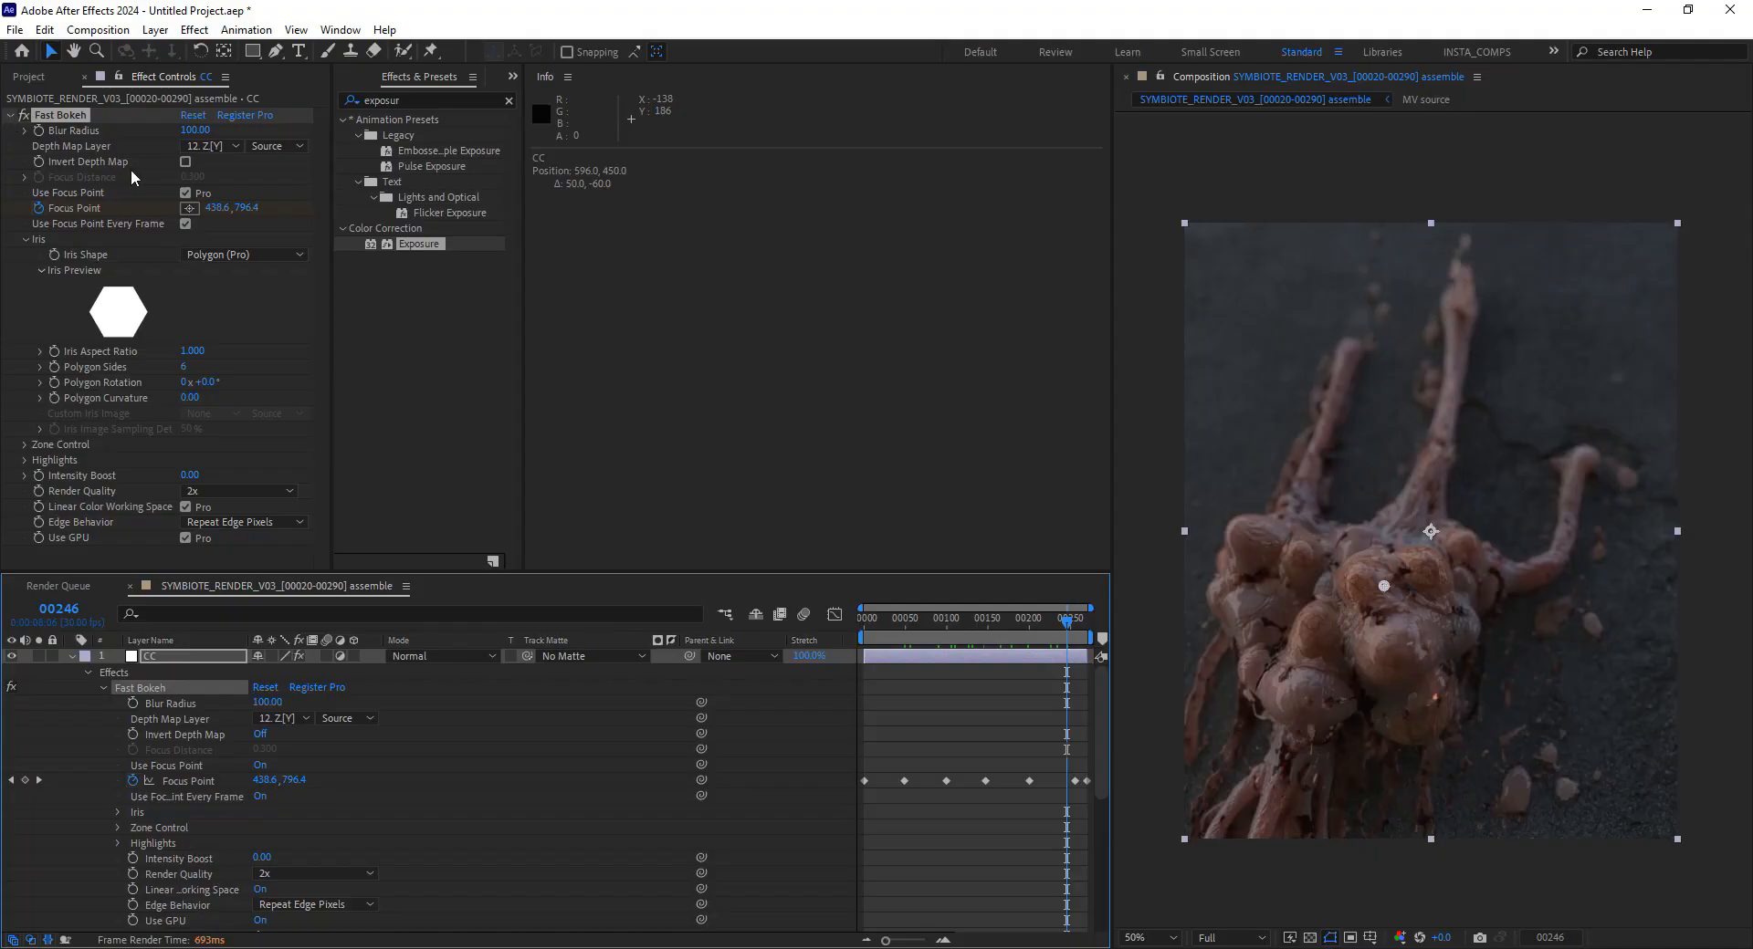
# Set Fast Bokeh's highlight Threshold to 0.60 and Brightness Gain to 11, and check frames 48 and 132
pyautogui.click(26, 444)
pyautogui.scroll(-2, 162, 452)
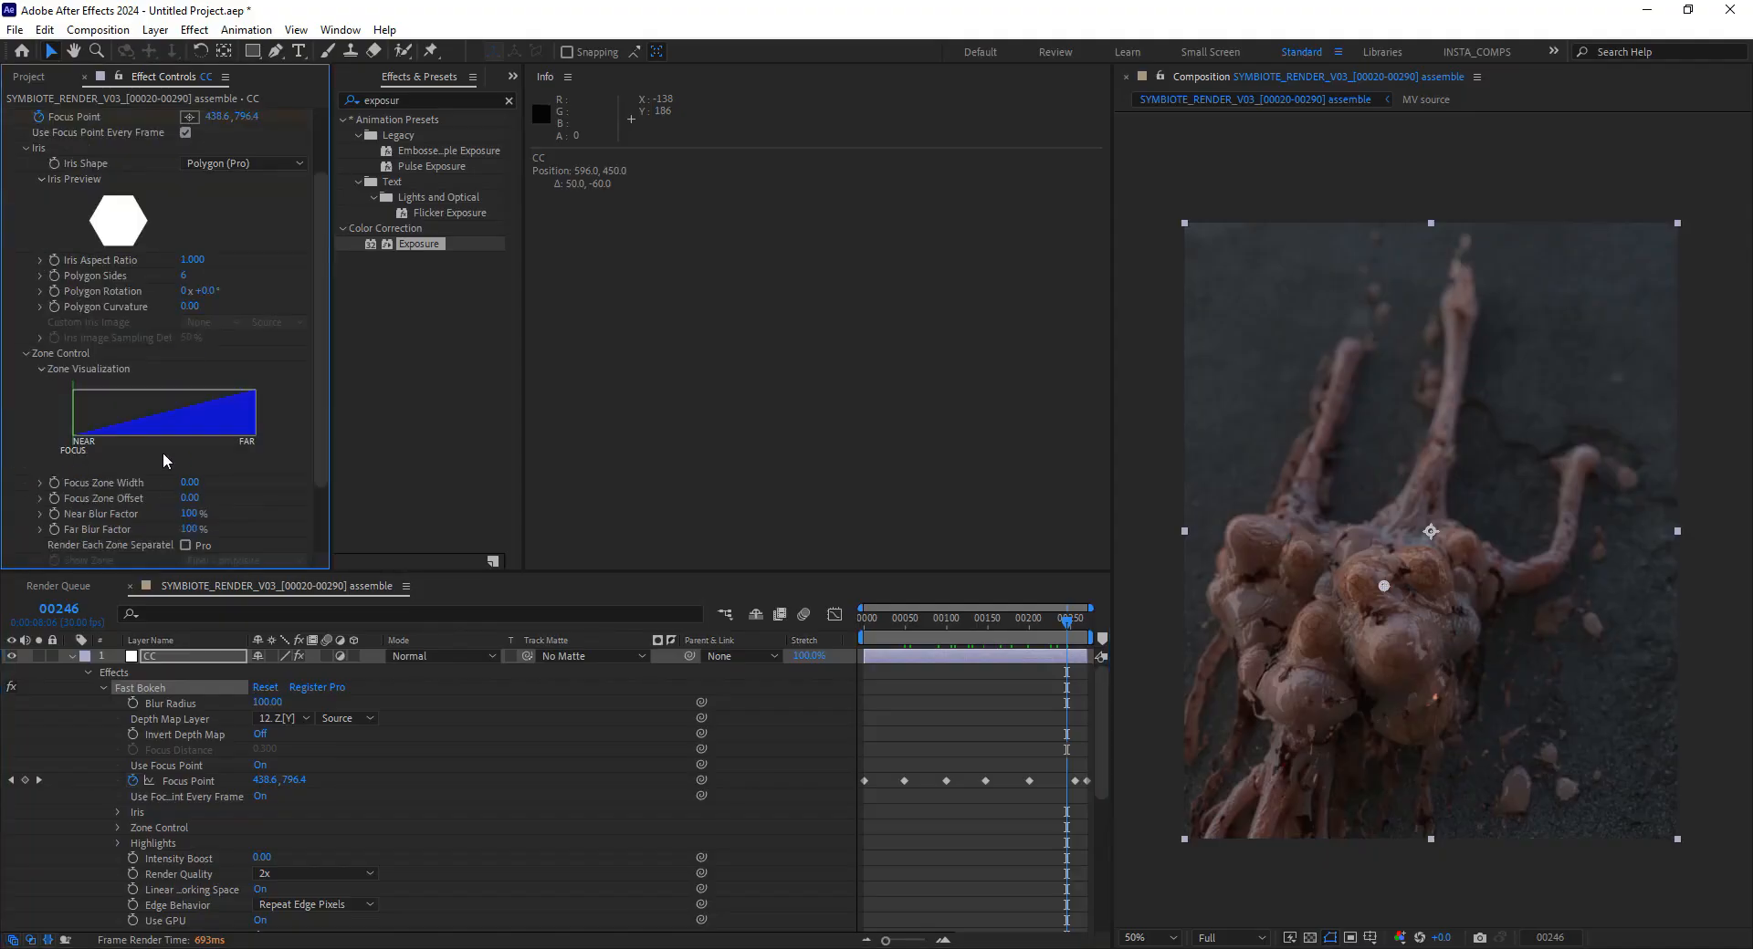
pyautogui.scroll(-2, 155, 445)
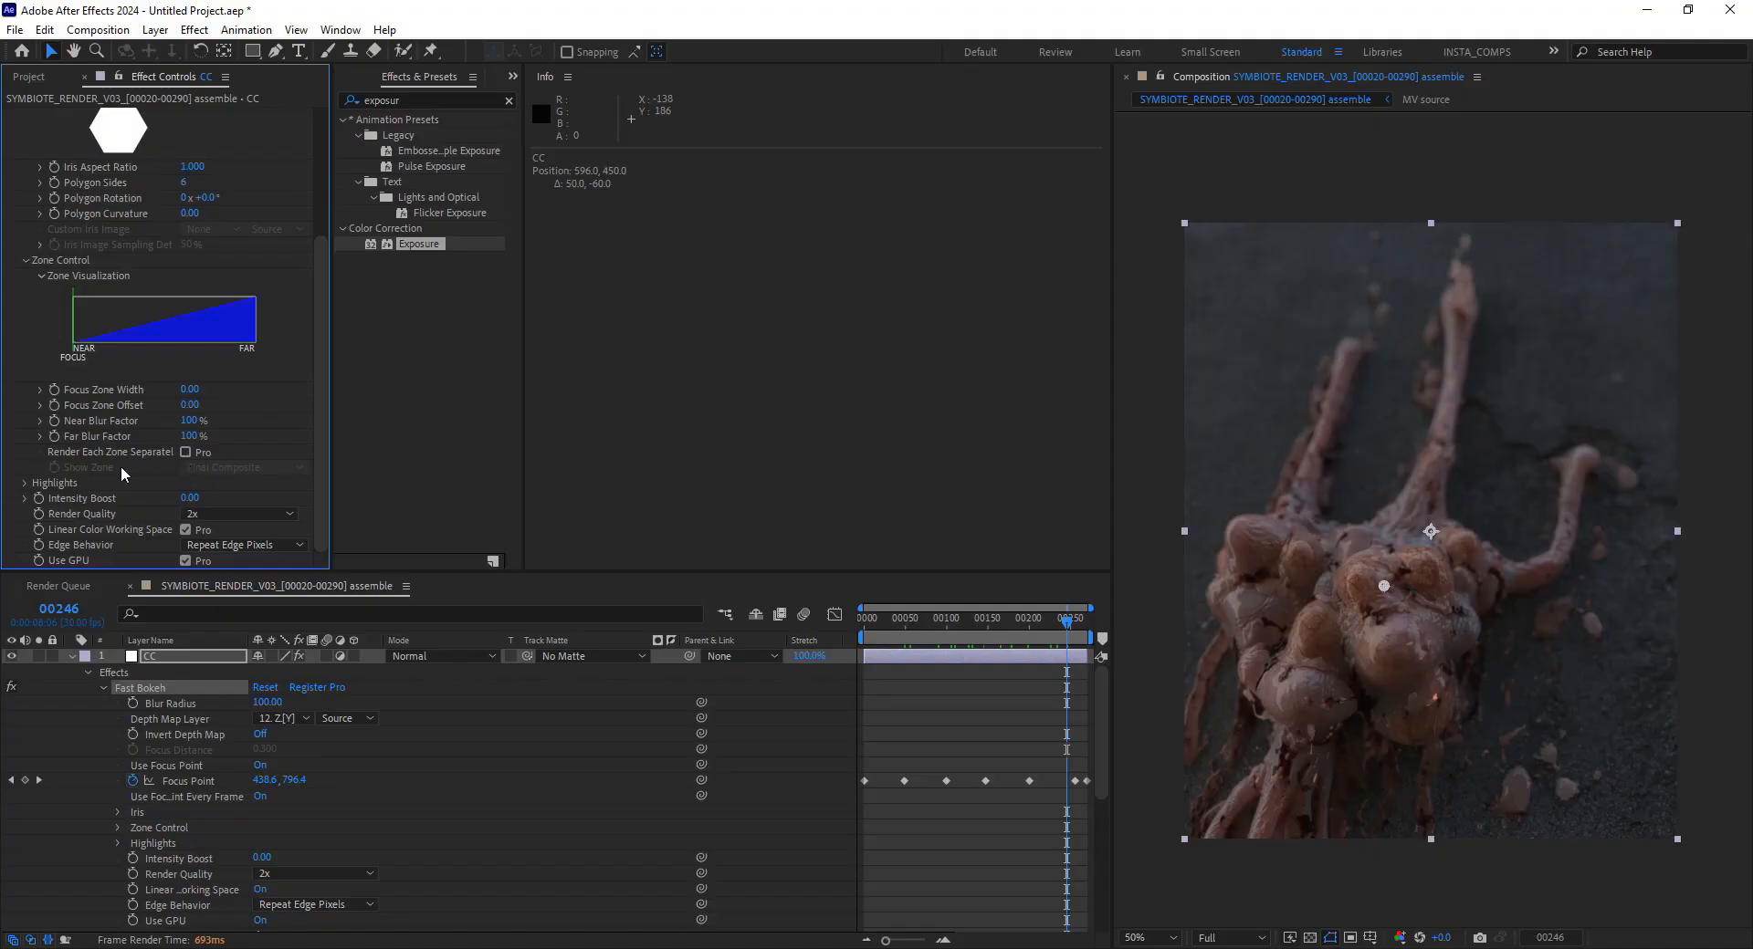
pyautogui.click(27, 487)
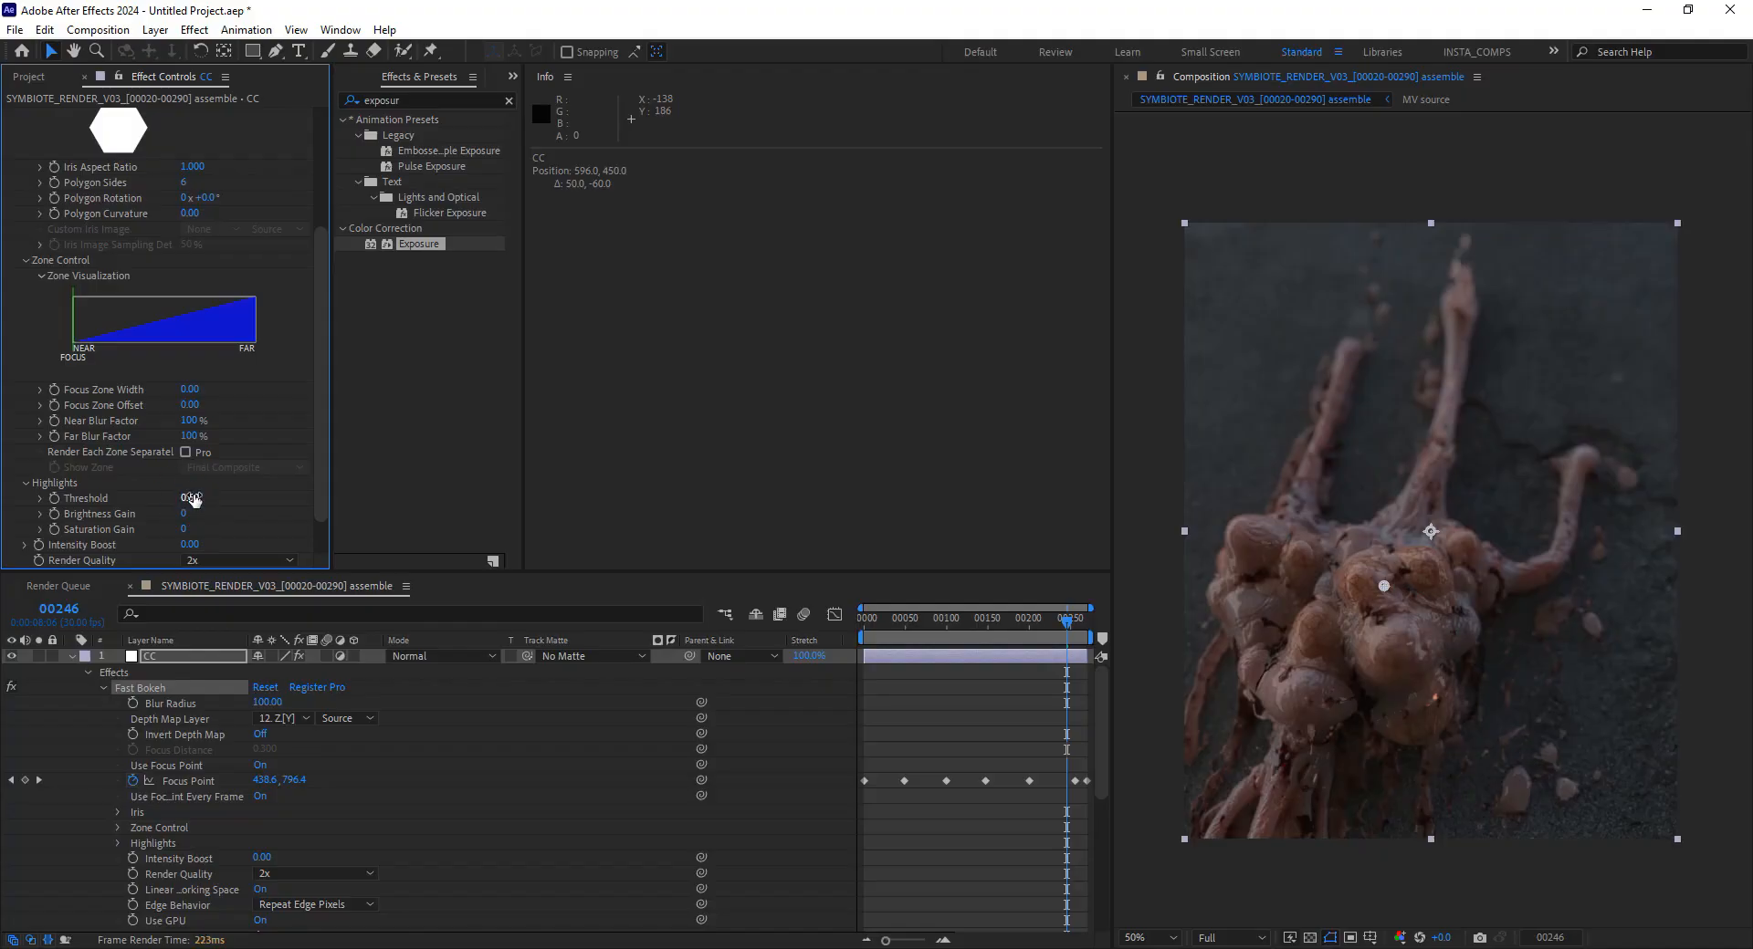
pyautogui.scroll(-1, 183, 519)
pyautogui.moveTo(184, 469); pyautogui.dragTo(690, 464)
pyautogui.moveTo(838, 459); pyautogui.dragTo(477, 485)
pyautogui.click(904, 621)
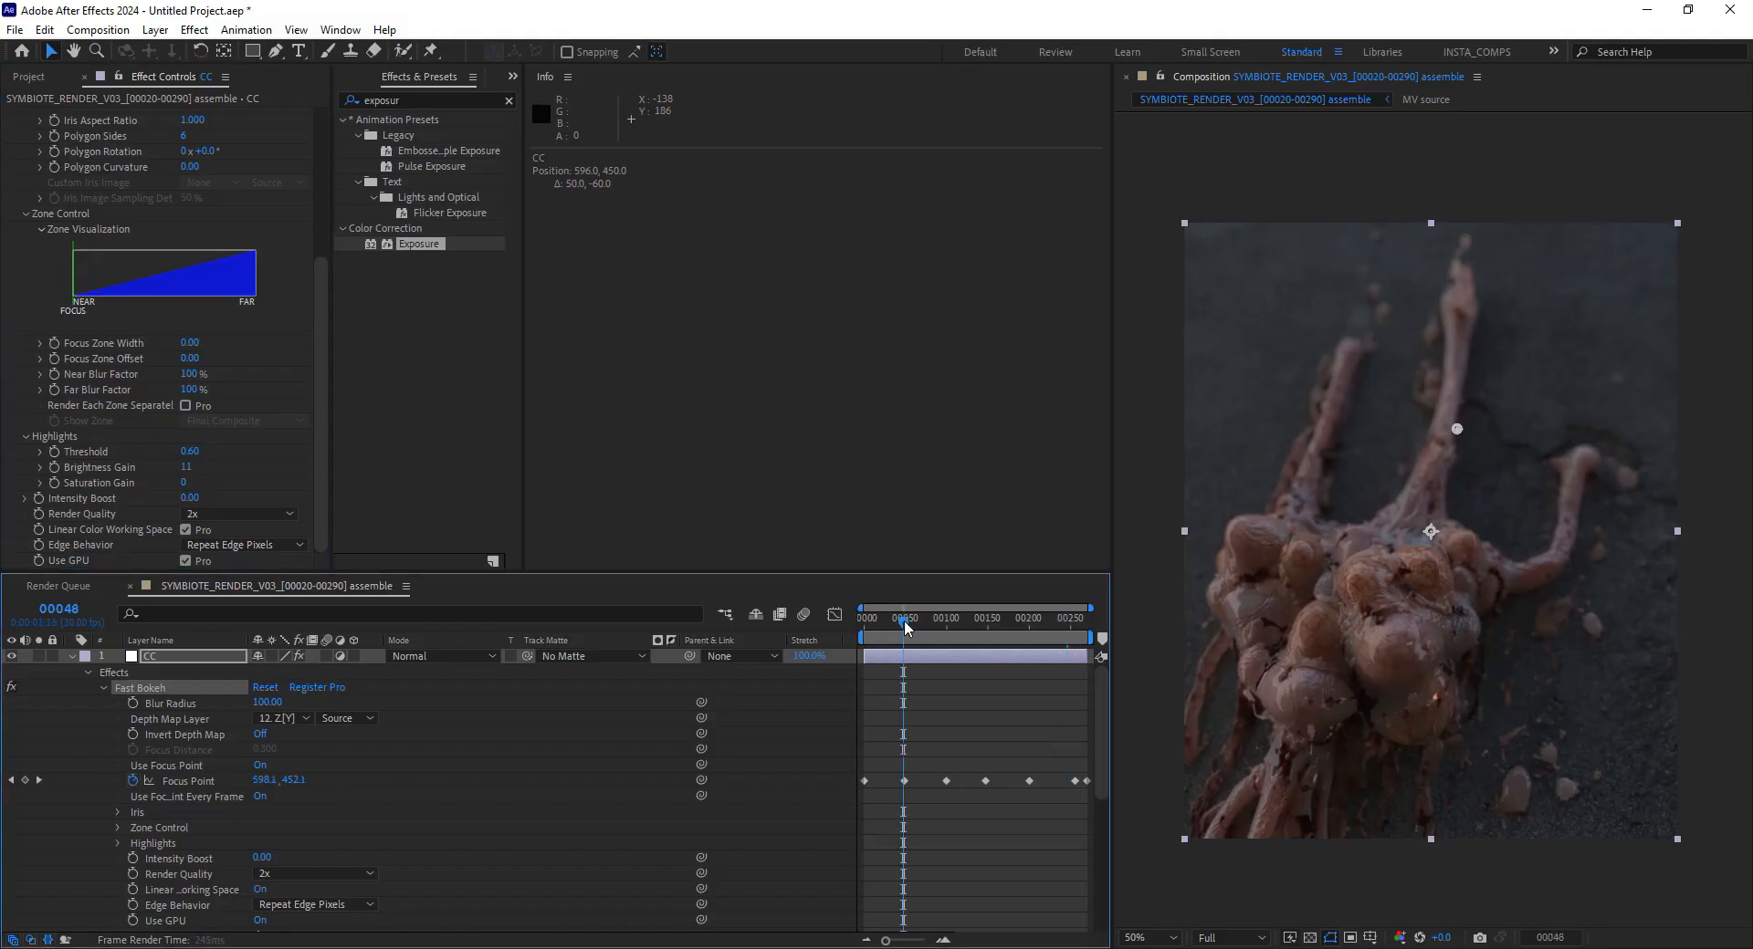
pyautogui.click(973, 624)
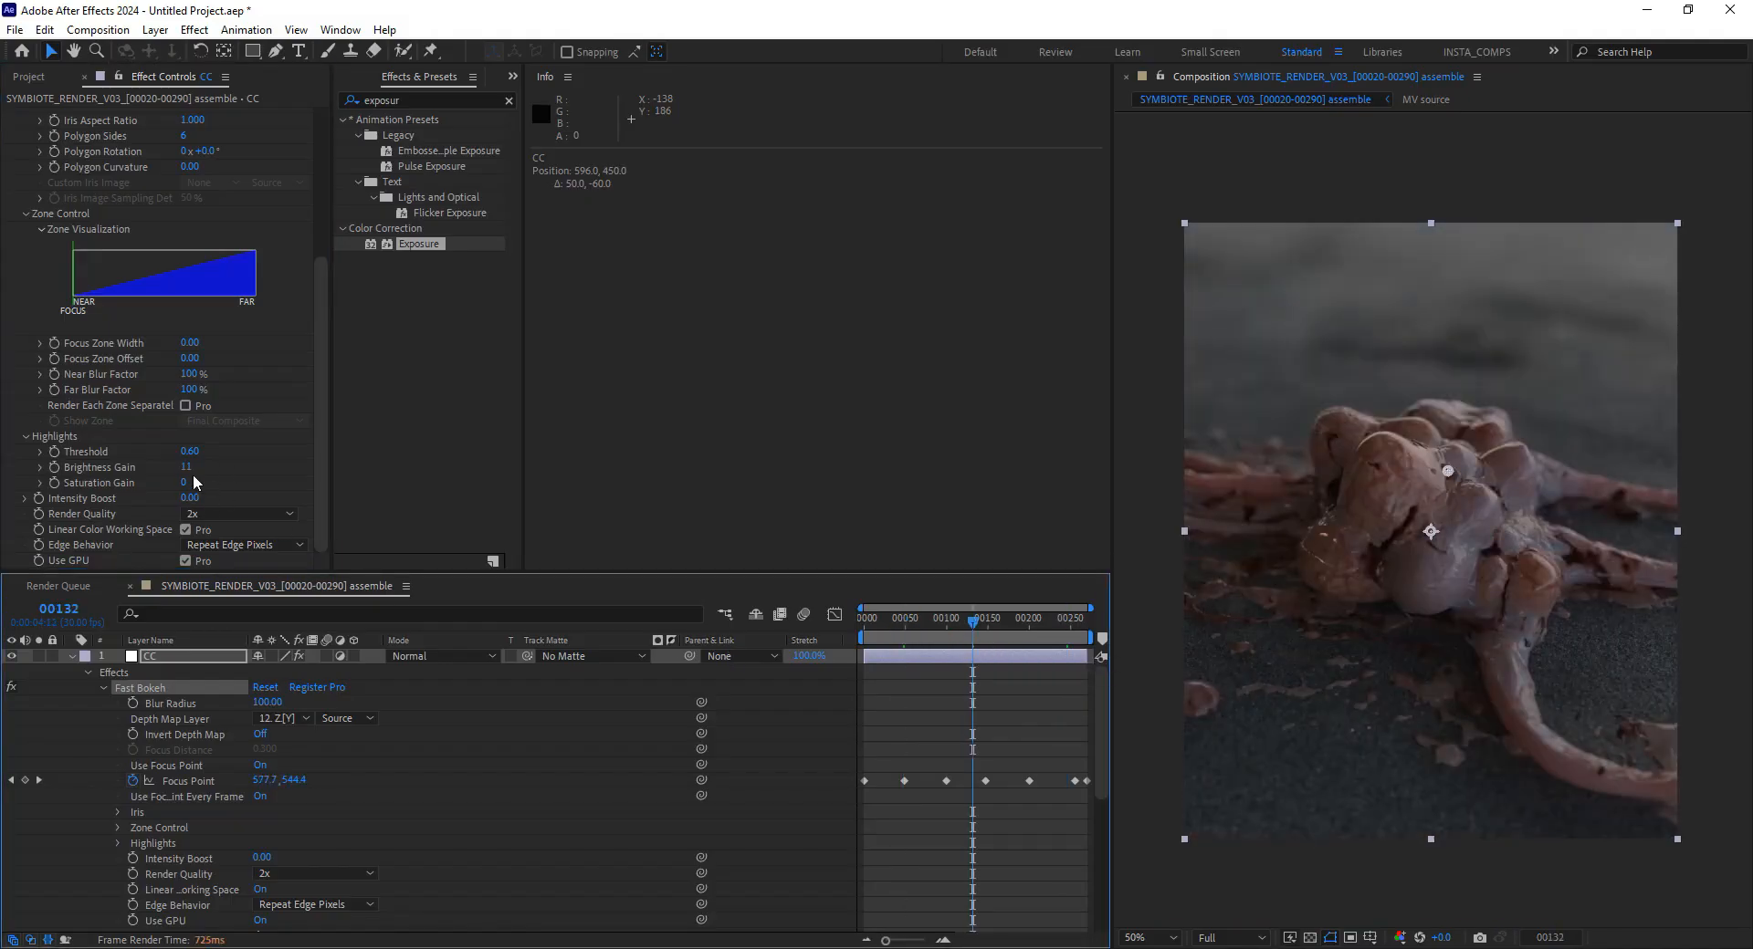
# Set Fast Bokeh's highlight Brightness Gain to 0 and collapse the Zone Control and Highlights groups
pyautogui.click(186, 466)
pyautogui.write('0')
pyautogui.press('Return')
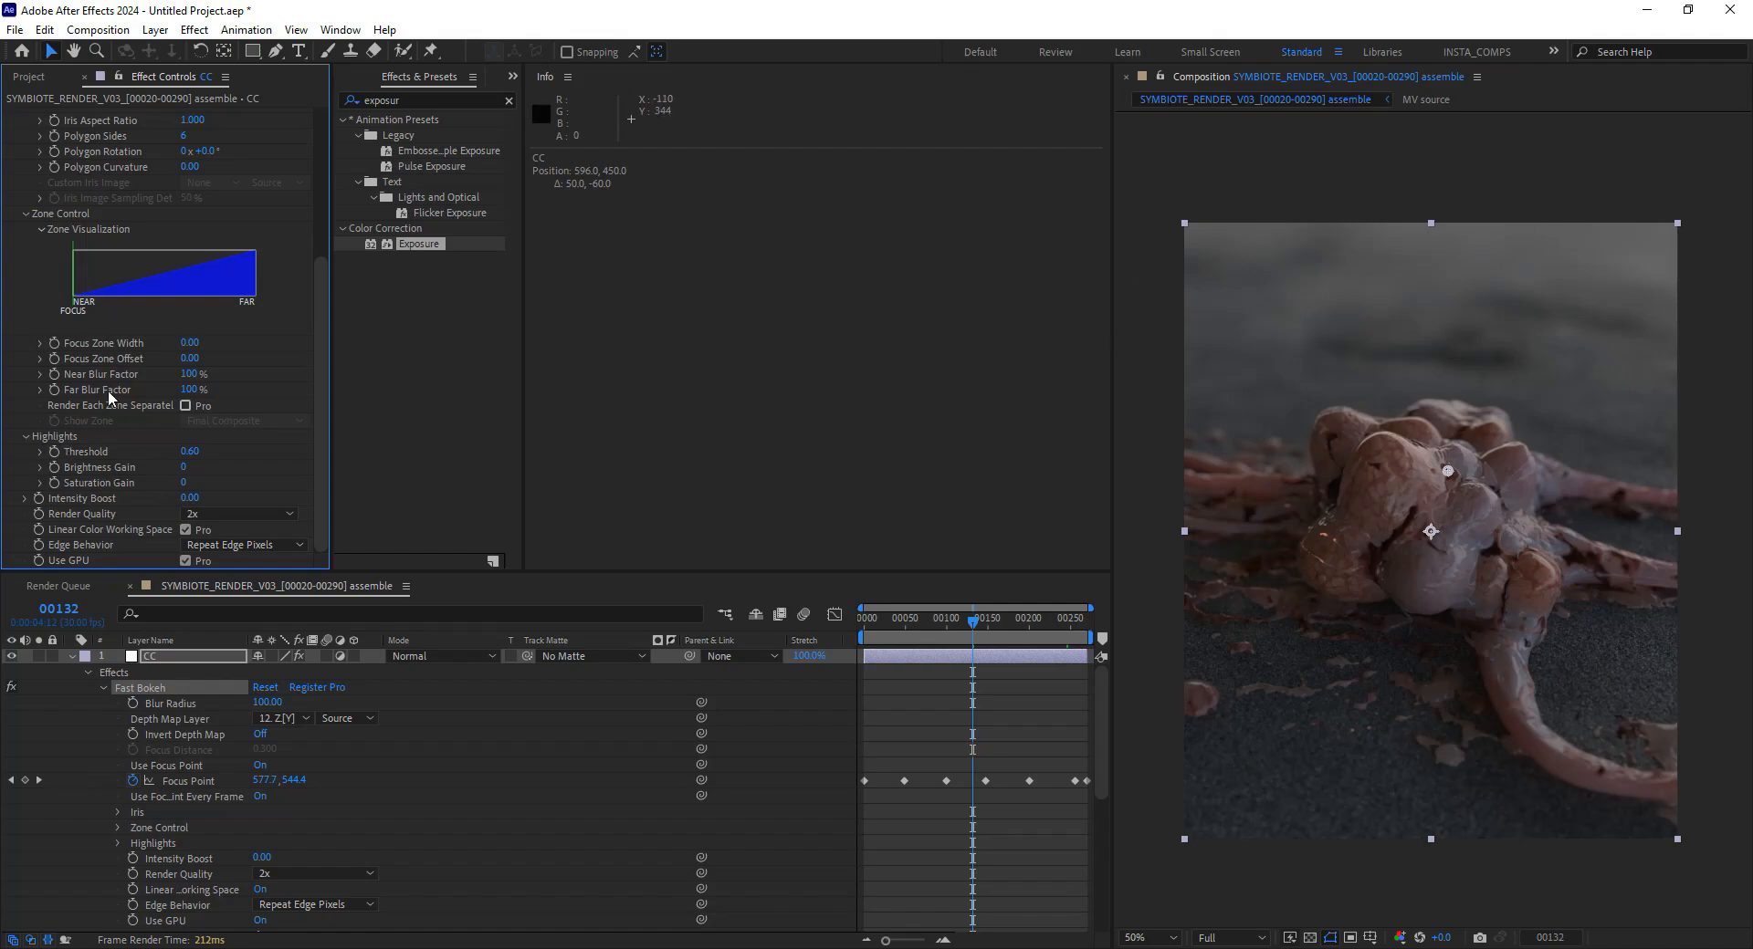
pyautogui.scroll(5, 109, 402)
pyautogui.click(25, 445)
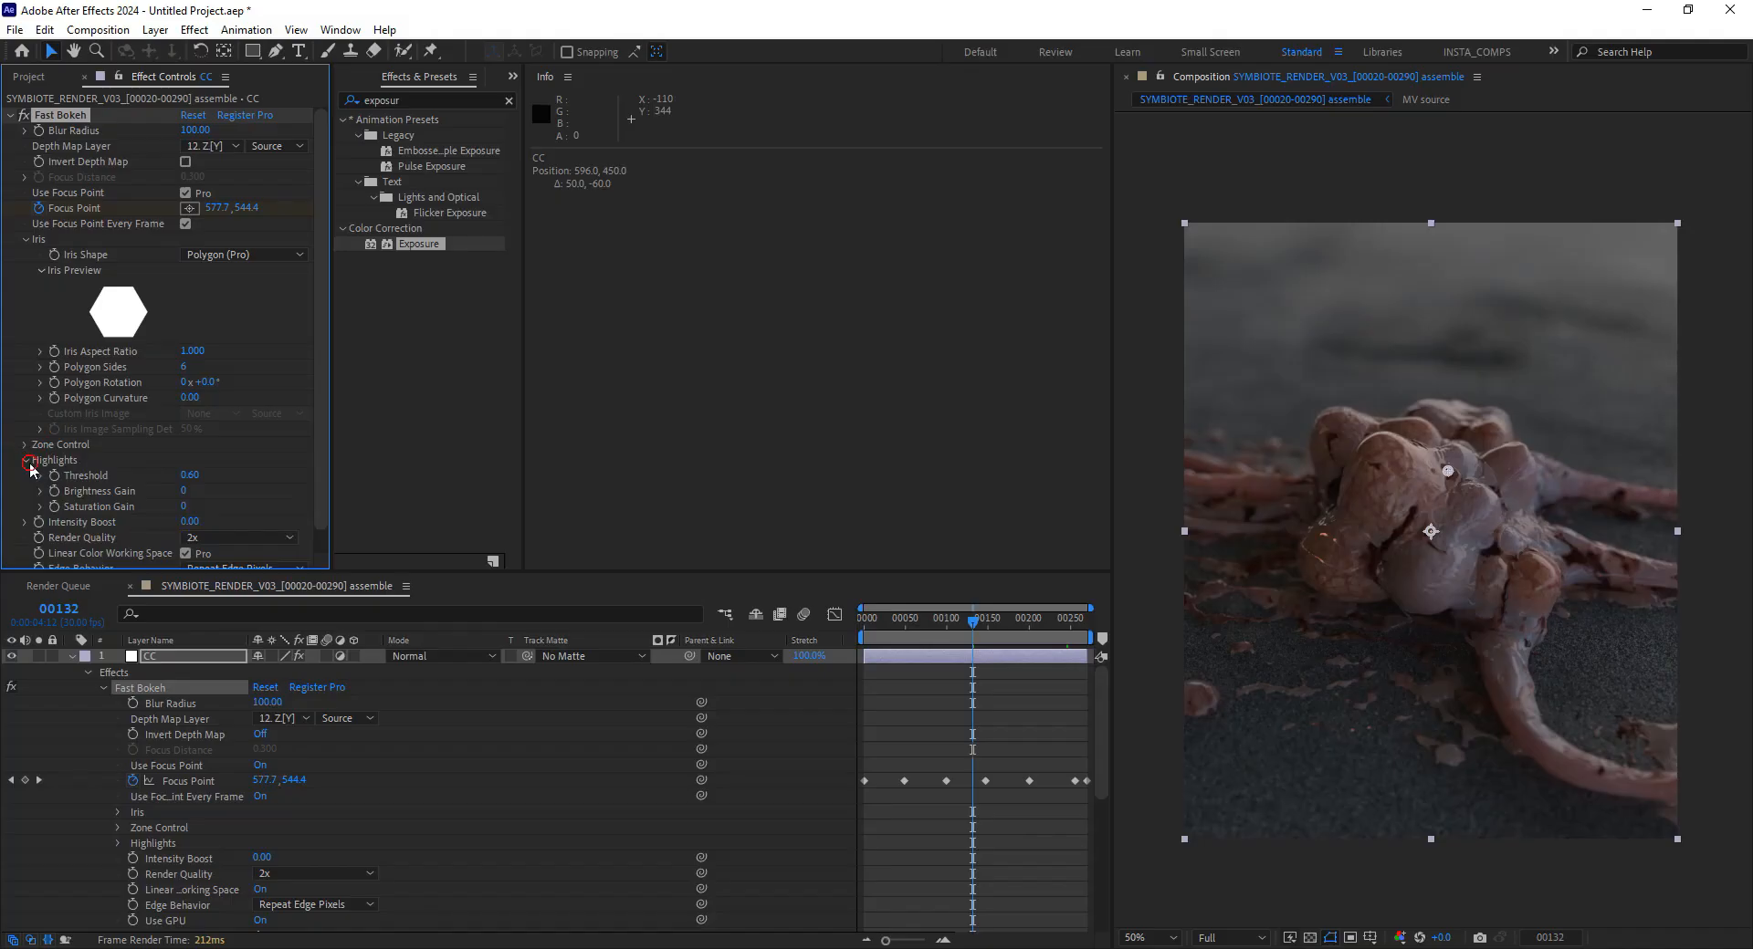
pyautogui.click(25, 460)
# Try an Intensity Boost of 0.20 and 1.00 in Fast Bokeh and set it back to 0
pyautogui.moveTo(189, 475); pyautogui.dragTo(369, 478)
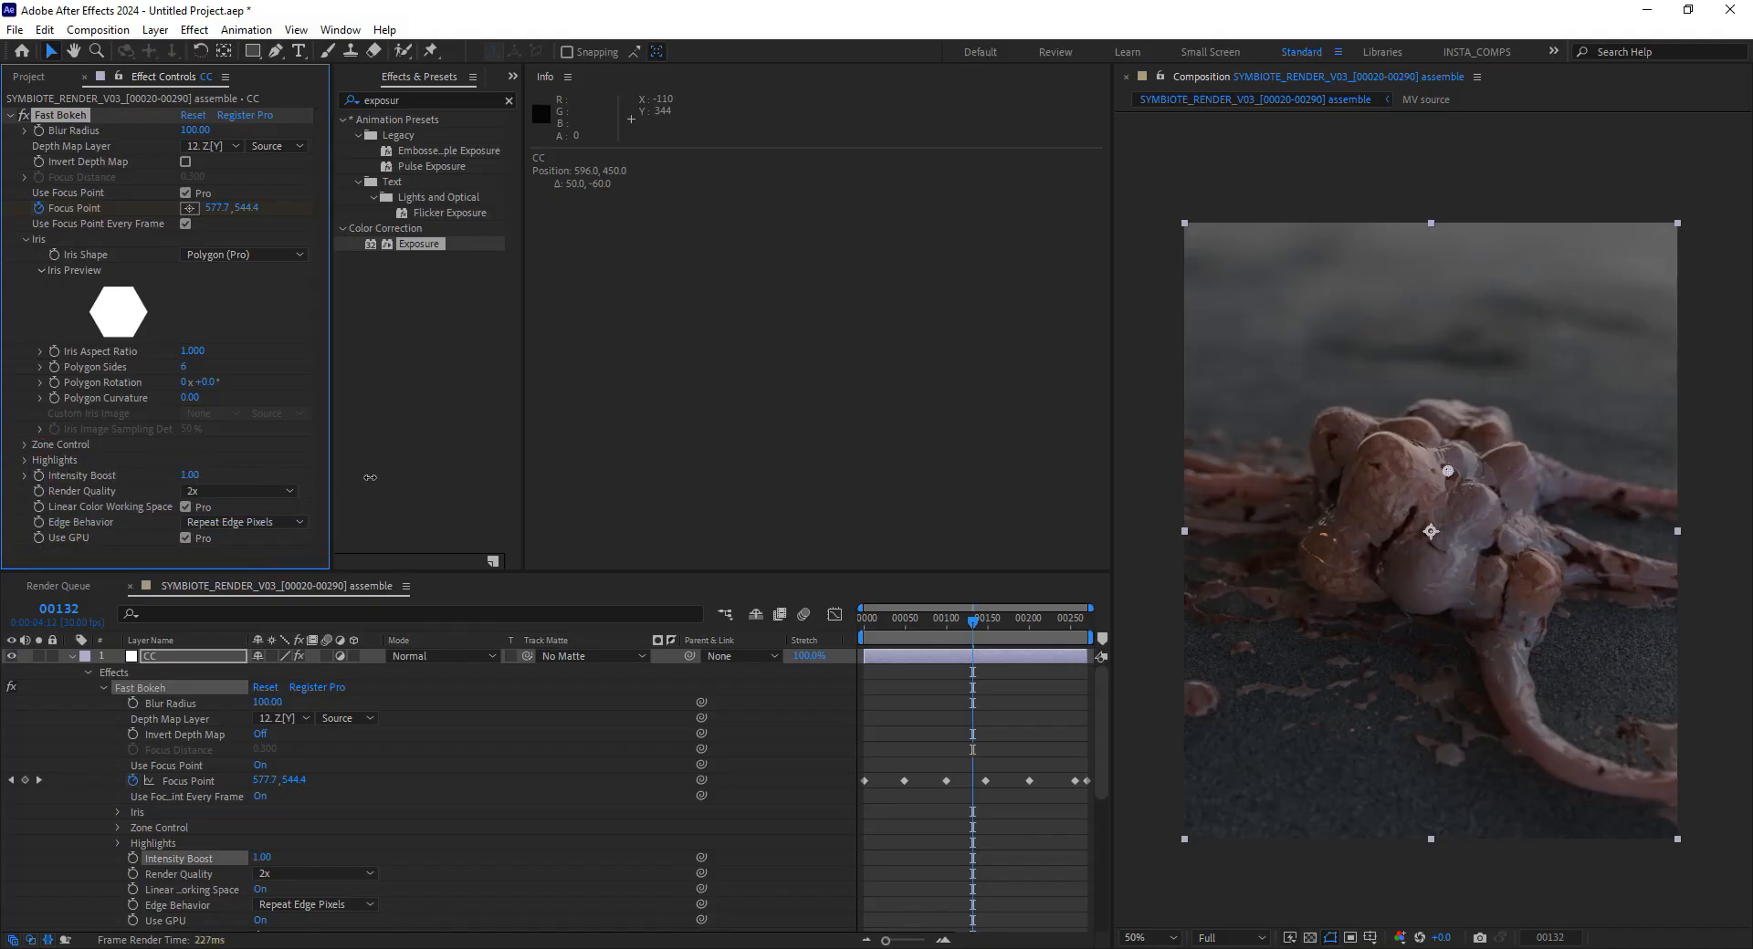
pyautogui.moveTo(827, 452); pyautogui.dragTo(1164, 449)
pyautogui.click(189, 475)
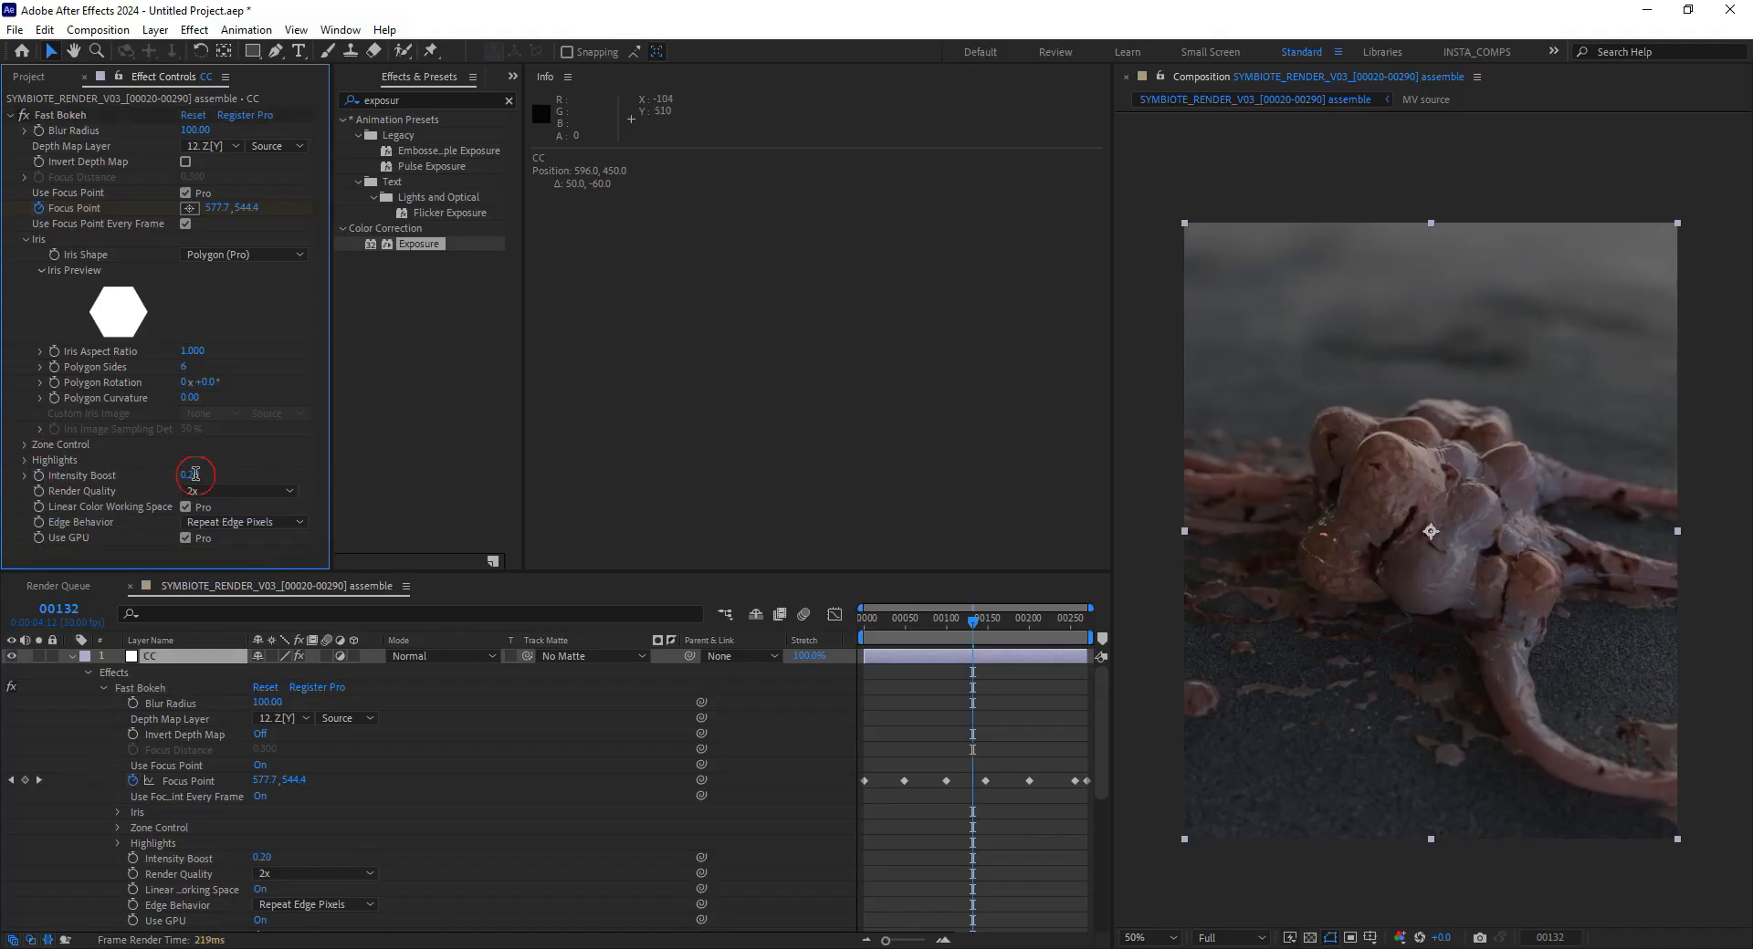
pyautogui.press('Tab')
pyautogui.click(189, 475)
pyautogui.write('0')
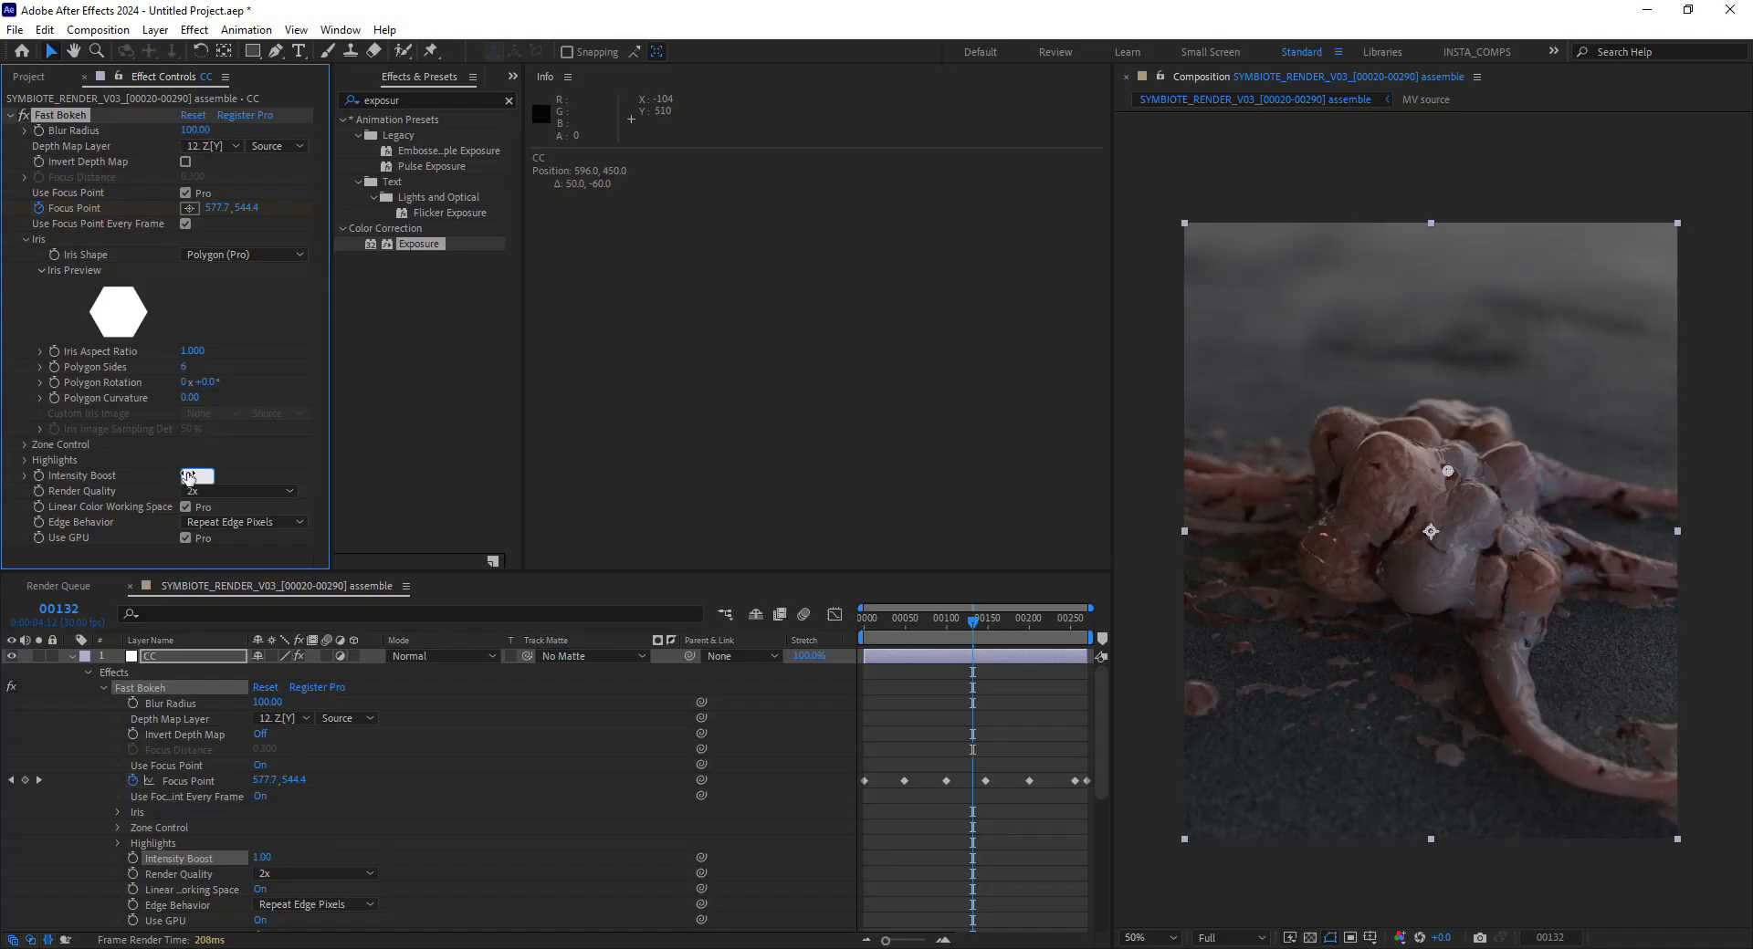
pyautogui.press('Return')
# Collapse Fast Bokeh and apply the Colorista V effect to the CC layer
pyautogui.click(10, 115)
pyautogui.click(429, 101)
pyautogui.write('colorist')
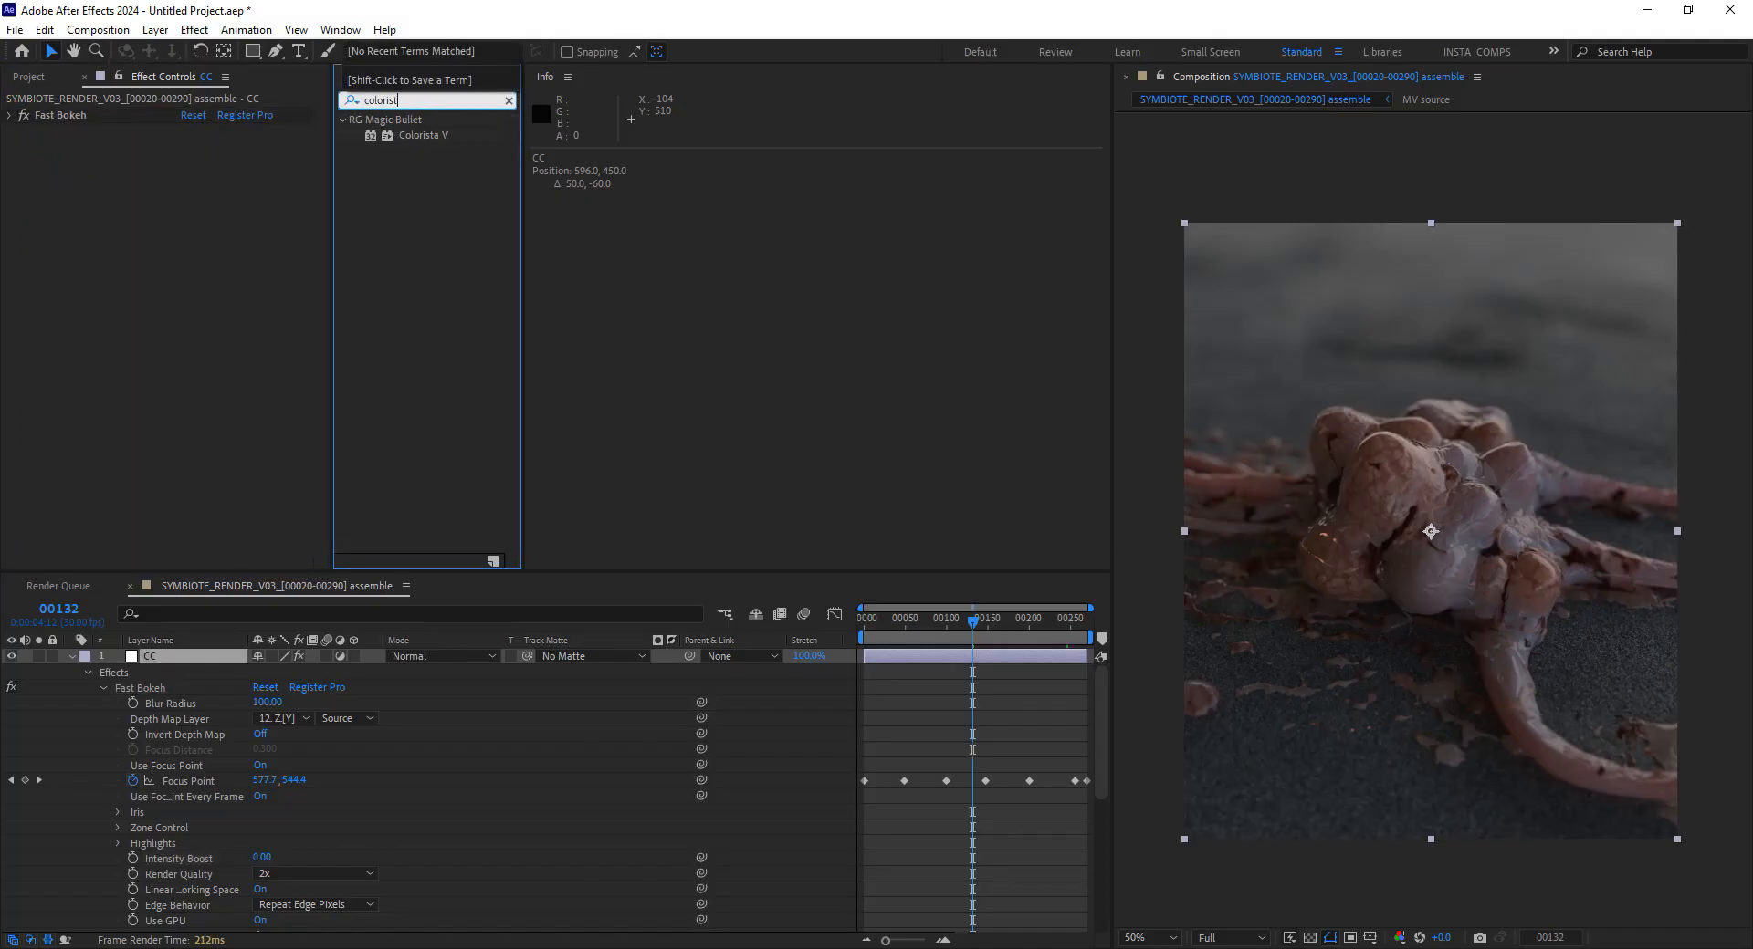
pyautogui.doubleClick(415, 137)
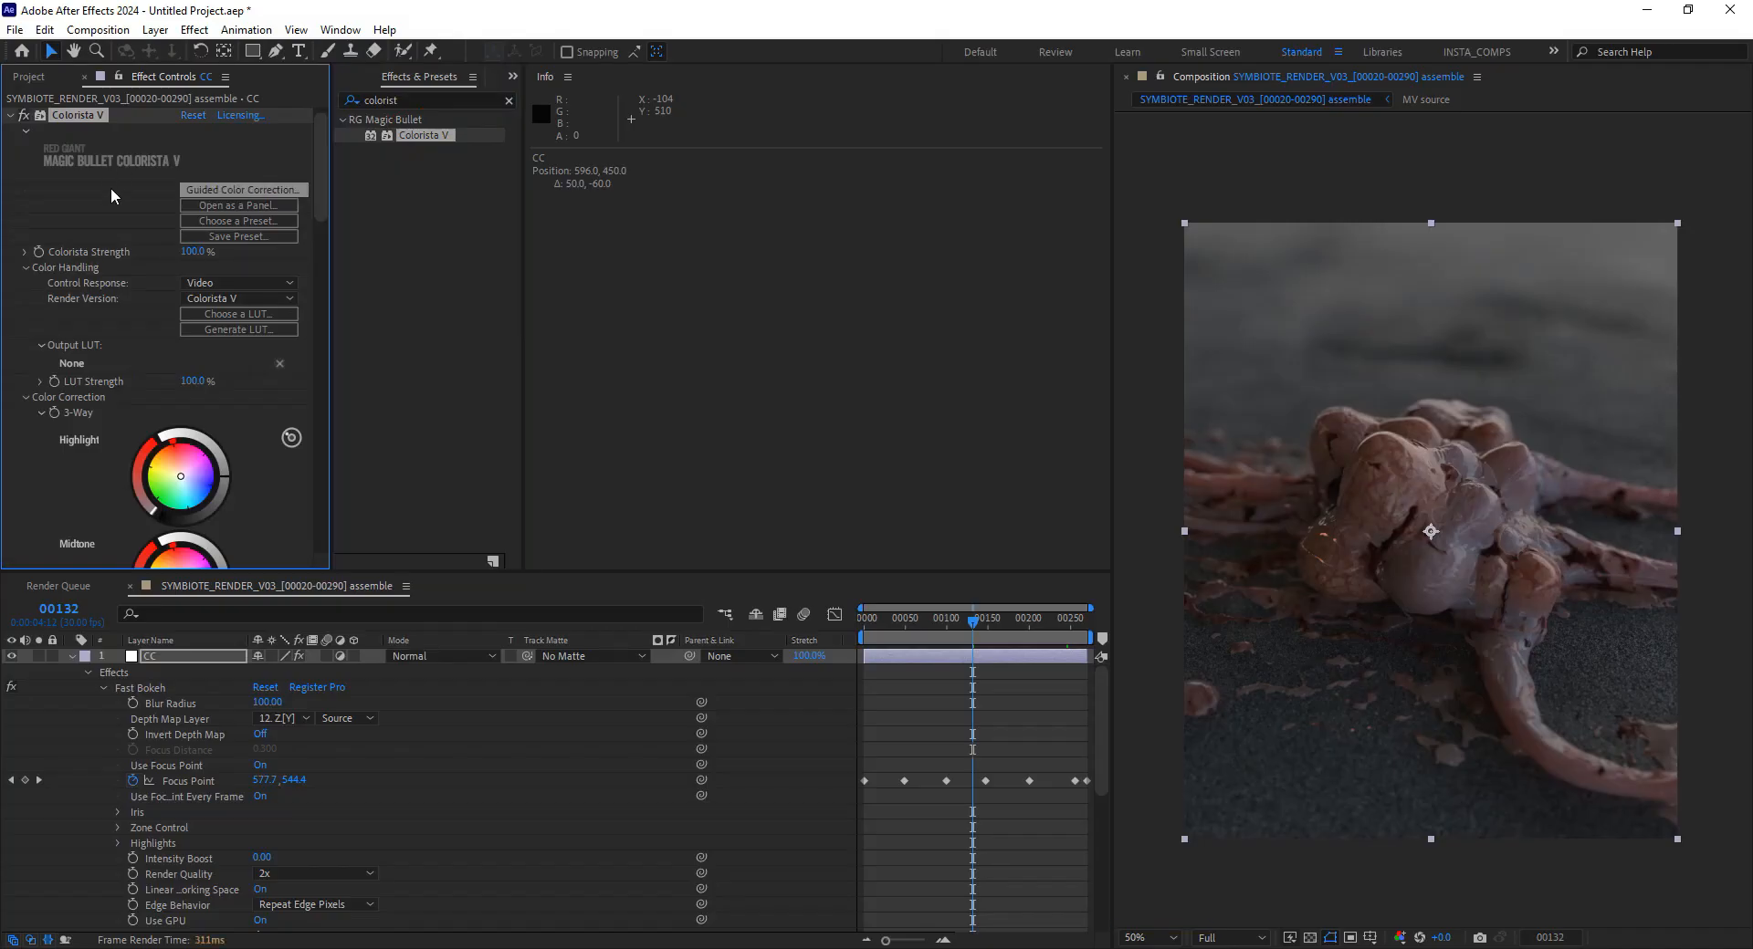
# Start Colorista V's Guided Color Correction with the "I don't know" color space and work through the level stages to adjust the contrast
pyautogui.click(235, 190)
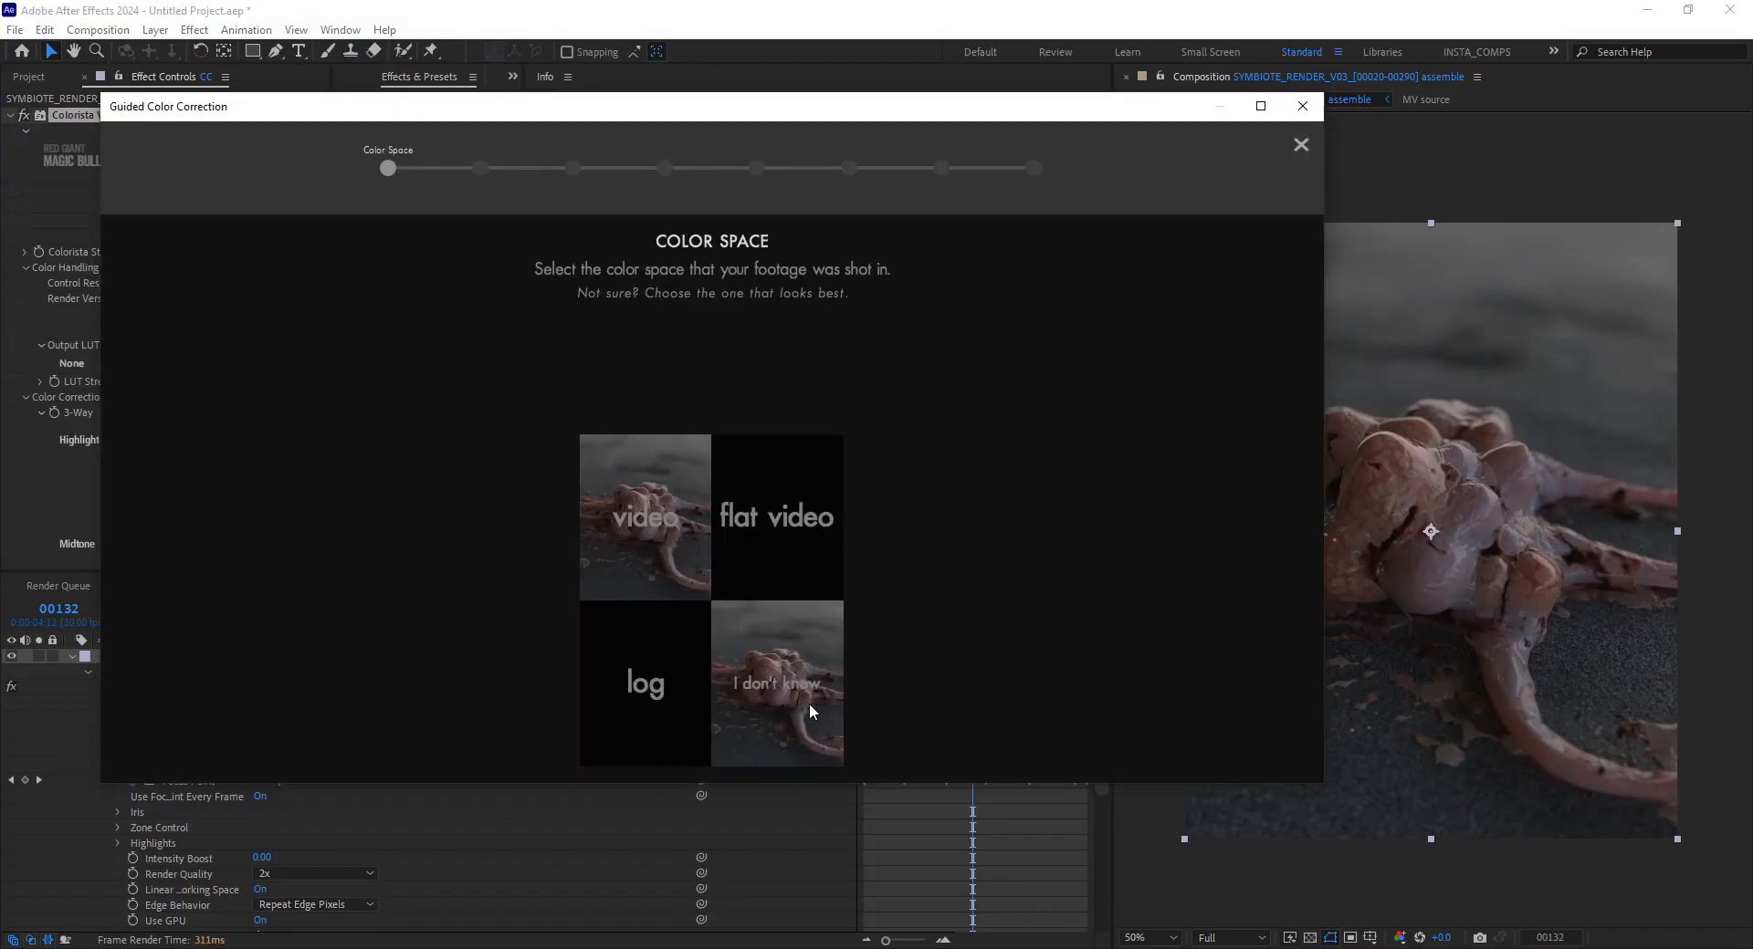
pyautogui.click(804, 708)
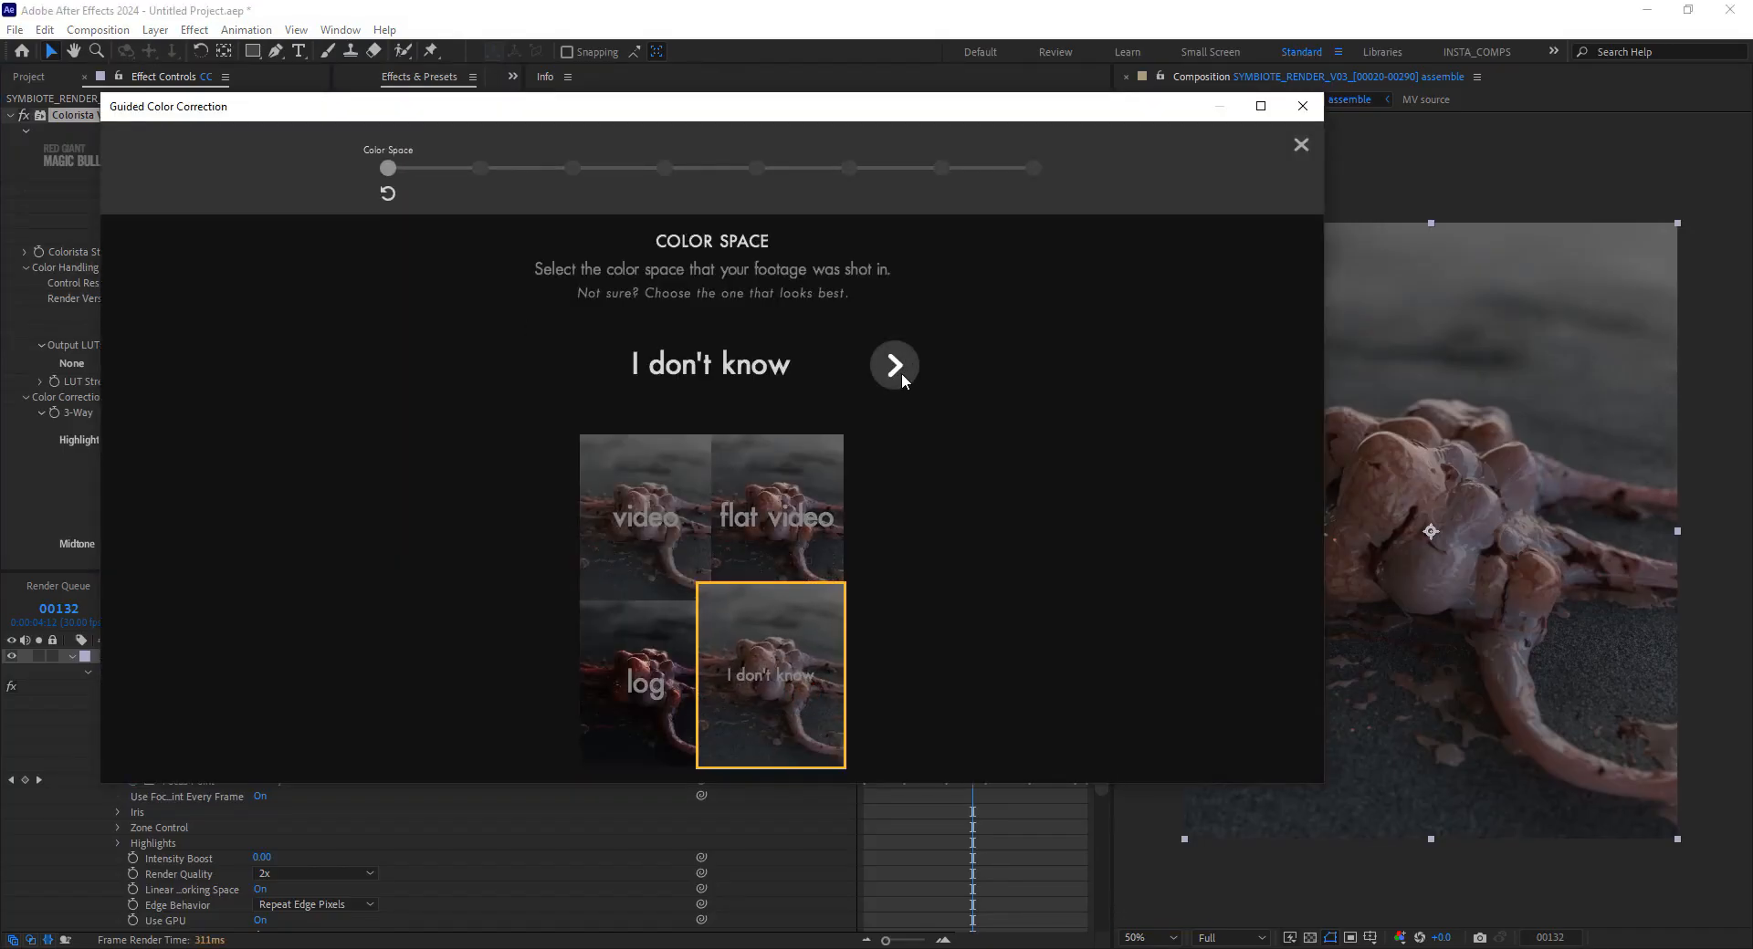
pyautogui.click(894, 365)
pyautogui.moveTo(712, 365); pyautogui.dragTo(754, 375)
pyautogui.click(900, 367)
pyautogui.click(895, 365)
pyautogui.click(895, 366)
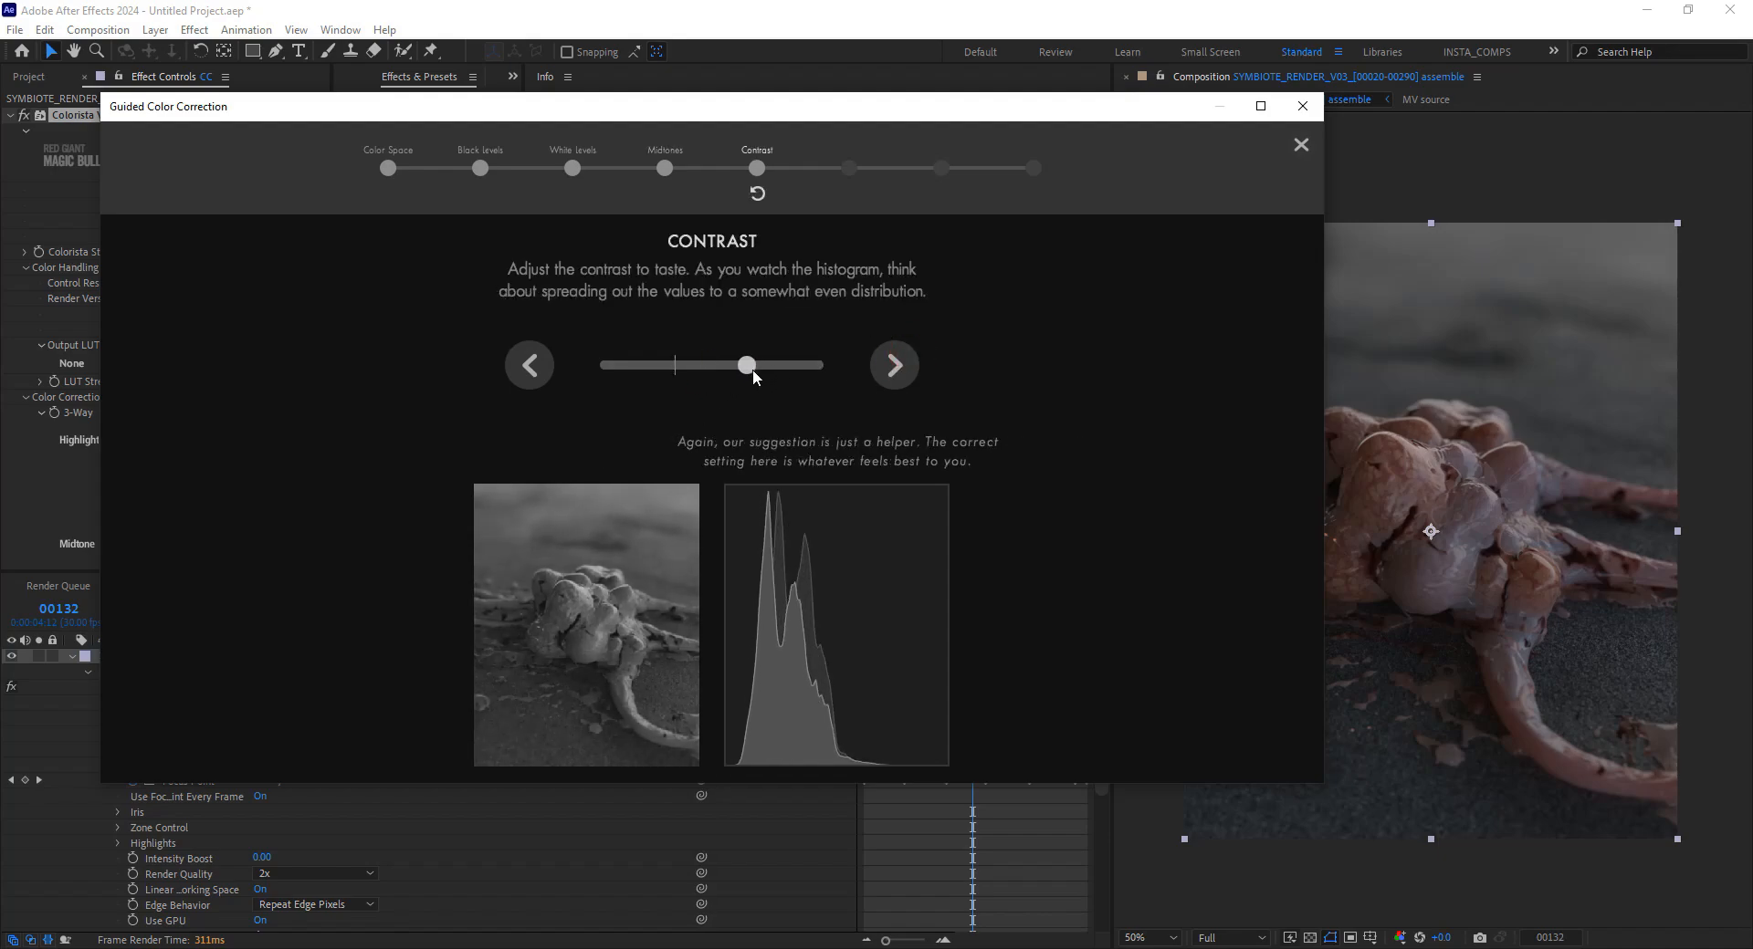
# Set the guided correction's saturation to about 9.4% and its tint to about 7.30, and finish the correction
pyautogui.click(895, 365)
pyautogui.moveTo(612, 363); pyautogui.dragTo(710, 370)
pyautogui.click(895, 366)
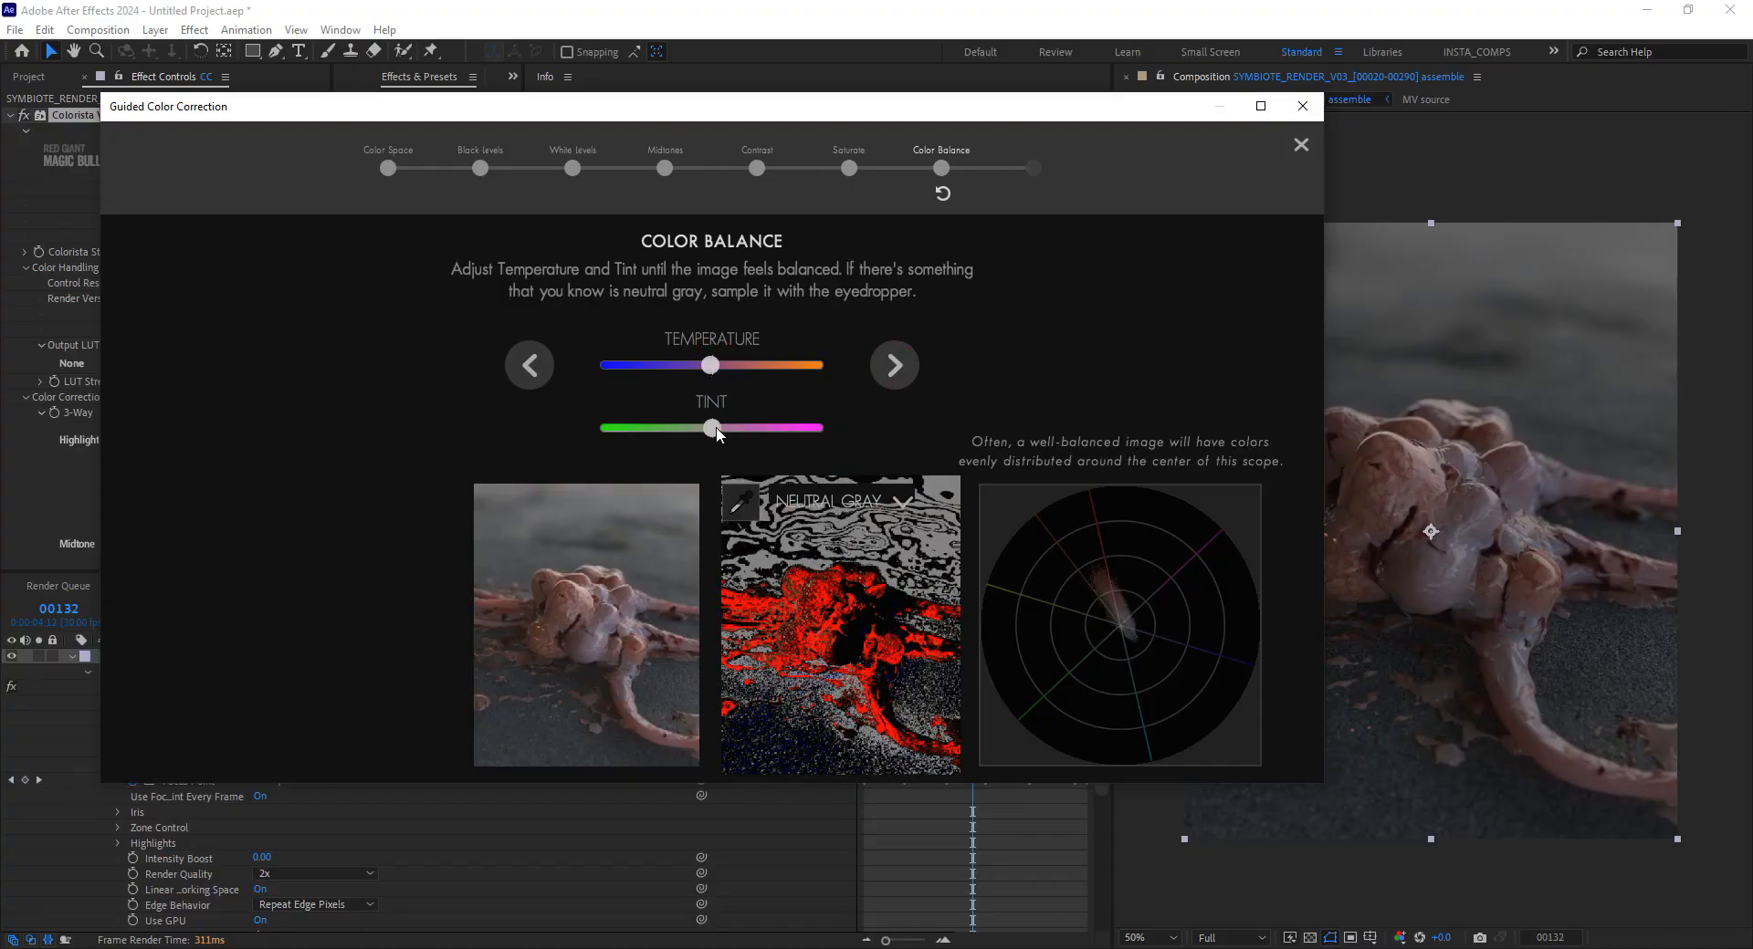
pyautogui.moveTo(719, 429); pyautogui.dragTo(721, 431)
pyautogui.click(892, 362)
pyautogui.click(721, 367)
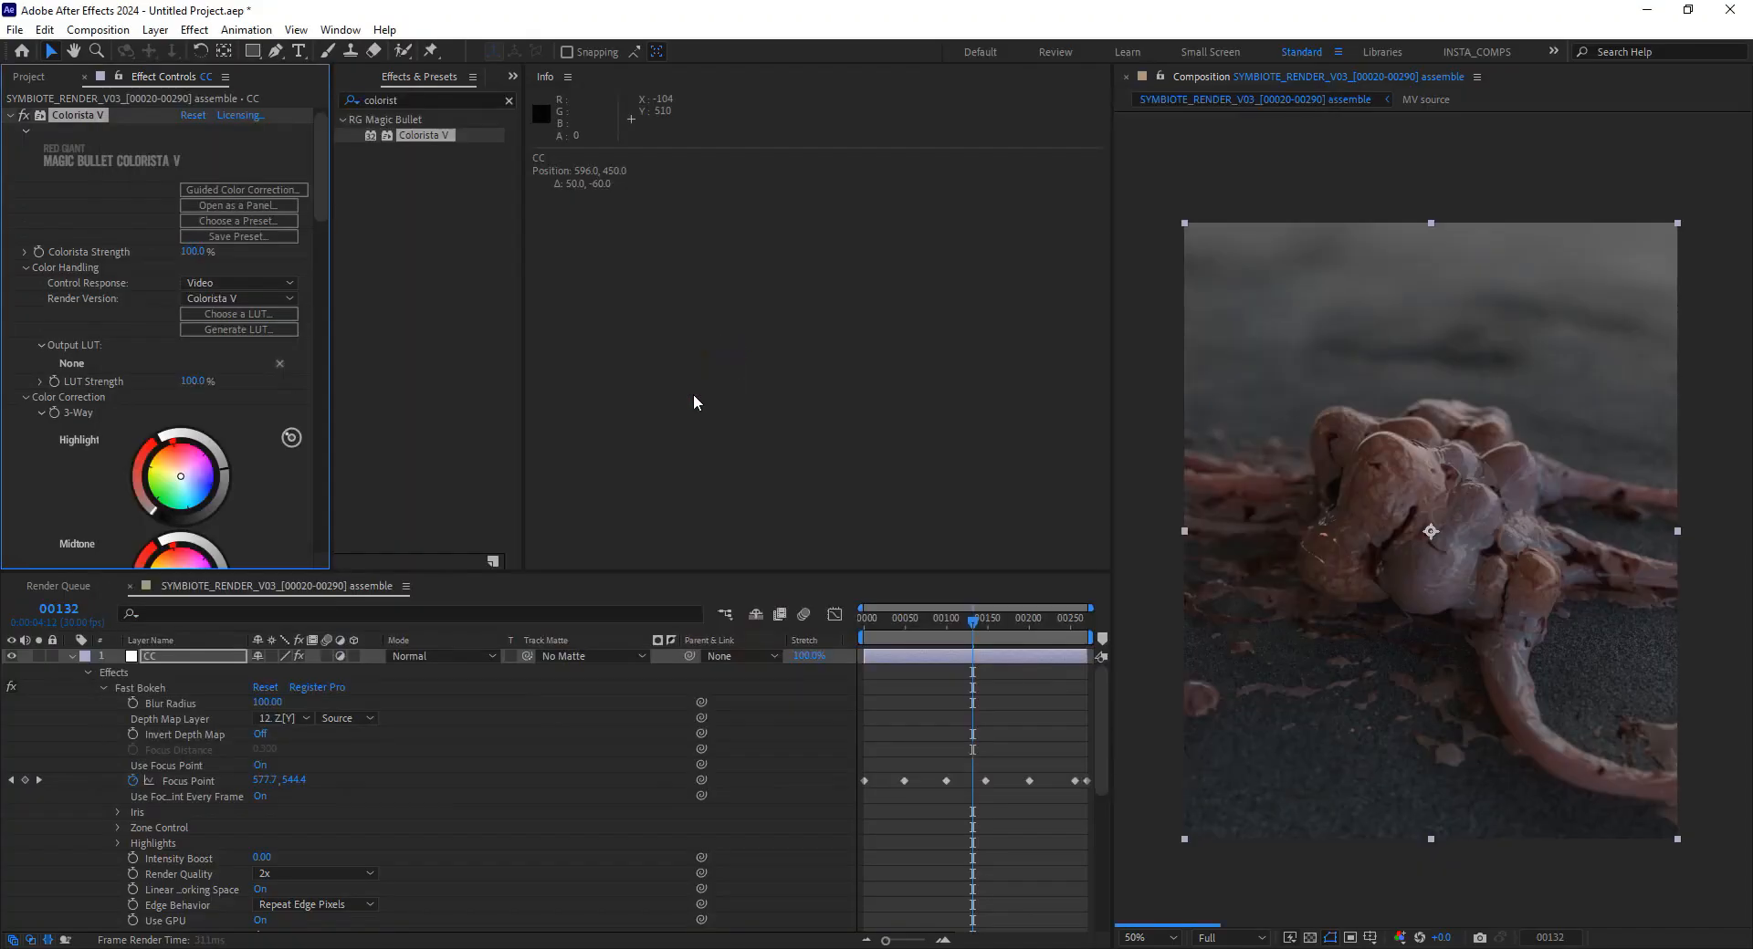
# Set Colorista V's Contrast to 0.22 and Saturation to 5%
pyautogui.scroll(-5, 141, 338)
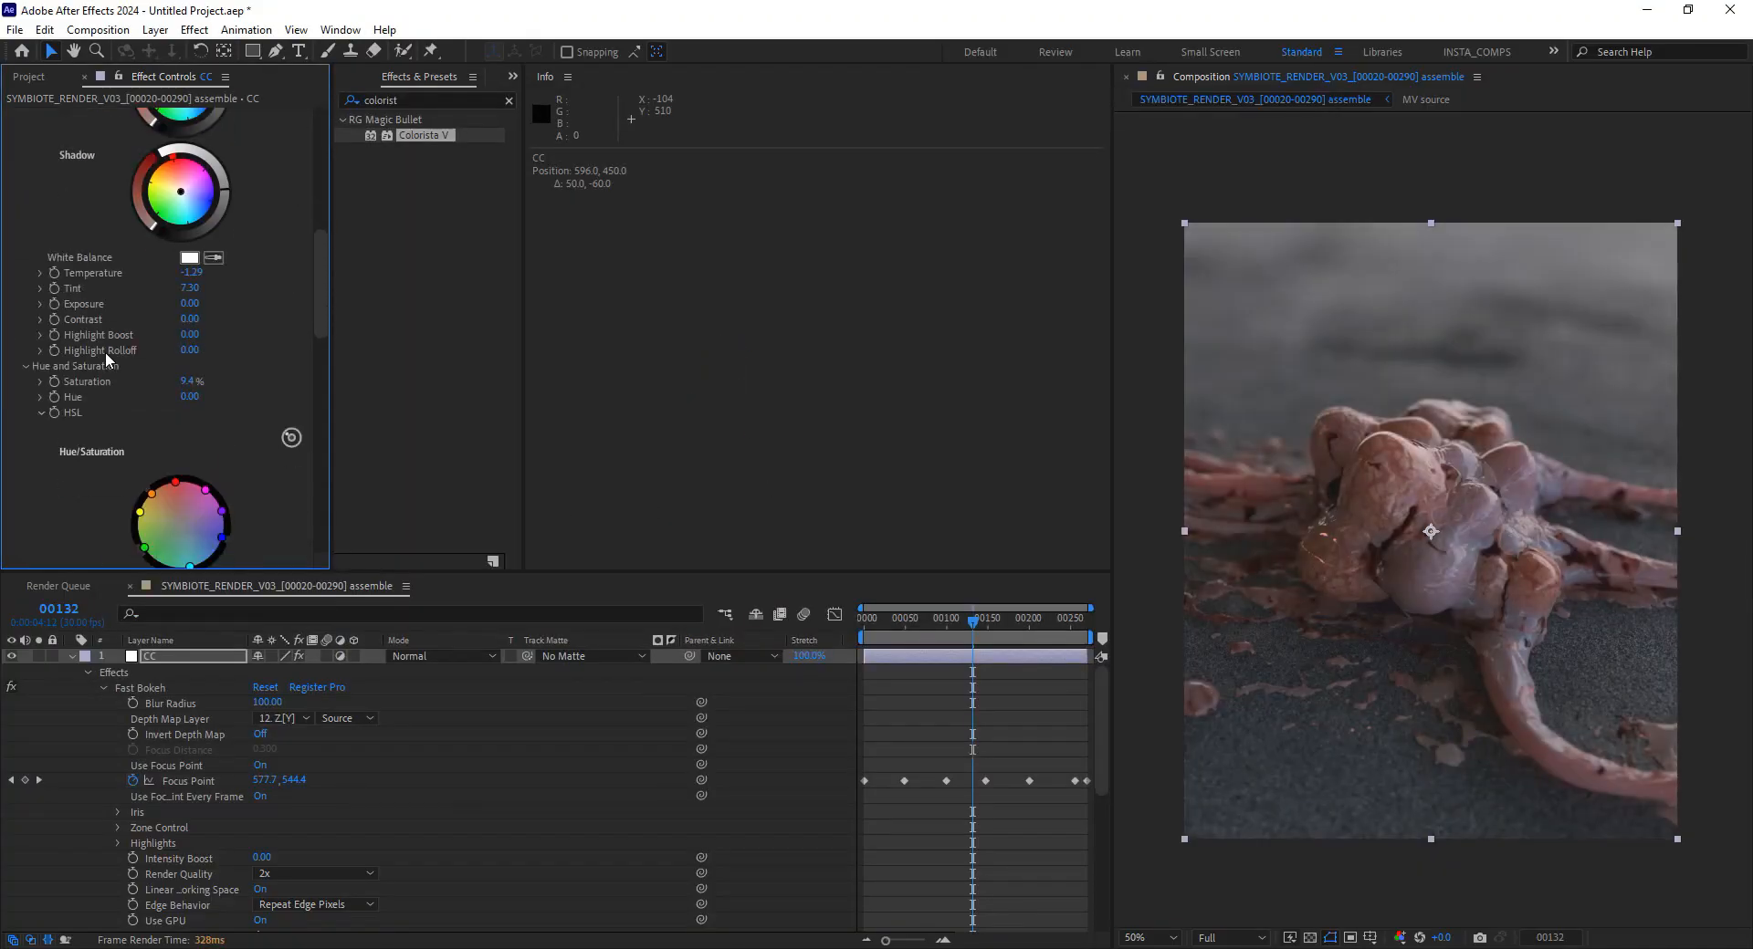
pyautogui.moveTo(203, 320); pyautogui.dragTo(246, 287)
pyautogui.hotkey('ctrl', 'z')
pyautogui.moveTo(191, 335); pyautogui.dragTo(262, 330)
pyautogui.click(191, 382)
pyautogui.write('5')
pyautogui.press('Tab')
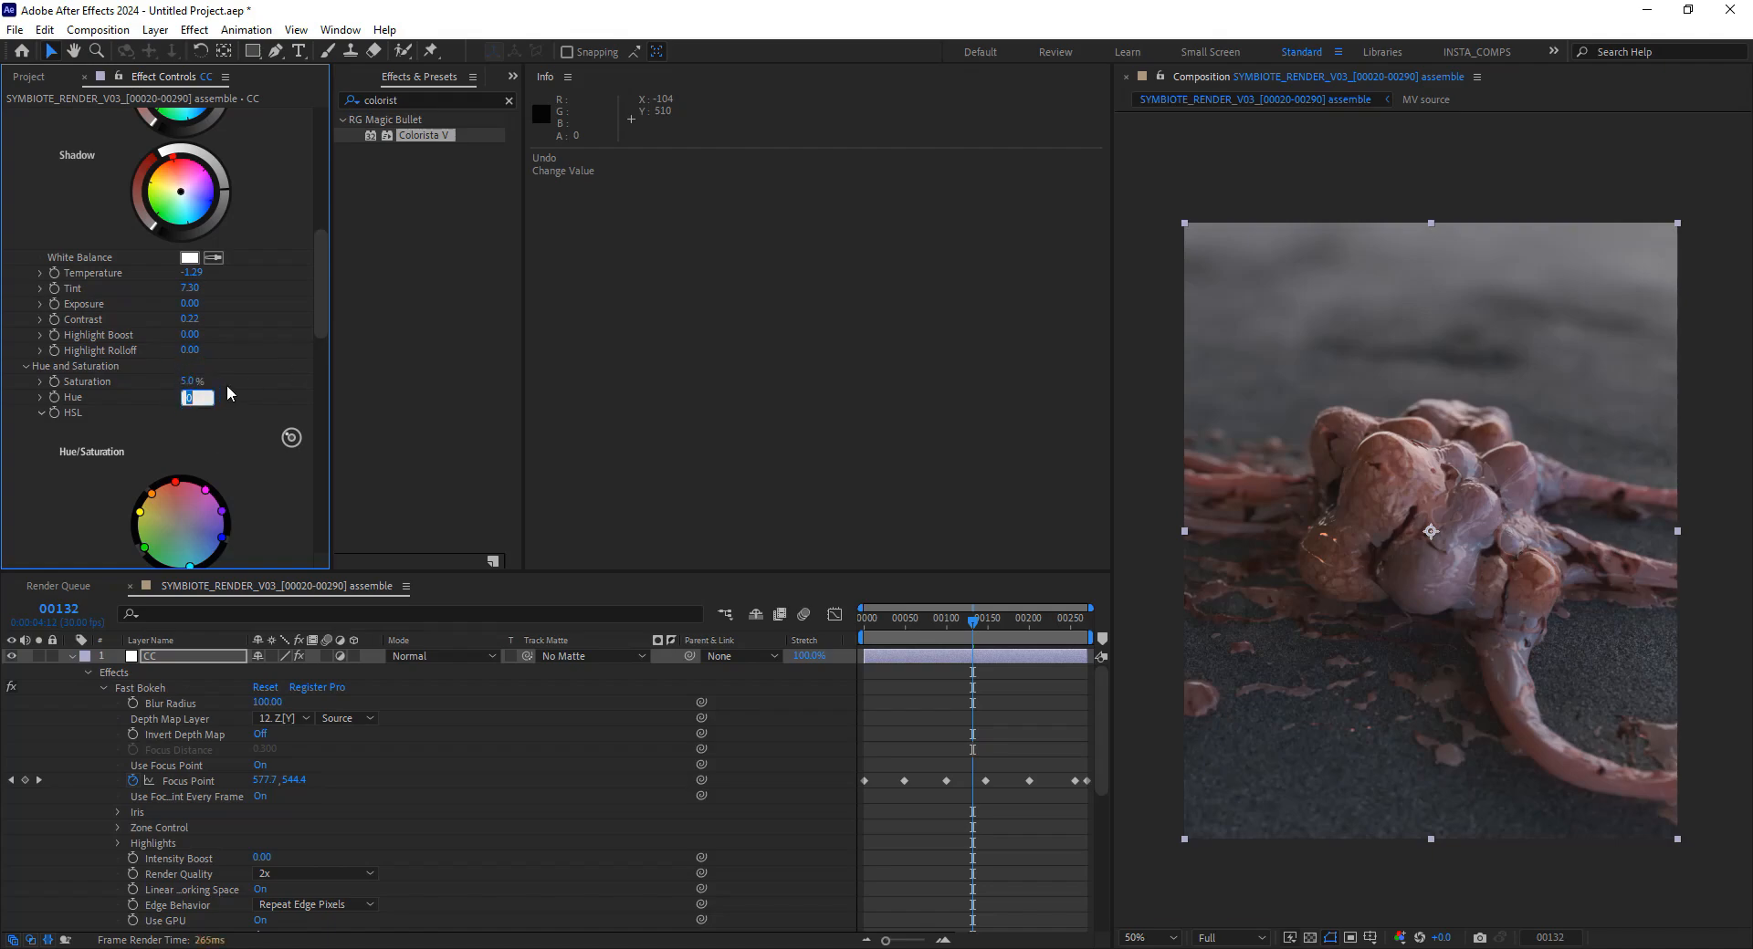
# Collapse Colorista V and add the Sapphire S_Grain effect to the CC layer
pyautogui.scroll(10, 61, 260)
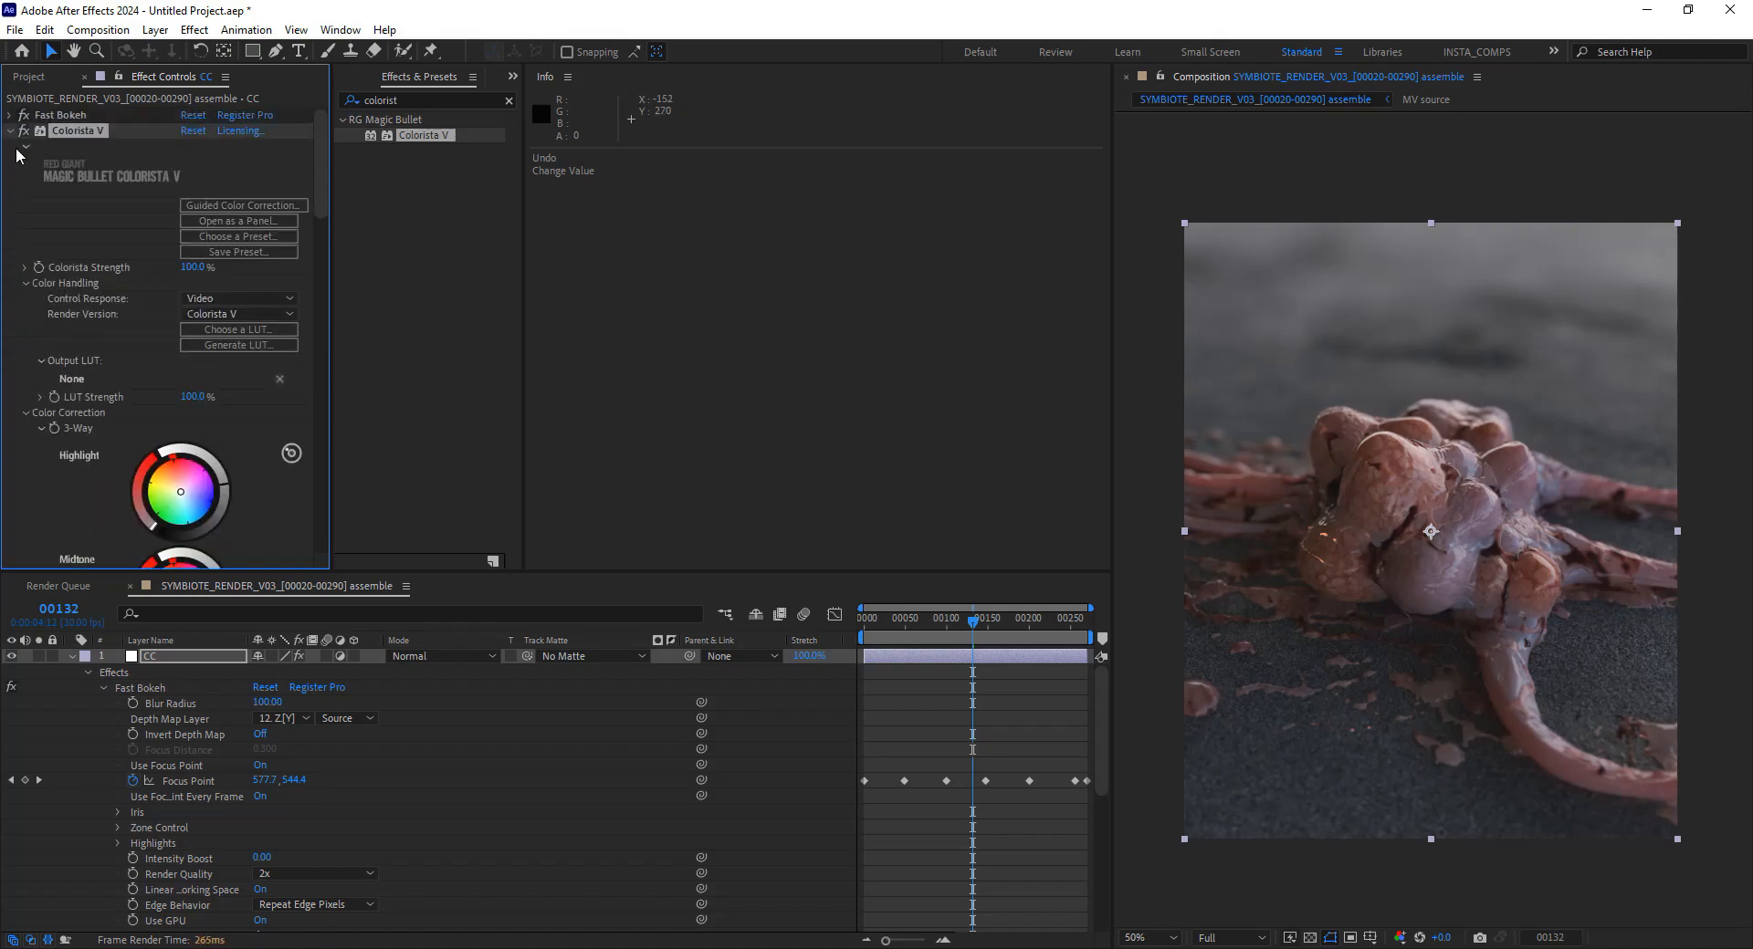
pyautogui.click(11, 130)
pyautogui.click(384, 100)
pyautogui.write('g')
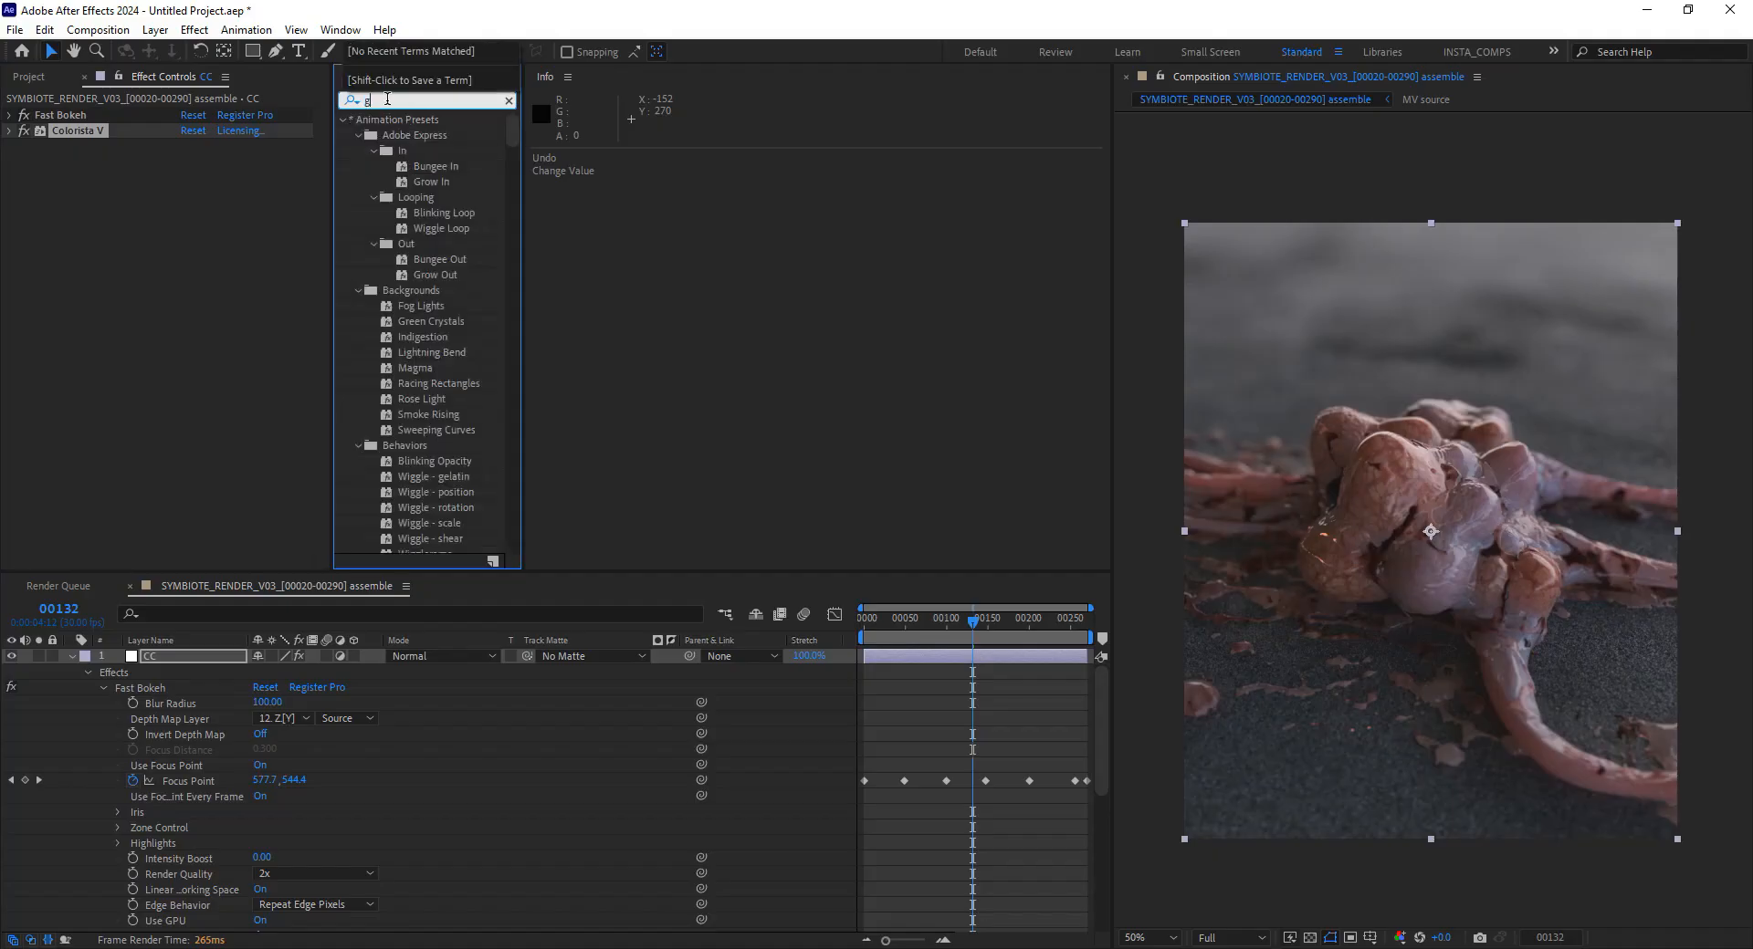
pyautogui.write('rain')
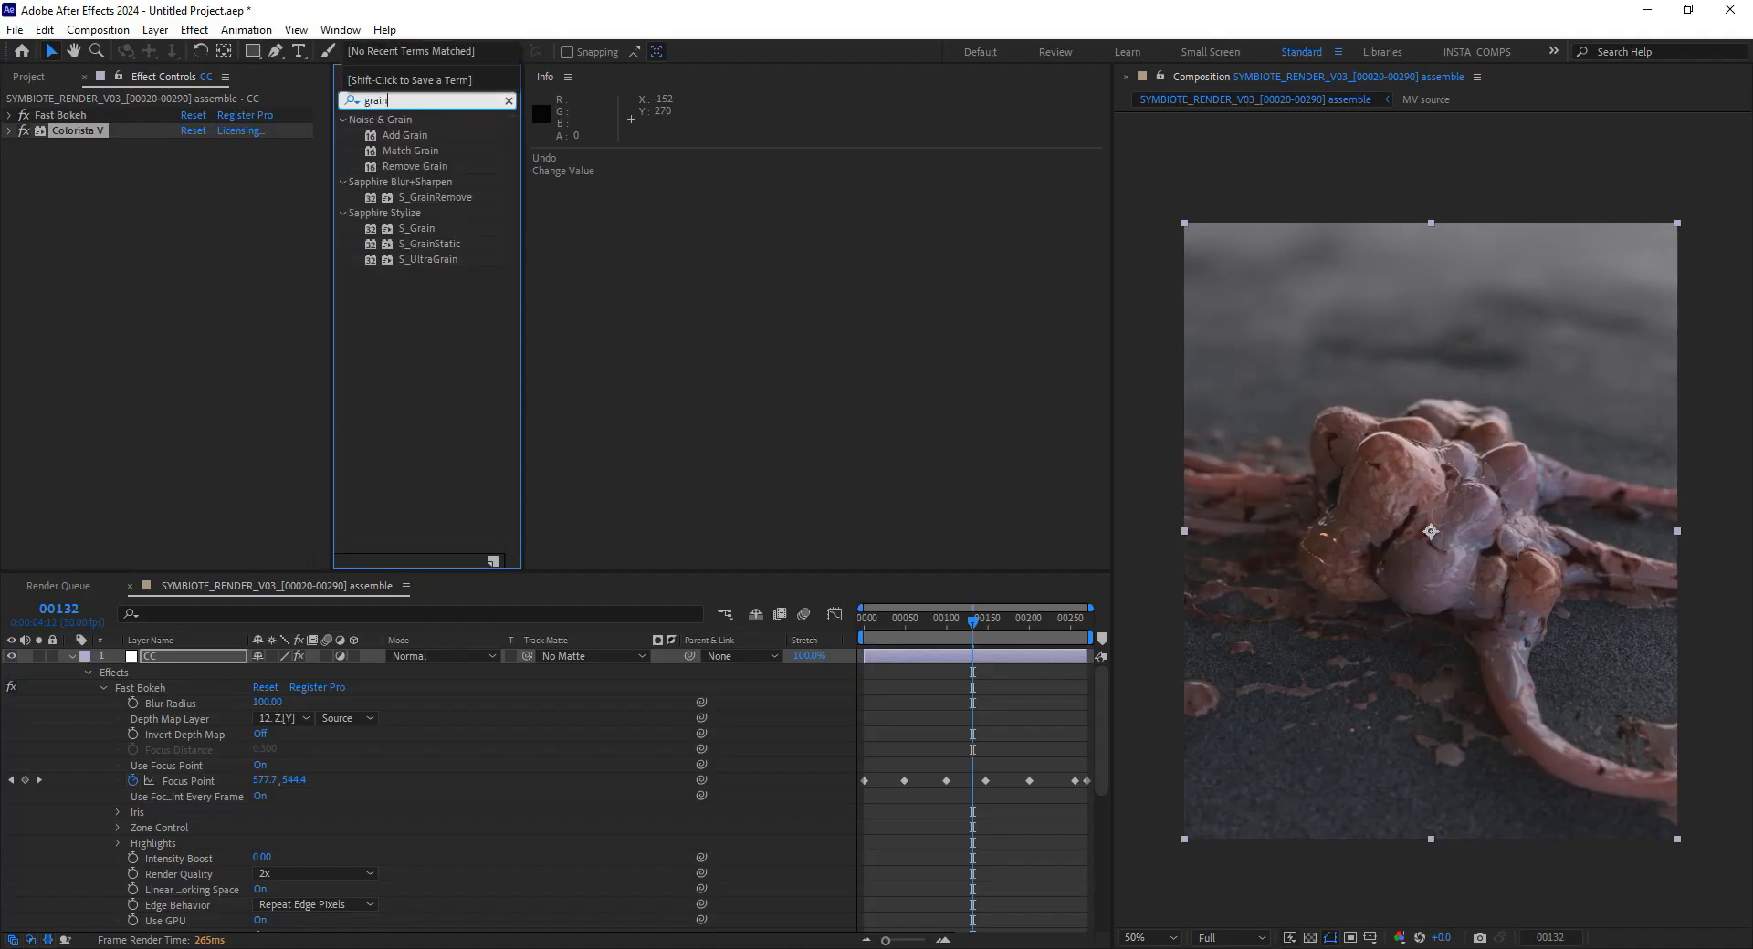
pyautogui.doubleClick(402, 228)
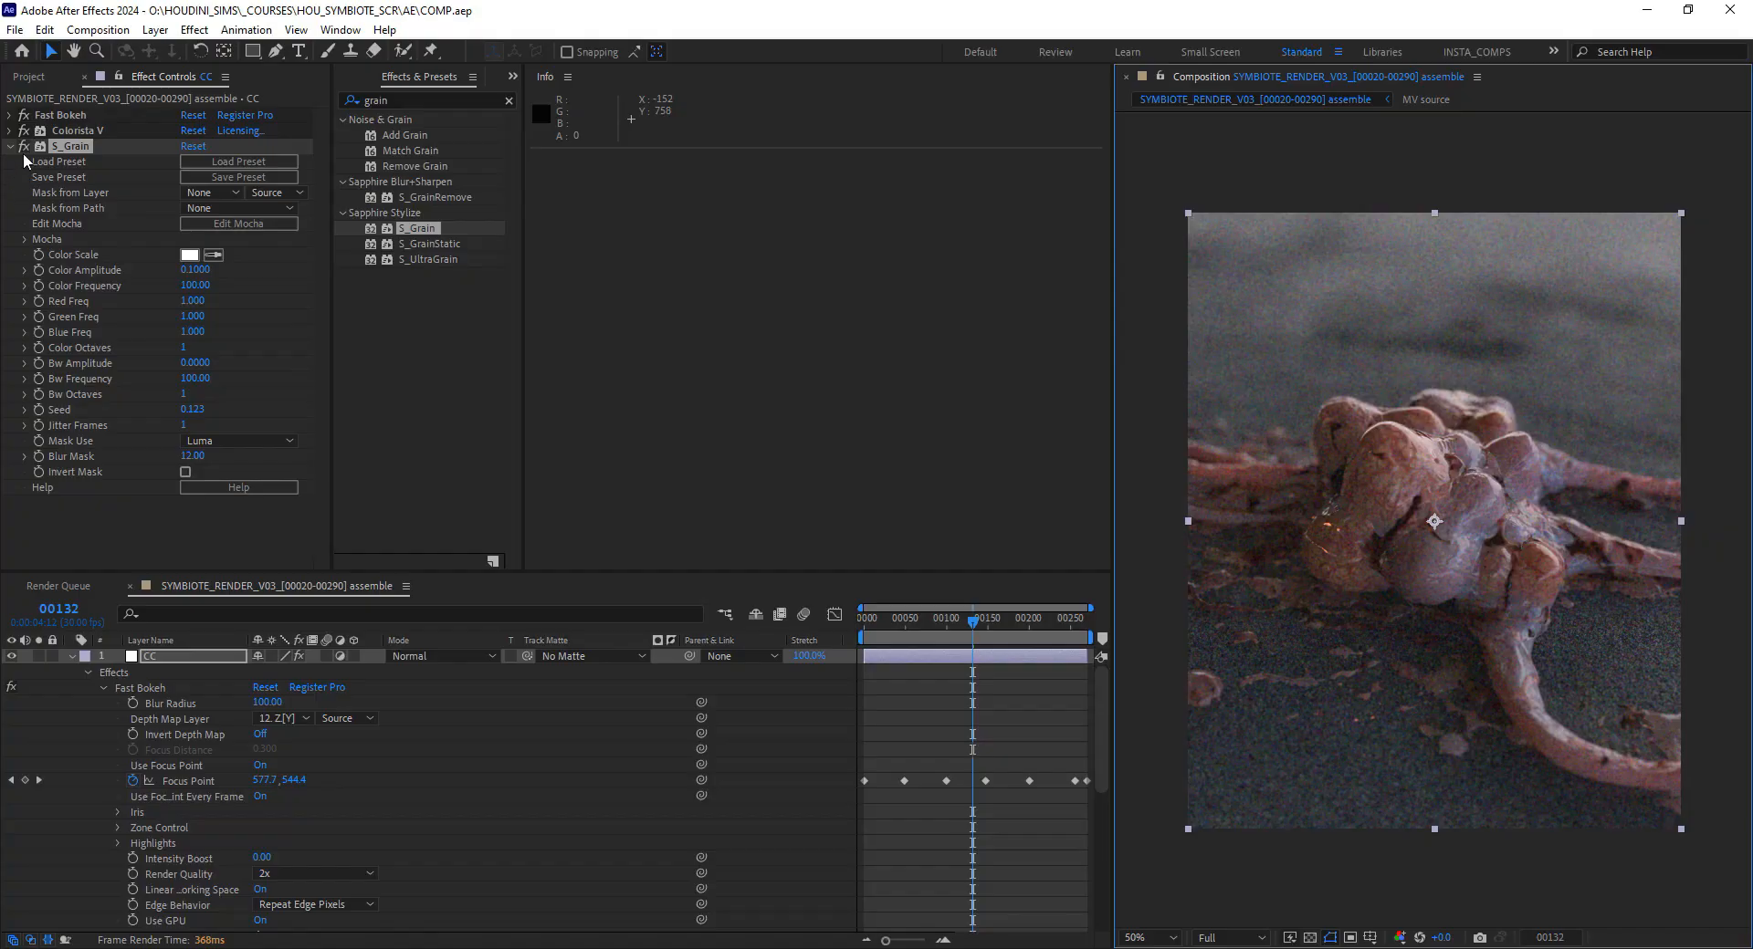
# Review the order of the Fast Bokeh, Colorista V and S_Grain effects on the CC layer
pyautogui.click(83, 130)
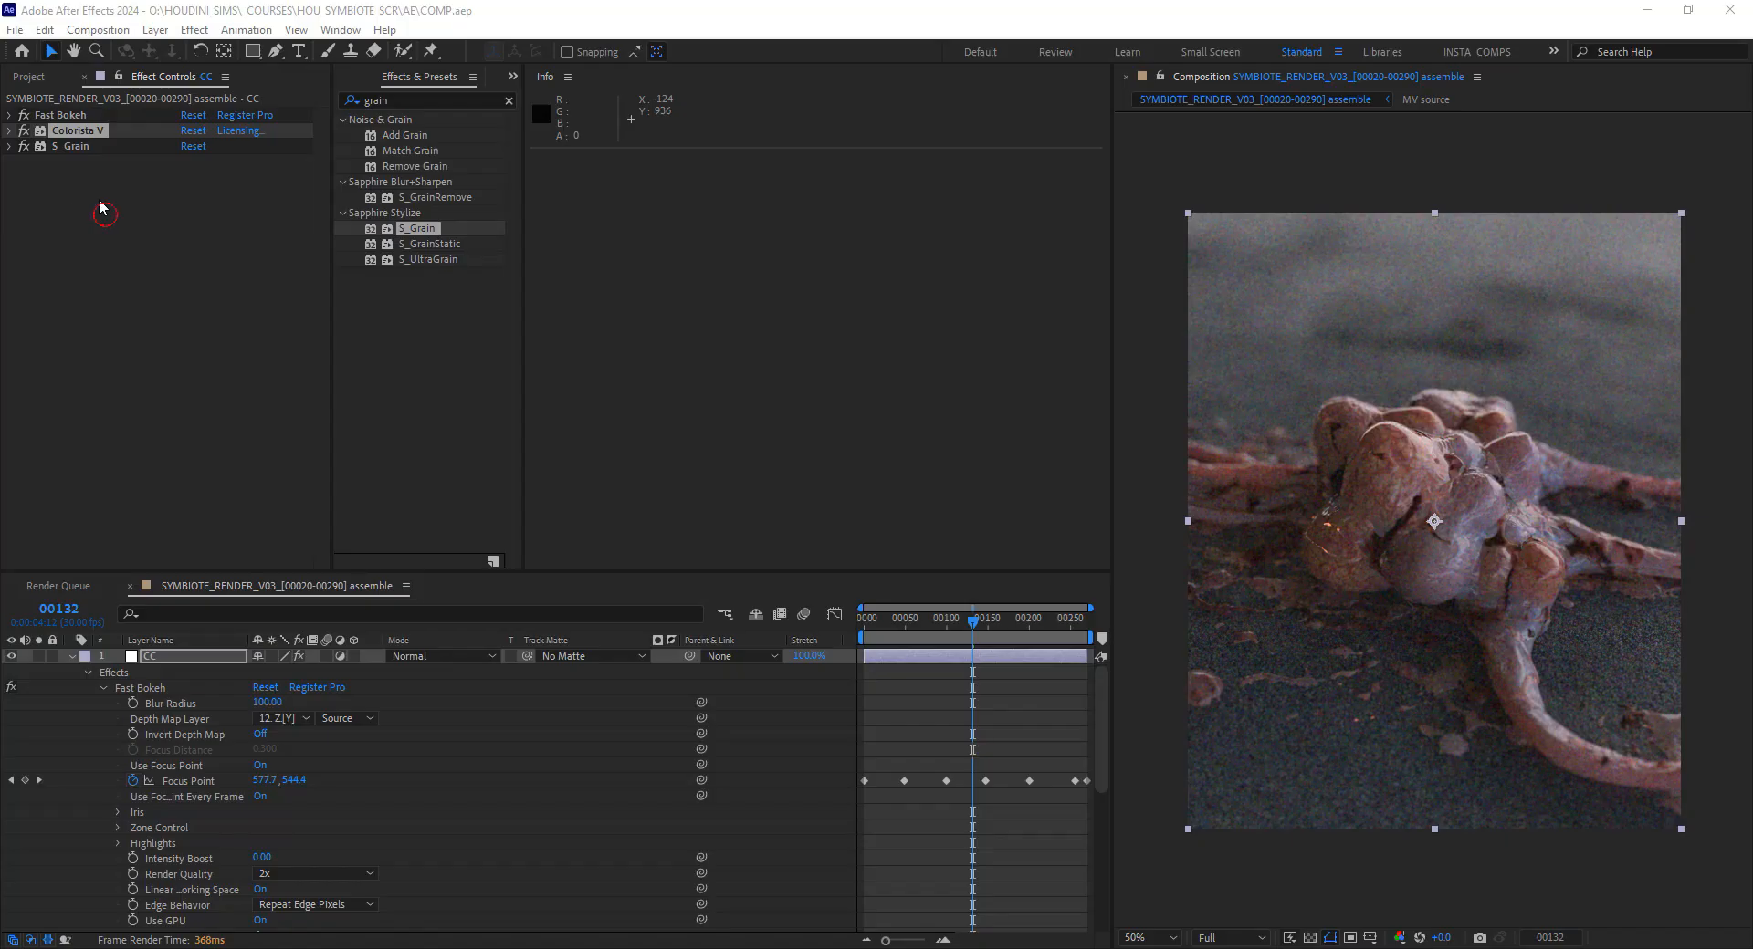
pyautogui.click(70, 196)
pyautogui.click(79, 115)
pyautogui.click(80, 132)
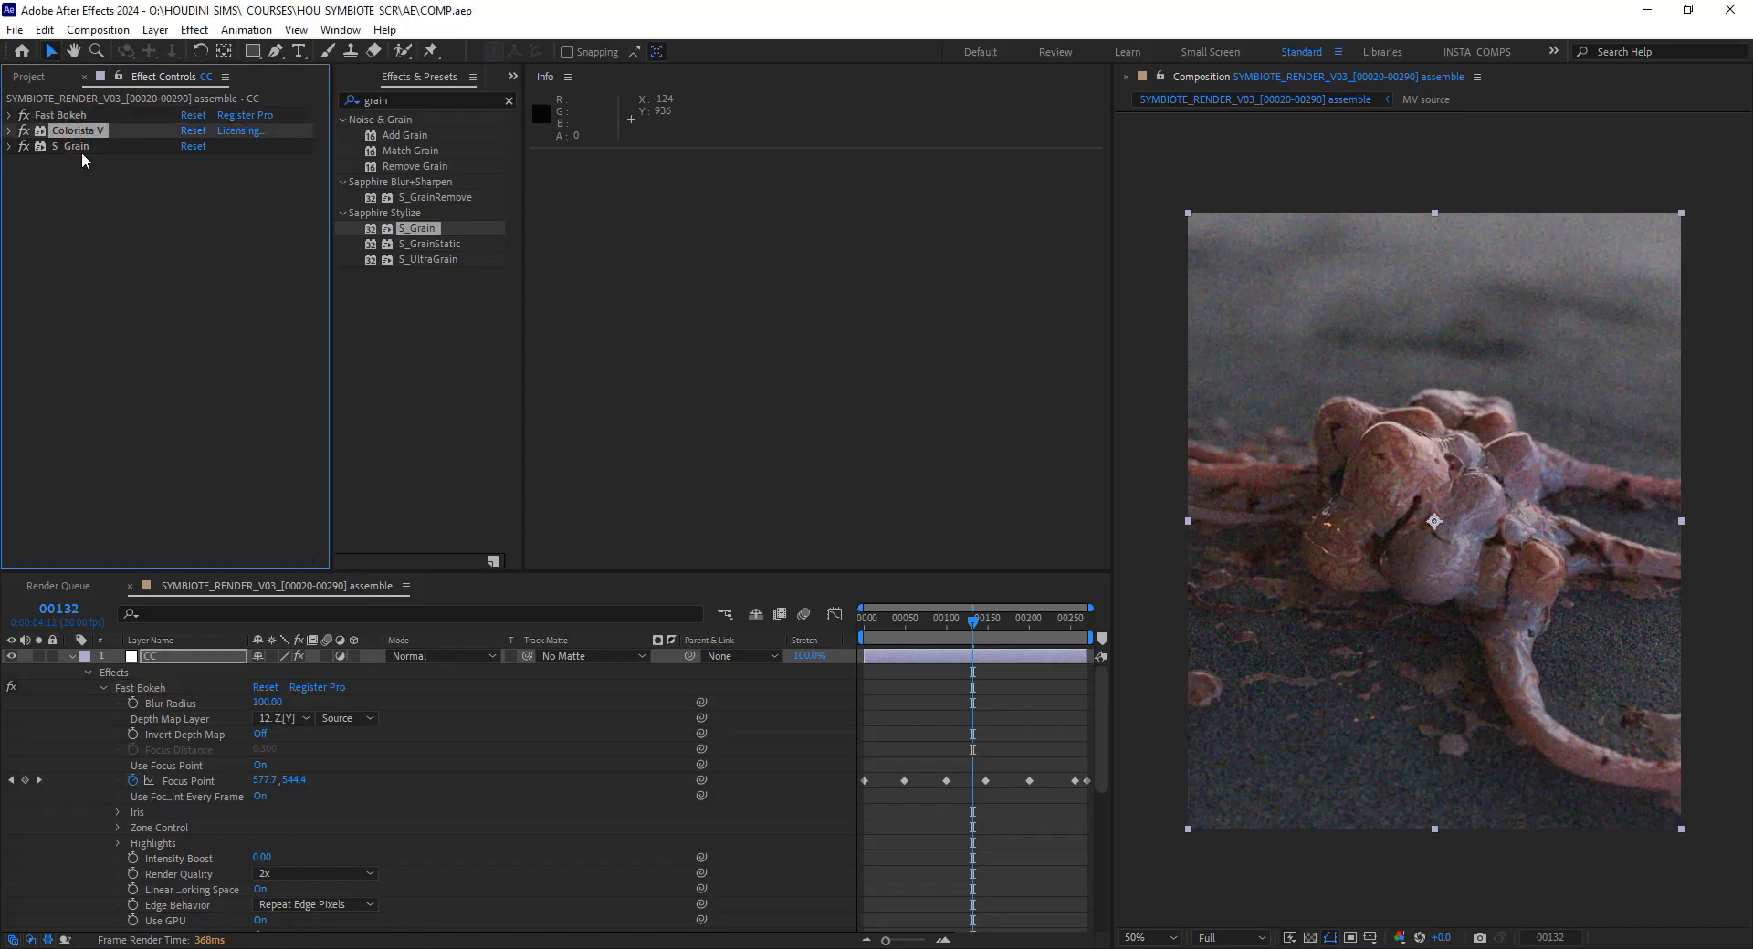
pyautogui.click(81, 166)
pyautogui.click(72, 144)
pyautogui.click(72, 131)
pyautogui.click(71, 116)
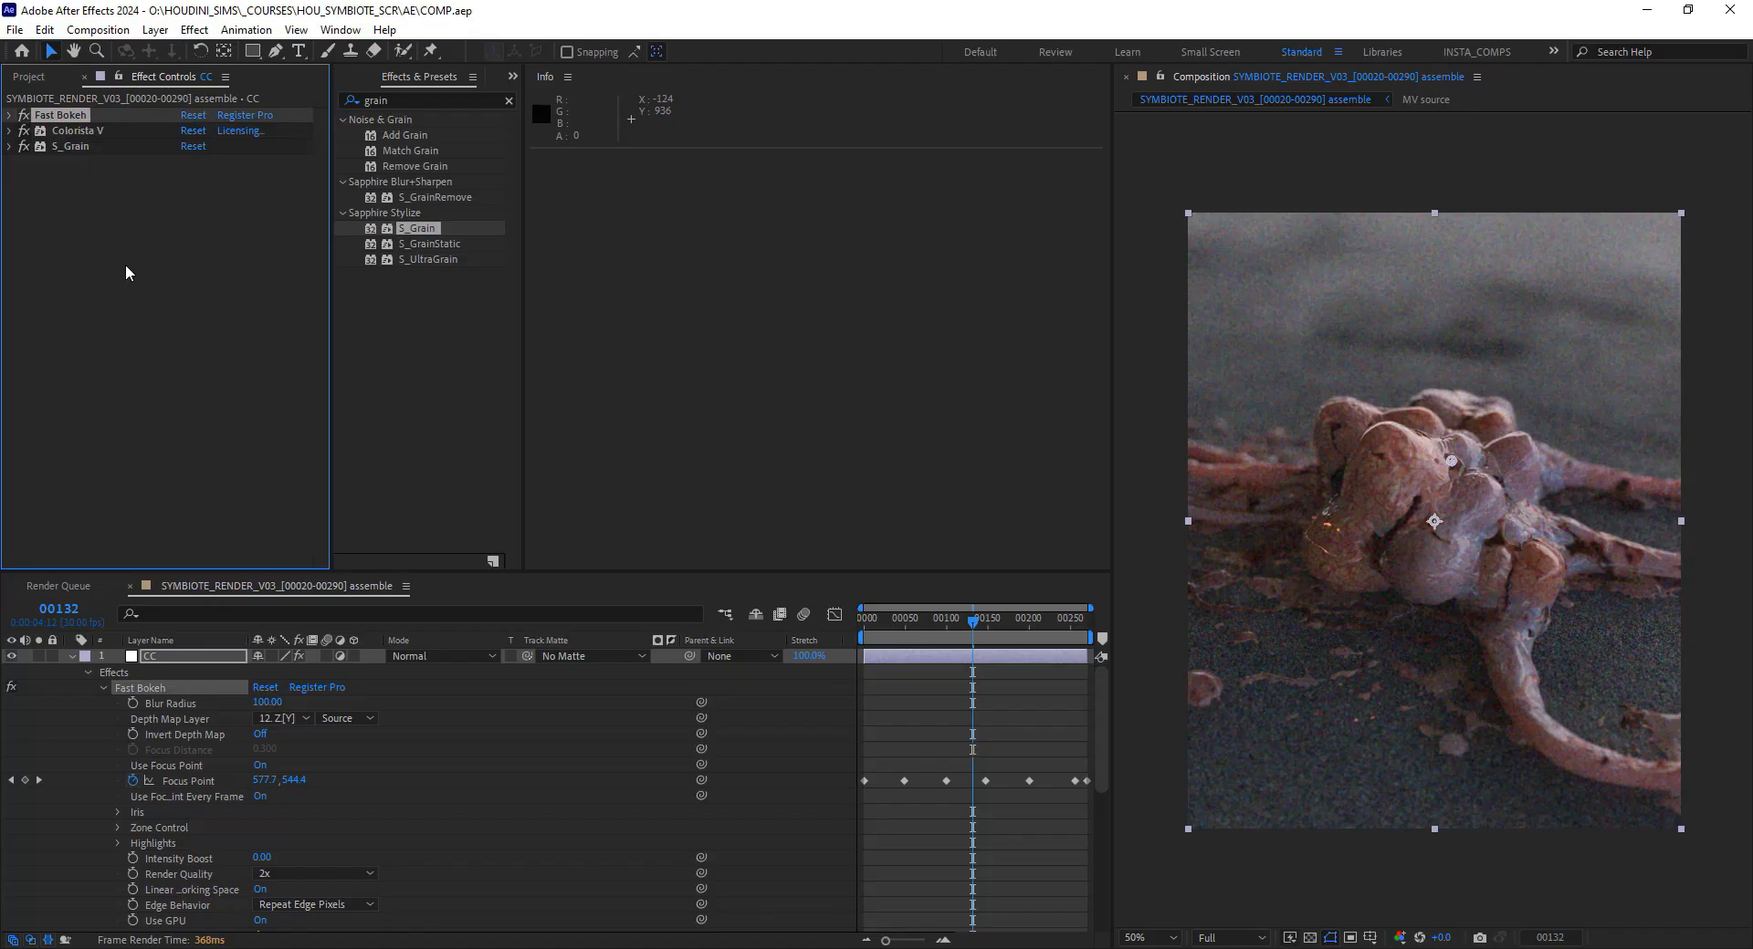
pyautogui.click(144, 217)
pyautogui.click(71, 131)
pyautogui.click(71, 148)
pyautogui.click(51, 269)
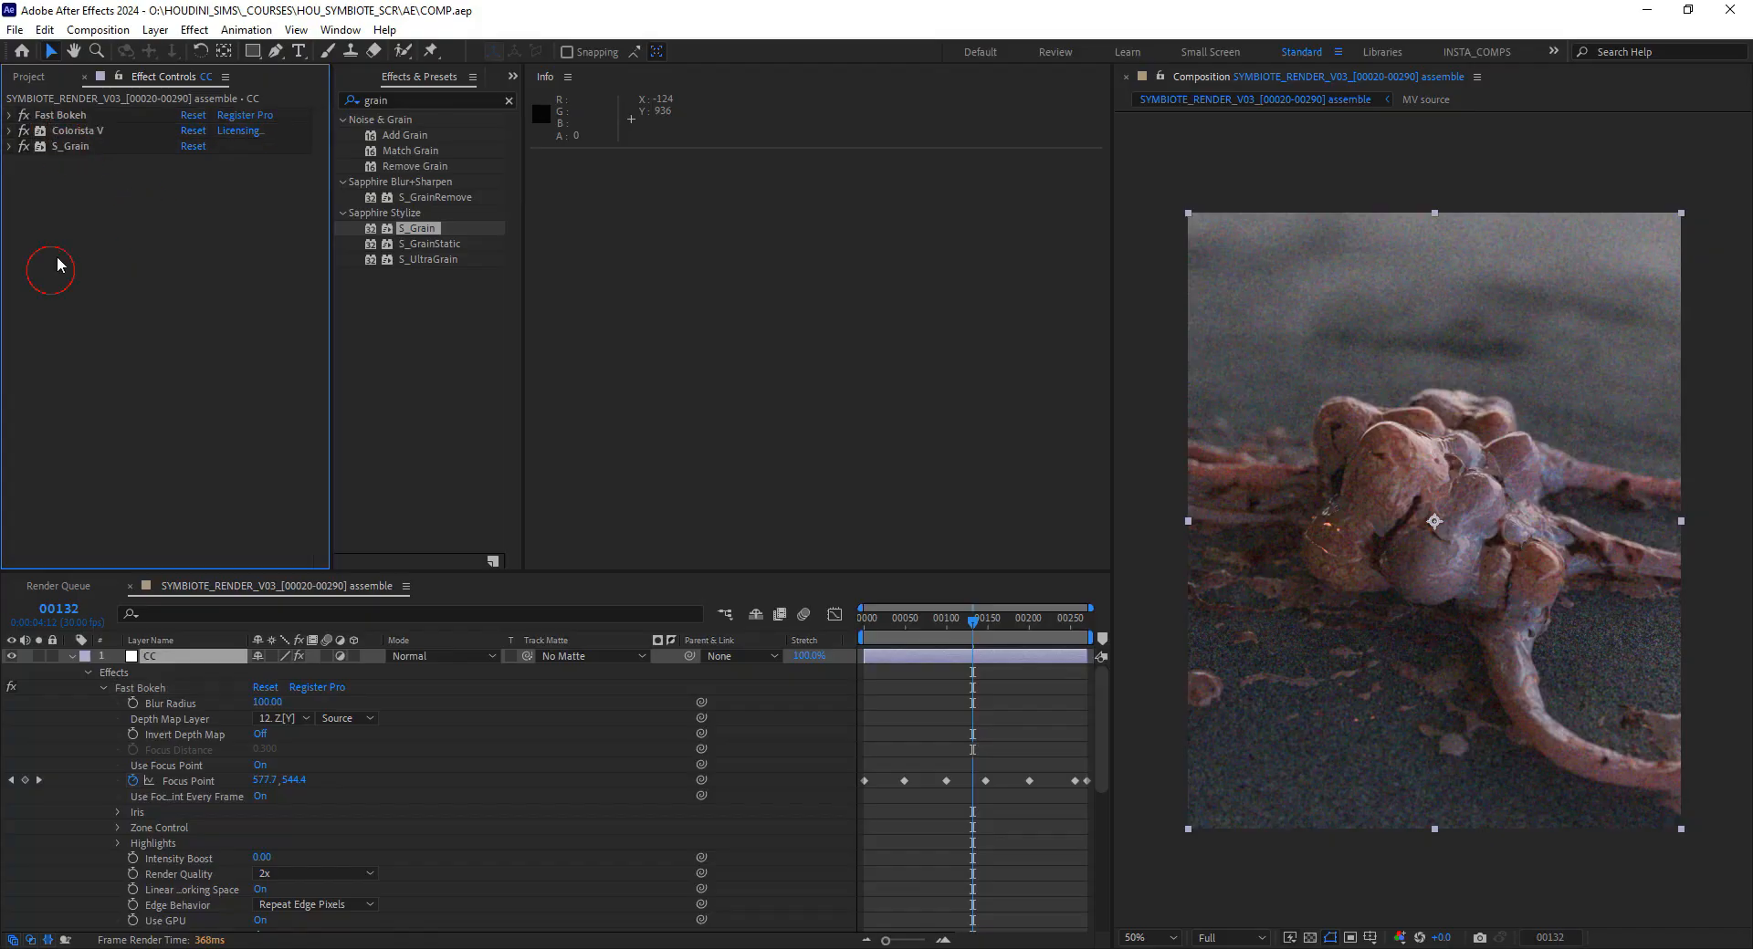
# Set S_Grain's Color Amplitude to 0.02 and inspect the grain at 100% magnification
pyautogui.press('t')
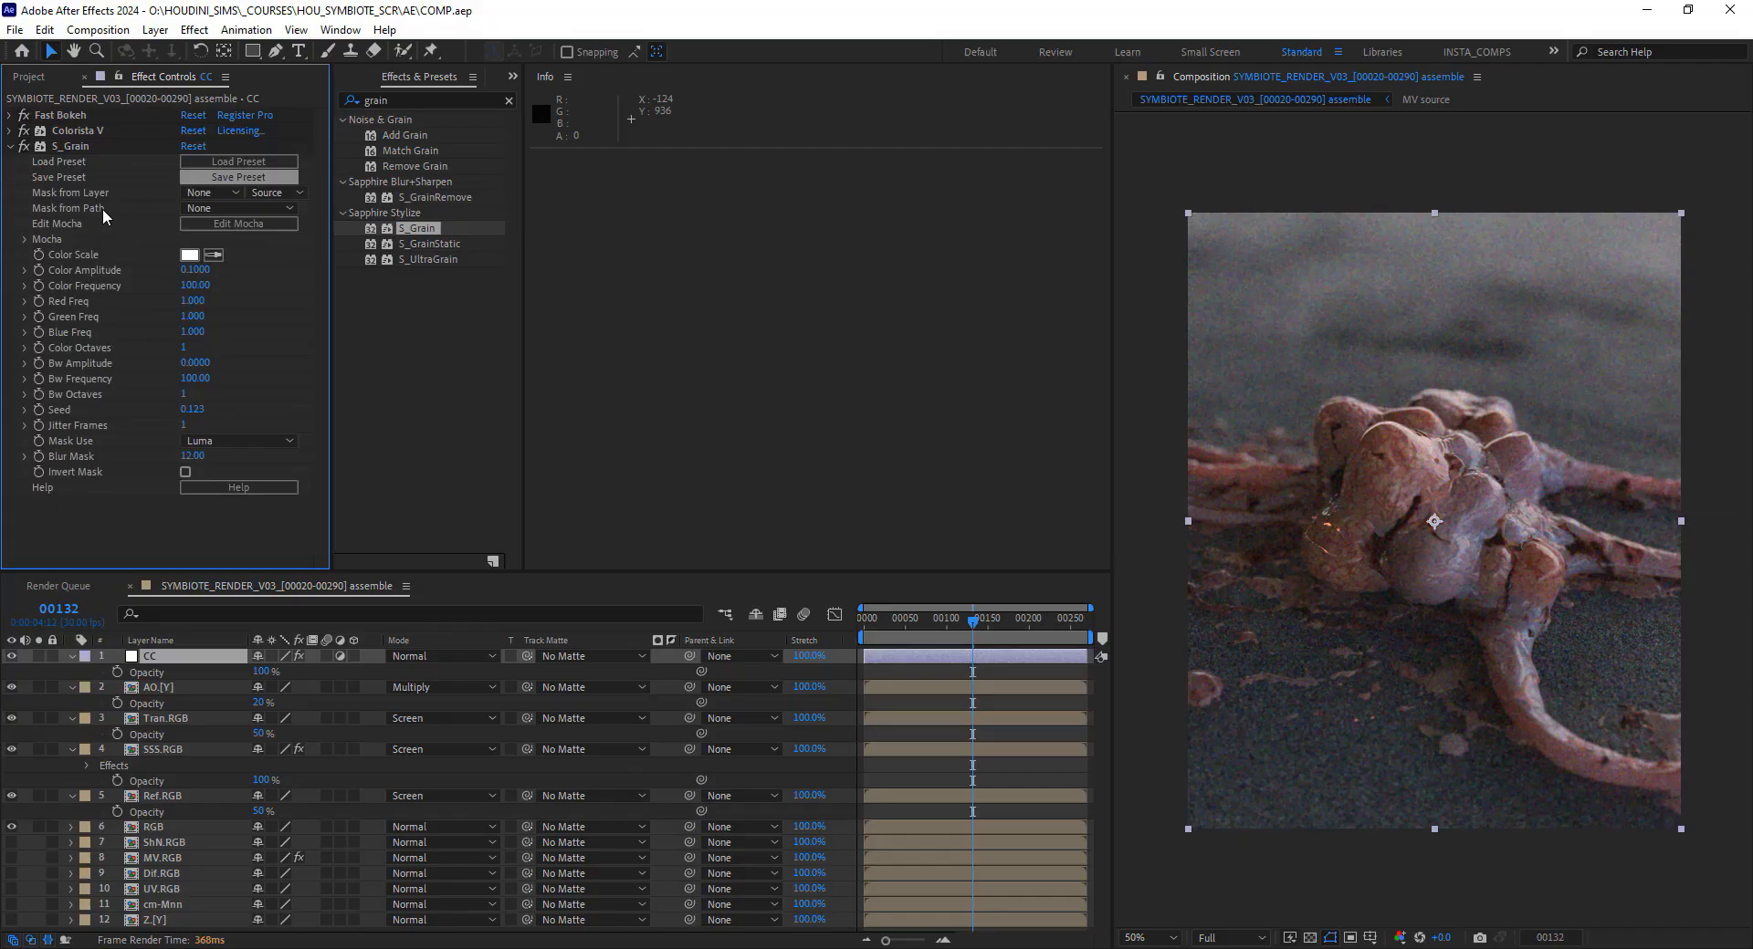
pyautogui.click(195, 270)
pyautogui.write('0.02')
pyautogui.press('Return')
pyautogui.press('capslock')
pyautogui.press('capslock')
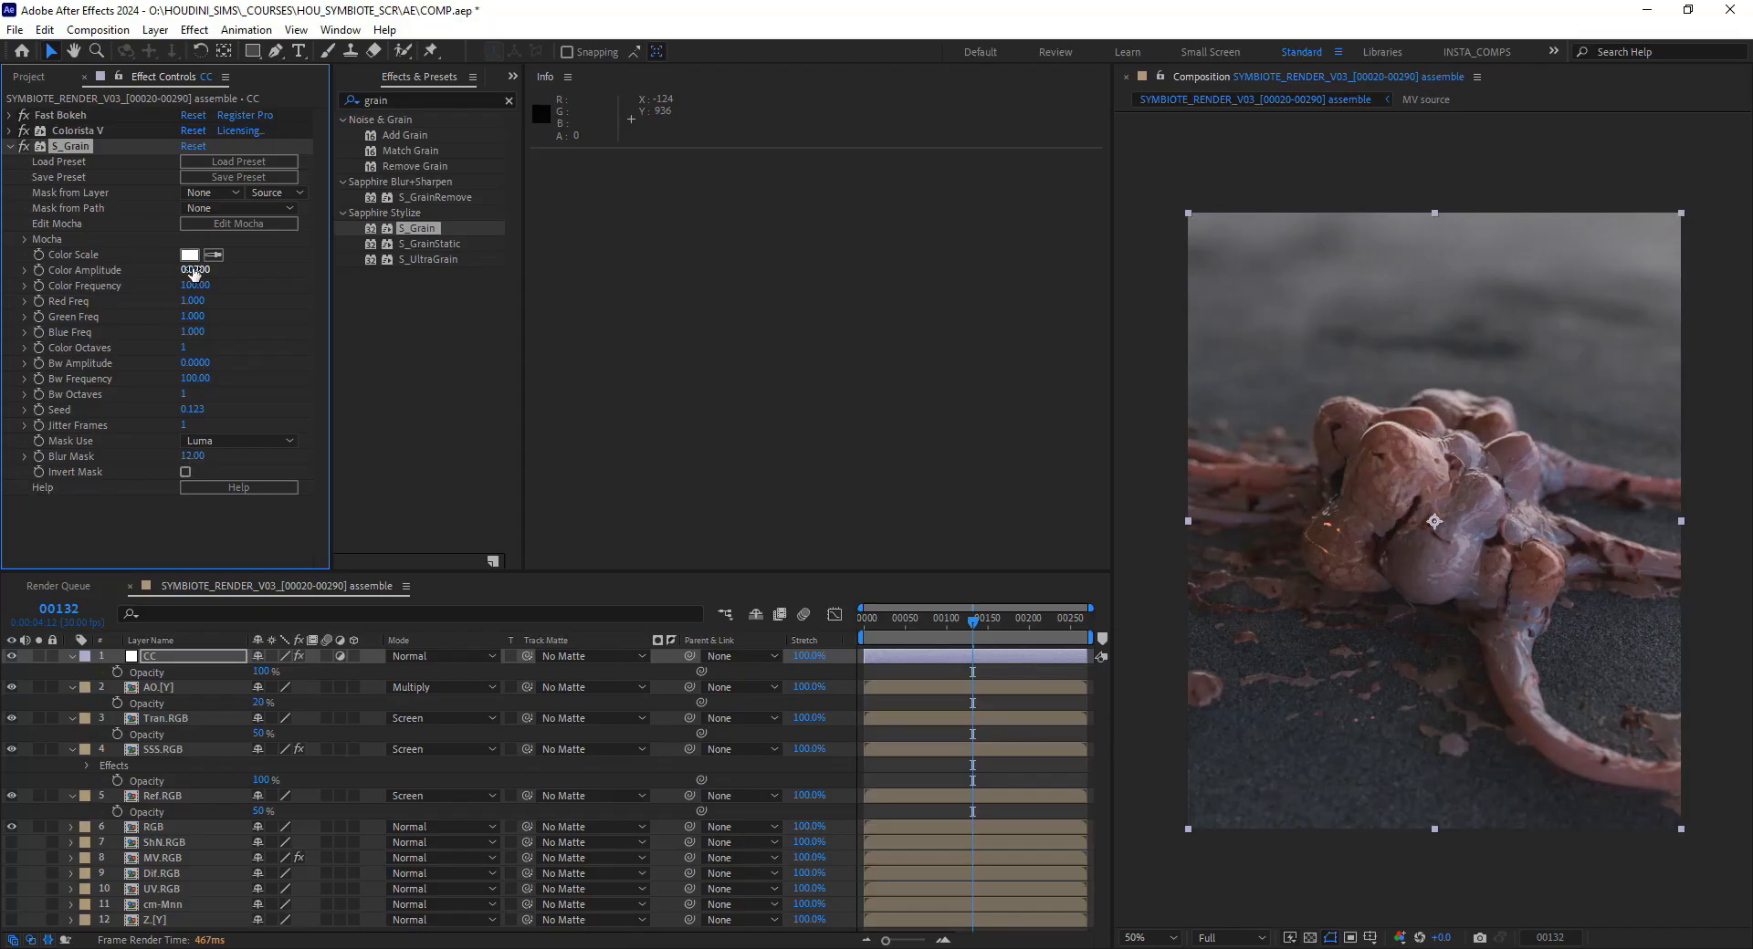
pyautogui.press('/')
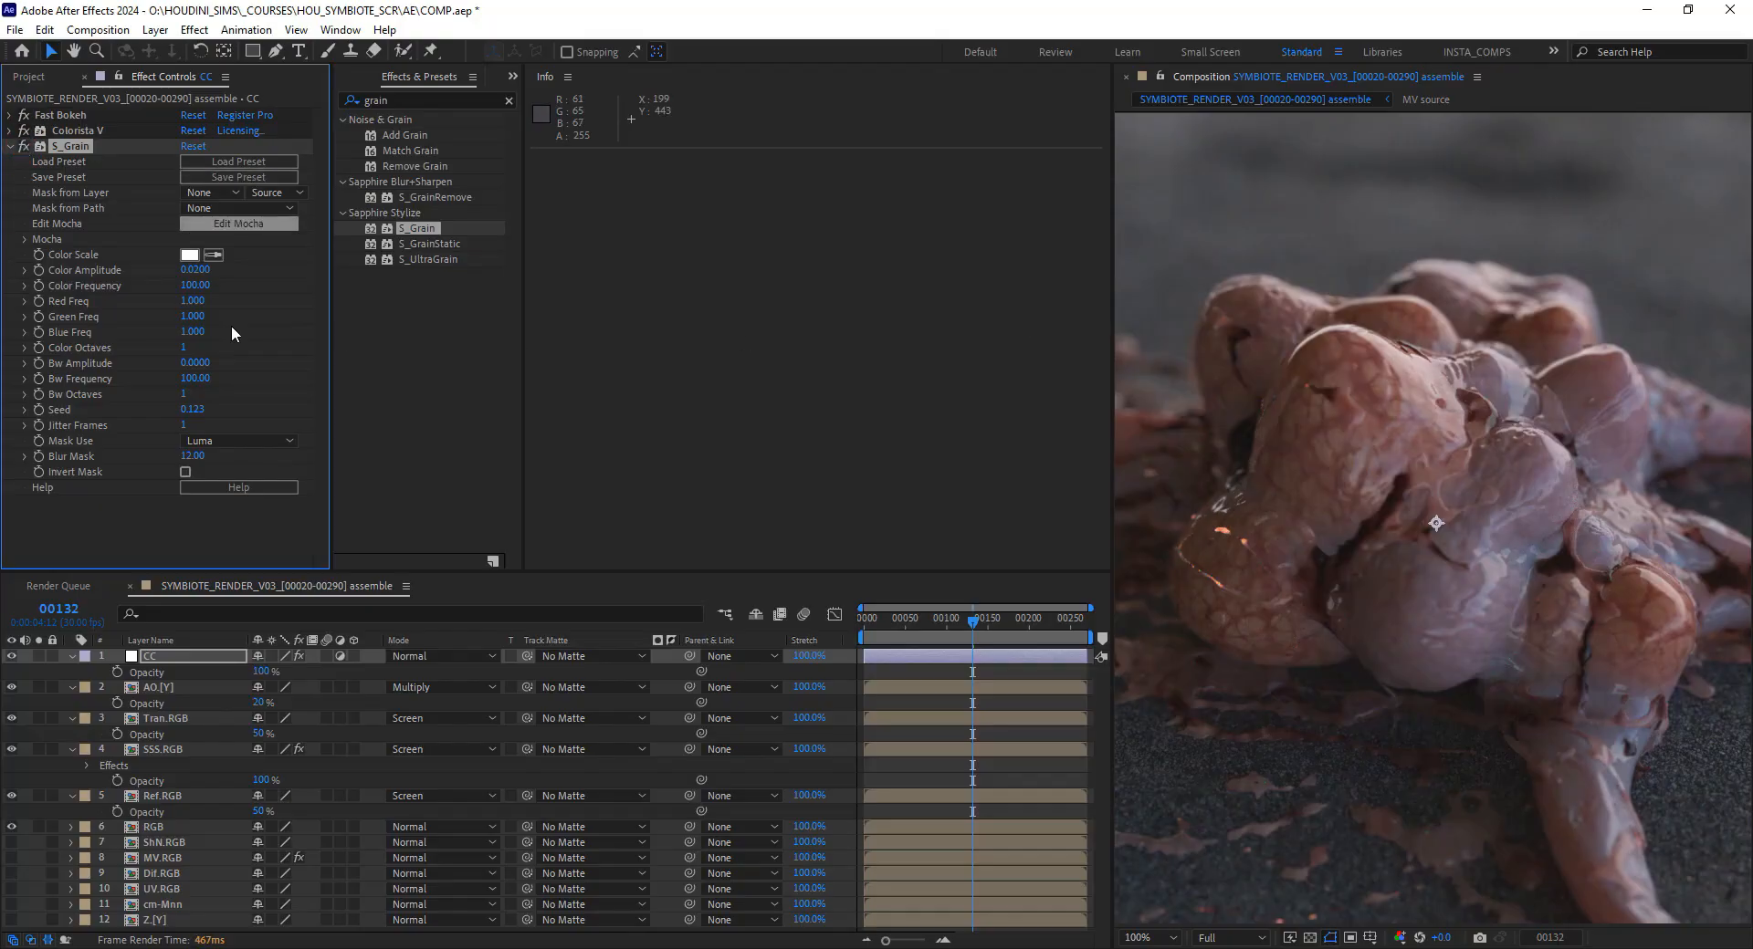
# Set S_Grain's Color Amplitude to 0.1 and check the available Mask Use options
pyautogui.click(199, 272)
pyautogui.write('0.1')
pyautogui.press('Tab')
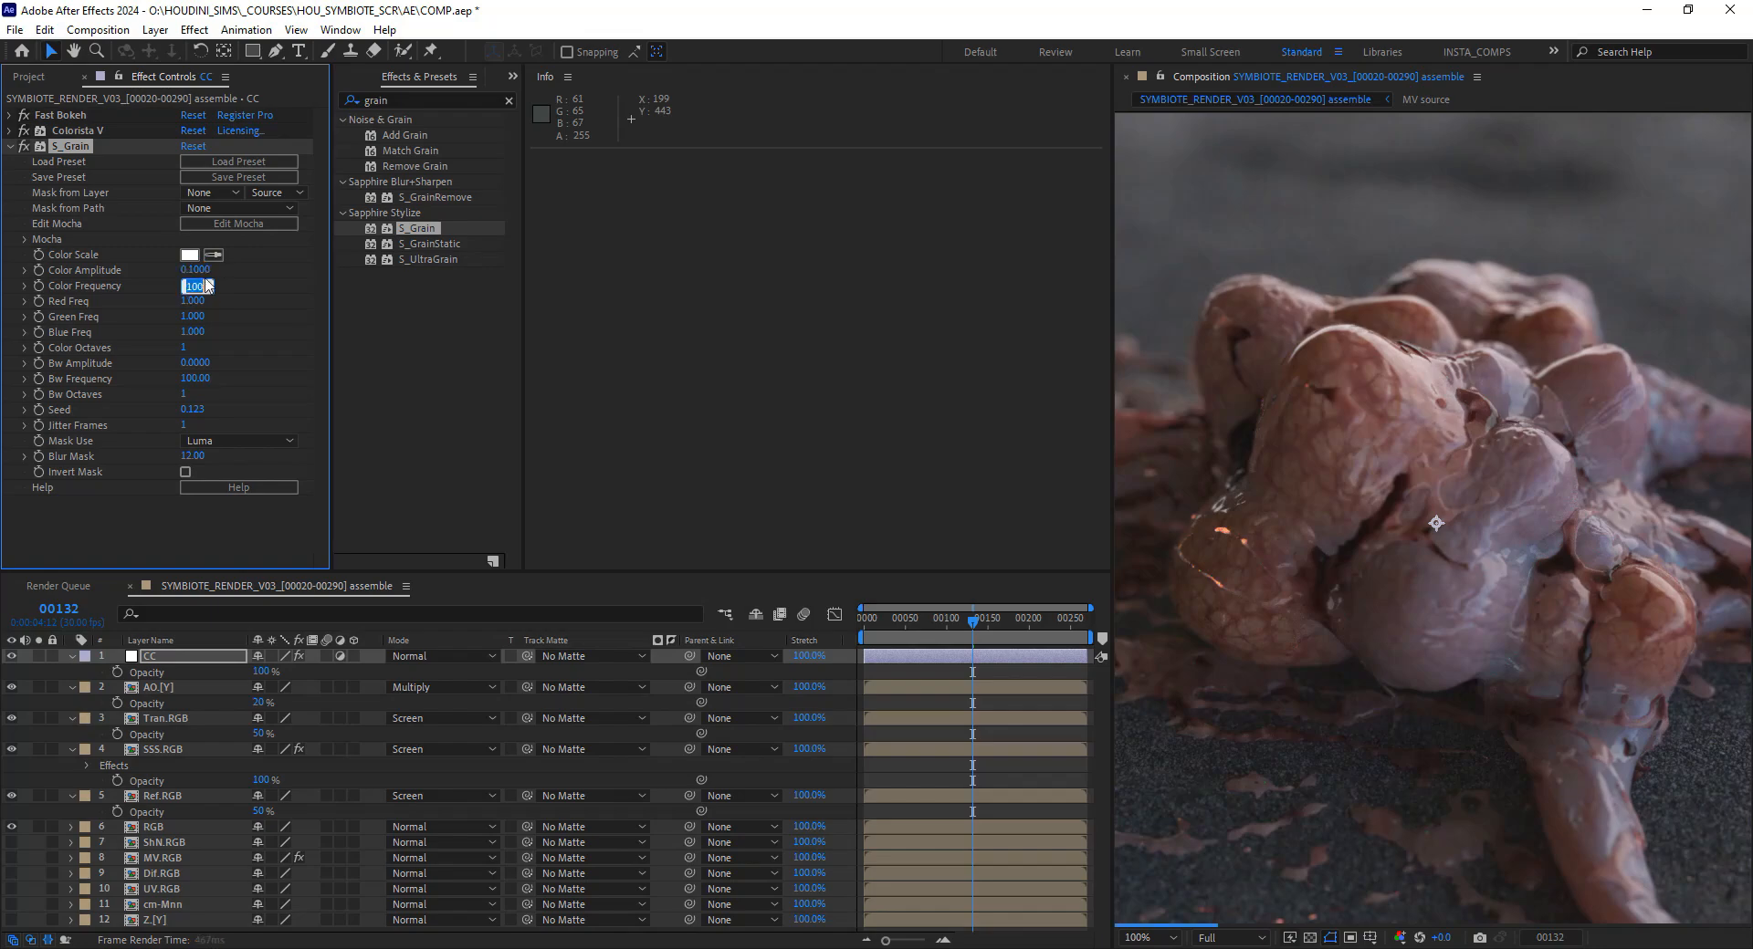
pyautogui.click(256, 320)
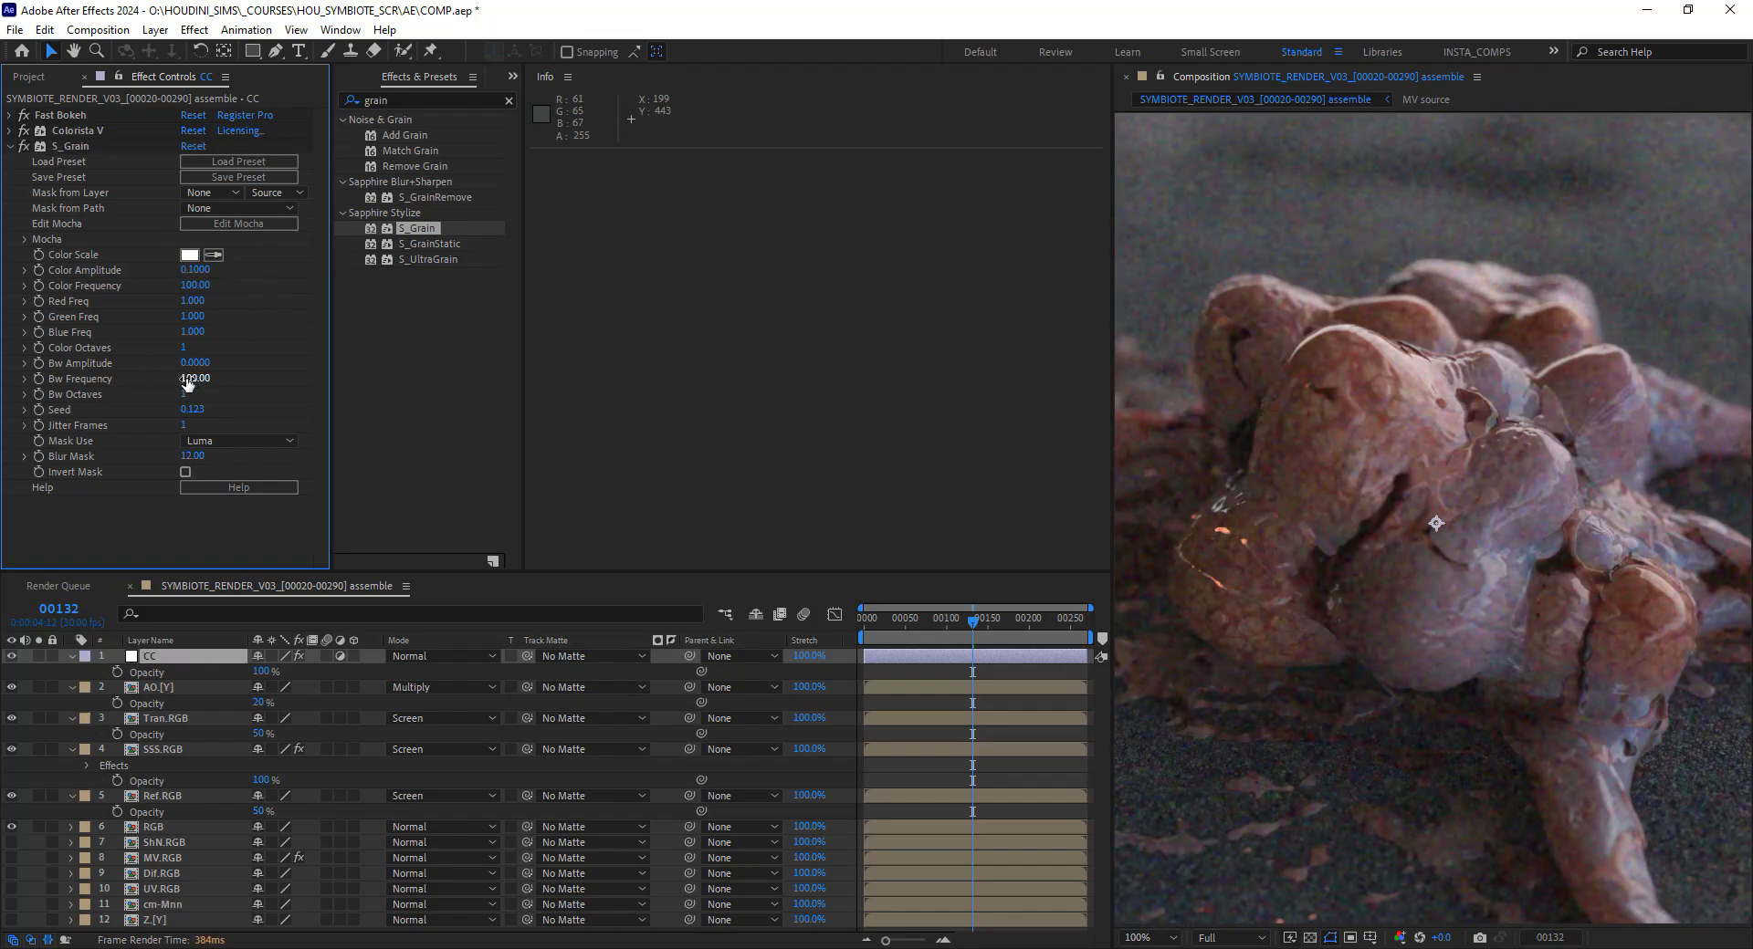
pyautogui.click(212, 441)
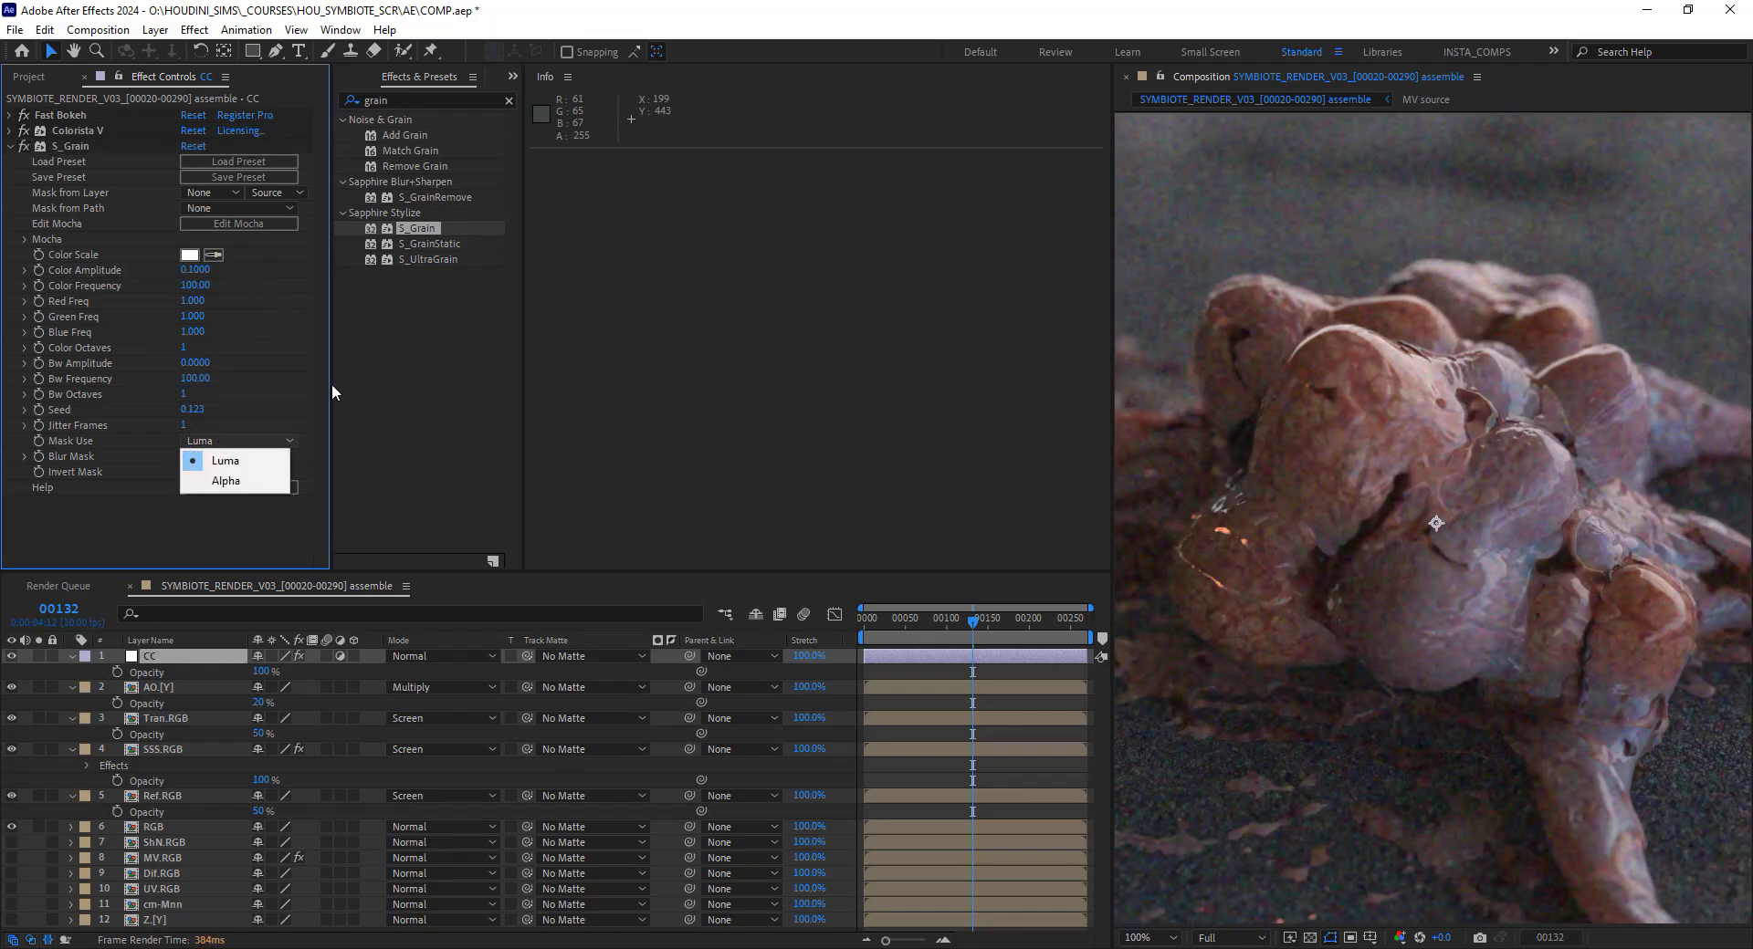
pyautogui.click(331, 385)
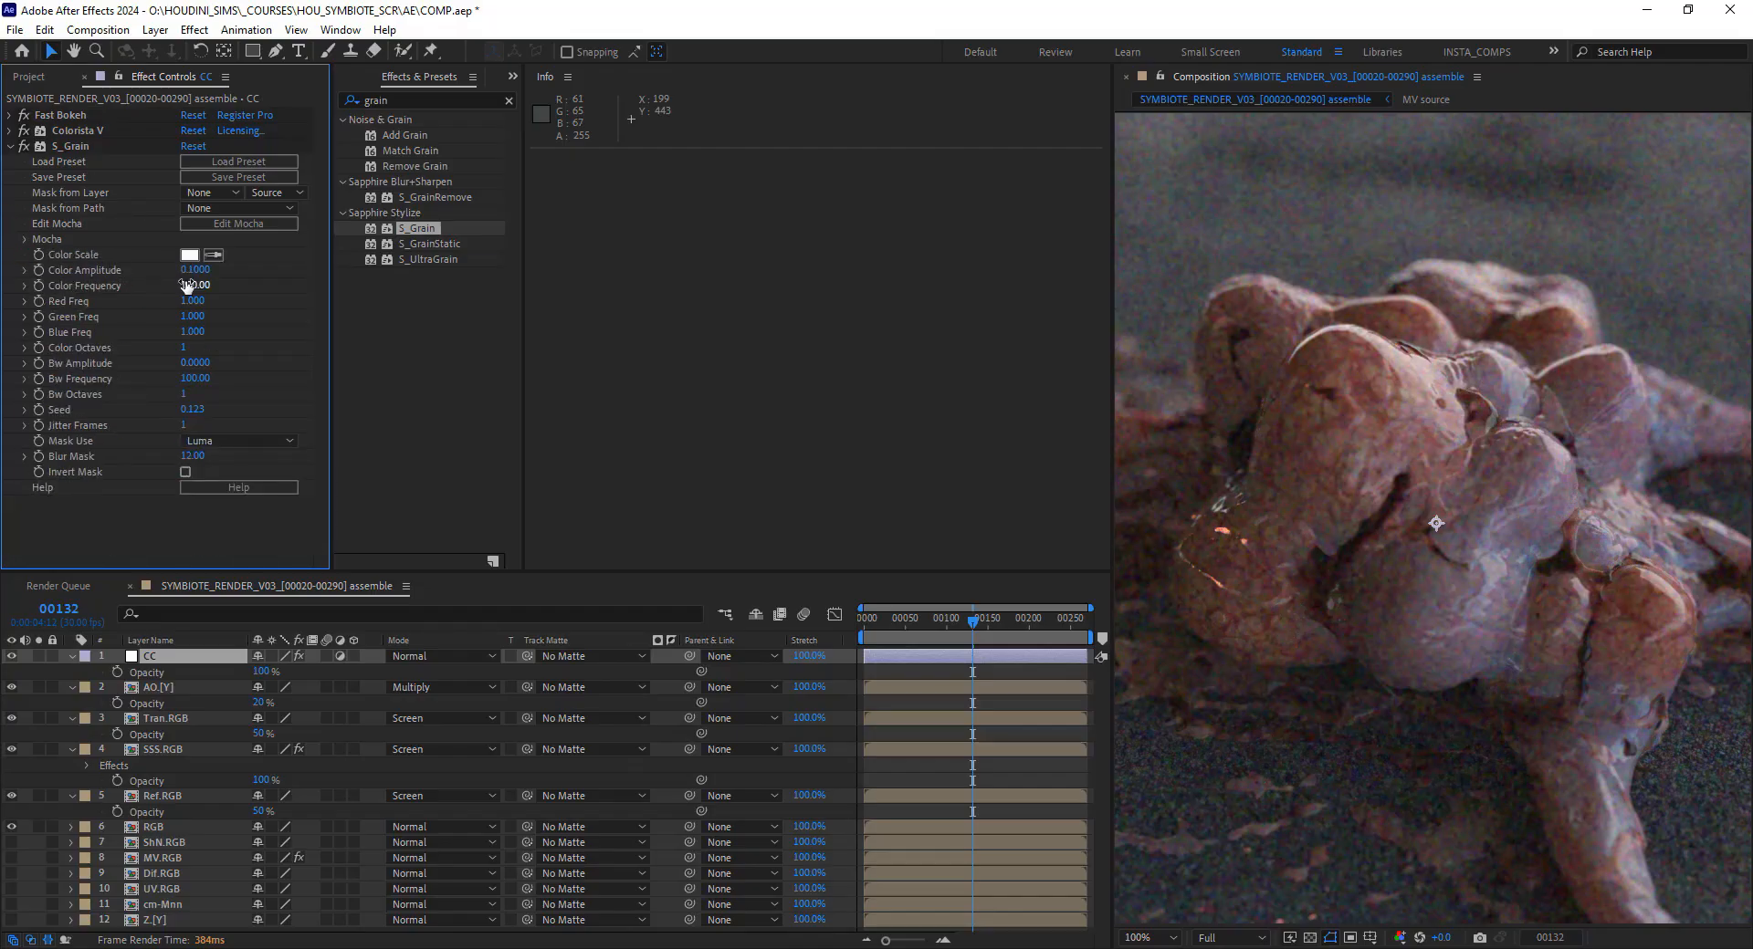
# Increase S_Grain's Color Frequency, trying 300 and settling on 350
pyautogui.moveTo(187, 285); pyautogui.dragTo(230, 293)
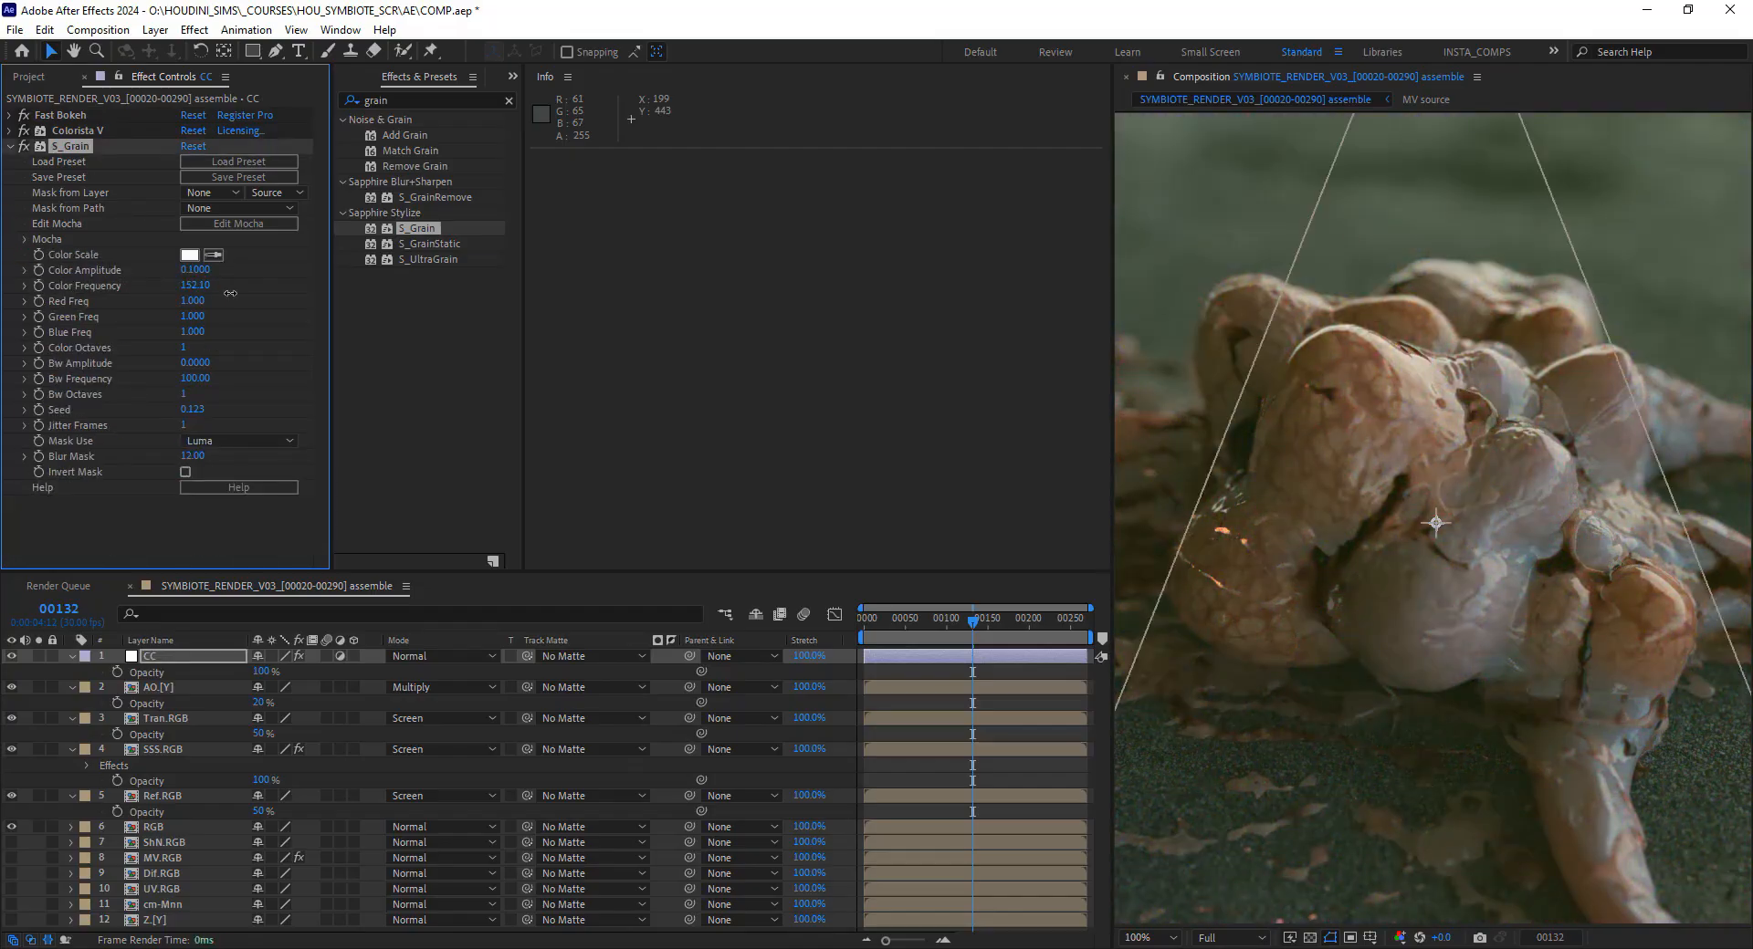
pyautogui.click(195, 286)
pyautogui.write('300')
pyautogui.press('Return')
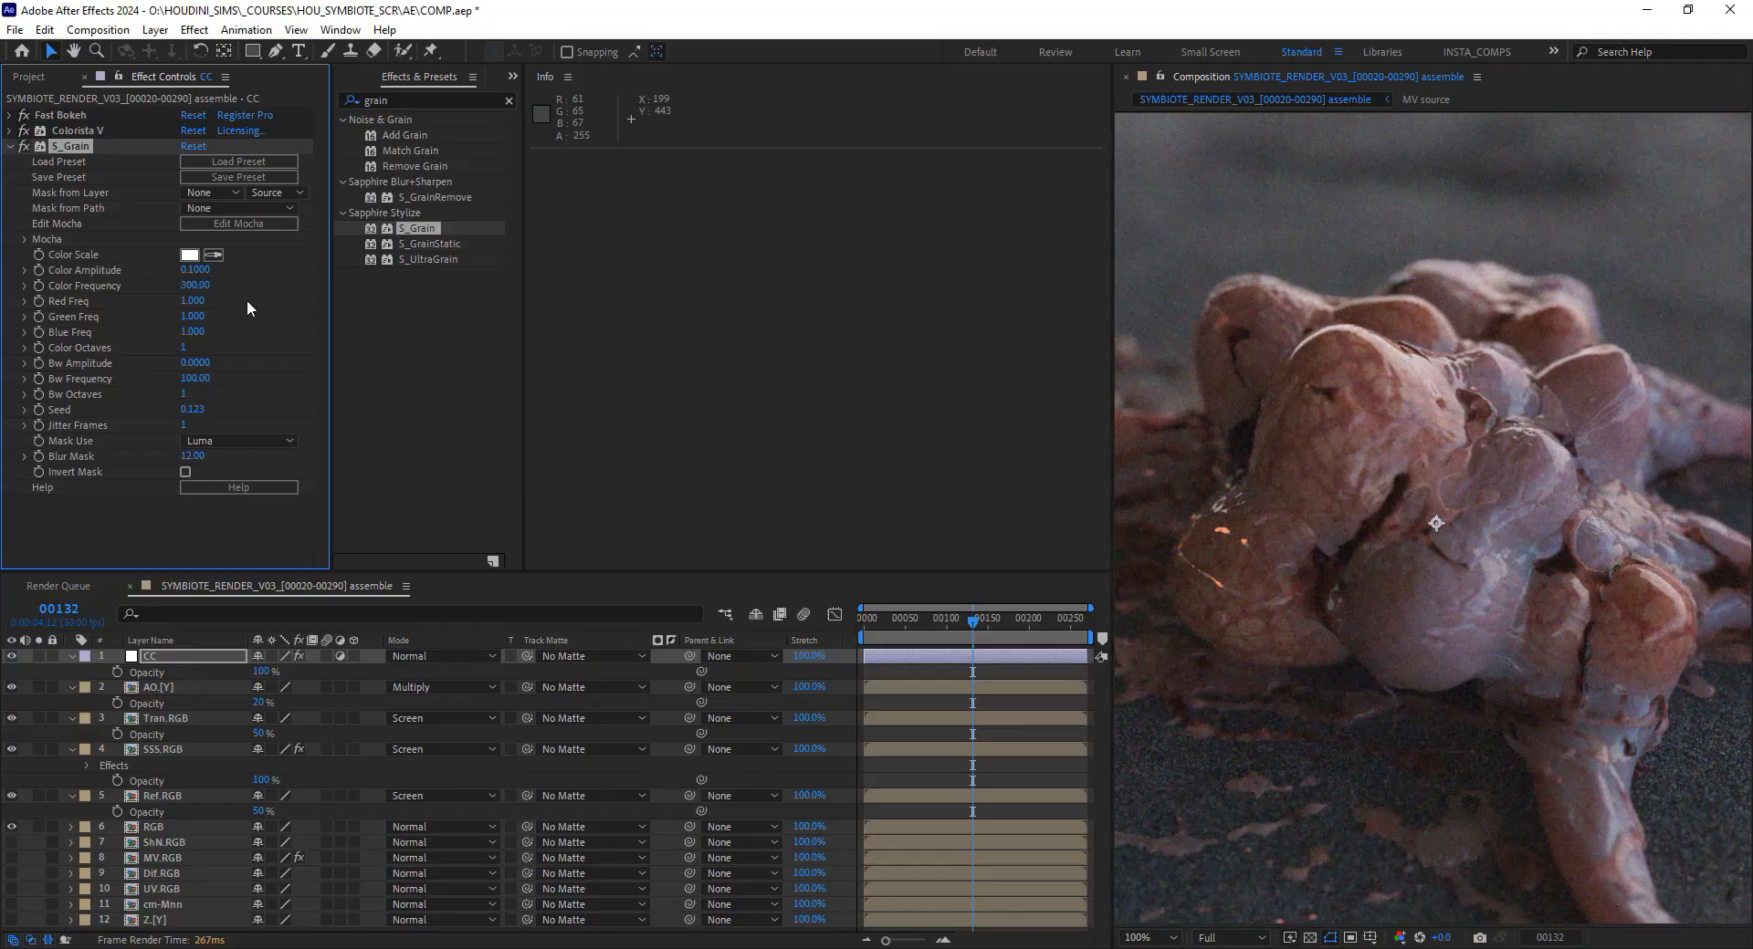
pyautogui.click(201, 286)
pyautogui.write('4')
pyautogui.press('BackSpace')
pyautogui.write('350')
pyautogui.press('Return')
# Set S_Grain's Bw Frequency to 350, Bw Amplitude to 0.04 and Color Amplitude to 0, and inspect the grain on the creature
pyautogui.click(186, 363)
pyautogui.click(194, 378)
pyautogui.write('350')
pyautogui.press('Return')
pyautogui.click(200, 363)
pyautogui.write('0.02')
pyautogui.press('Return')
pyautogui.moveTo(207, 363); pyautogui.dragTo(243, 355)
pyautogui.scroll(1, 1370, 213)
pyautogui.moveTo(1389, 306); pyautogui.dragTo(1604, 675)
pyautogui.scroll(-2, 1461, 303)
pyautogui.moveTo(1578, 516); pyautogui.dragTo(1550, 318)
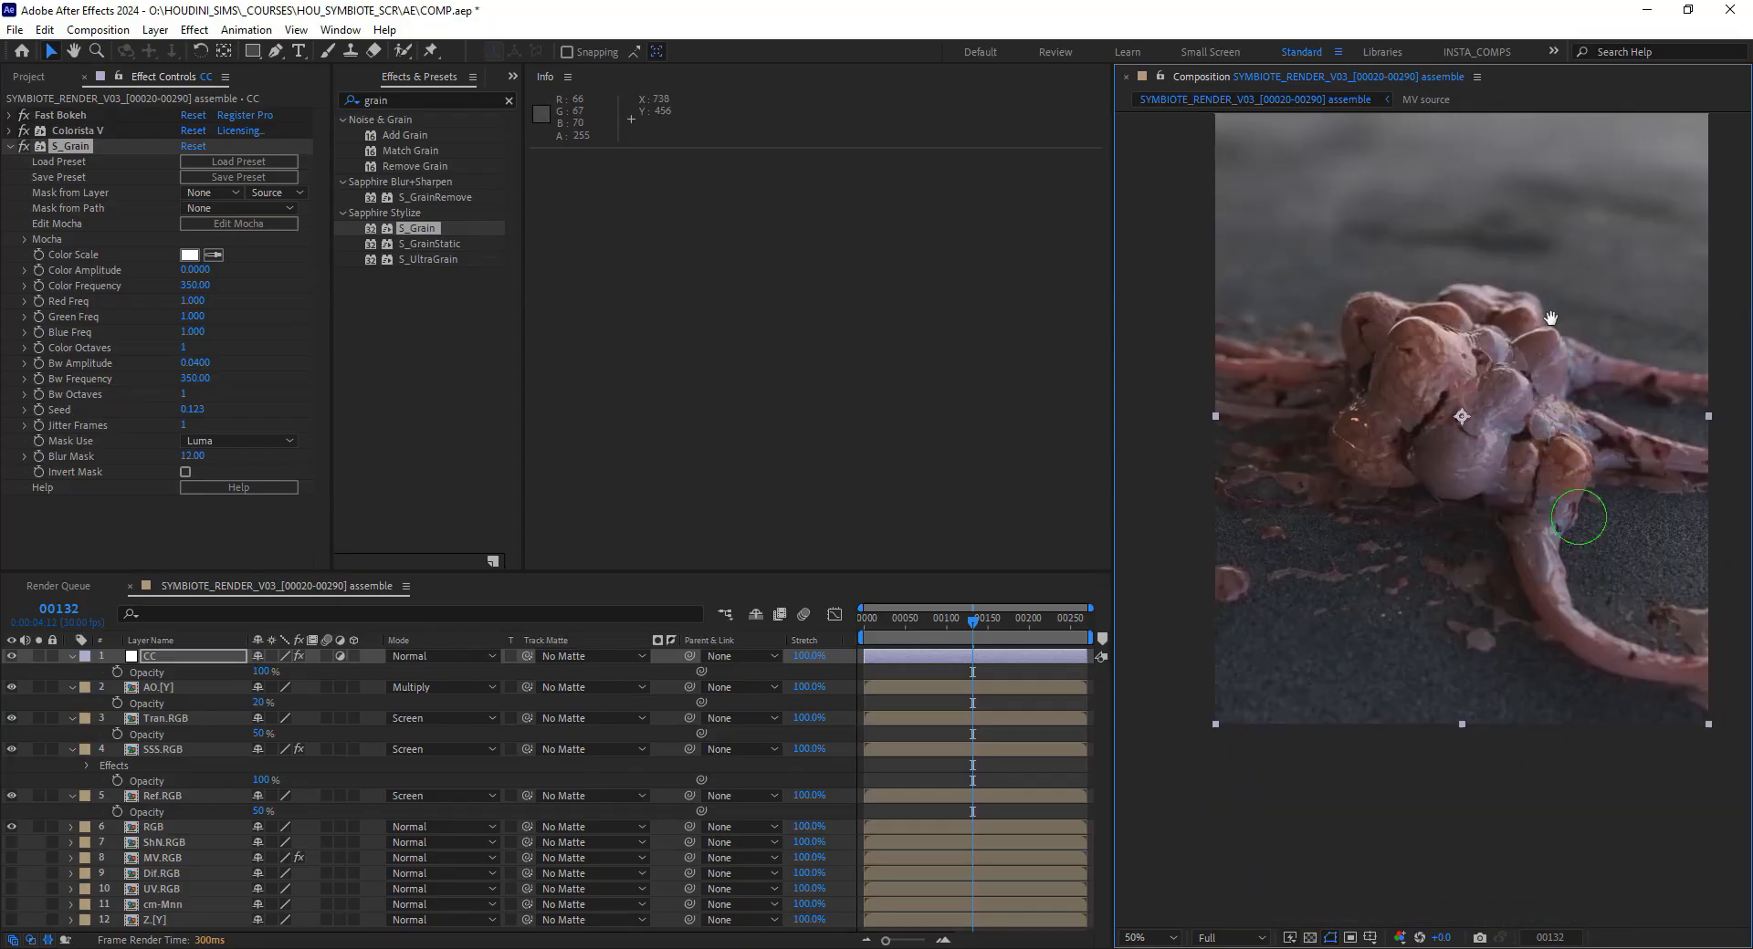
pyautogui.scroll(1, 1550, 318)
# Find the fish effects and add RE:Lens Superfish to the CC layer's effect stack, showing the whole frame
pyautogui.click(9, 146)
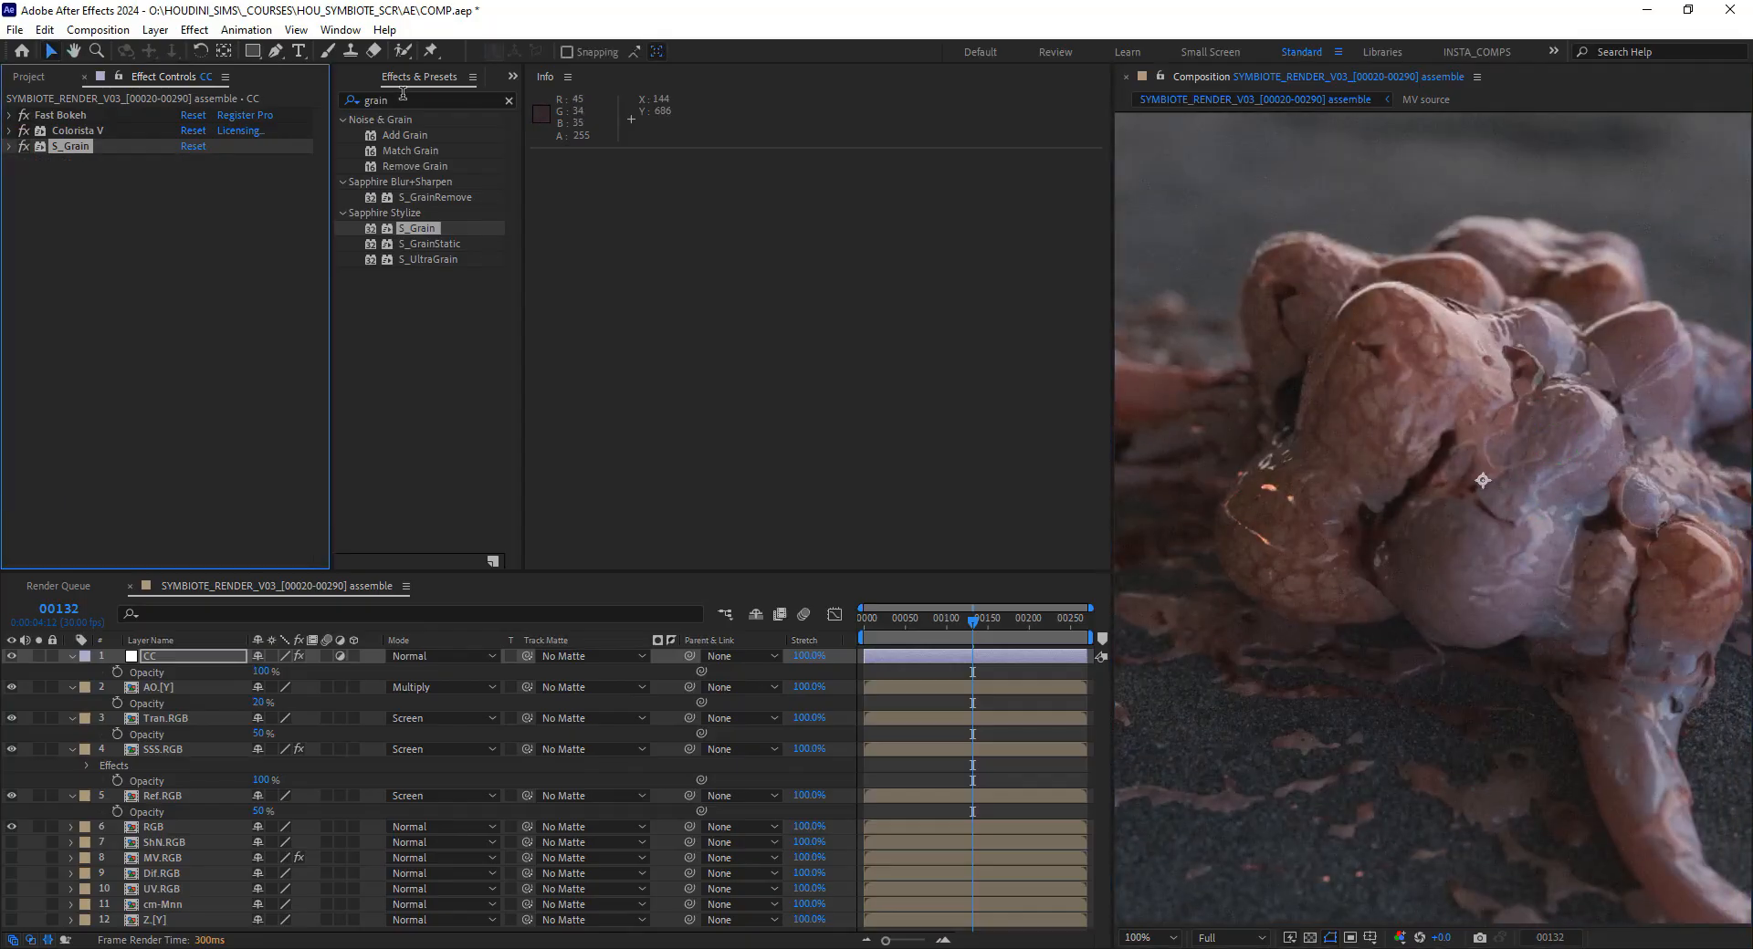
pyautogui.doubleClick(412, 103)
pyautogui.write('fish')
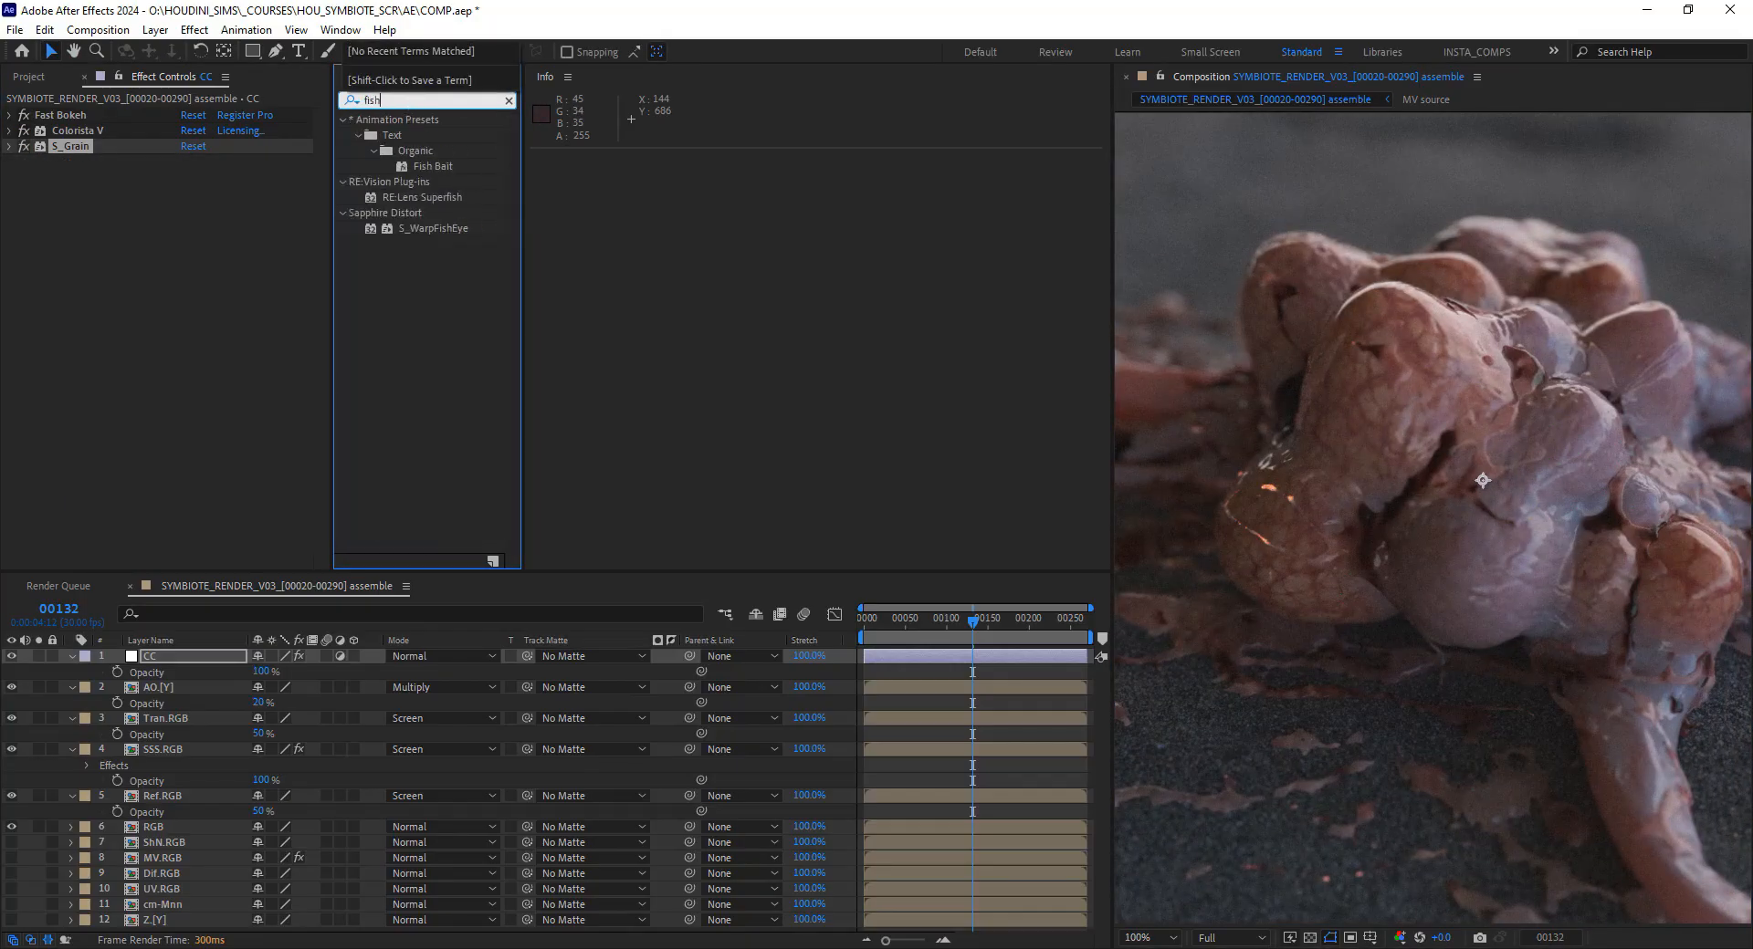
pyautogui.click(424, 196)
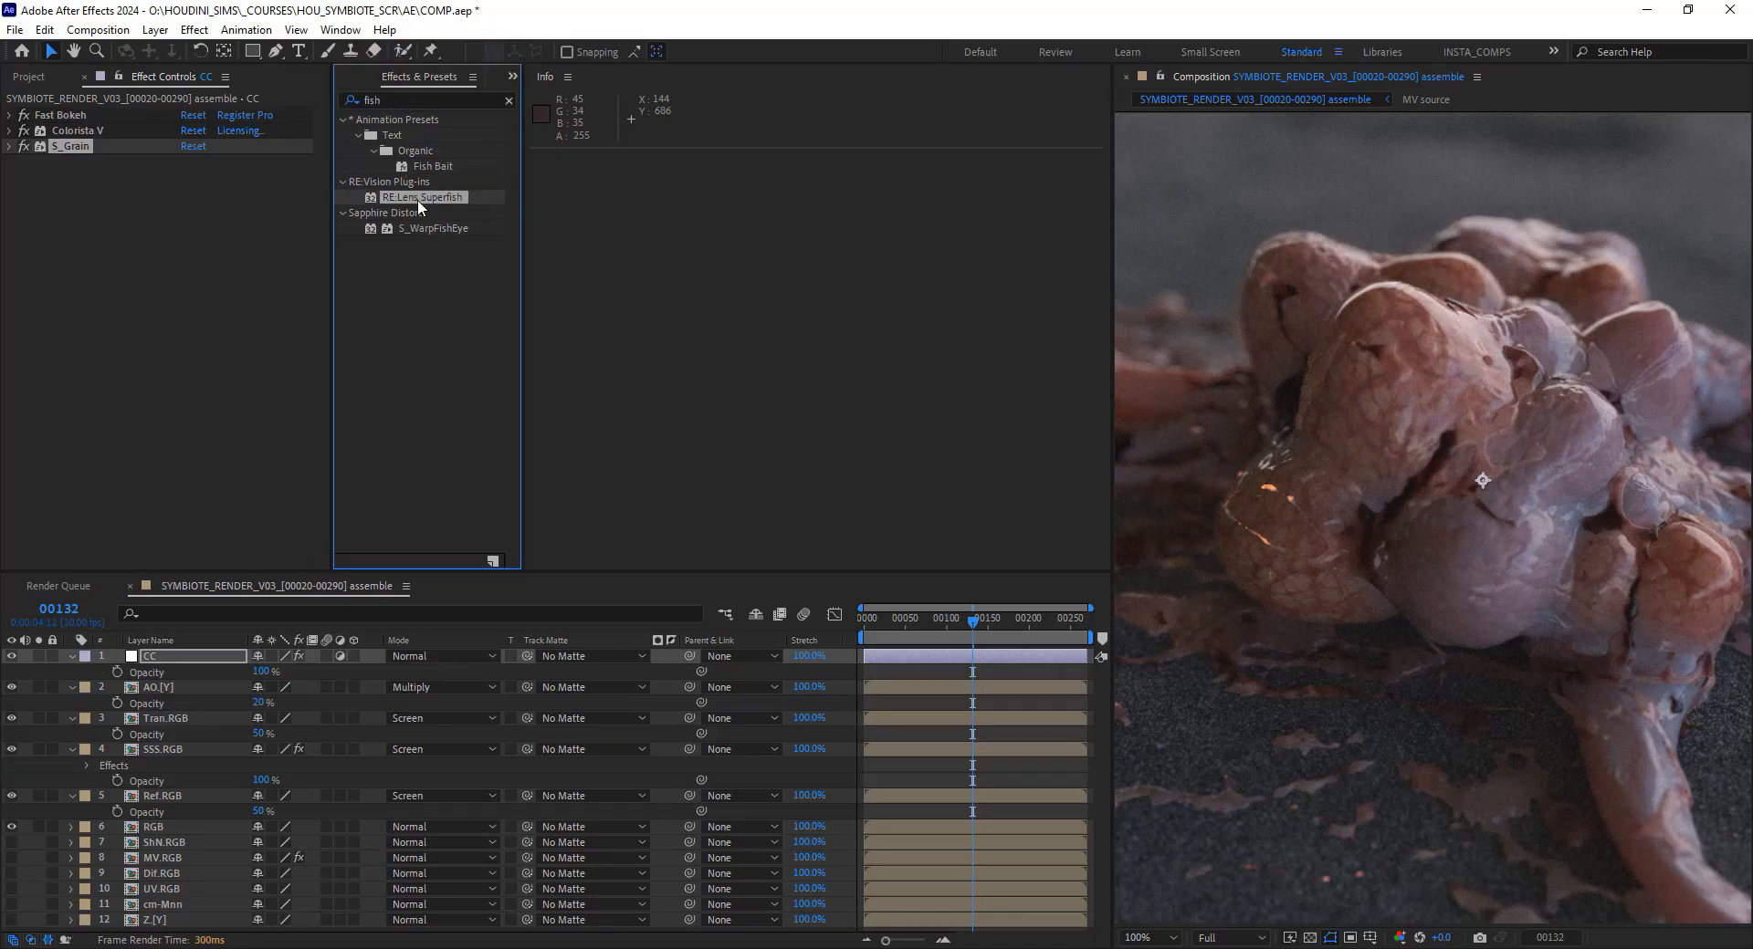
pyautogui.moveTo(418, 199); pyautogui.dragTo(86, 230)
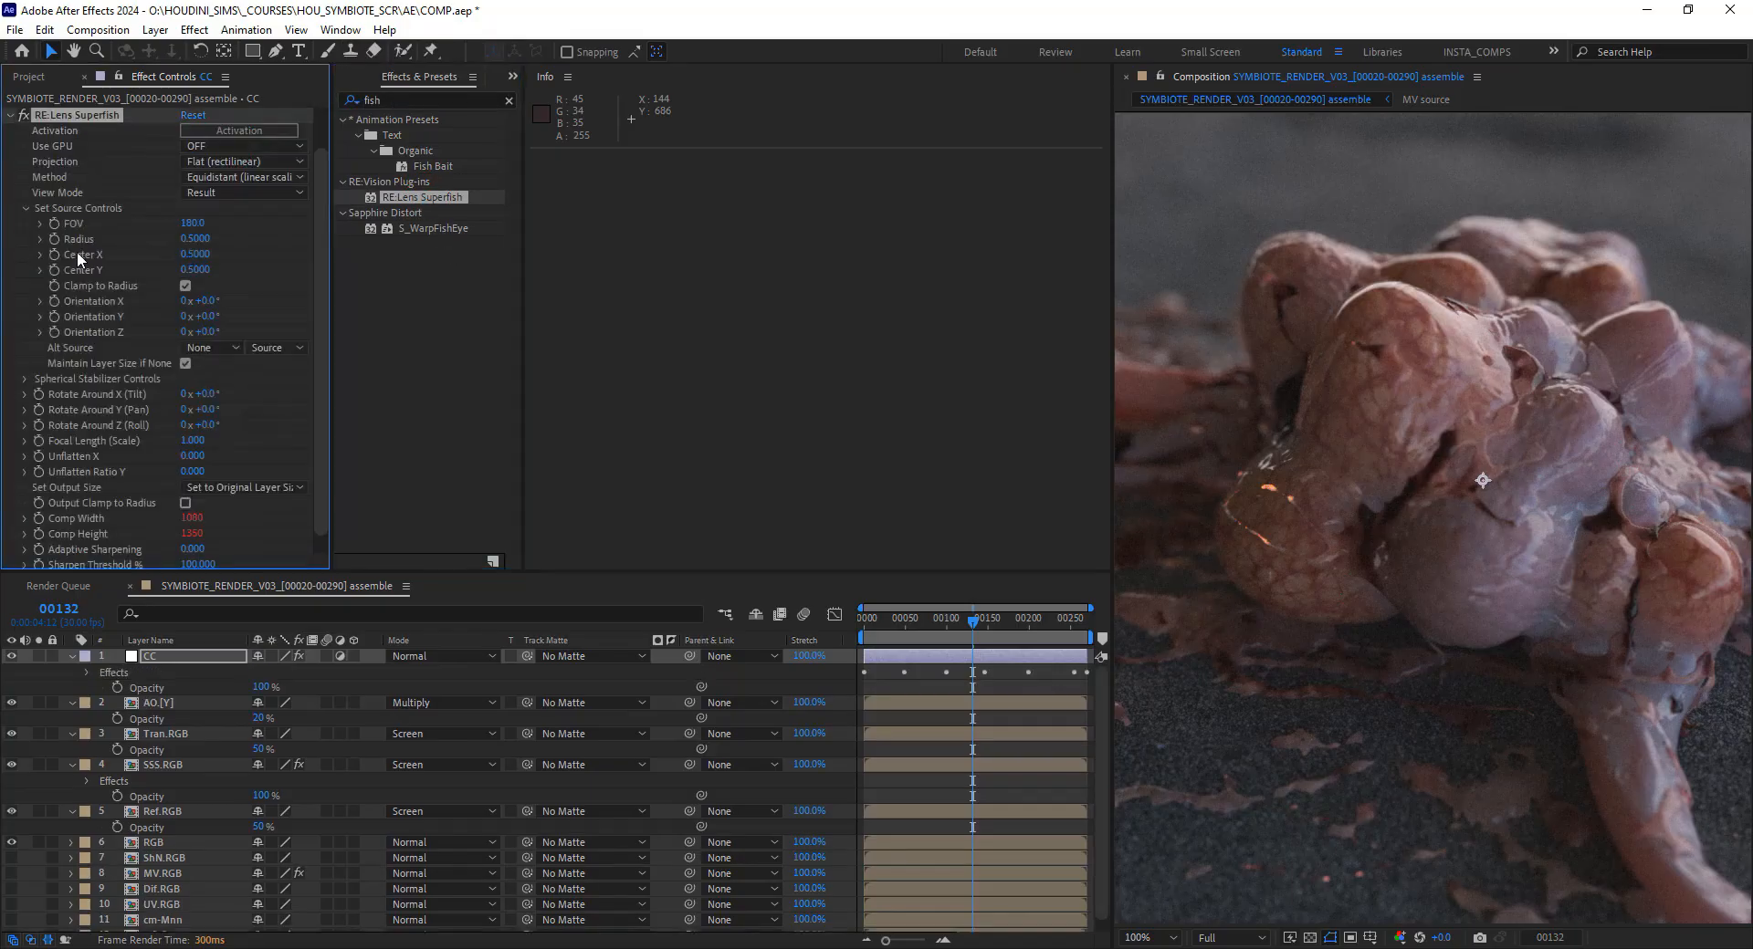
pyautogui.press(',')
pyautogui.press(',')
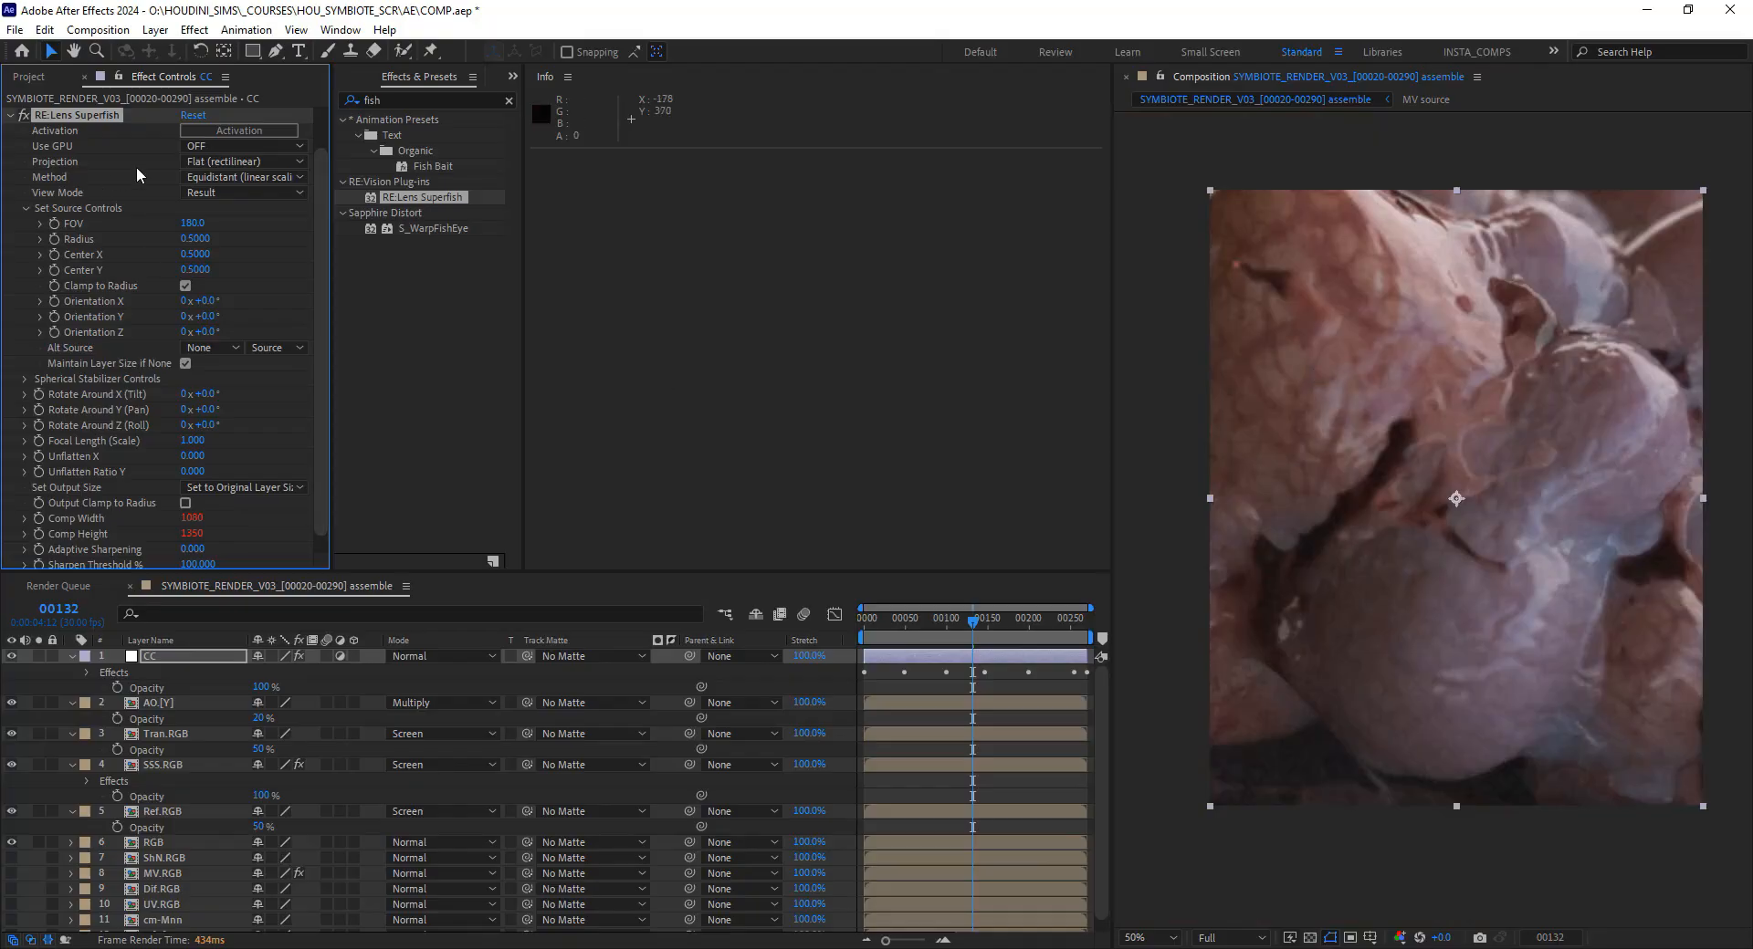
# Try the Fisheye projection on RE:Lens Superfish, return it to Flat (rectilinear) and check the available Method options
pyautogui.click(228, 162)
pyautogui.click(229, 200)
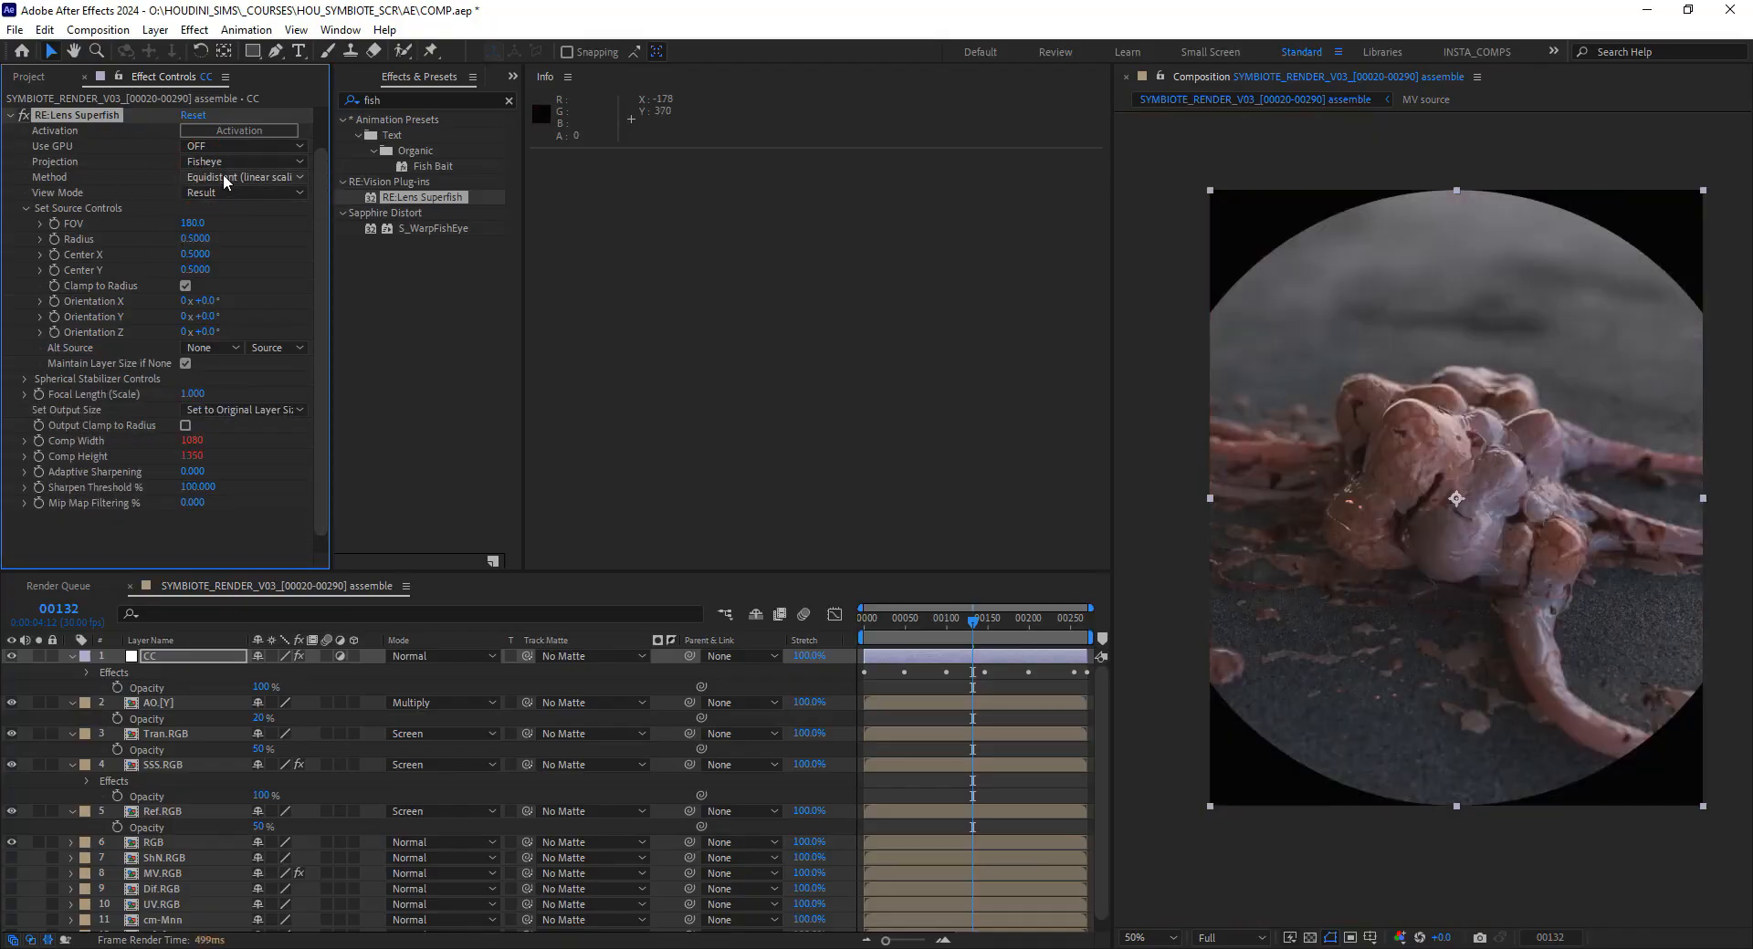
pyautogui.click(218, 177)
pyautogui.click(204, 163)
pyautogui.click(227, 182)
pyautogui.click(218, 177)
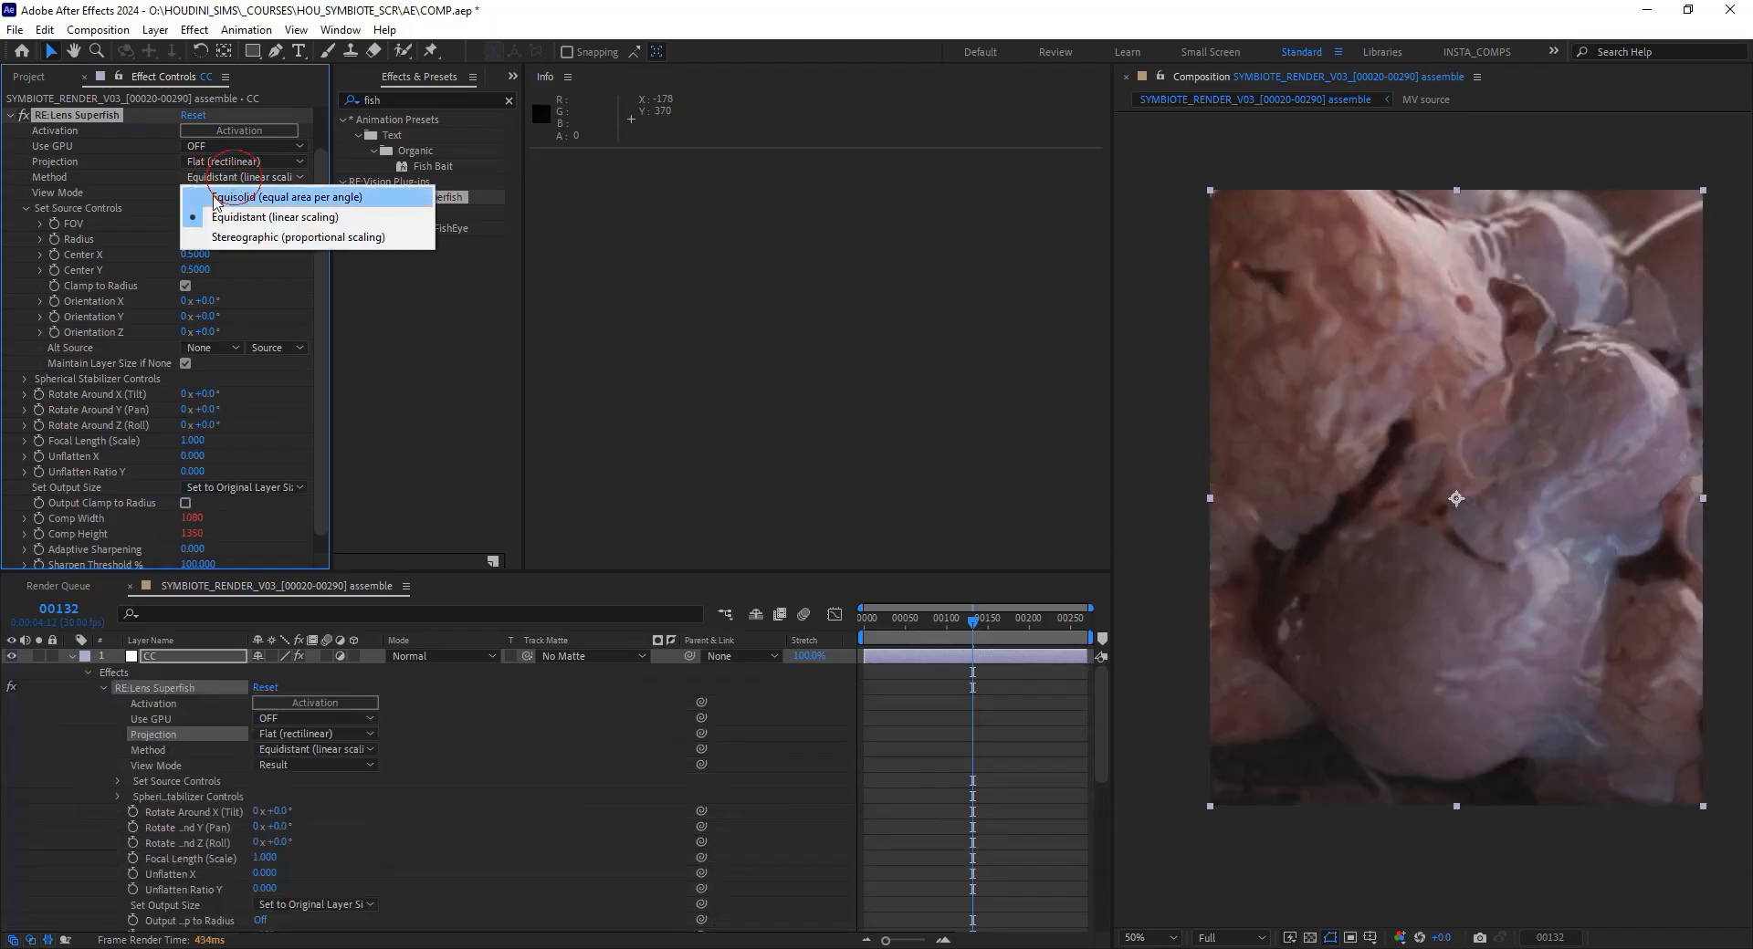
pyautogui.click(108, 278)
# Set RE:Lens Superfish's source FOV to 90
pyautogui.click(191, 223)
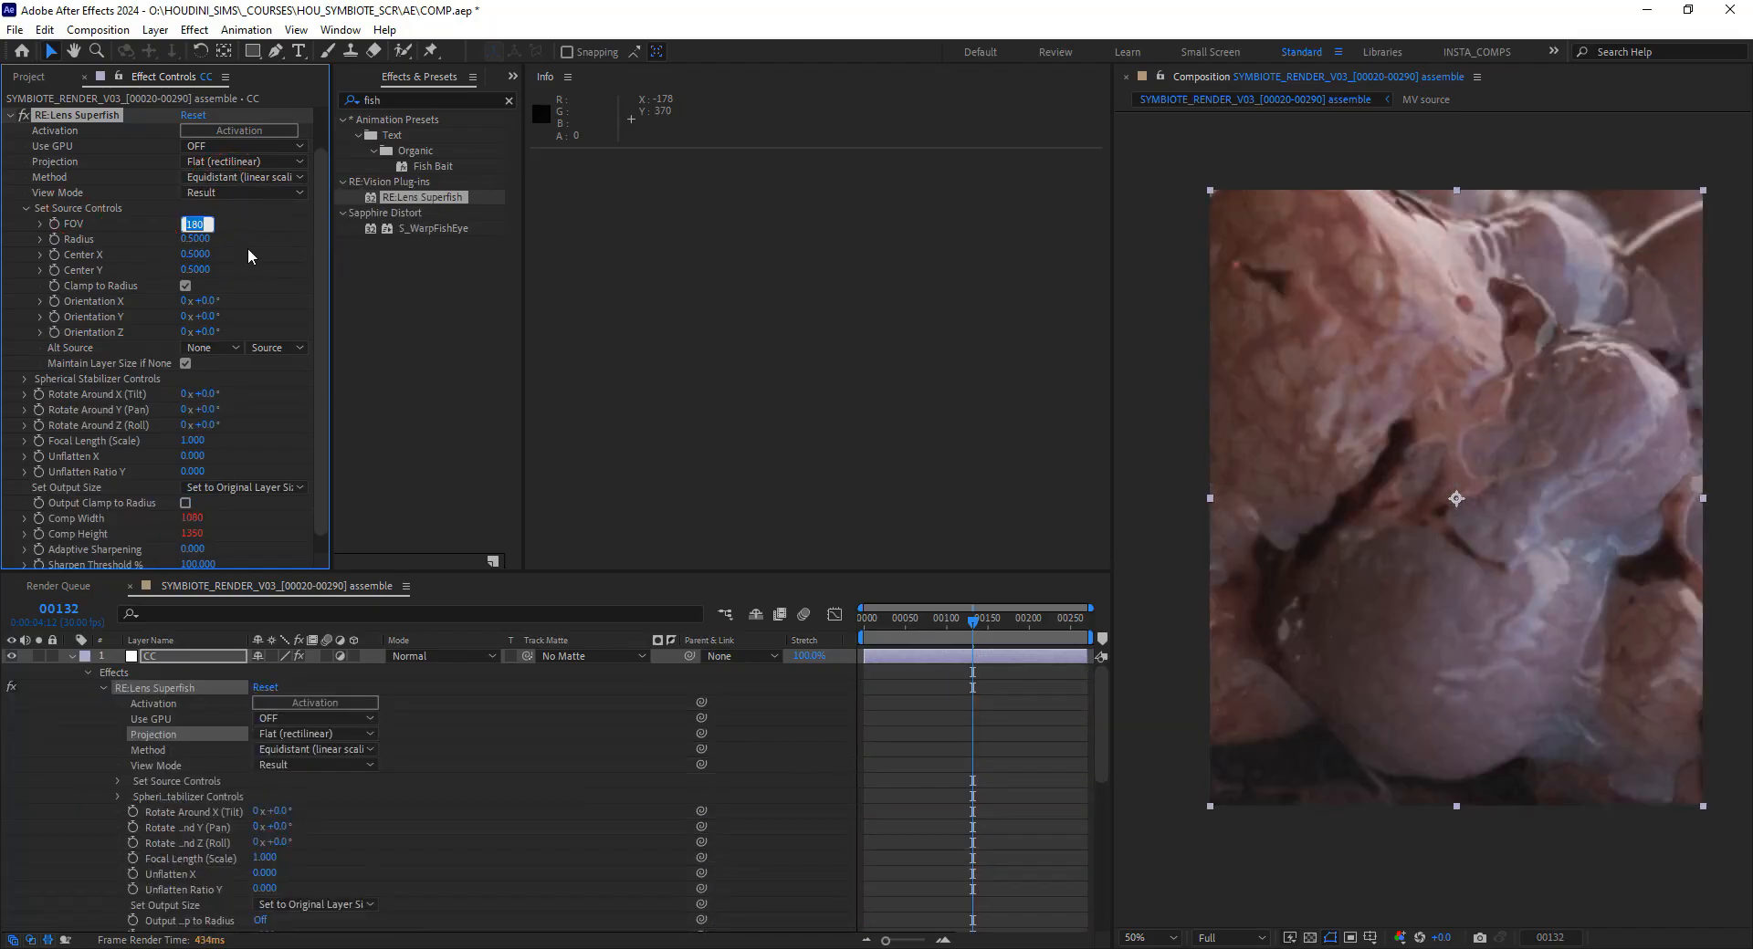
pyautogui.write('90')
pyautogui.press('Return')
pyautogui.moveTo(194, 224); pyautogui.dragTo(182, 223)
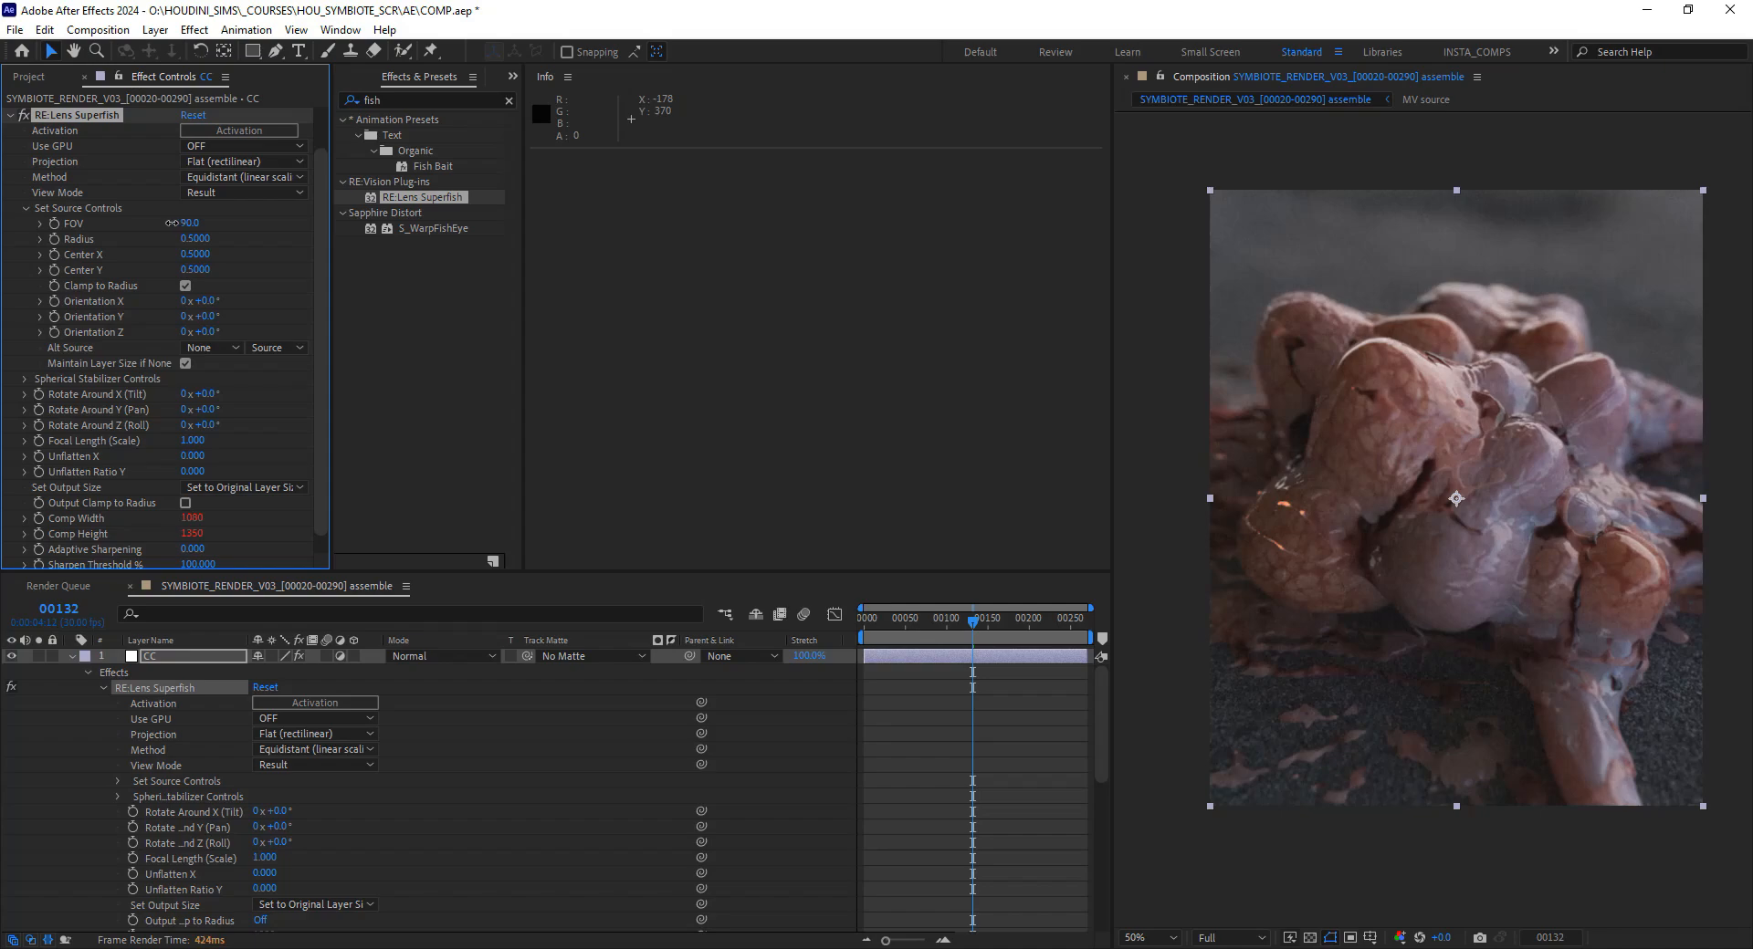
# Adjust RE:Lens Superfish's source Radius, trying 1 and settling on 0.6
pyautogui.moveTo(194, 239); pyautogui.dragTo(265, 243)
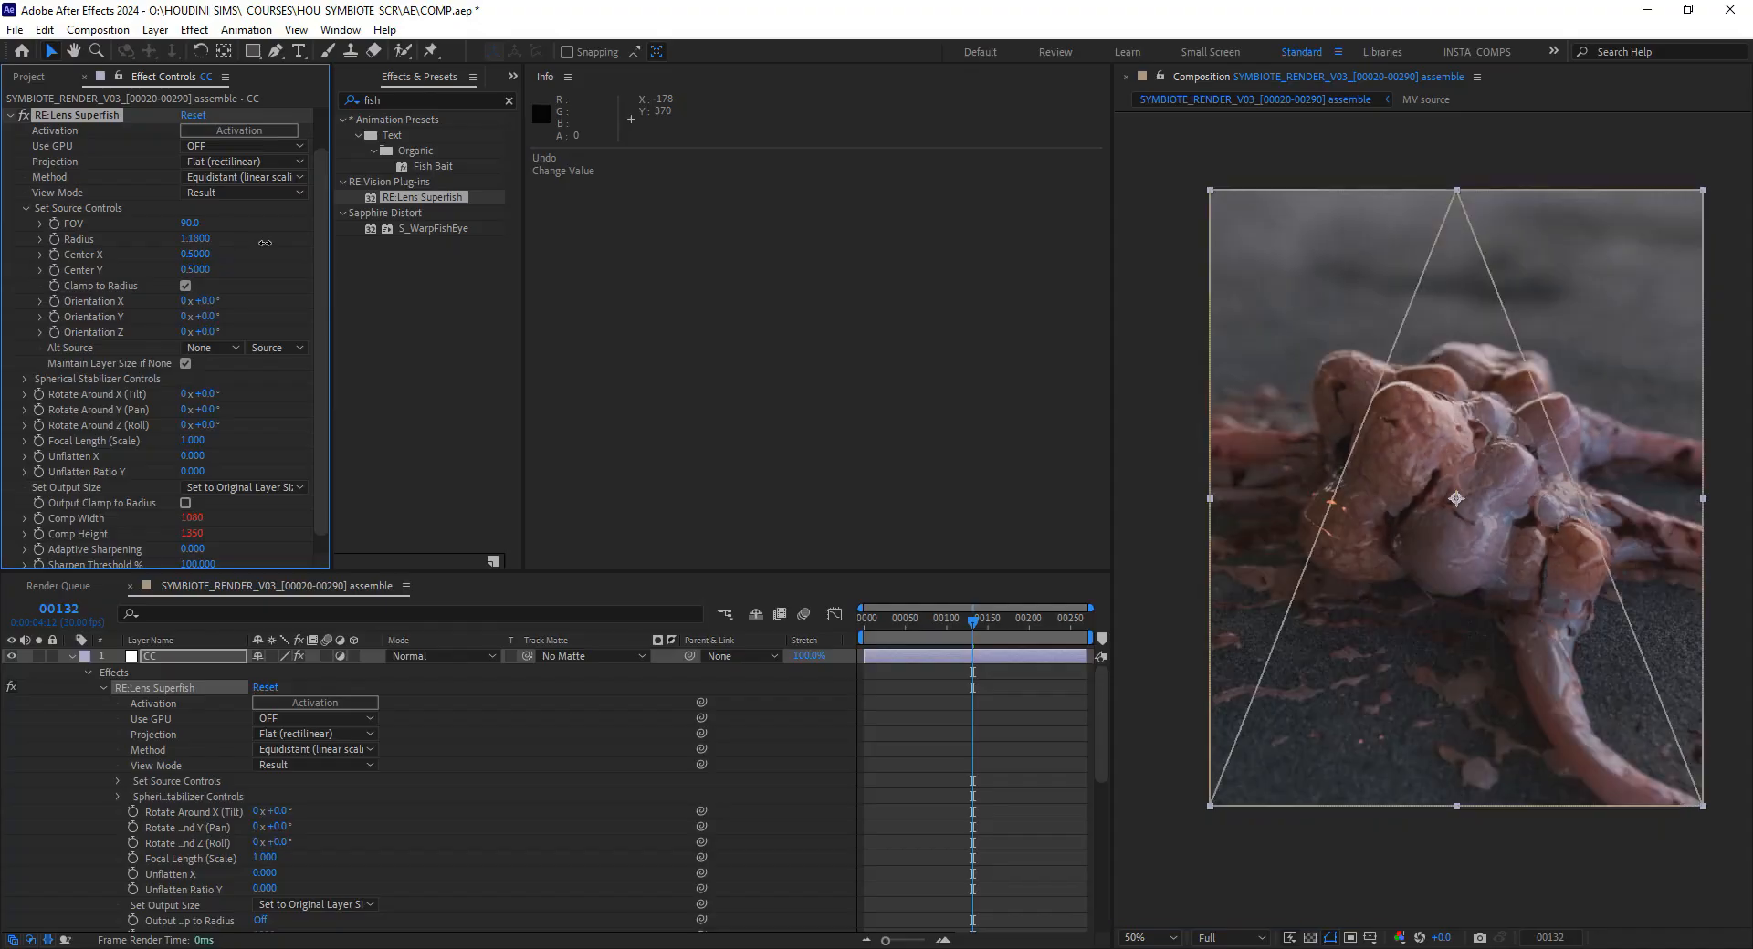
pyautogui.click(205, 240)
pyautogui.write('1.3')
pyautogui.press('Tab')
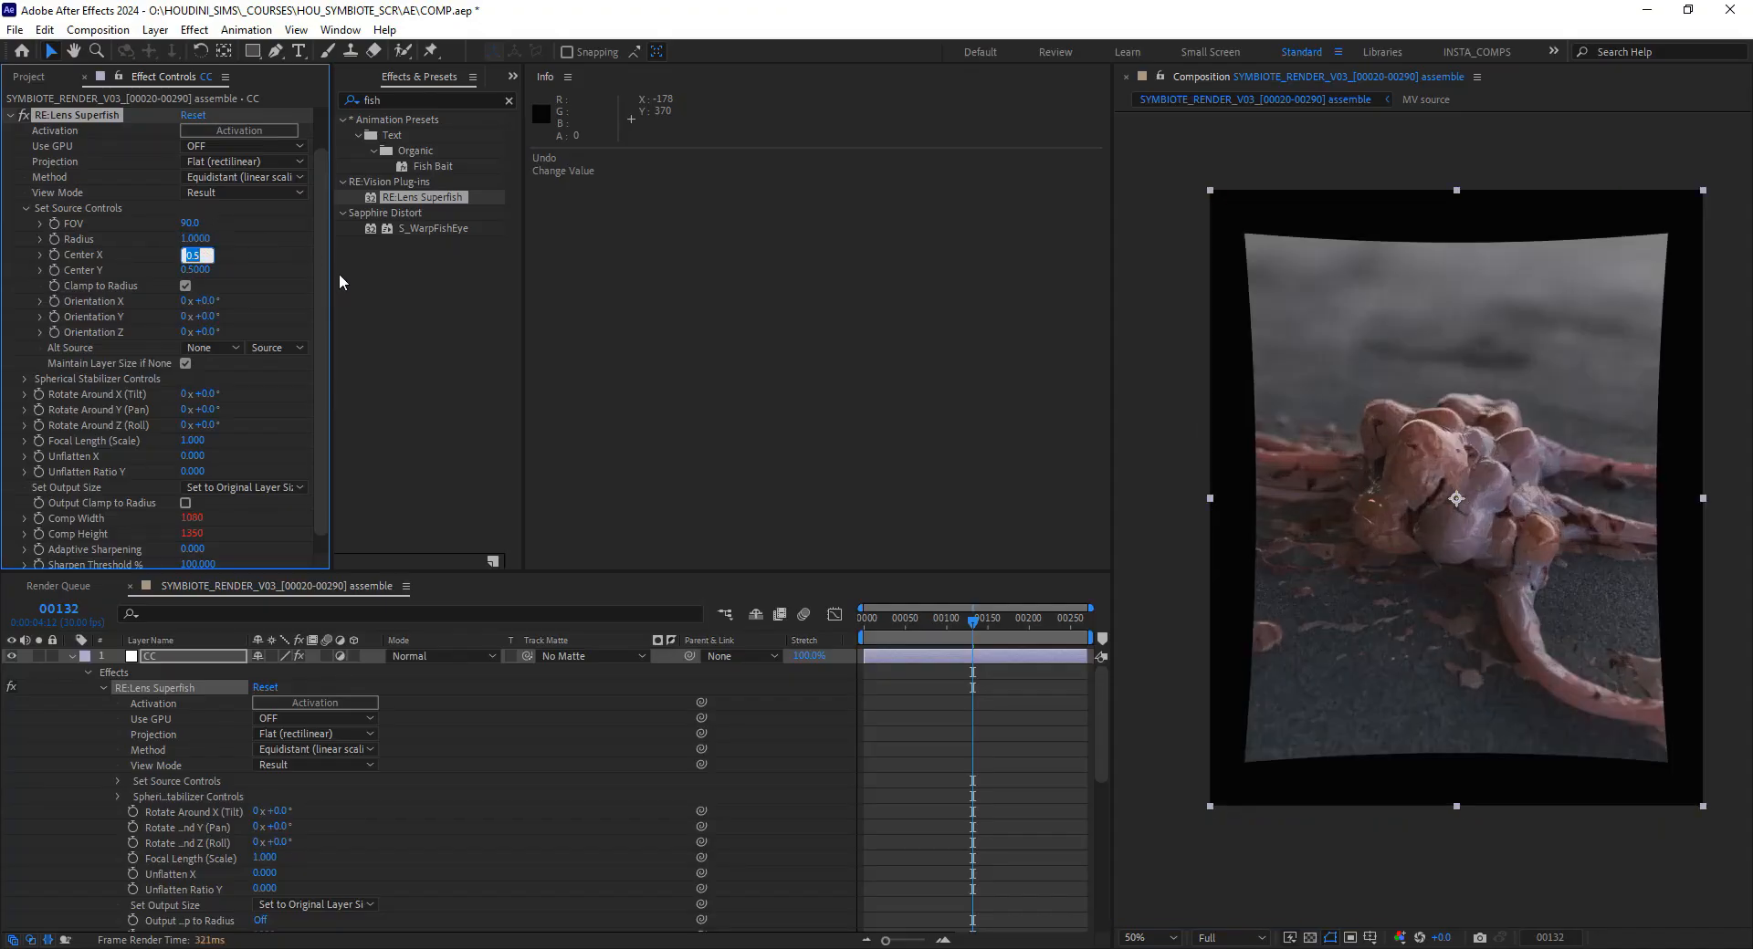
pyautogui.click(209, 237)
pyautogui.write('0.6')
pyautogui.press('Return')
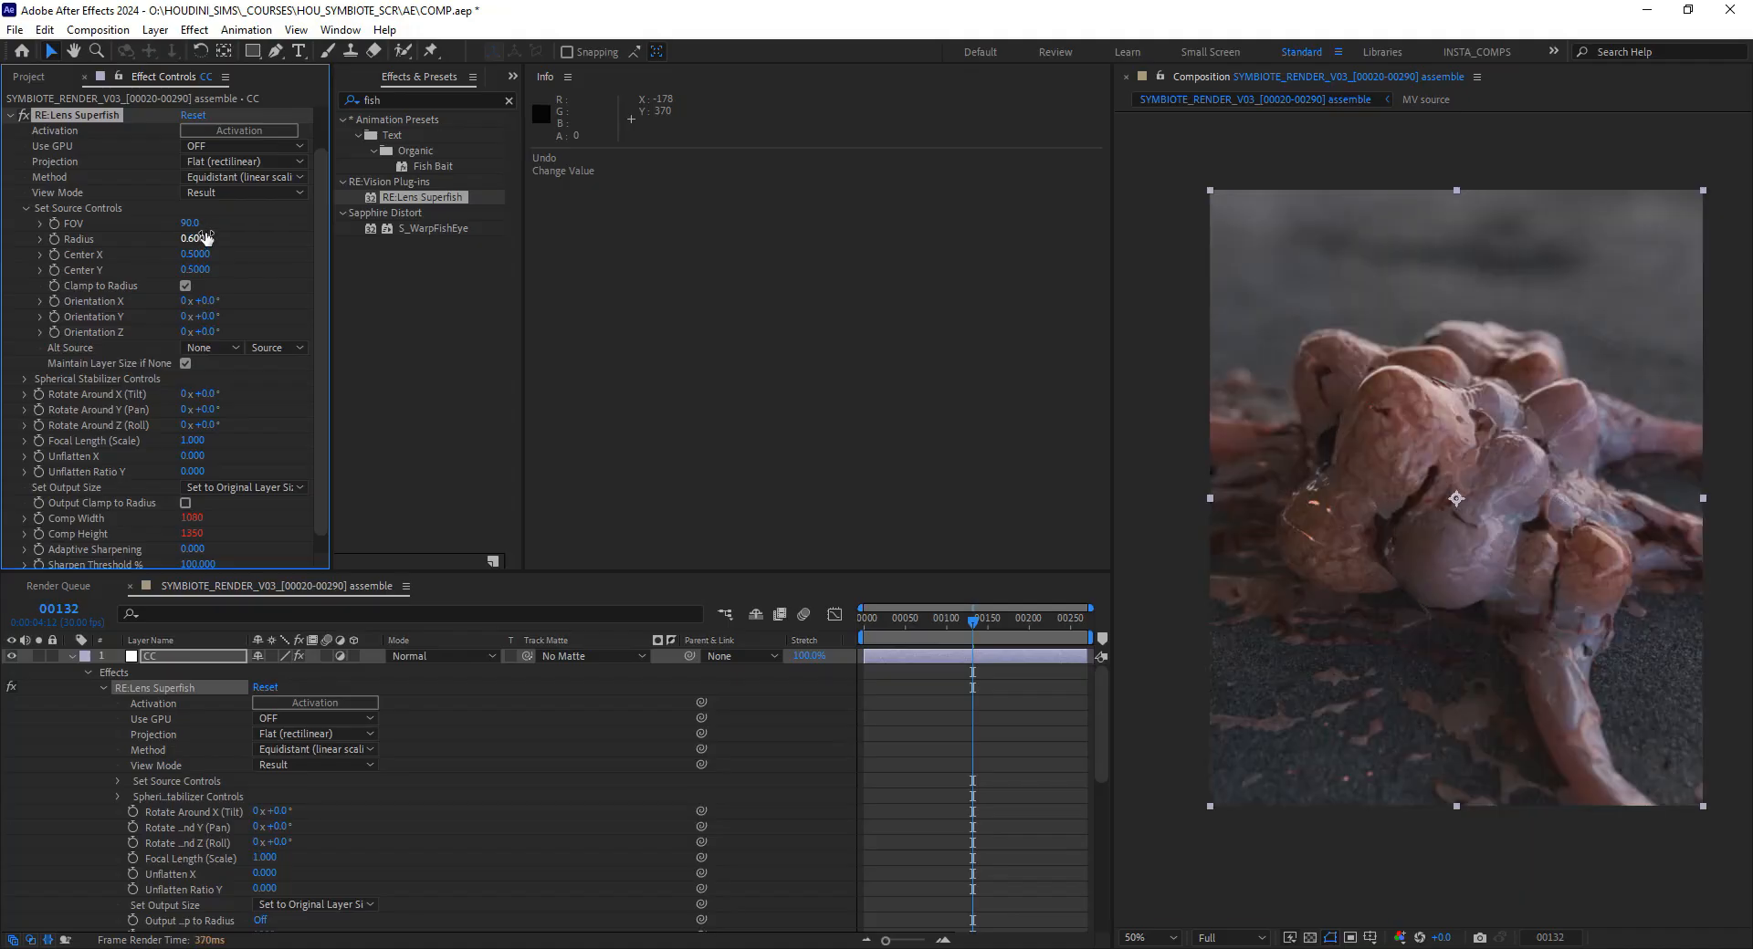
# Review RE:Lens Superfish's Method options and delete the effect from the CC layer
pyautogui.moveTo(193, 224)
pyautogui.mouseDown()
pyautogui.moveTo(223, 232)
pyautogui.moveTo(193, 231)
pyautogui.mouseUp()
pyautogui.click(216, 178)
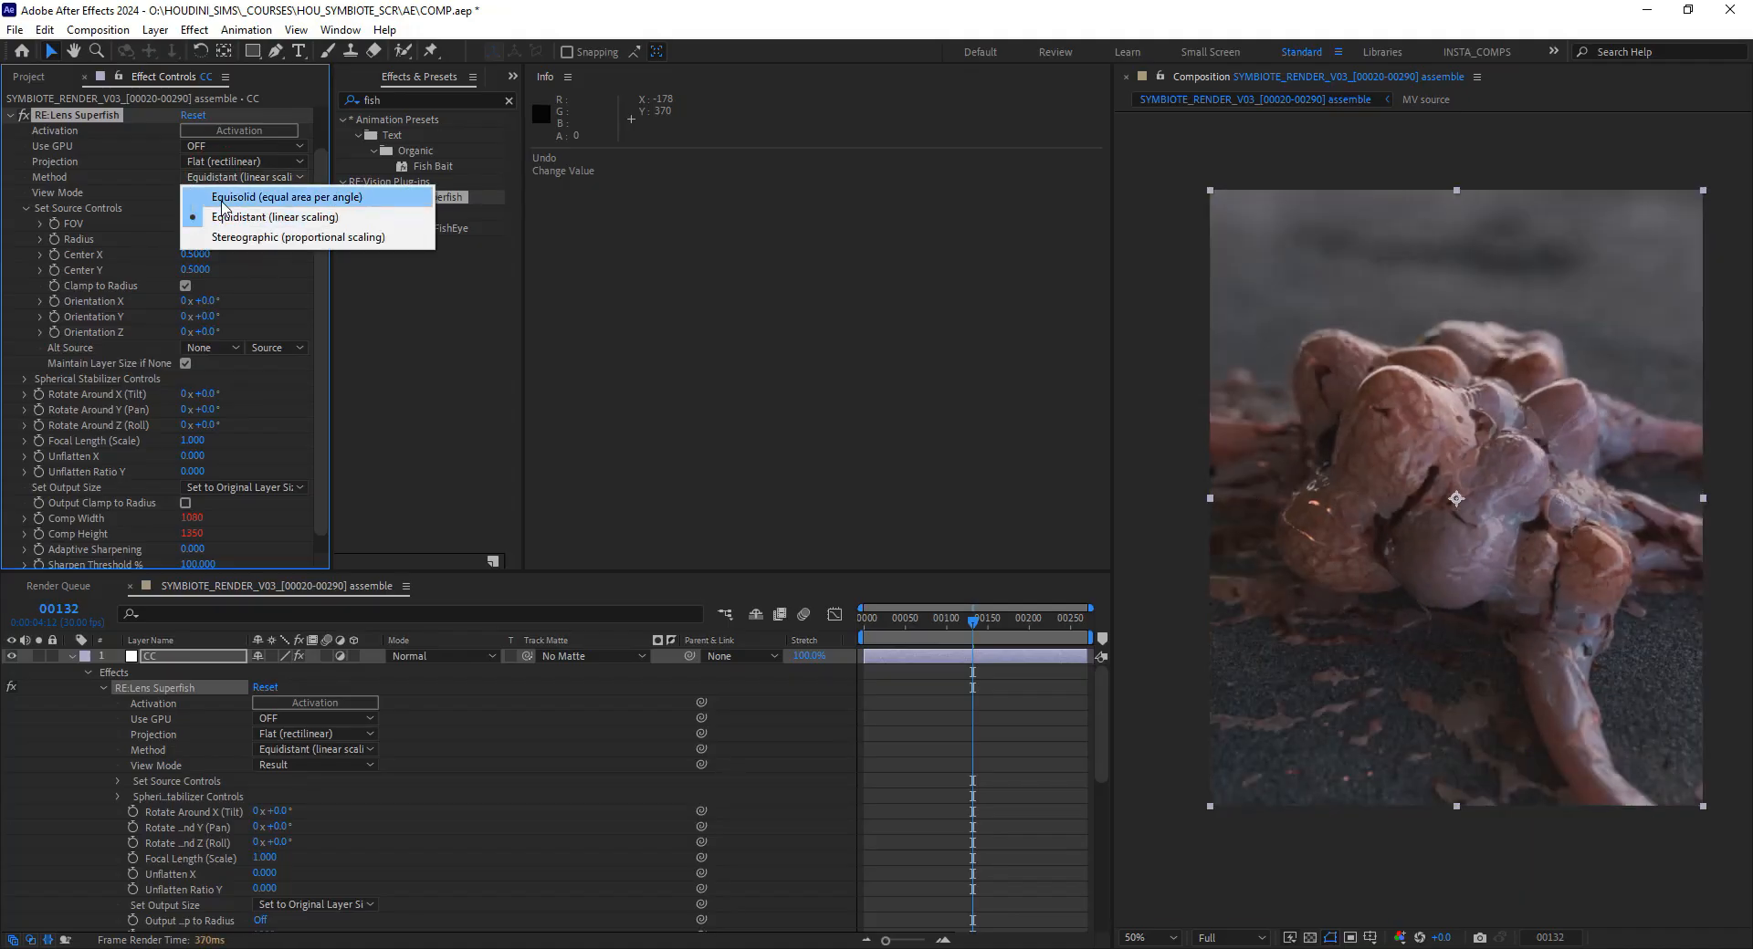
pyautogui.click(97, 268)
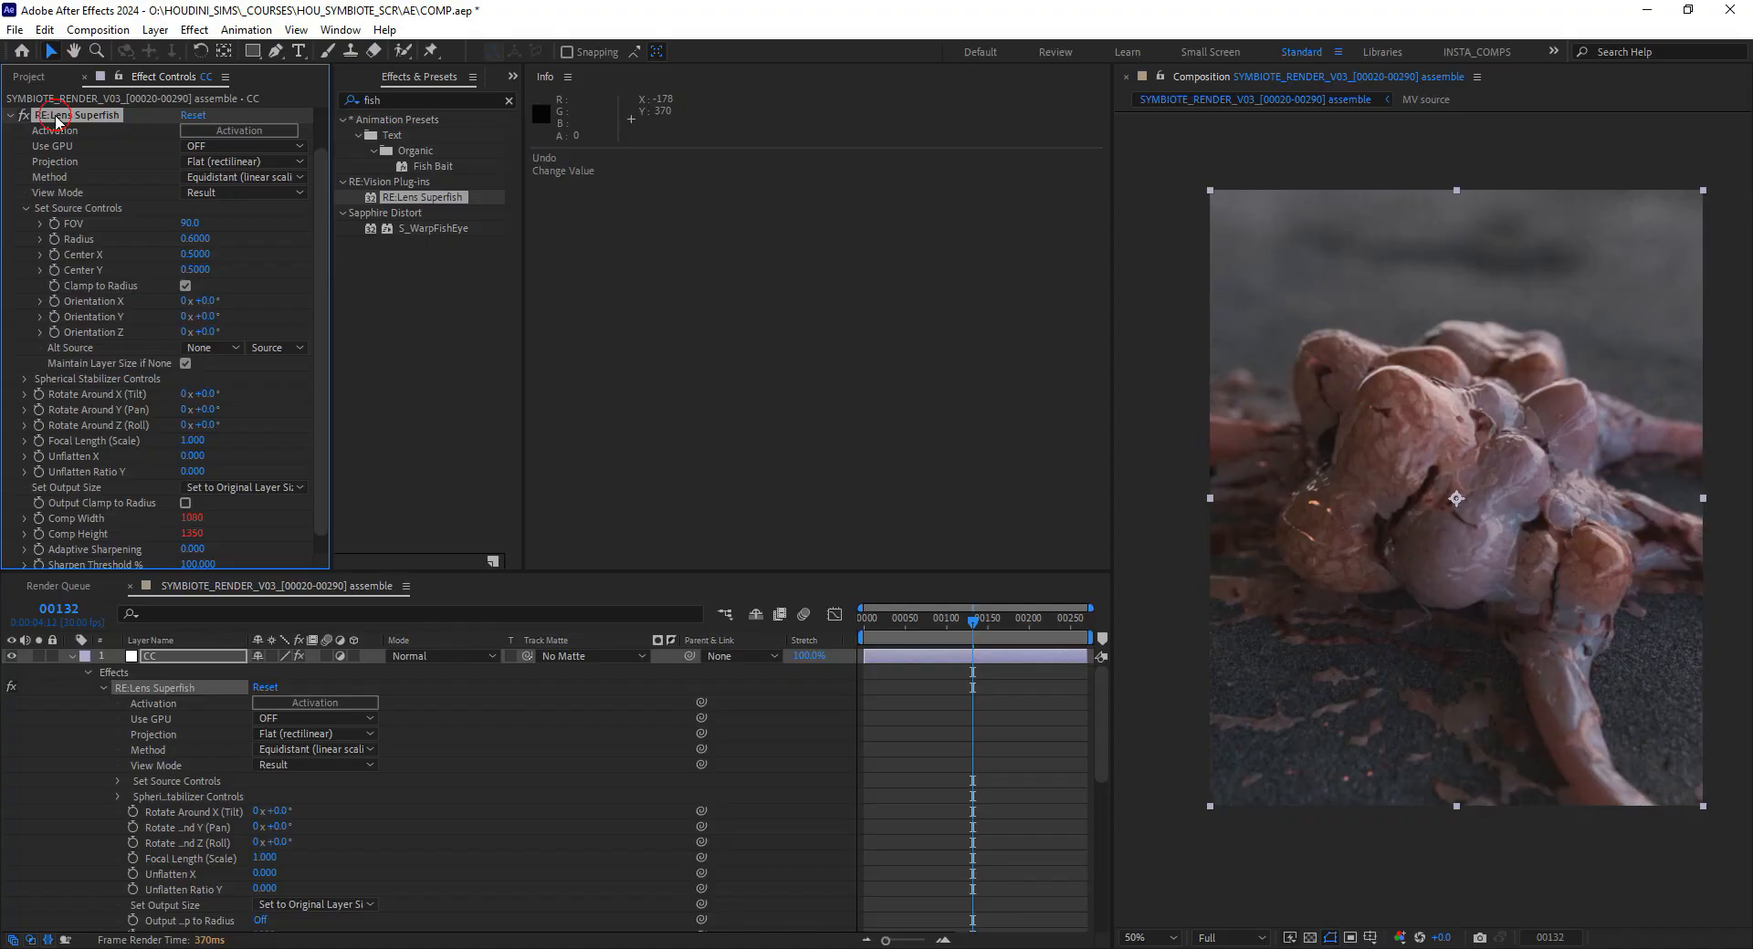
pyautogui.press('Delete')
# Find the wide effects and add RE:Lens Ultra-Wide to the CC layer below S_Grain
pyautogui.click(392, 100)
pyautogui.write('wi')
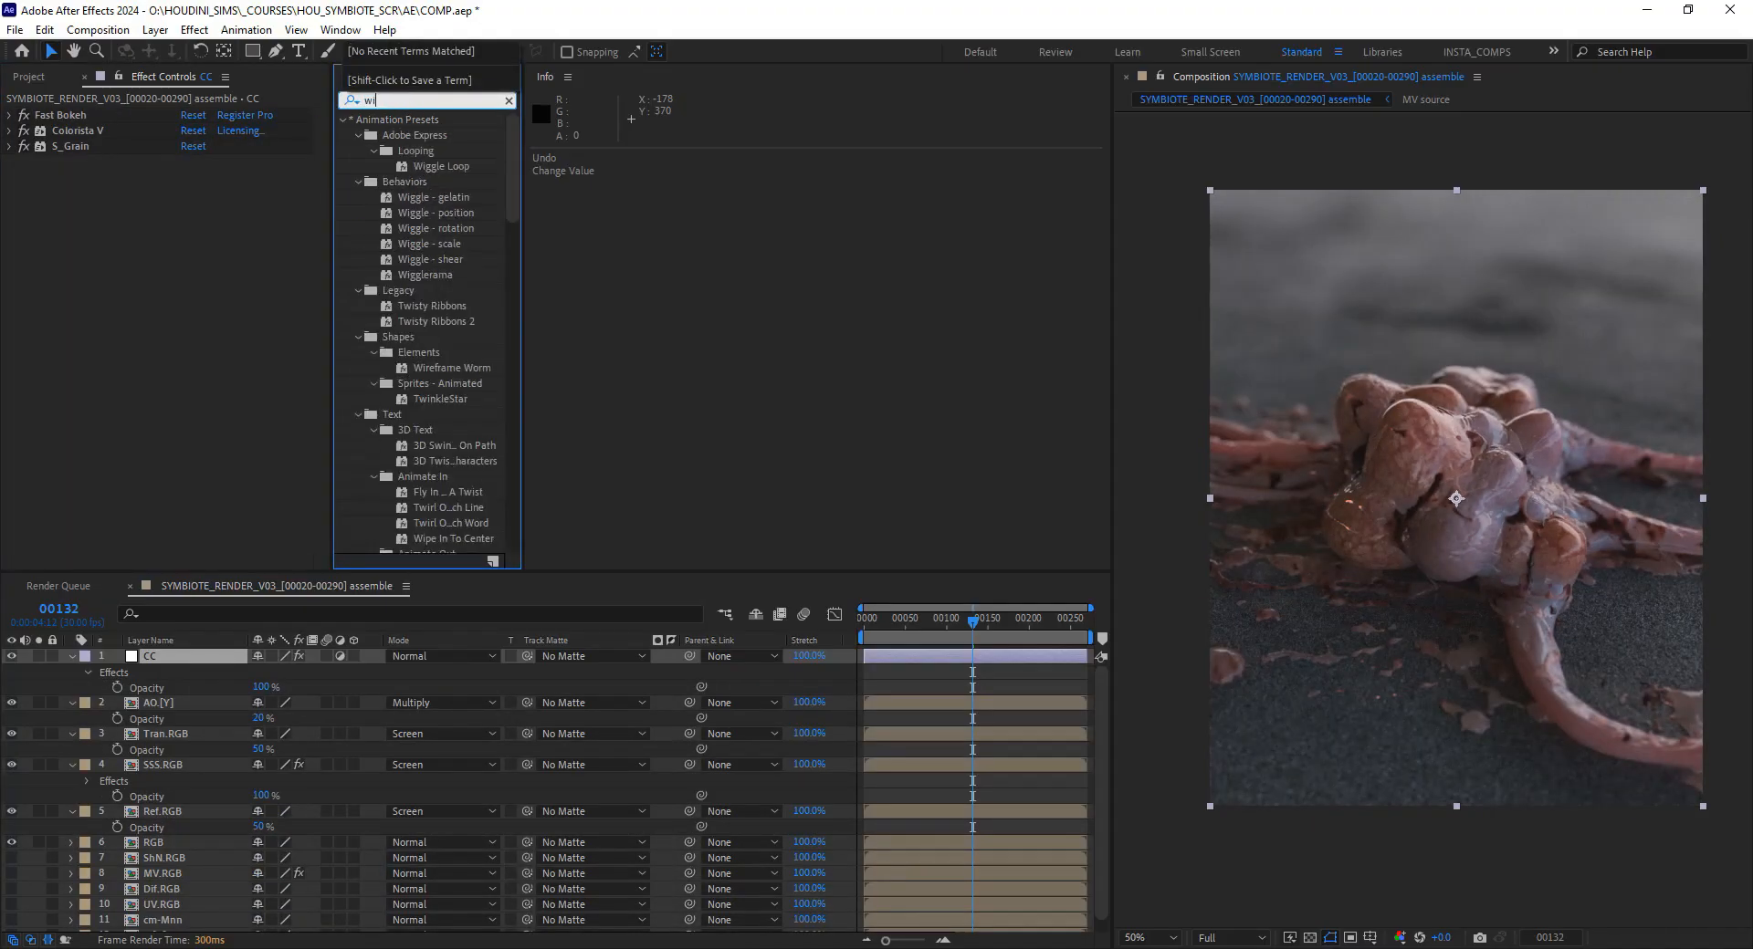
pyautogui.write('de')
pyautogui.moveTo(426, 135); pyautogui.dragTo(47, 300)
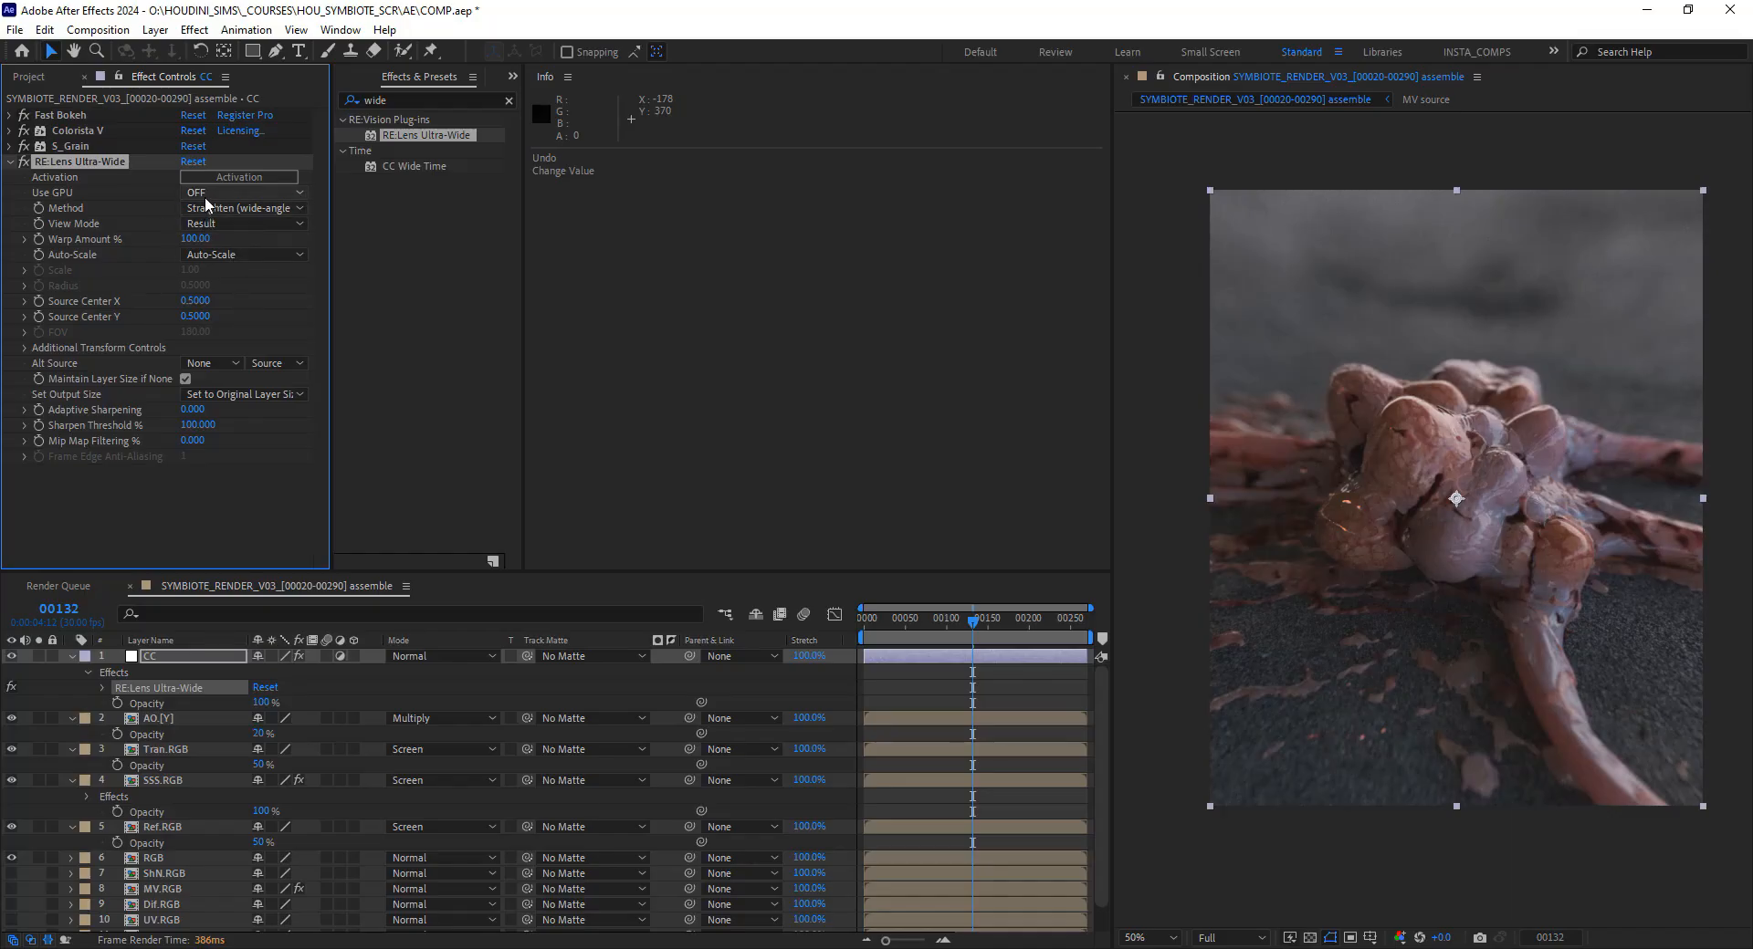
# Turn on Use GPU for RE:Lens Ultra-Wide, keep the Straighten (wide-angle barrel) method and raise Warp Amount to 149.5%
pyautogui.click(205, 196)
pyautogui.click(217, 219)
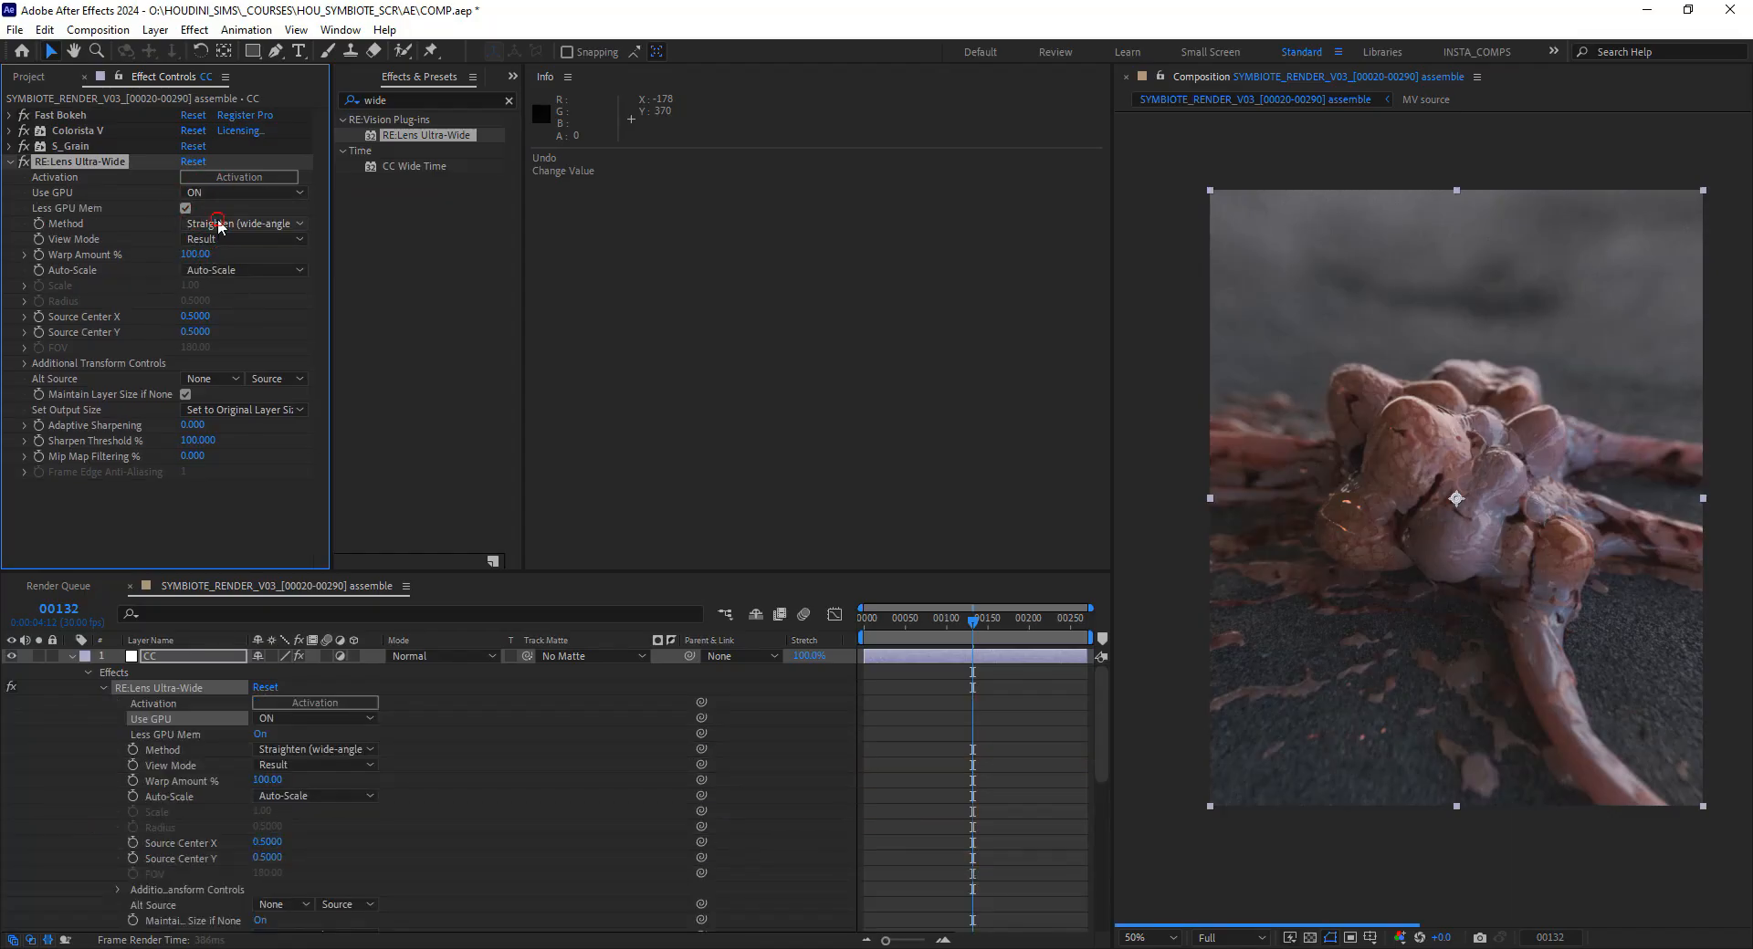
pyautogui.click(219, 227)
pyautogui.click(232, 262)
pyautogui.moveTo(194, 253); pyautogui.dragTo(296, 256)
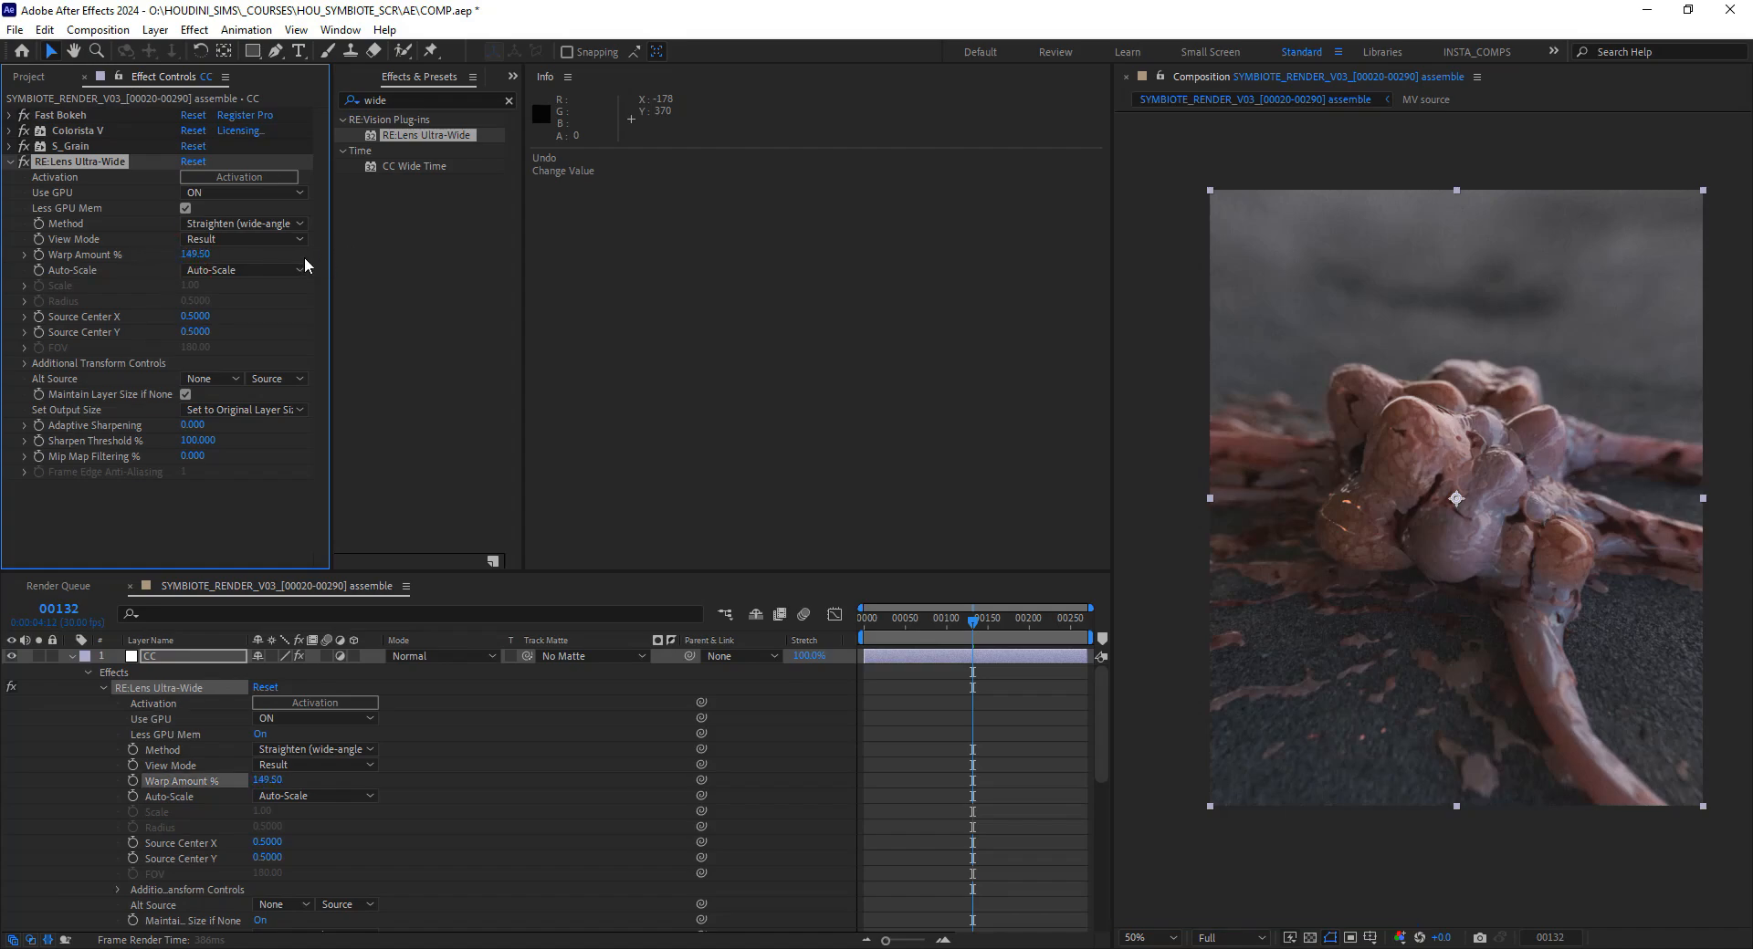
# Turn off Use GPU for RE:Lens Ultra-Wide, leaving Auto-Scale selected, and lower Warp Amount to 87.5%
pyautogui.click(196, 270)
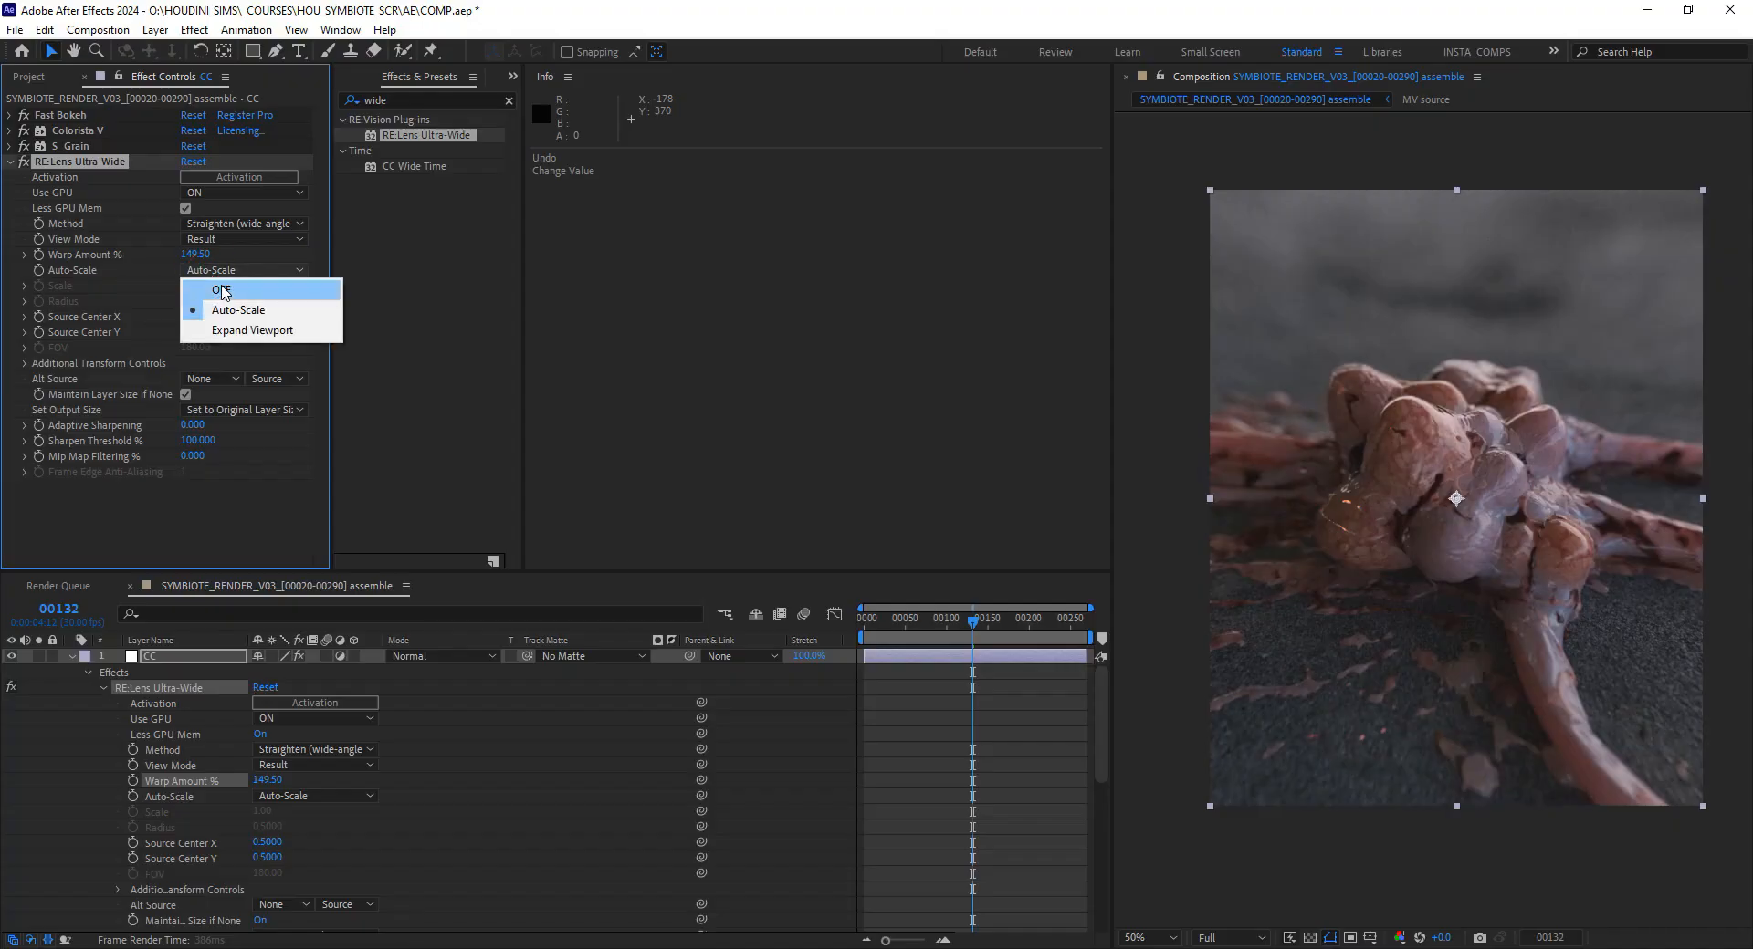
pyautogui.click(193, 279)
pyautogui.click(197, 270)
pyautogui.click(219, 306)
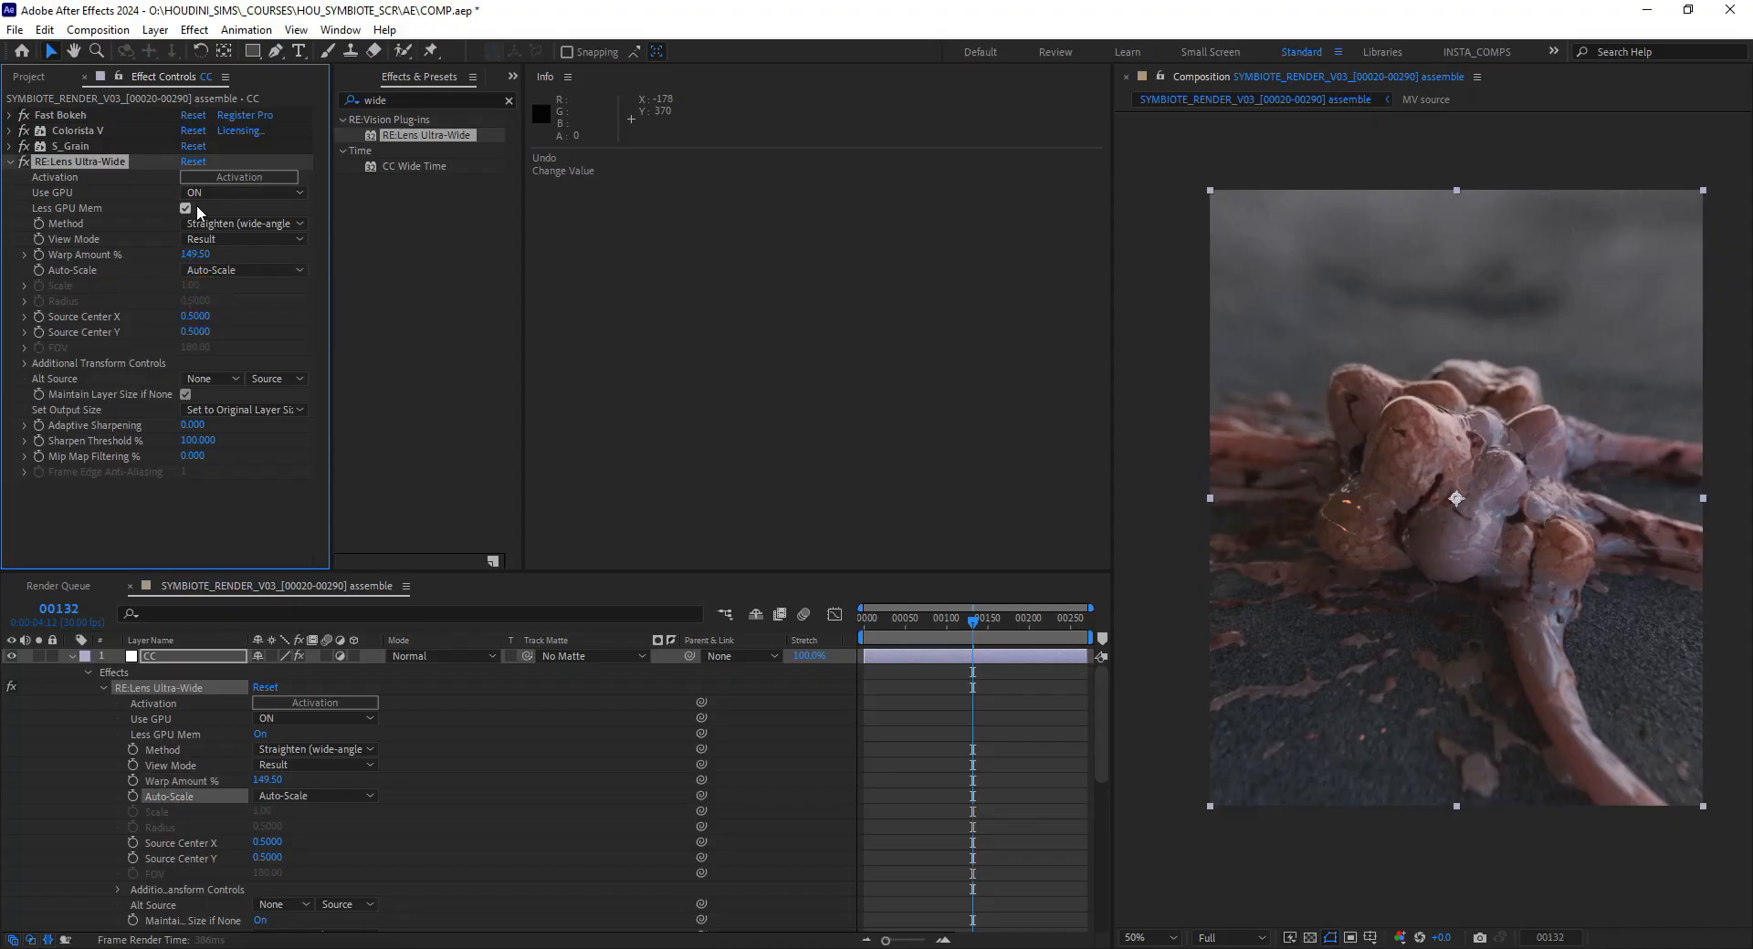
pyautogui.click(228, 193)
pyautogui.click(233, 209)
pyautogui.moveTo(196, 239); pyautogui.dragTo(138, 240)
# Try the Fish (pincushion) method on RE:Lens Ultra-Wide and return it to Straighten (wide-angle barrel)
pyautogui.click(206, 210)
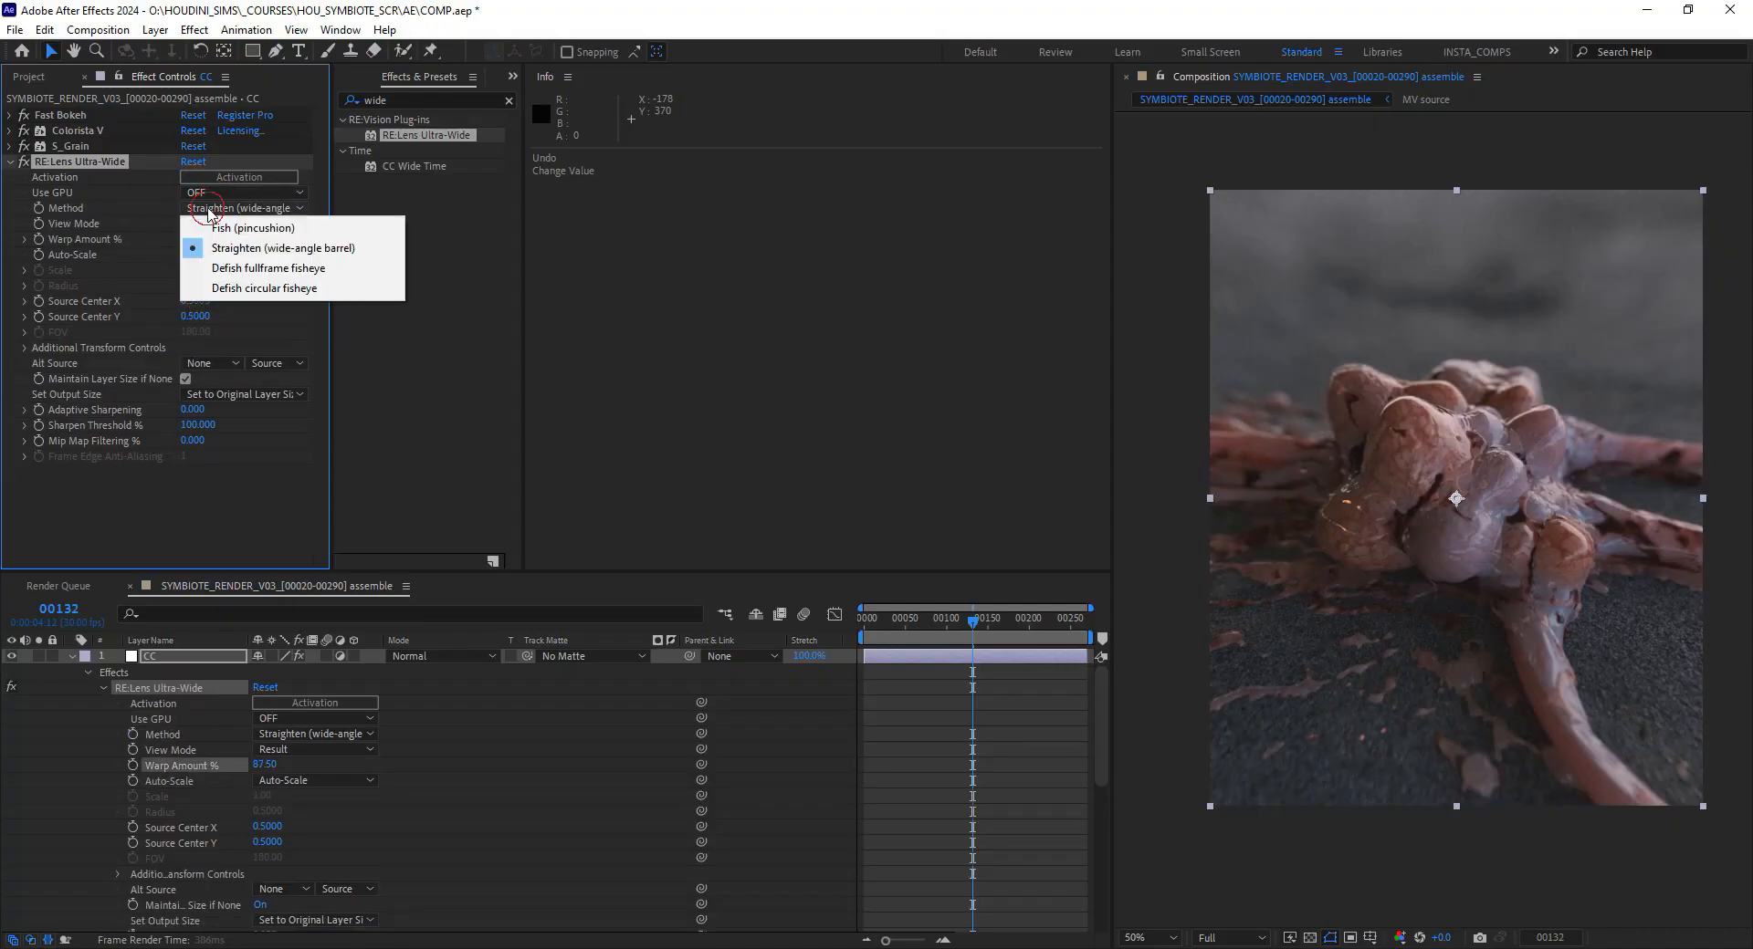
pyautogui.click(224, 229)
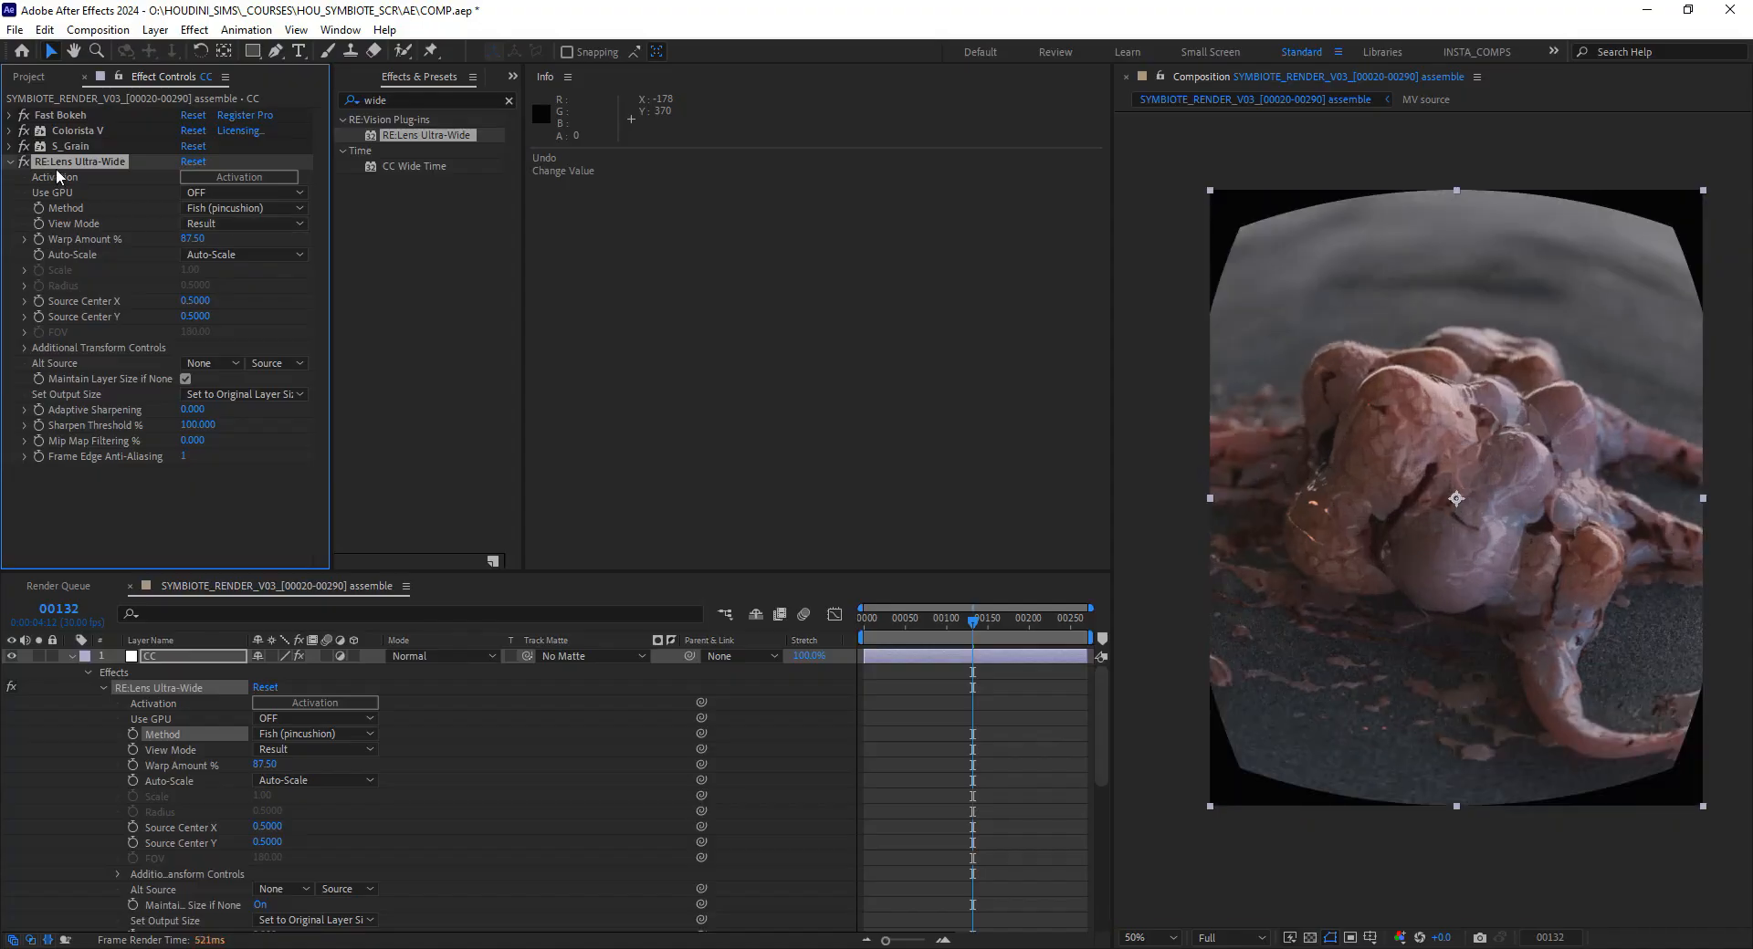
pyautogui.click(241, 208)
pyautogui.click(233, 244)
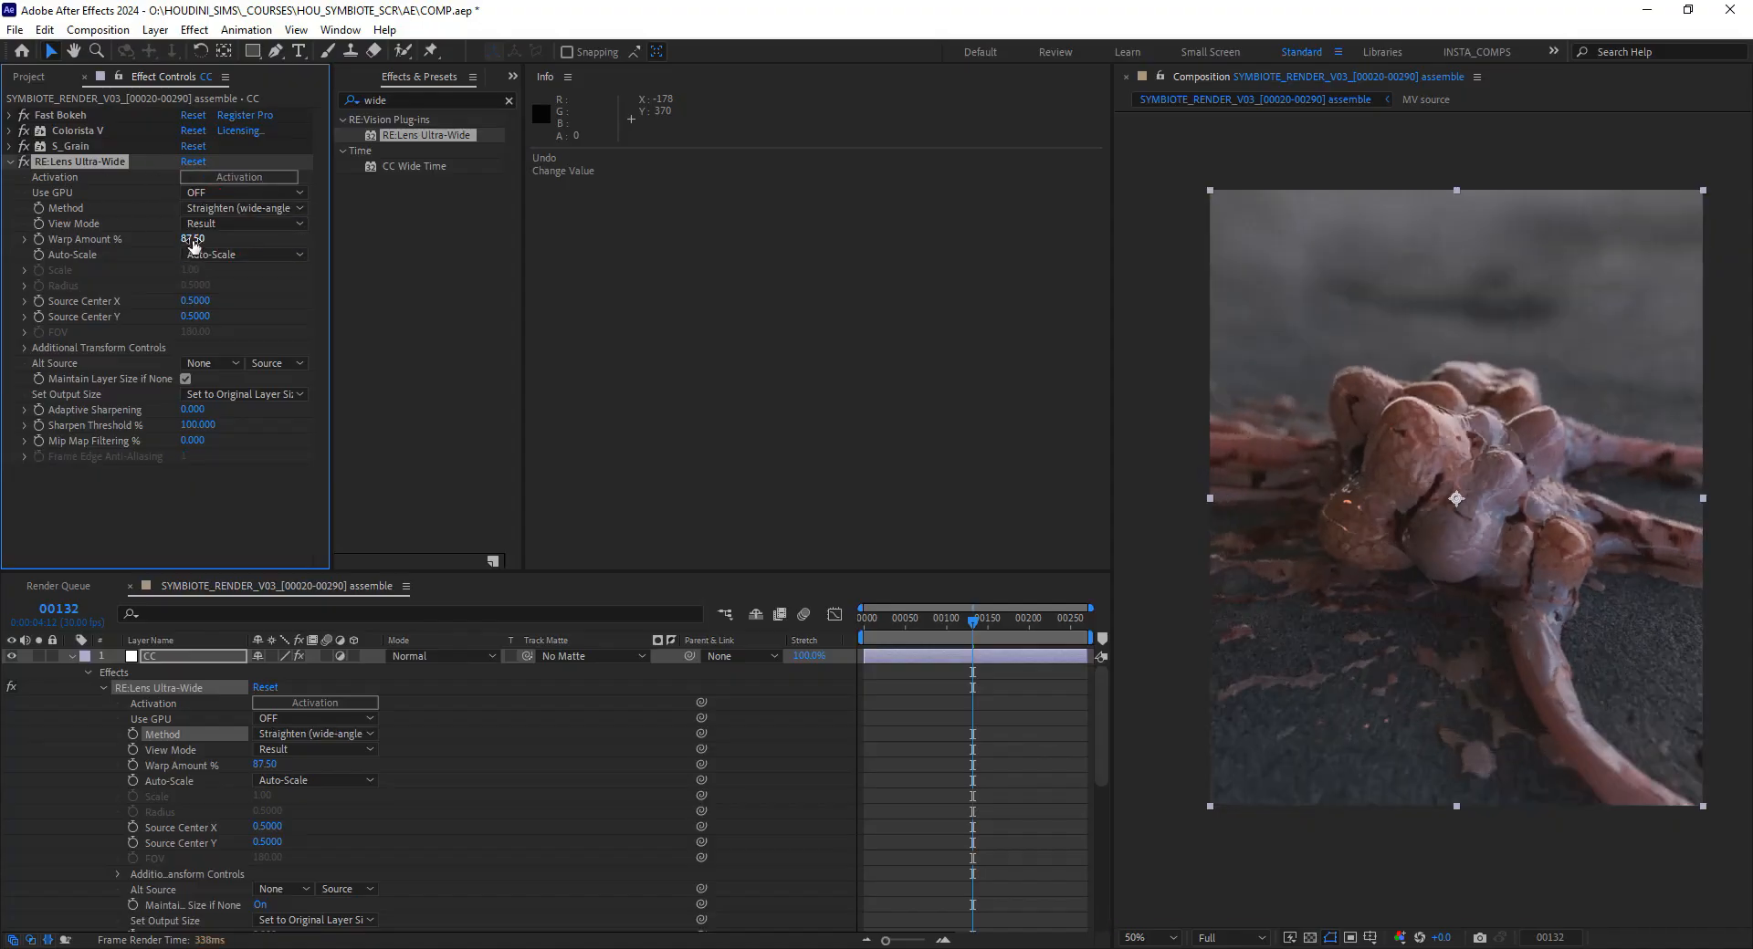
# Set RE:Lens Ultra-Wide's Warp Amount to 91.5% and compare the image with the effect on and off
pyautogui.moveTo(195, 239)
pyautogui.mouseDown()
pyautogui.moveTo(243, 240)
pyautogui.moveTo(175, 237)
pyautogui.mouseUp()
pyautogui.click(200, 236)
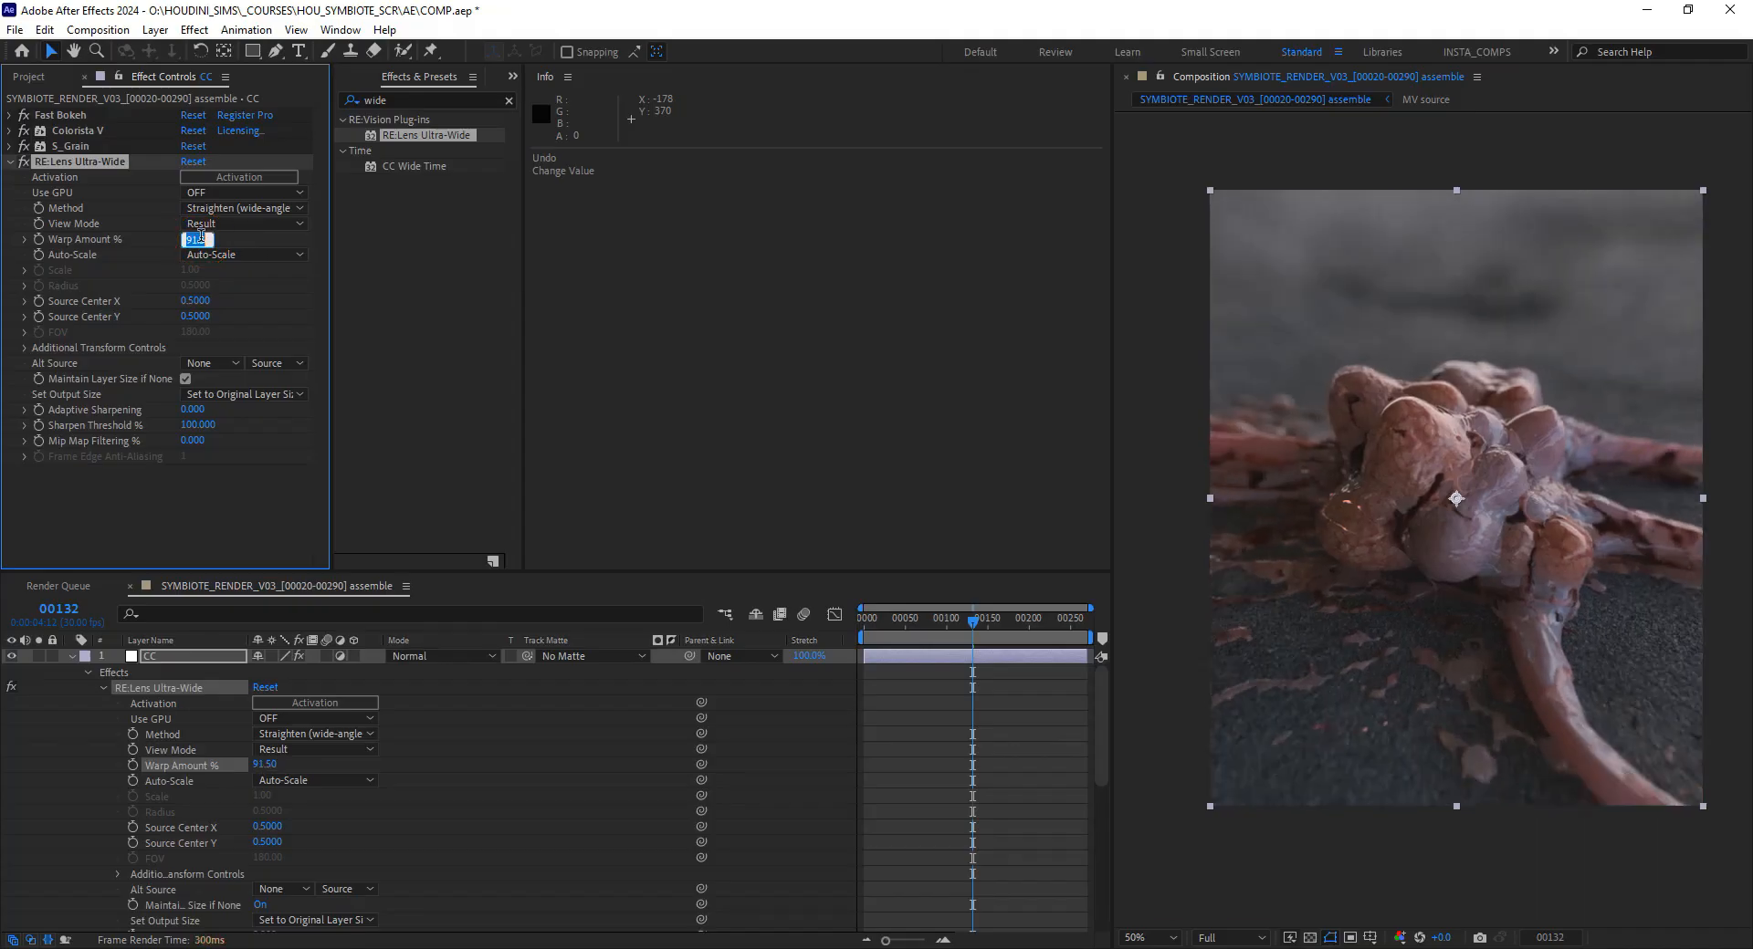
pyautogui.click(20, 165)
pyautogui.click(20, 165)
pyautogui.click(20, 164)
pyautogui.click(20, 164)
pyautogui.click(21, 164)
pyautogui.click(20, 164)
pyautogui.click(20, 164)
pyautogui.click(20, 164)
pyautogui.click(20, 165)
pyautogui.click(20, 164)
pyautogui.click(20, 164)
pyautogui.click(20, 164)
pyautogui.click(20, 164)
pyautogui.click(20, 164)
pyautogui.click(20, 164)
# Reduce RE:Lens Ultra-Wide's Warp Amount to 70%
pyautogui.moveTo(193, 245); pyautogui.dragTo(187, 242)
pyautogui.click(188, 241)
pyautogui.write('7')
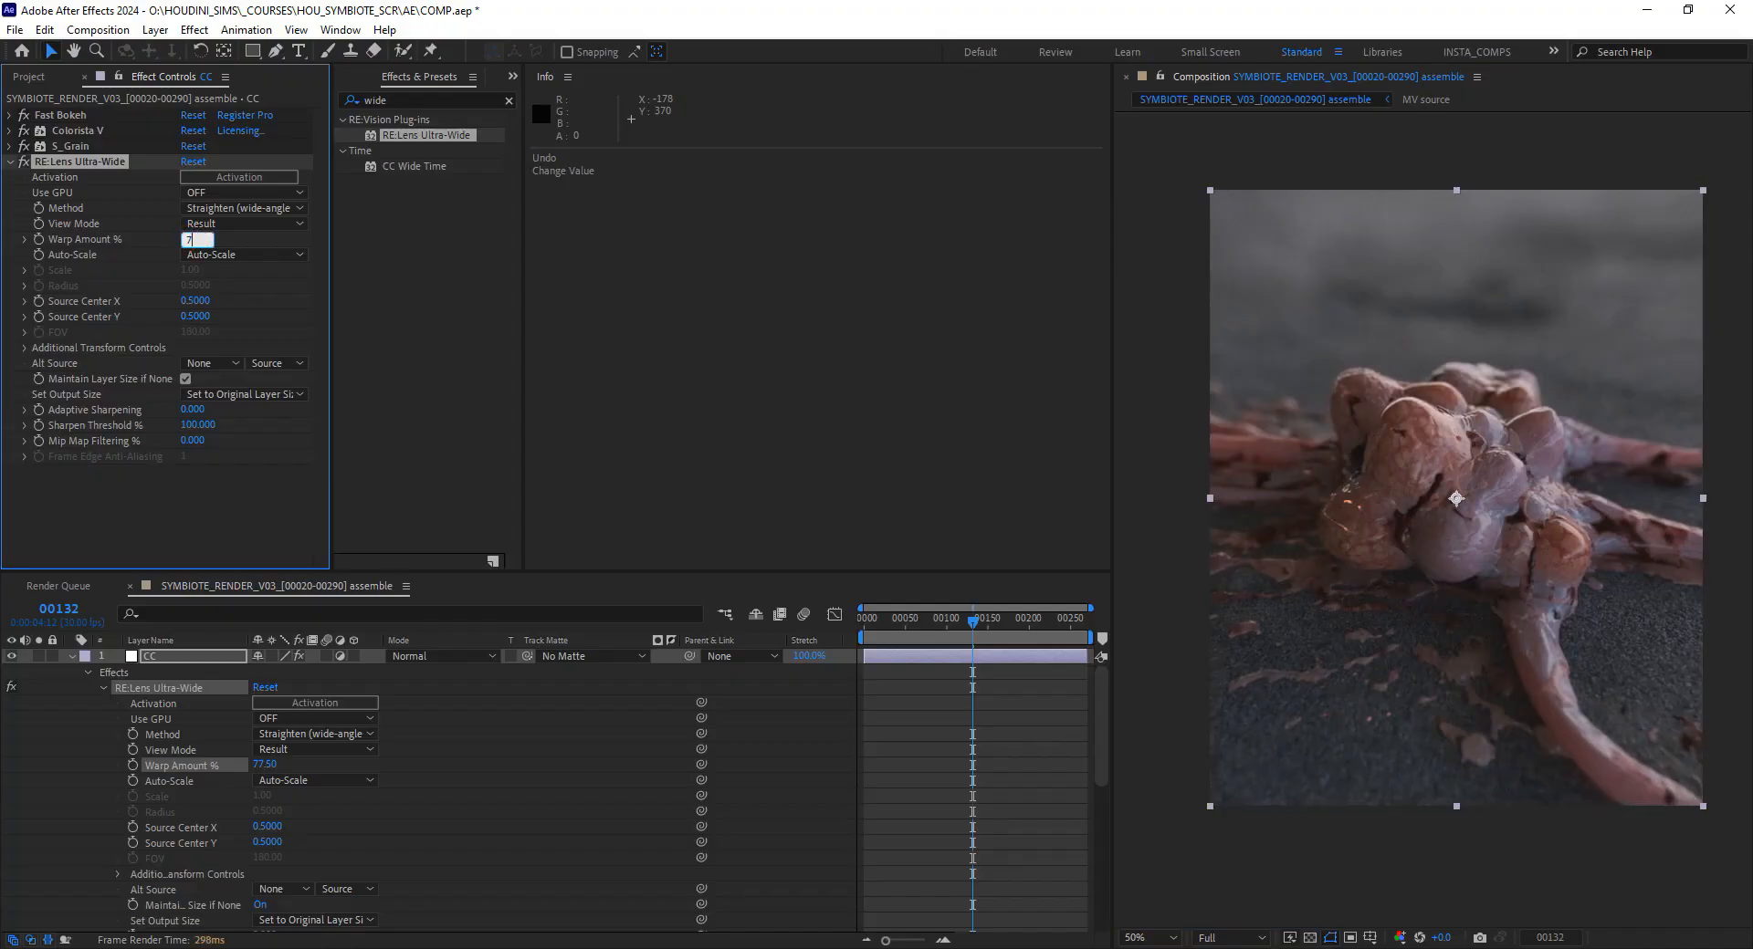
pyautogui.write('0')
pyautogui.press('Return')
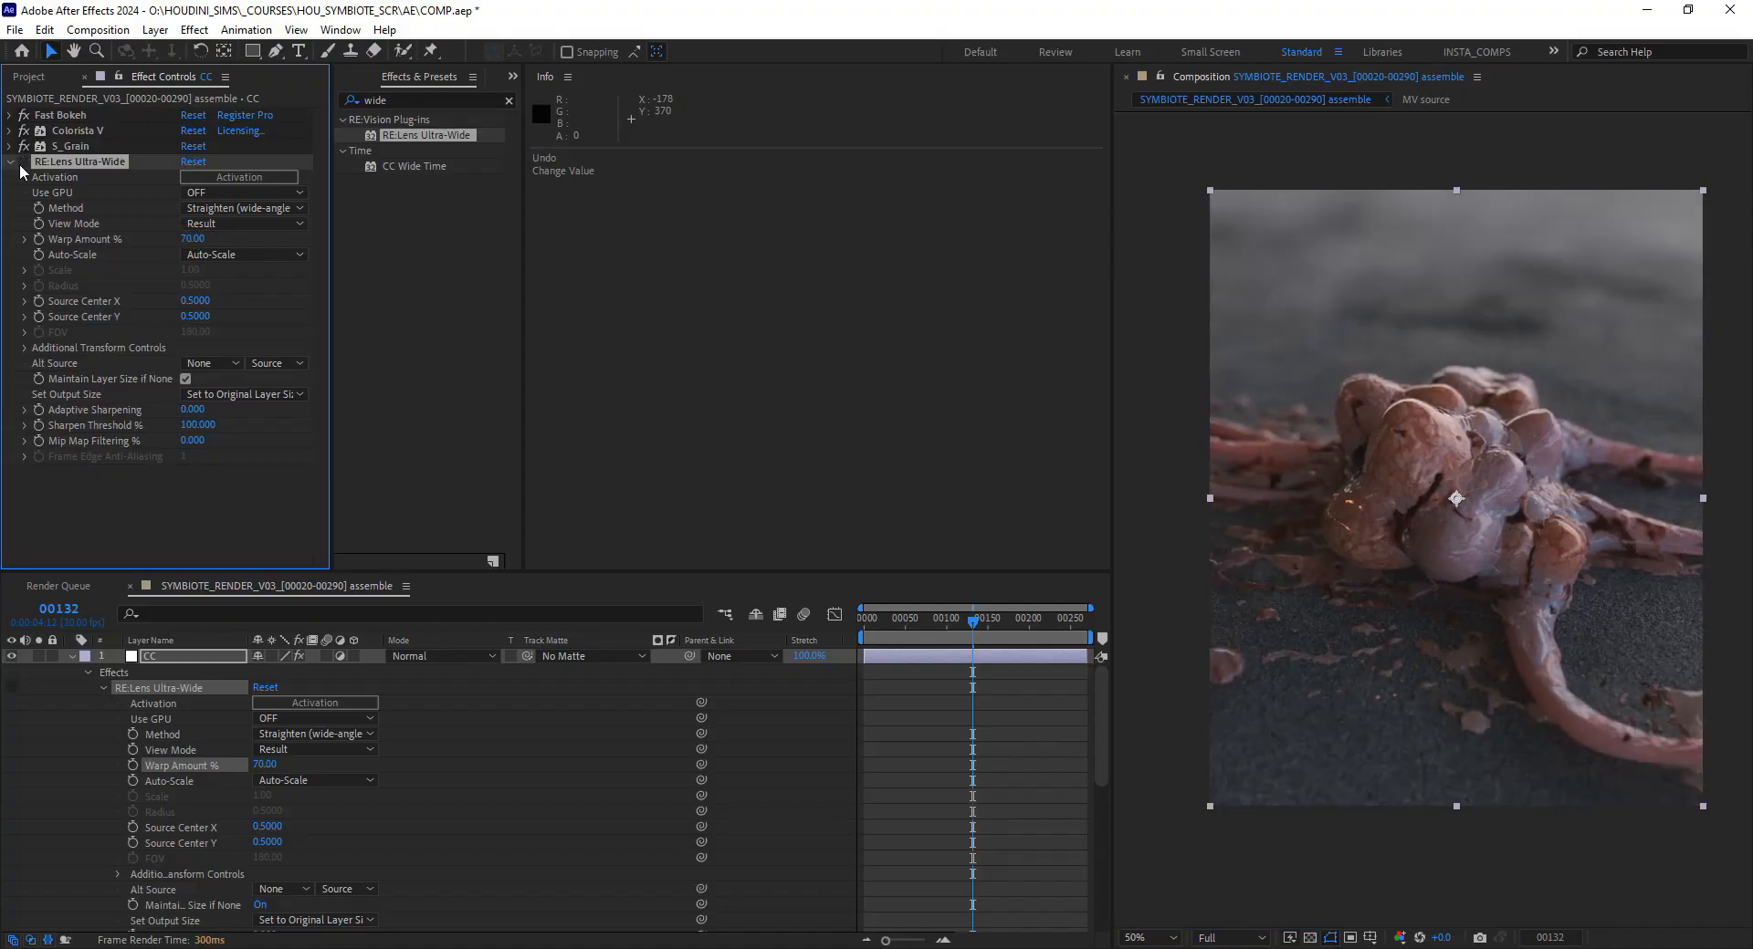
# Compare the creature's framing and distortion with RE:Lens Ultra-Wide repeatedly disabled and enabled
pyautogui.click(20, 166)
pyautogui.click(20, 167)
pyautogui.click(20, 166)
pyautogui.click(20, 167)
pyautogui.click(20, 166)
pyautogui.click(20, 166)
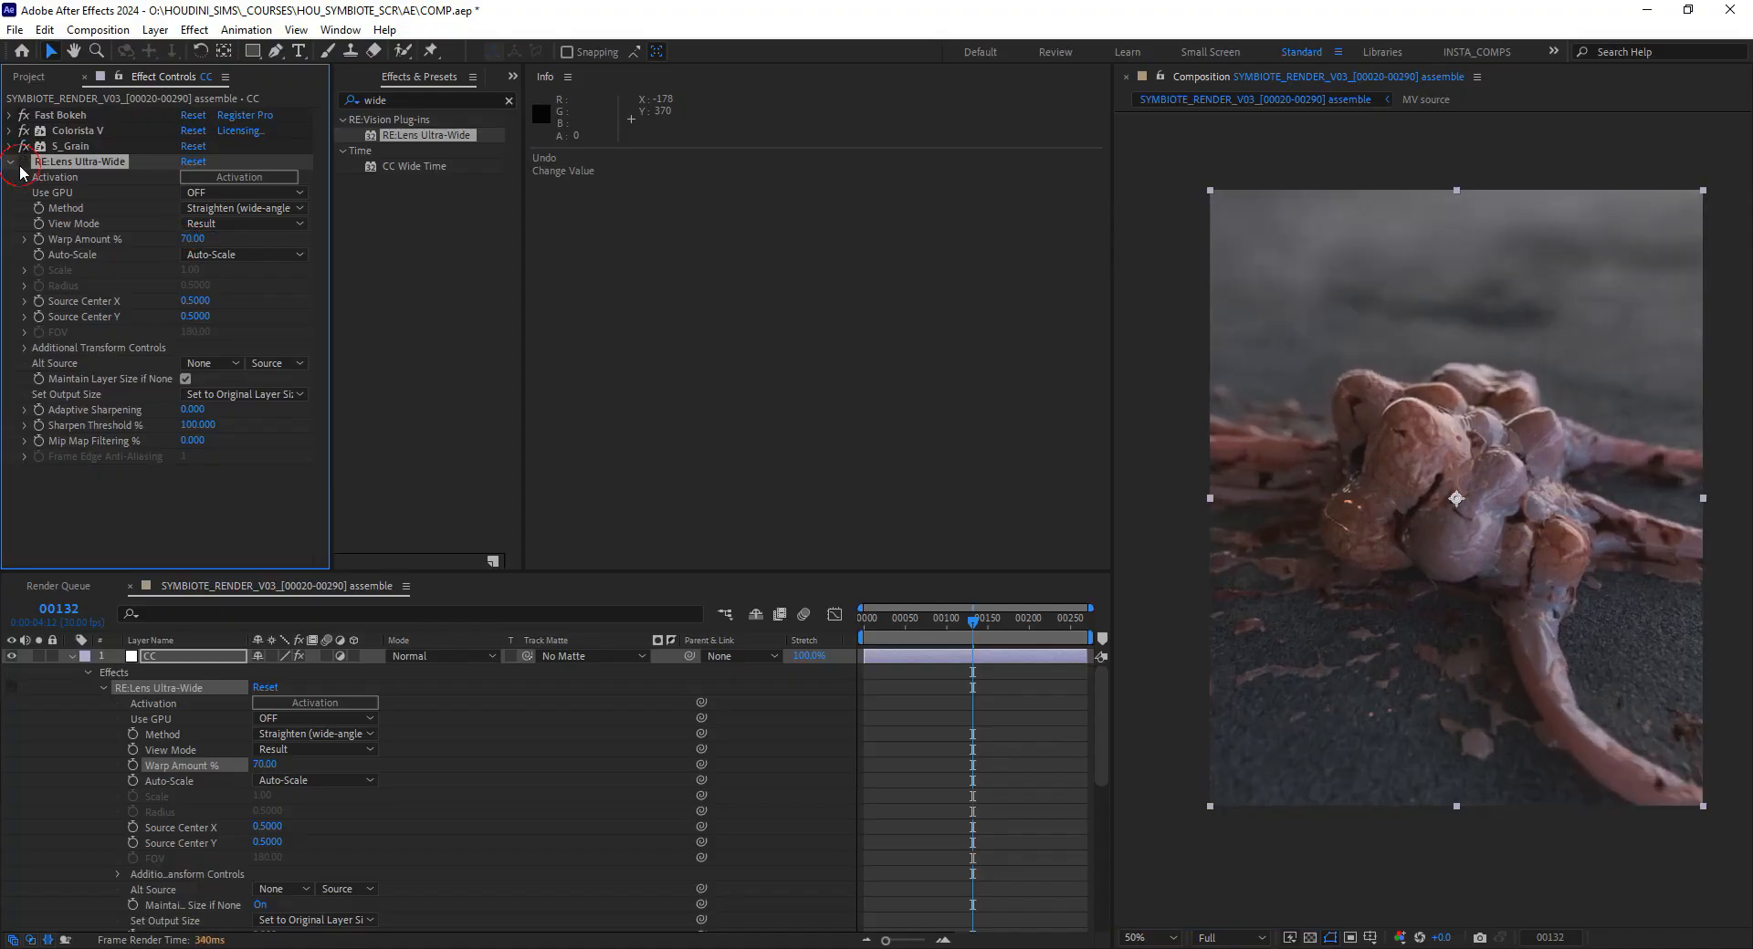
pyautogui.click(20, 166)
pyautogui.click(20, 166)
pyautogui.click(21, 166)
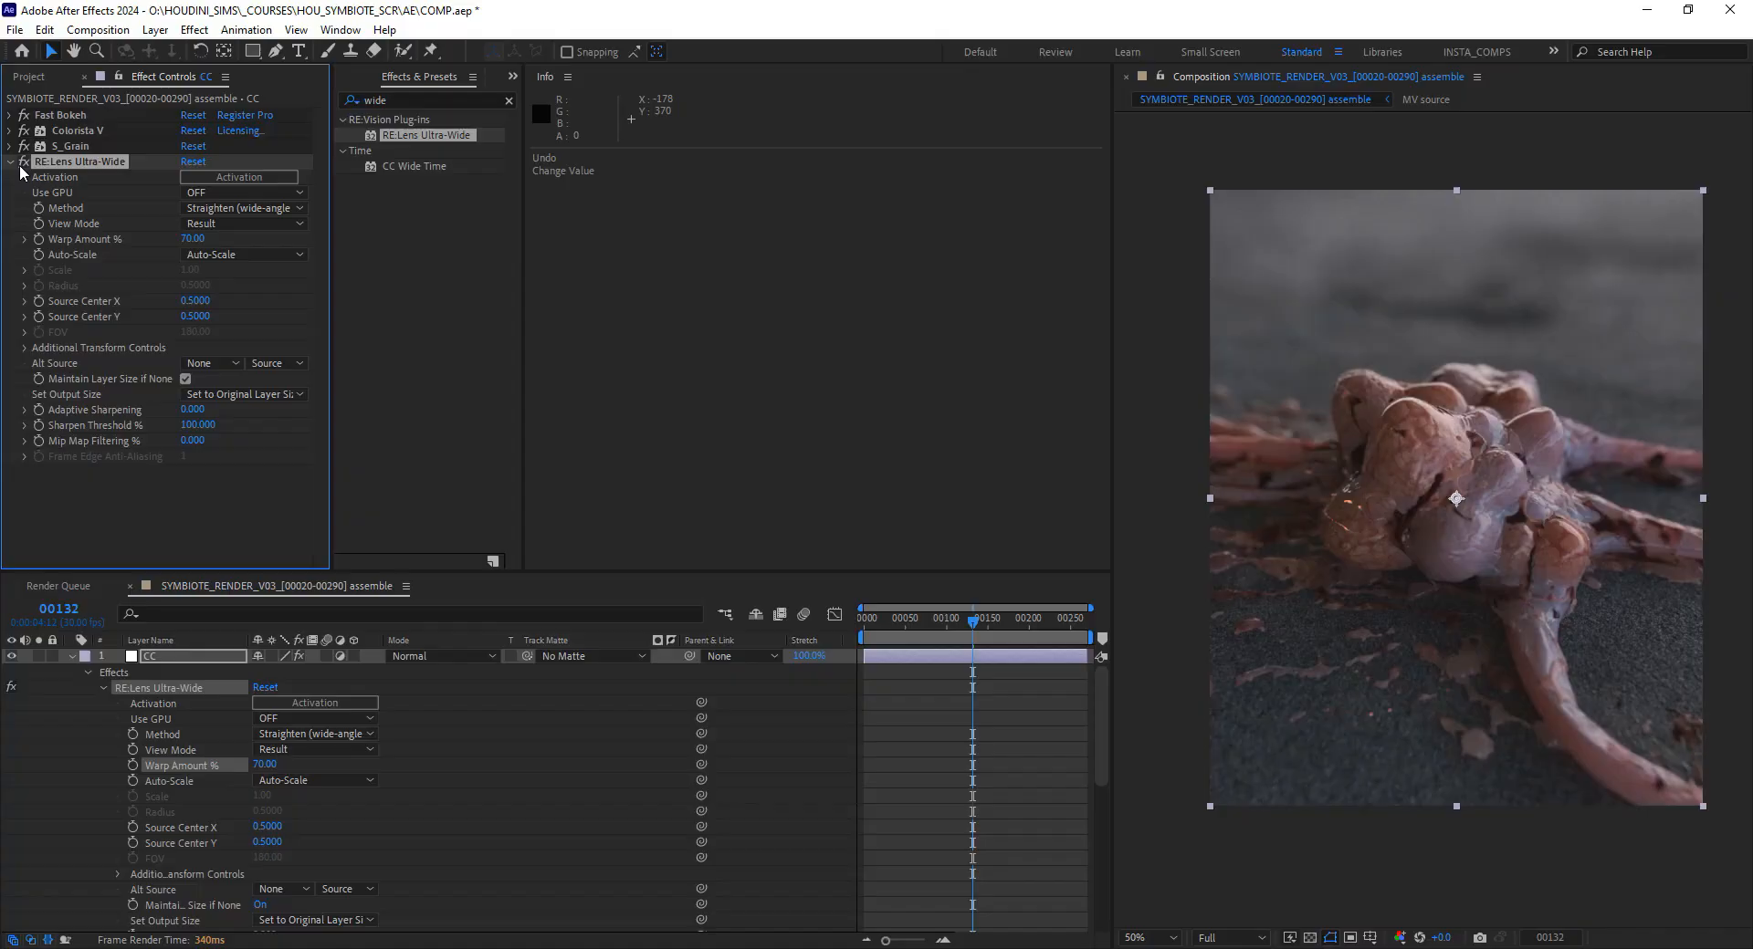
# Try RE:Lens Ultra-Wide with Auto-Scale set to OFF and restore it to Auto-Scale
pyautogui.click(197, 258)
pyautogui.click(211, 274)
pyautogui.click(227, 253)
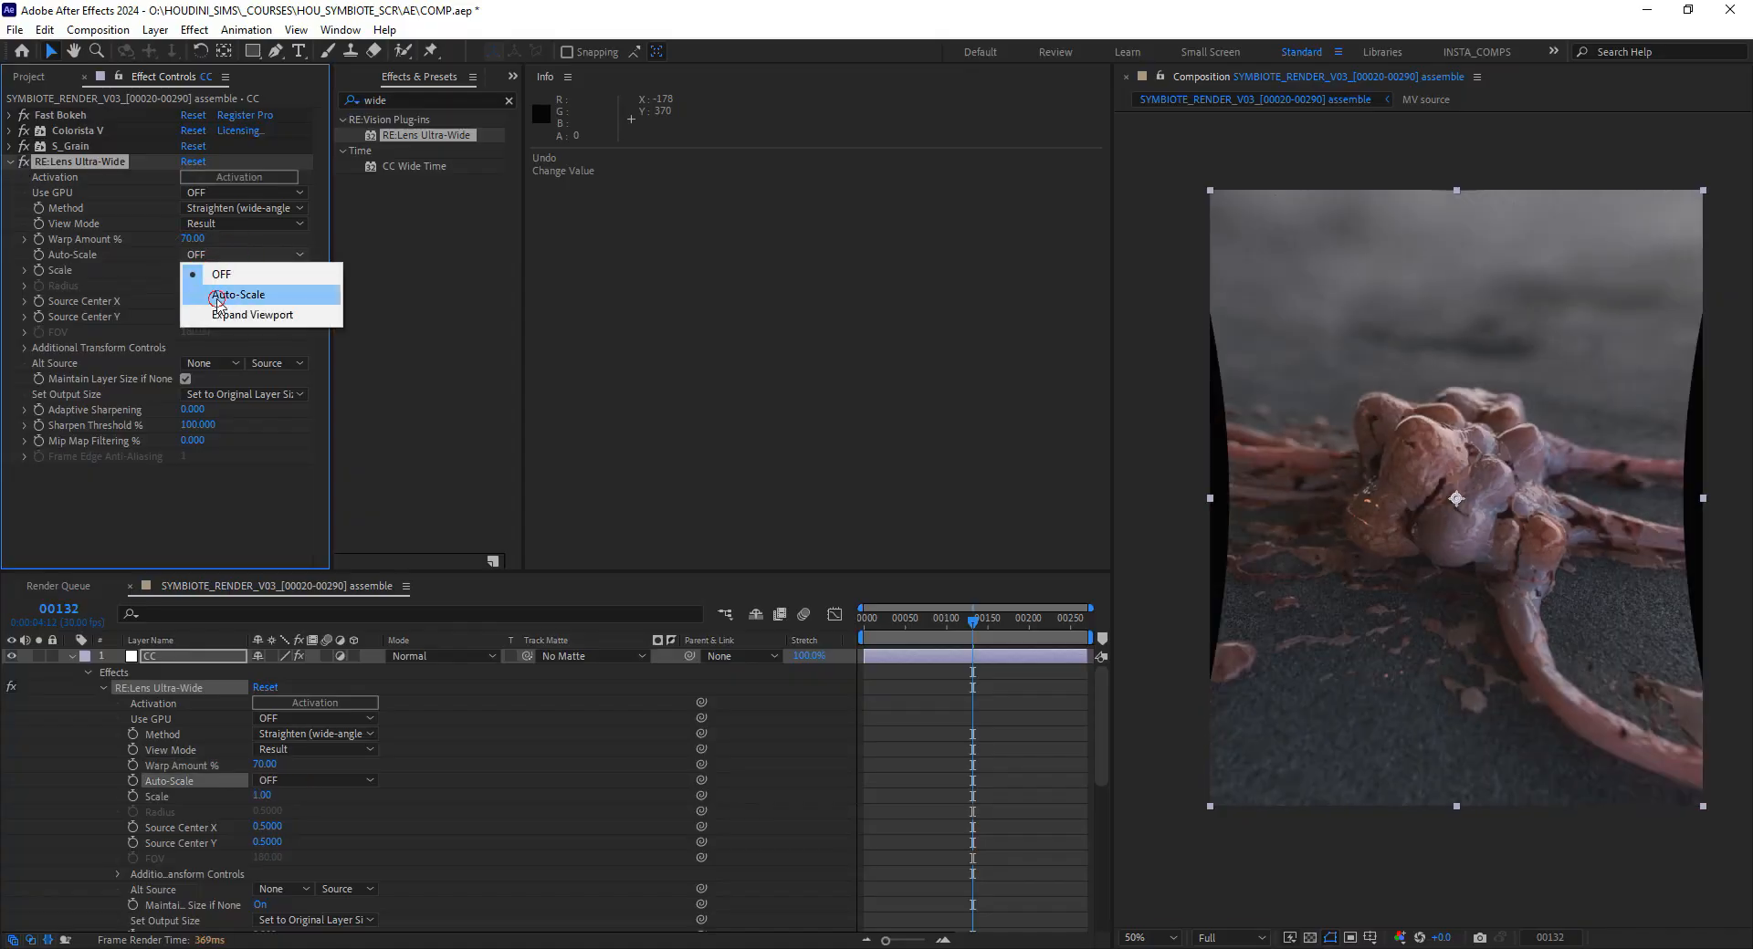
pyautogui.click(218, 294)
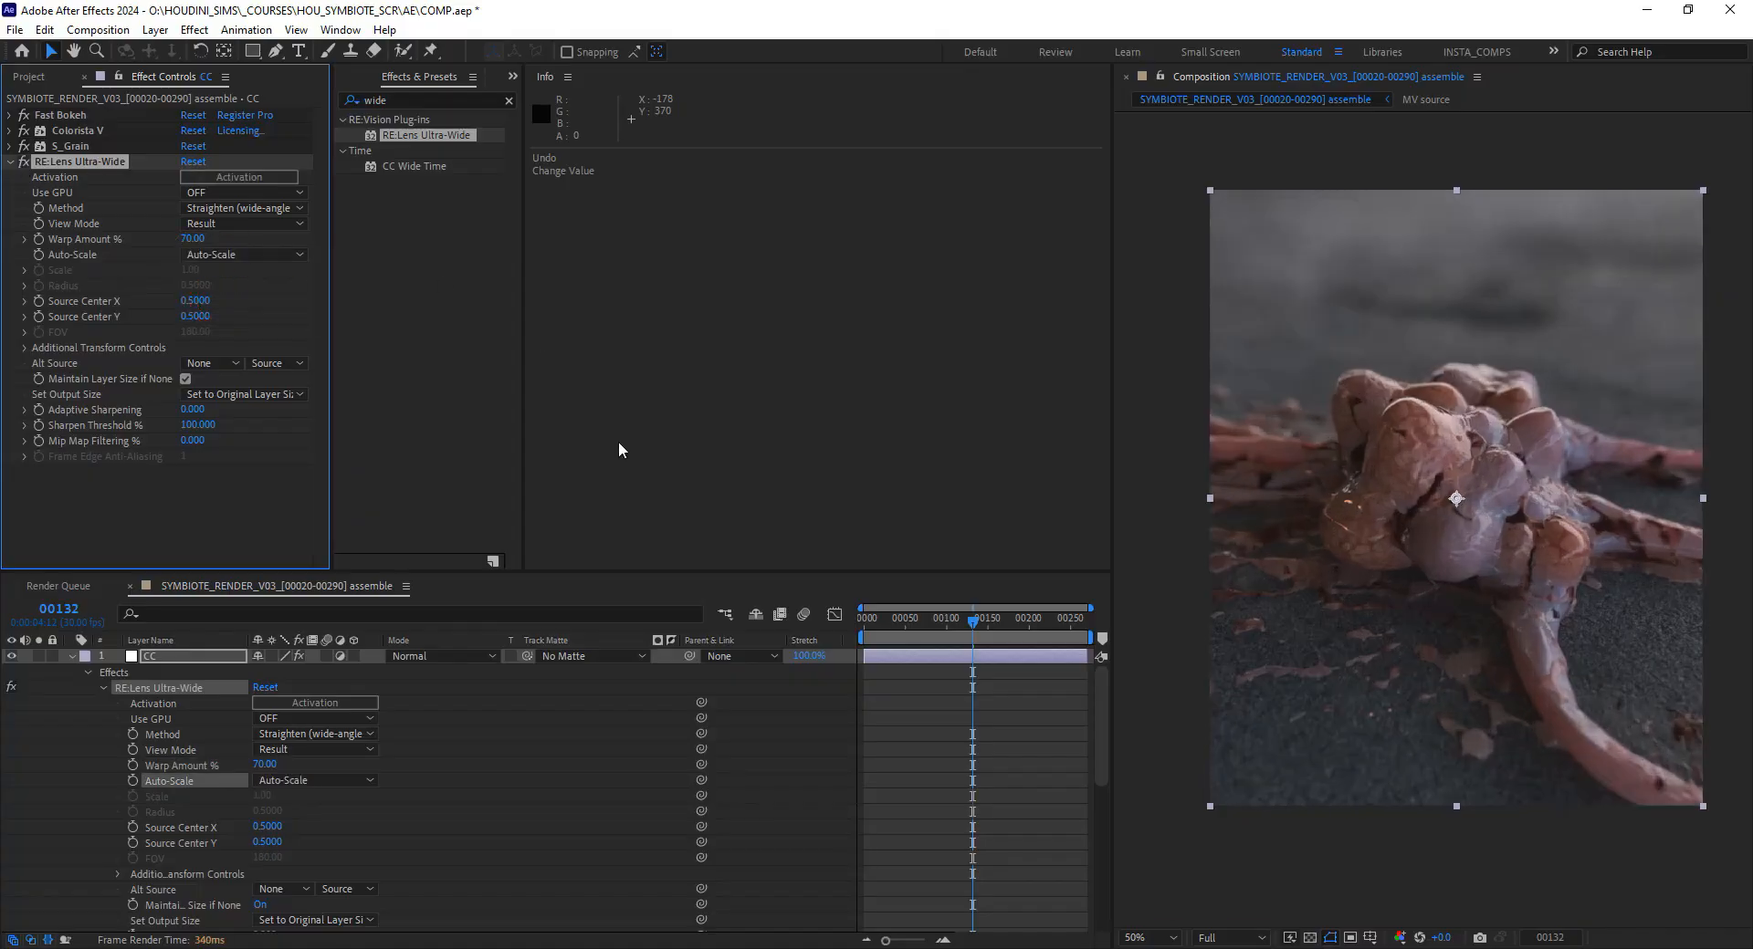
# Set RE:Lens Ultra-Wide's Warp Amount to 50% and compare the image with the effect on and off
pyautogui.click(21, 163)
pyautogui.click(20, 164)
pyautogui.click(193, 239)
pyautogui.write('50')
pyautogui.press('Return')
pyautogui.click(22, 162)
pyautogui.click(22, 161)
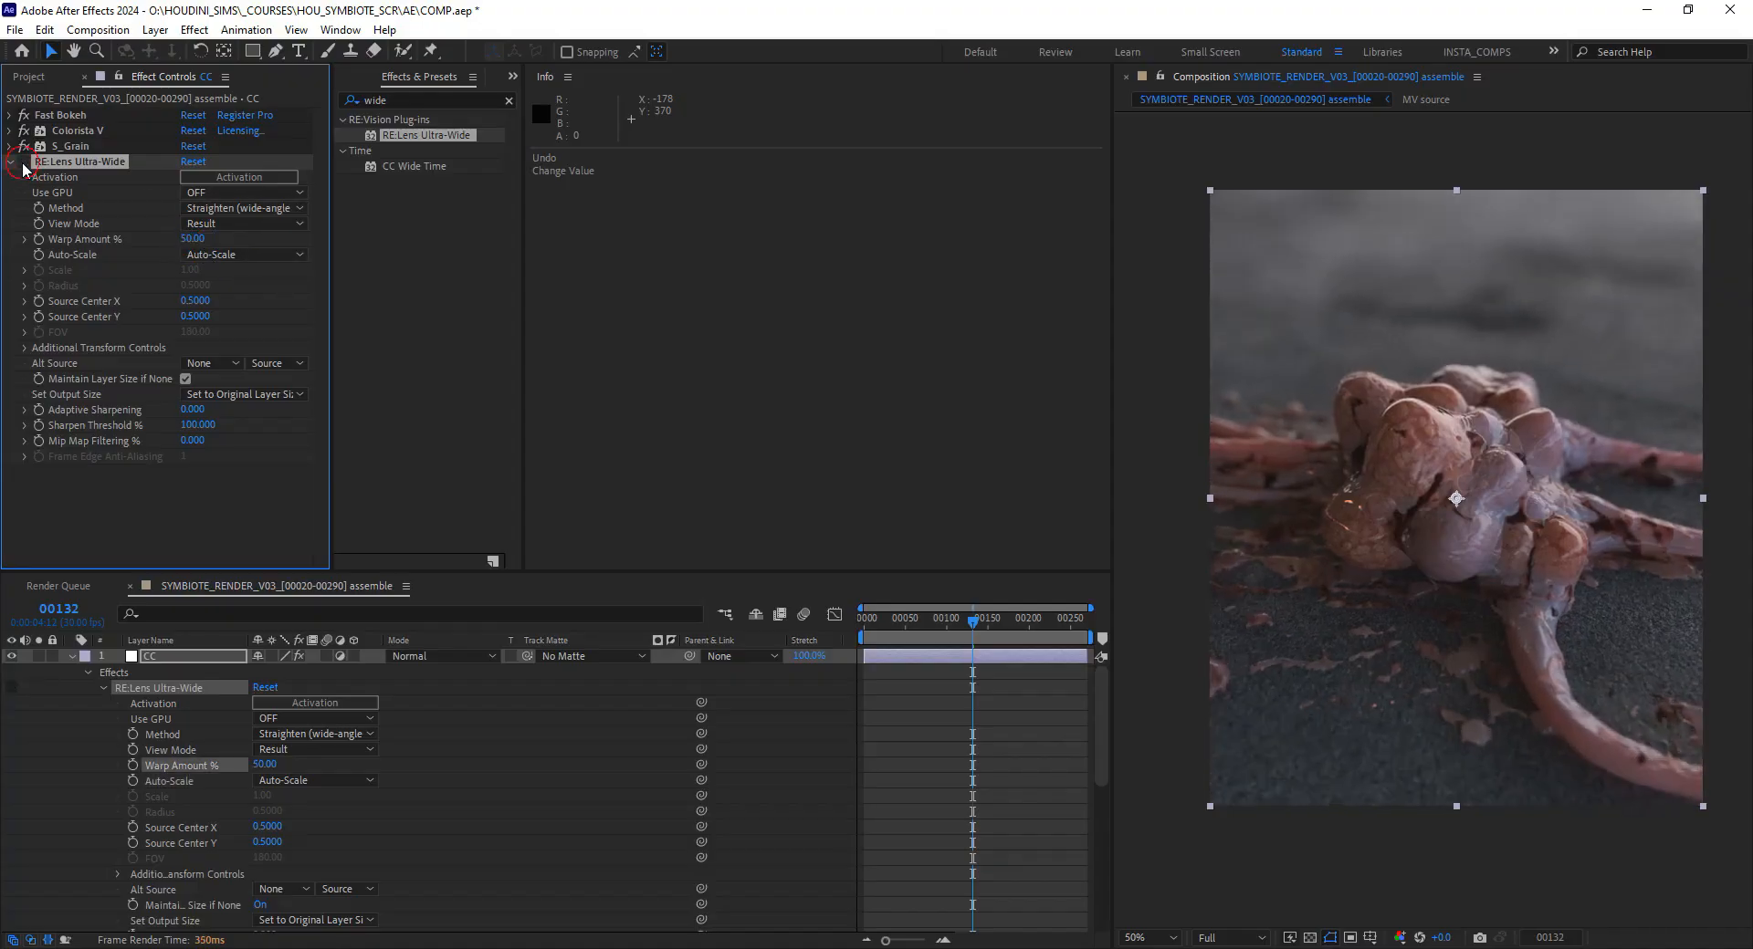
pyautogui.click(23, 164)
pyautogui.click(24, 163)
pyautogui.click(24, 163)
# Move RE:Lens Ultra-Wide between Fast Bokeh and Colorista V in the CC layer's effect stack and collapse its settings
pyautogui.moveTo(54, 163); pyautogui.dragTo(73, 130)
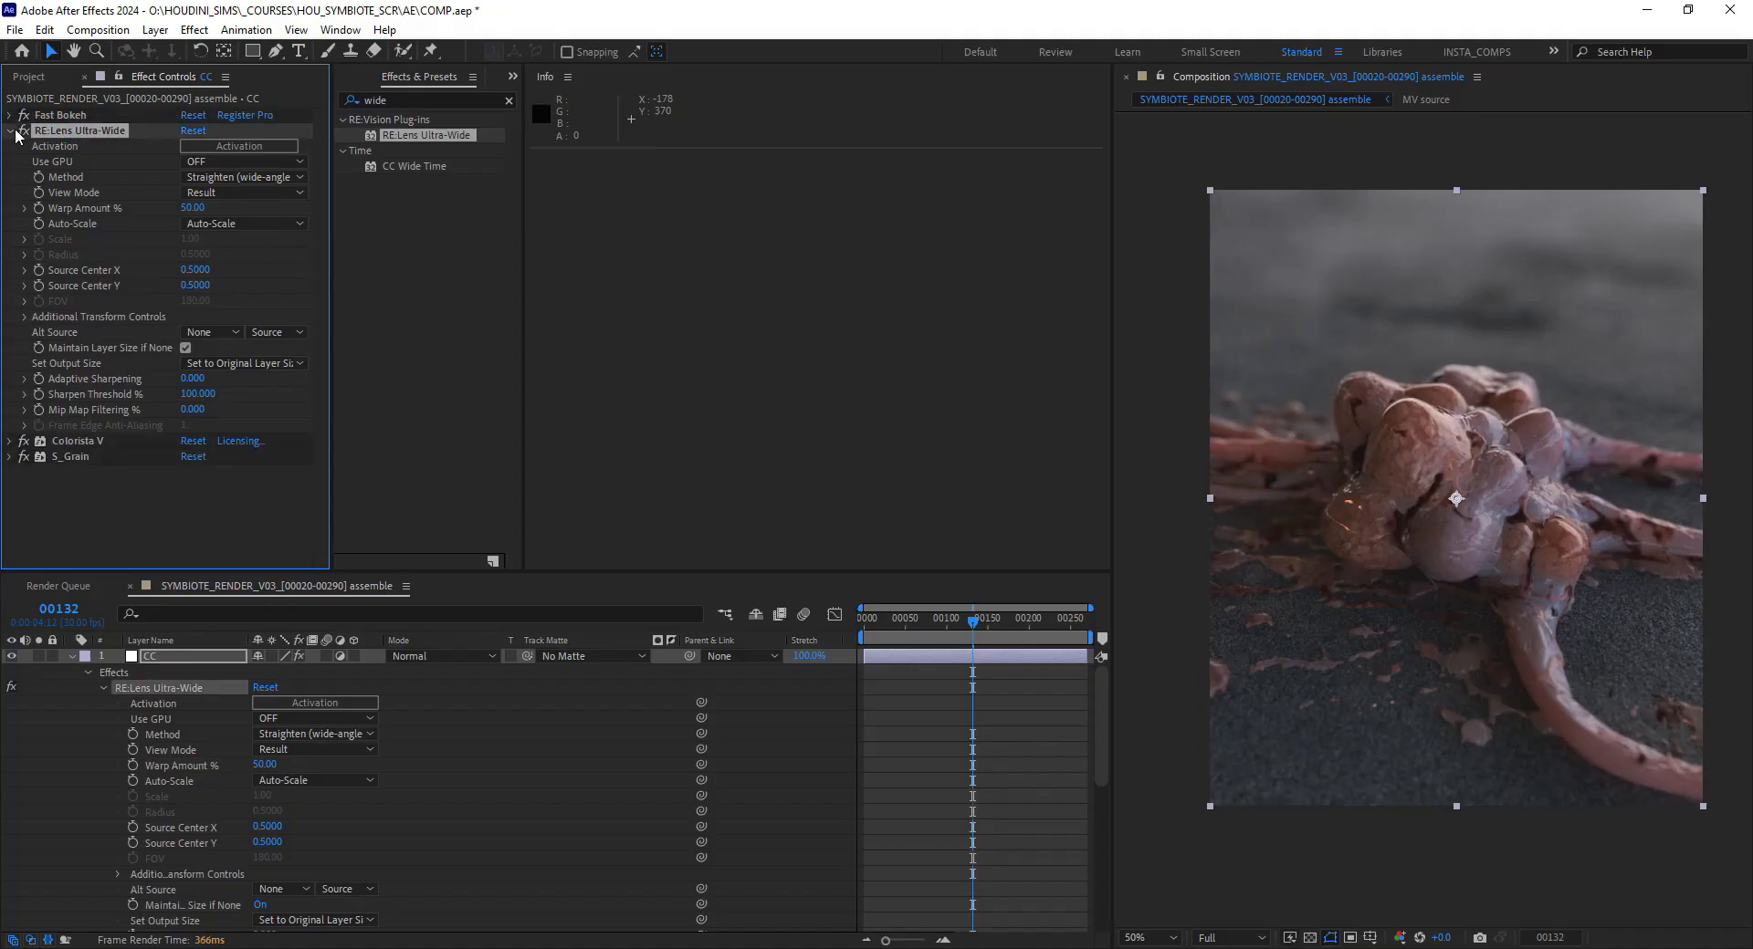
pyautogui.click(9, 130)
pyautogui.click(69, 117)
pyautogui.click(71, 130)
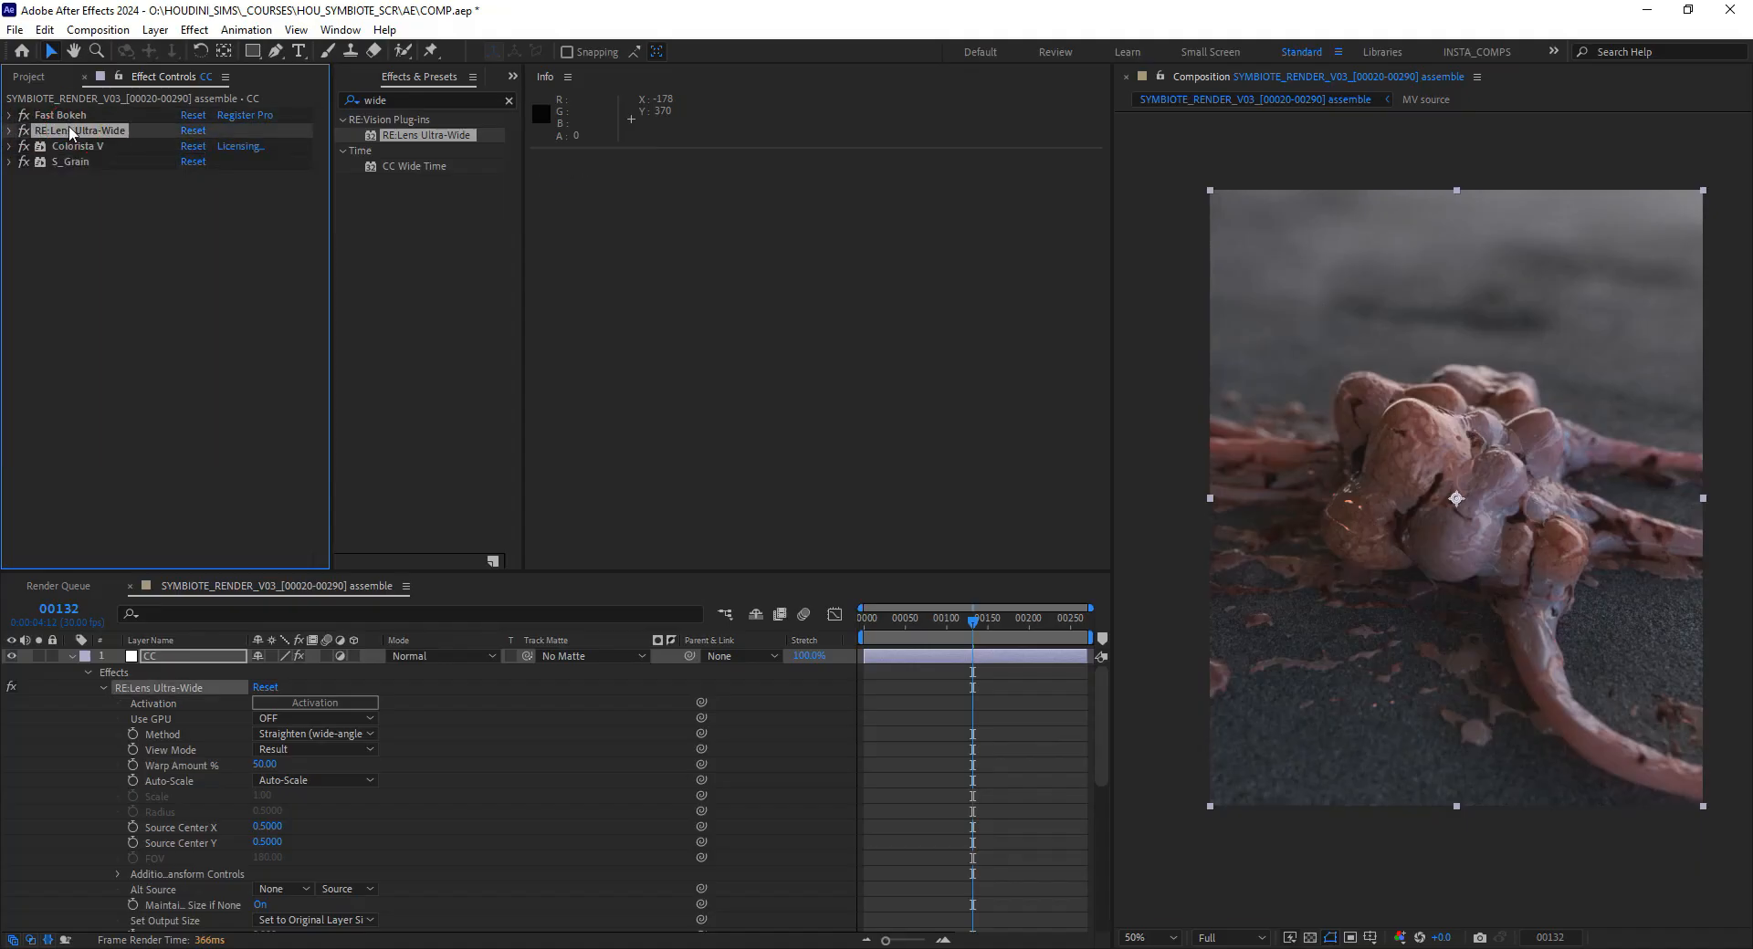
pyautogui.click(61, 251)
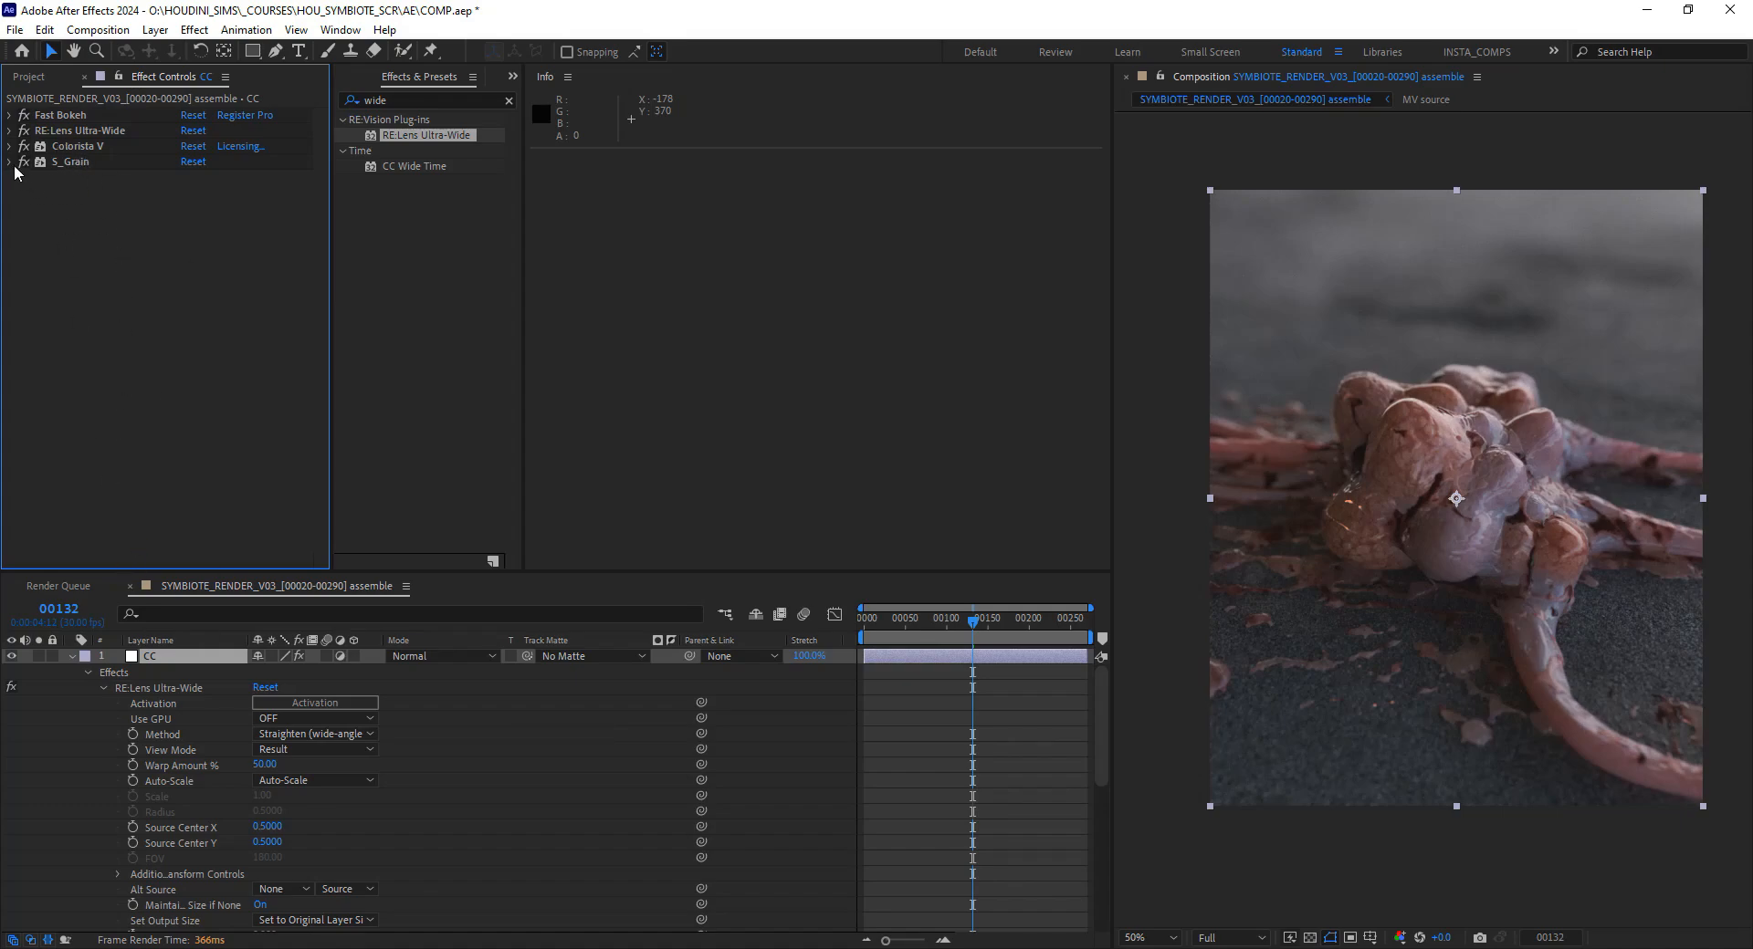
# Save the project and add the Curves color correction effect to the CC layer
pyautogui.hotkey('ctrl', 's')
pyautogui.doubleClick(402, 101)
pyautogui.write('curves')
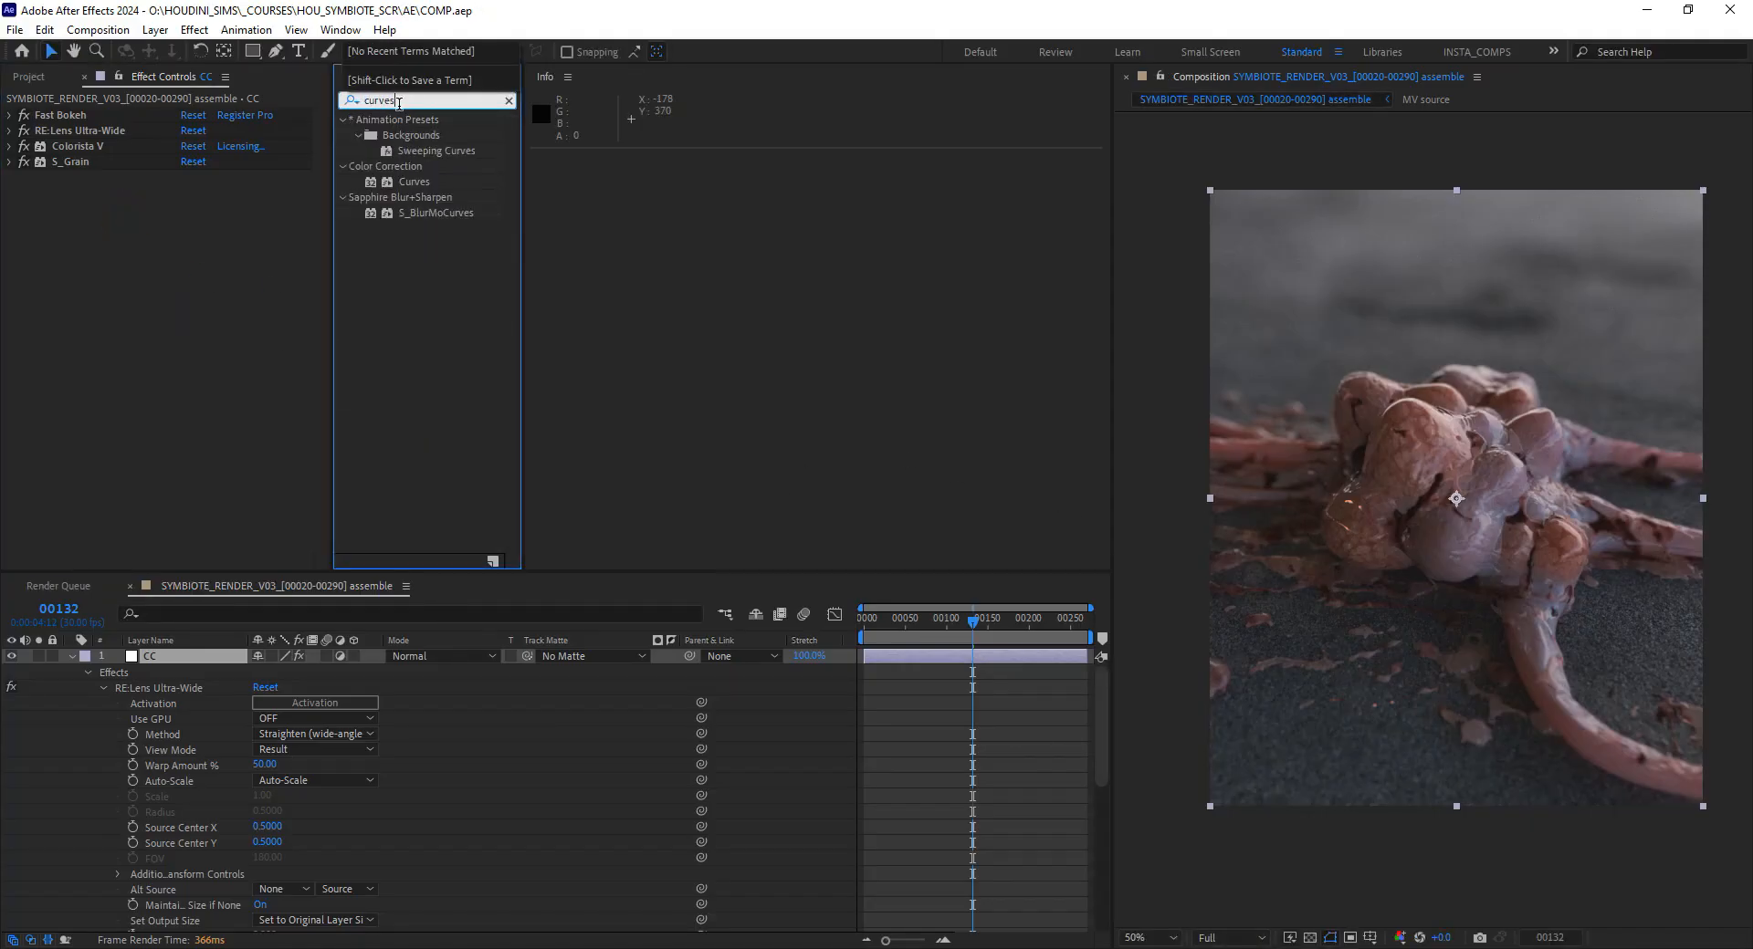
pyautogui.click(416, 182)
pyautogui.doubleClick(416, 182)
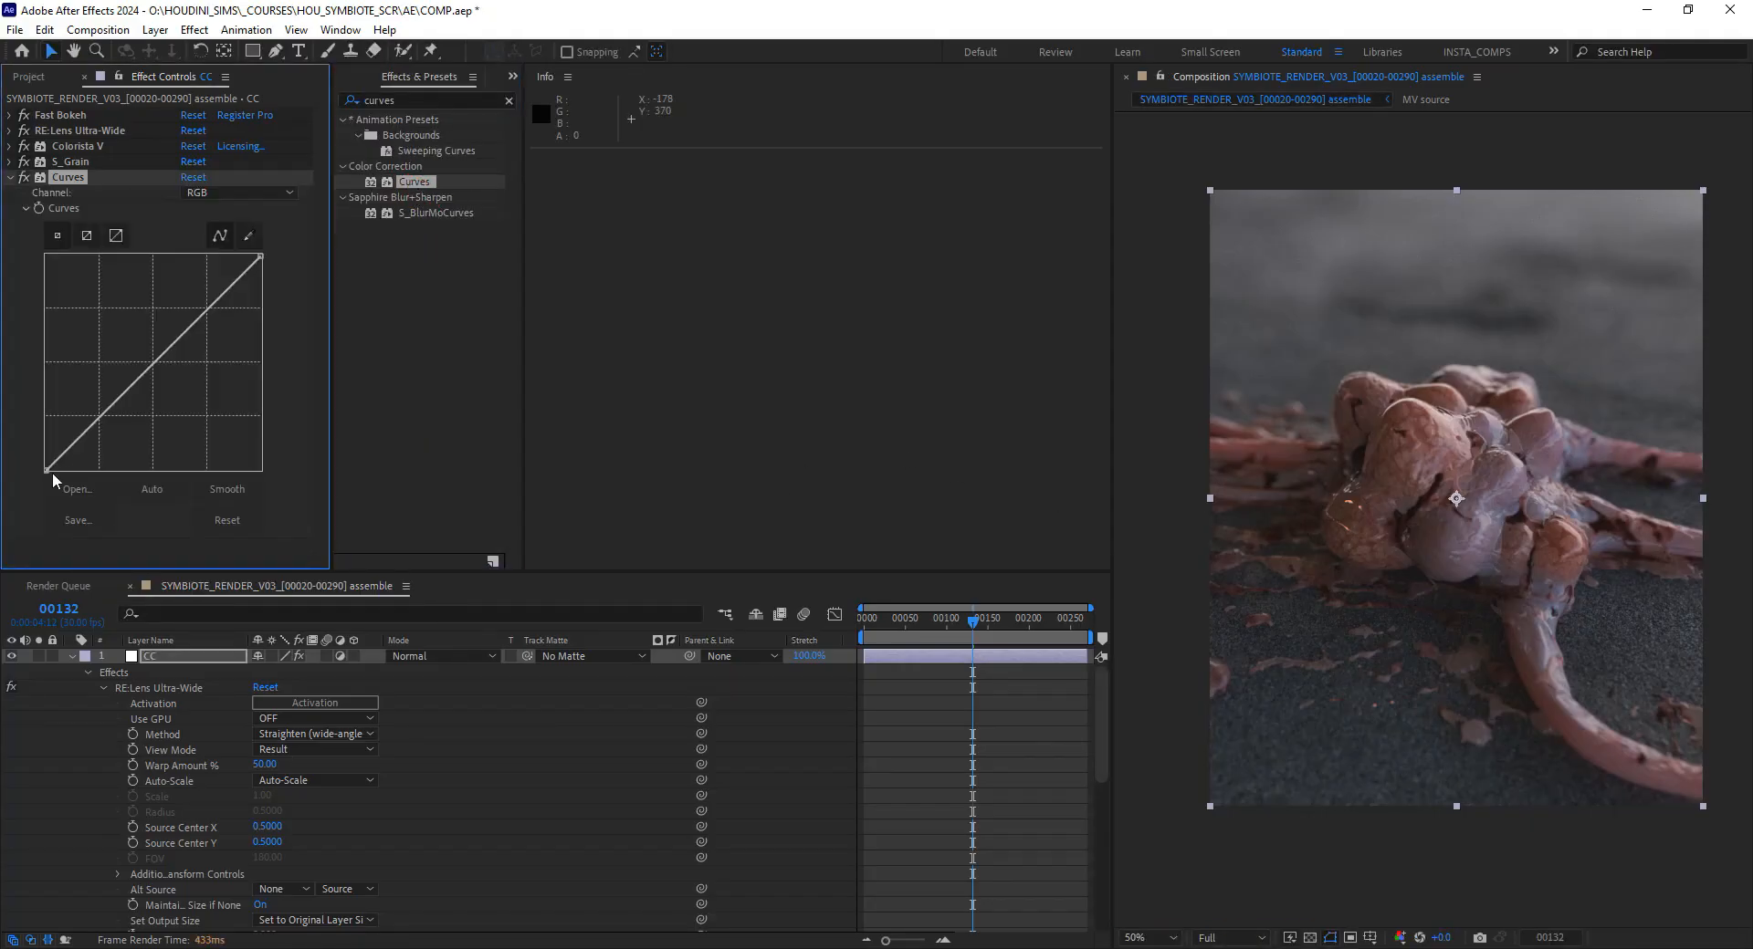
# Shape the CC layer's RGB curve into a subtle S-curve with one shadow point and one highlight point
pyautogui.moveTo(56, 459); pyautogui.dragTo(68, 452)
pyautogui.moveTo(206, 294); pyautogui.dragTo(210, 302)
pyautogui.moveTo(72, 452); pyautogui.dragTo(71, 449)
pyautogui.moveTo(210, 302); pyautogui.dragTo(209, 302)
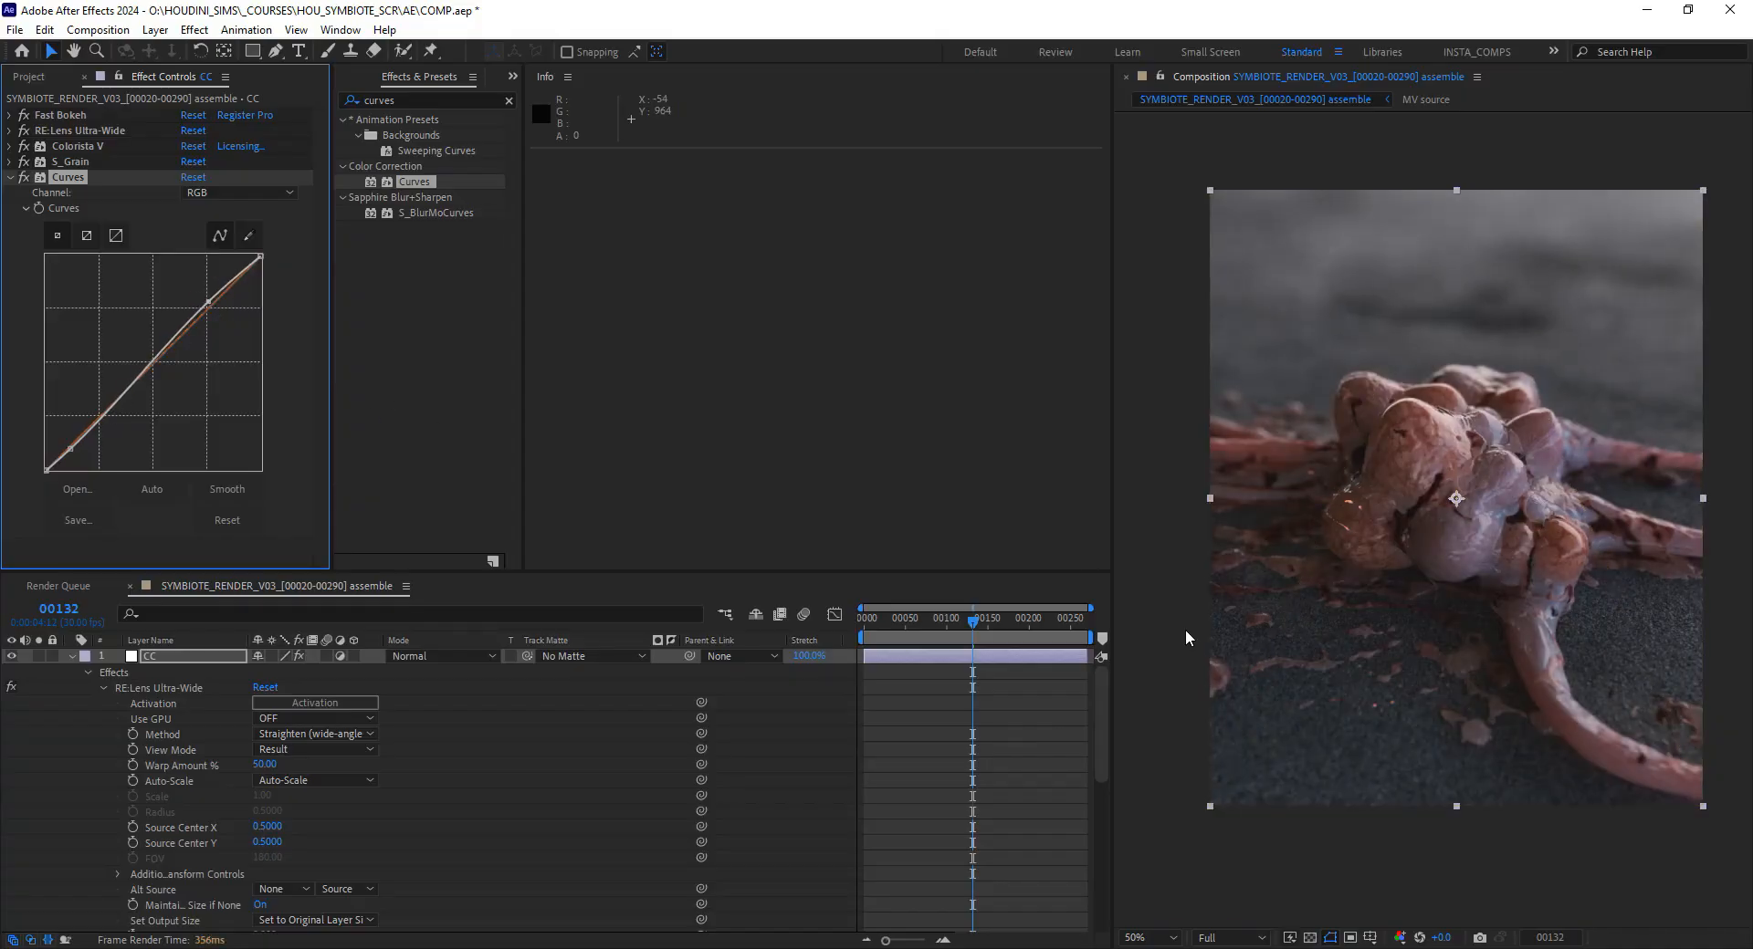
# Examine the graded creature, its tentacles and the ground up close and at full frame
pyautogui.scroll(1, 1625, 680)
pyautogui.moveTo(1659, 688); pyautogui.dragTo(1387, 483)
pyautogui.scroll(1, 1633, 561)
pyautogui.moveTo(1629, 558); pyautogui.dragTo(1543, 438)
pyautogui.scroll(-1, 1509, 497)
pyautogui.scroll(1, 1256, 495)
pyautogui.moveTo(1256, 495); pyautogui.dragTo(1570, 539)
pyautogui.scroll(-1, 1439, 493)
pyautogui.moveTo(1437, 496); pyautogui.dragTo(1397, 559)
pyautogui.scroll(-2, 1497, 543)
pyautogui.scroll(1, 1542, 525)
pyautogui.moveTo(1560, 512); pyautogui.dragTo(1497, 516)
pyautogui.scroll(1, 1552, 538)
pyautogui.moveTo(1616, 567); pyautogui.dragTo(1416, 480)
pyautogui.scroll(-1, 1474, 553)
pyautogui.scroll(1, 1440, 535)
pyautogui.scroll(1, 1437, 555)
pyautogui.scroll(-1, 1417, 482)
pyautogui.moveTo(1314, 422); pyautogui.dragTo(1399, 570)
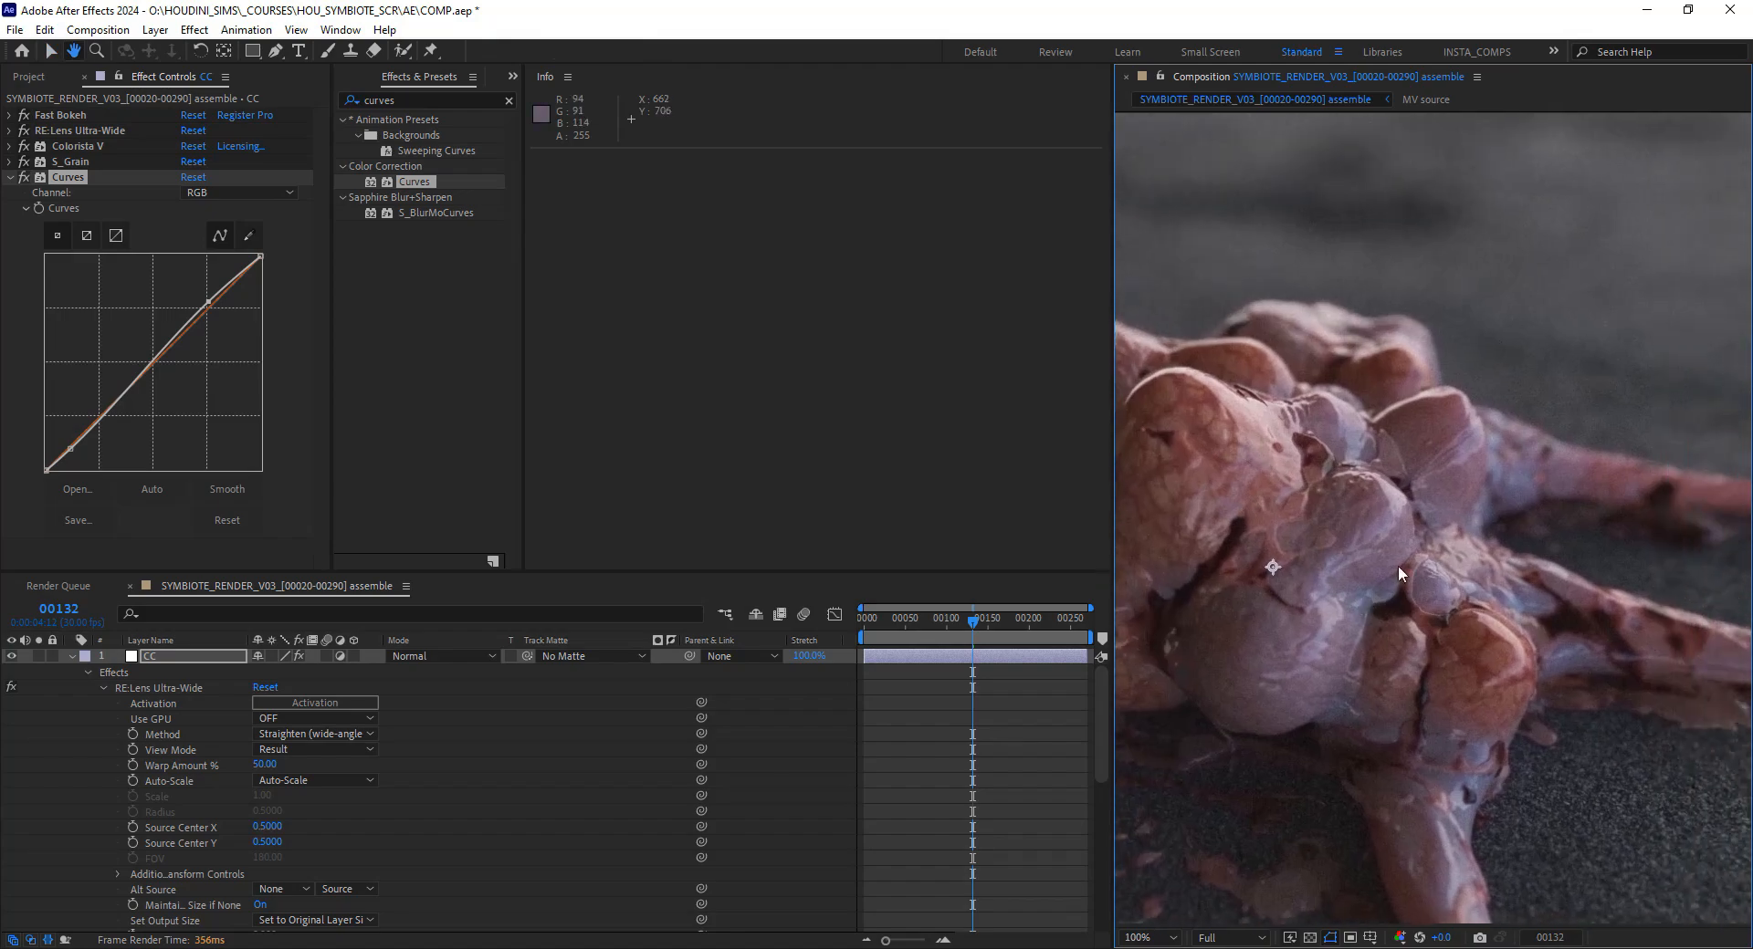
pyautogui.scroll(1, 1506, 392)
pyautogui.scroll(-1, 1360, 512)
pyautogui.scroll(-2, 1220, 552)
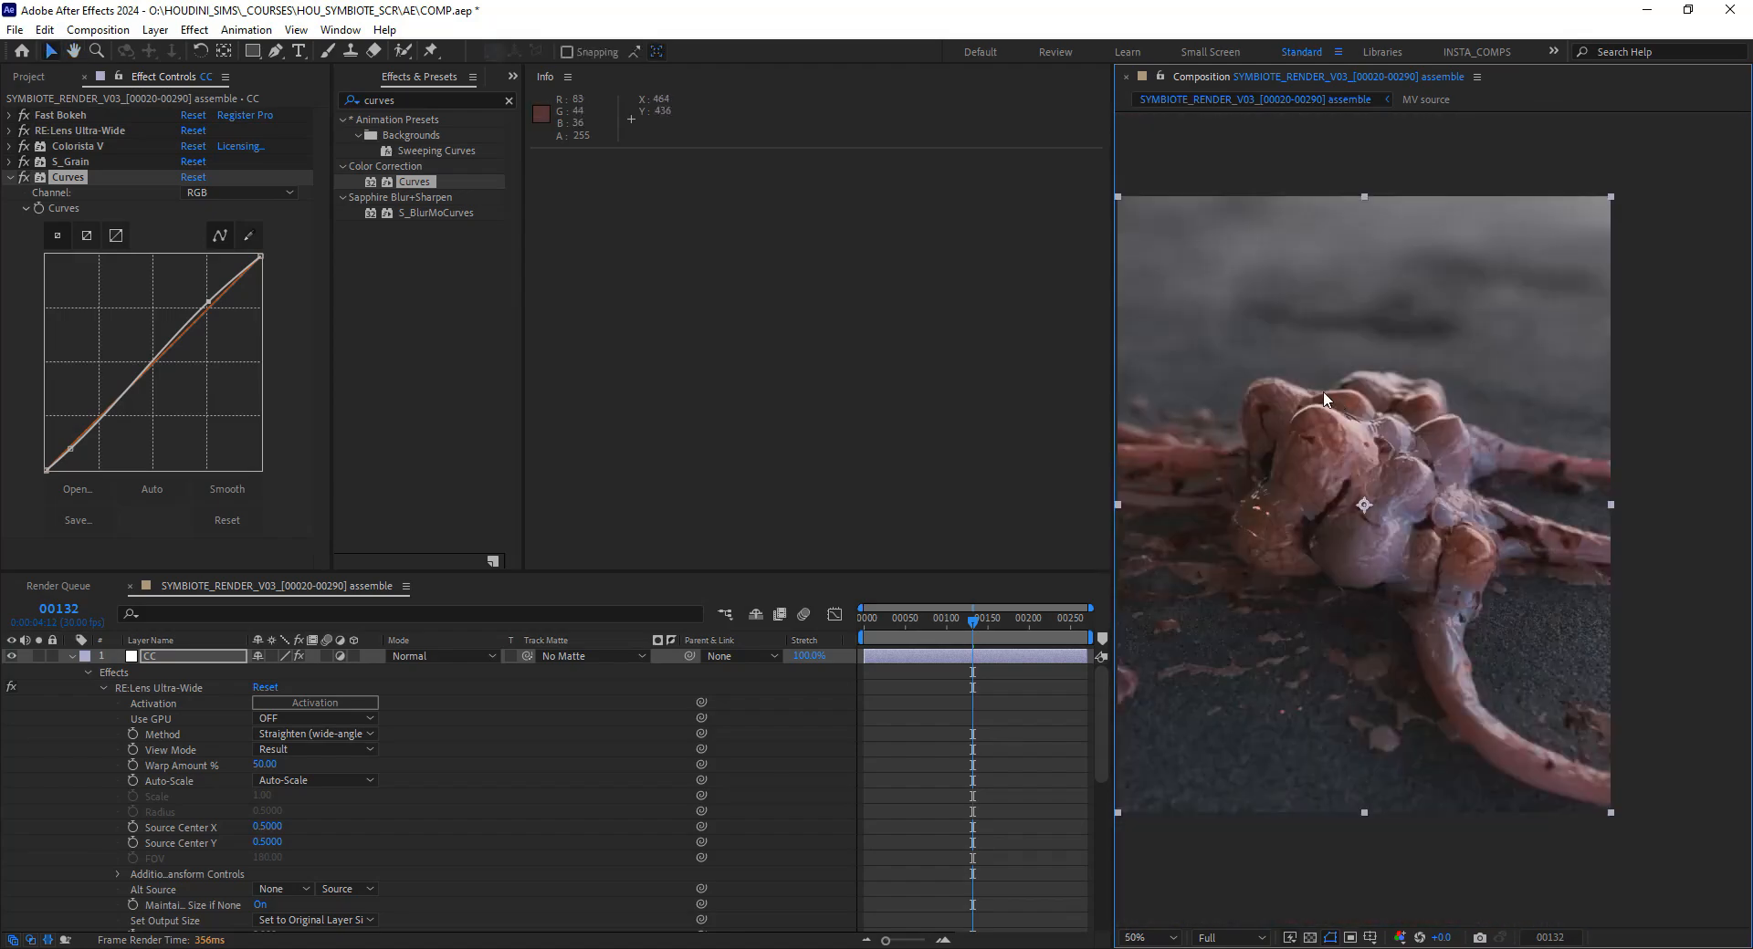
# Collapse the Curves settings, the CC layer's effects list and the properties of the Tran, SSS and Ref layers
pyautogui.click(12, 179)
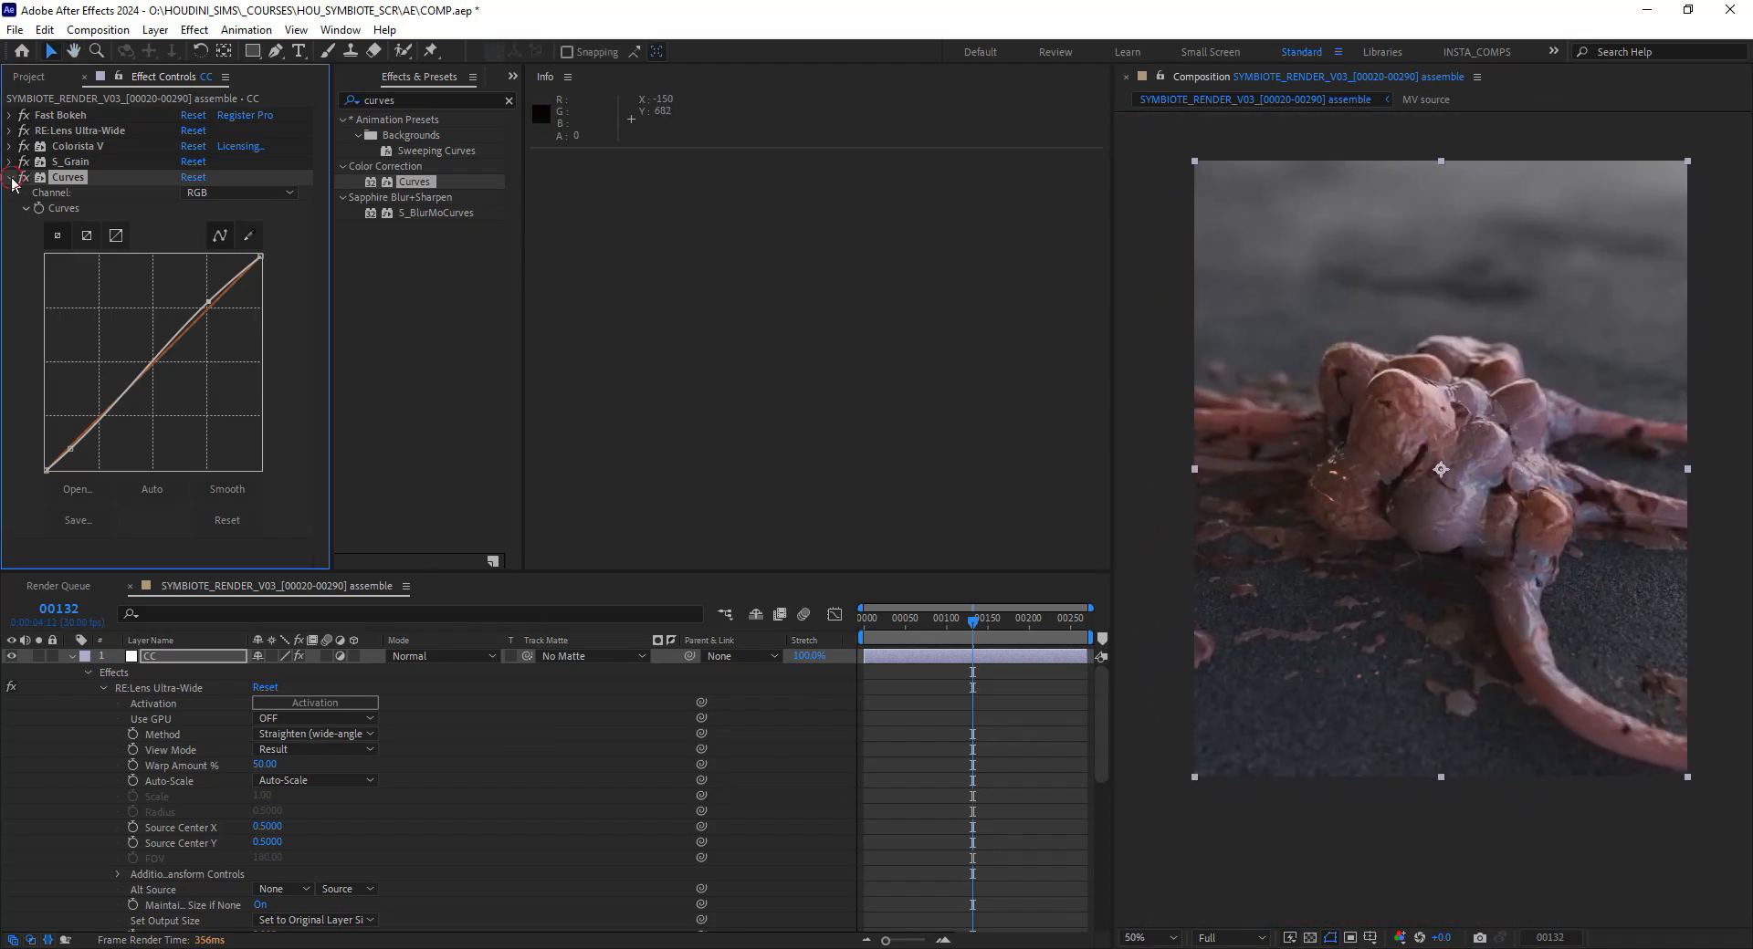
pyautogui.click(90, 672)
pyautogui.click(73, 704)
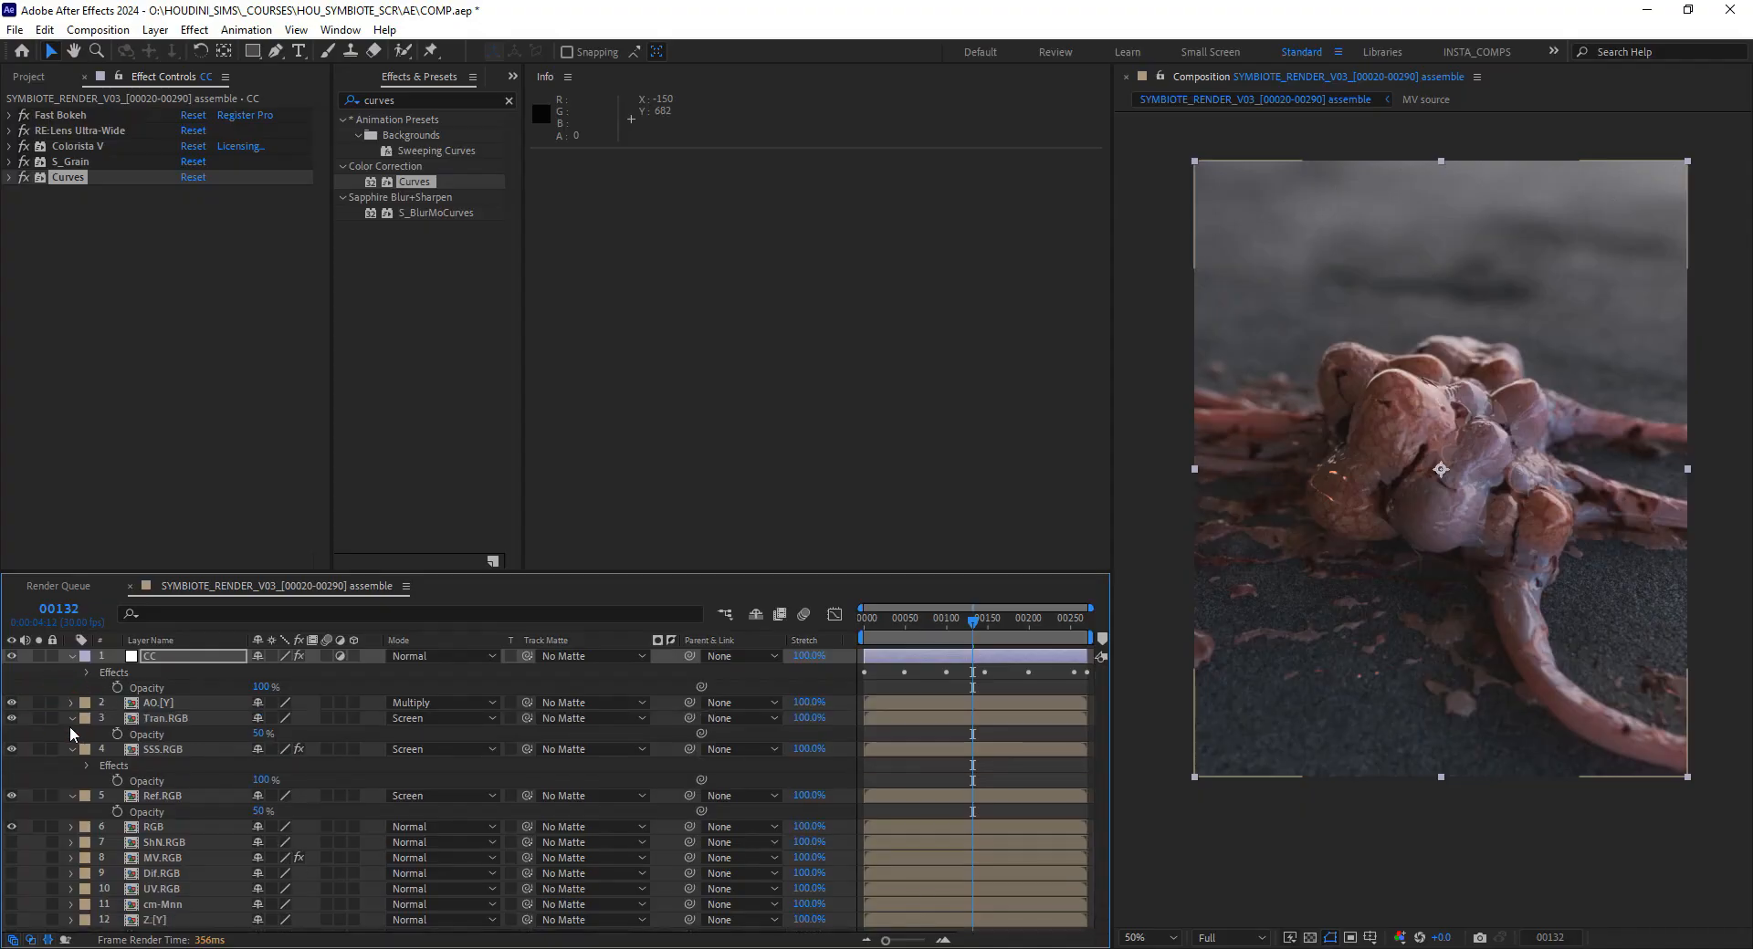
pyautogui.click(70, 729)
pyautogui.click(71, 719)
pyautogui.click(70, 734)
pyautogui.click(71, 751)
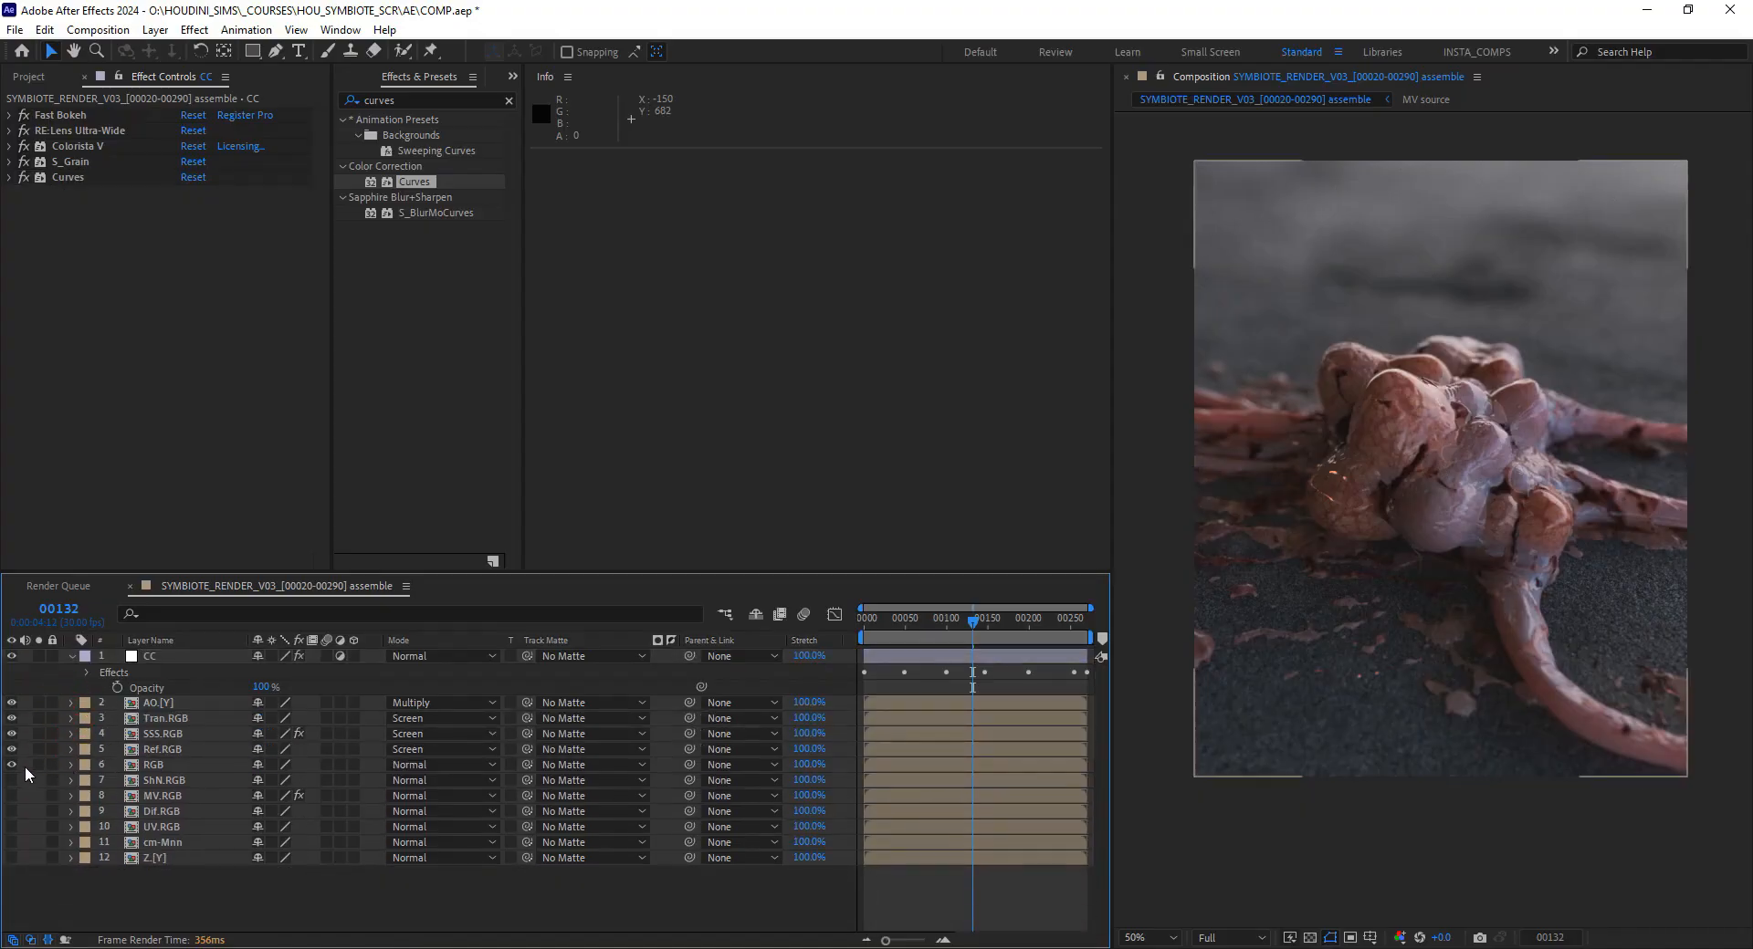
# Compare the raw RGB render with the full composite by repeatedly soloing and unsoloing the RGB layer
pyautogui.click(38, 765)
pyautogui.click(41, 763)
pyautogui.click(41, 763)
pyautogui.click(41, 764)
pyautogui.click(41, 763)
pyautogui.click(41, 765)
pyautogui.click(41, 765)
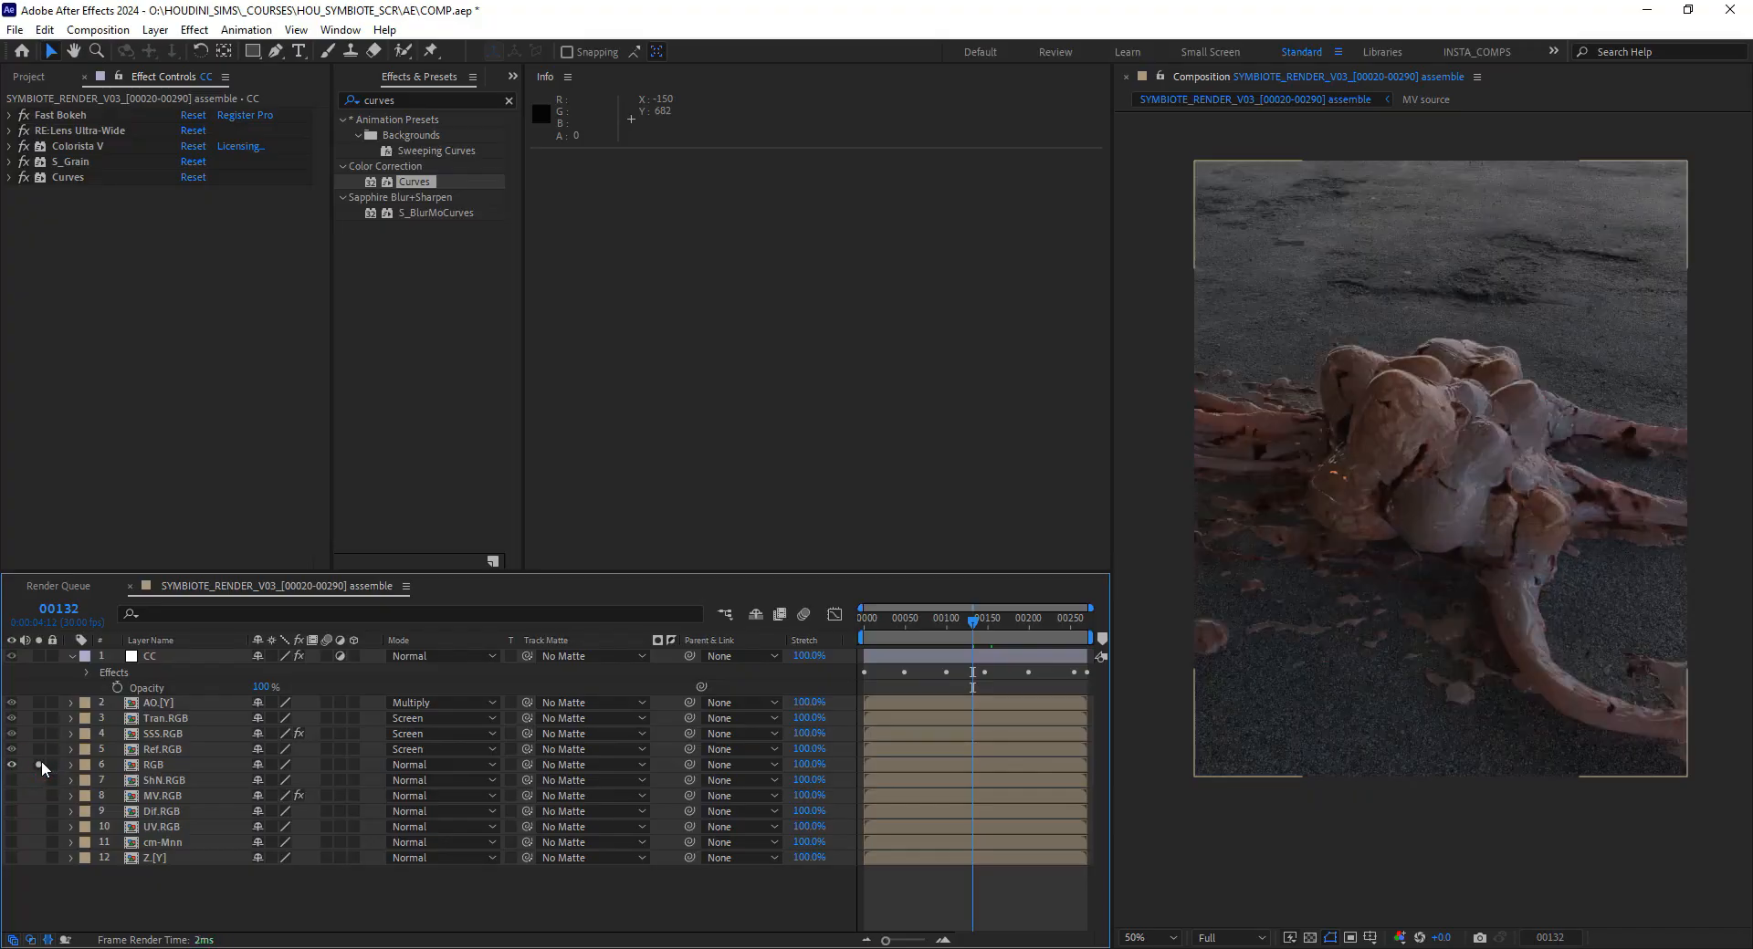
pyautogui.click(41, 765)
pyautogui.click(41, 761)
pyautogui.click(41, 761)
pyautogui.click(41, 762)
pyautogui.click(41, 761)
pyautogui.click(41, 761)
pyautogui.click(41, 762)
pyautogui.click(41, 761)
pyautogui.click(41, 762)
# Save the composite project and bring up the list of project items
pyautogui.click(73, 217)
pyautogui.hotkey('ctrl', 's')
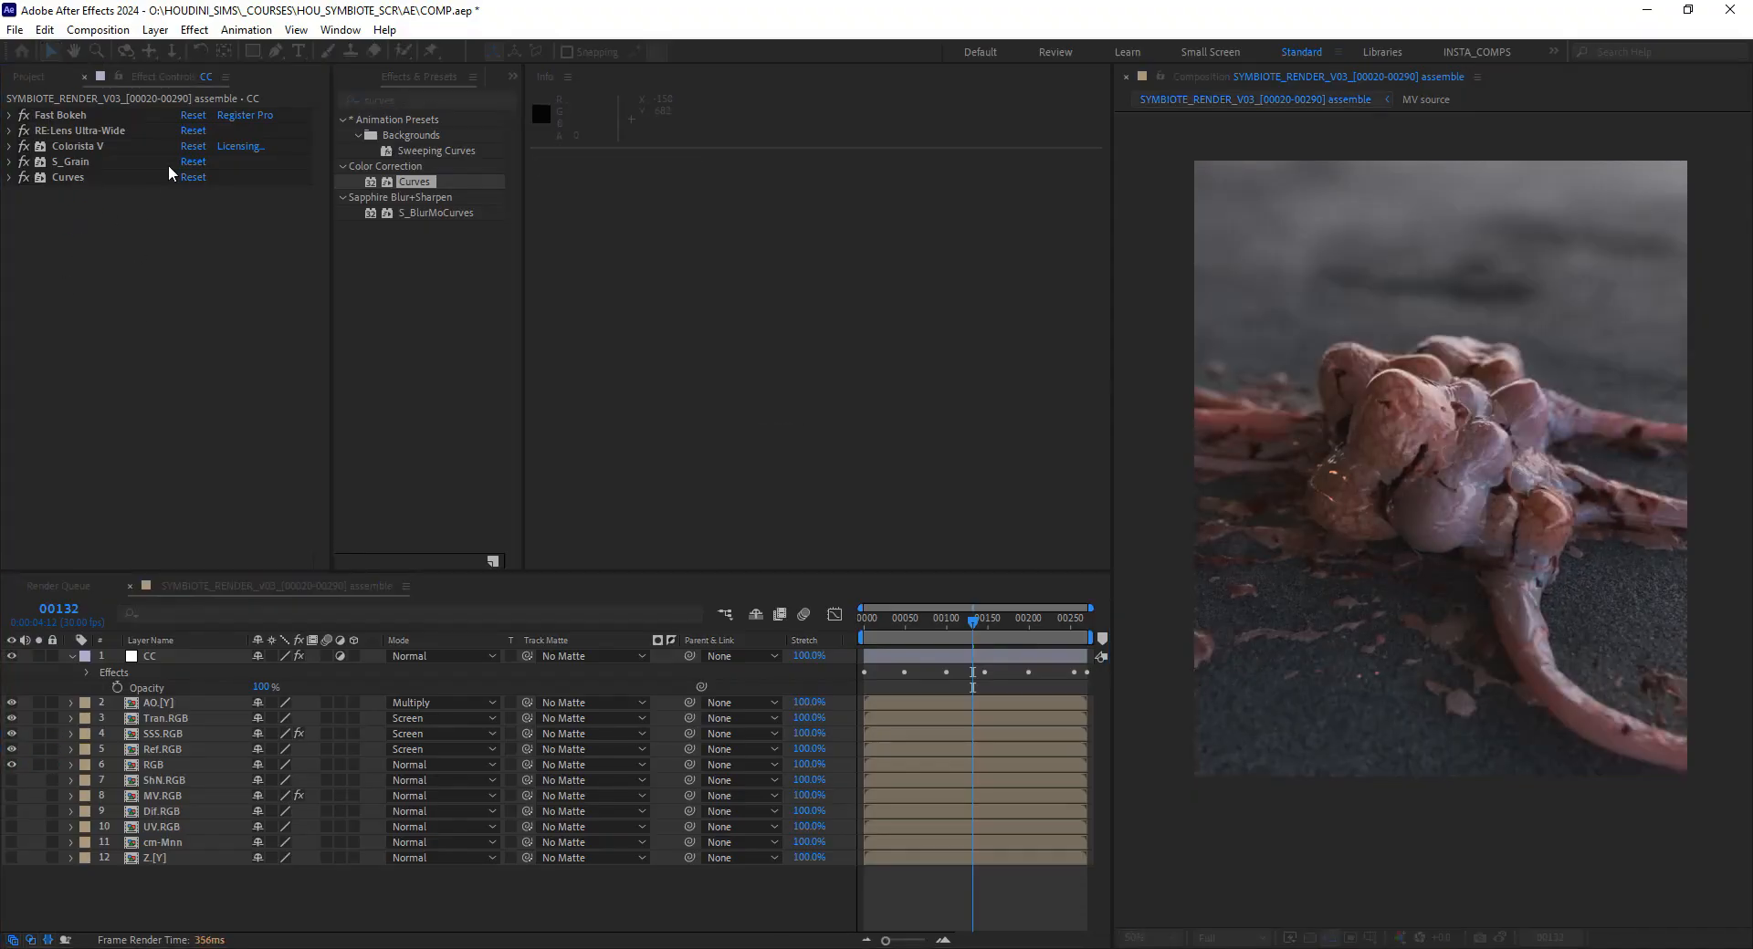
pyautogui.hotkey('ctrl', '0')
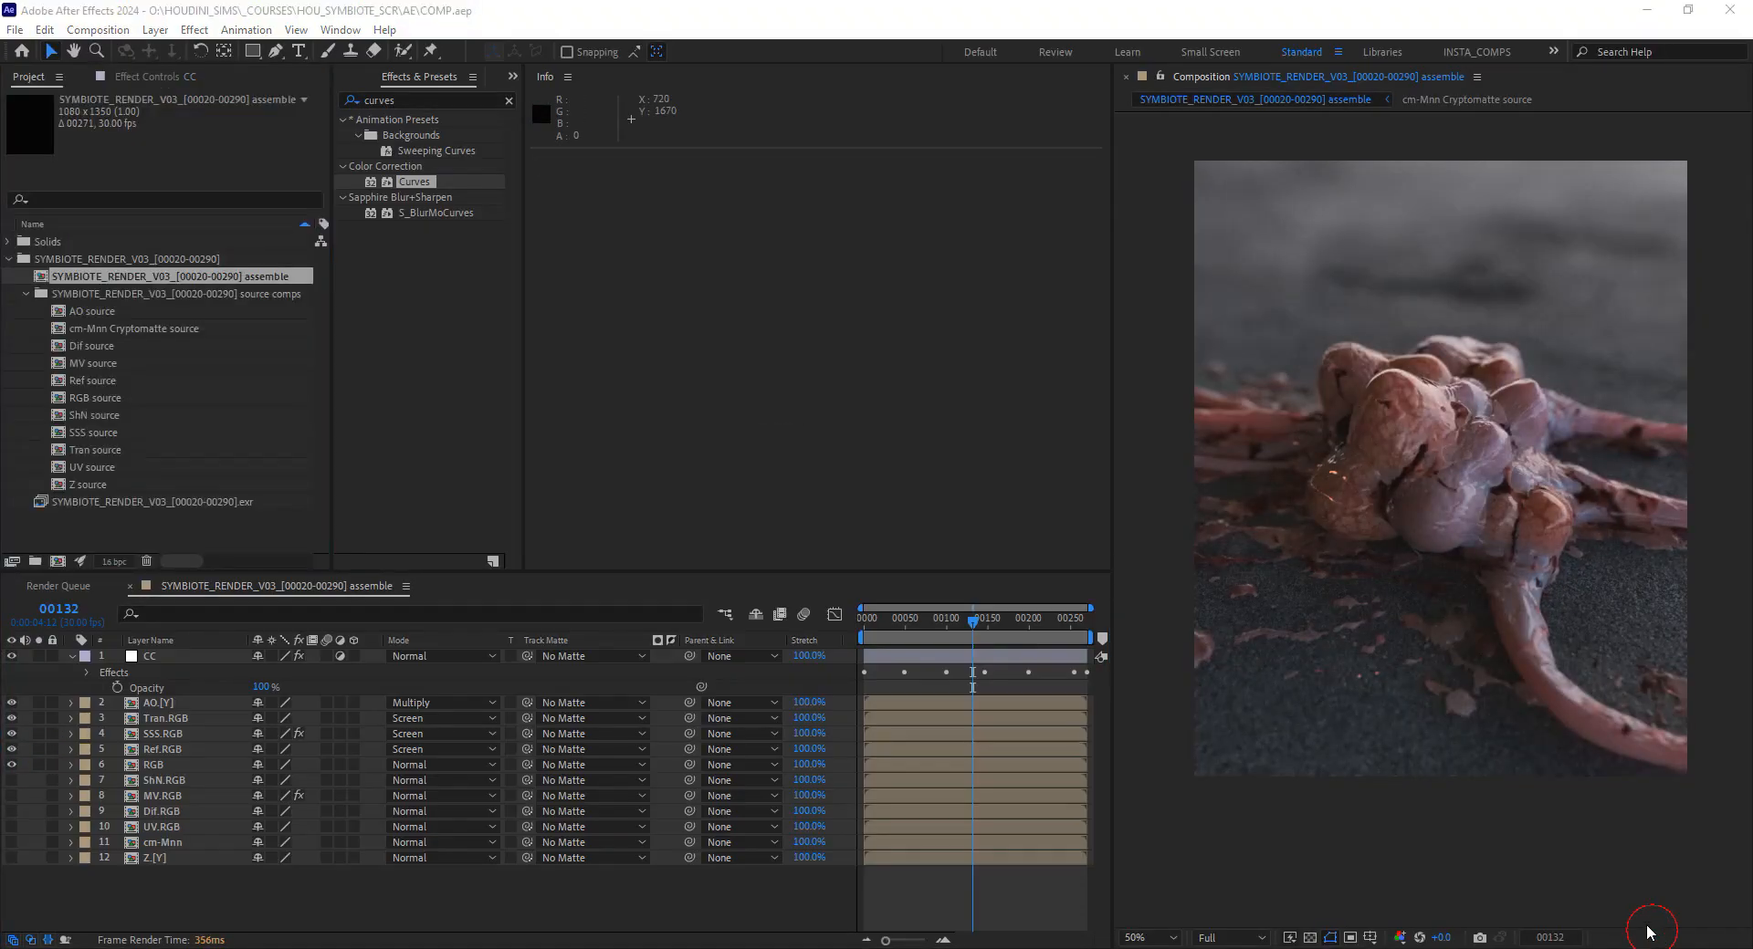
# Try adding the Real Glow effect to the CC layer below Curves
pyautogui.click(172, 657)
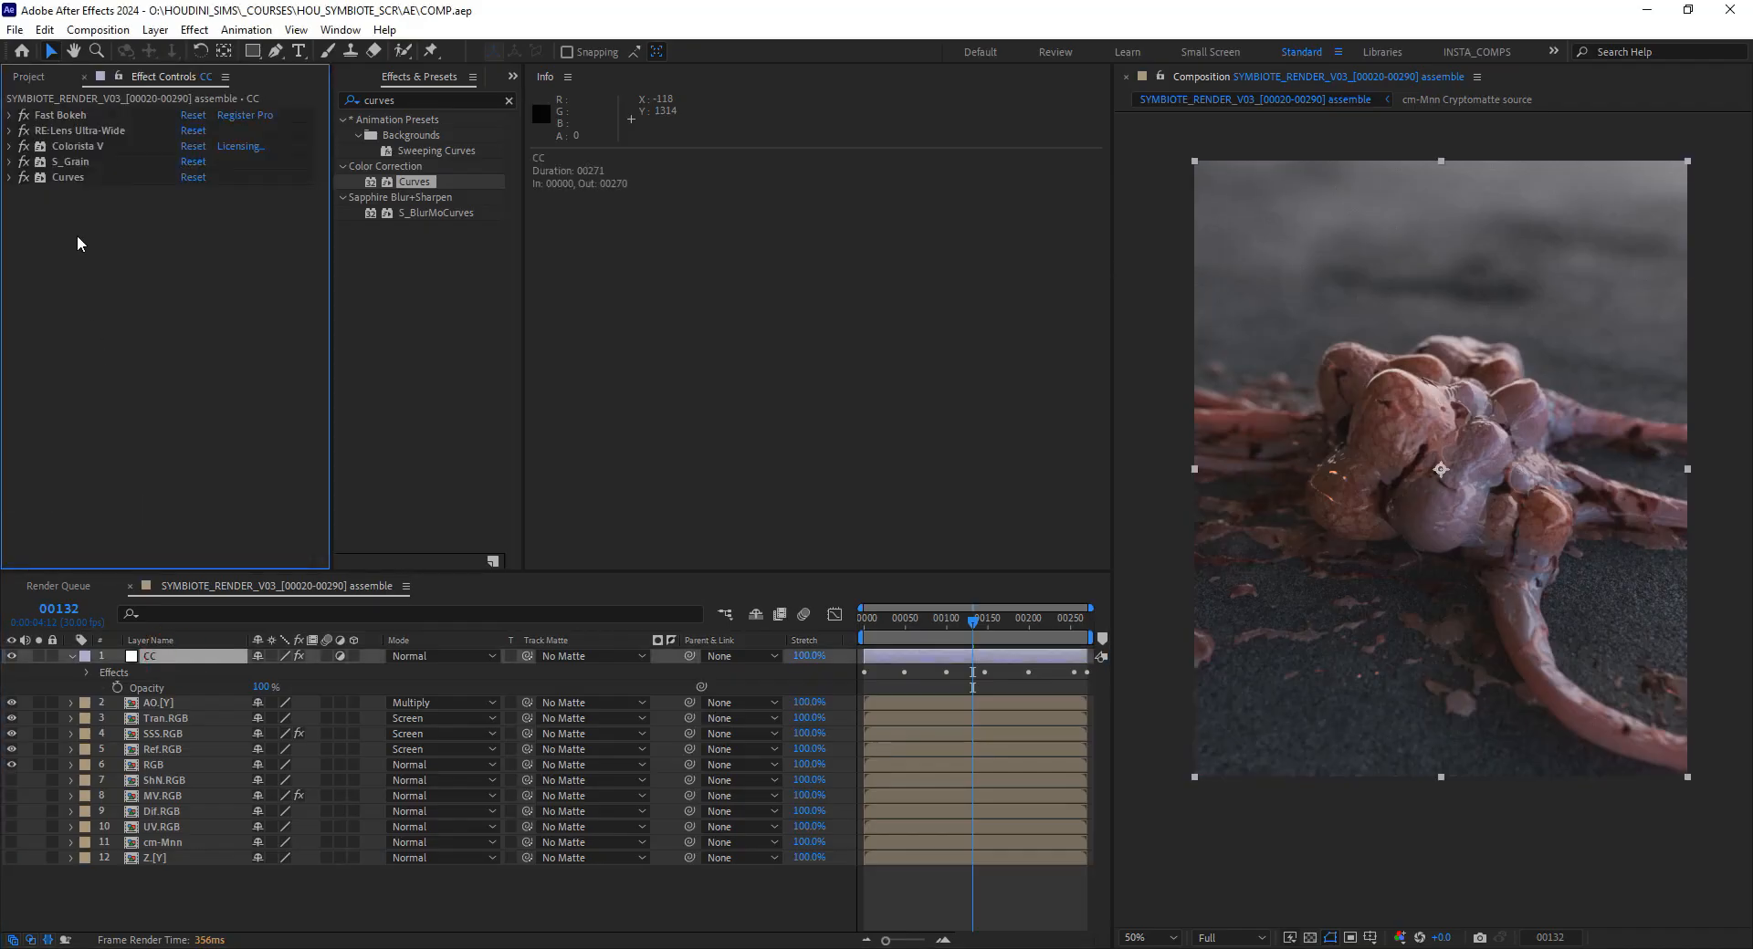
pyautogui.click(408, 97)
pyautogui.write('glow r')
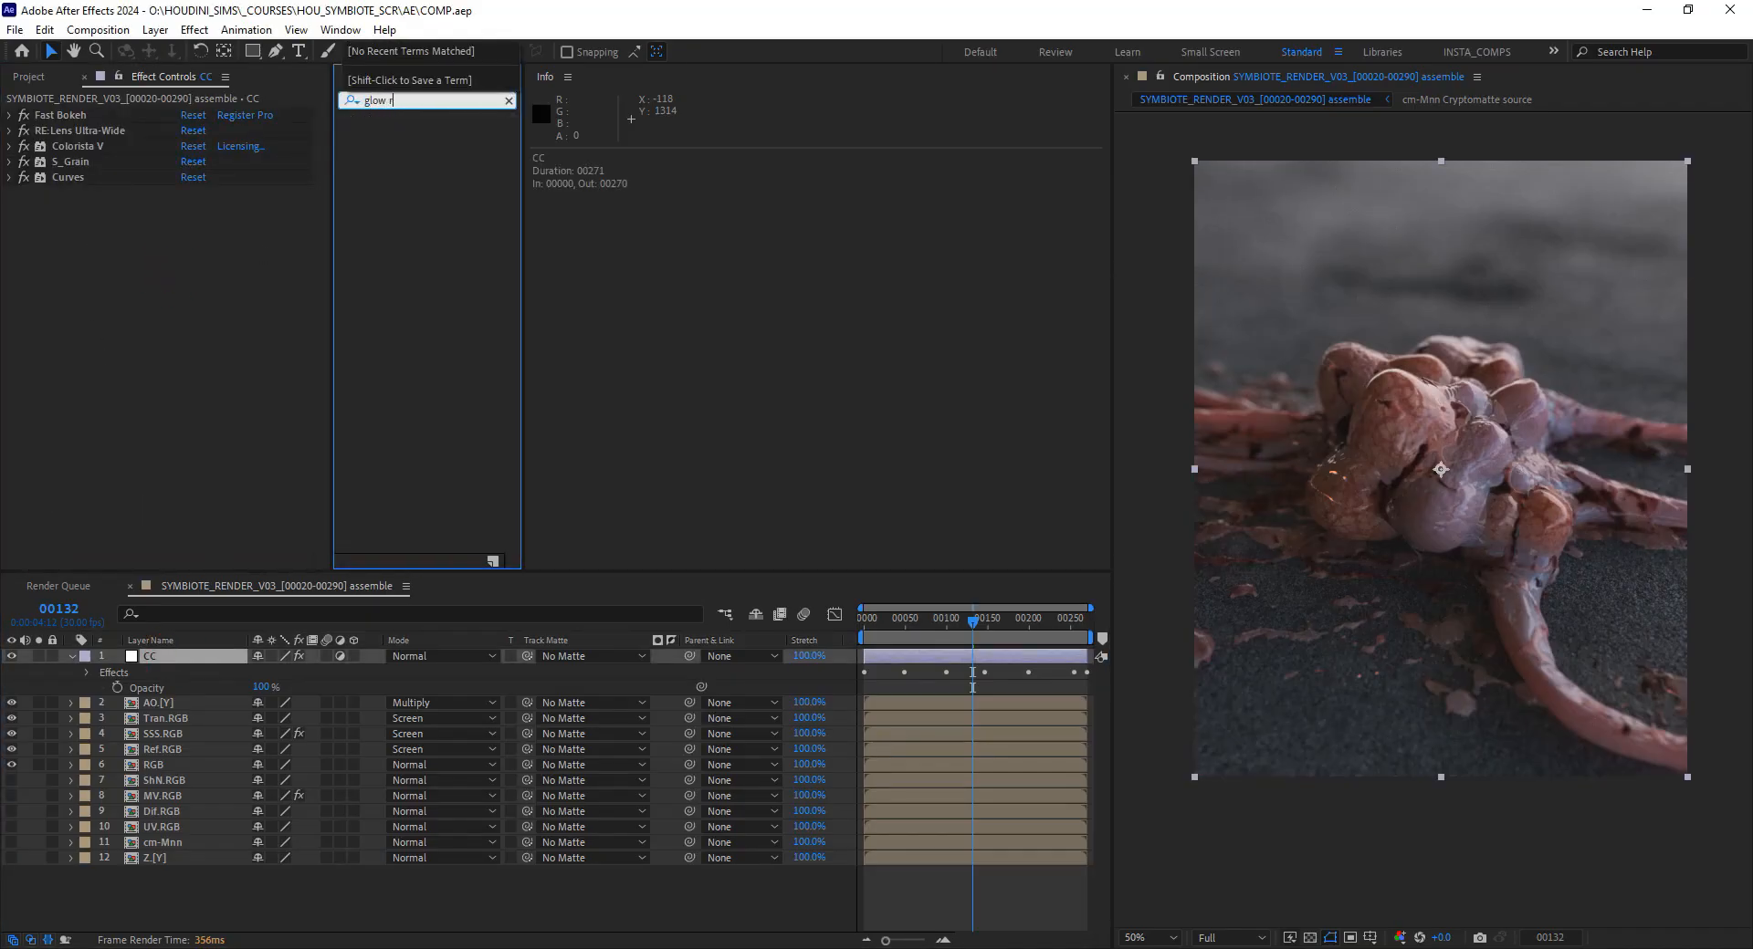
pyautogui.write('real')
pyautogui.moveTo(405, 135); pyautogui.dragTo(258, 260)
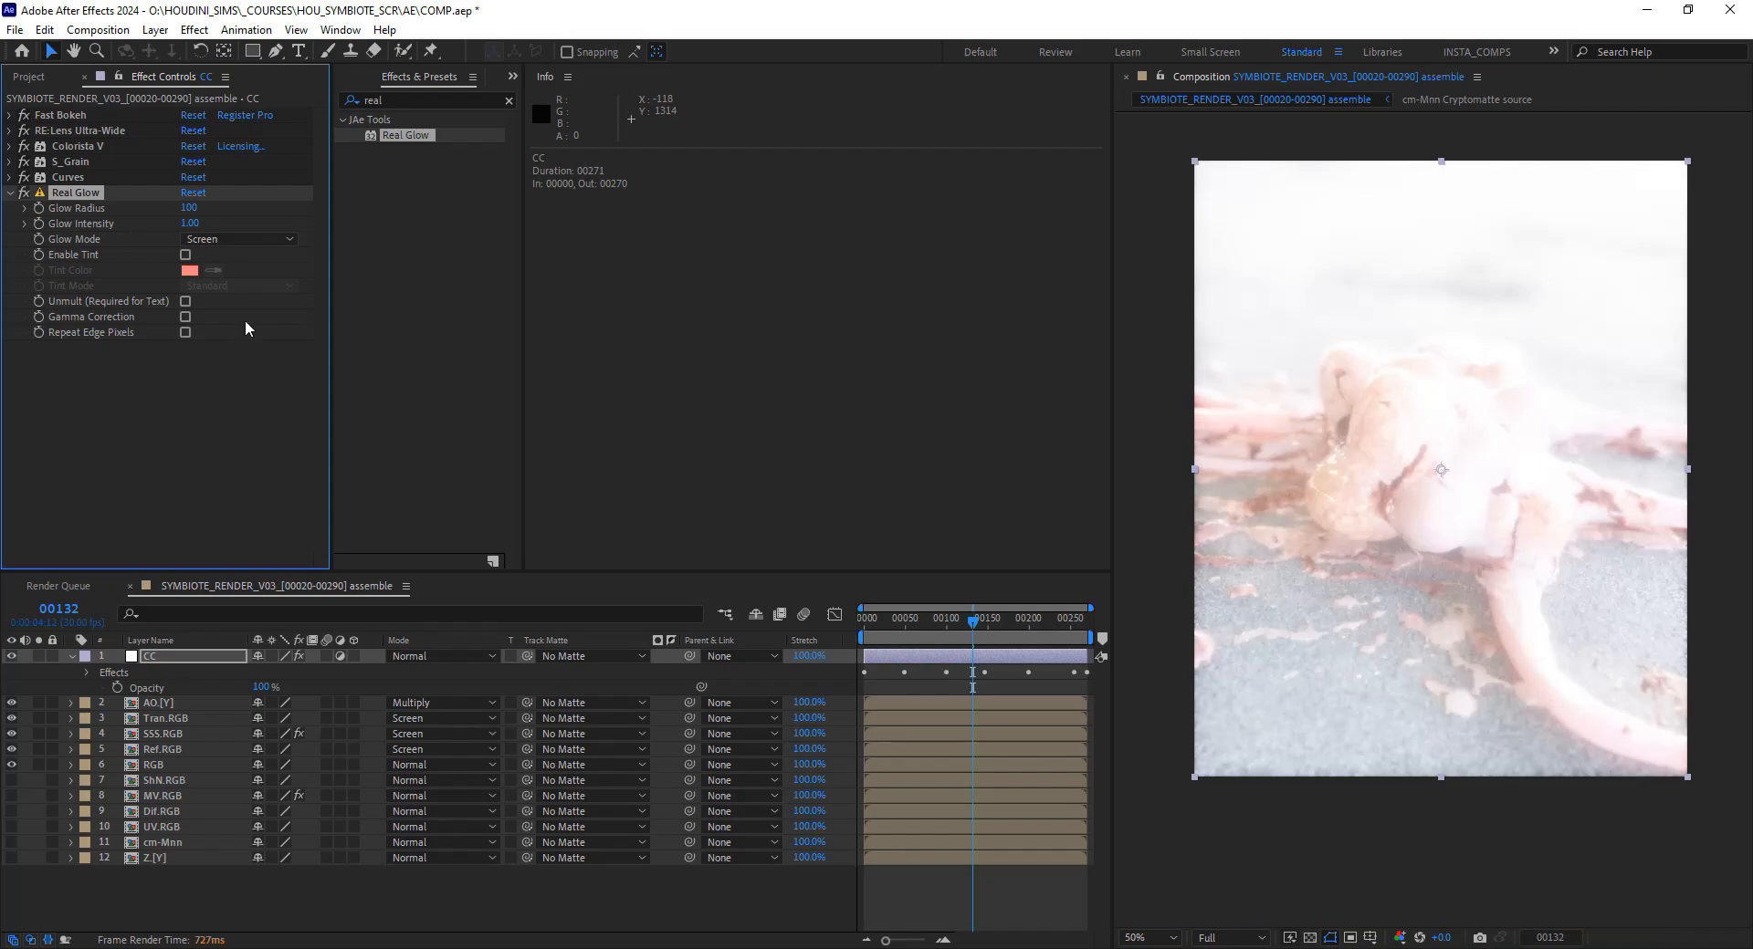
# Set Real Glow's Glow Radius to 10 and Glow Intensity to 0.02, comparing the image with and without it
pyautogui.write('10')
pyautogui.press('Tab')
pyautogui.write('0.02')
pyautogui.press('Return')
pyautogui.click(29, 193)
pyautogui.click(29, 194)
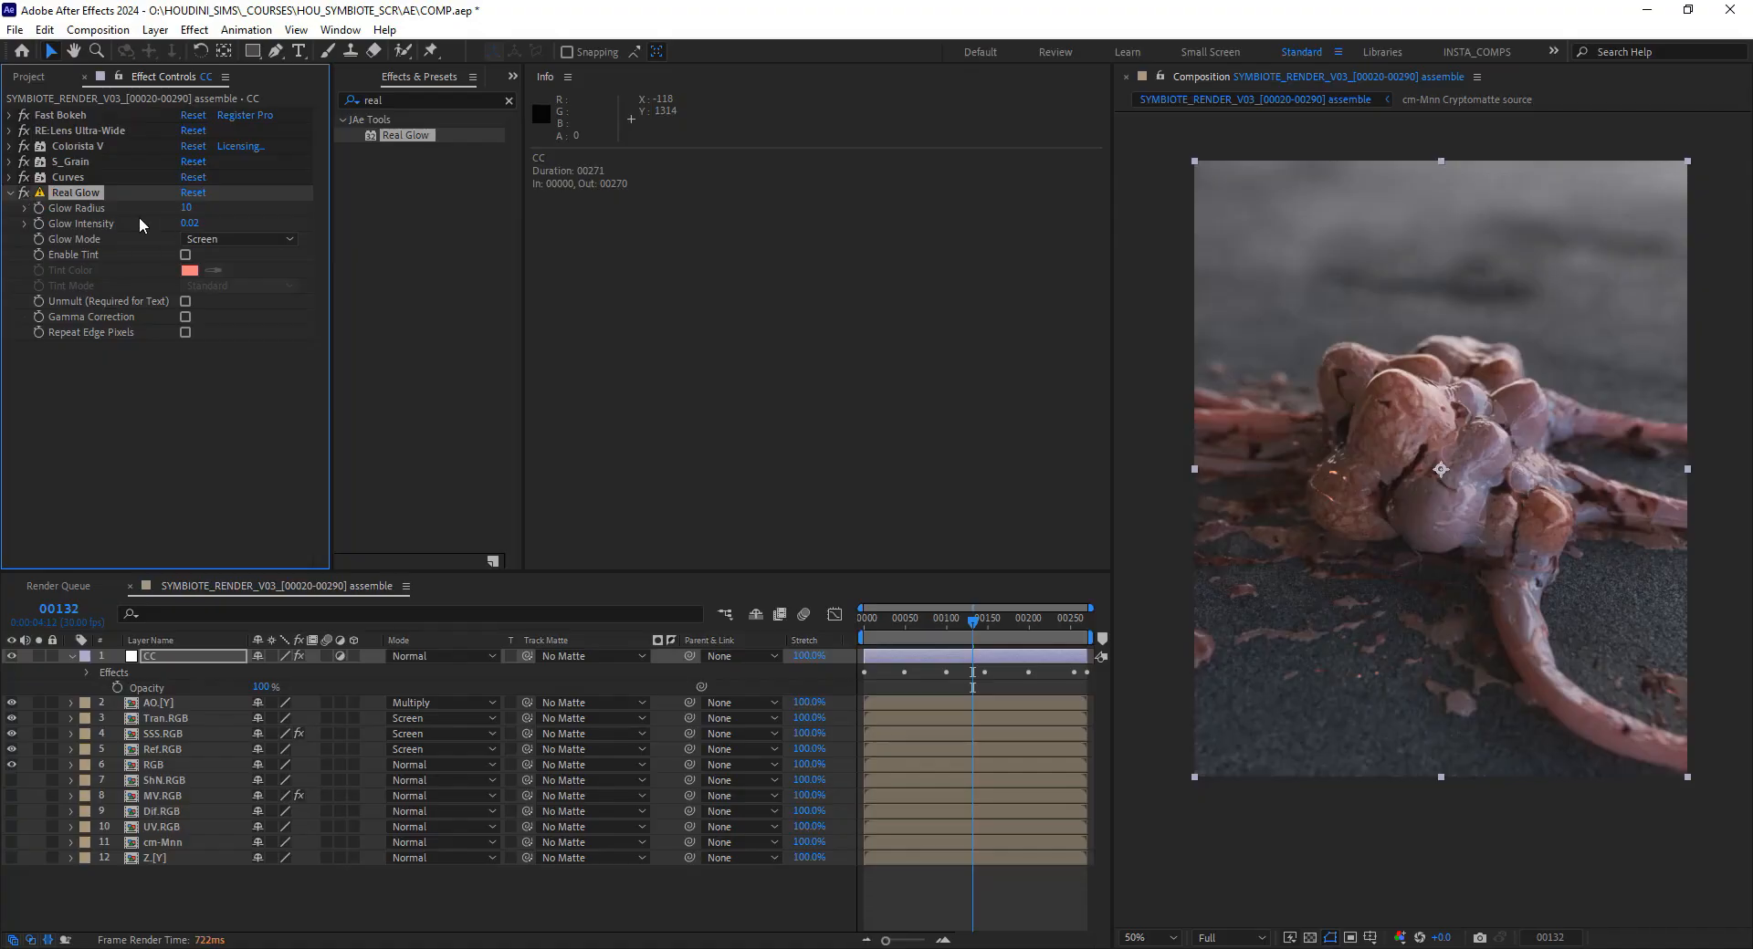
# Try Real Glow with Glow Intensity at 0.05 and remove the effect from the CC layer
pyautogui.press('Tab')
pyautogui.write('0.01')
pyautogui.press('Return')
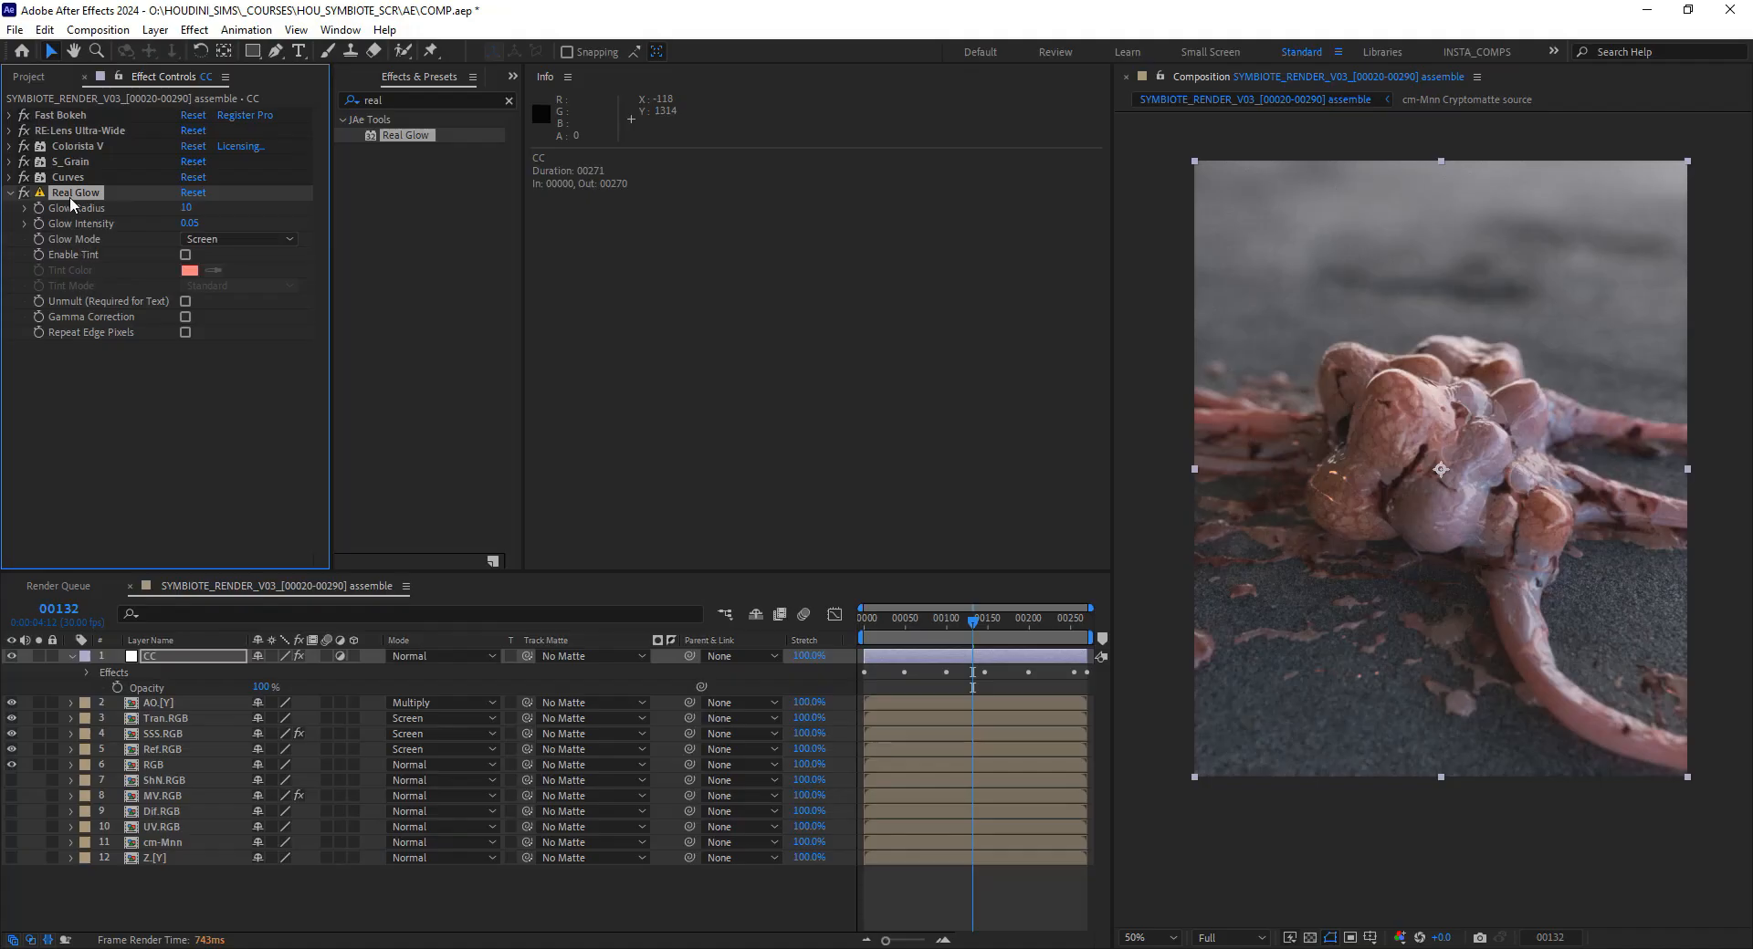
pyautogui.press('Delete')
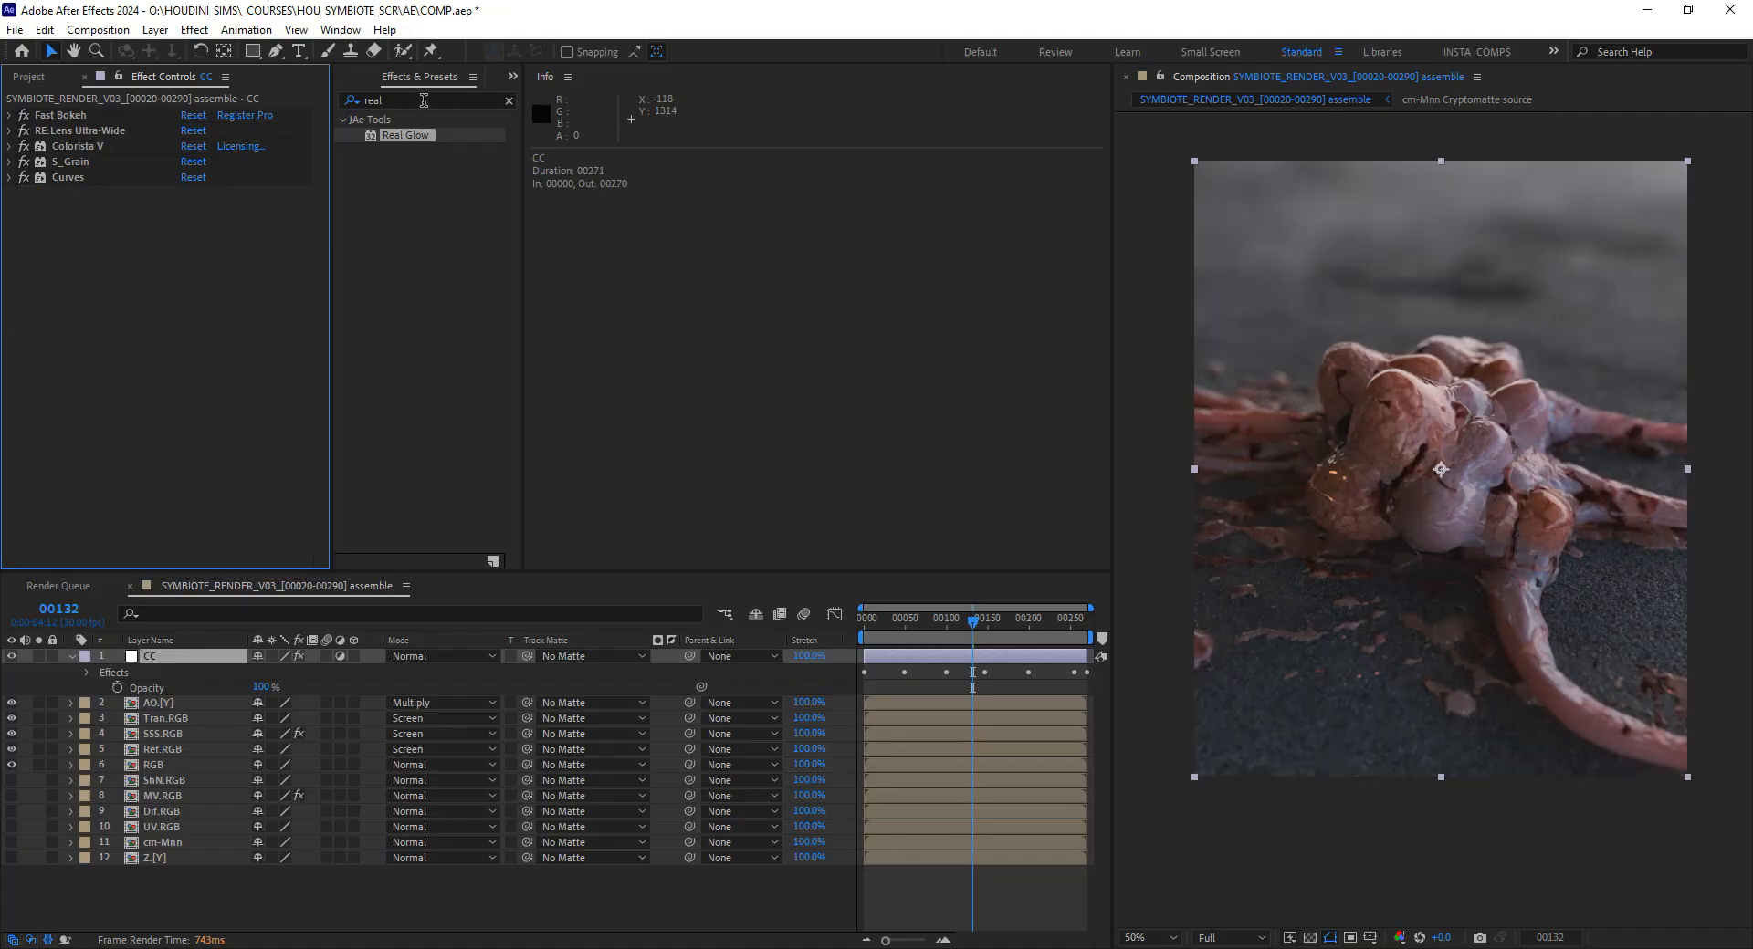
# Add the Deep Glow effect to the CC layer
pyautogui.click(425, 101)
pyautogui.write('glow')
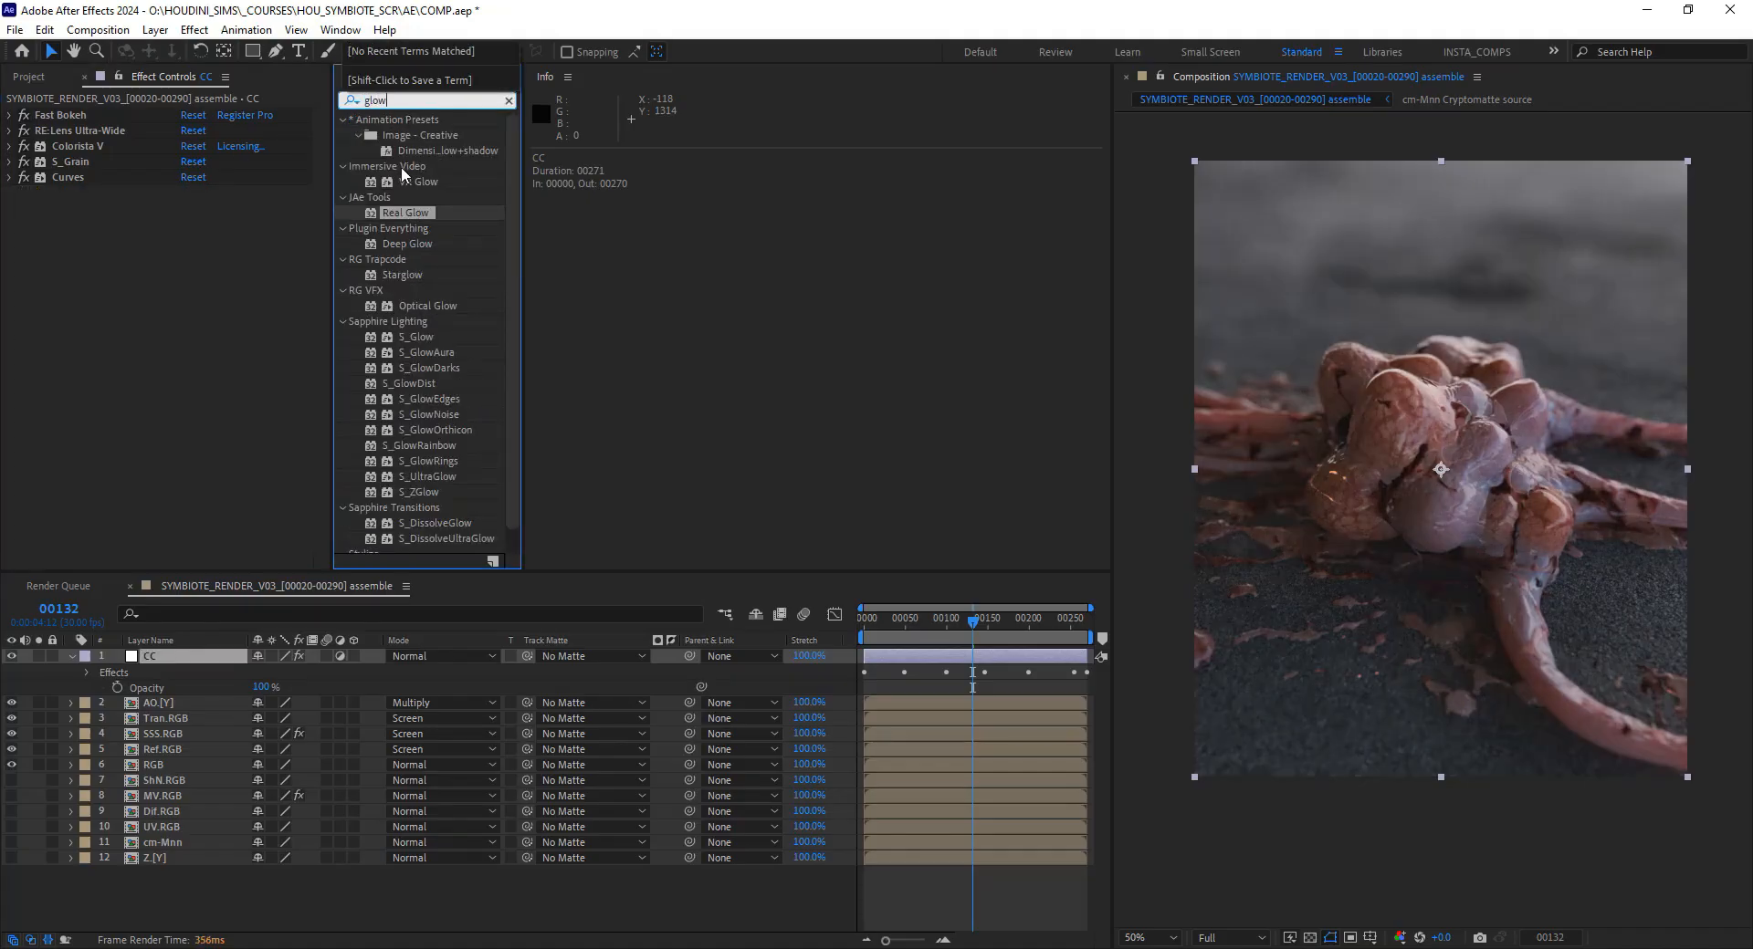
pyautogui.doubleClick(402, 242)
# Set Deep Glow's Radius to 20 and Exposure to 0.10
pyautogui.click(196, 208)
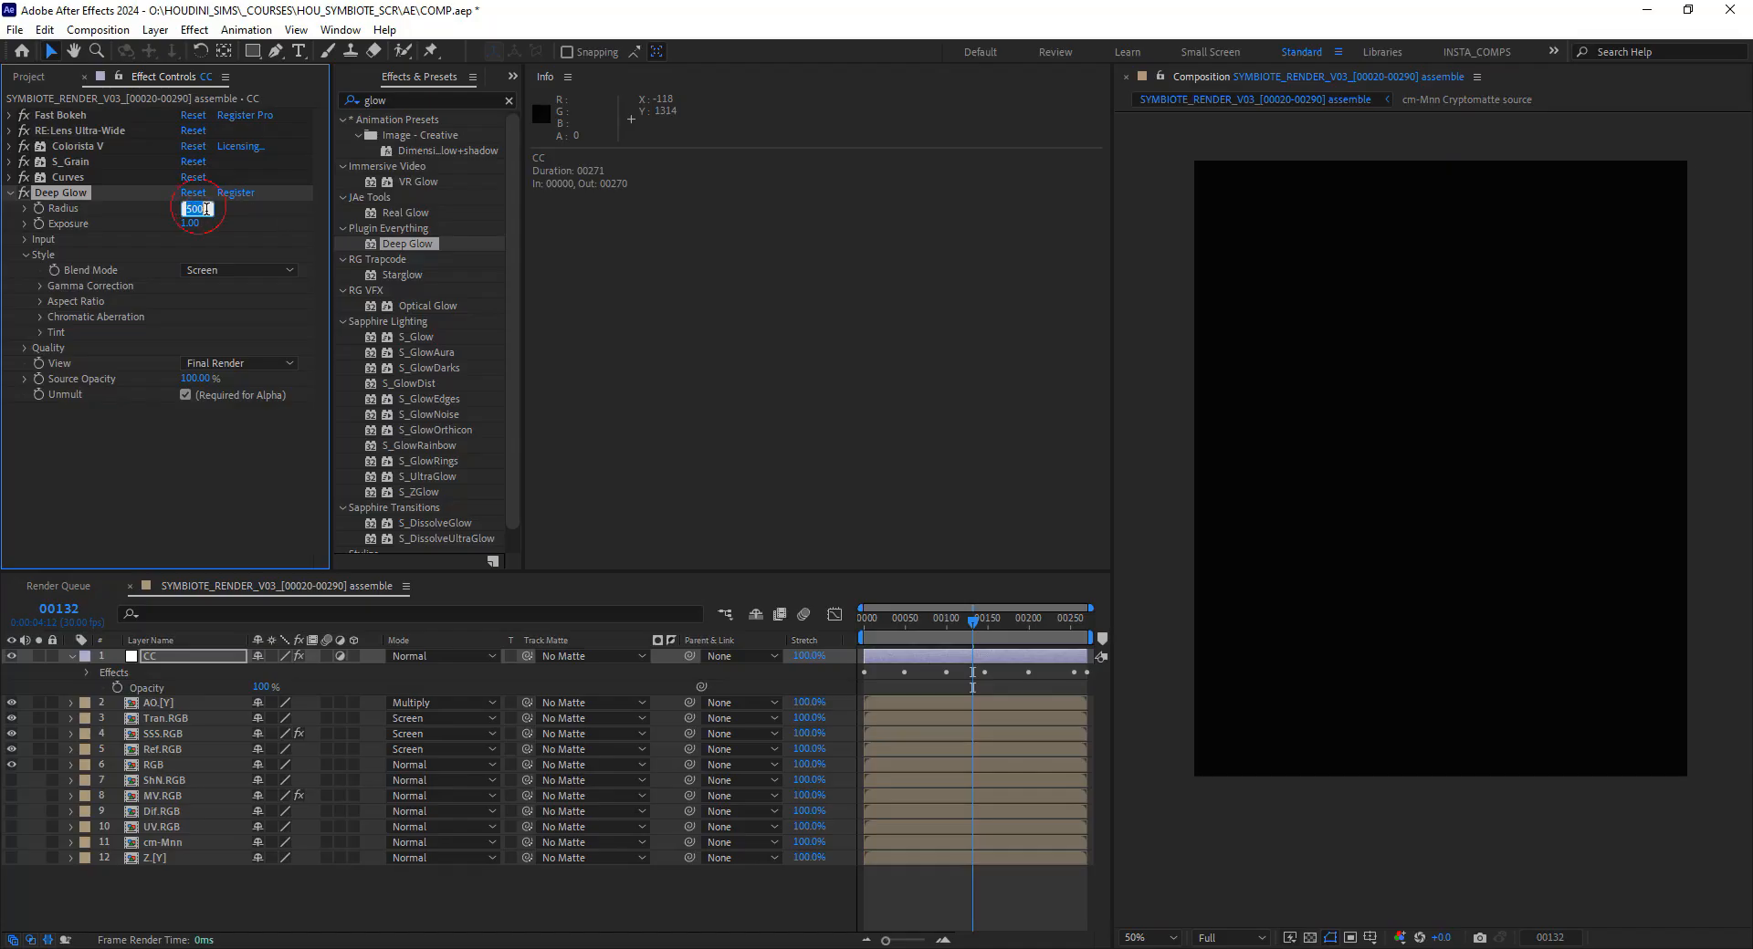
pyautogui.write('10')
pyautogui.press('Tab')
pyautogui.write('0.02')
pyautogui.press('Return')
pyautogui.write('.1')
pyautogui.press('Return')
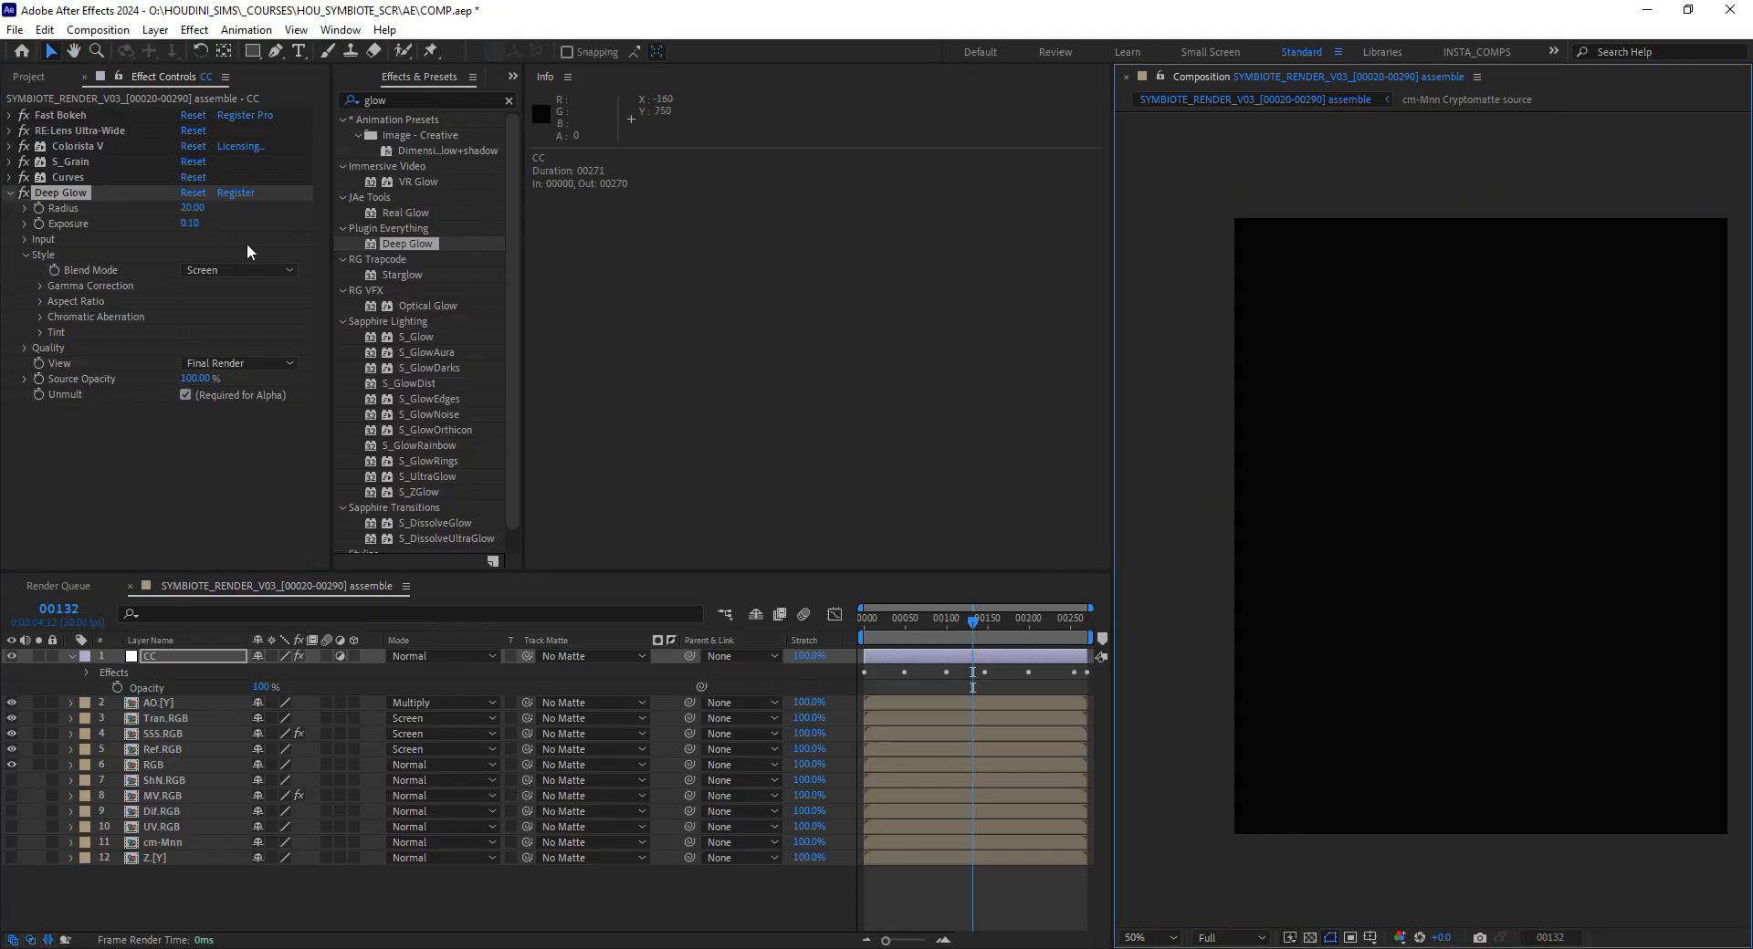
# Switch Deep Glow's View to Glow Input, leaving its Blend Mode on Screen
pyautogui.click(239, 270)
pyautogui.click(33, 323)
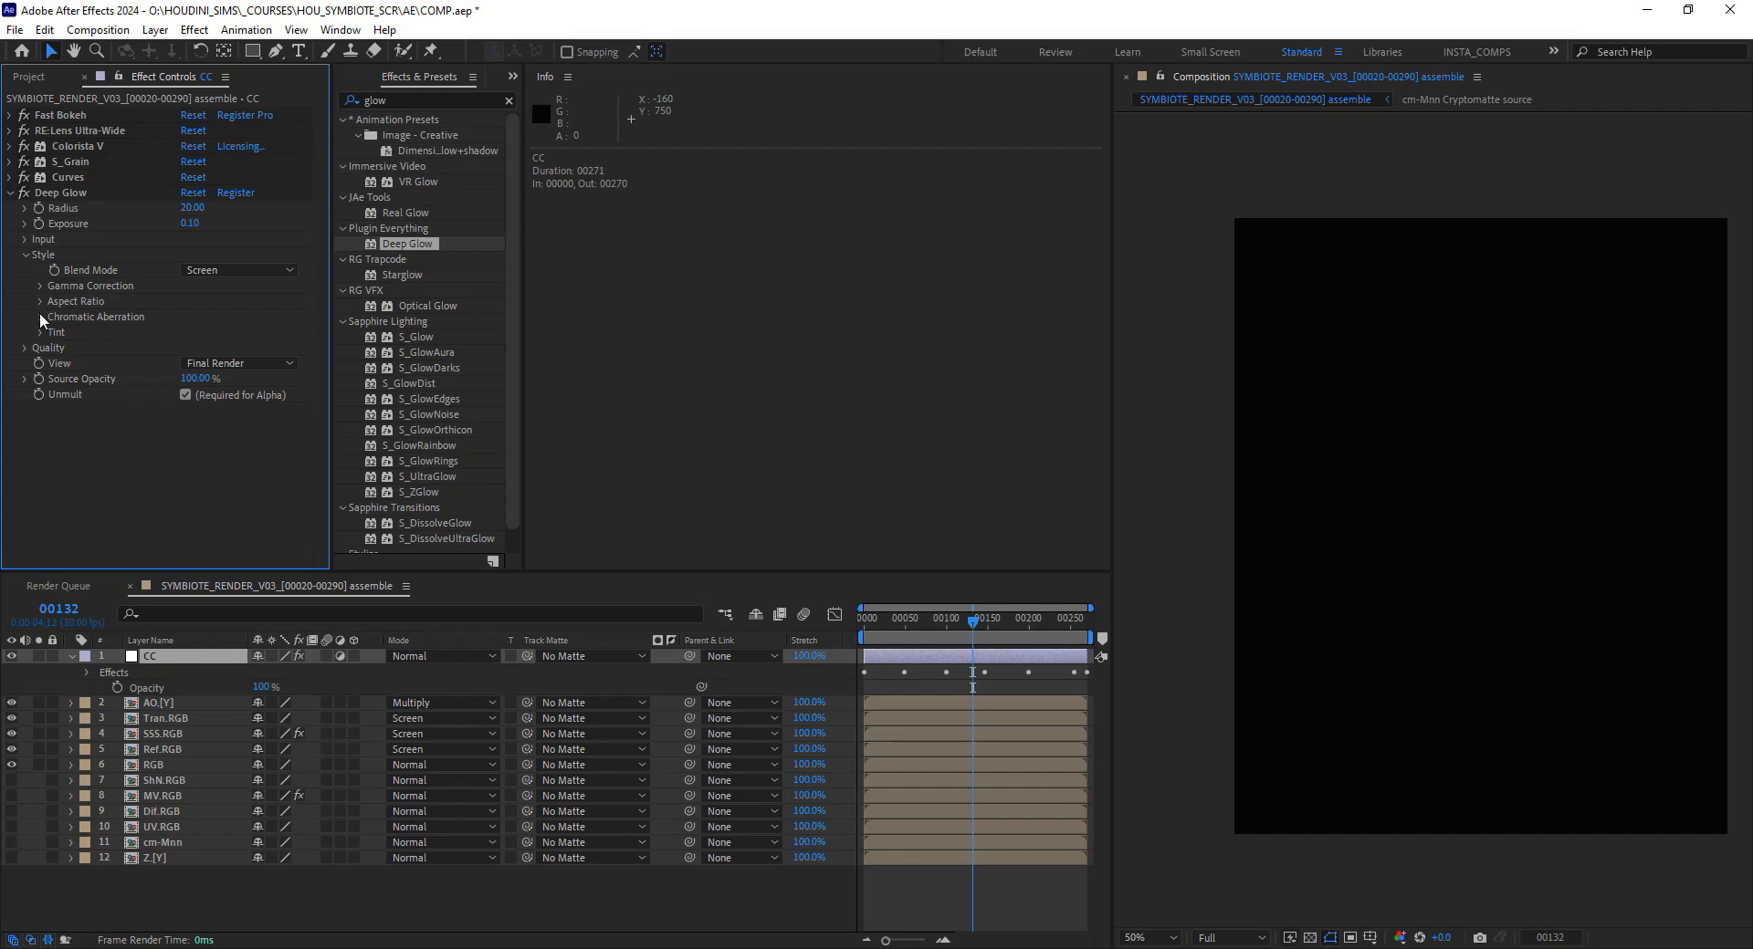
pyautogui.click(217, 365)
pyautogui.click(203, 398)
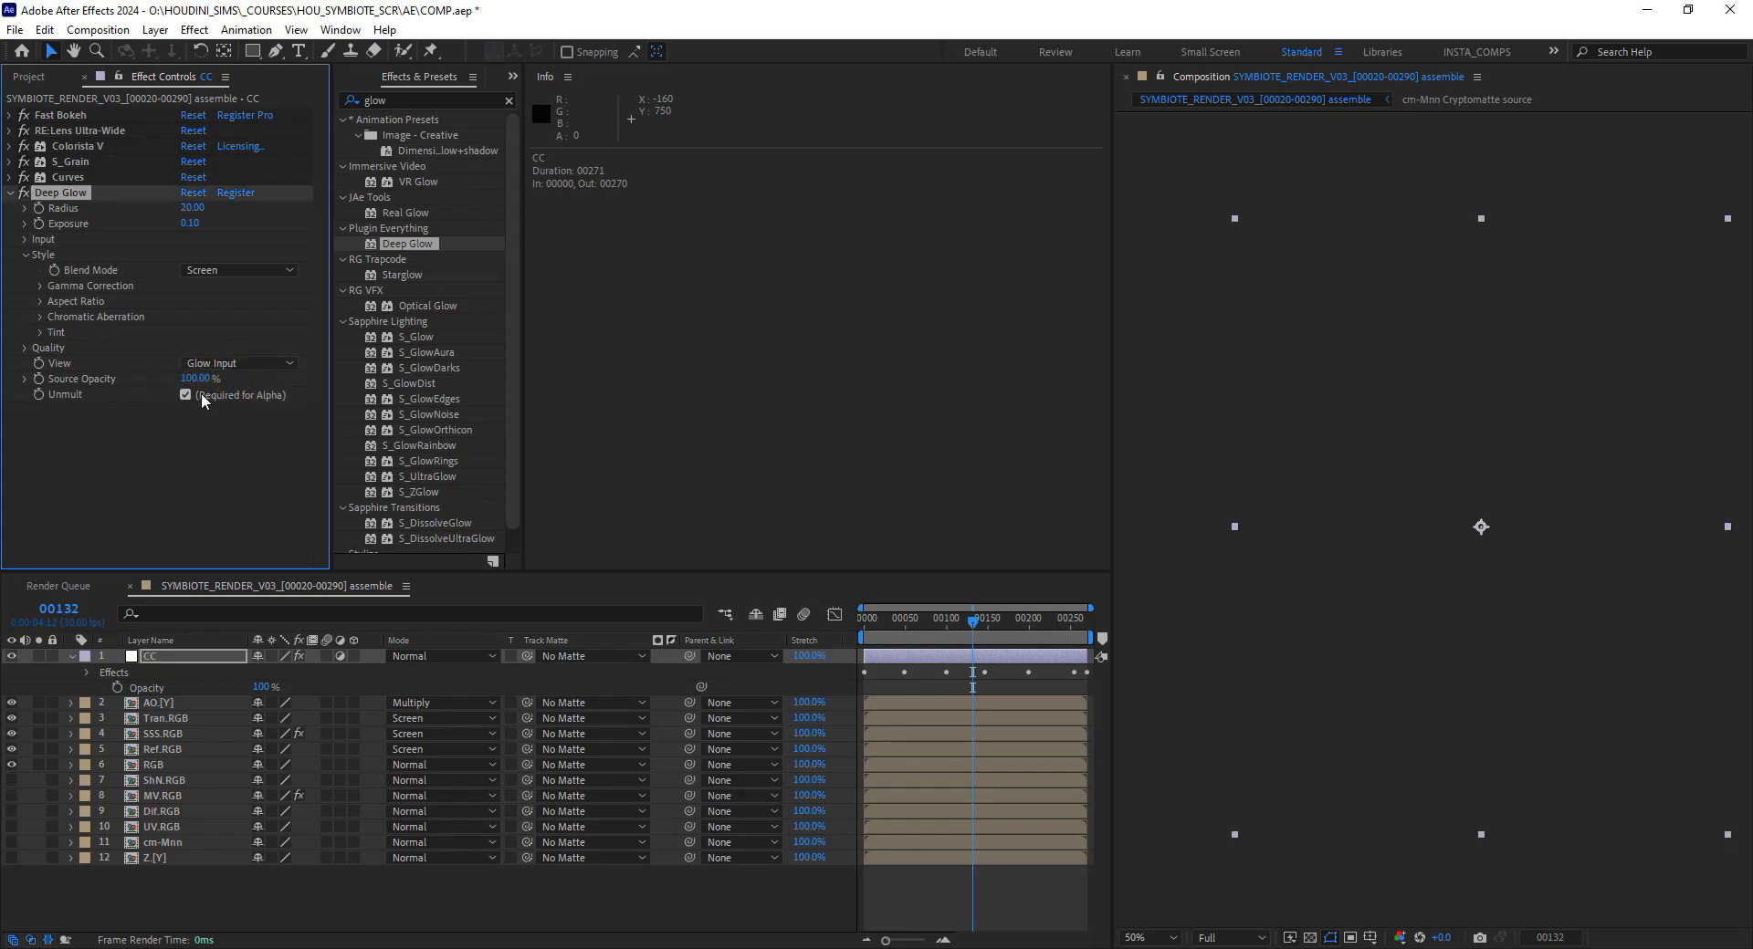
pyautogui.moveTo(1435, 496); pyautogui.dragTo(1365, 461)
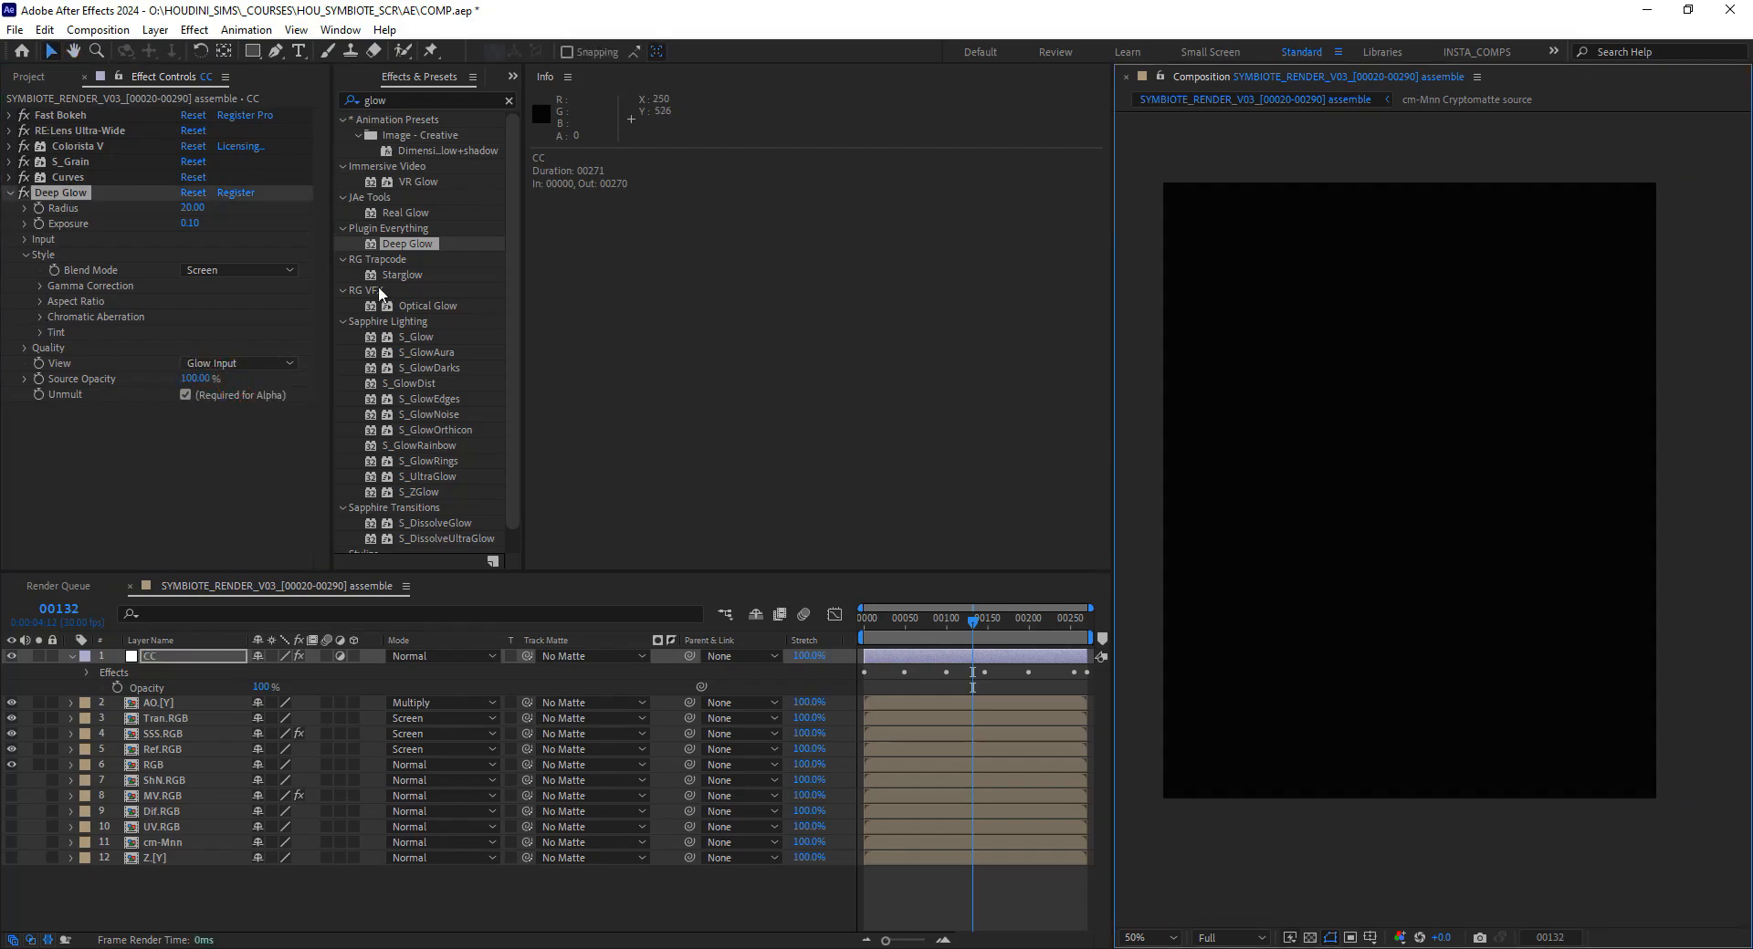
# Disable every other effect on the CC layer and move Deep Glow between Colorista V and S_Grain
pyautogui.moveTo(23, 178); pyautogui.dragTo(24, 115)
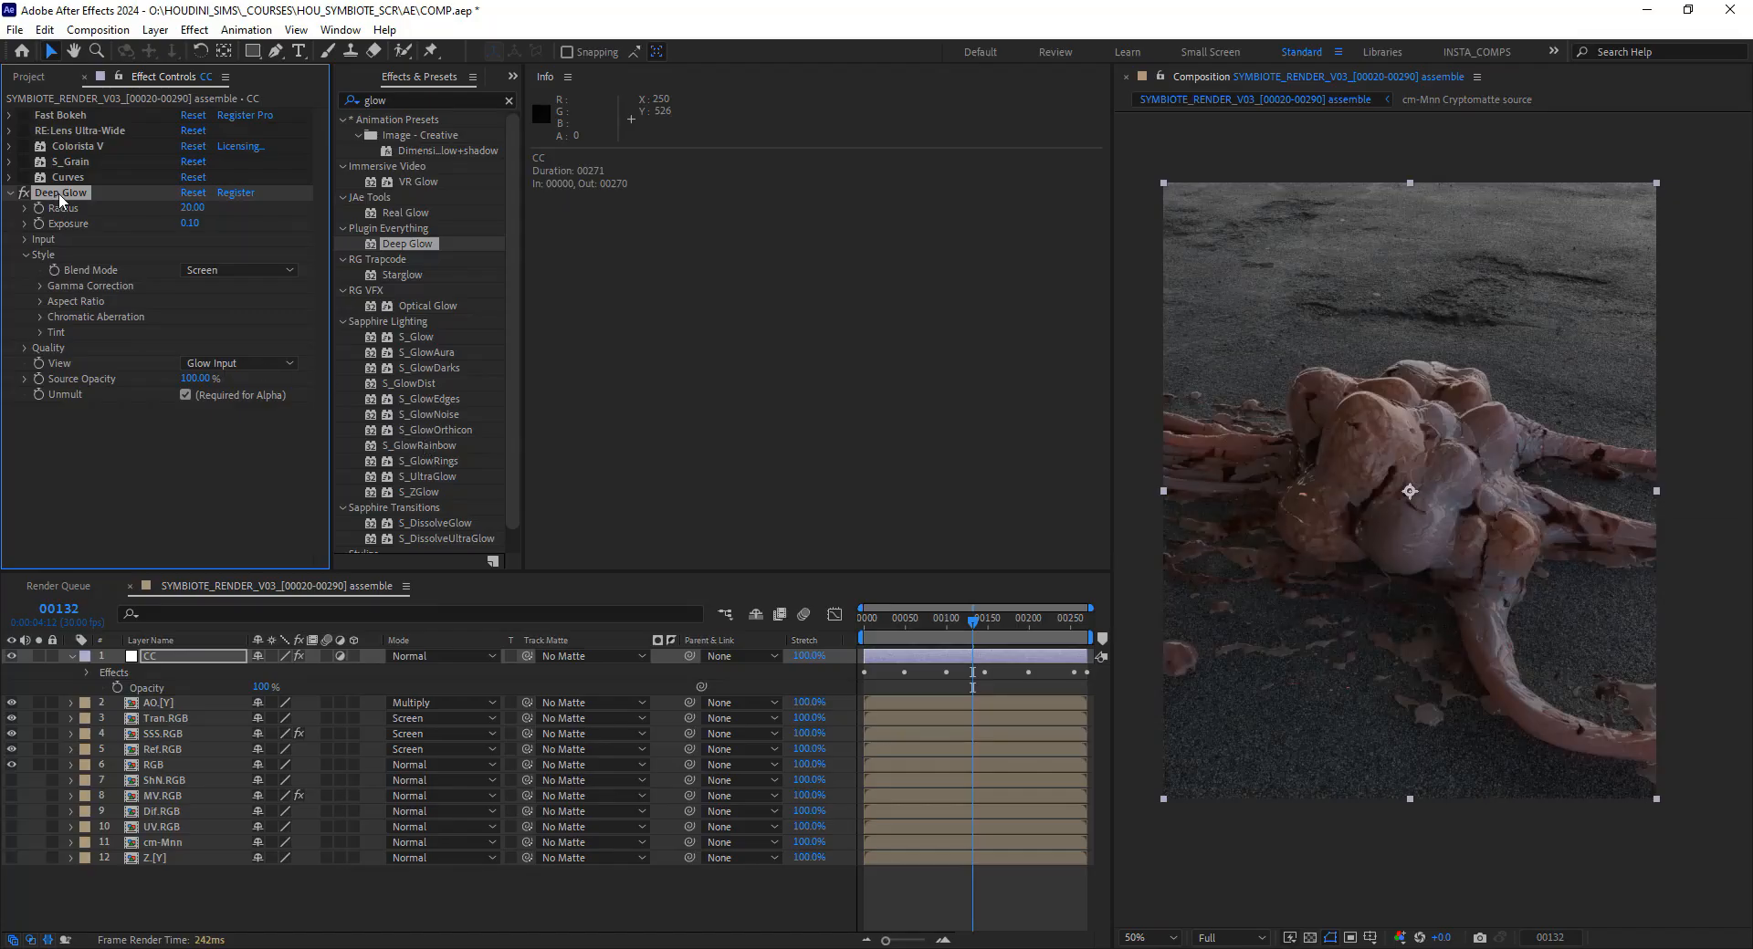
pyautogui.moveTo(69, 194); pyautogui.dragTo(137, 155)
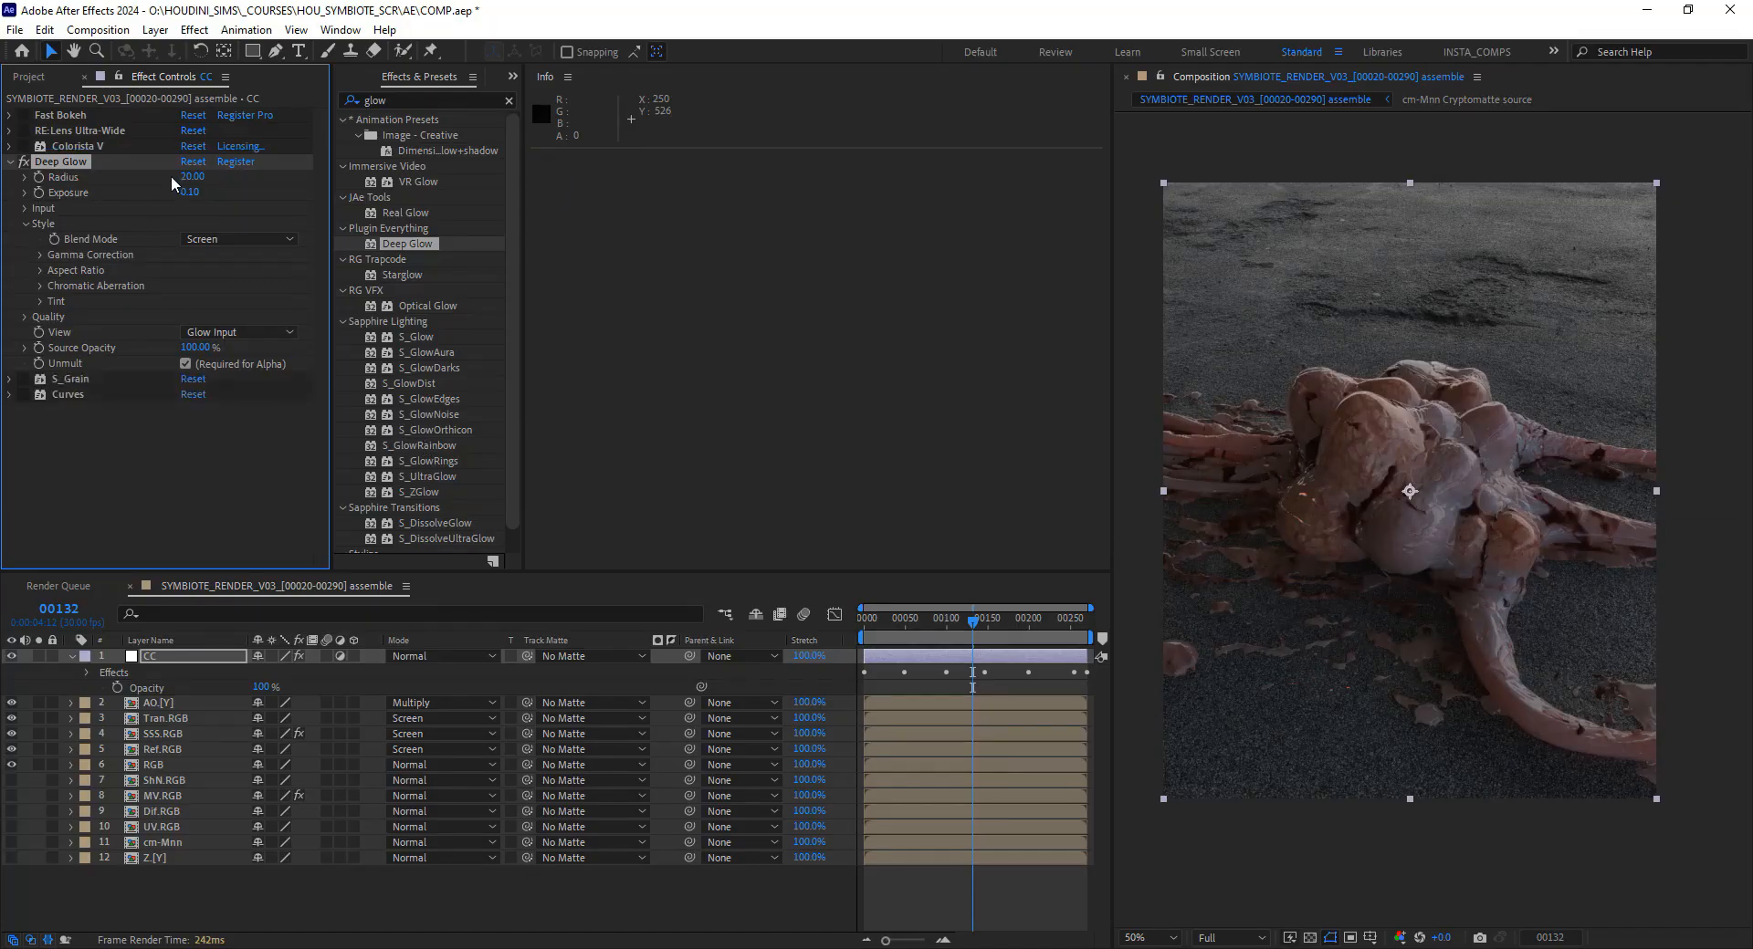
pyautogui.click(8, 162)
pyautogui.click(9, 161)
# Set Deep Glow's Threshold to 55% and Threshold Smooth to 45%, and return its View to Final Render
pyautogui.click(26, 208)
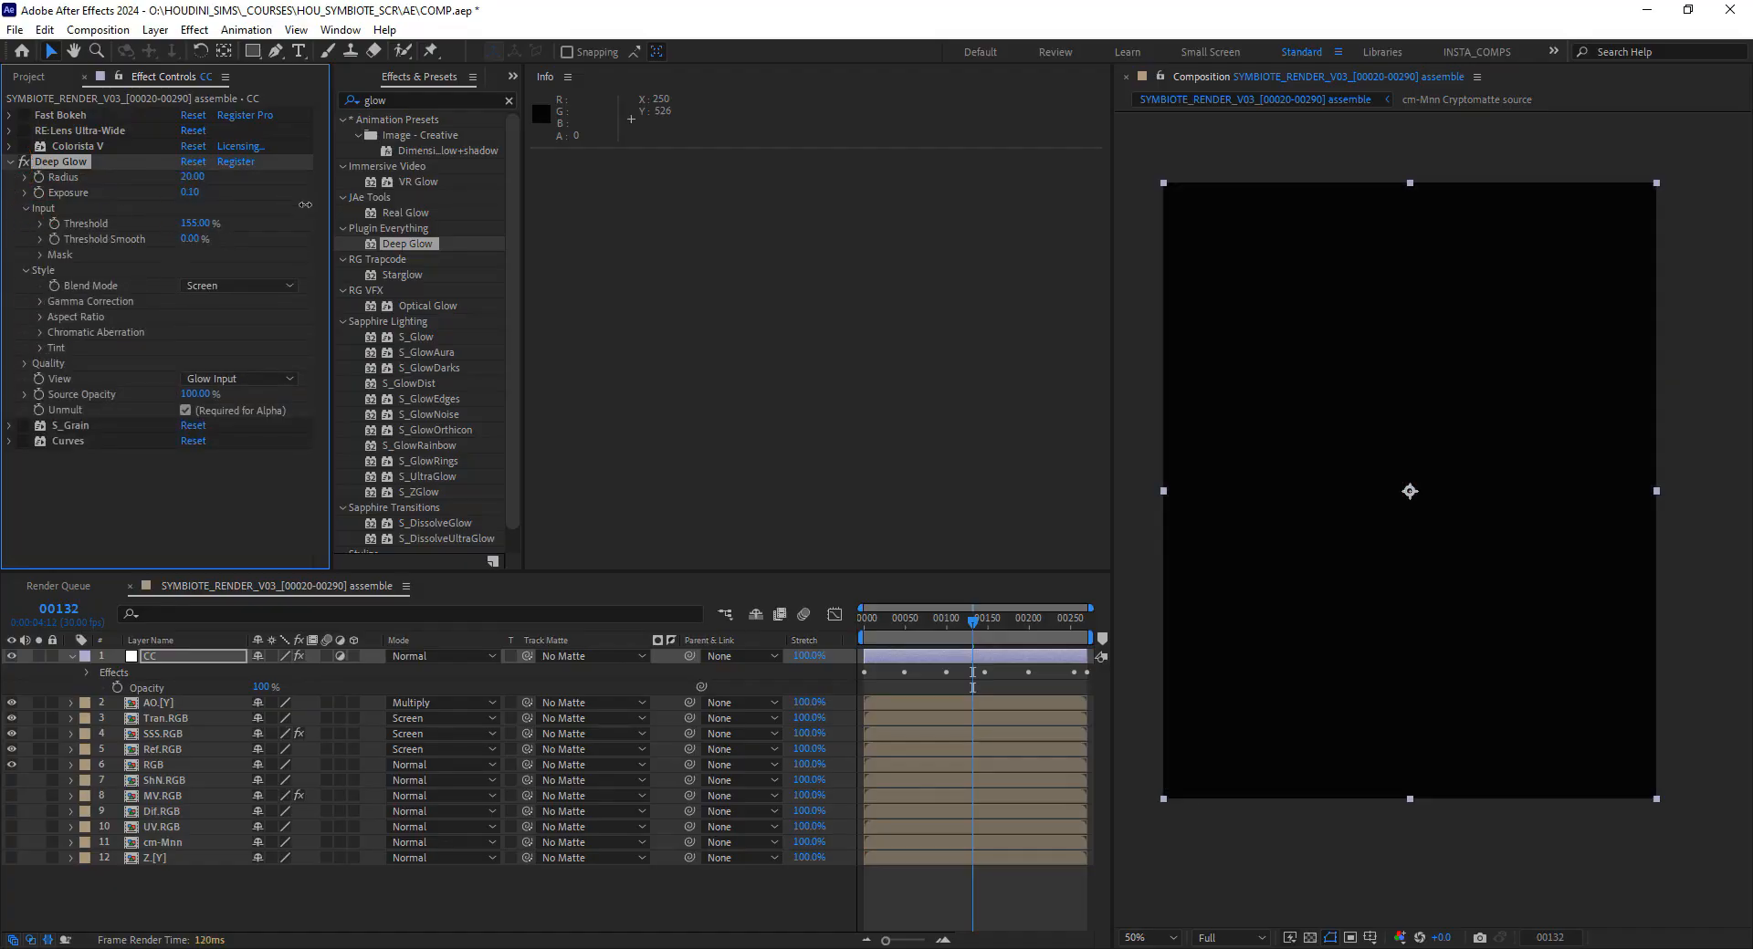
pyautogui.moveTo(283, 241); pyautogui.dragTo(291, 241)
pyautogui.moveTo(198, 221); pyautogui.dragTo(143, 232)
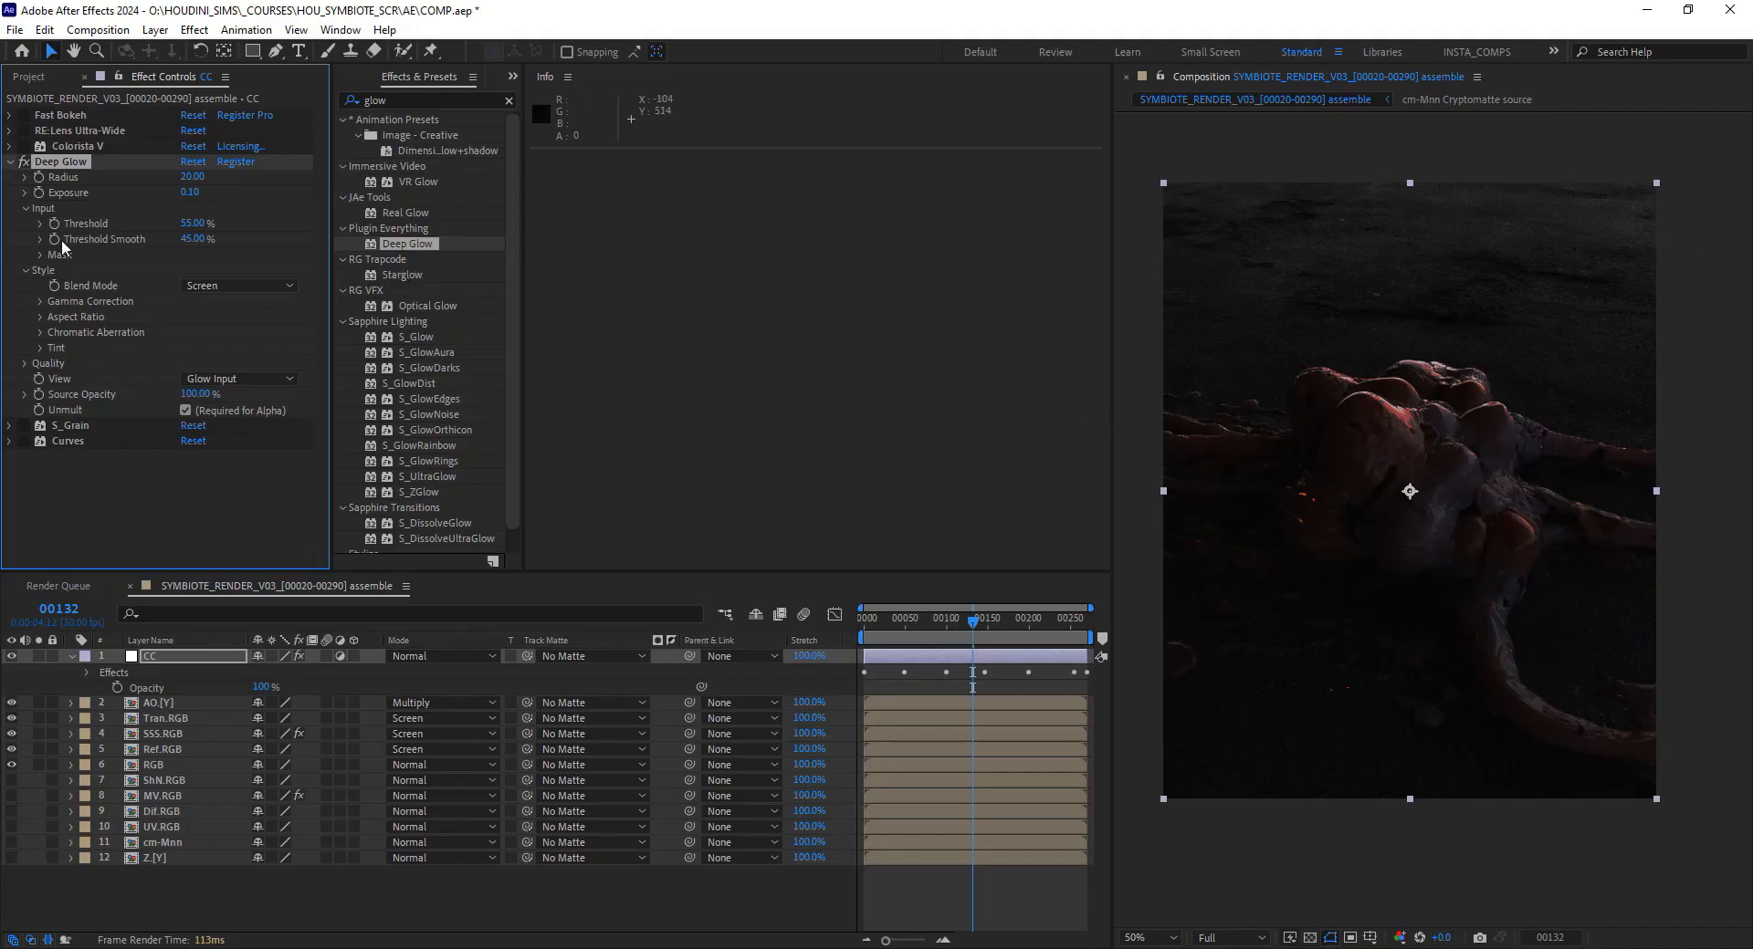
pyautogui.click(216, 380)
pyautogui.click(230, 419)
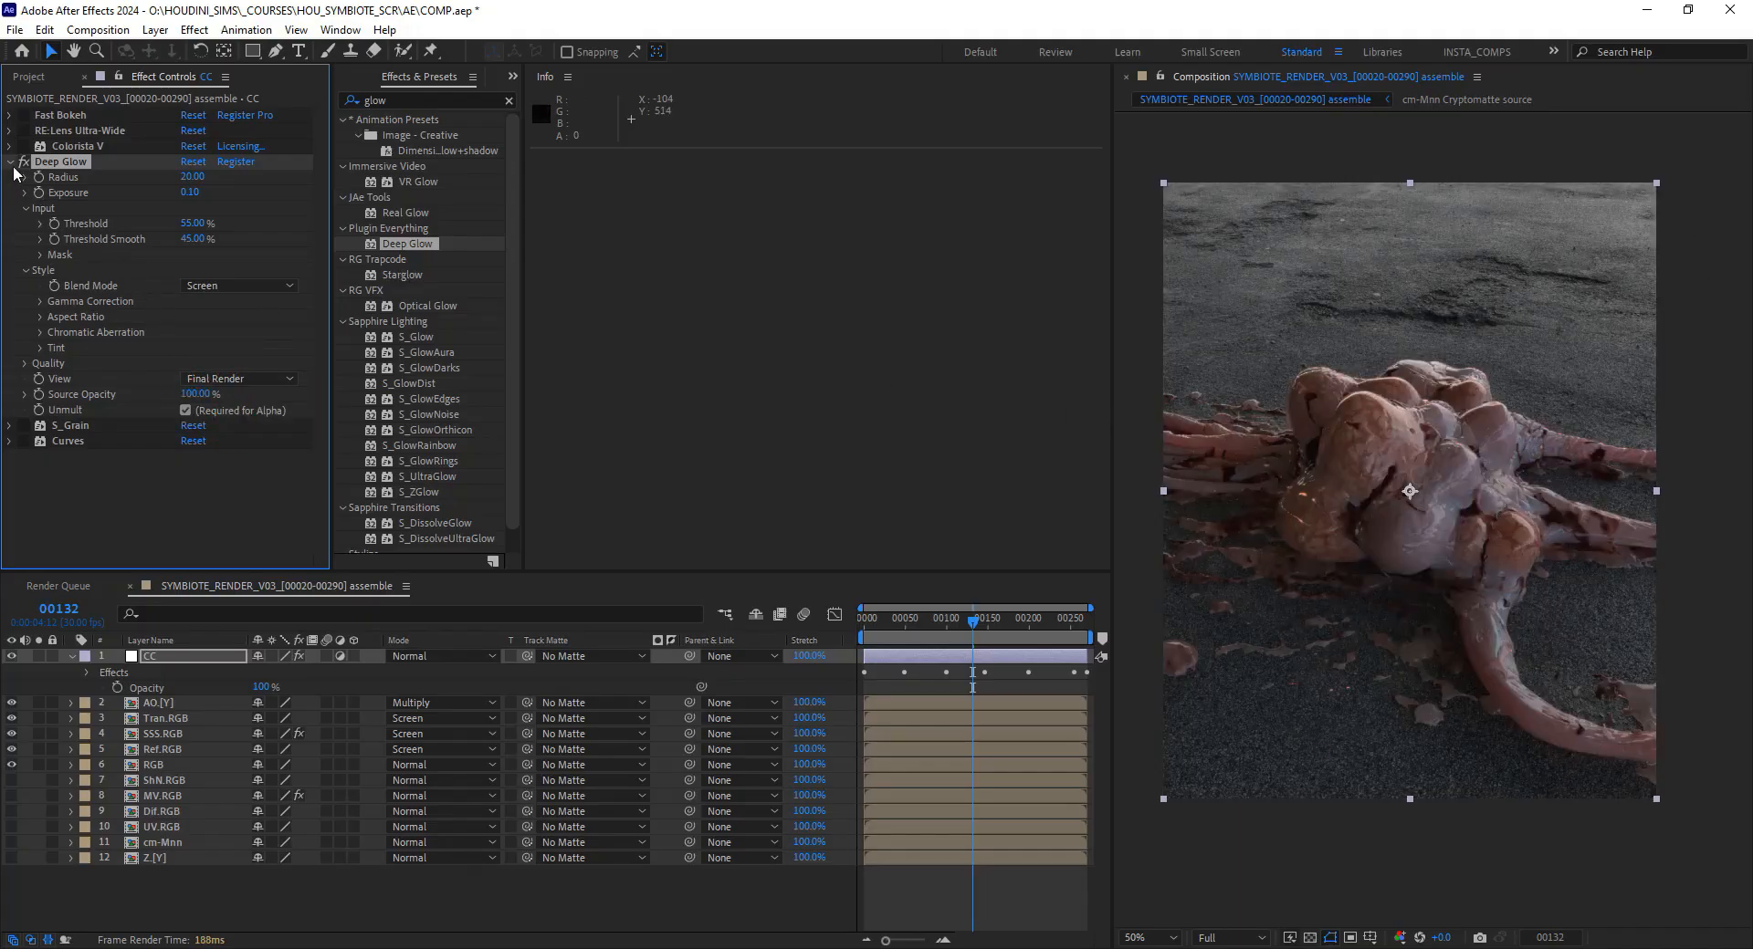
# Compare the creature's highlights with Deep Glow repeatedly disabled and enabled
pyautogui.click(22, 161)
pyautogui.click(22, 161)
pyautogui.click(21, 162)
pyautogui.click(22, 162)
pyautogui.click(22, 162)
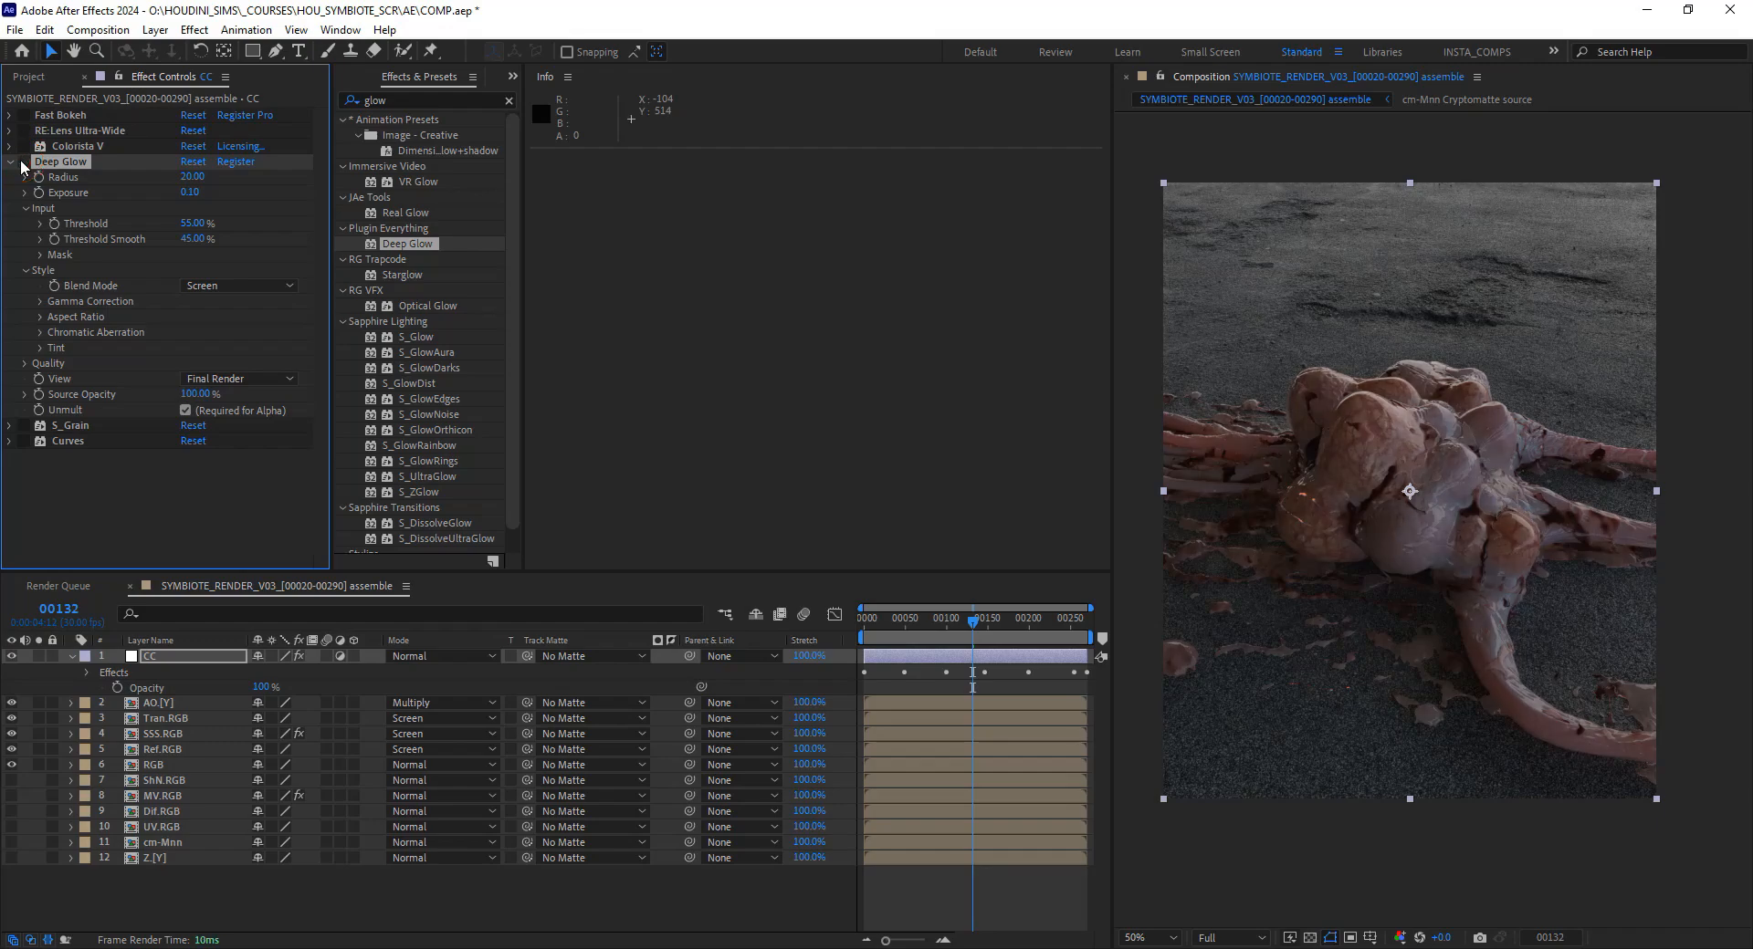
pyautogui.click(22, 162)
# Set Deep Glow's Exposure to 0.03 and collapse its settings
pyautogui.write('0.03')
pyautogui.press('Return')
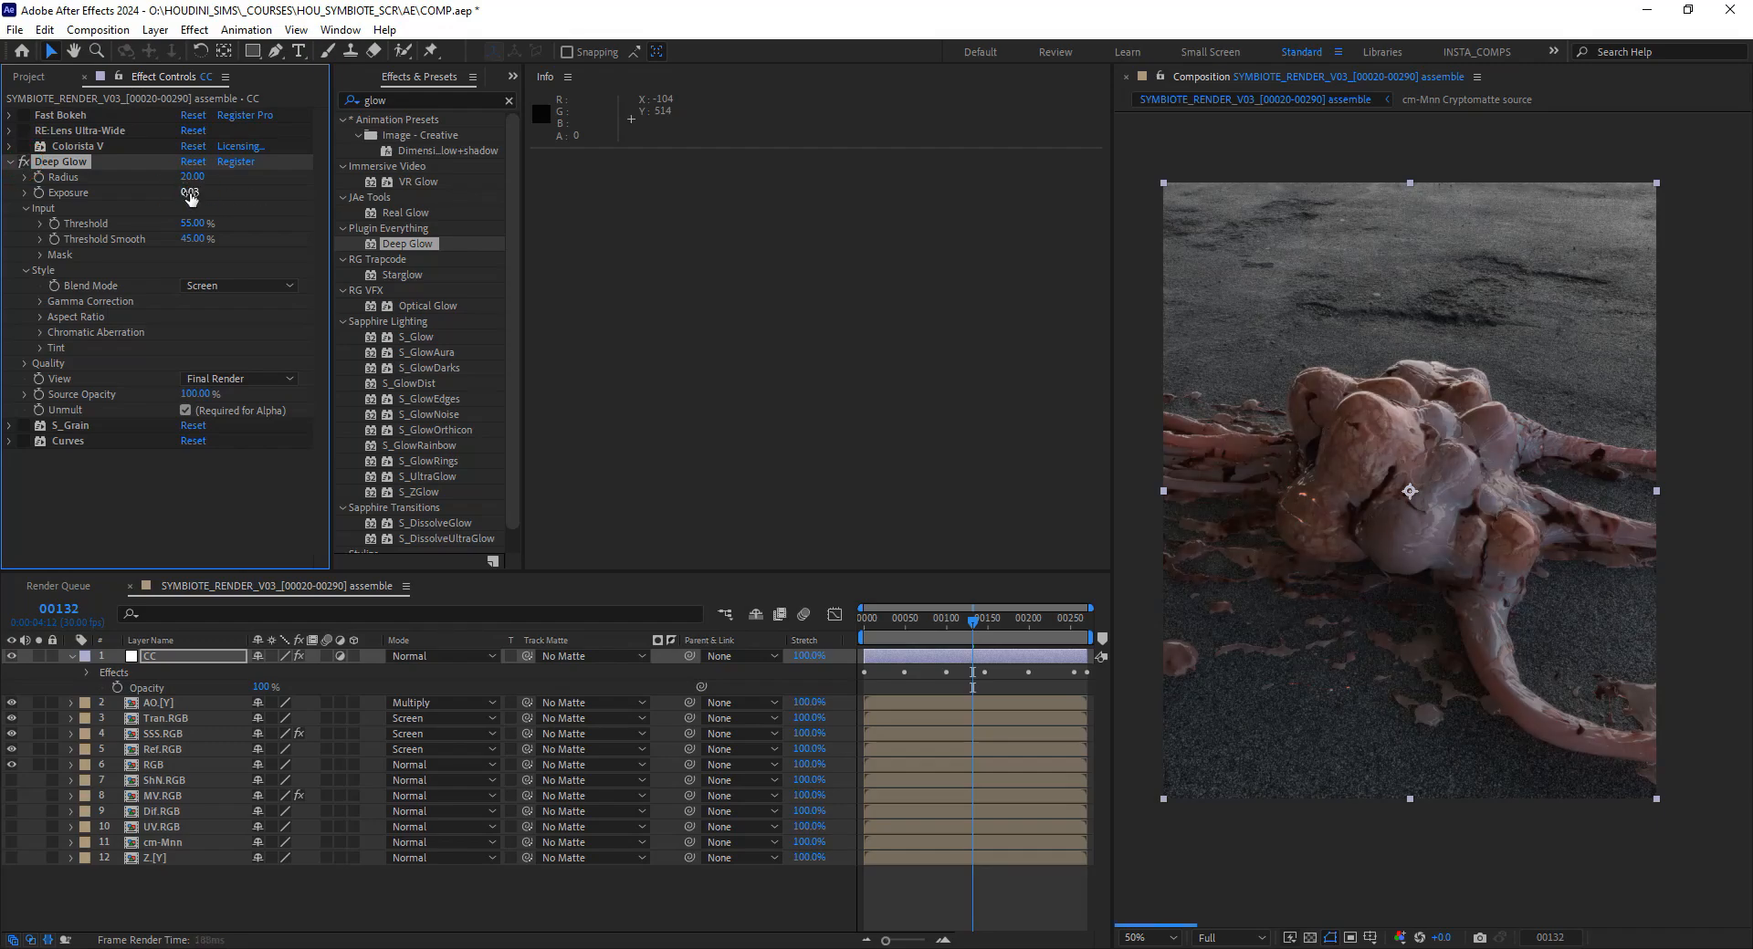
pyautogui.click(11, 162)
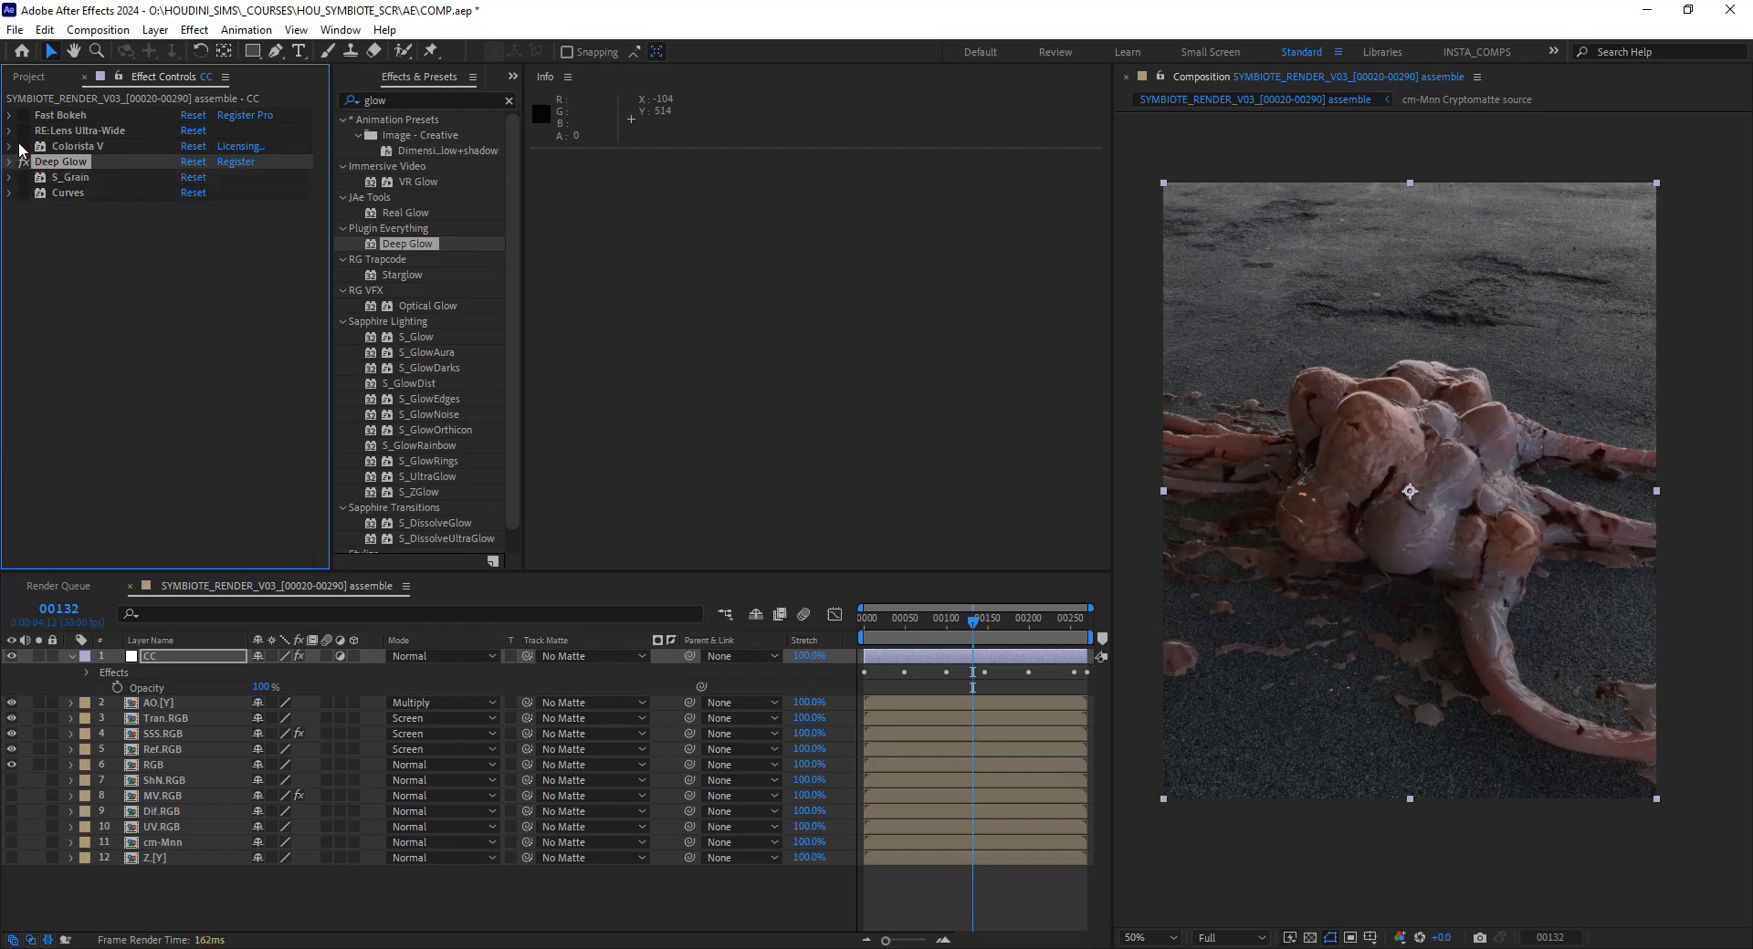
# Re-enable Fast Bokeh, RE:Lens Ultra-Wide and Colorista V, and compare the image with Deep Glow off and on
pyautogui.click(63, 167)
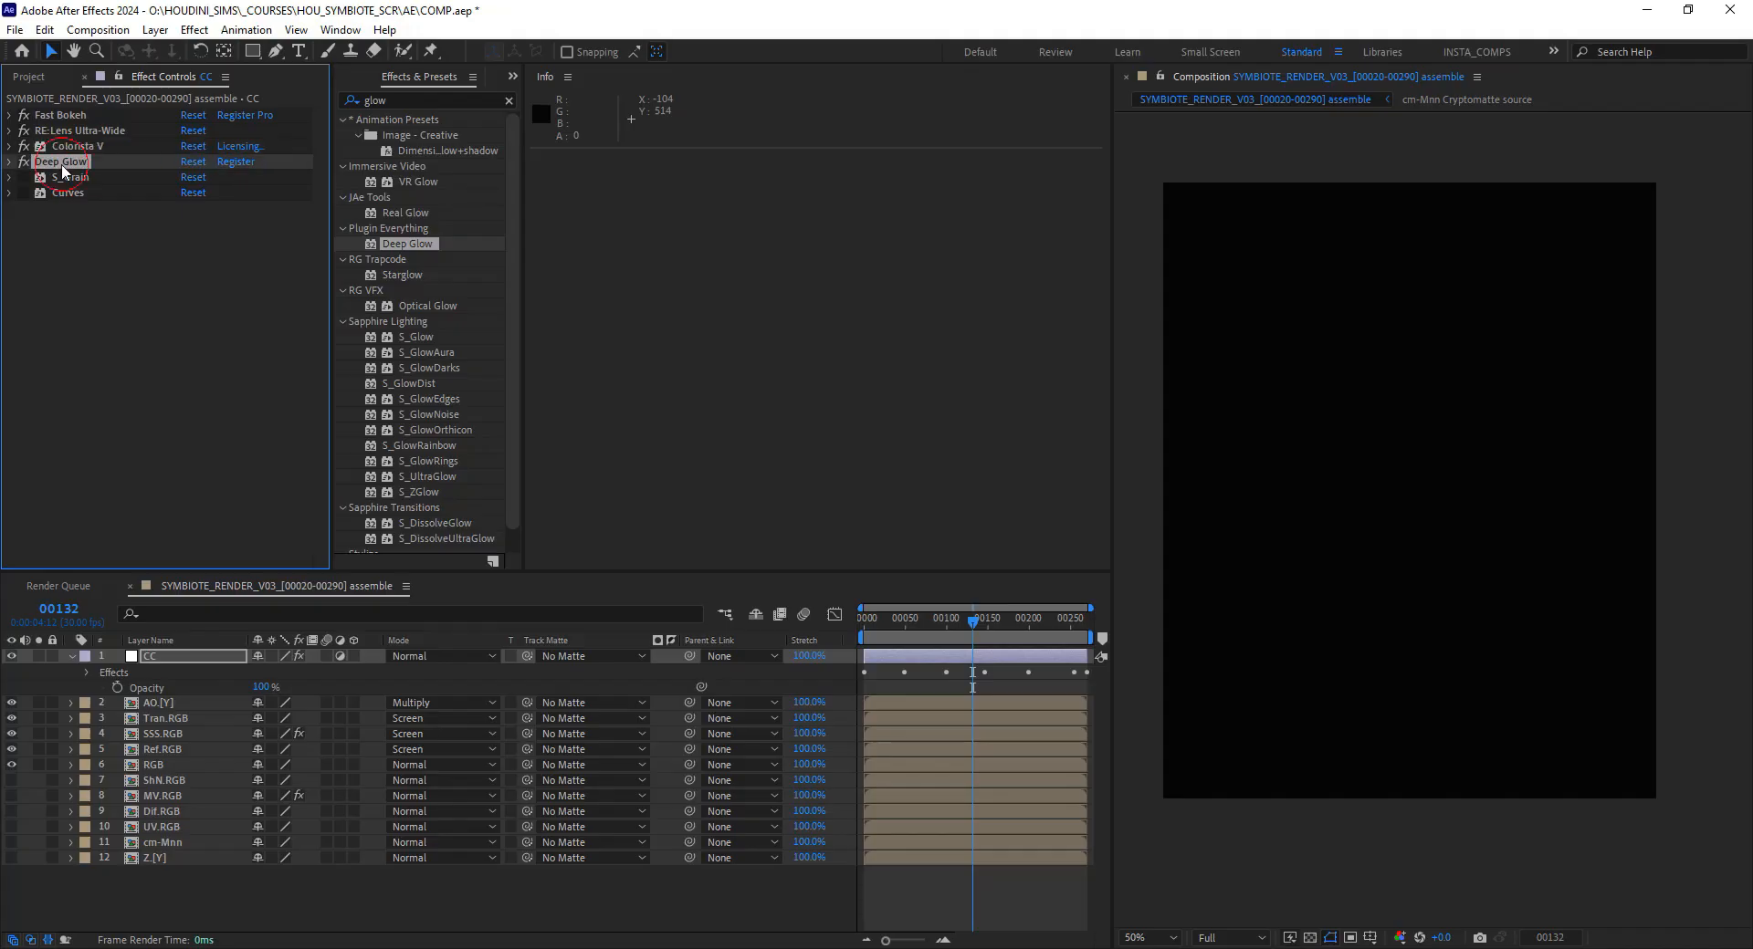
pyautogui.click(26, 163)
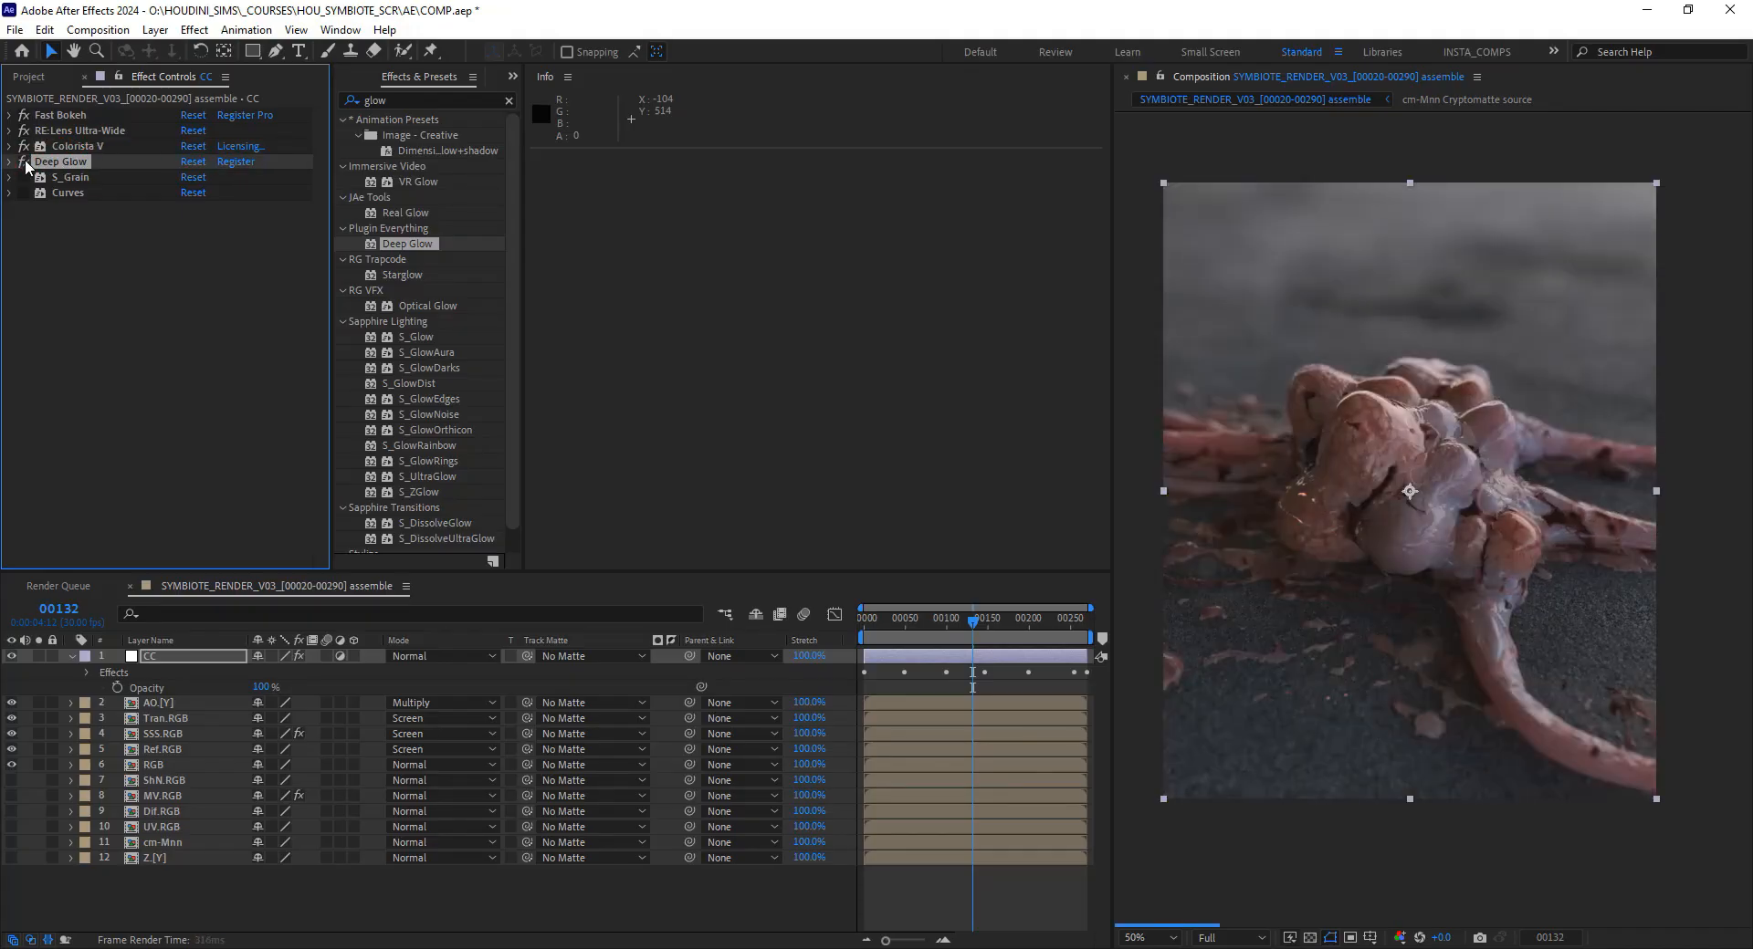
pyautogui.click(26, 164)
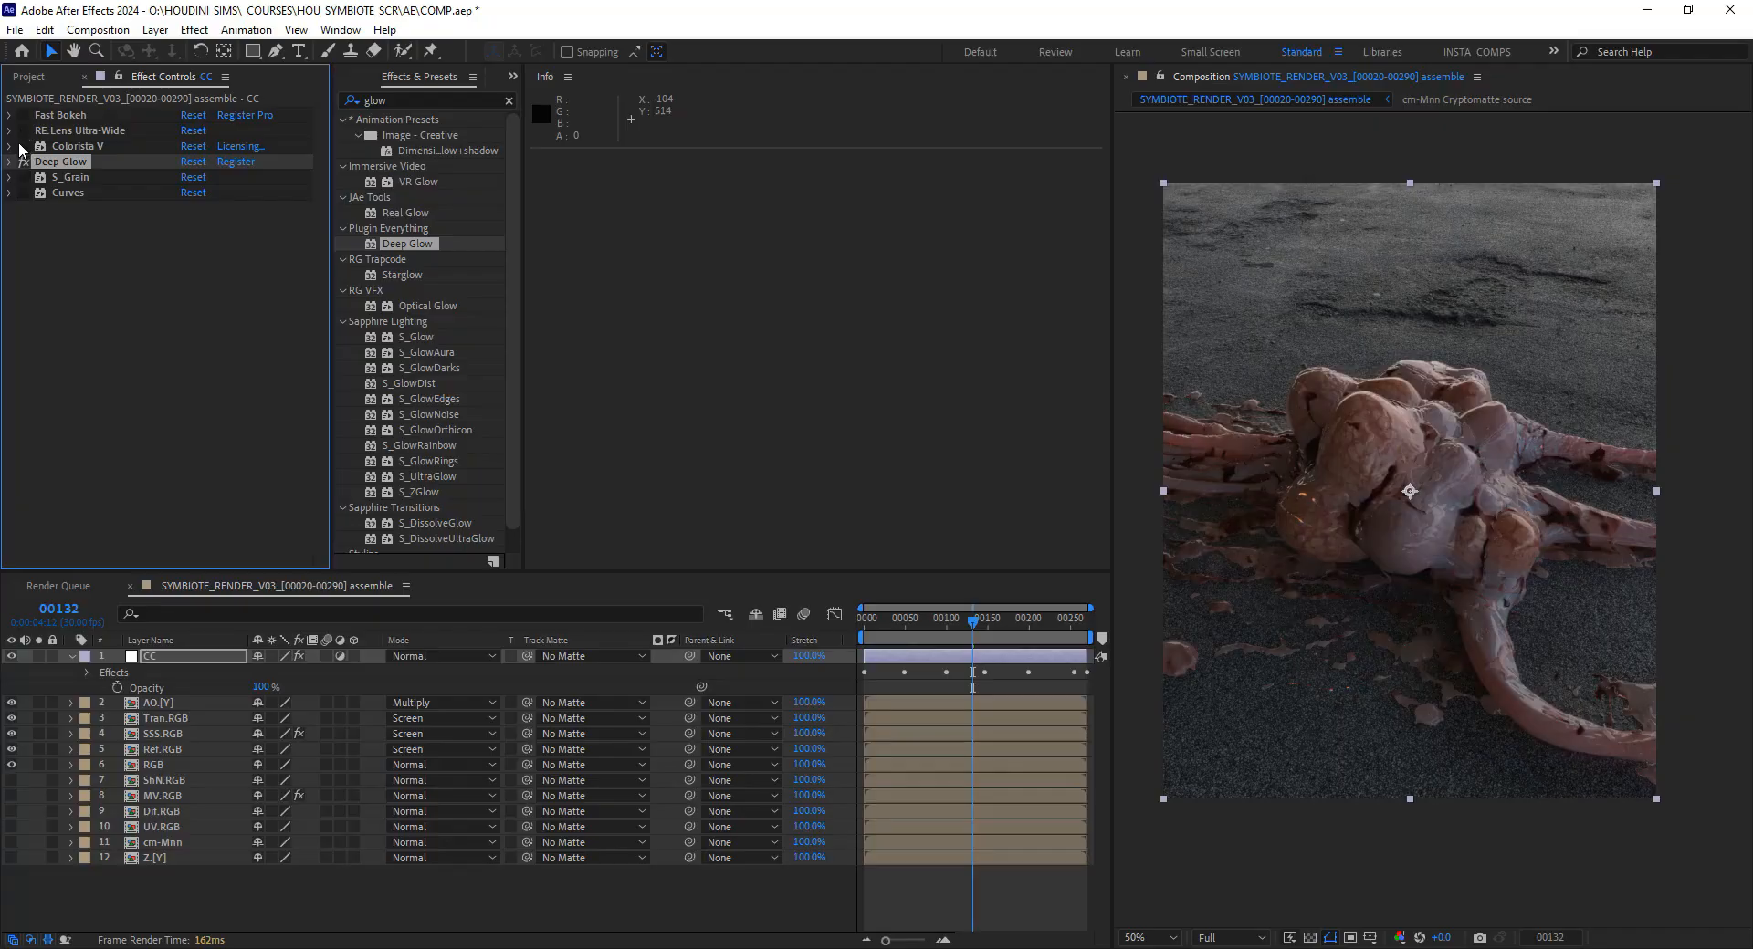
pyautogui.click(24, 131)
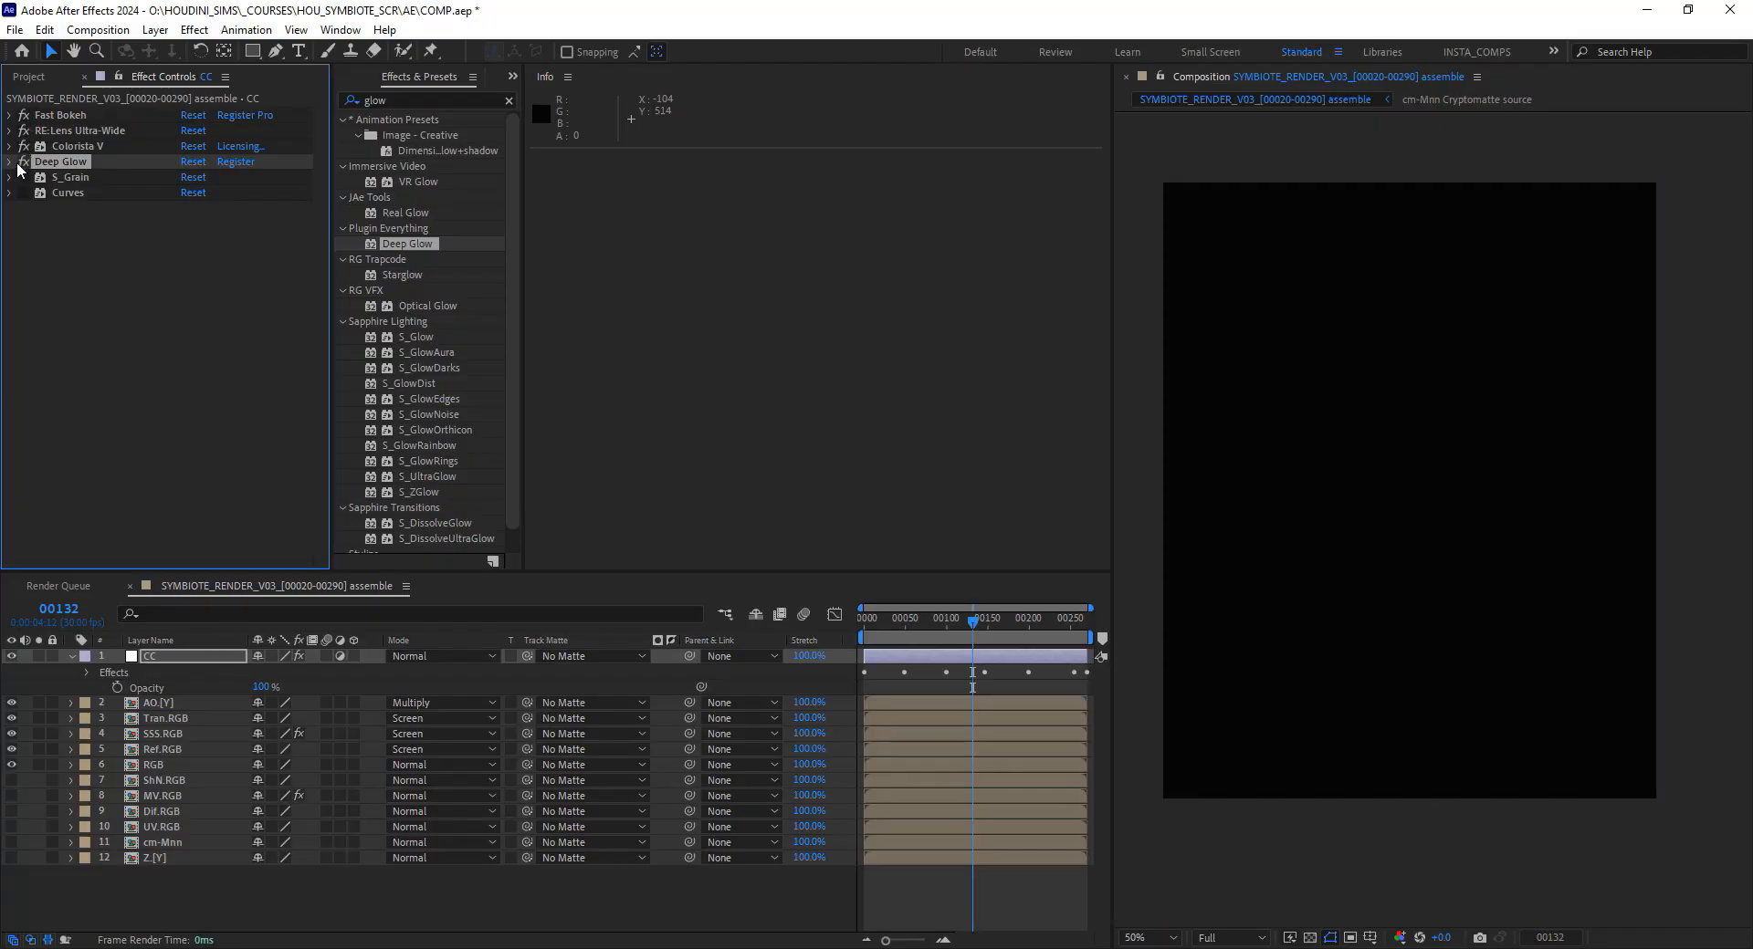
pyautogui.click(74, 178)
pyautogui.click(56, 164)
pyautogui.click(24, 162)
pyautogui.click(24, 162)
# Delete Deep Glow from the CC layer and apply the Real Glow effect instead
pyautogui.press('Delete')
pyautogui.click(425, 103)
pyautogui.write('real g')
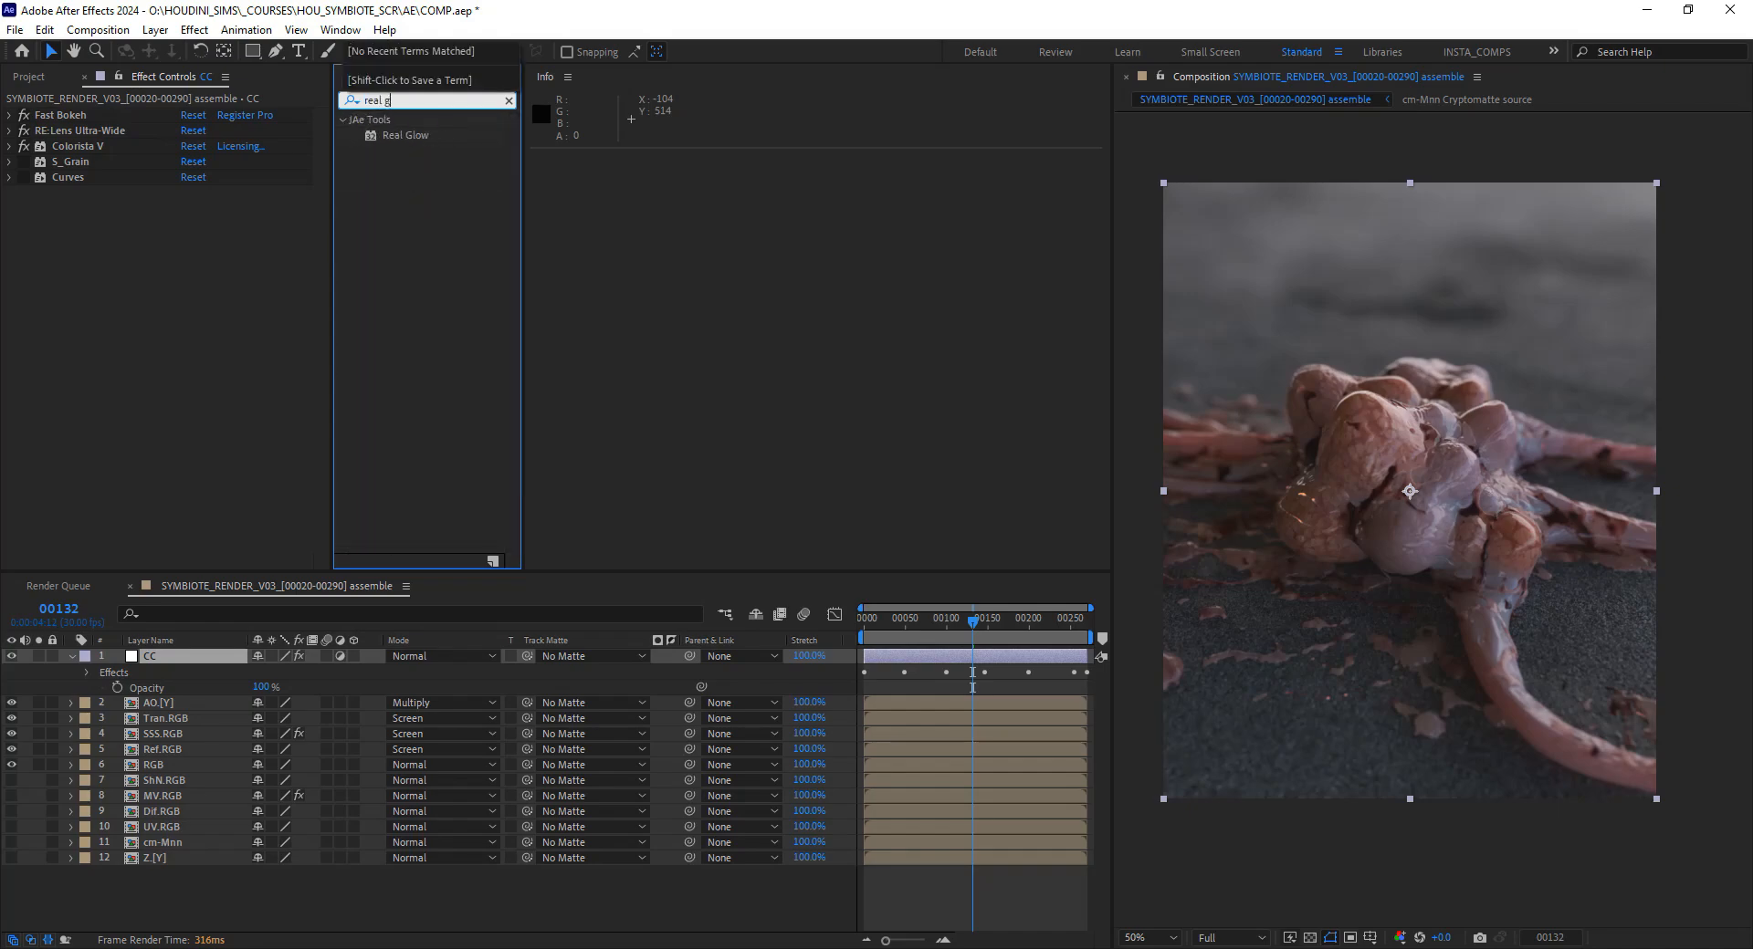
pyautogui.write('lo')
pyautogui.doubleClick(442, 135)
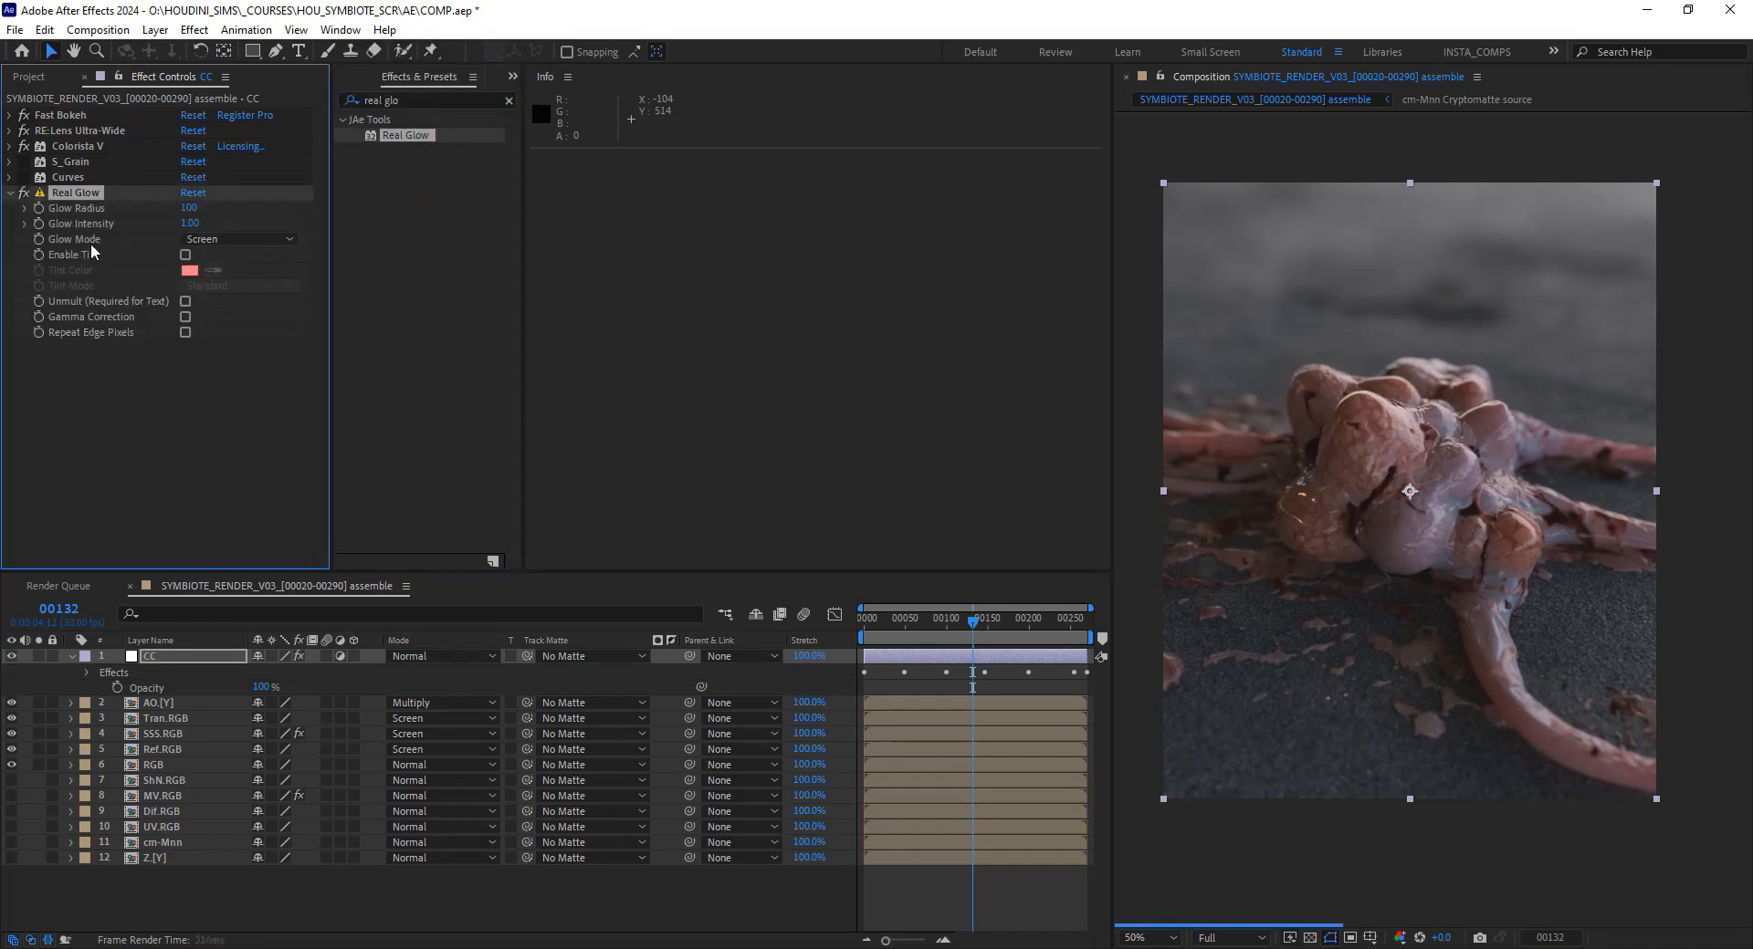
# Set Real Glow's Glow Radius to 10 and its Glow Intensity to 0.02
pyautogui.press('Tab')
pyautogui.write('0.02')
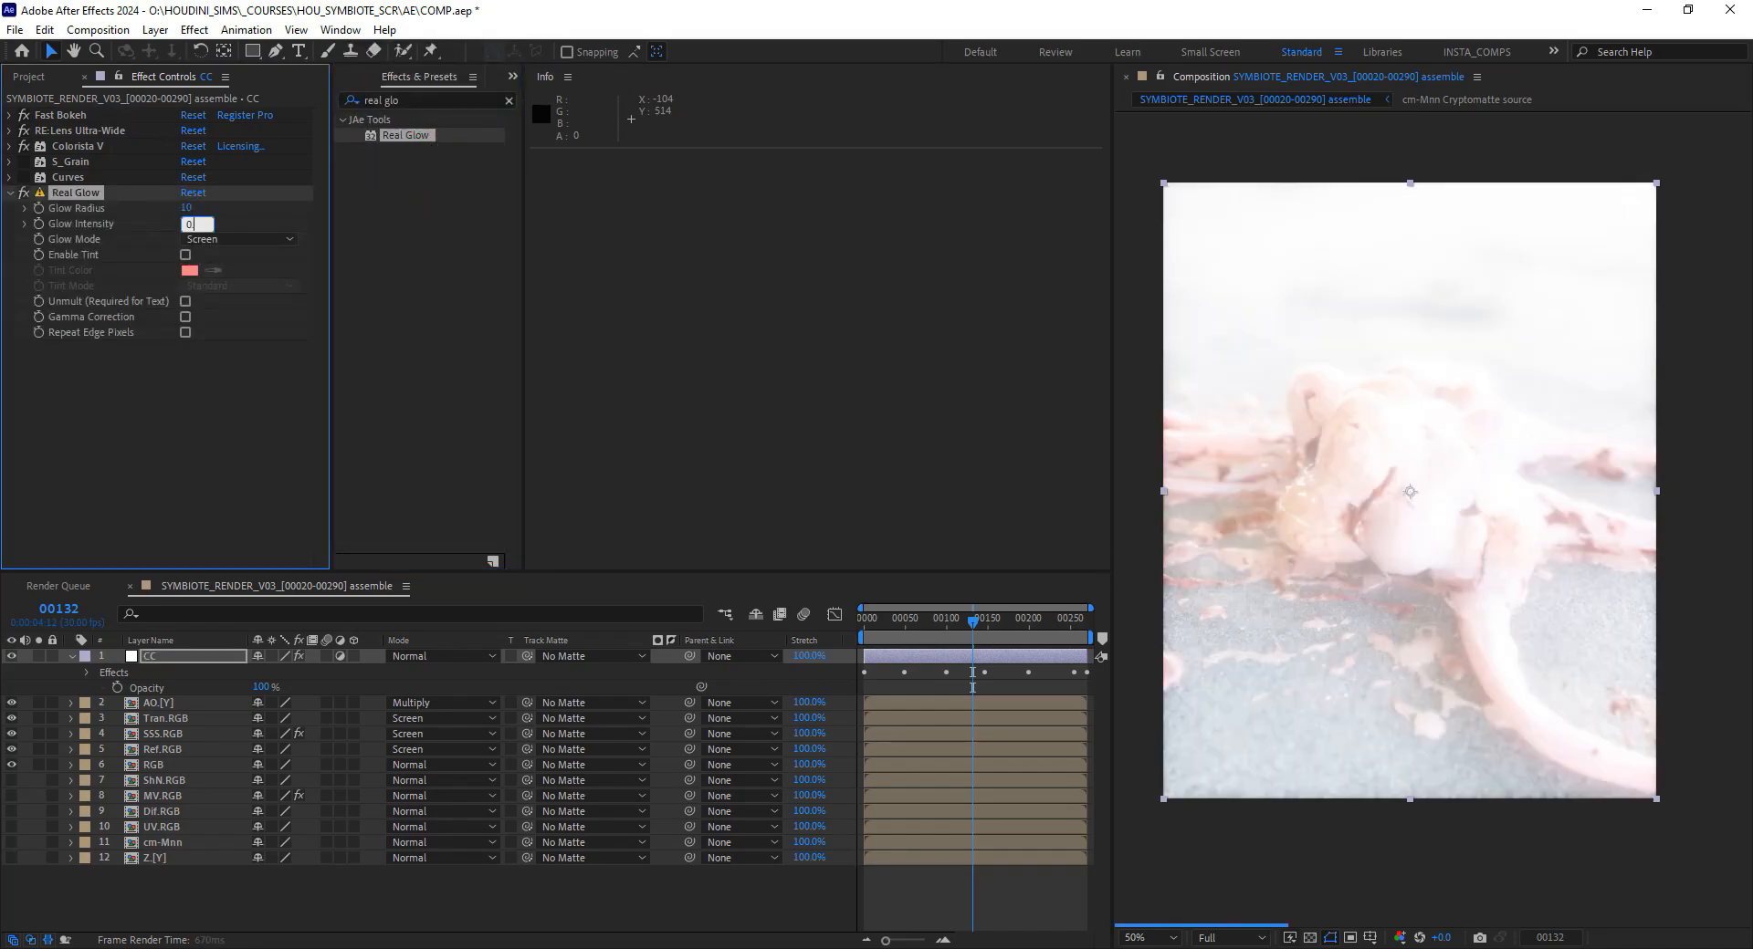
pyautogui.press('Return')
# Move Real Glow between Colorista V and S_Grain, collapse it, and re-enable S_Grain and Curves
pyautogui.moveTo(77, 193); pyautogui.dragTo(32, 152)
pyautogui.click(10, 162)
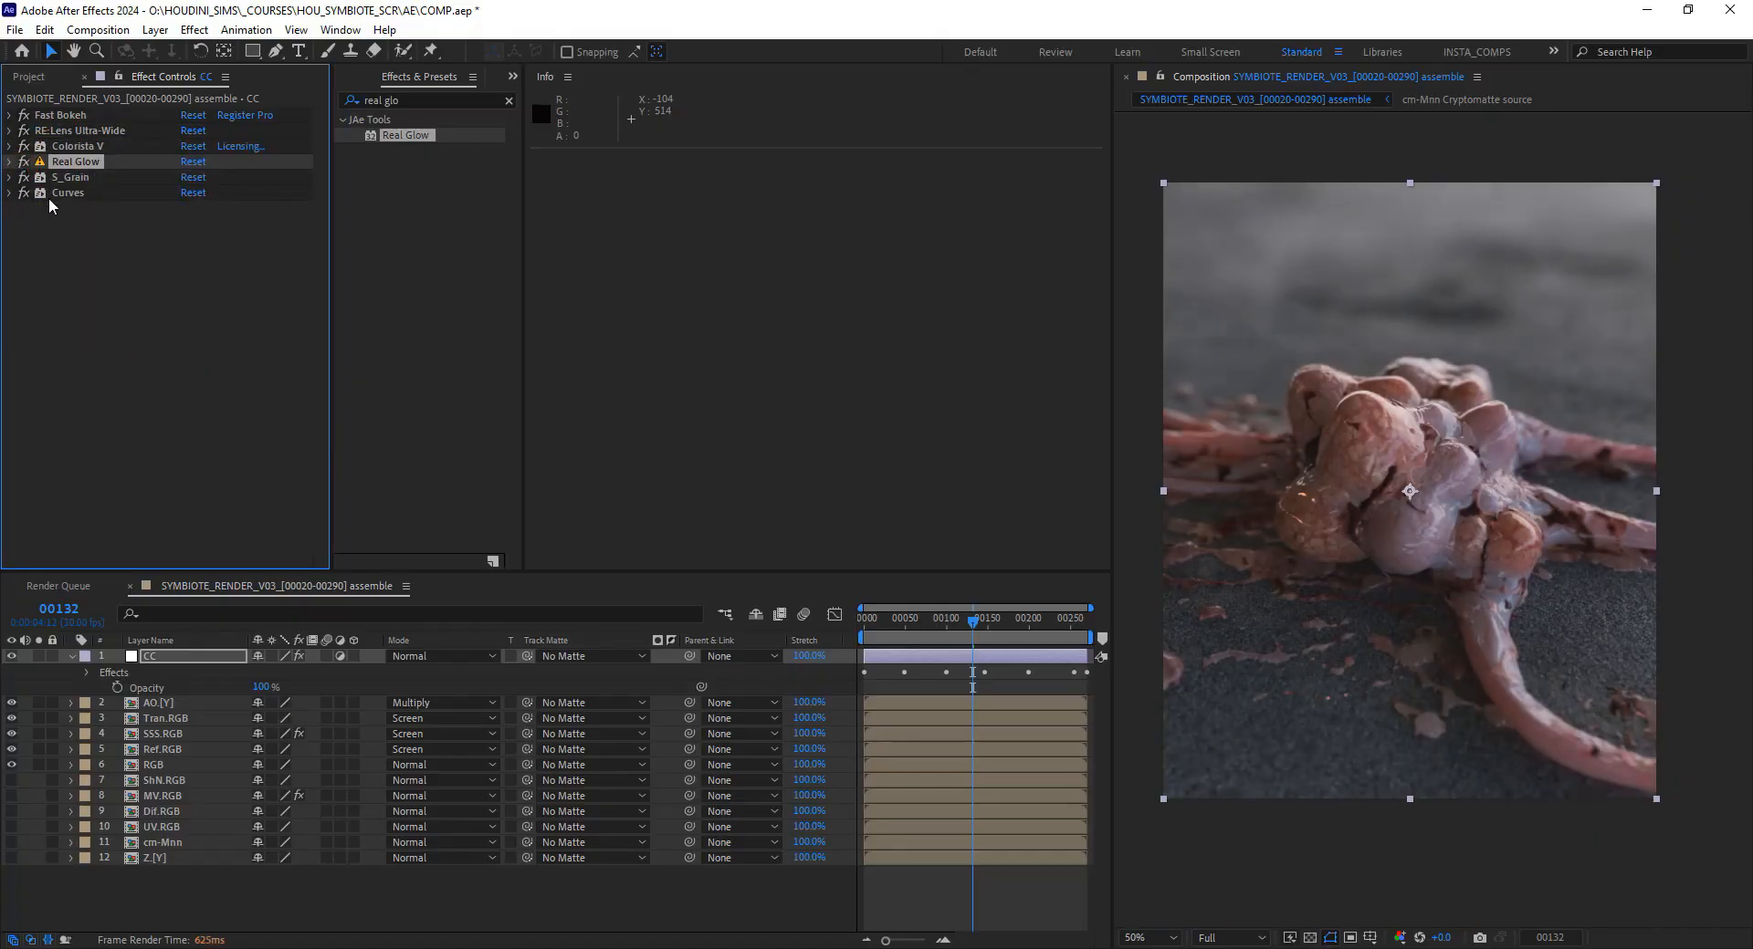
# Fine-tune the shadow and highlight points of the RGB curve in the Curves effect to keep a gentle S-shape
pyautogui.click(10, 192)
pyautogui.moveTo(71, 467); pyautogui.dragTo(73, 461)
pyautogui.moveTo(208, 317); pyautogui.dragTo(209, 316)
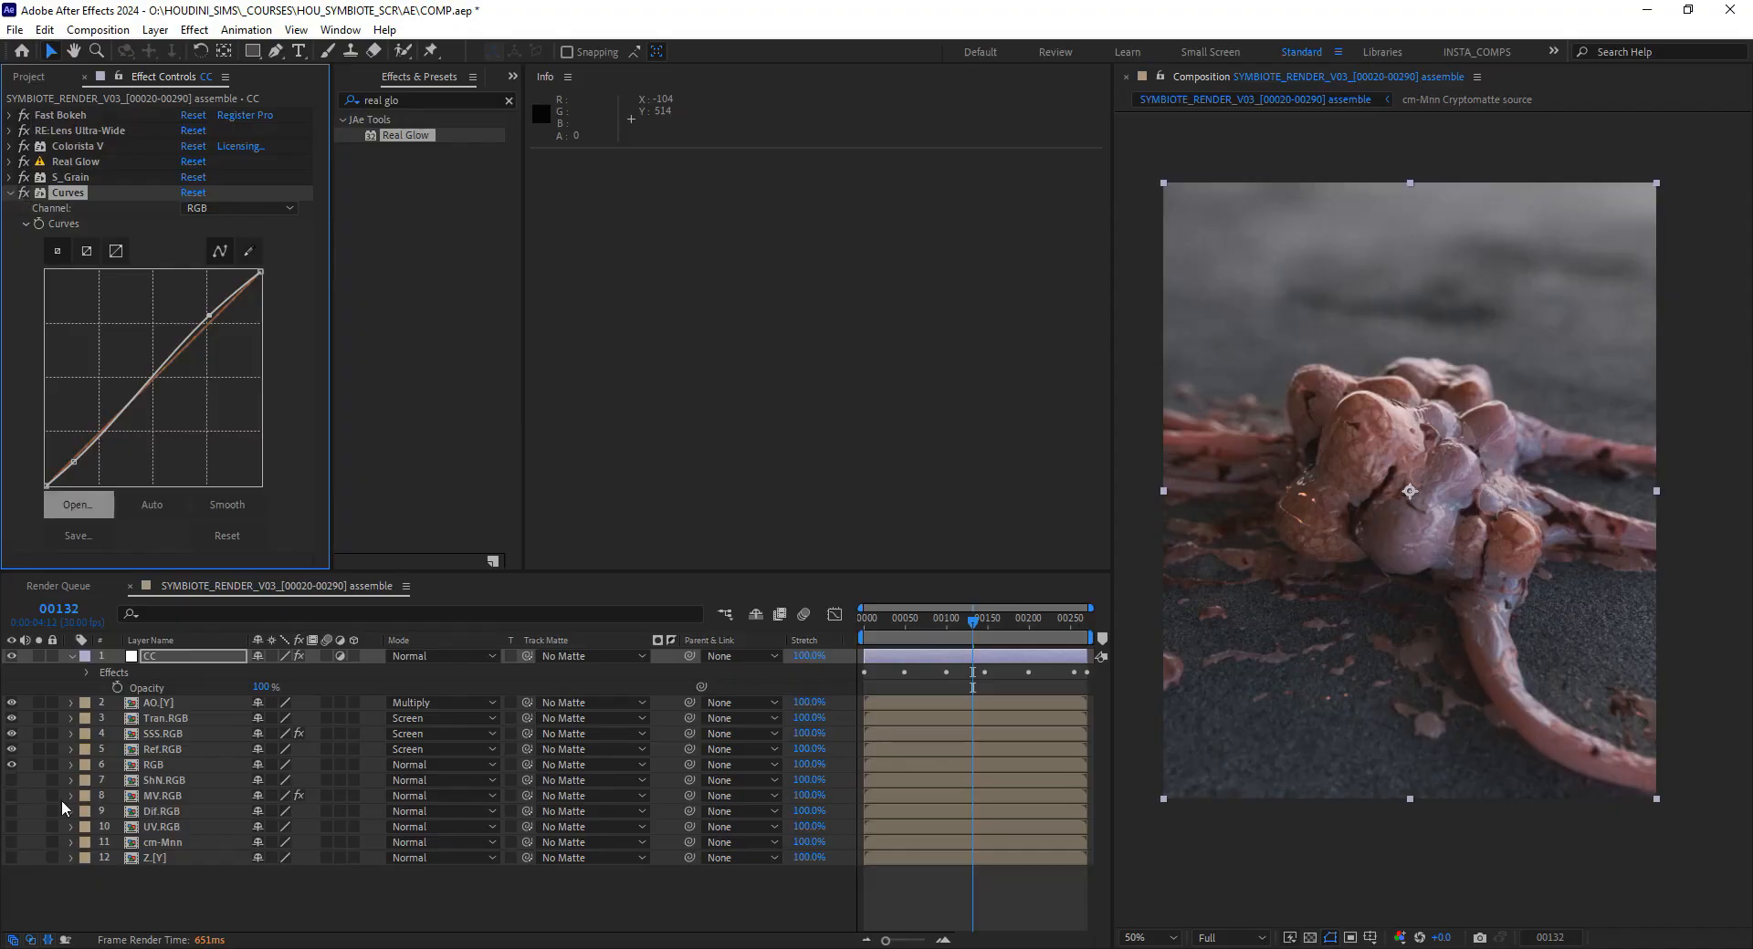
# Compare the raw RGB pass with the finished composite by repeatedly soloing and unsoloing the RGB layer
pyautogui.click(38, 765)
pyautogui.click(38, 765)
pyautogui.click(38, 764)
pyautogui.click(37, 765)
pyautogui.click(38, 765)
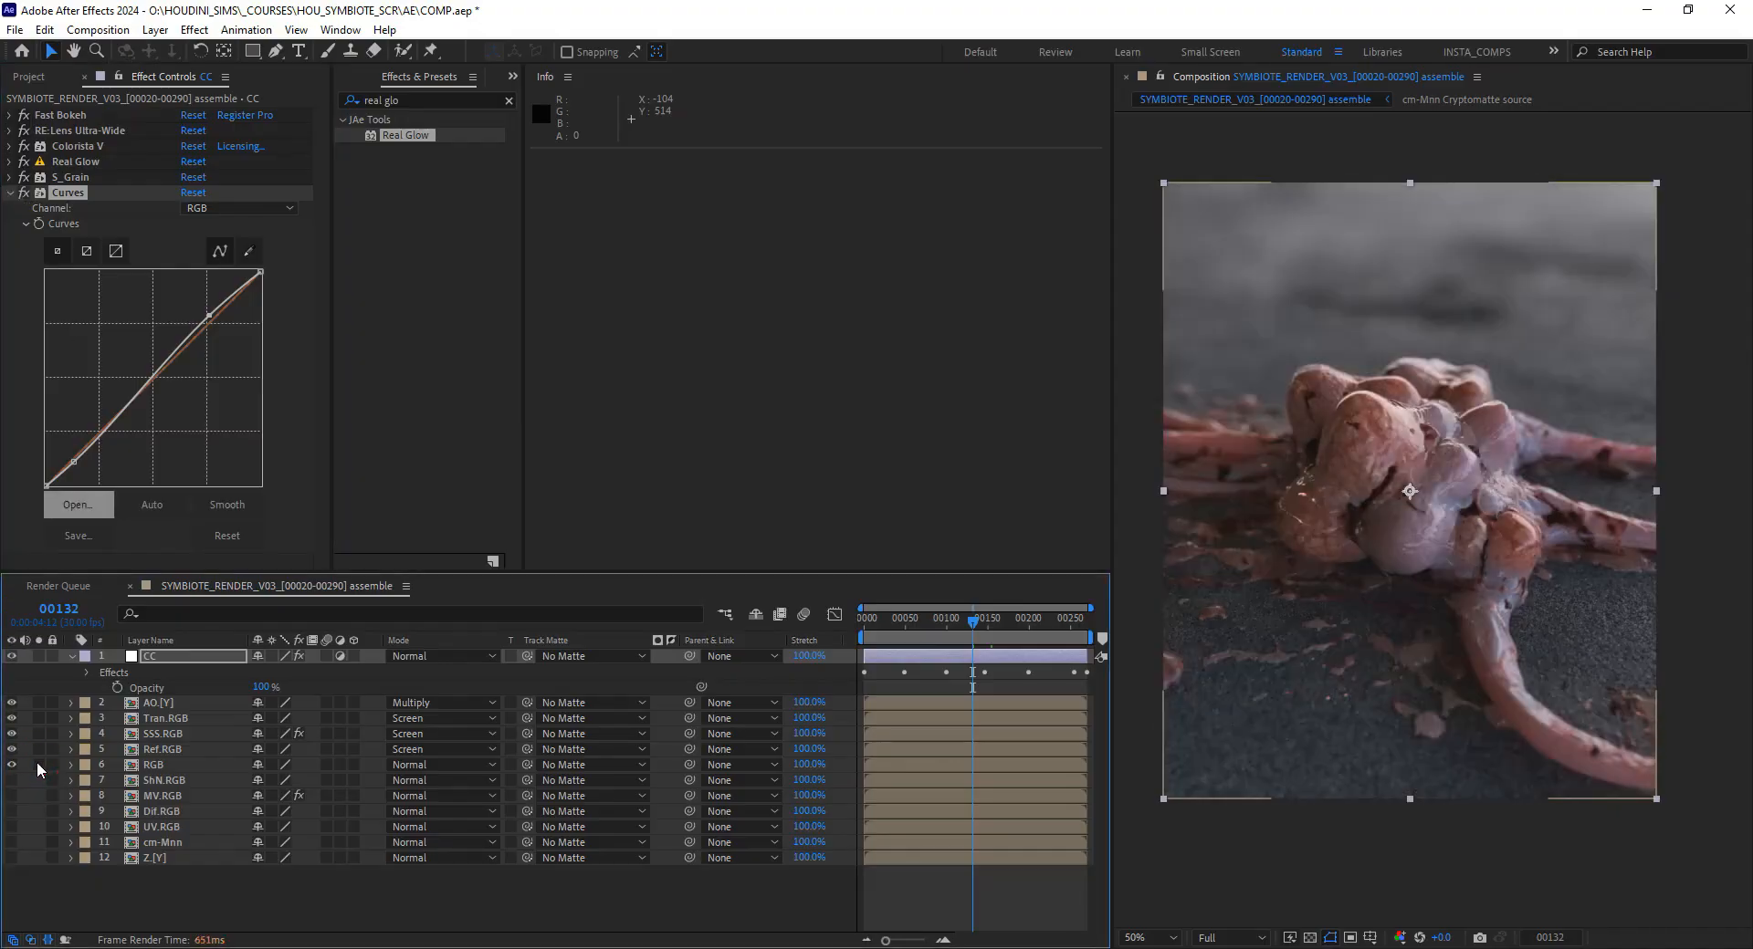
pyautogui.click(38, 764)
pyautogui.click(37, 765)
pyautogui.click(38, 765)
pyautogui.click(37, 765)
pyautogui.click(37, 765)
pyautogui.click(38, 765)
# Collapse the Curves settings and save the project
pyautogui.click(10, 192)
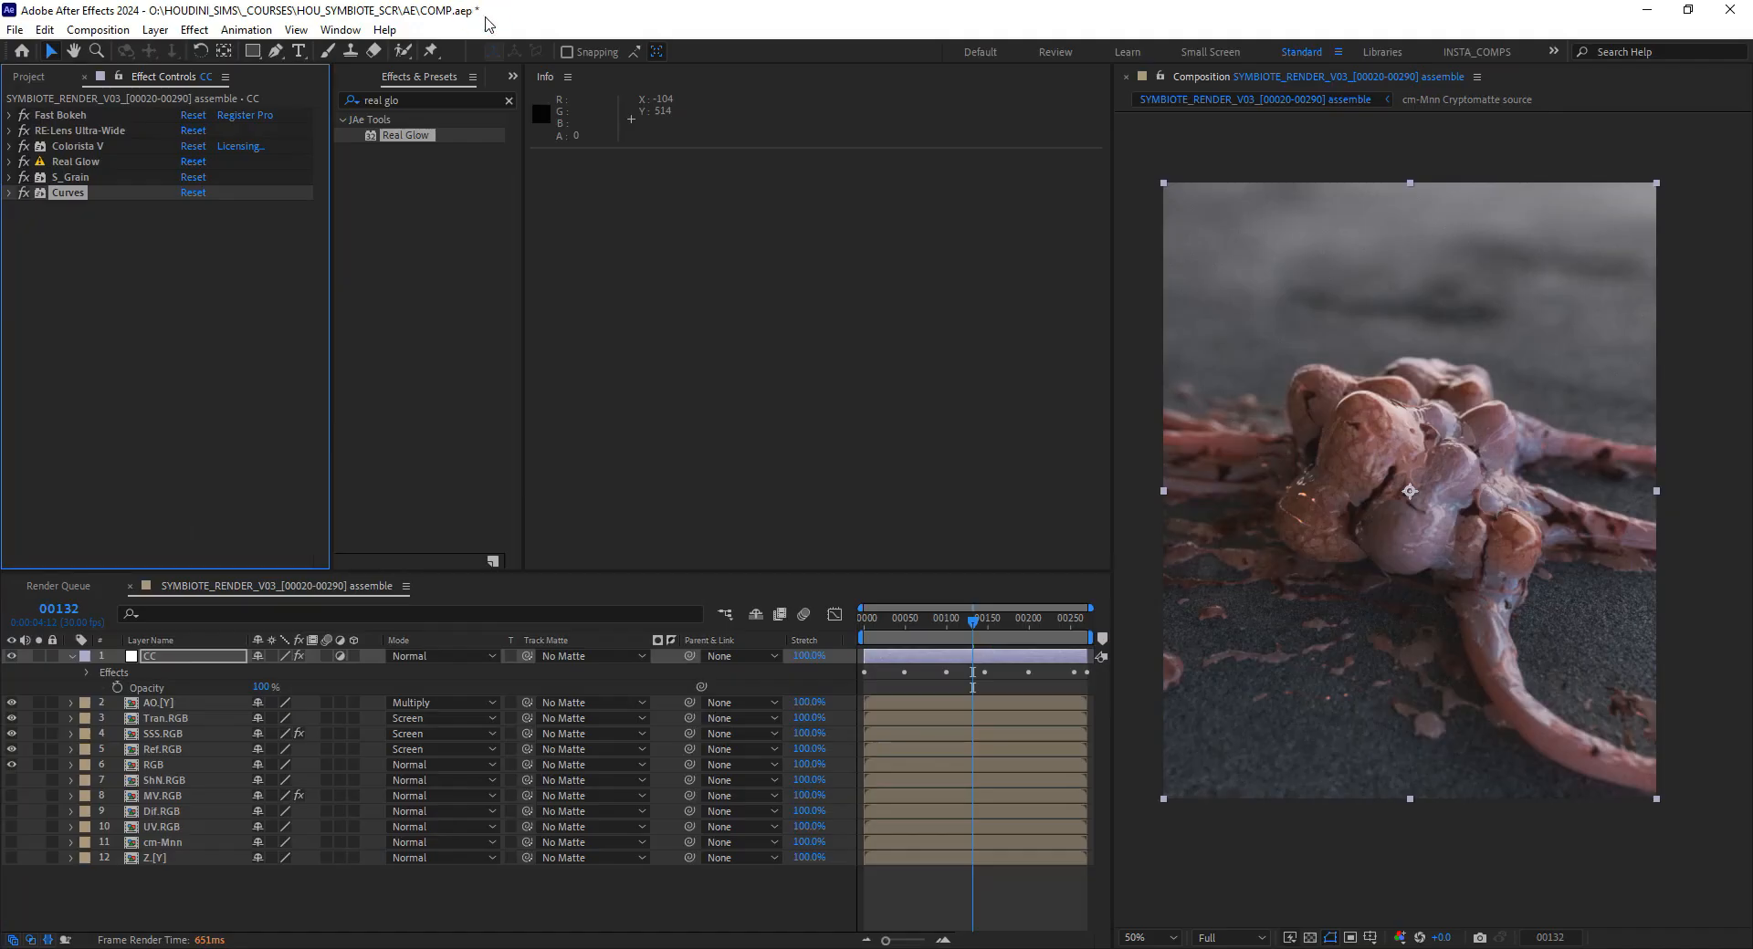
pyautogui.hotkey('ctrl', 's')
# Review the finished composite at several frames across the timeline, including 200, 234, 259, 51, 92, 157 and 212
pyautogui.click(1030, 628)
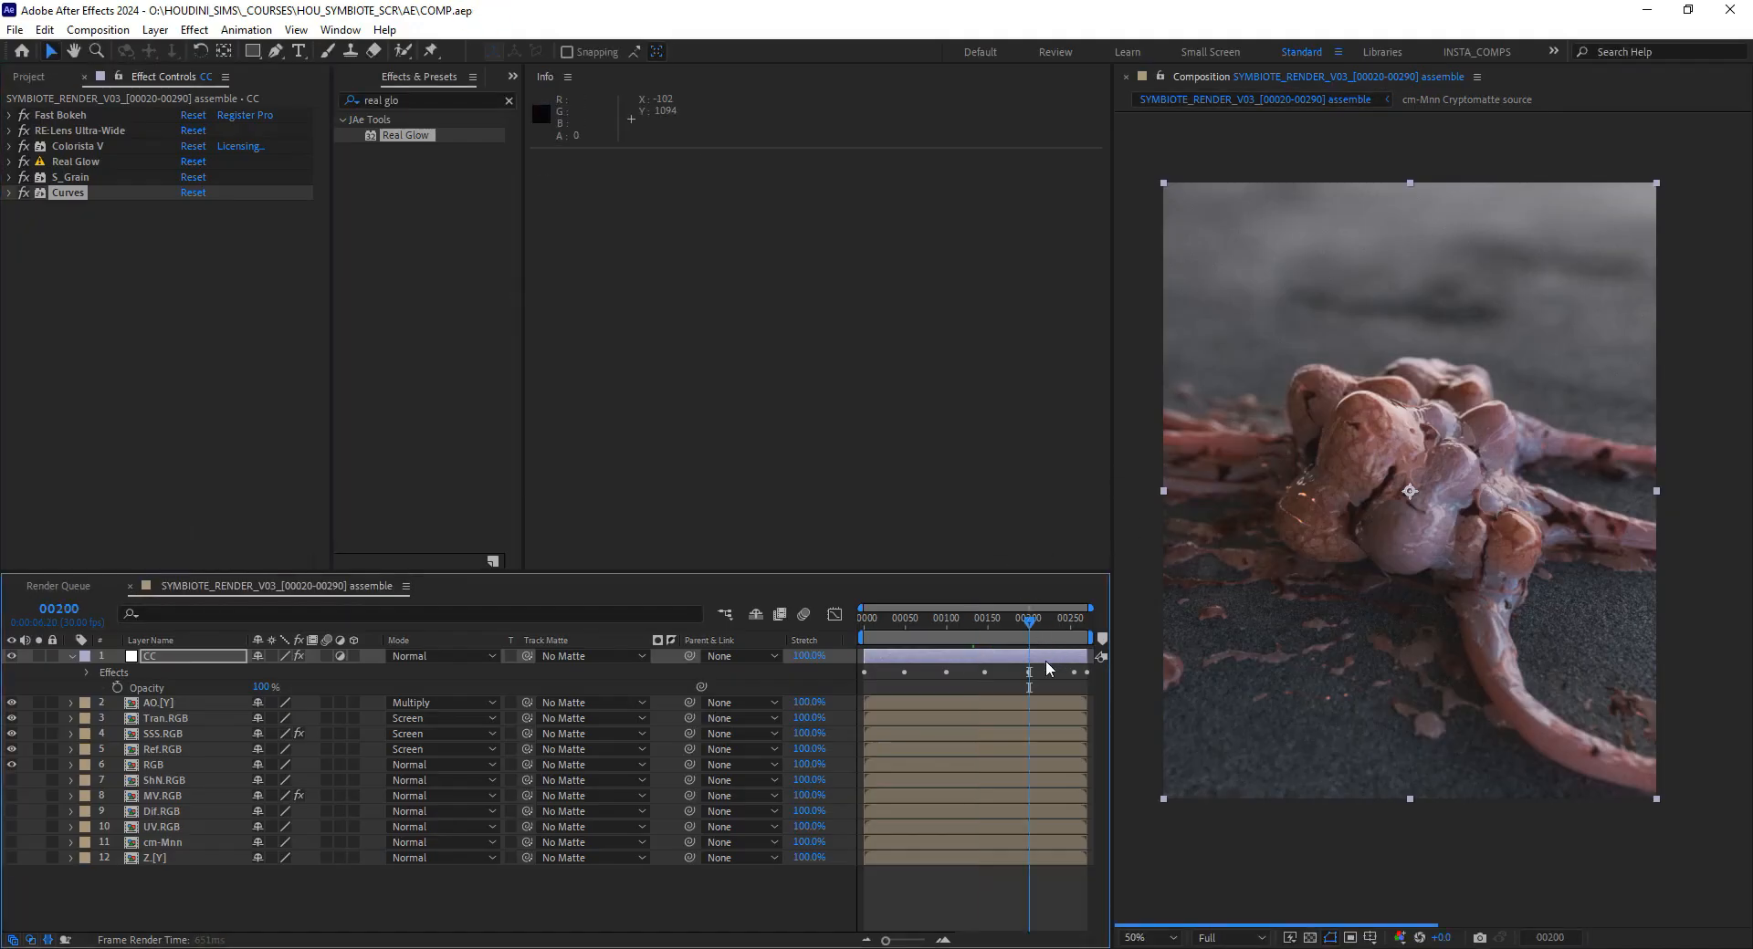
pyautogui.click(1056, 625)
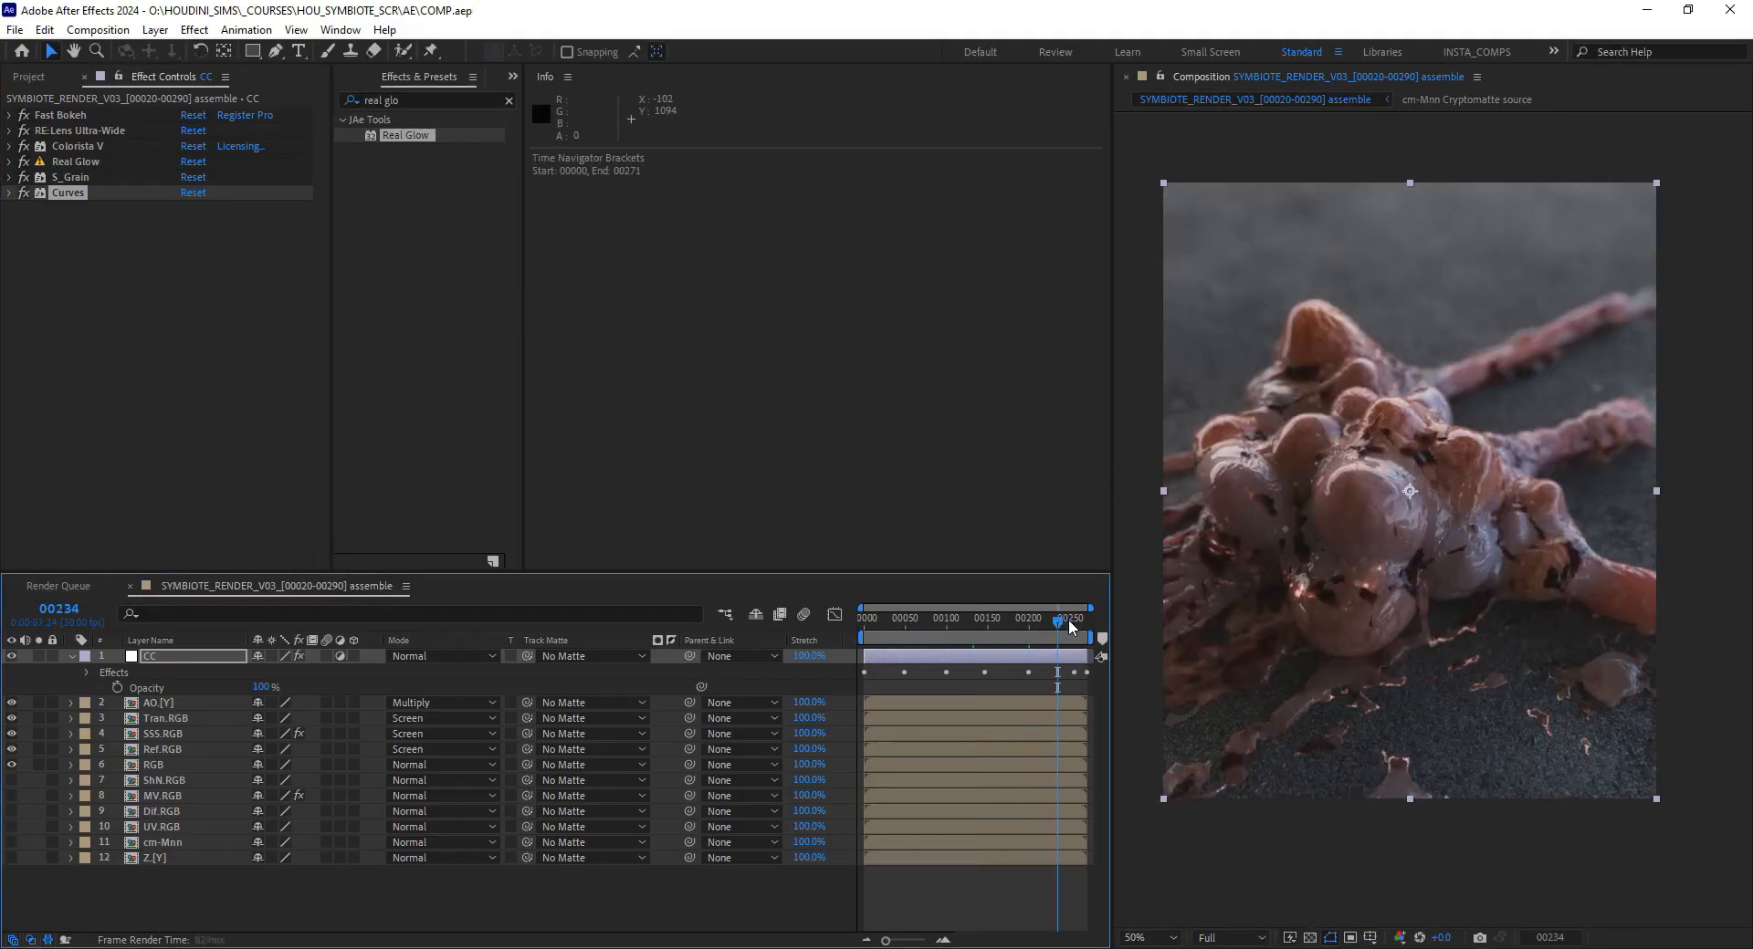
pyautogui.moveTo(1056, 628); pyautogui.dragTo(1078, 628)
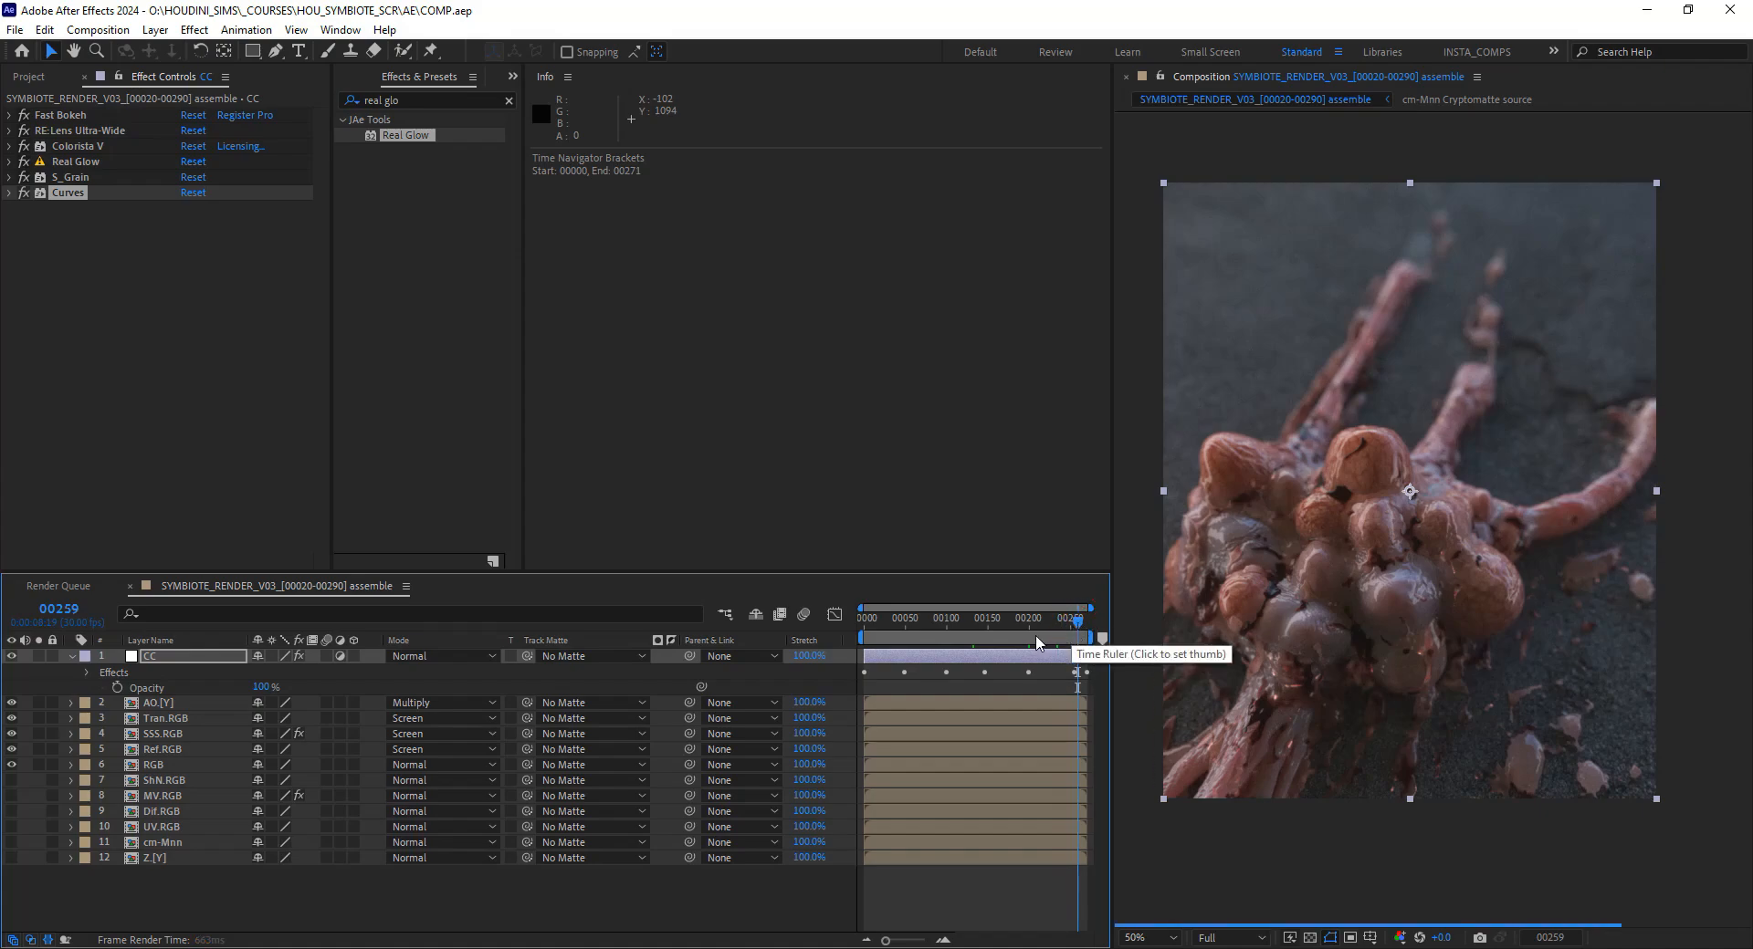
pyautogui.click(905, 621)
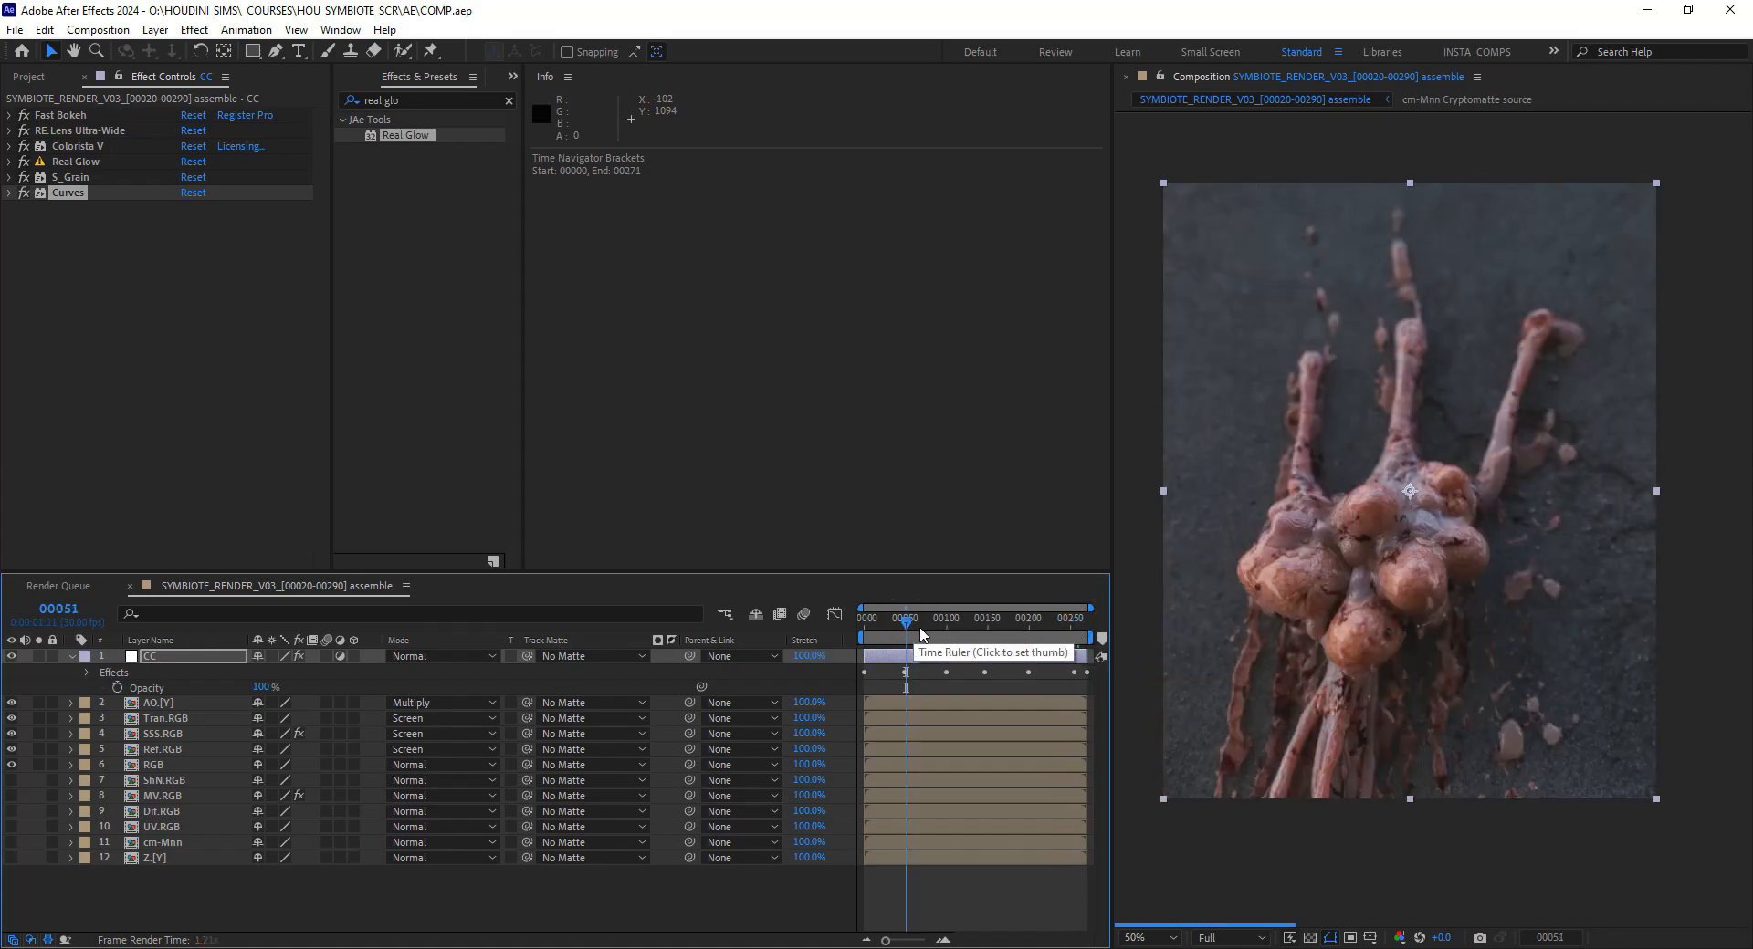
pyautogui.click(939, 620)
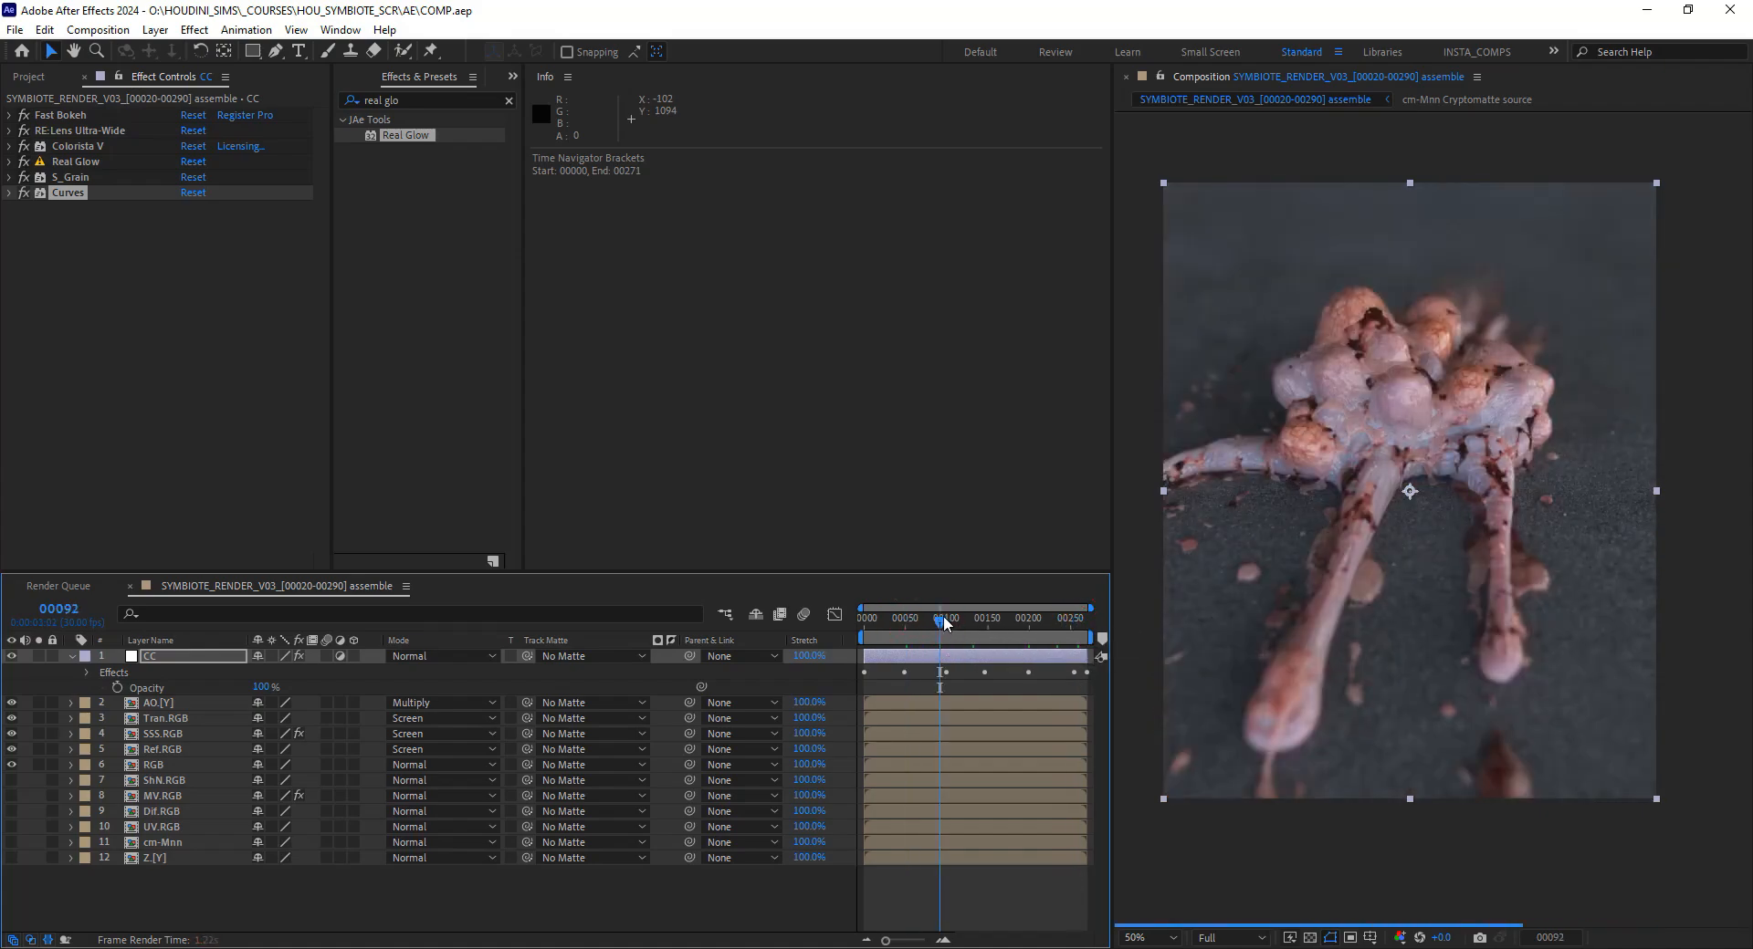
pyautogui.click(978, 628)
pyautogui.click(993, 624)
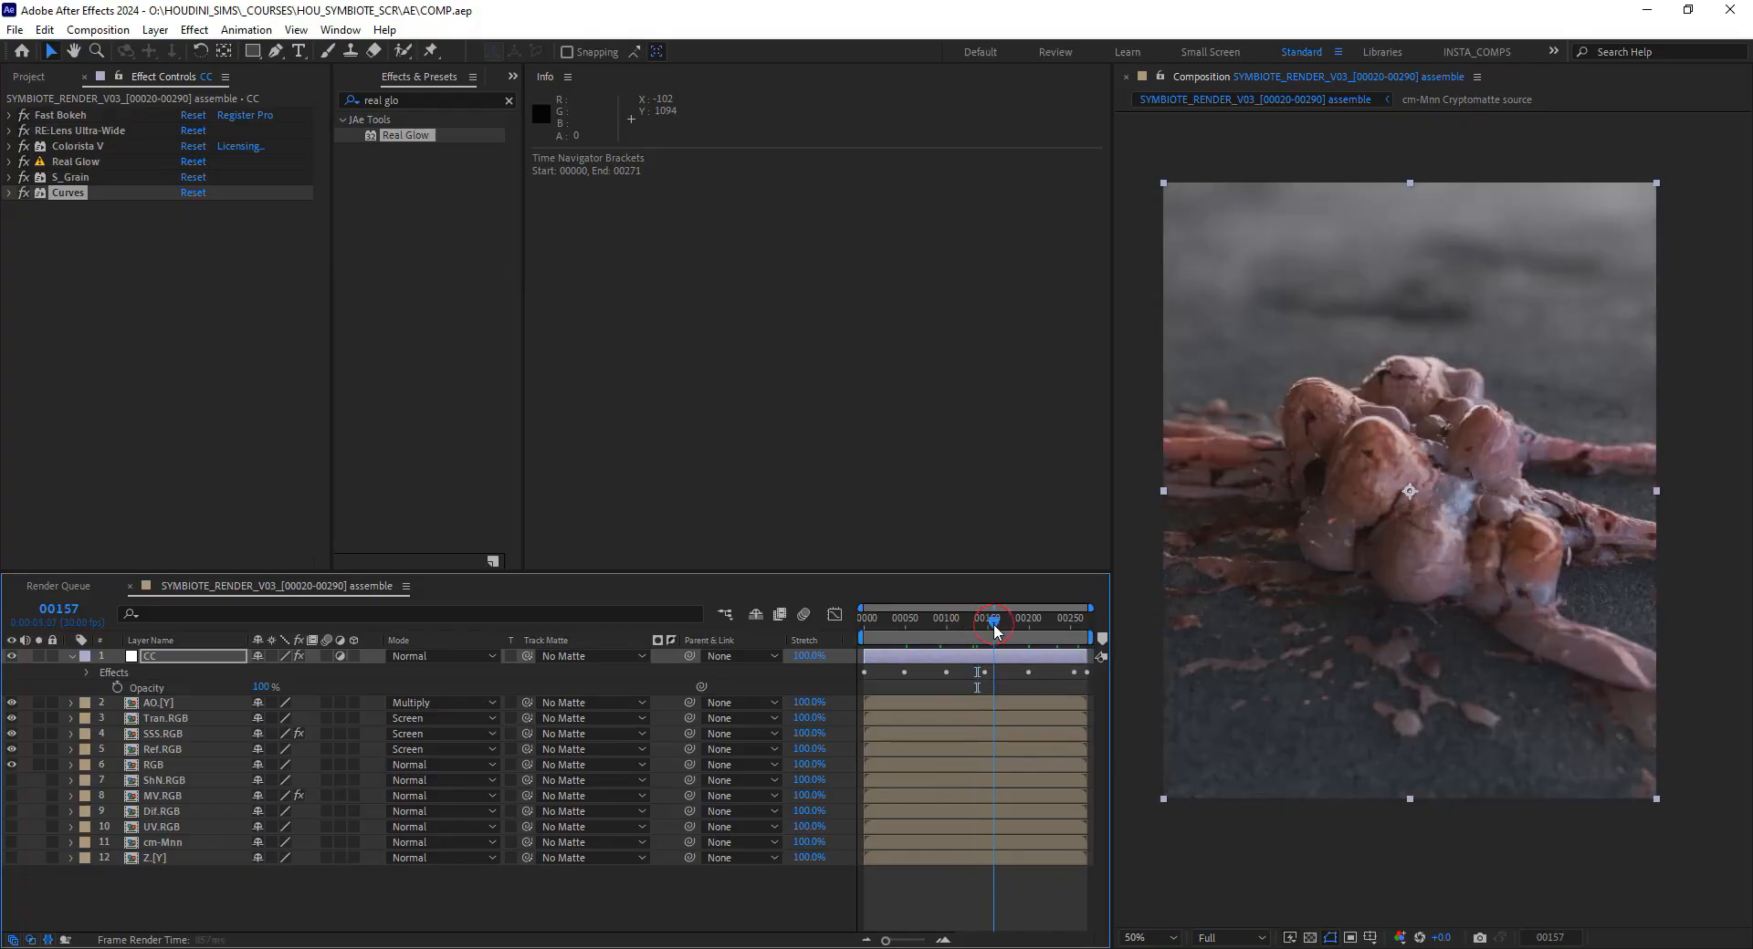
pyautogui.click(1038, 626)
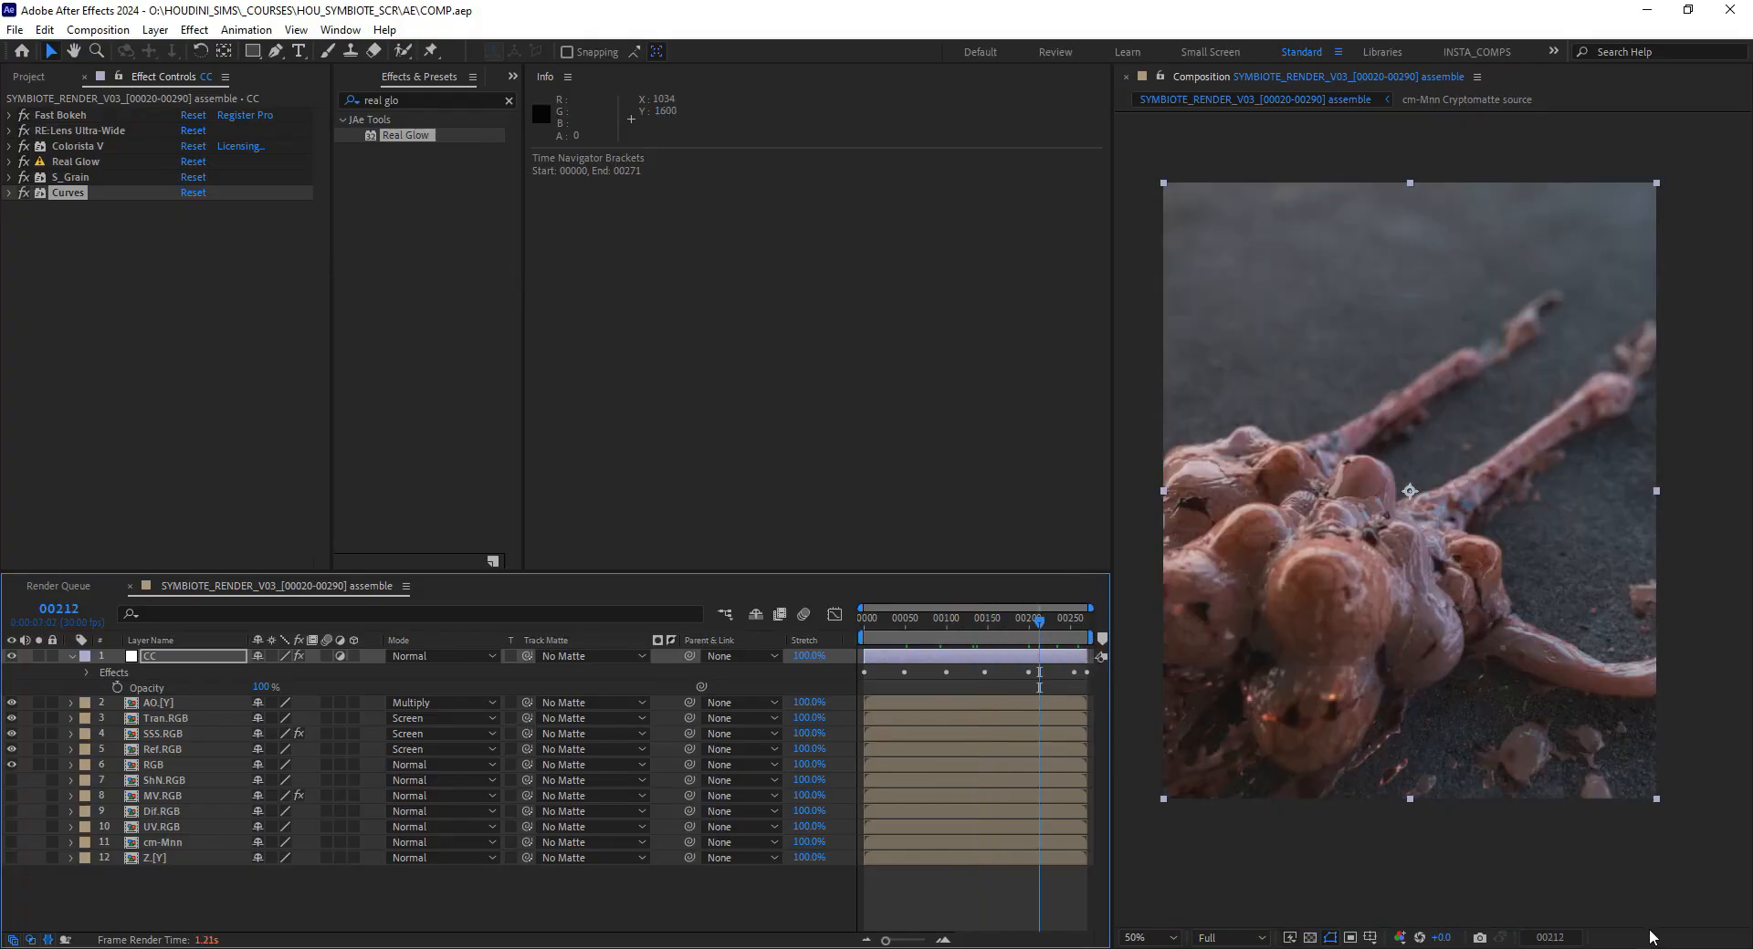